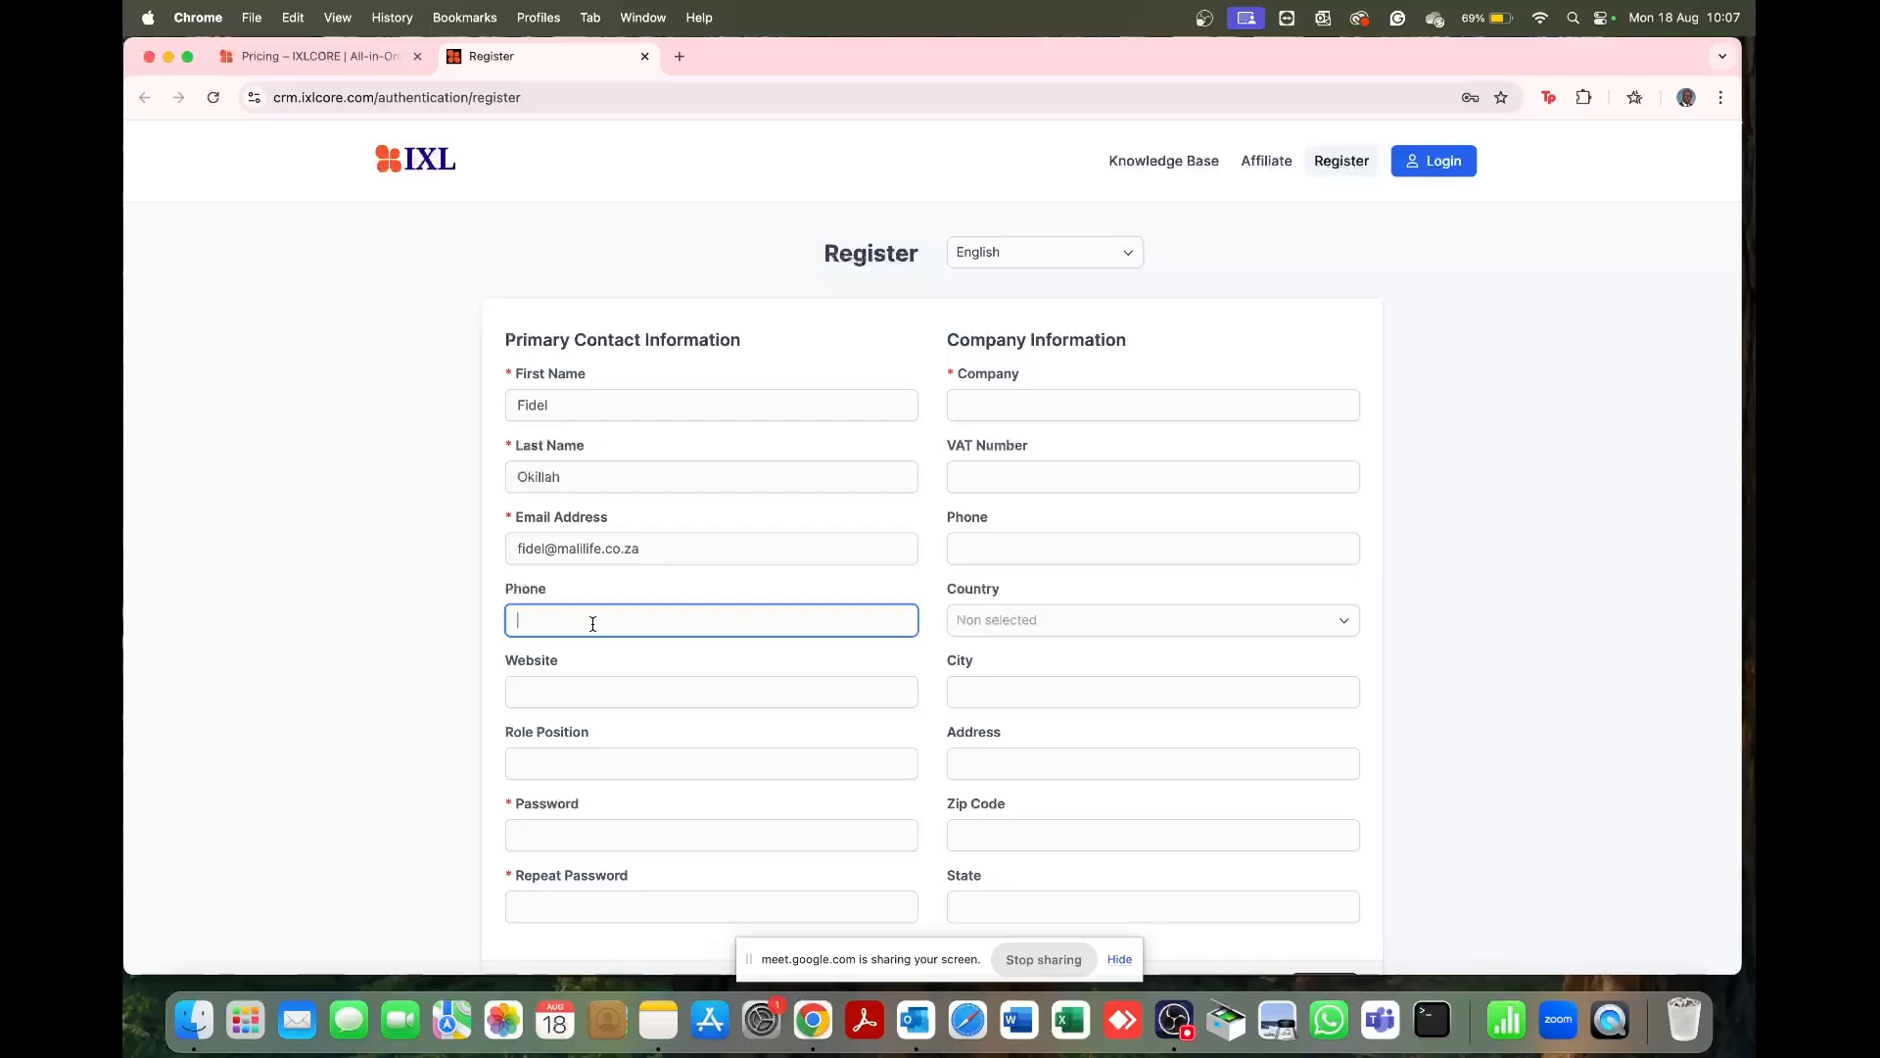
click(575, 696)
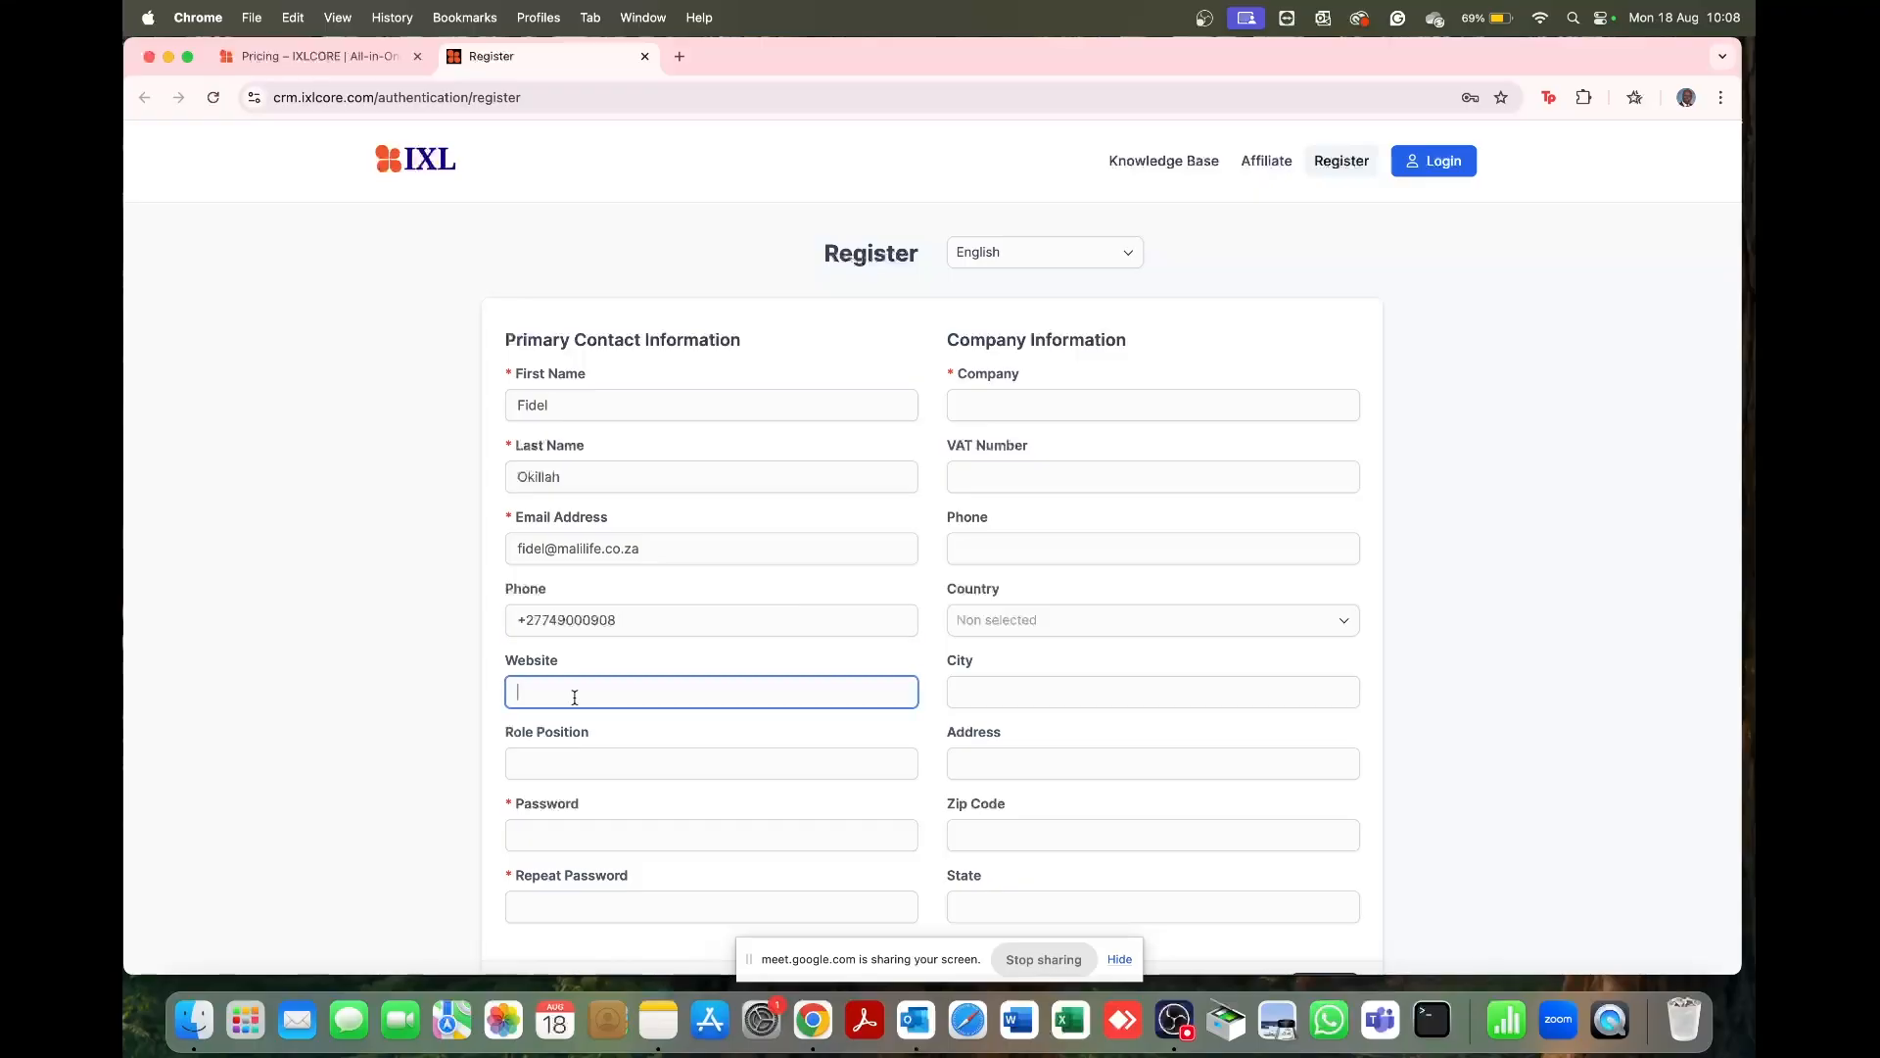
text(www.malilife.co.za)
scroll(638, 755, down, 3)
Step: Enter the account password and repeat it in the confirmation field
click(629, 697)
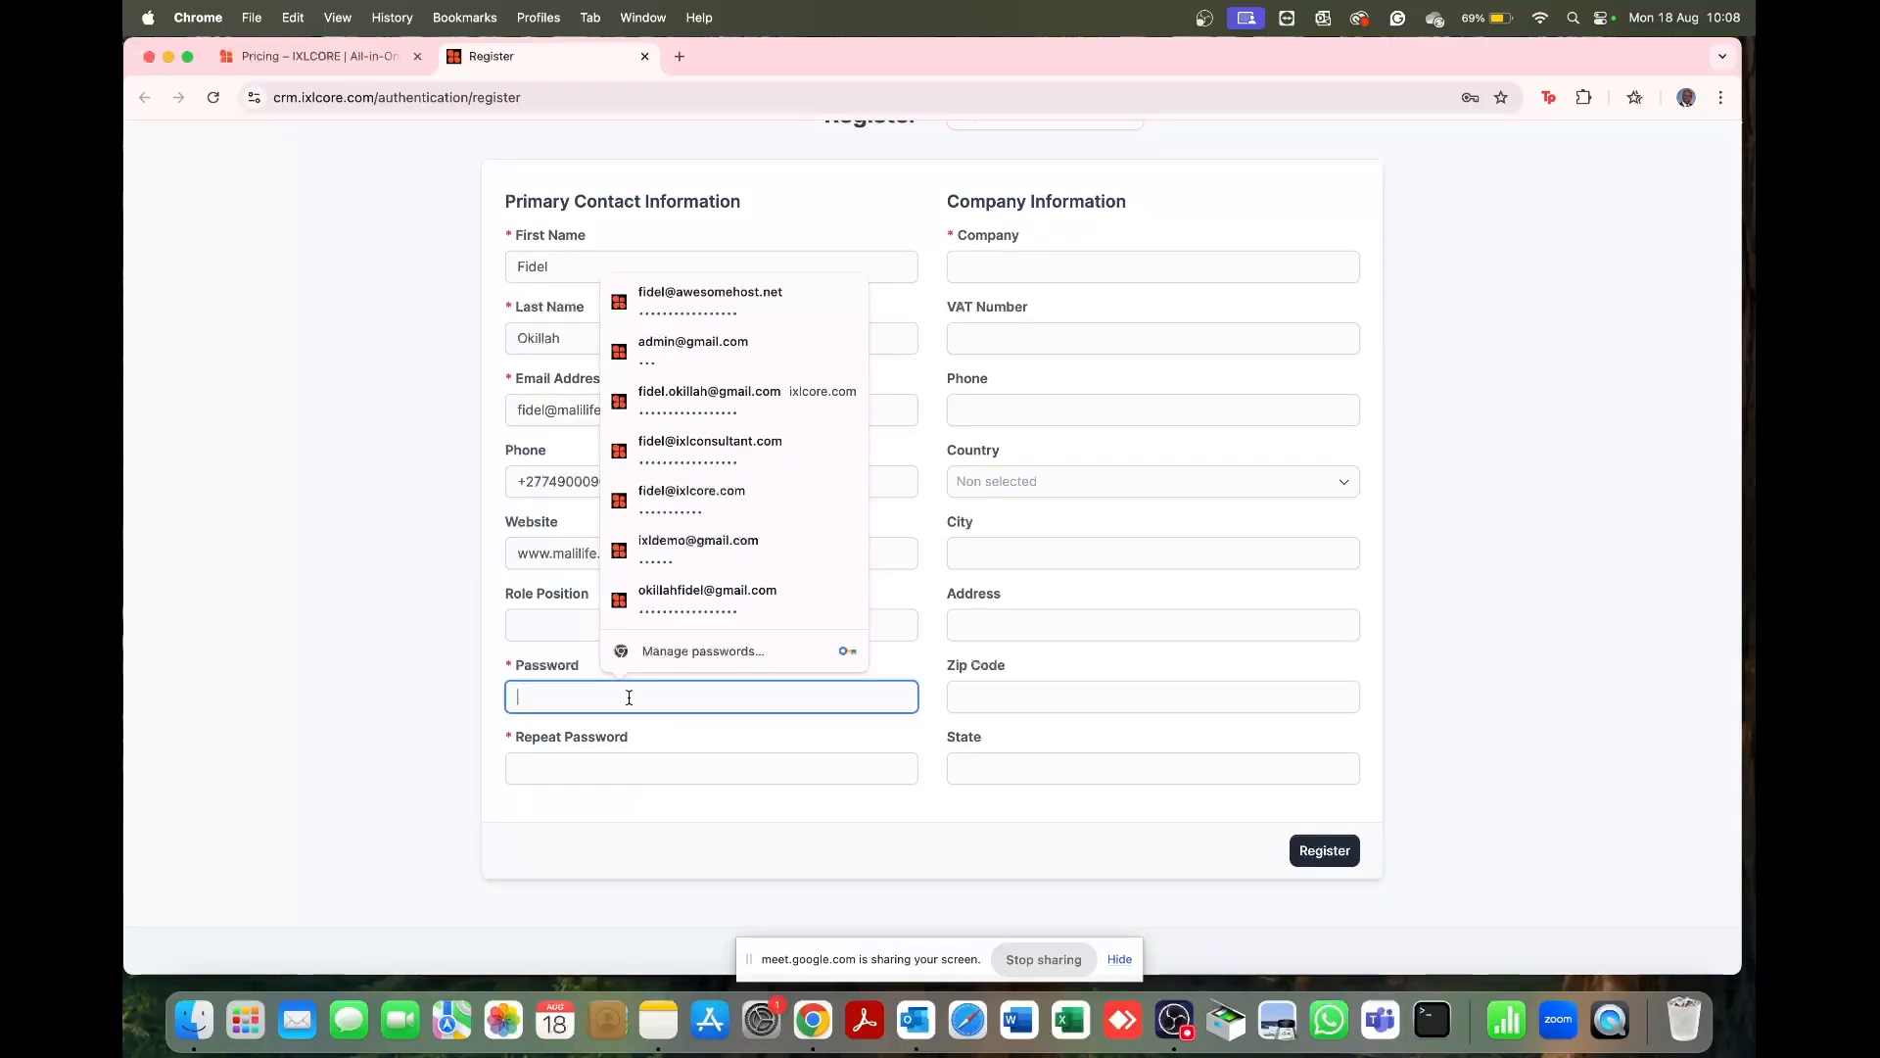
text(•••••••••)
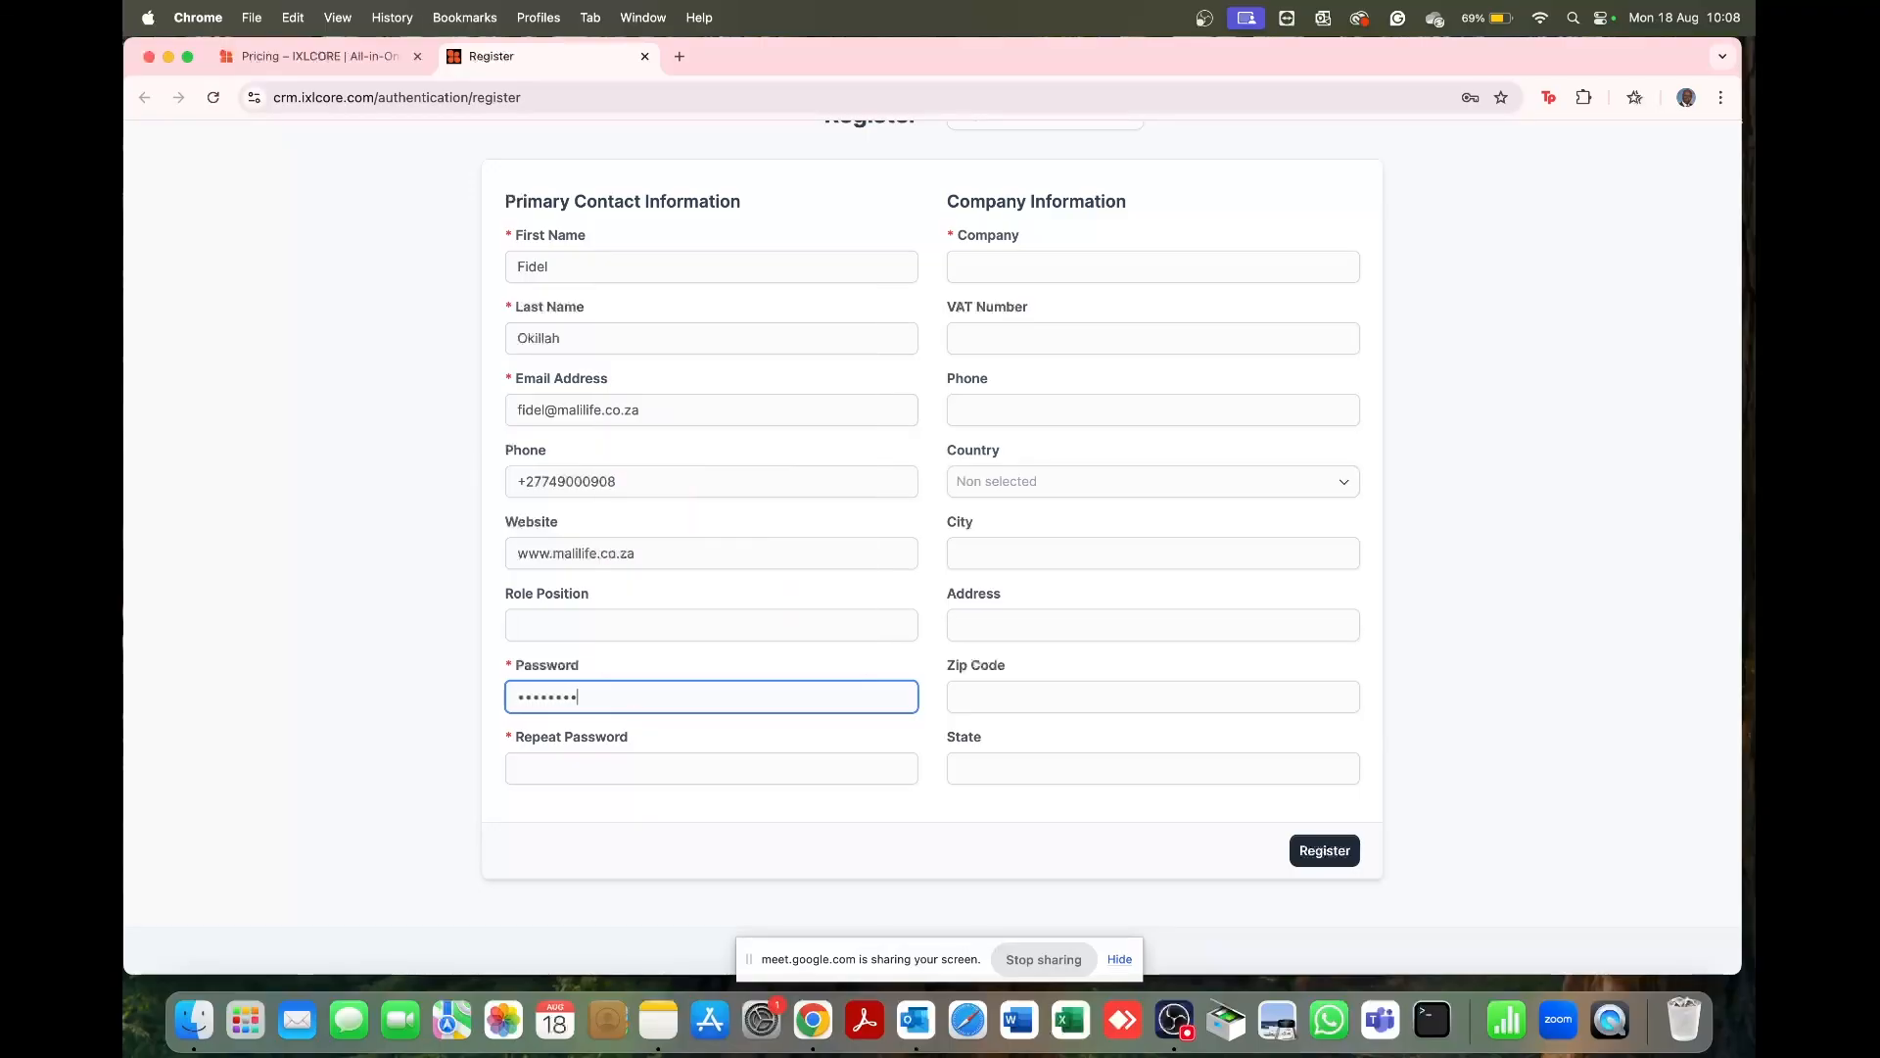
click(595, 771)
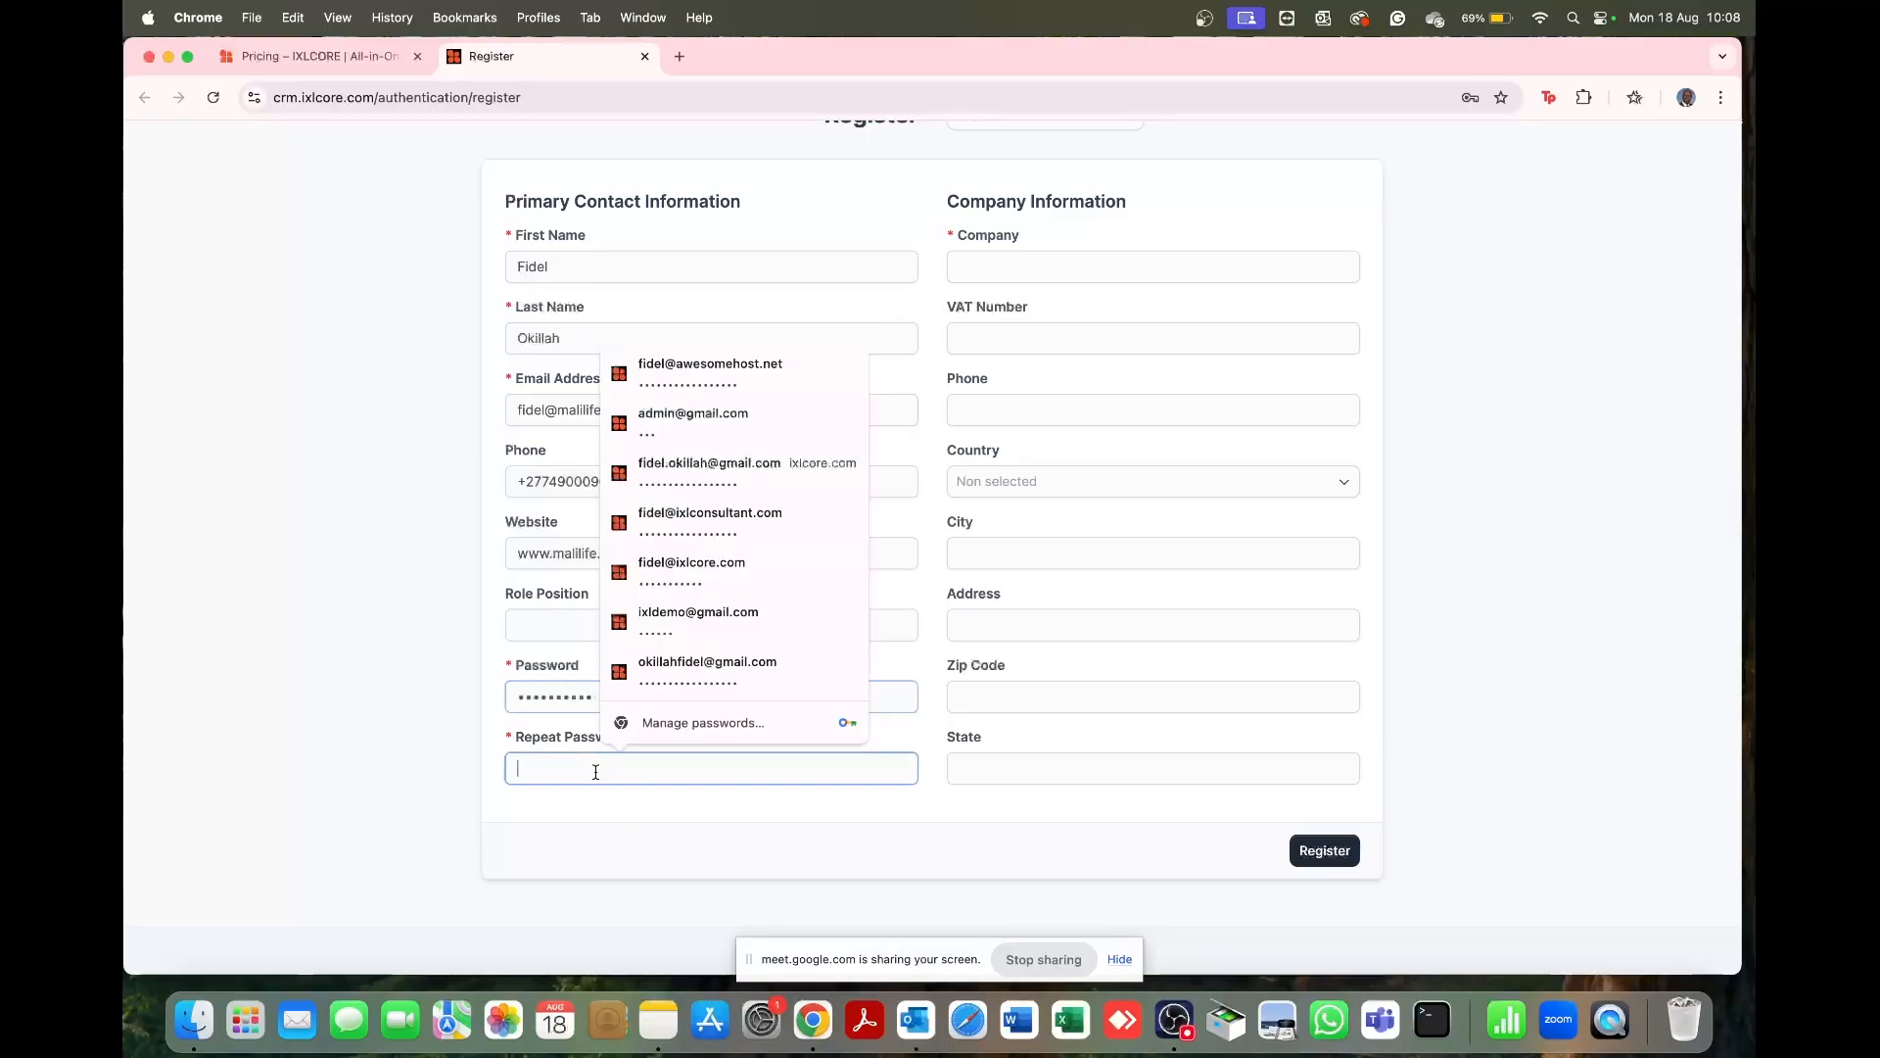
text(•••)
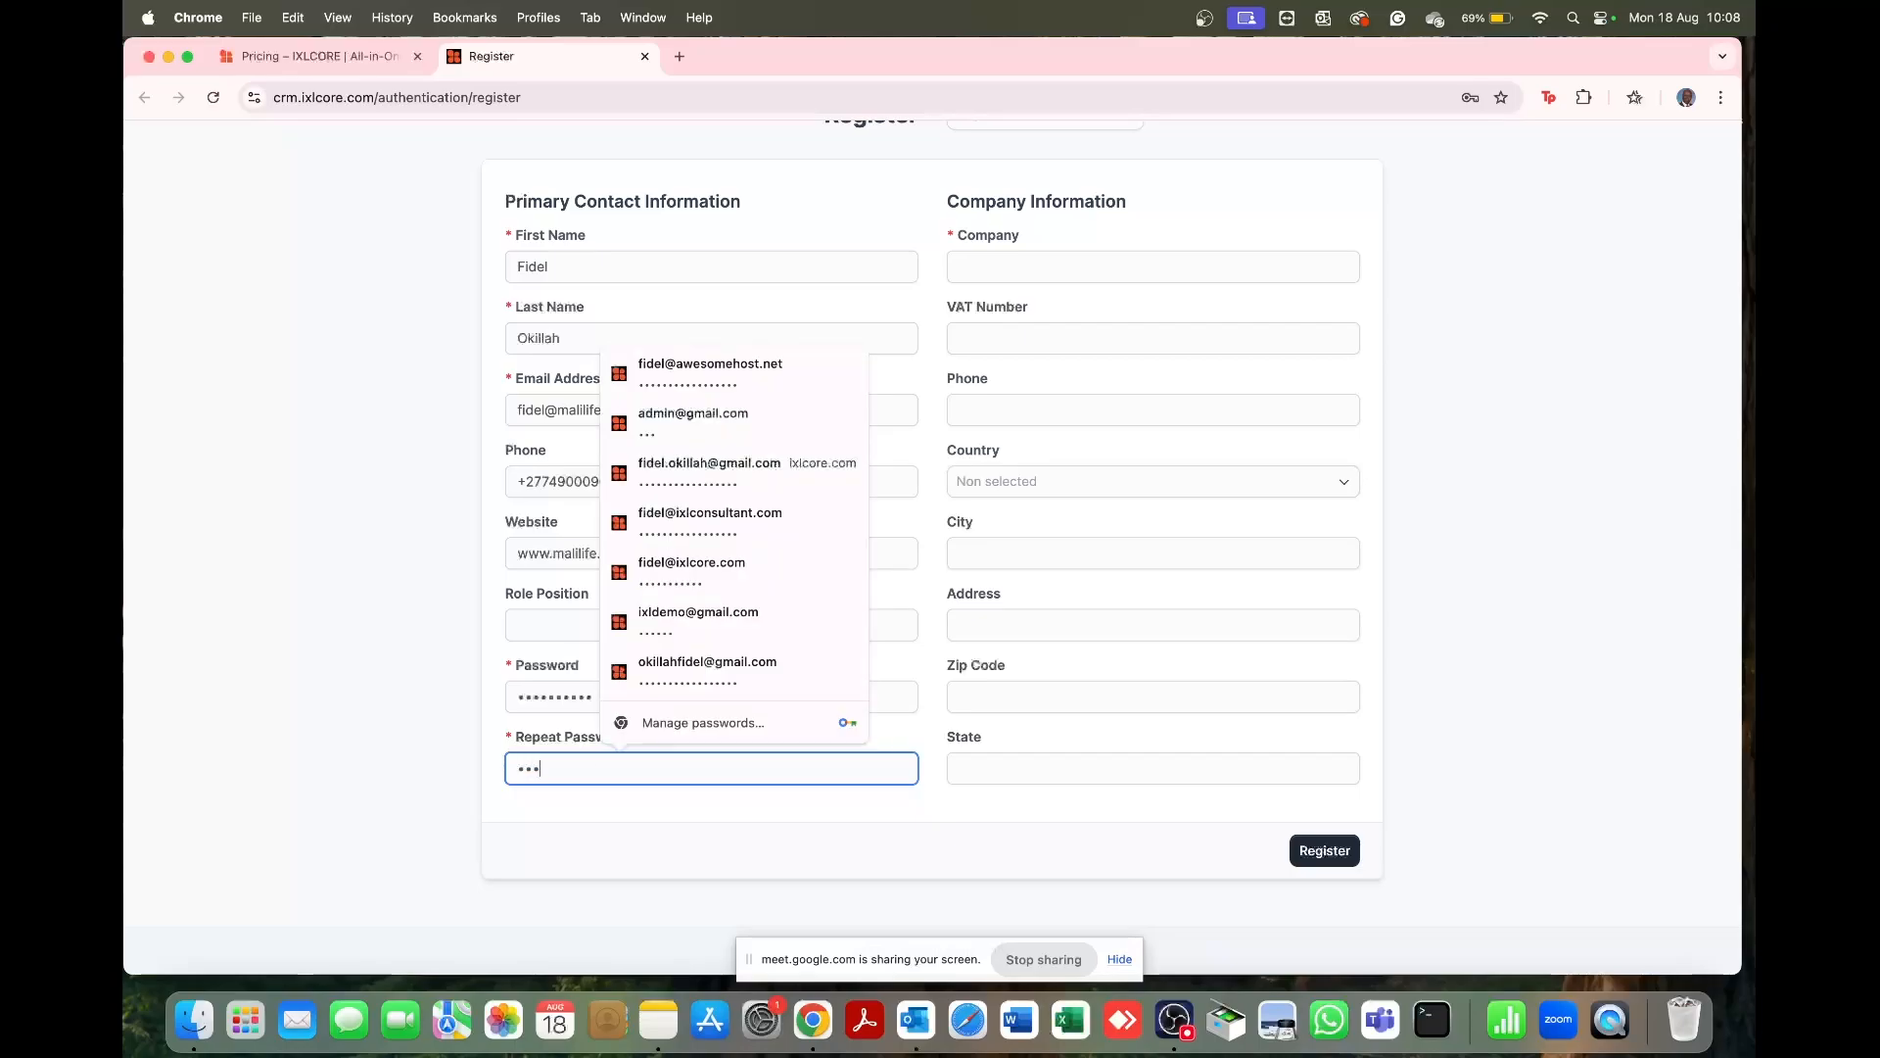
text(••••••)
scroll(1116, 268, up, 3)
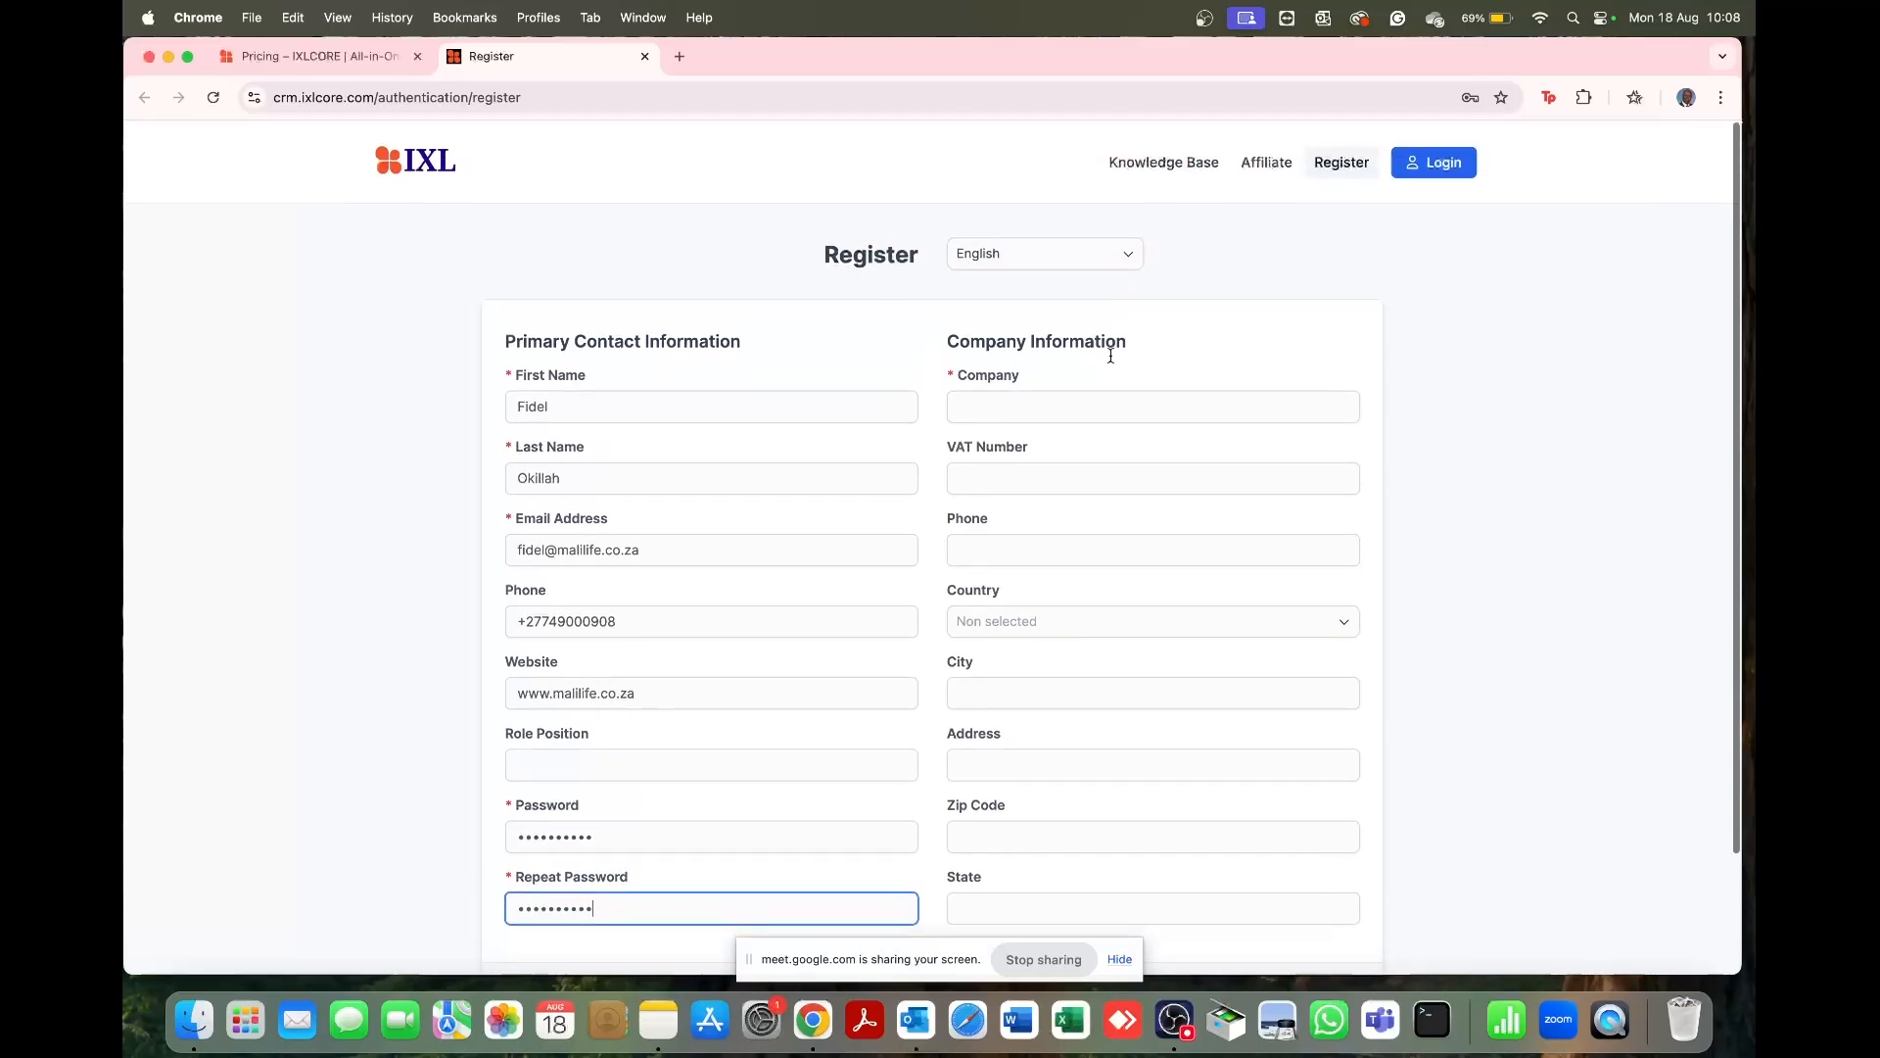
Step: Enter company name 'Mali Pty Limited' and copy the contact's phone into the company phone field
click(1056, 402)
text(M)
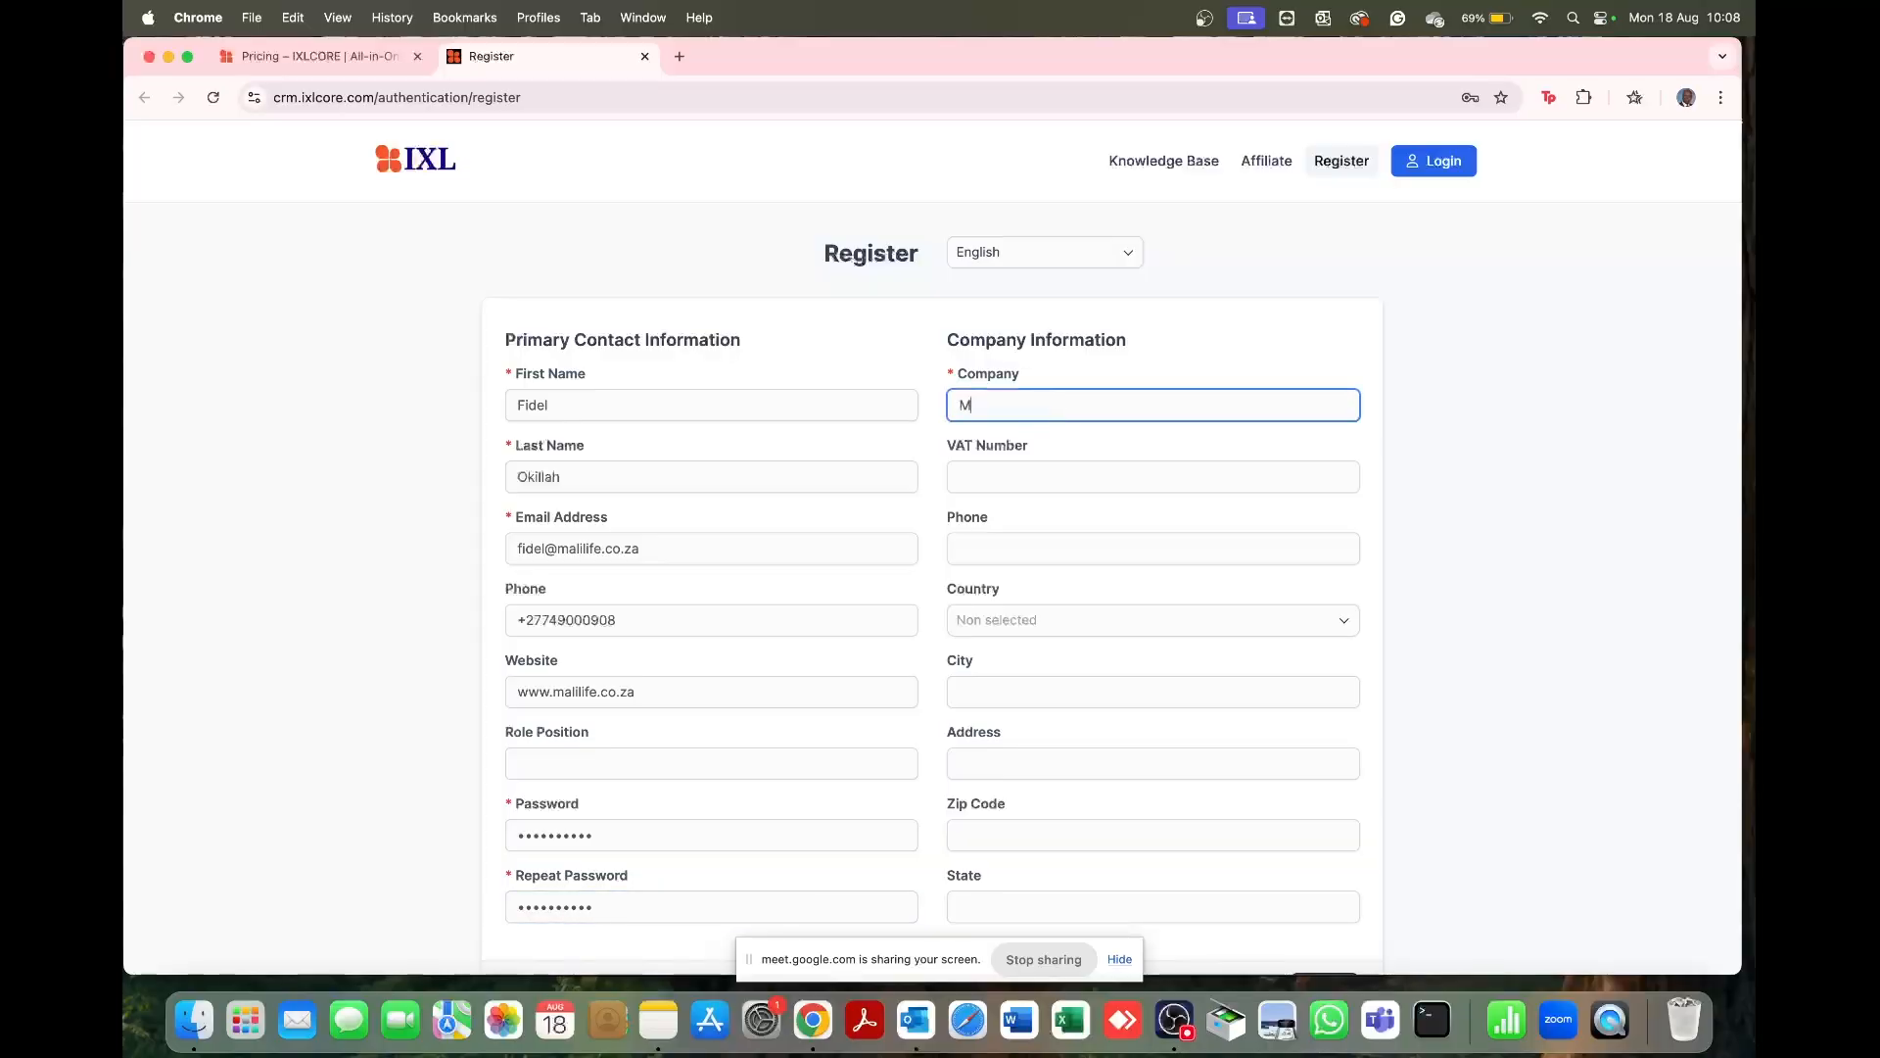
text(ali Pty Limited)
drag(641, 619, 482, 616)
key(super+c)
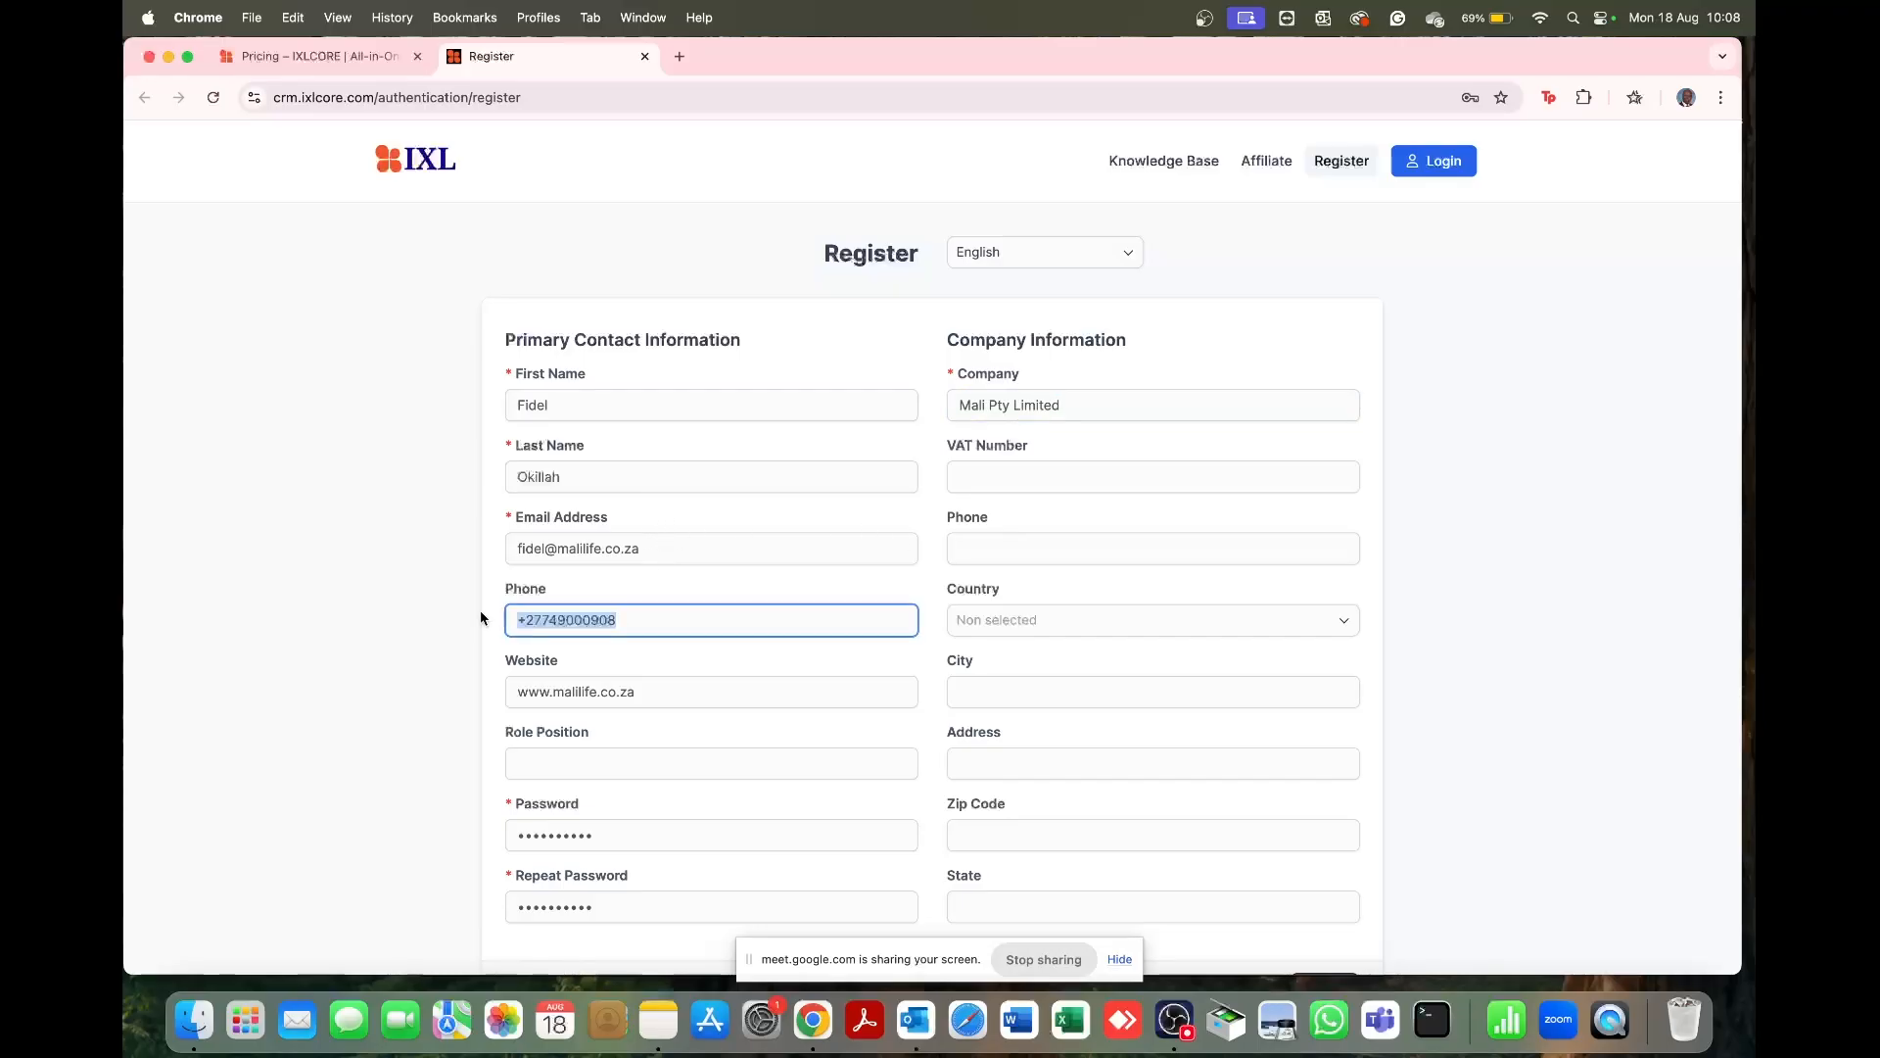
click(1060, 551)
key(super+v)
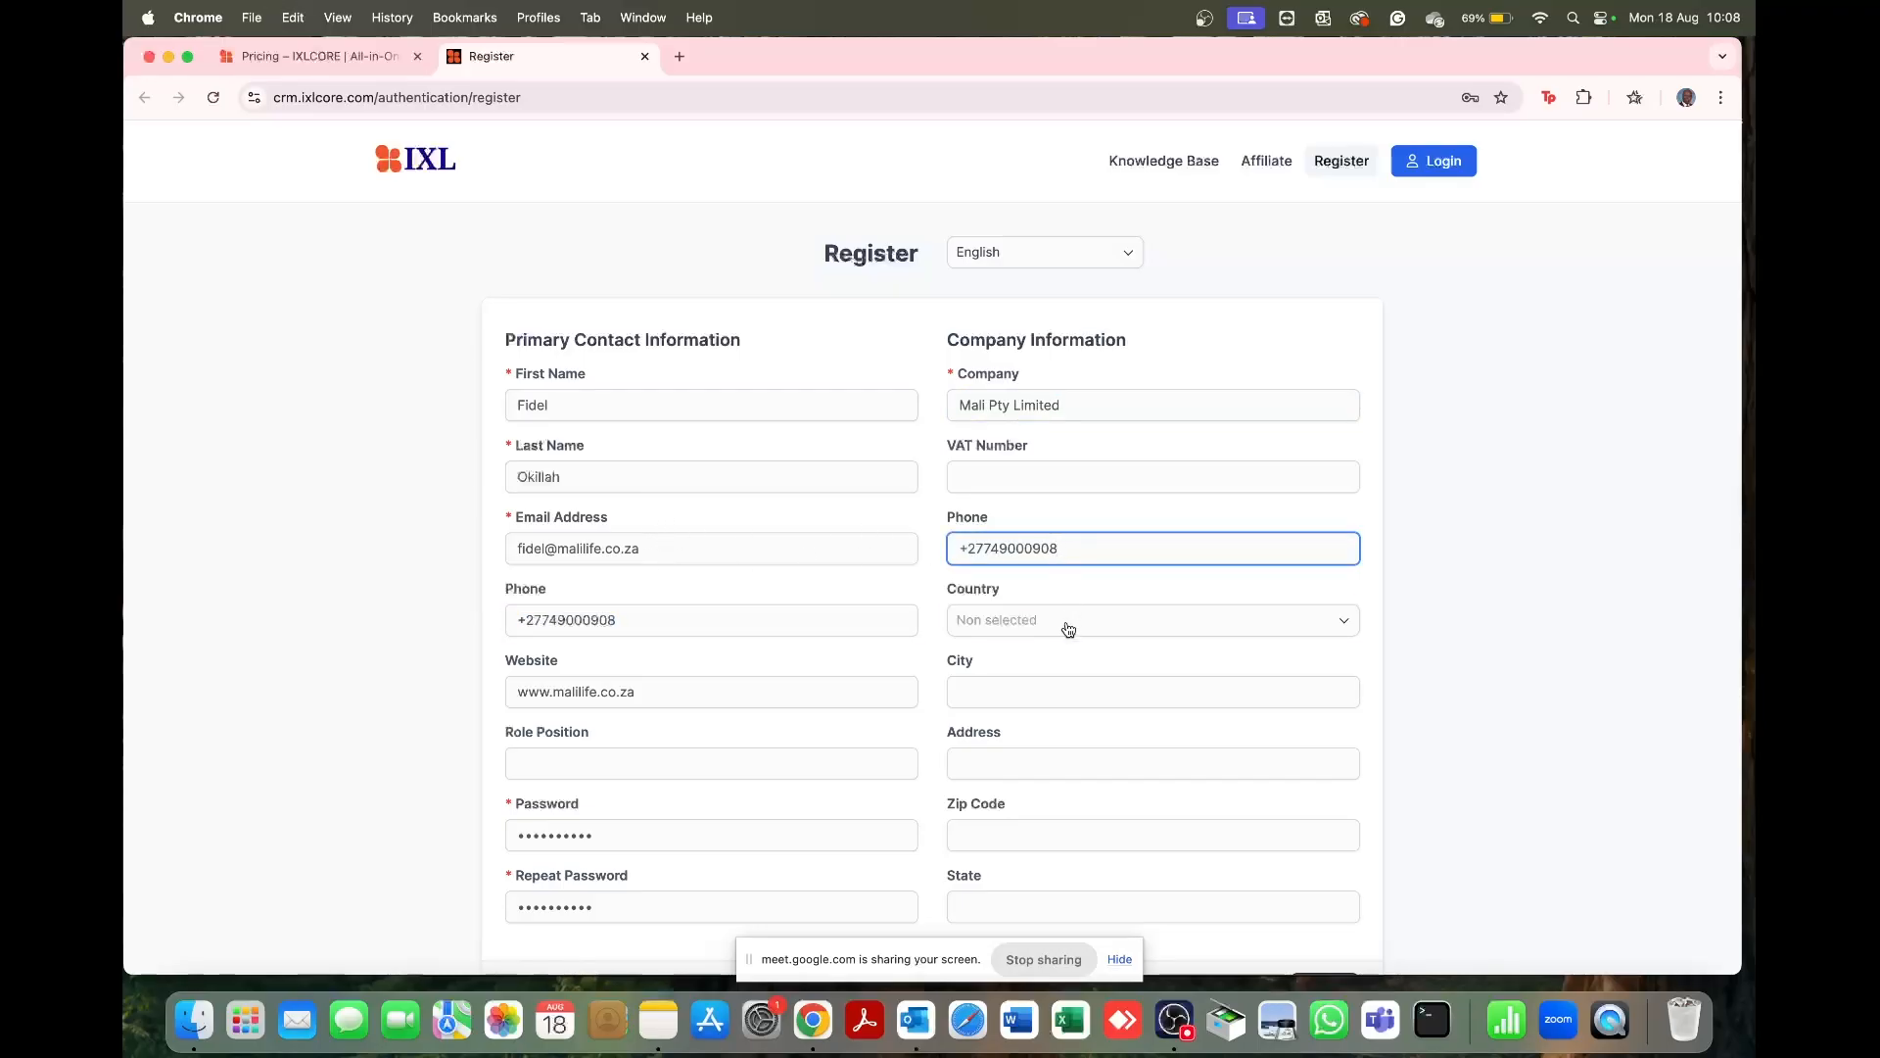
Step: Set the company country to South Africa and the city to Durban
click(1067, 627)
text(south)
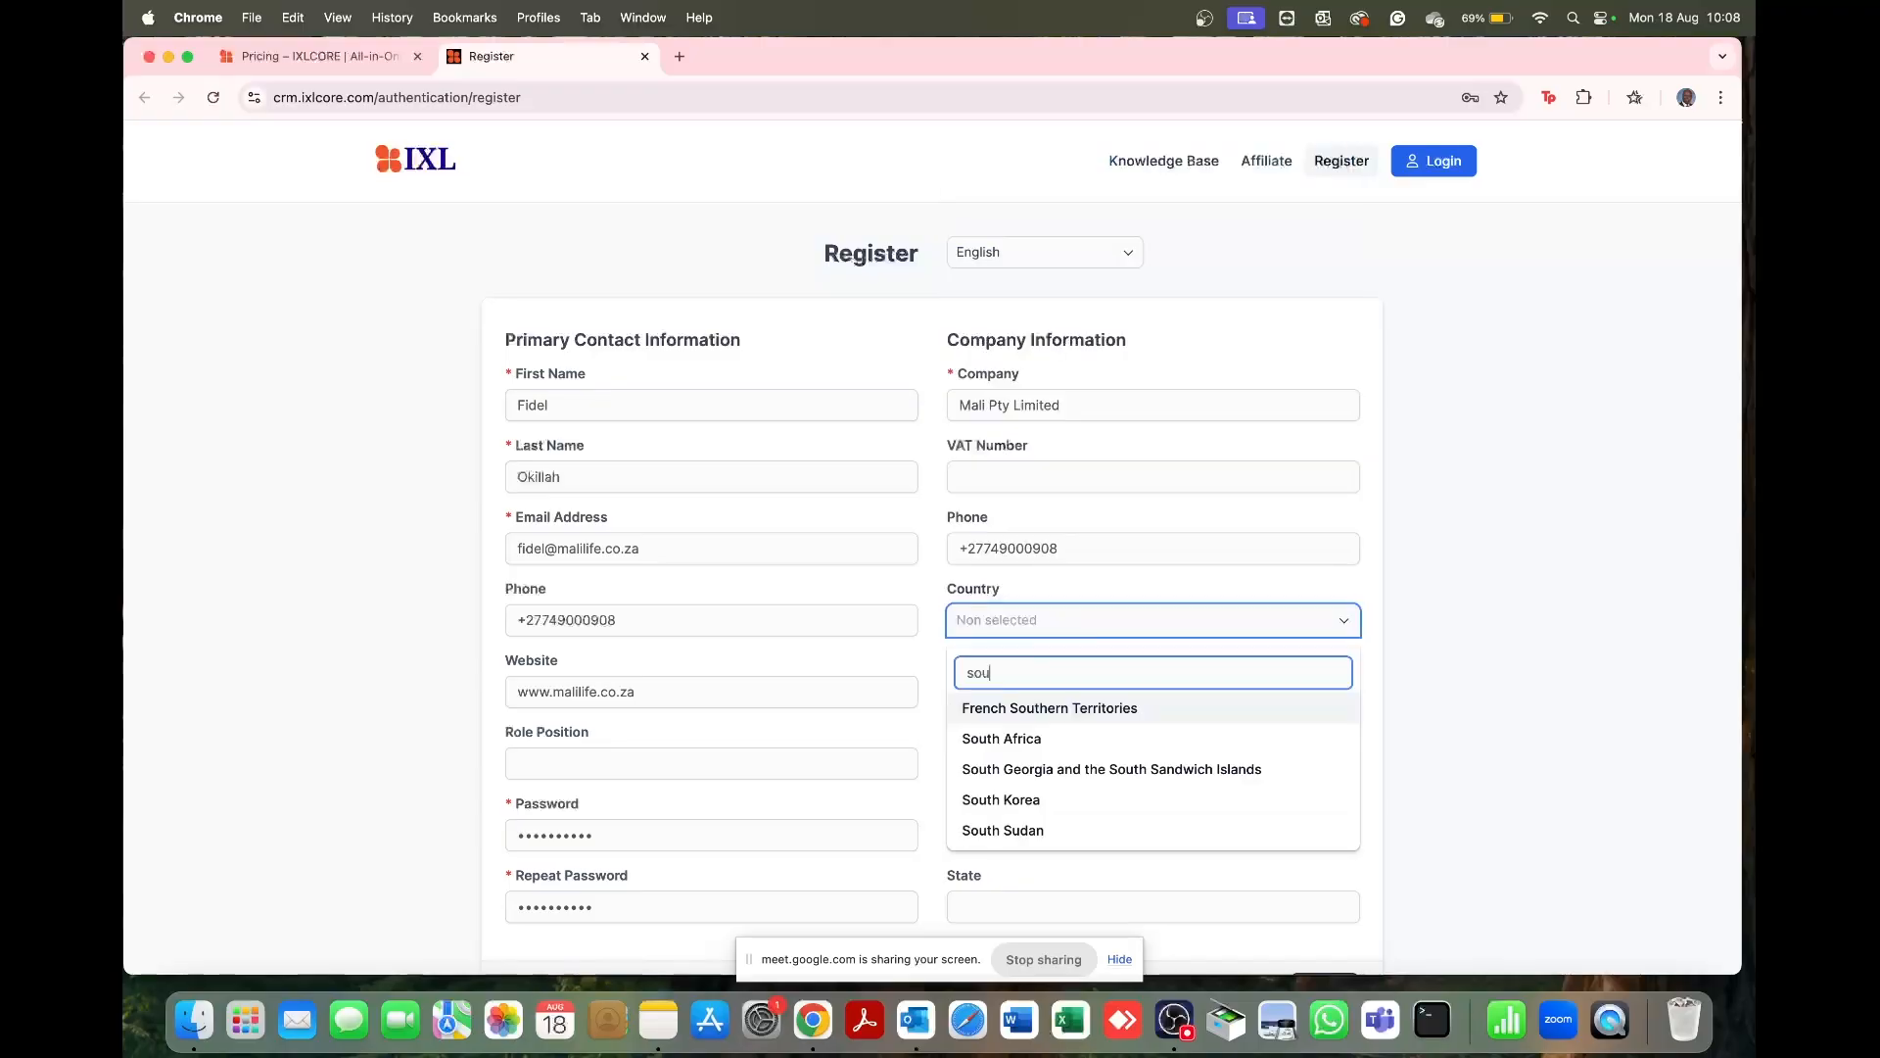
click(1046, 737)
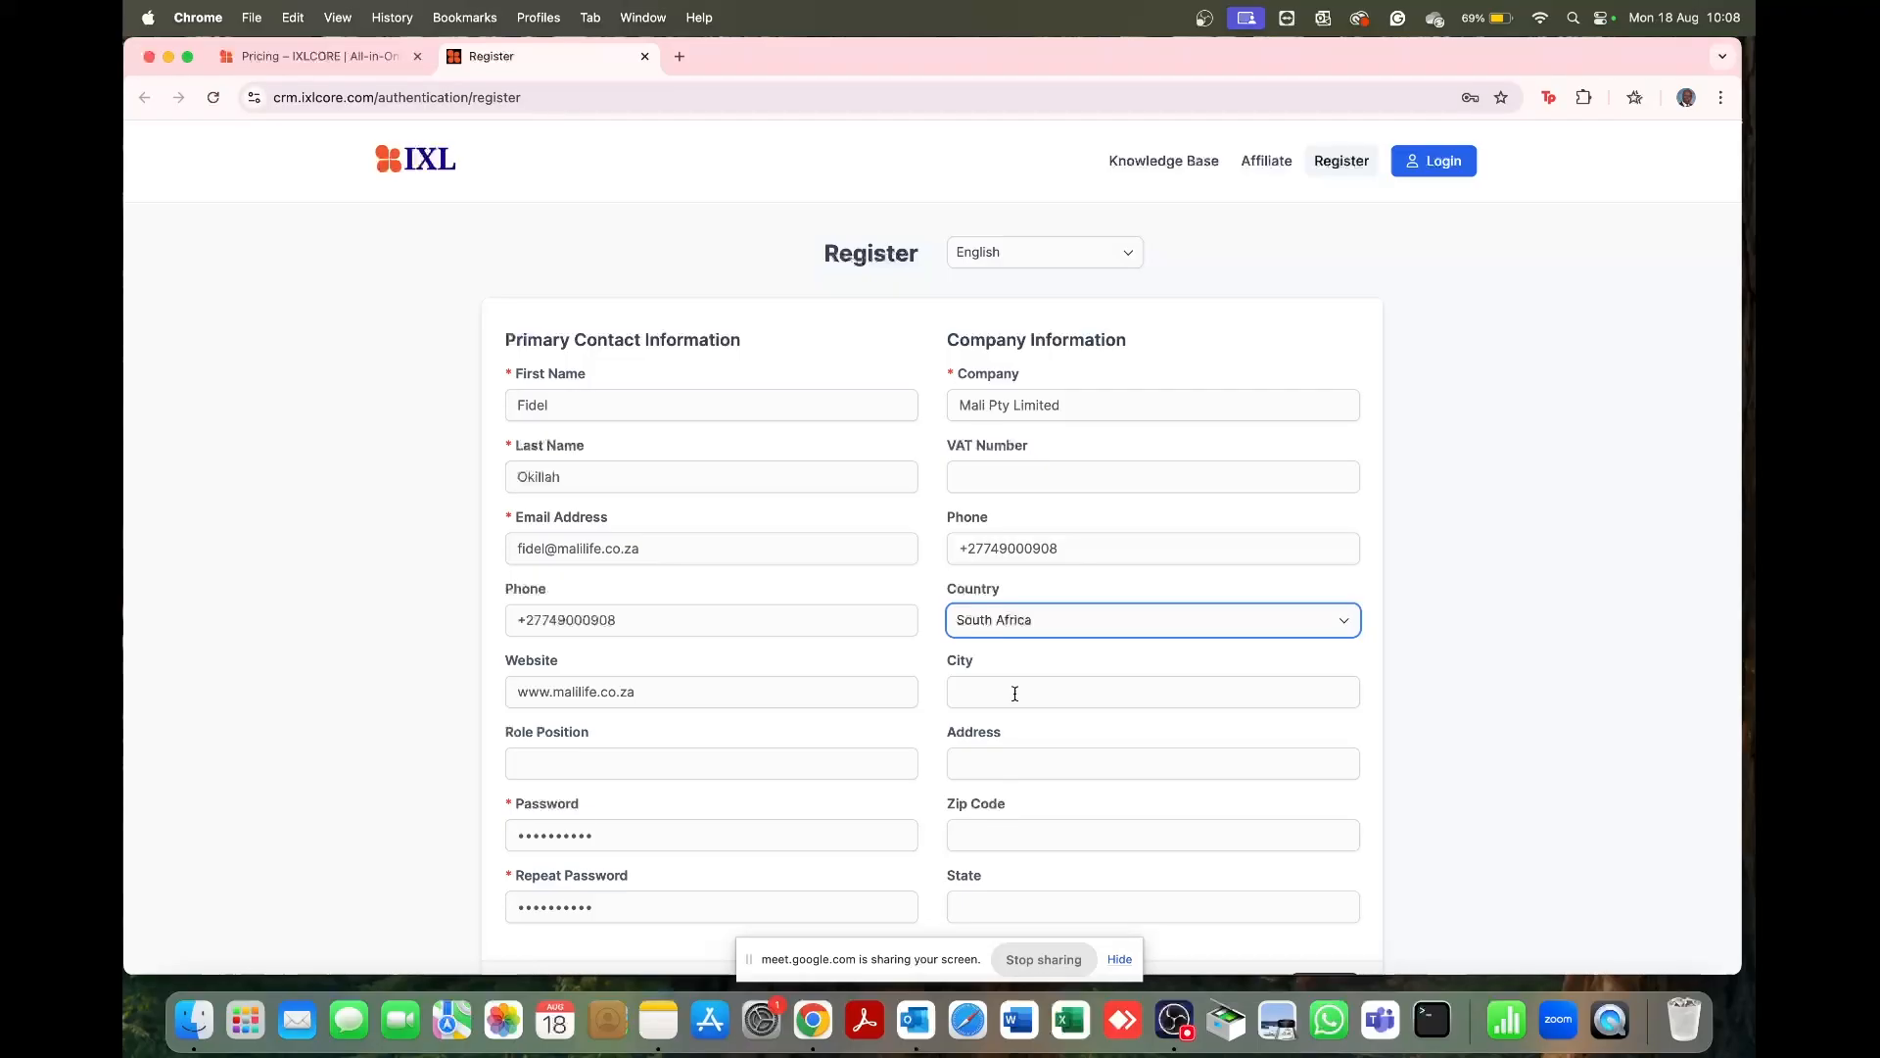
click(1014, 694)
text(Durban)
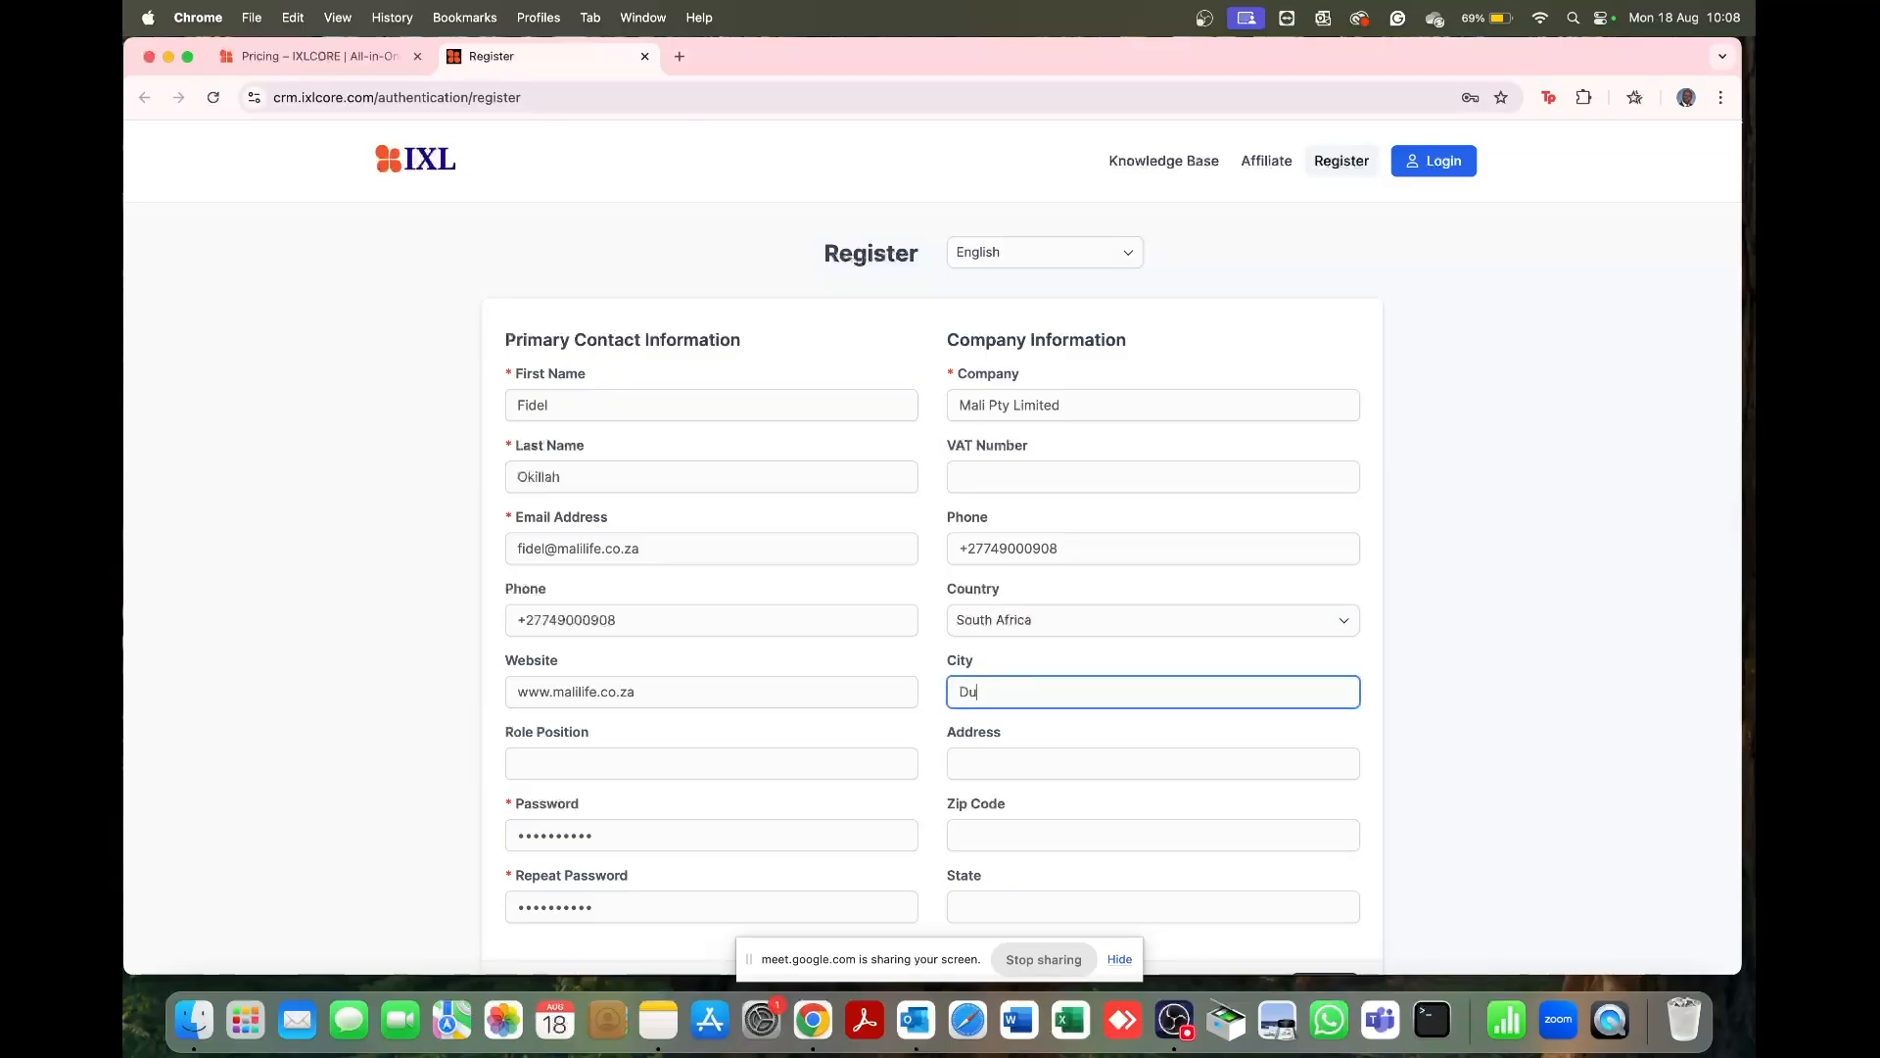
Step: Fill in the company's street address, zip code and state, then submit the registration
click(1018, 763)
scroll(1019, 759, down, 3)
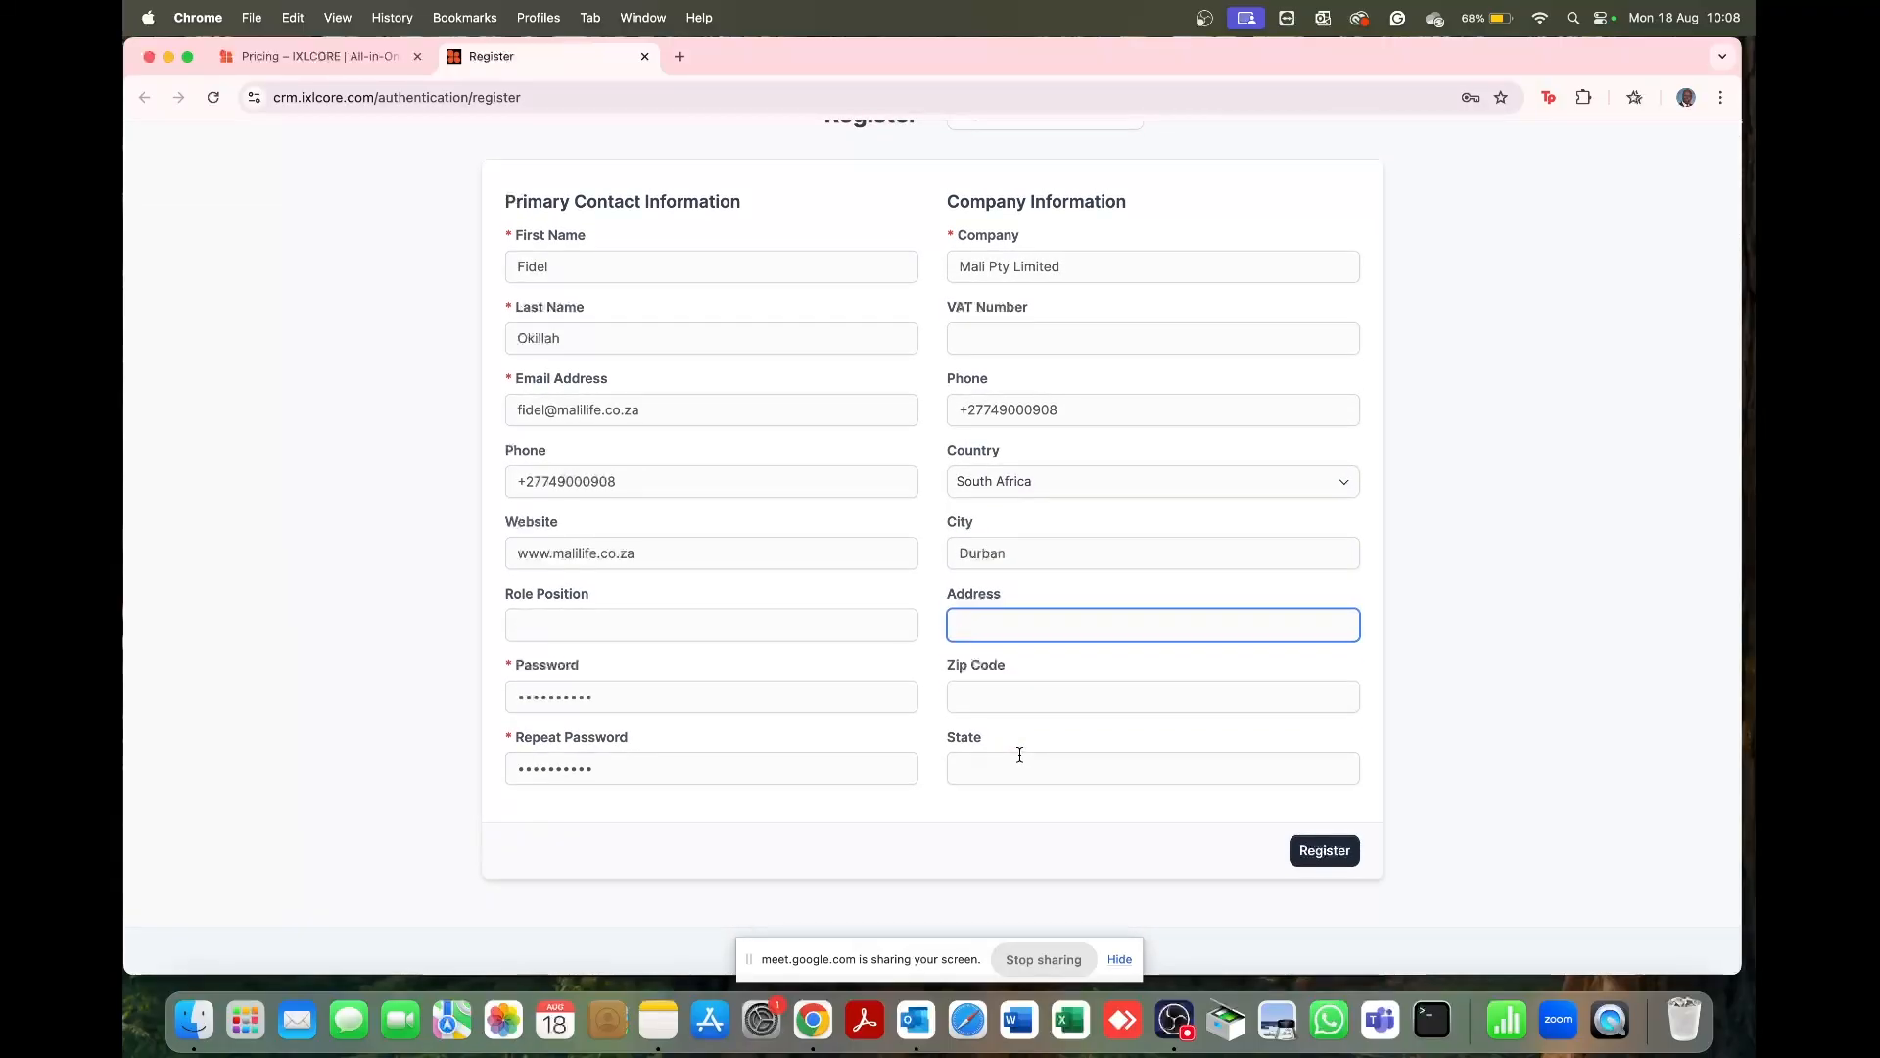
key(Tab)
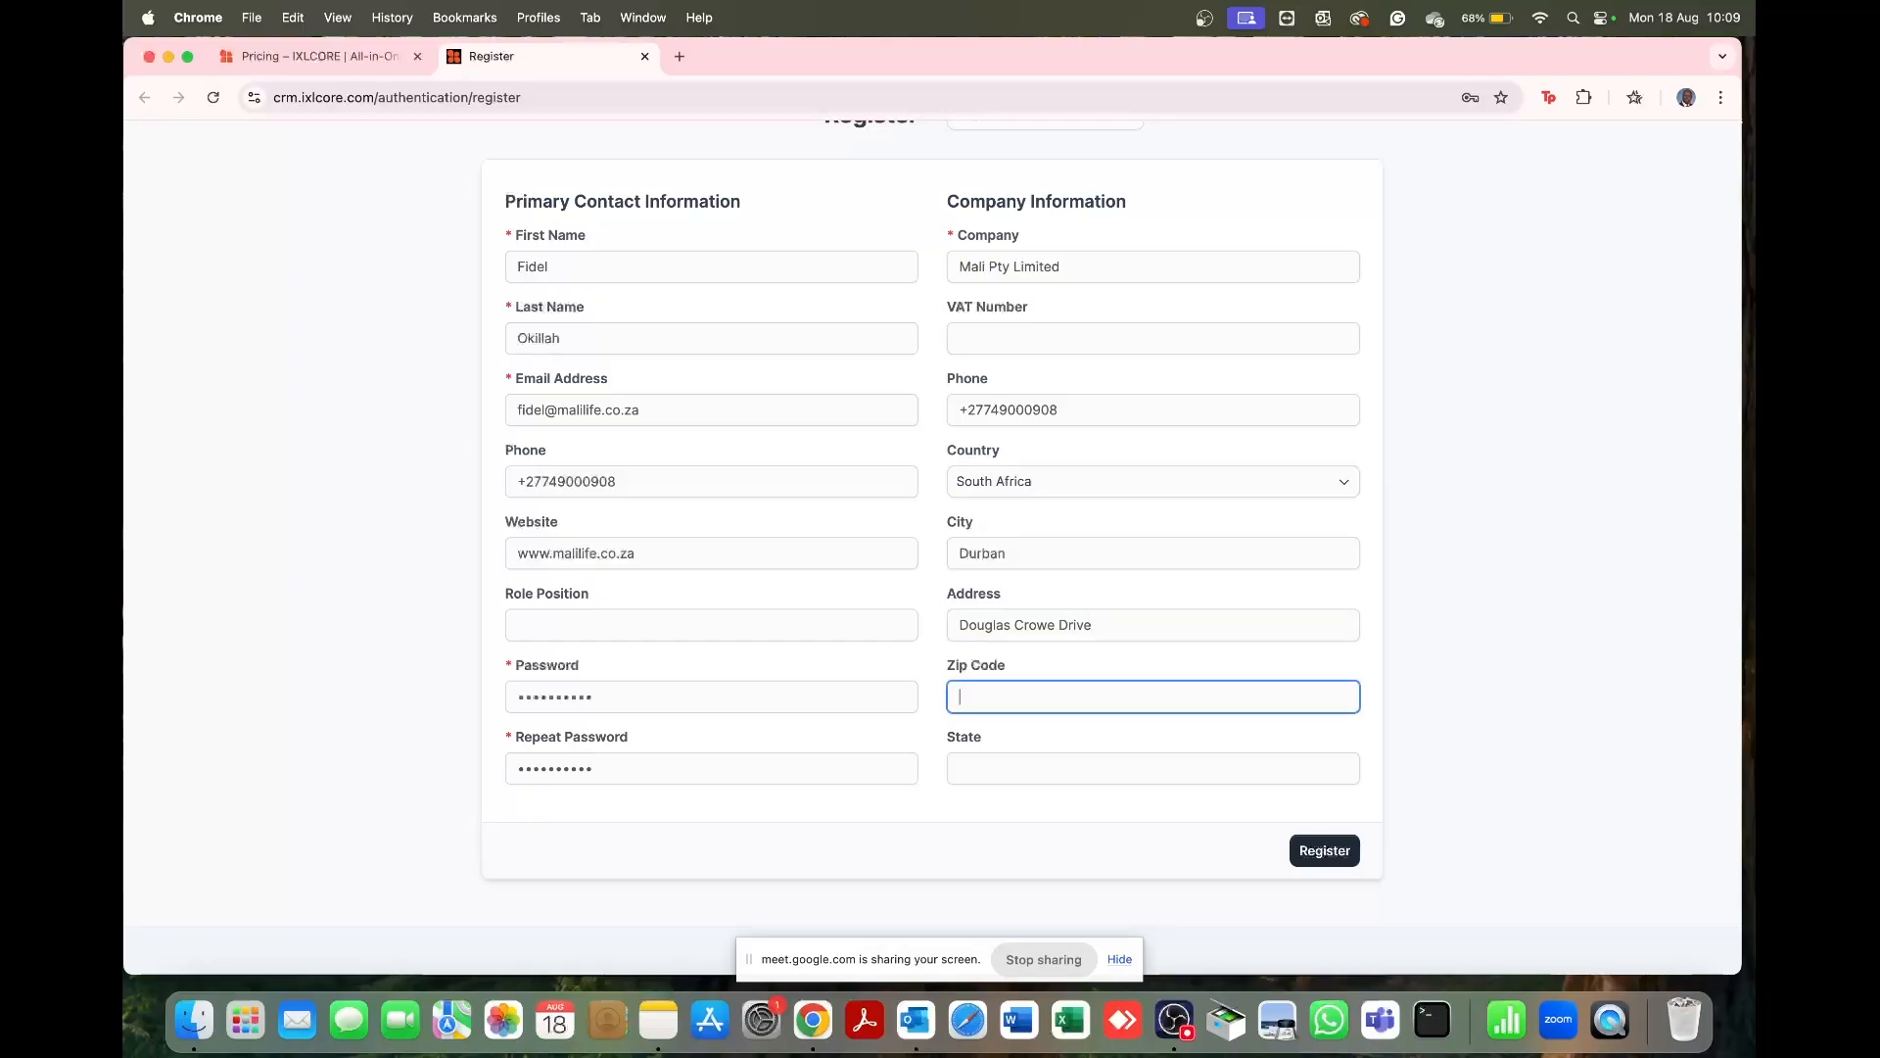
click(1030, 758)
text(Kwaz)
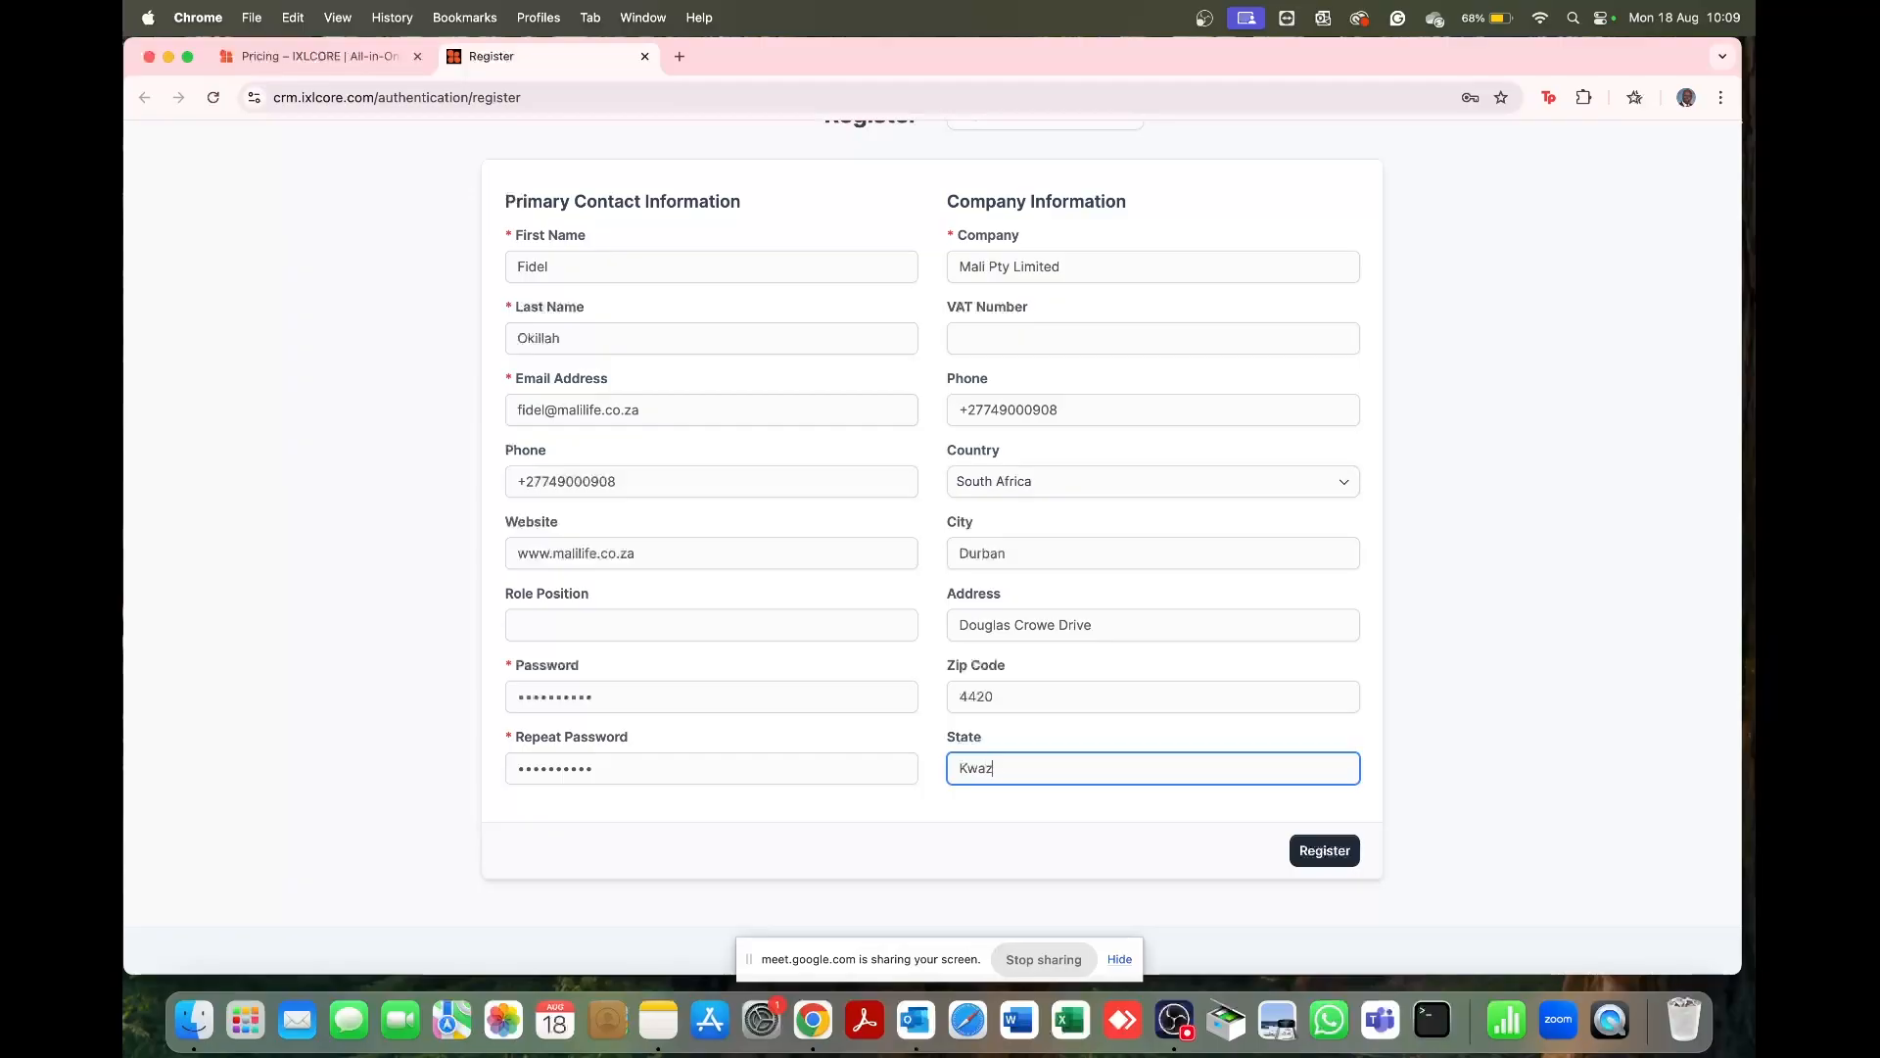
text(ulu Natal)
click(1322, 852)
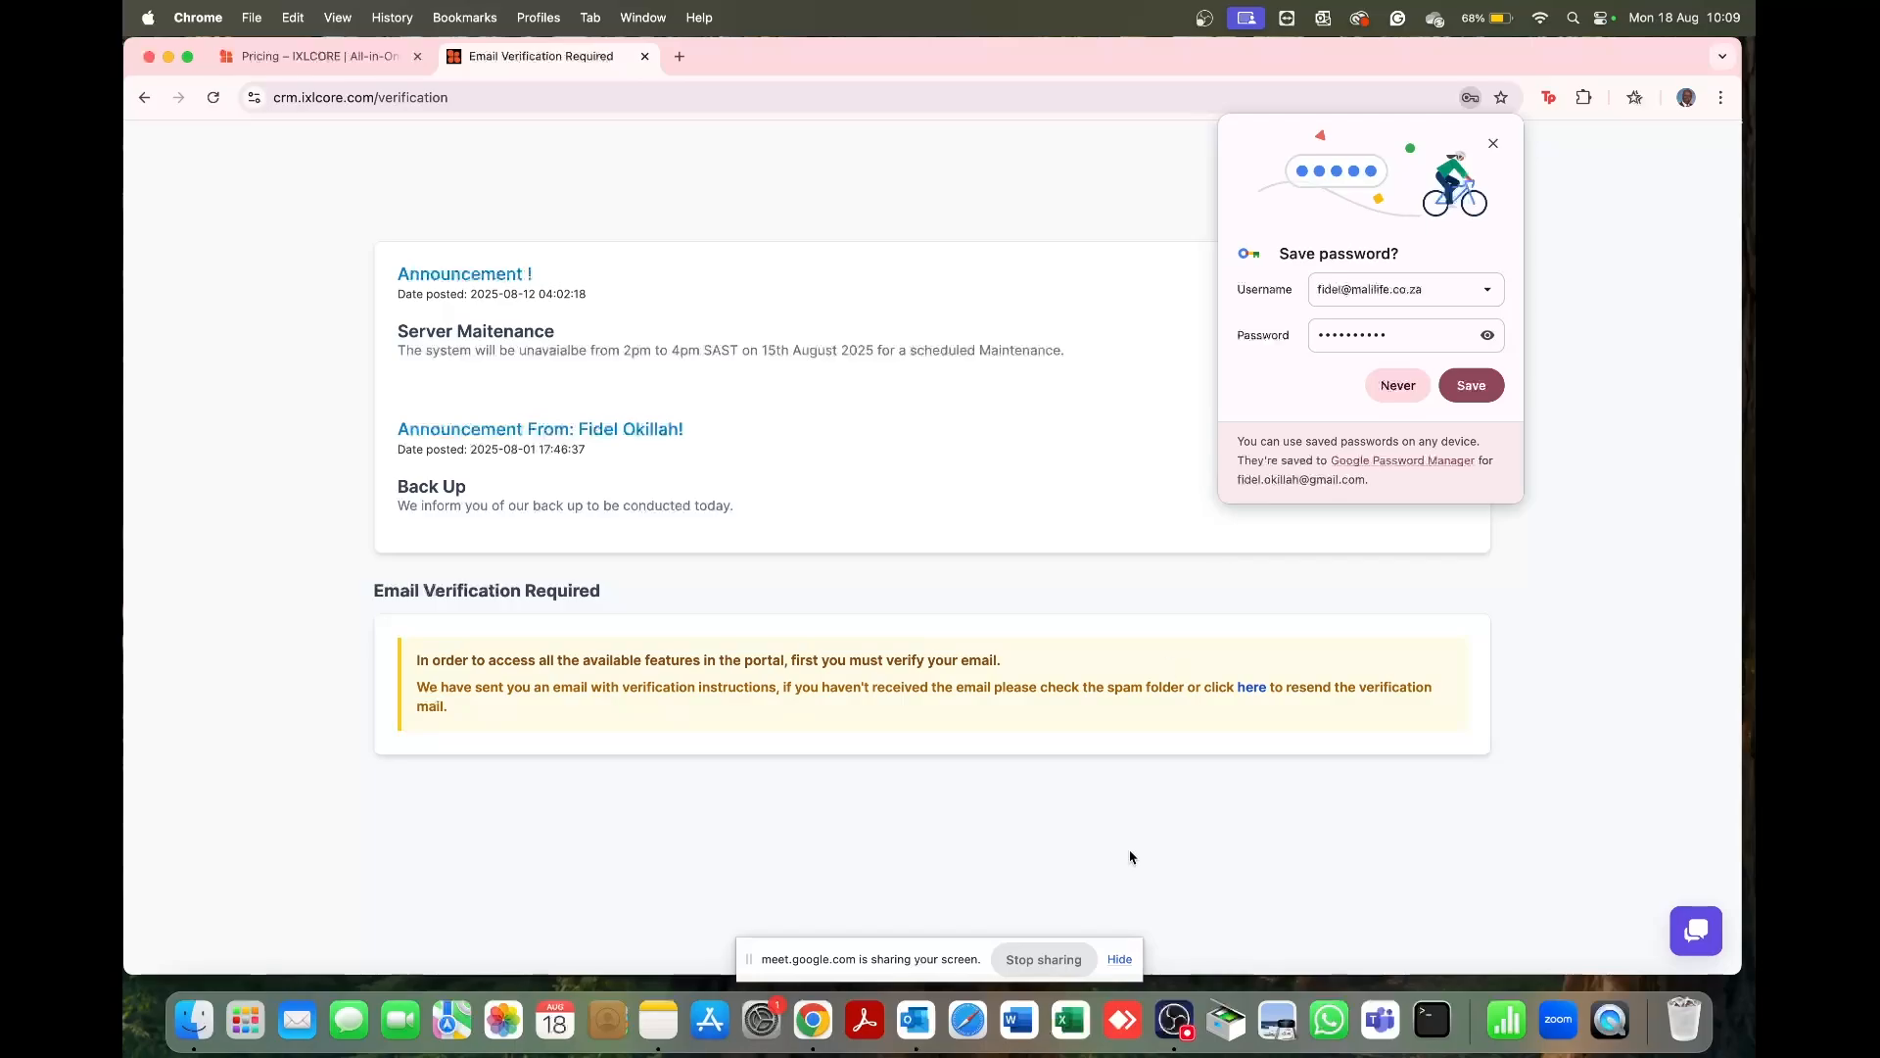
Step: Check the Outlook inbox for the IXLCORE verification email
click(903, 1033)
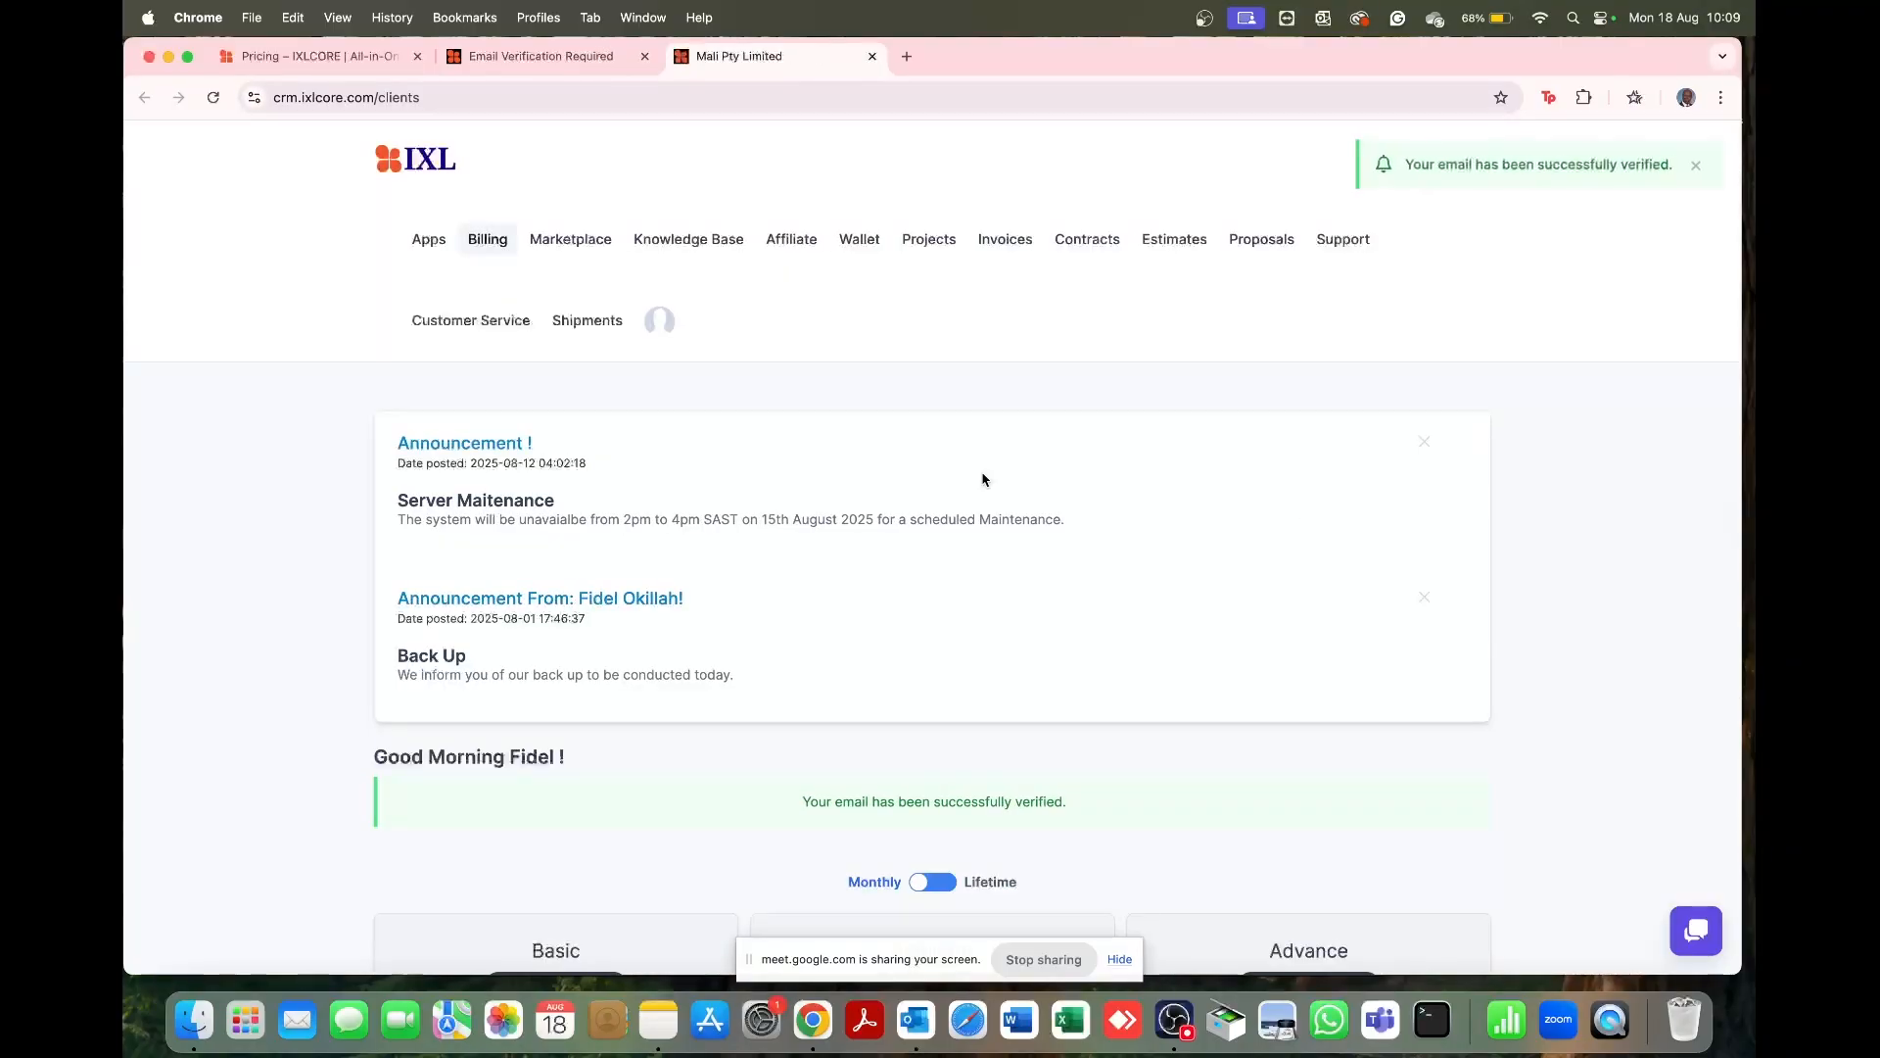
scroll(984, 479, down, 3)
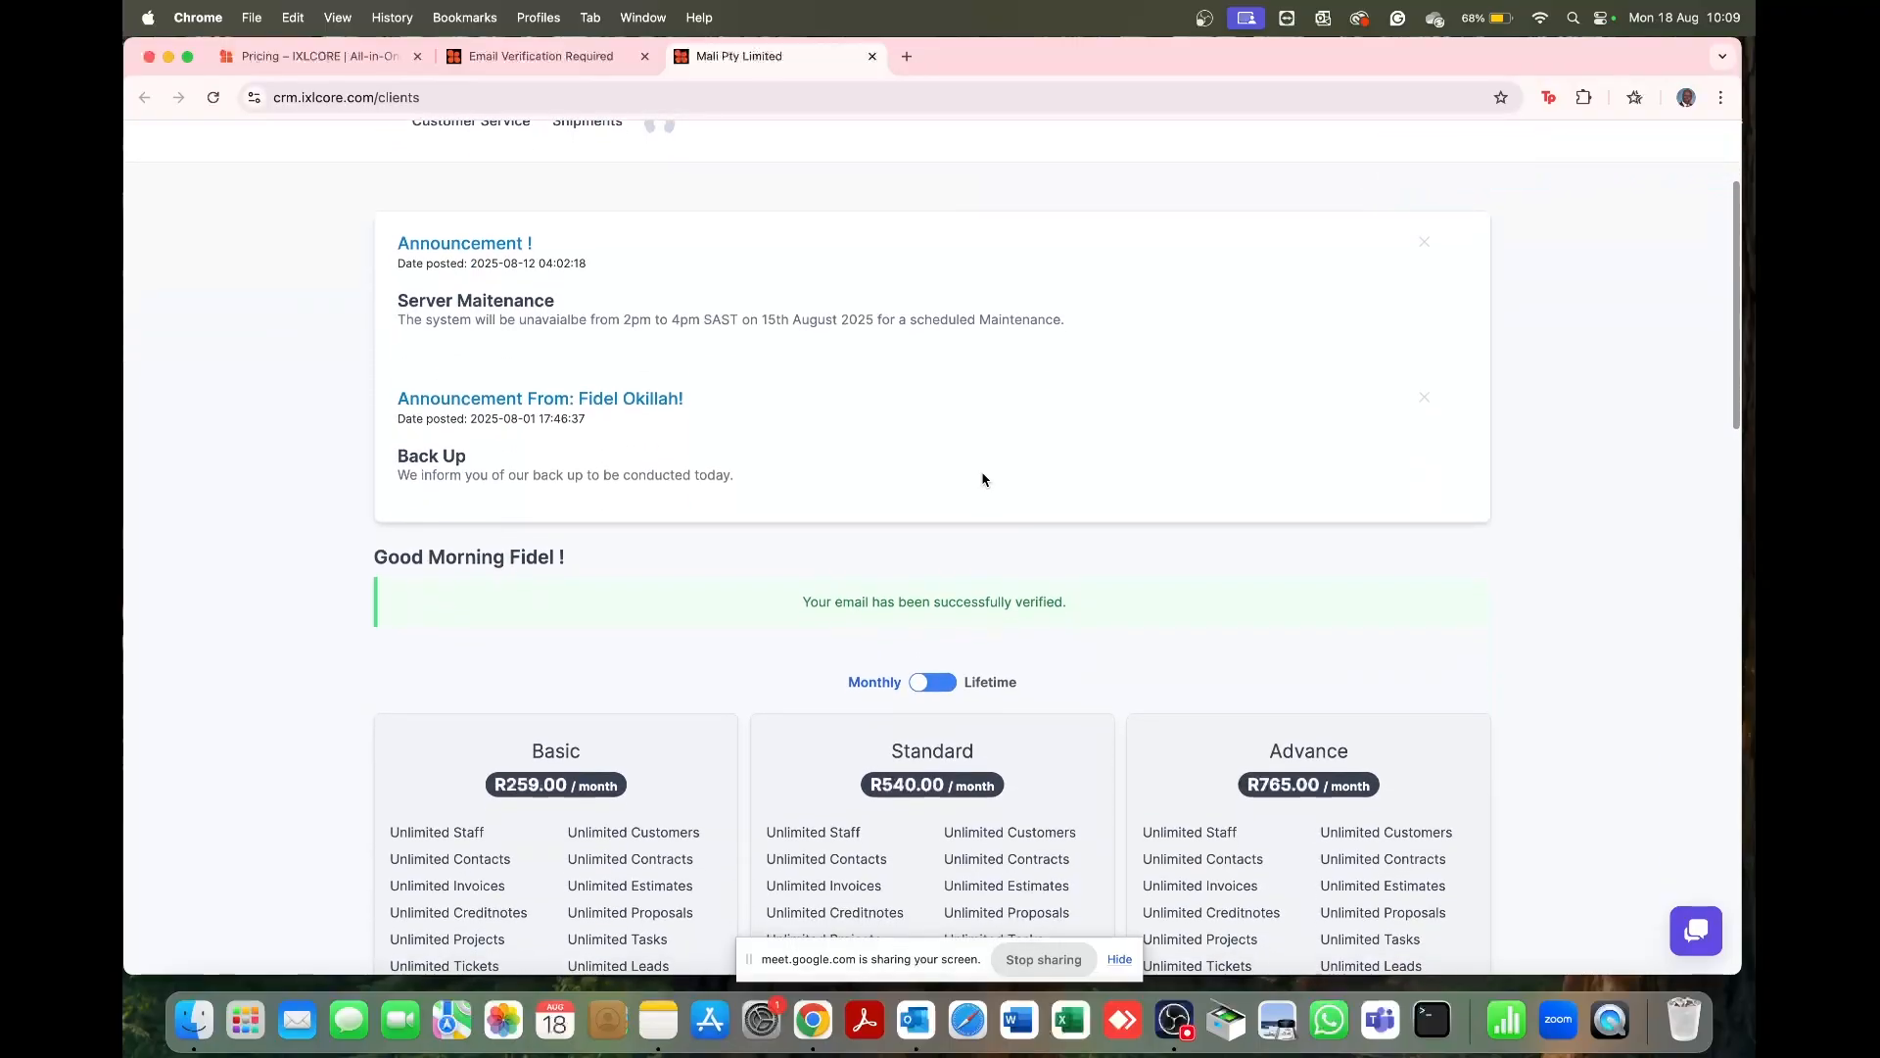
scroll(984, 479, up, 3)
scroll(984, 479, down, 5)
scroll(984, 479, up, 5)
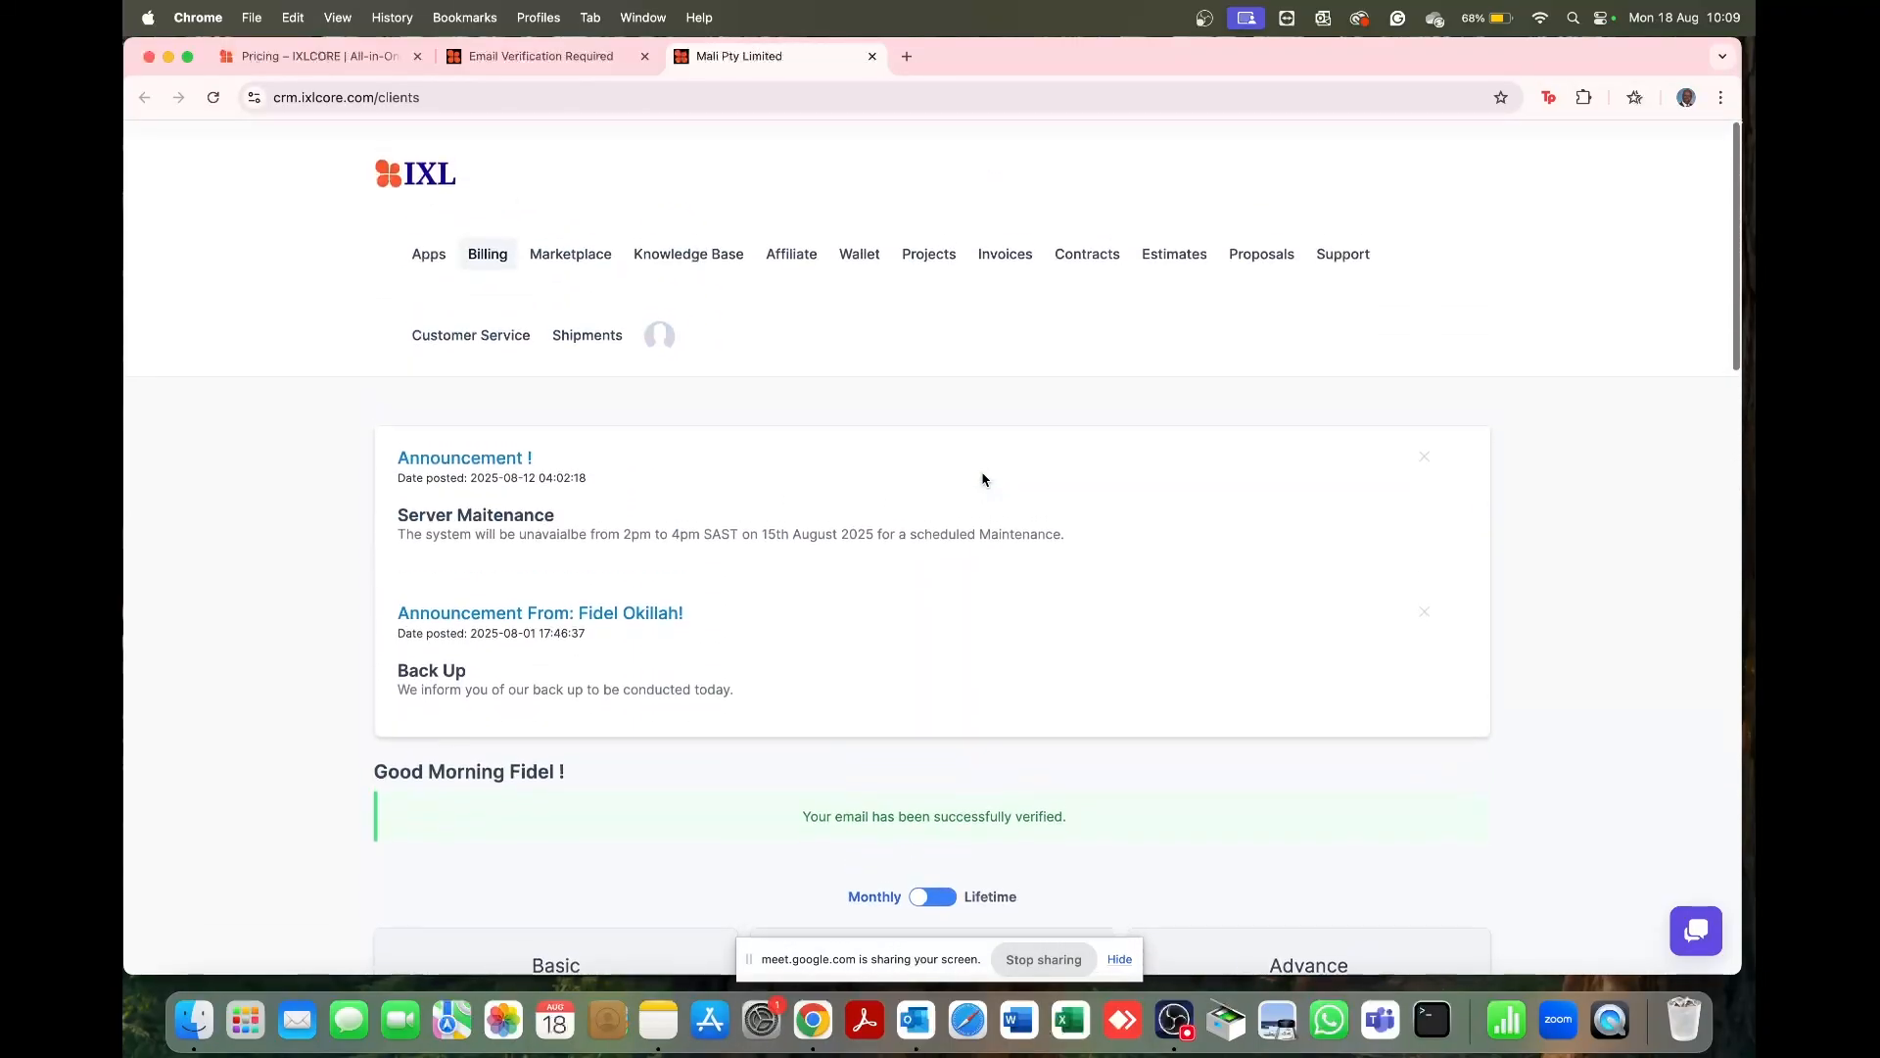
scroll(984, 479, down, 5)
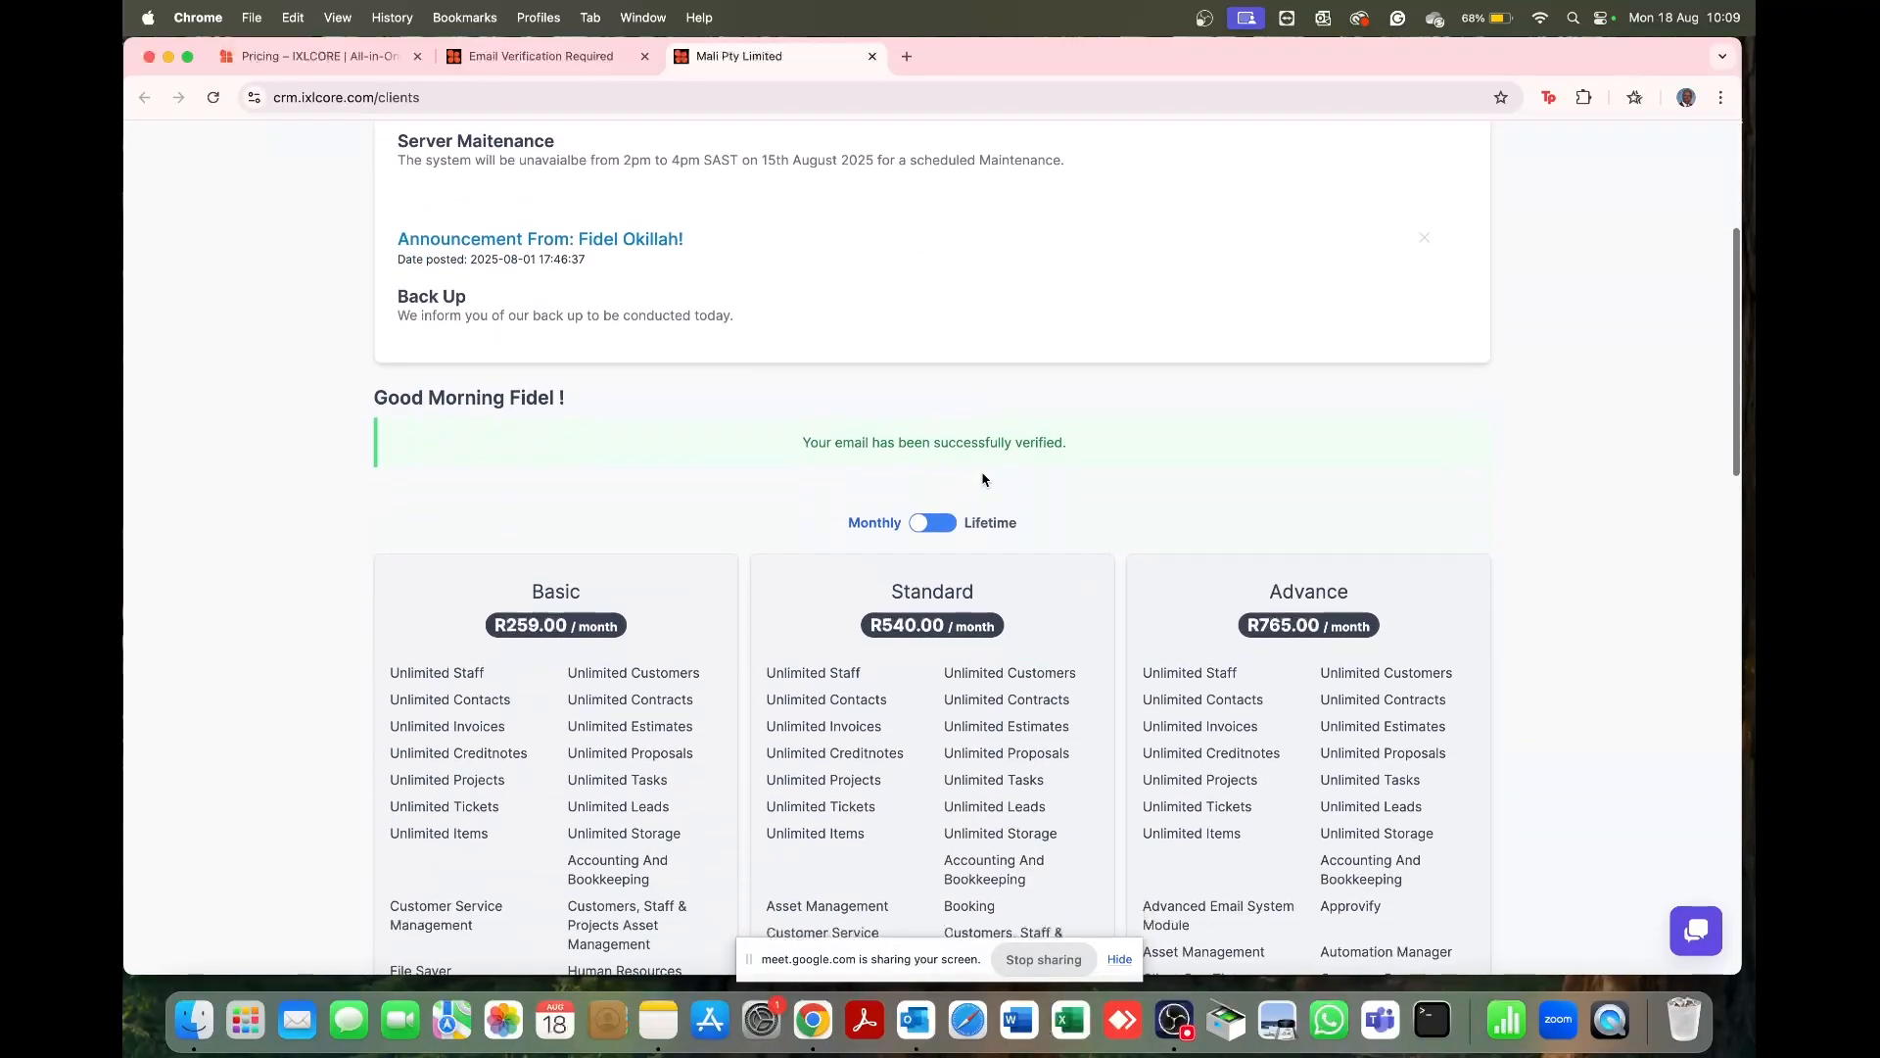
scroll(984, 479, down, 3)
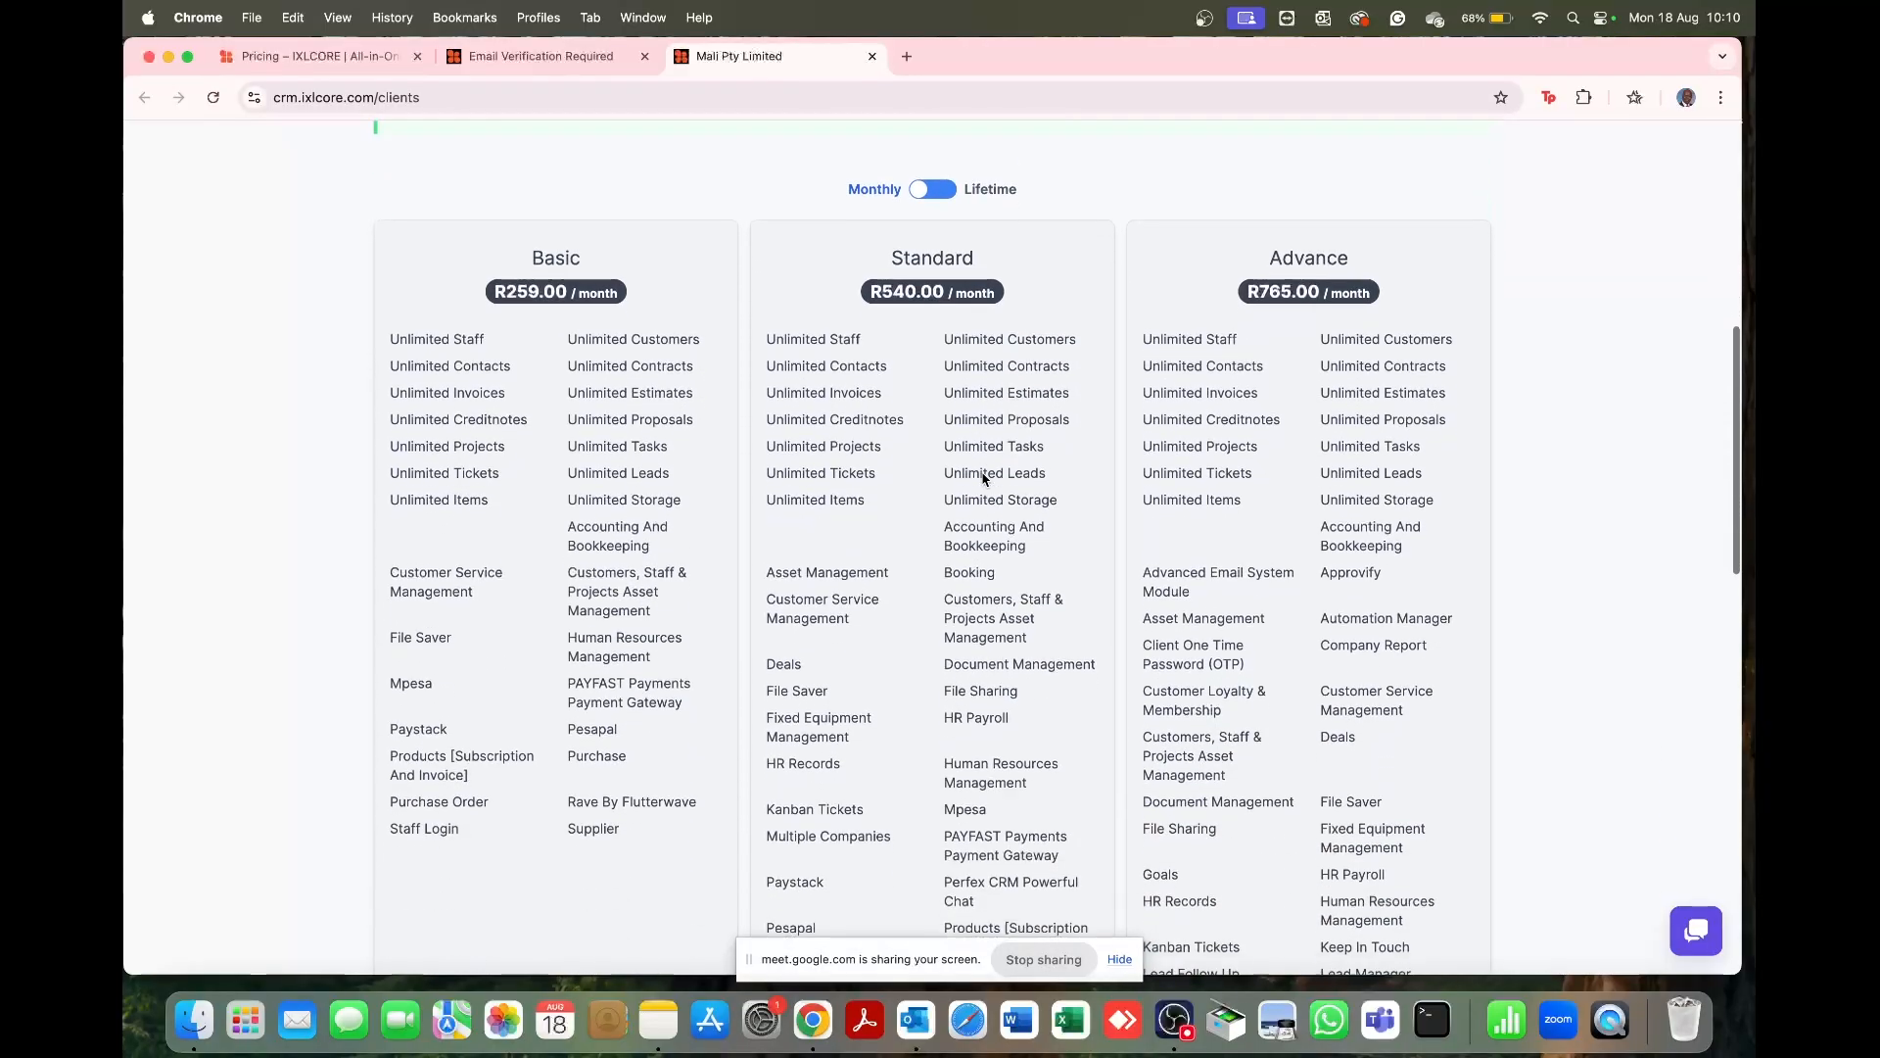
scroll(984, 479, down, 8)
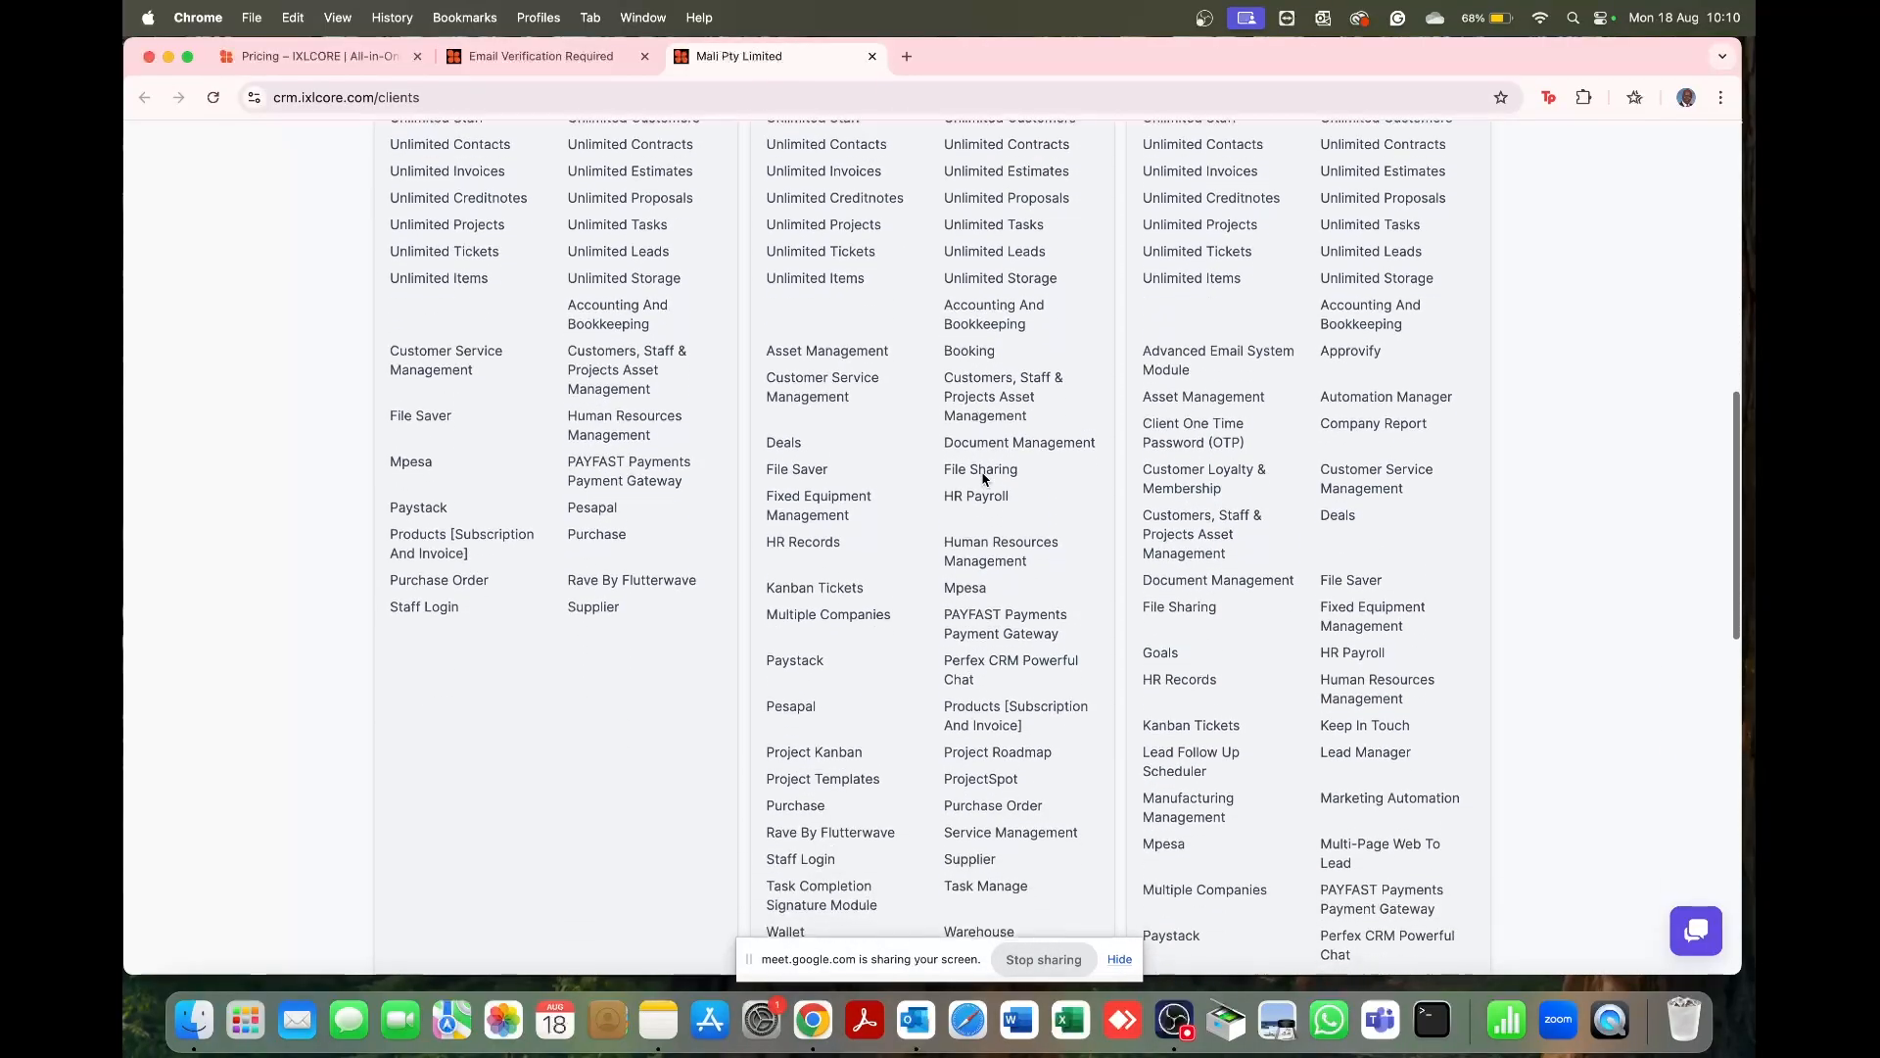
scroll(984, 479, up, 1)
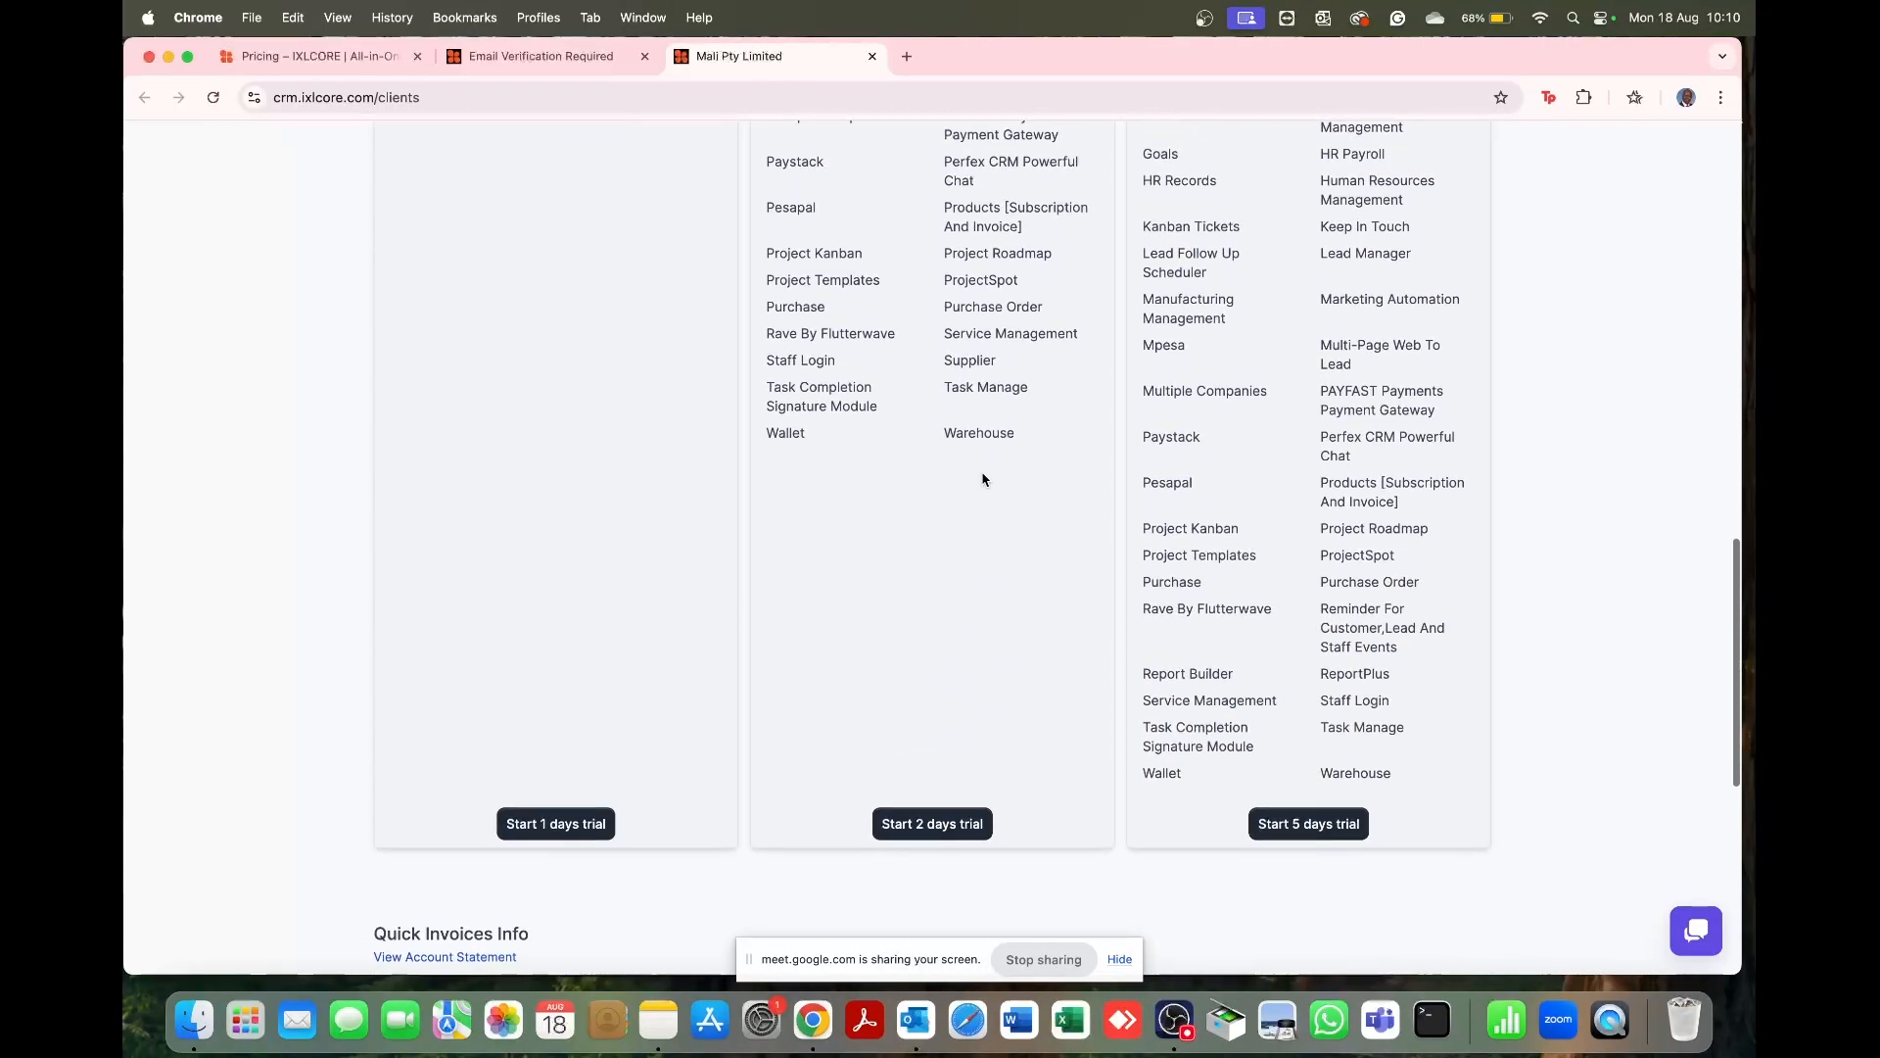
scroll(984, 479, down, 3)
scroll(984, 479, up, 2)
scroll(984, 479, down, 5)
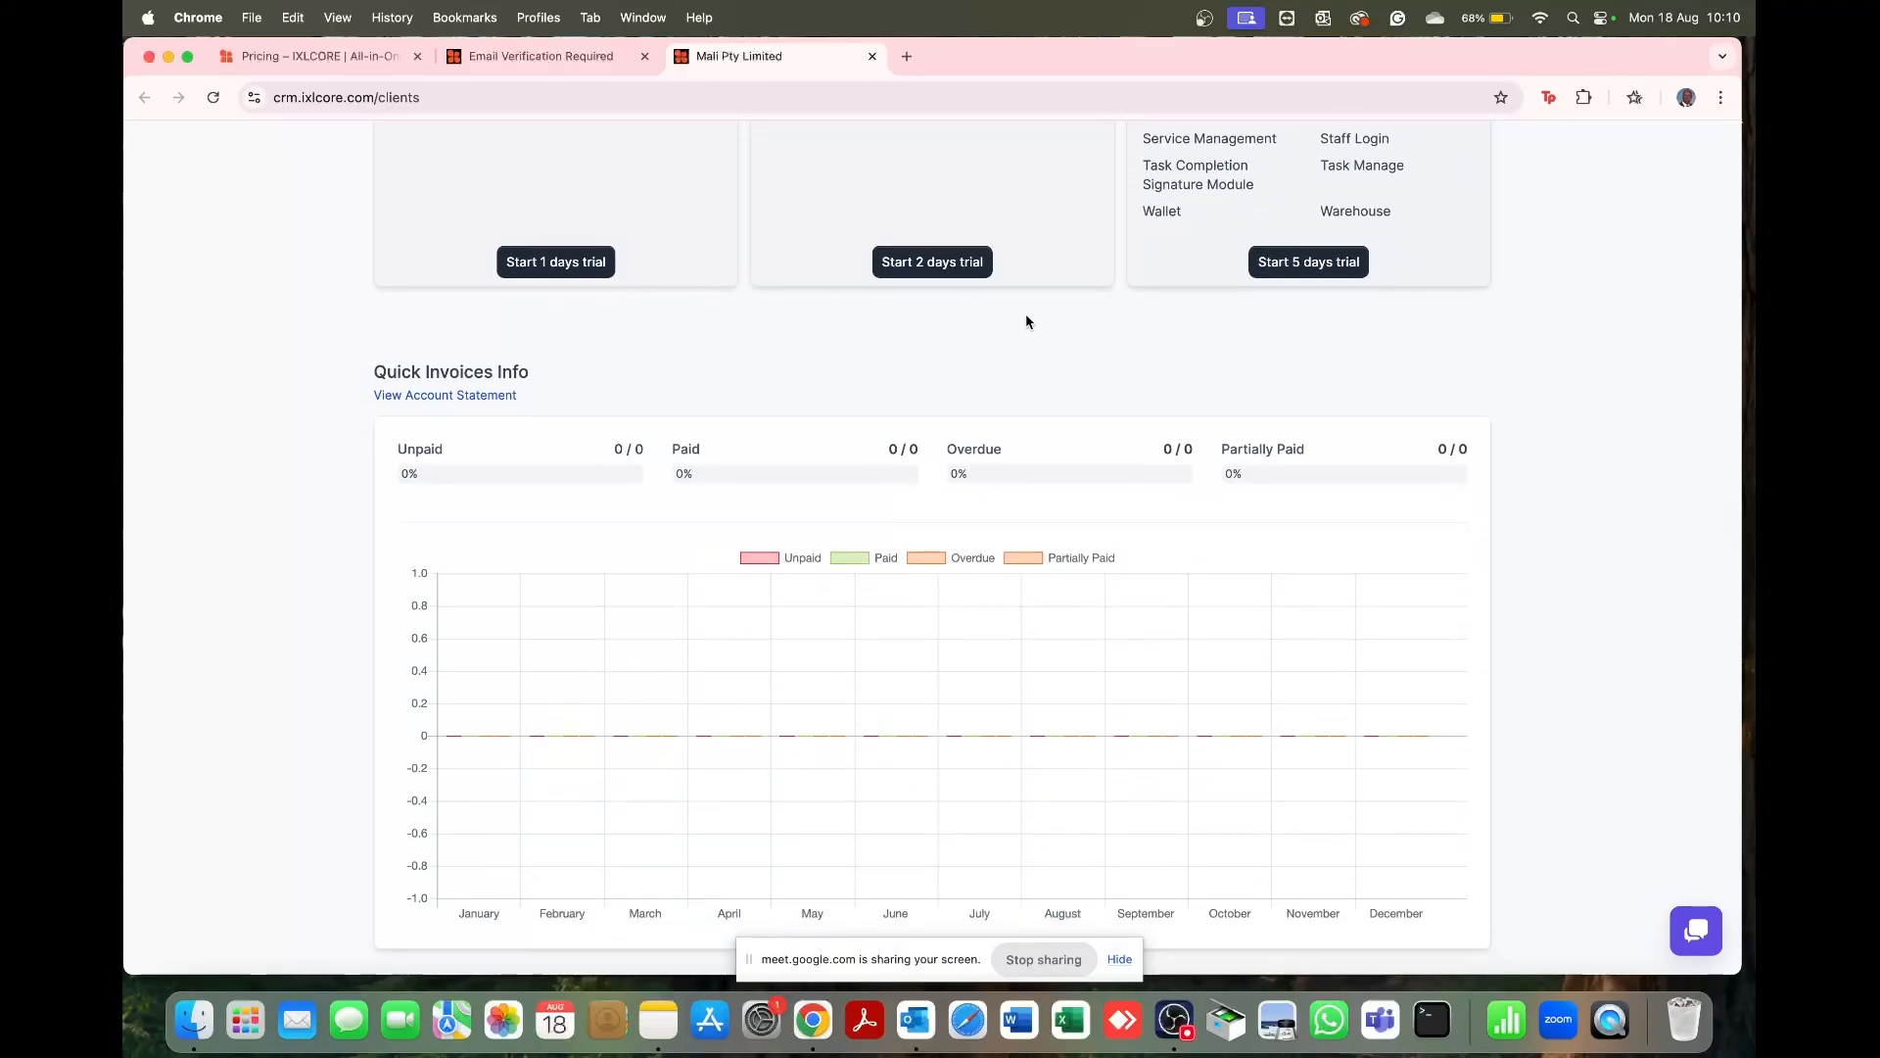
scroll(1127, 328, up, 18)
scroll(1126, 328, down, 3)
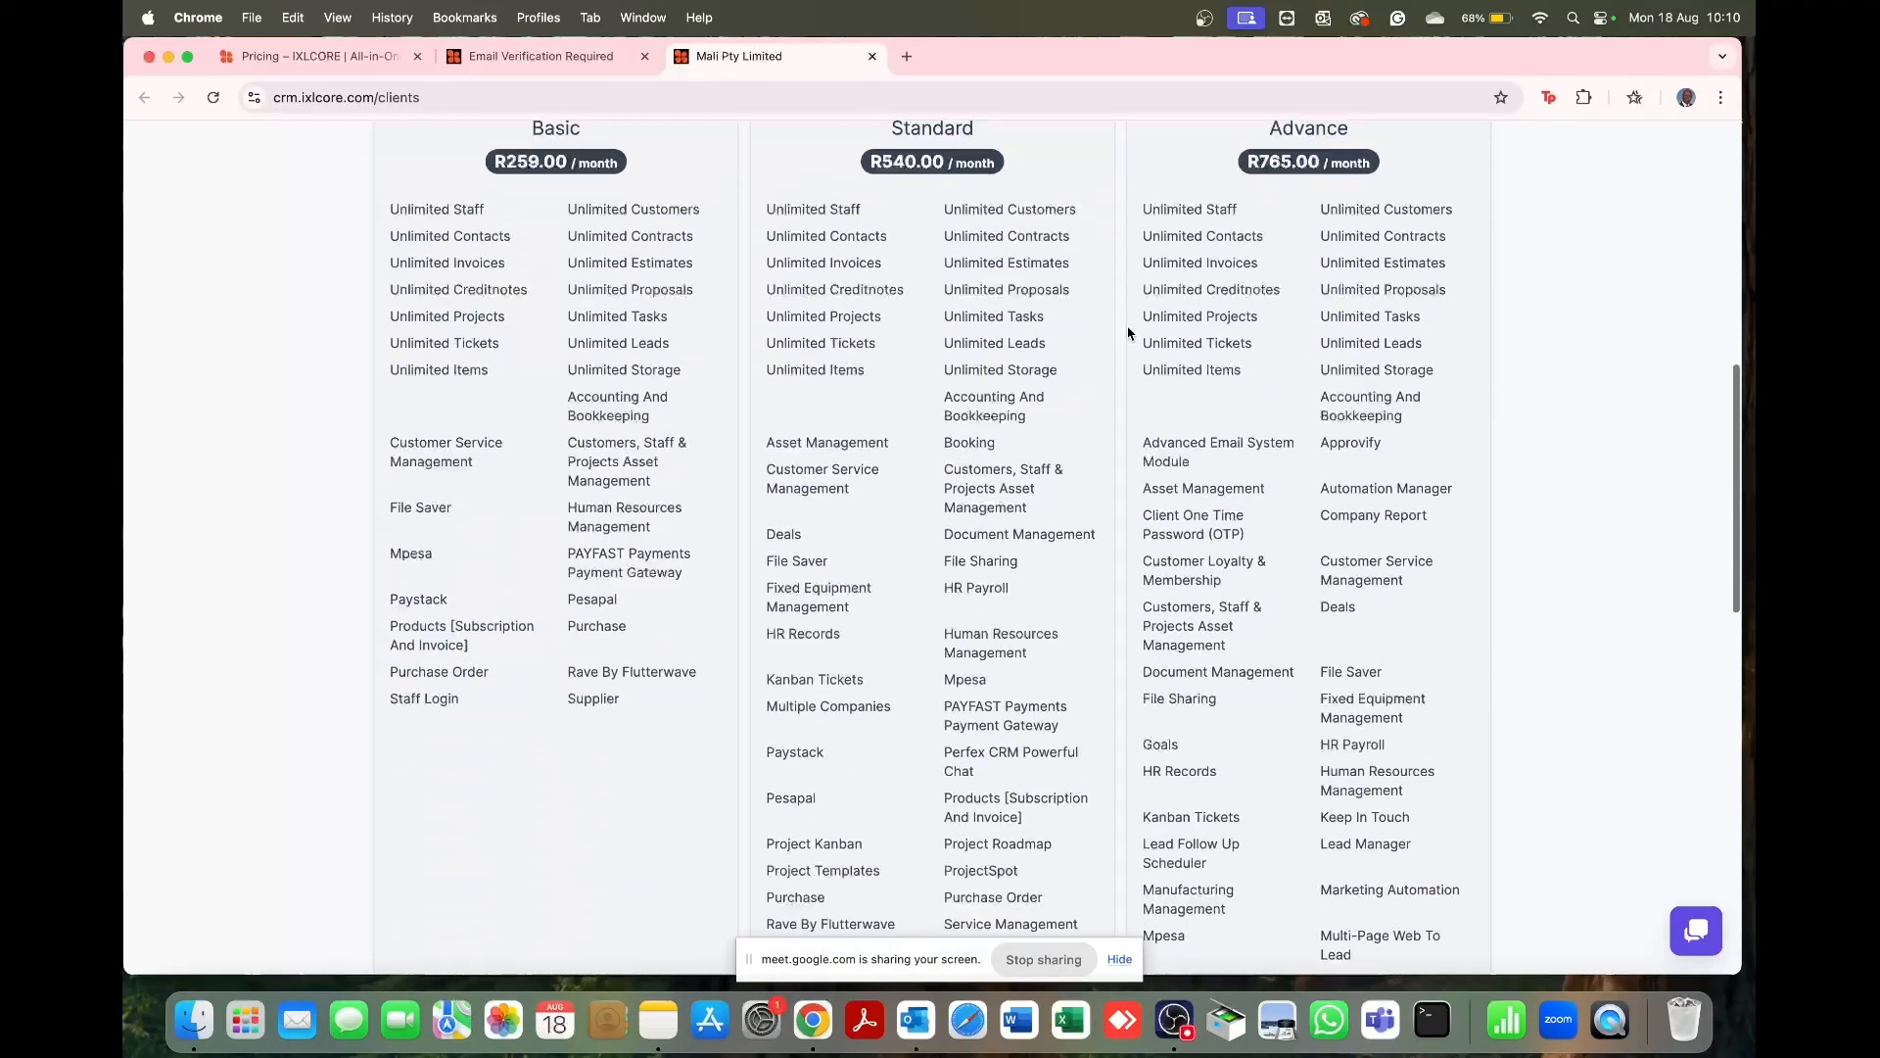
scroll(1128, 333, down, 9)
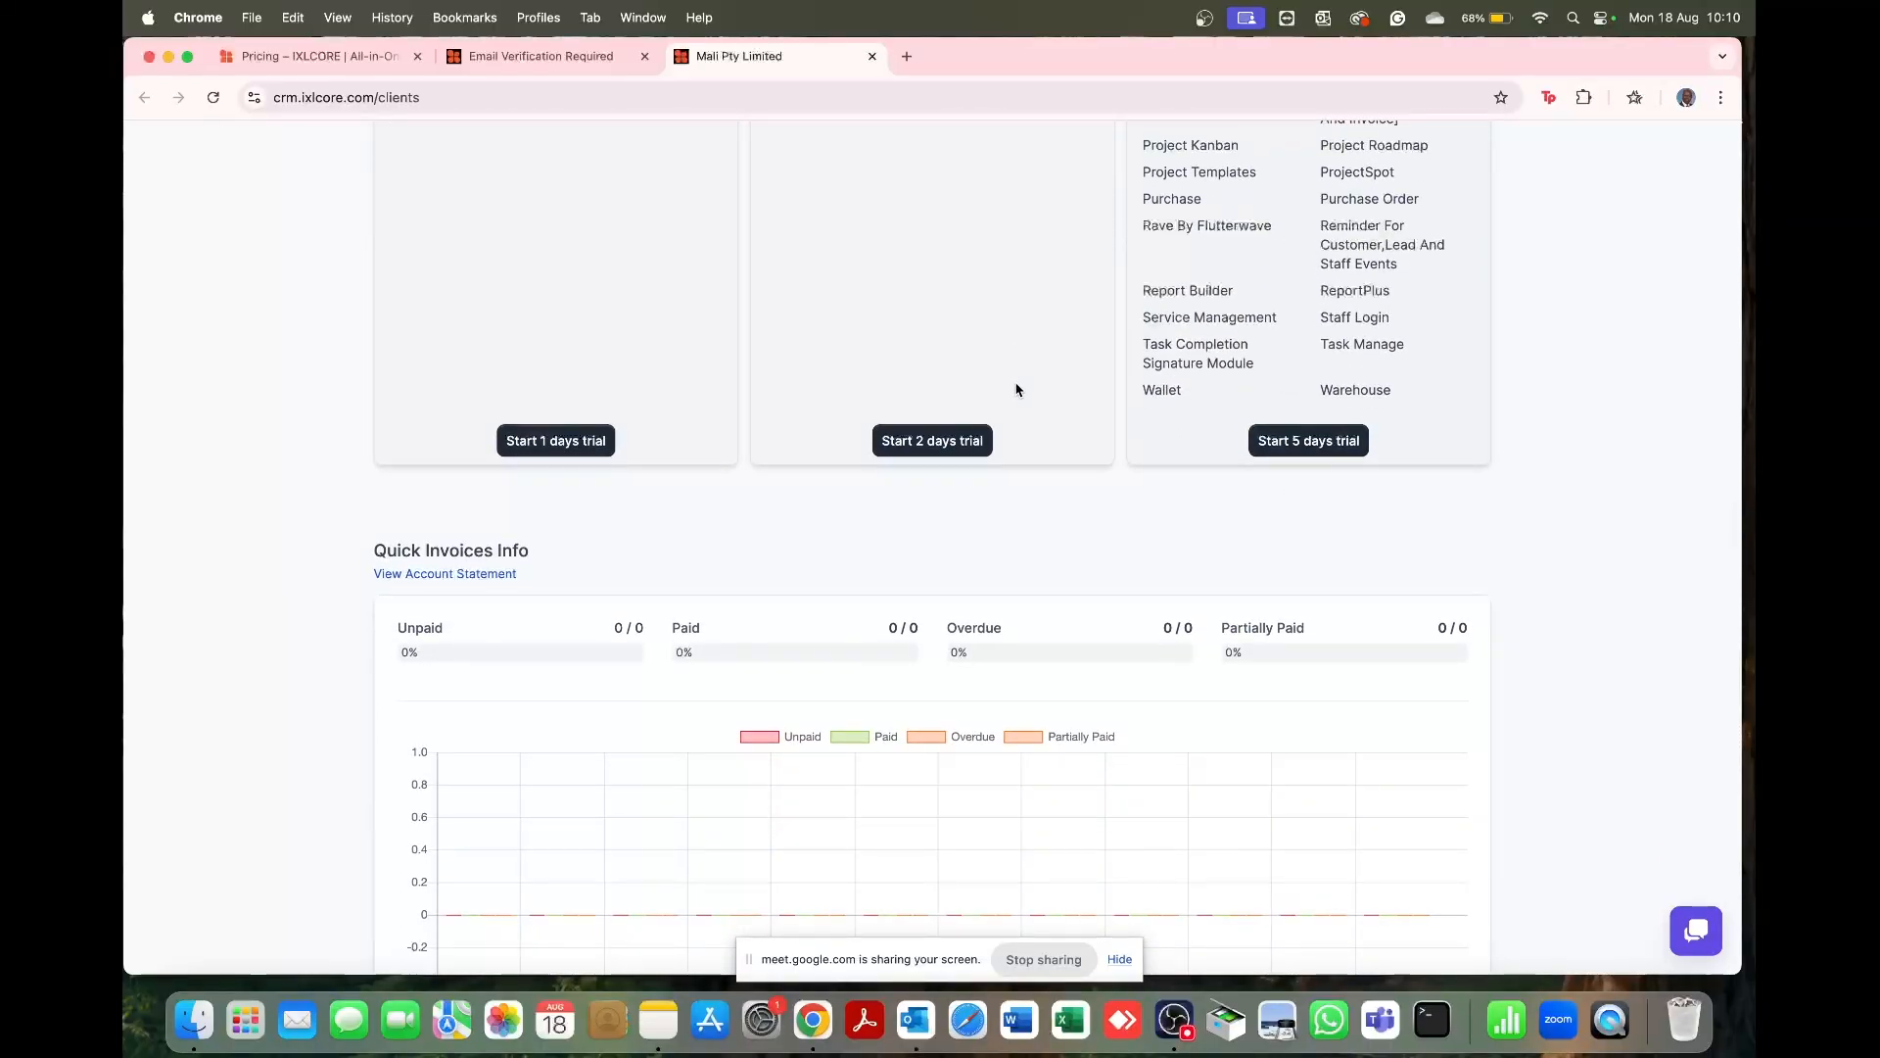
Step: Start the 5-day Advance plan trial and scroll down to the company card
click(1308, 452)
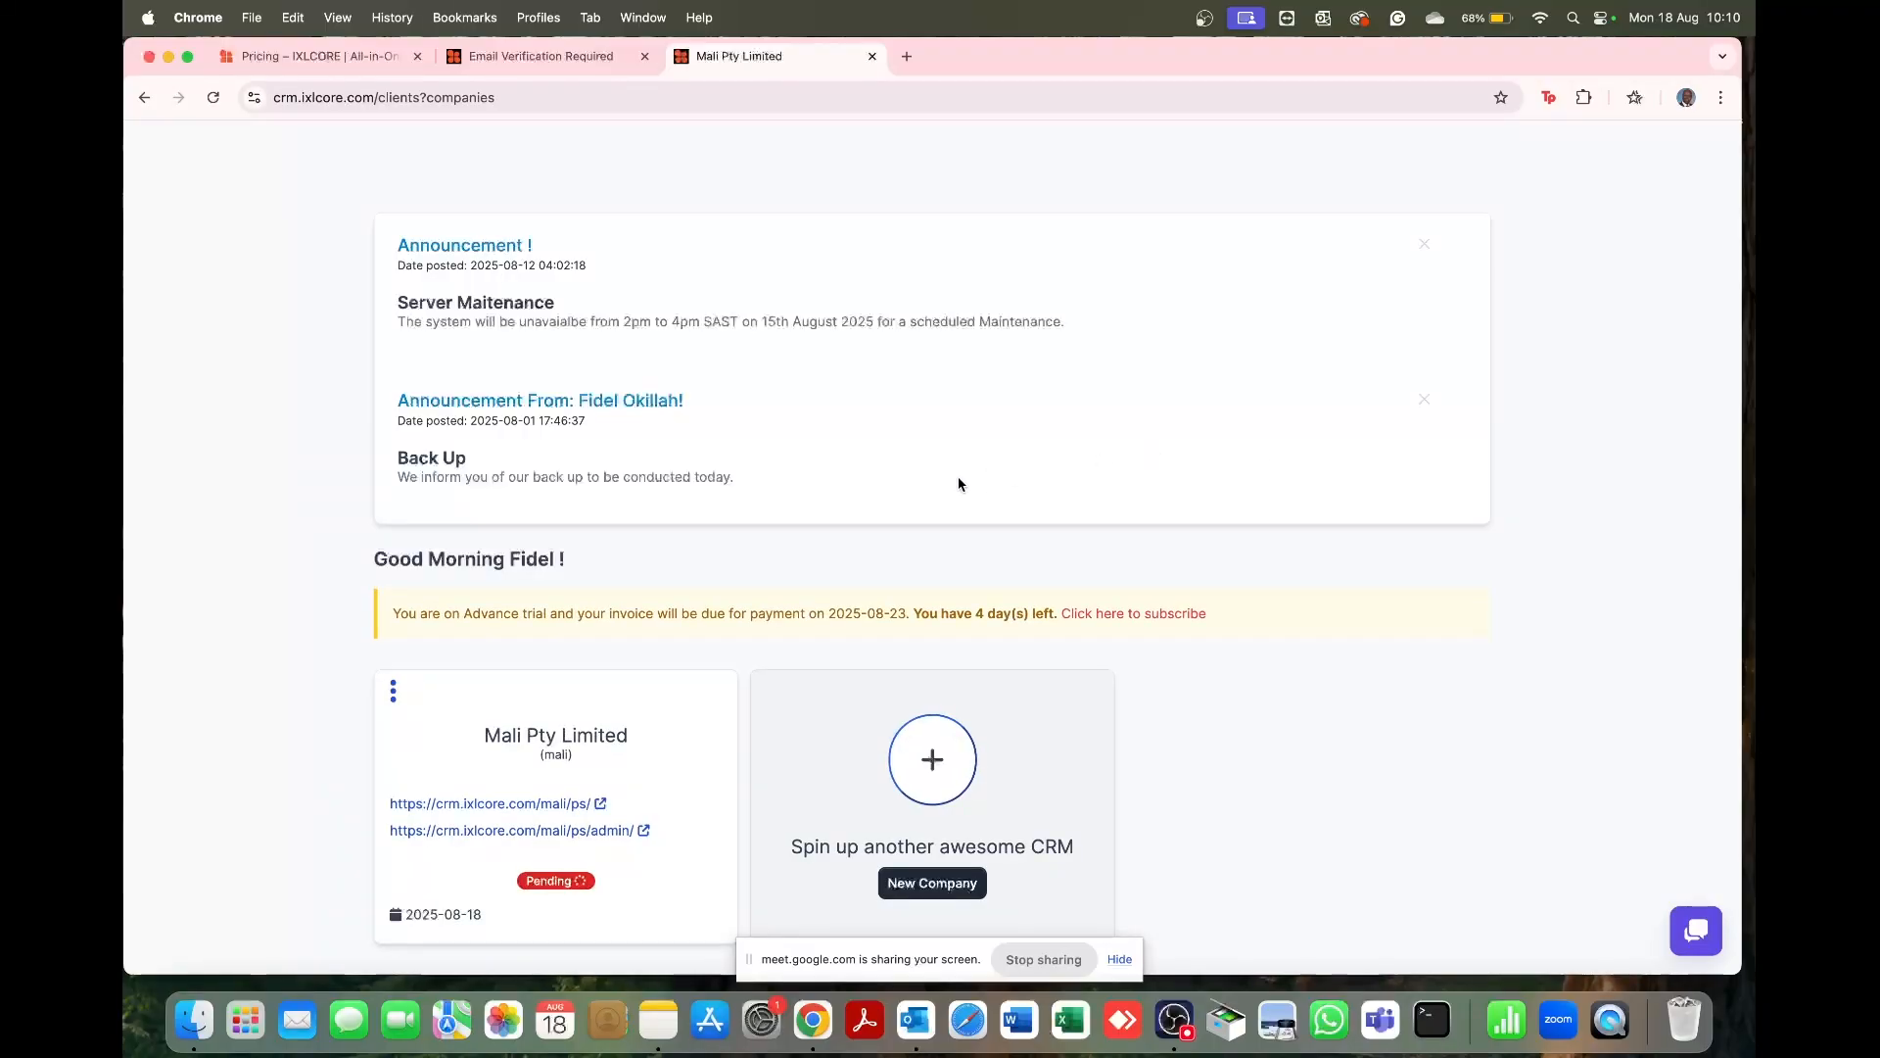
scroll(960, 479, down, 5)
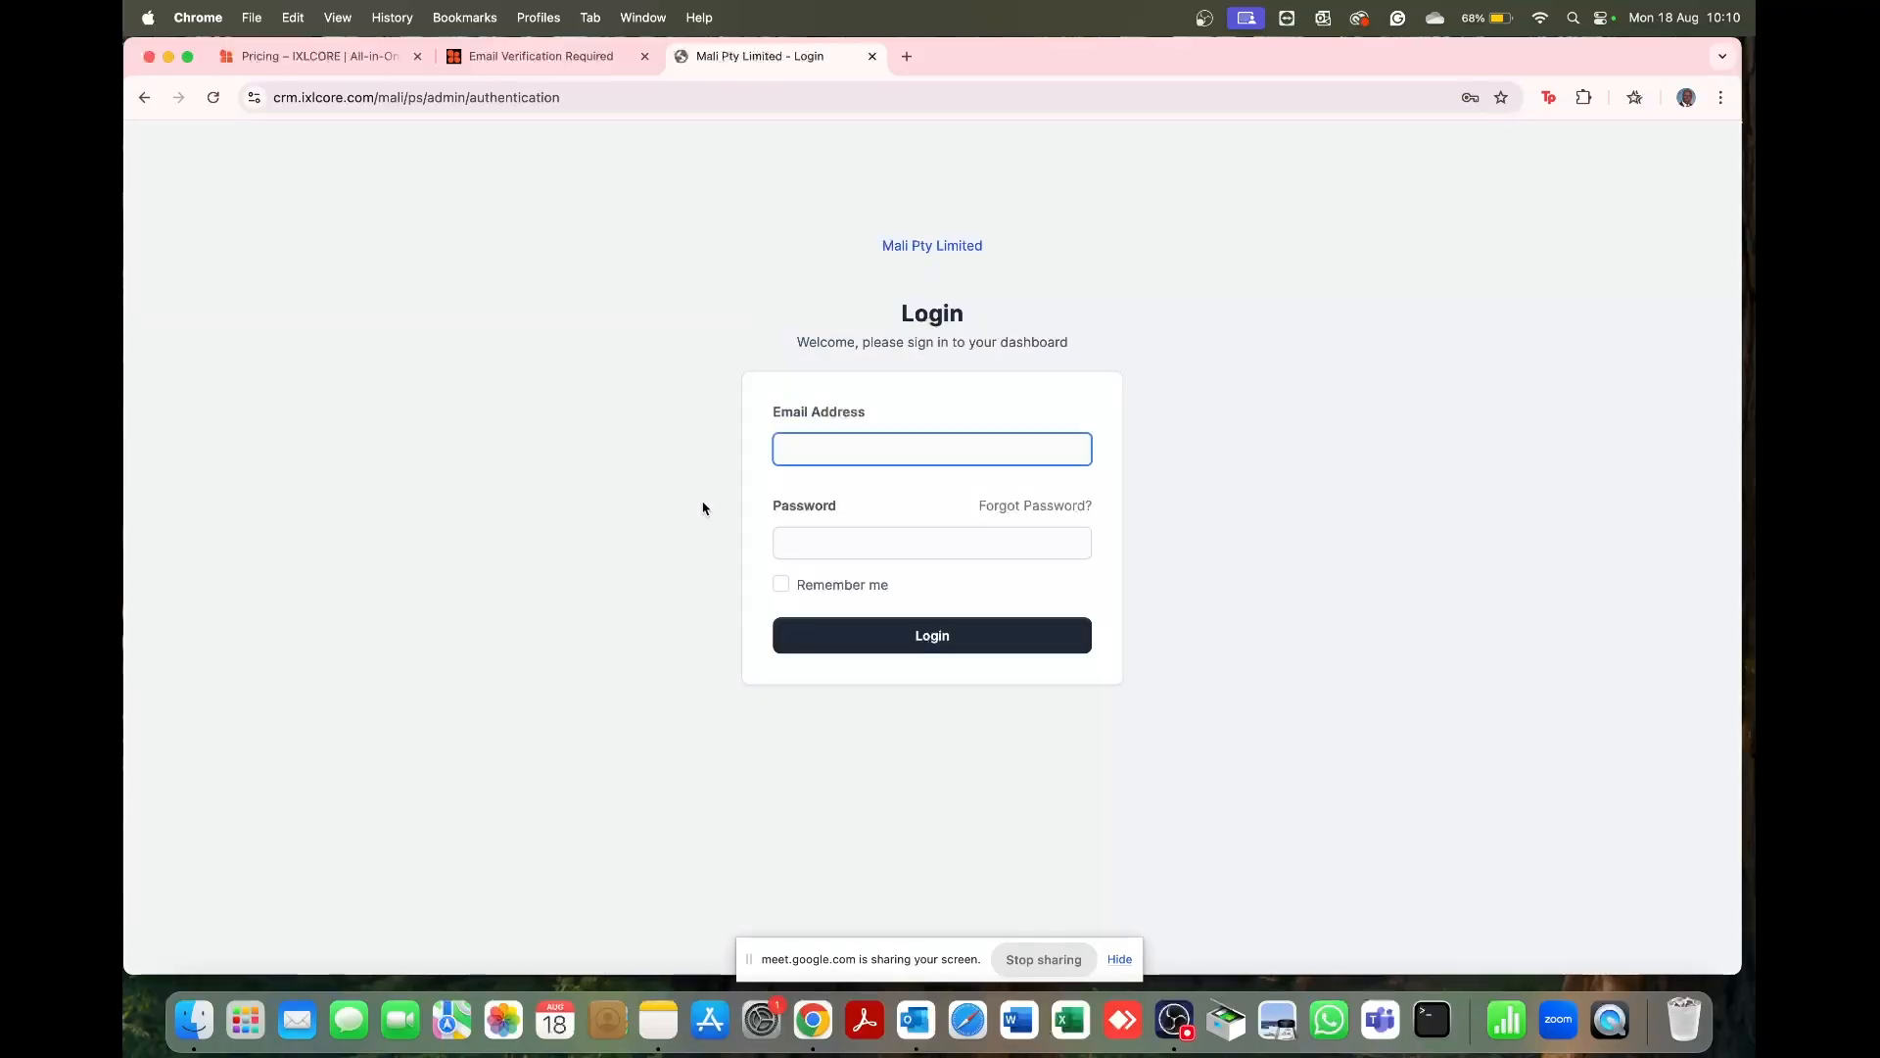
Step: Log in to the Mali Pty Limited admin dashboard with the company e-mail and password
click(921, 457)
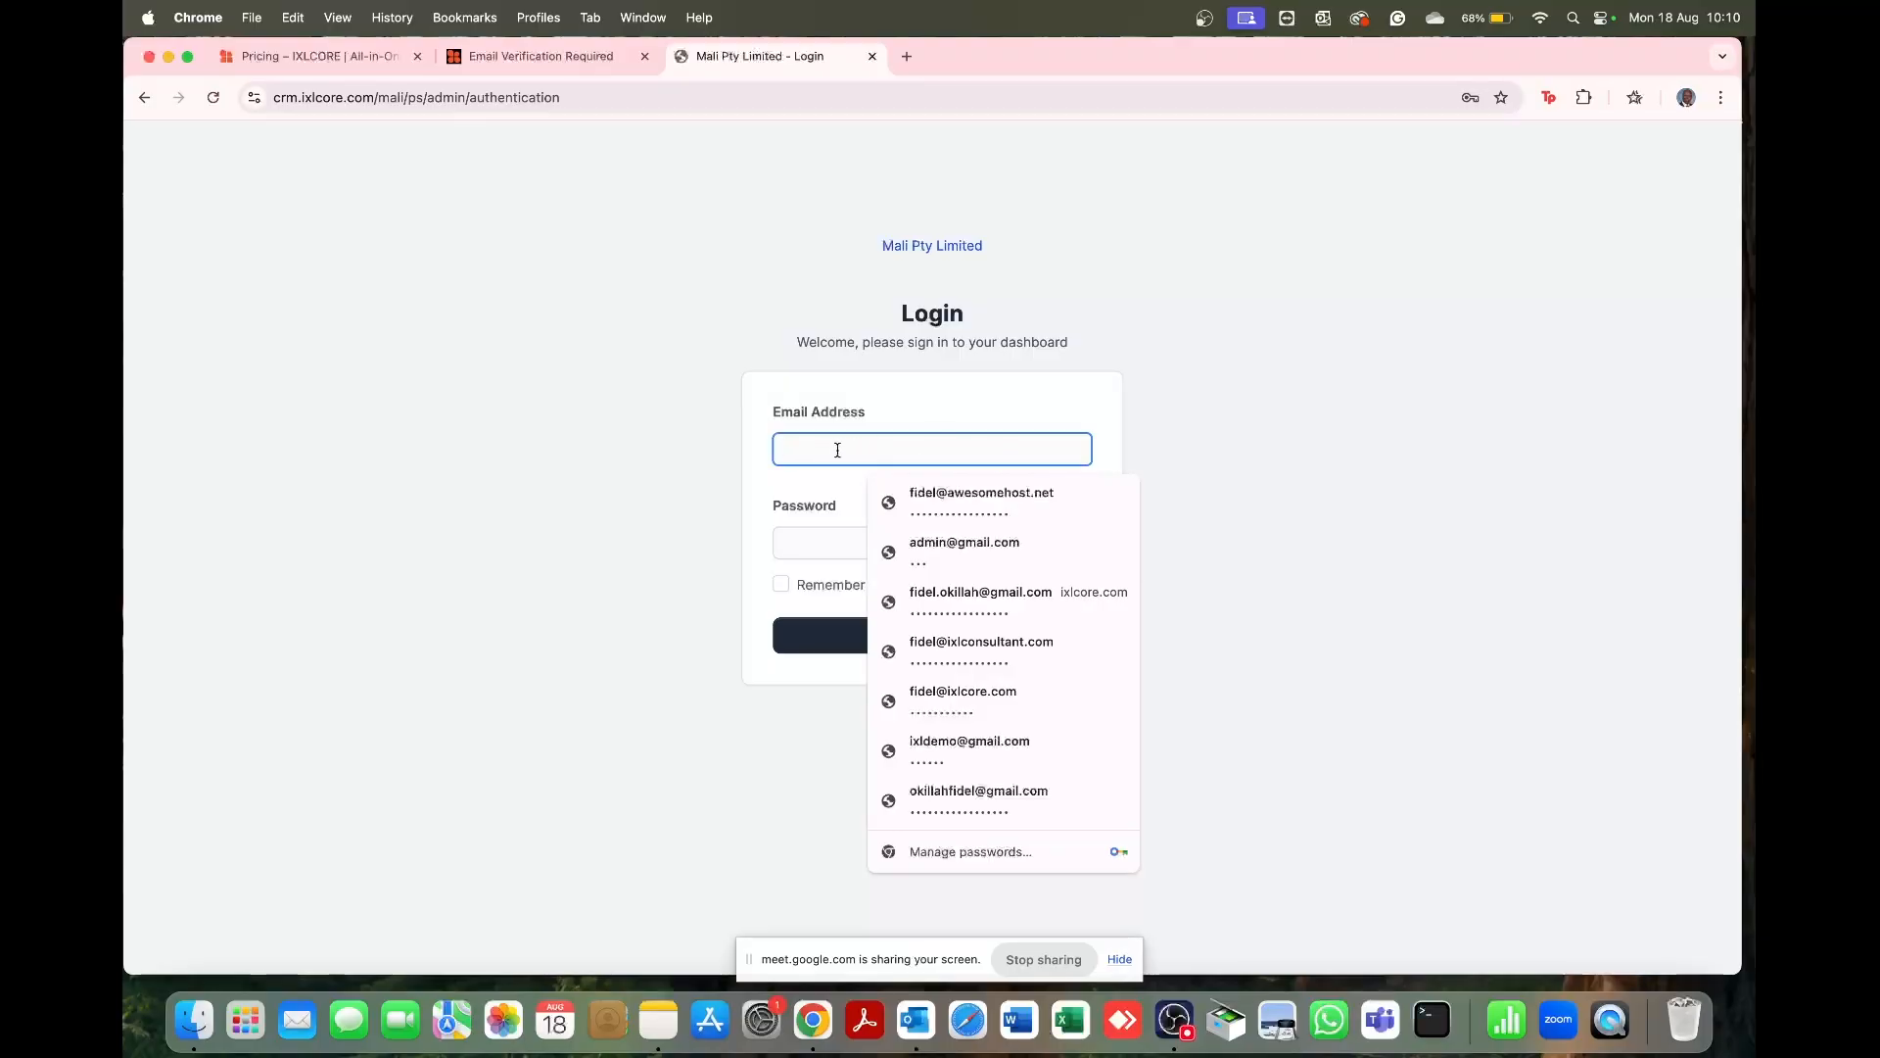
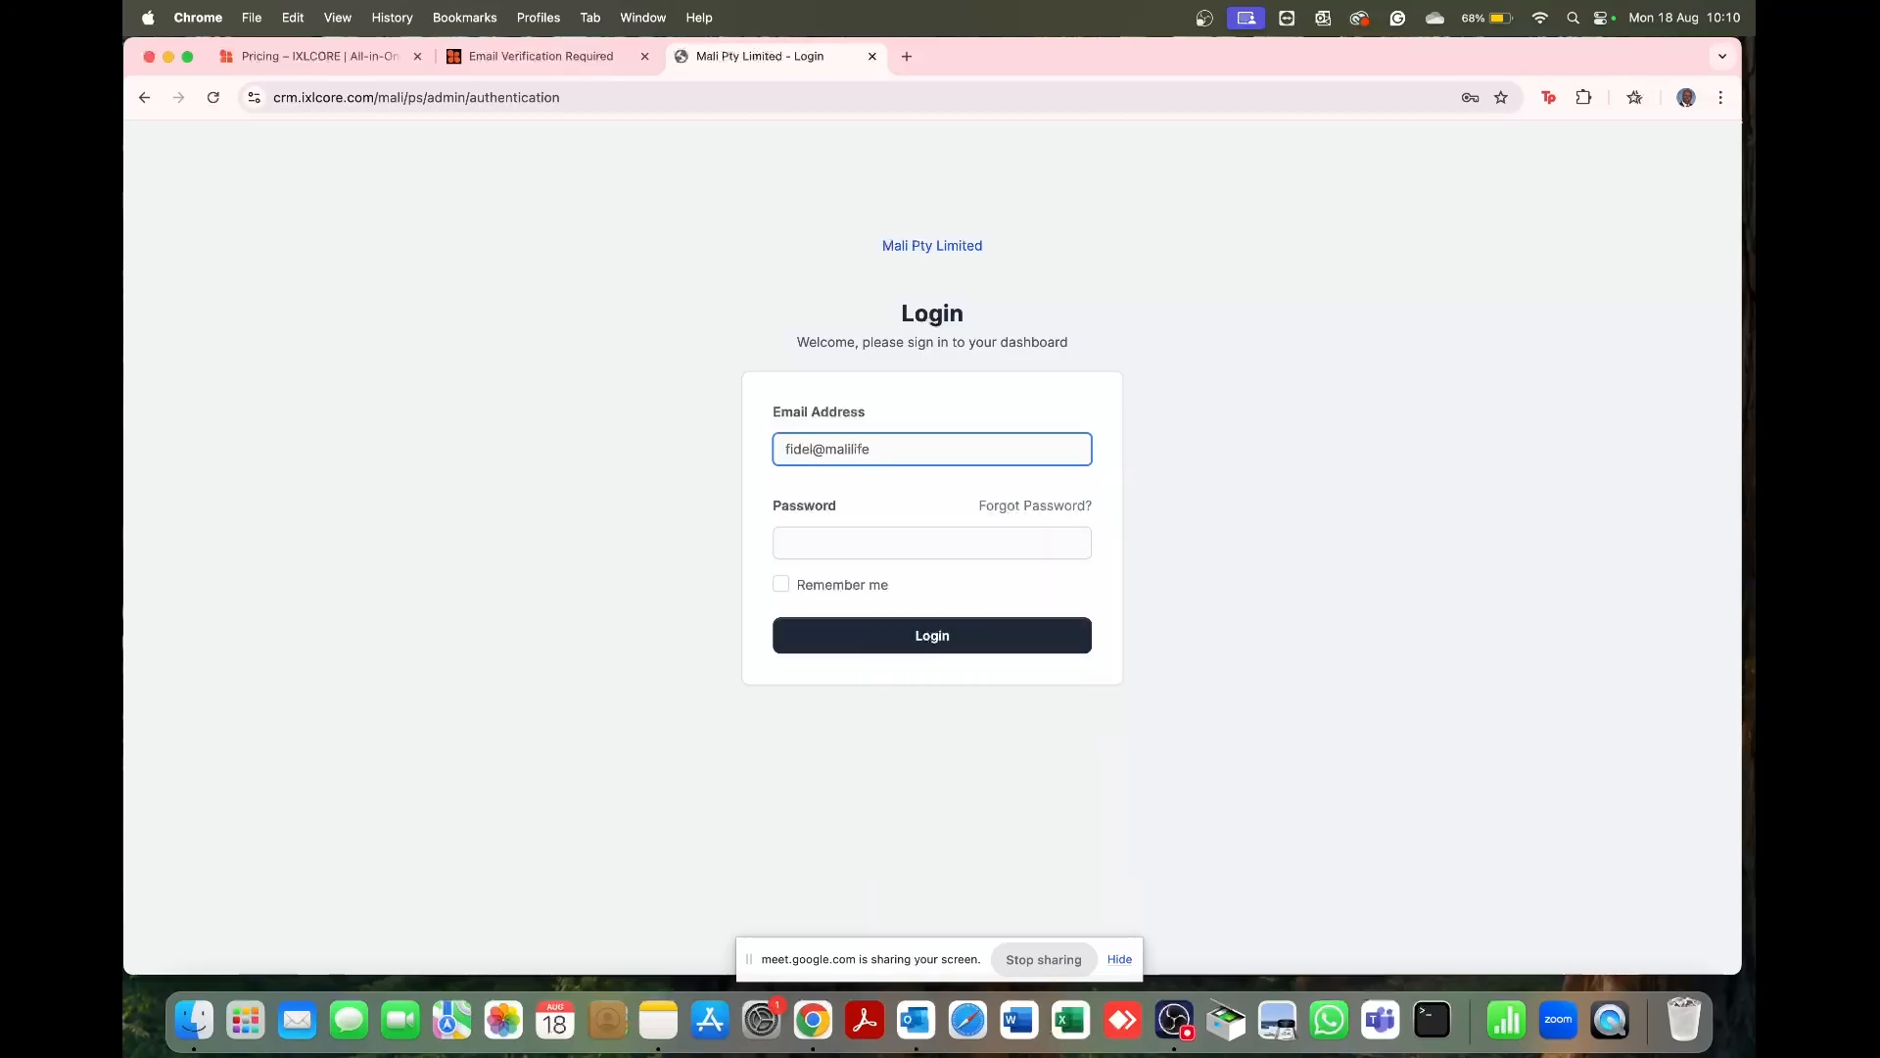
click(798, 534)
text(•••••••)
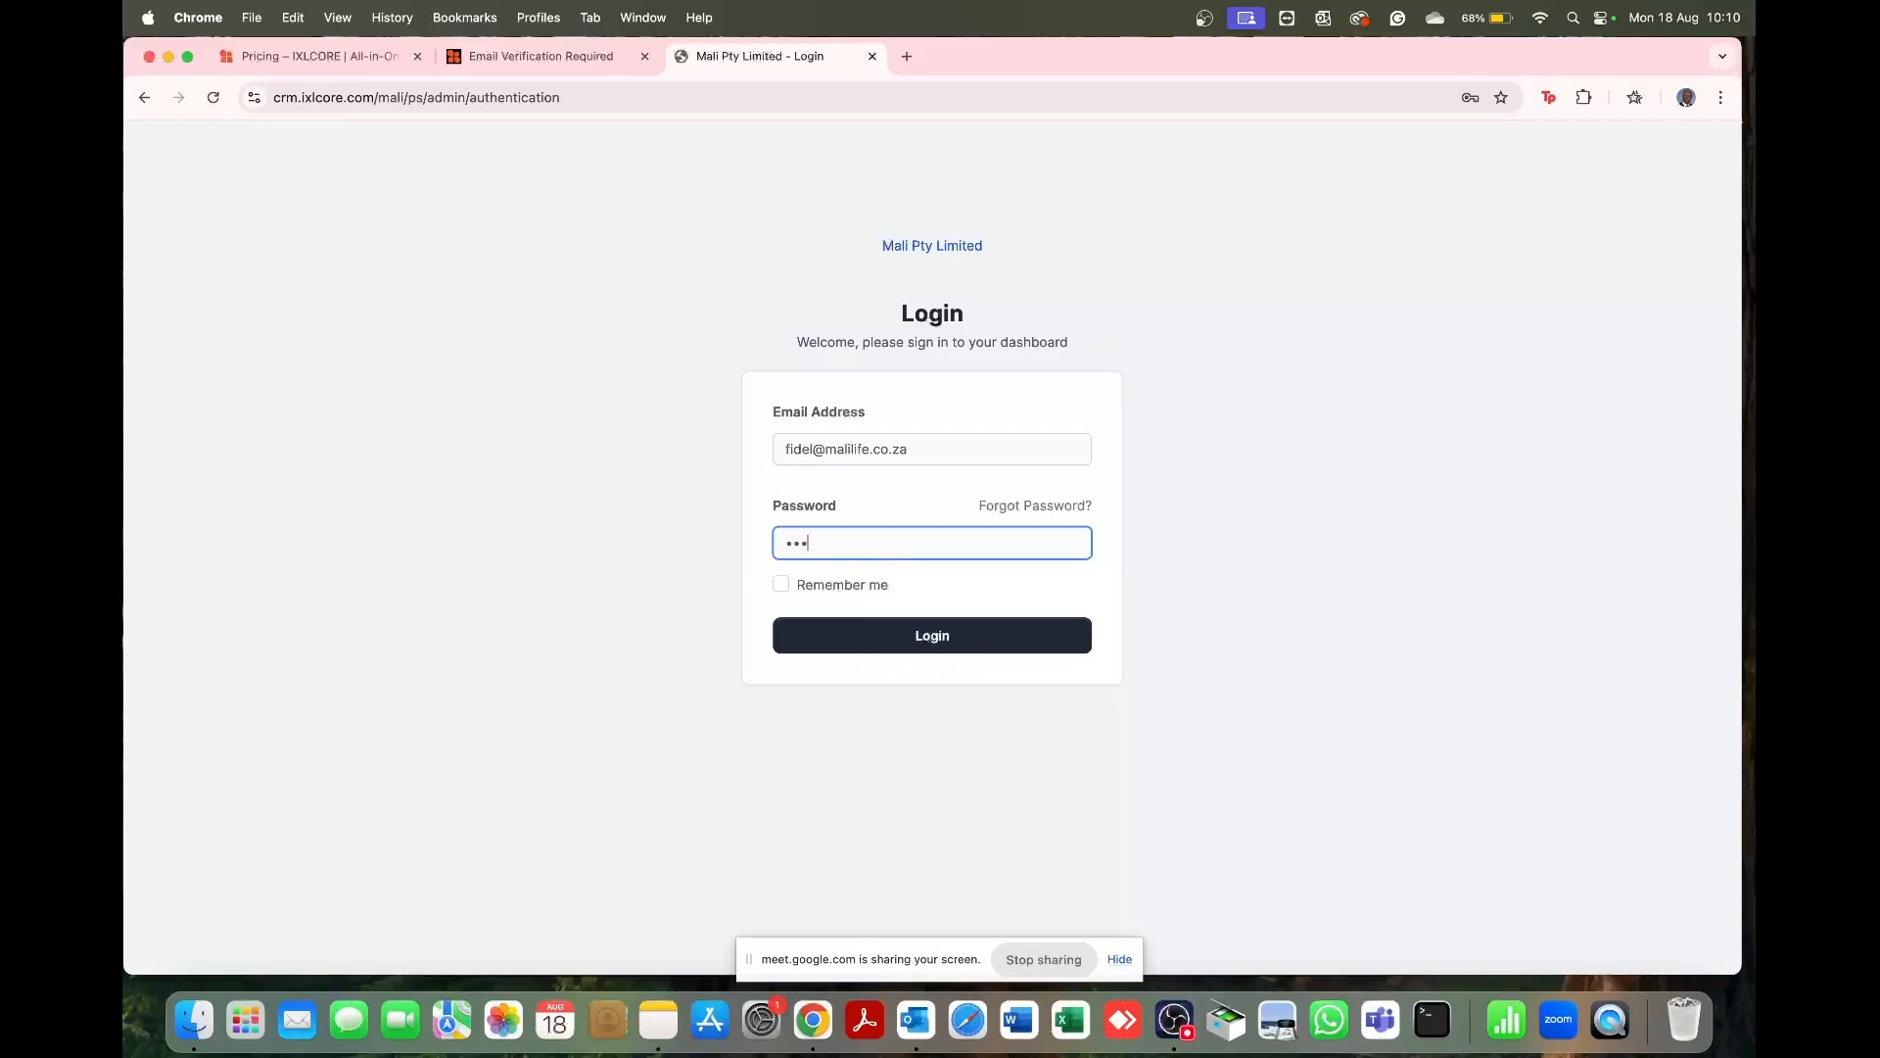
text(•••)
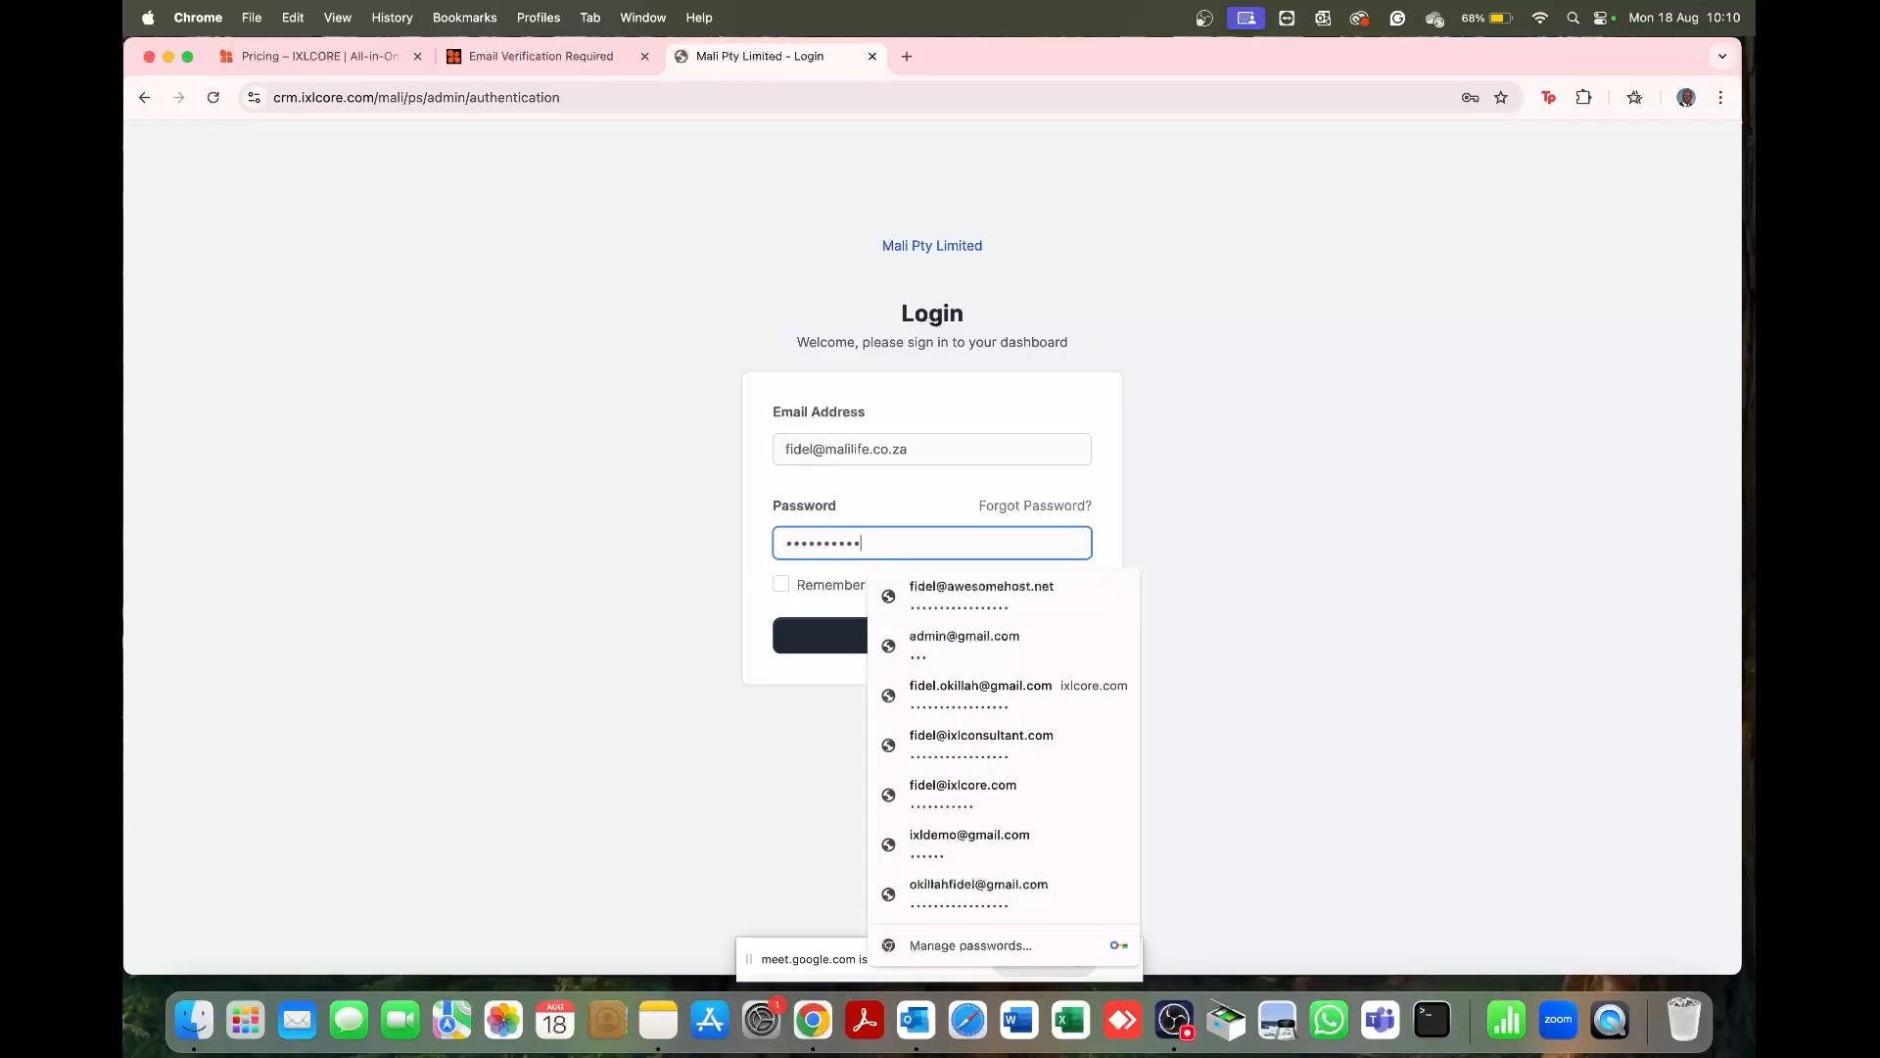
click(690, 585)
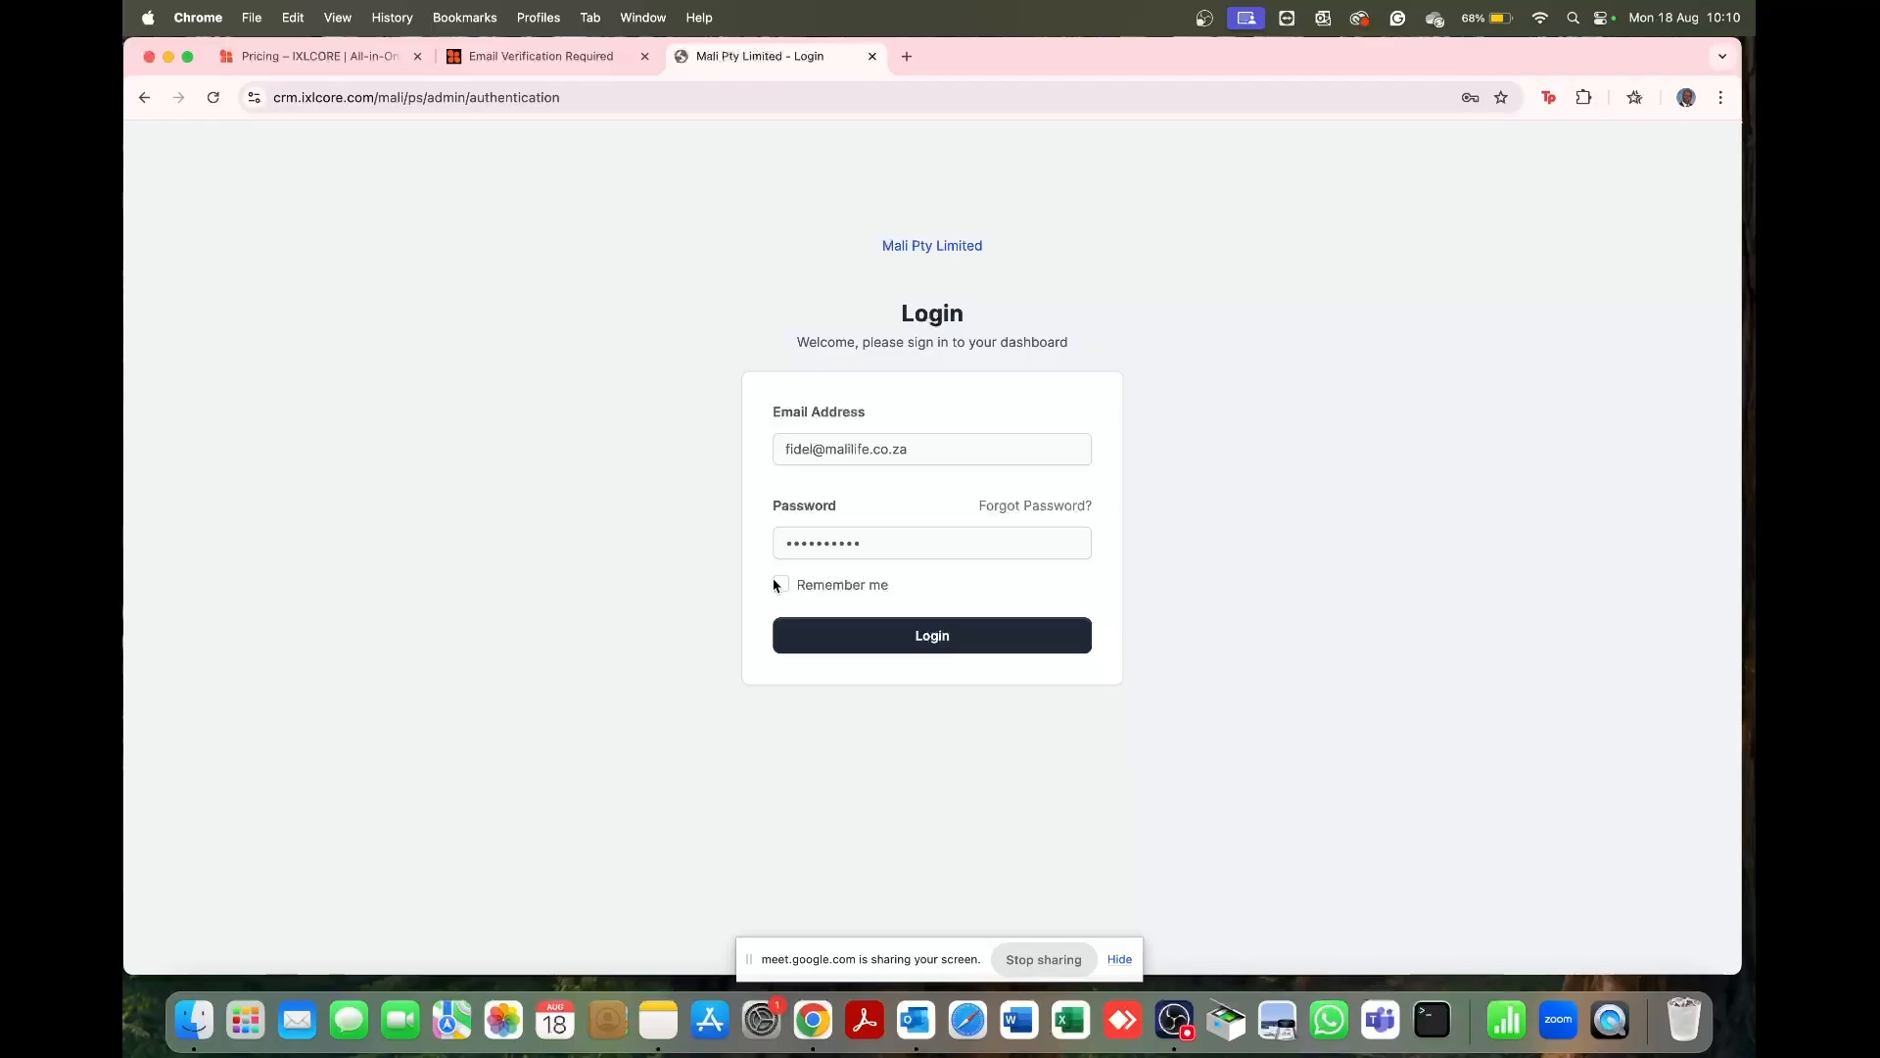
click(830, 632)
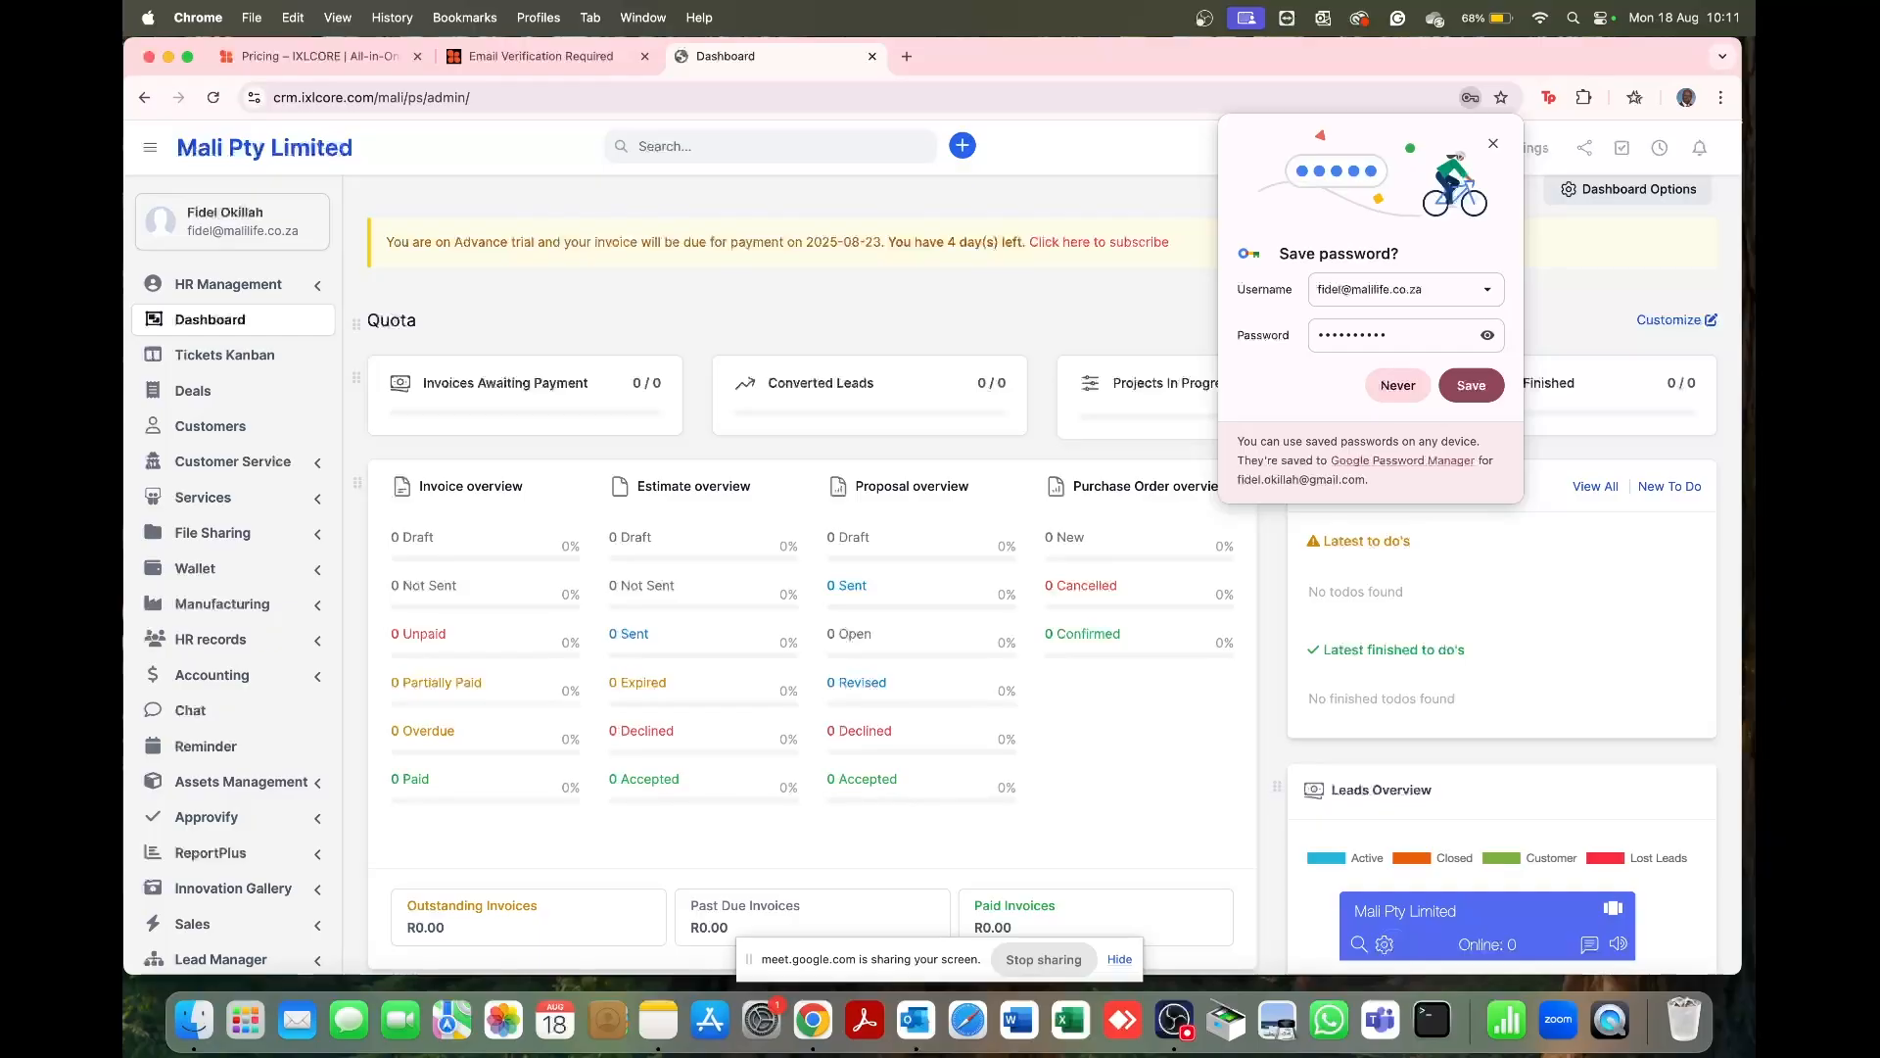
Step: Dismiss Chrome's save-password popup and scroll through the dashboard's zero-count overviews
key(ctrl+Up)
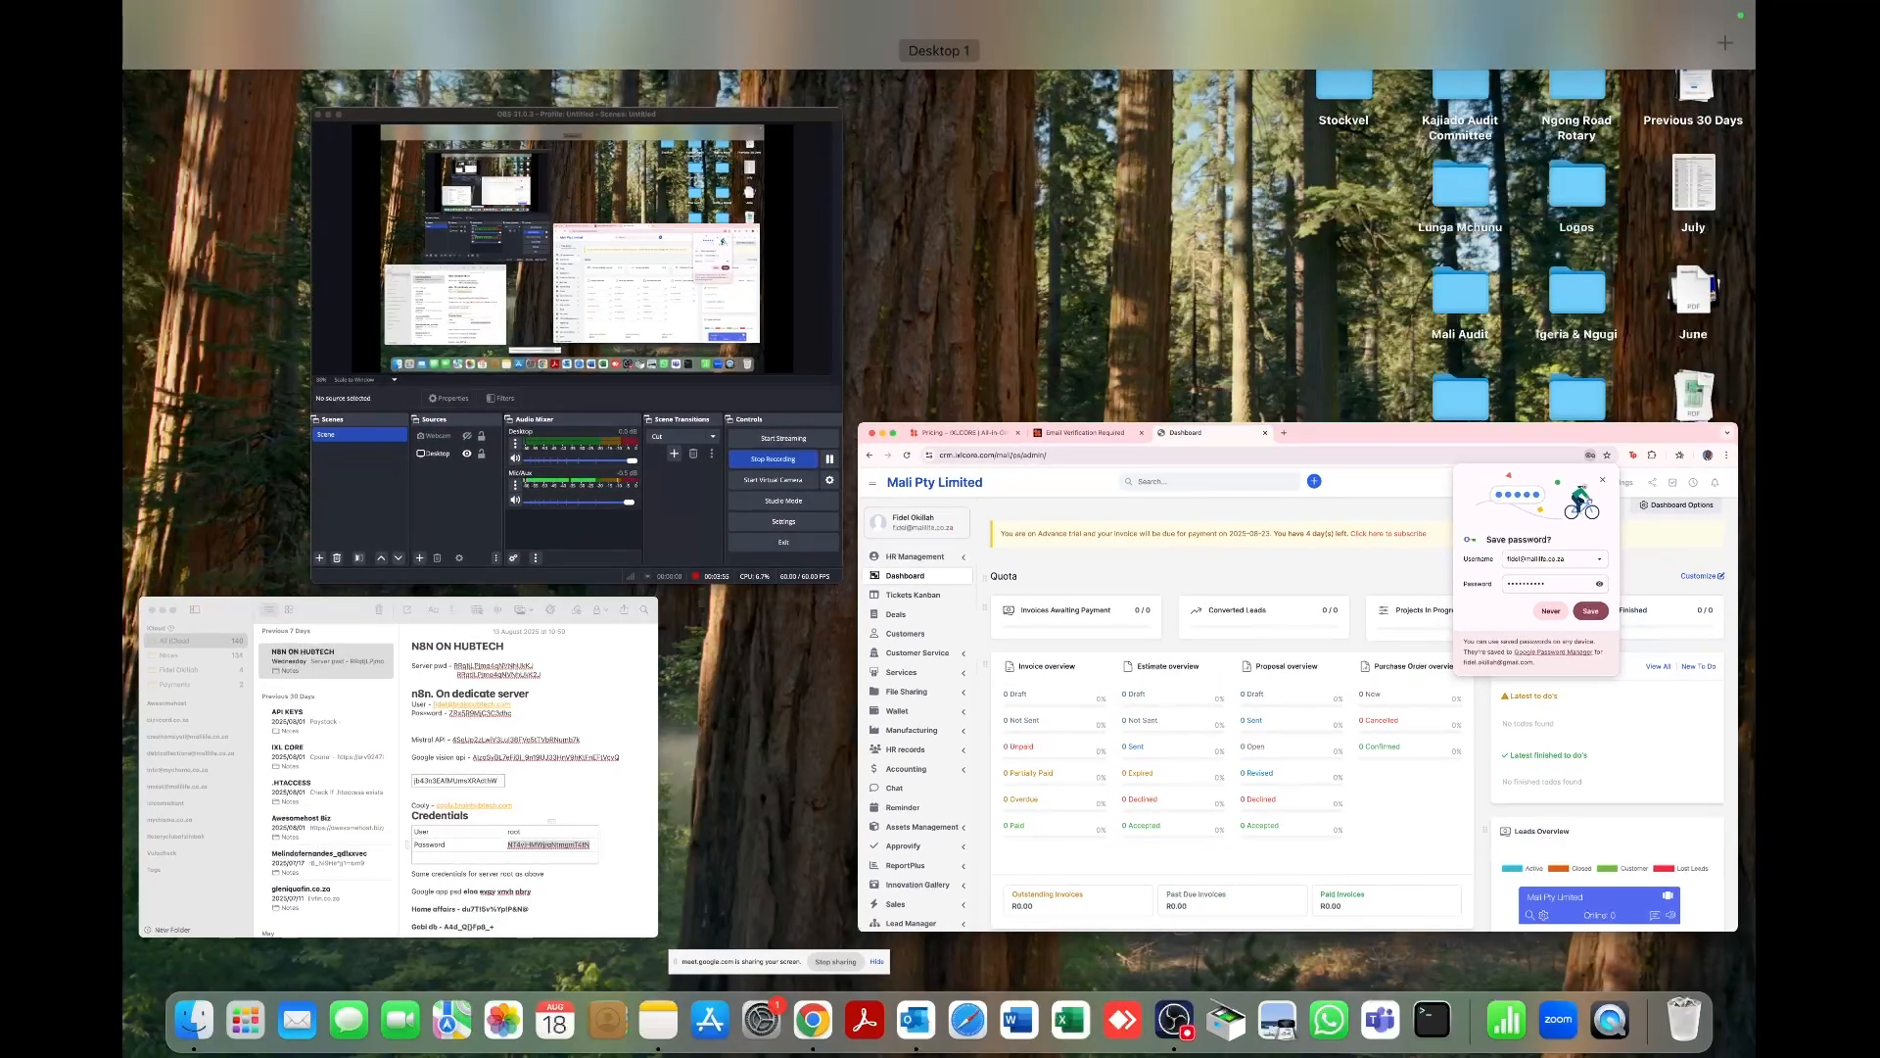
key(ctrl+Up)
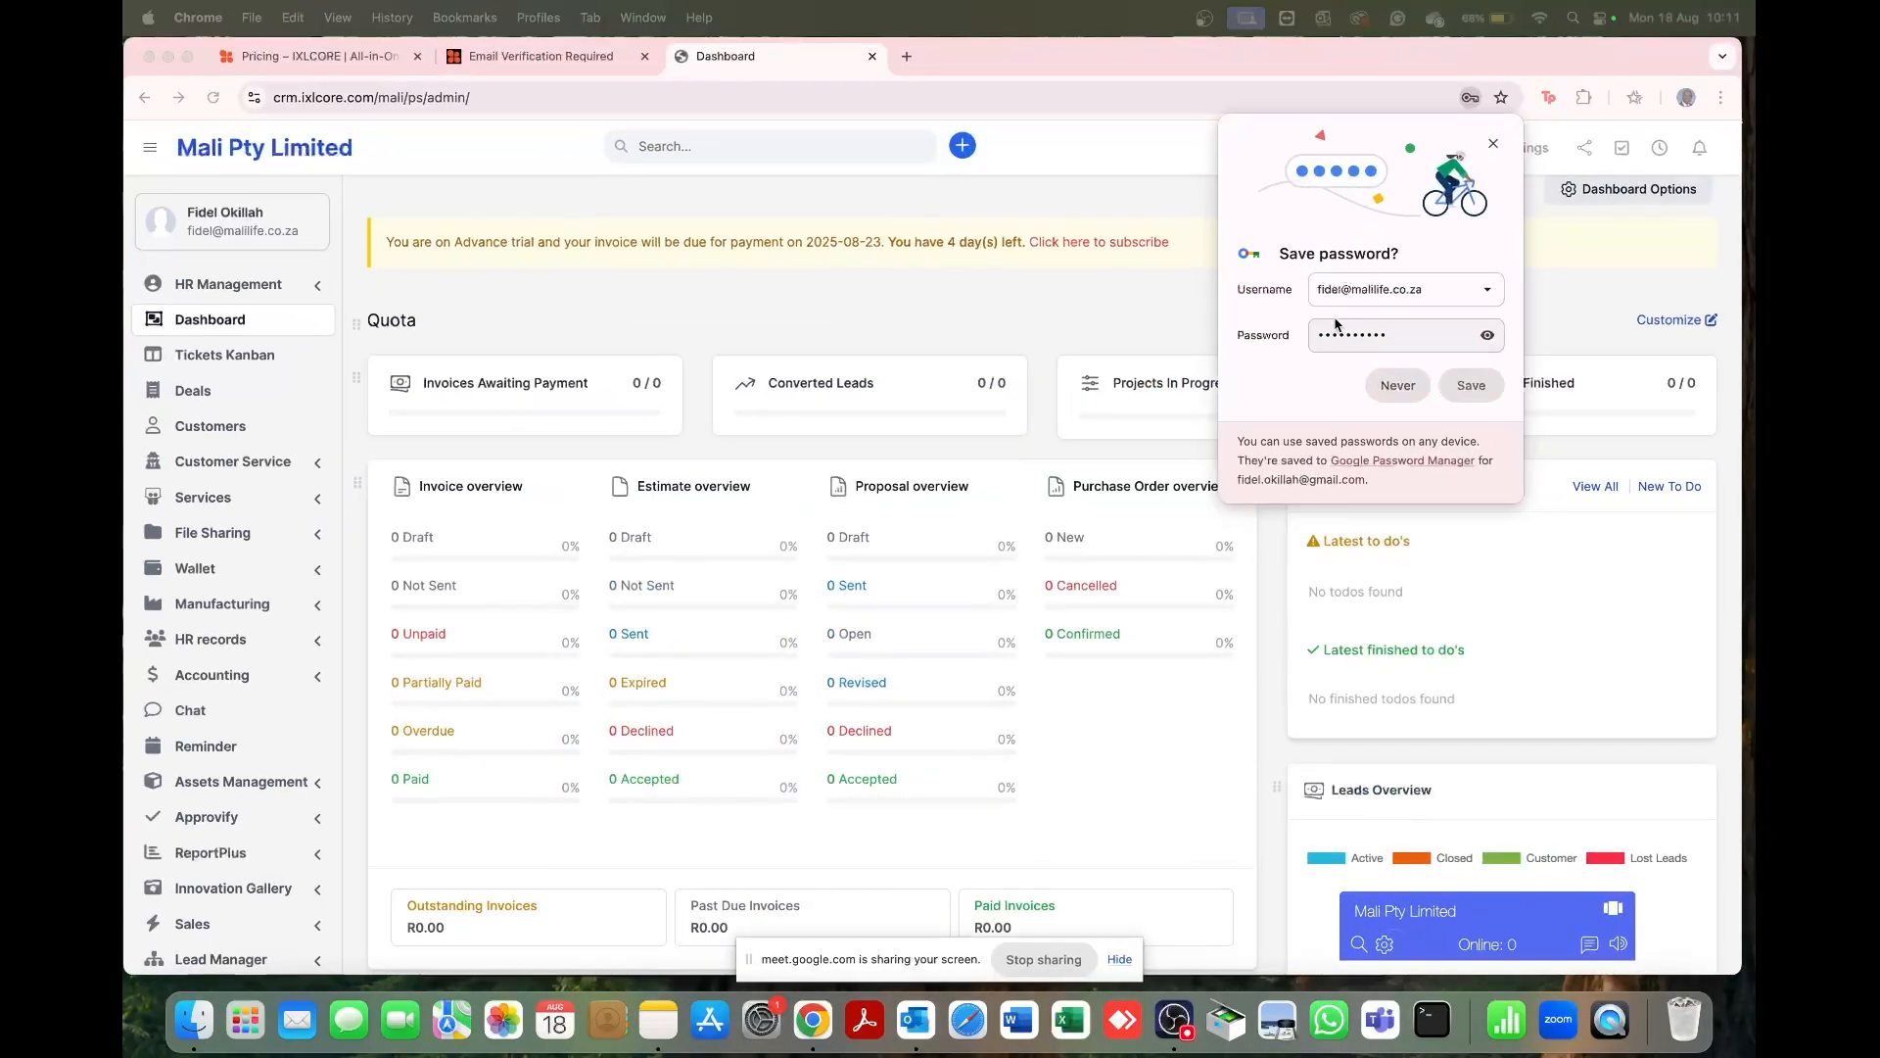
click(1494, 143)
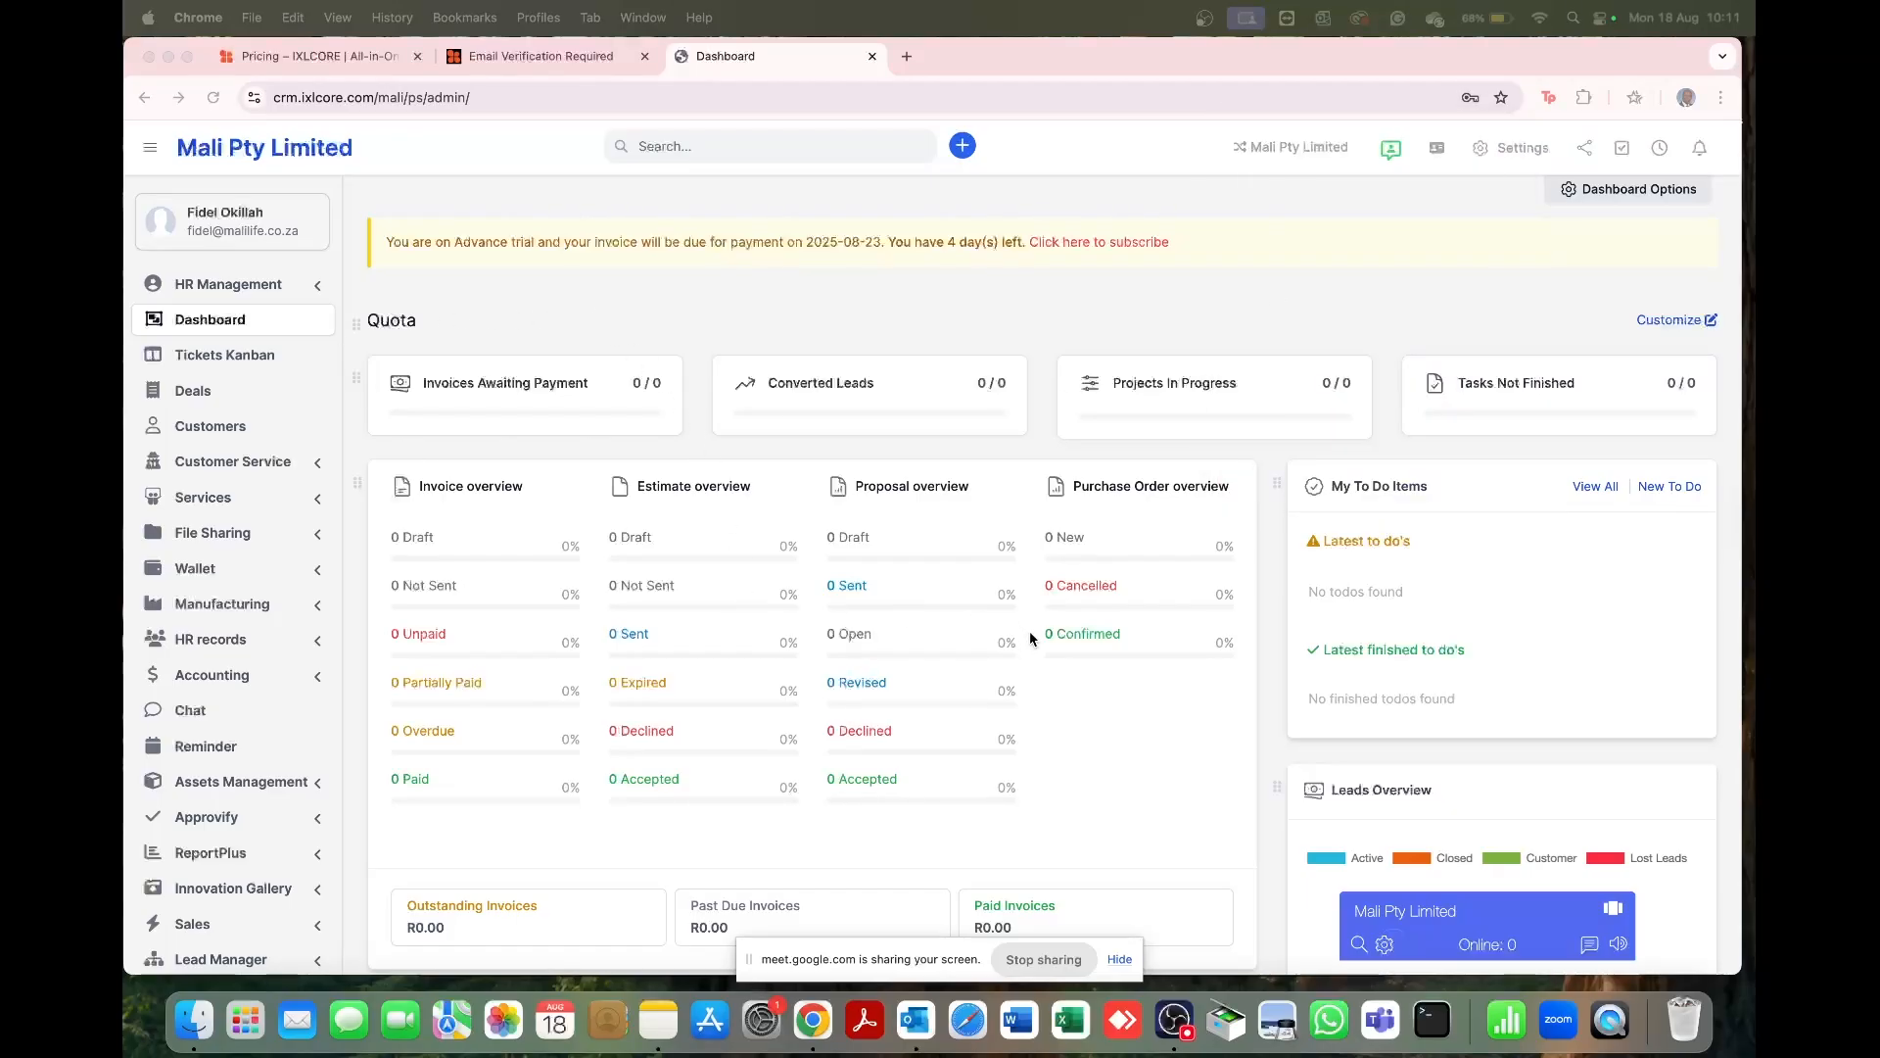
key(ctrl+Up)
key(ctrl+Up)
scroll(1025, 323, down, 5)
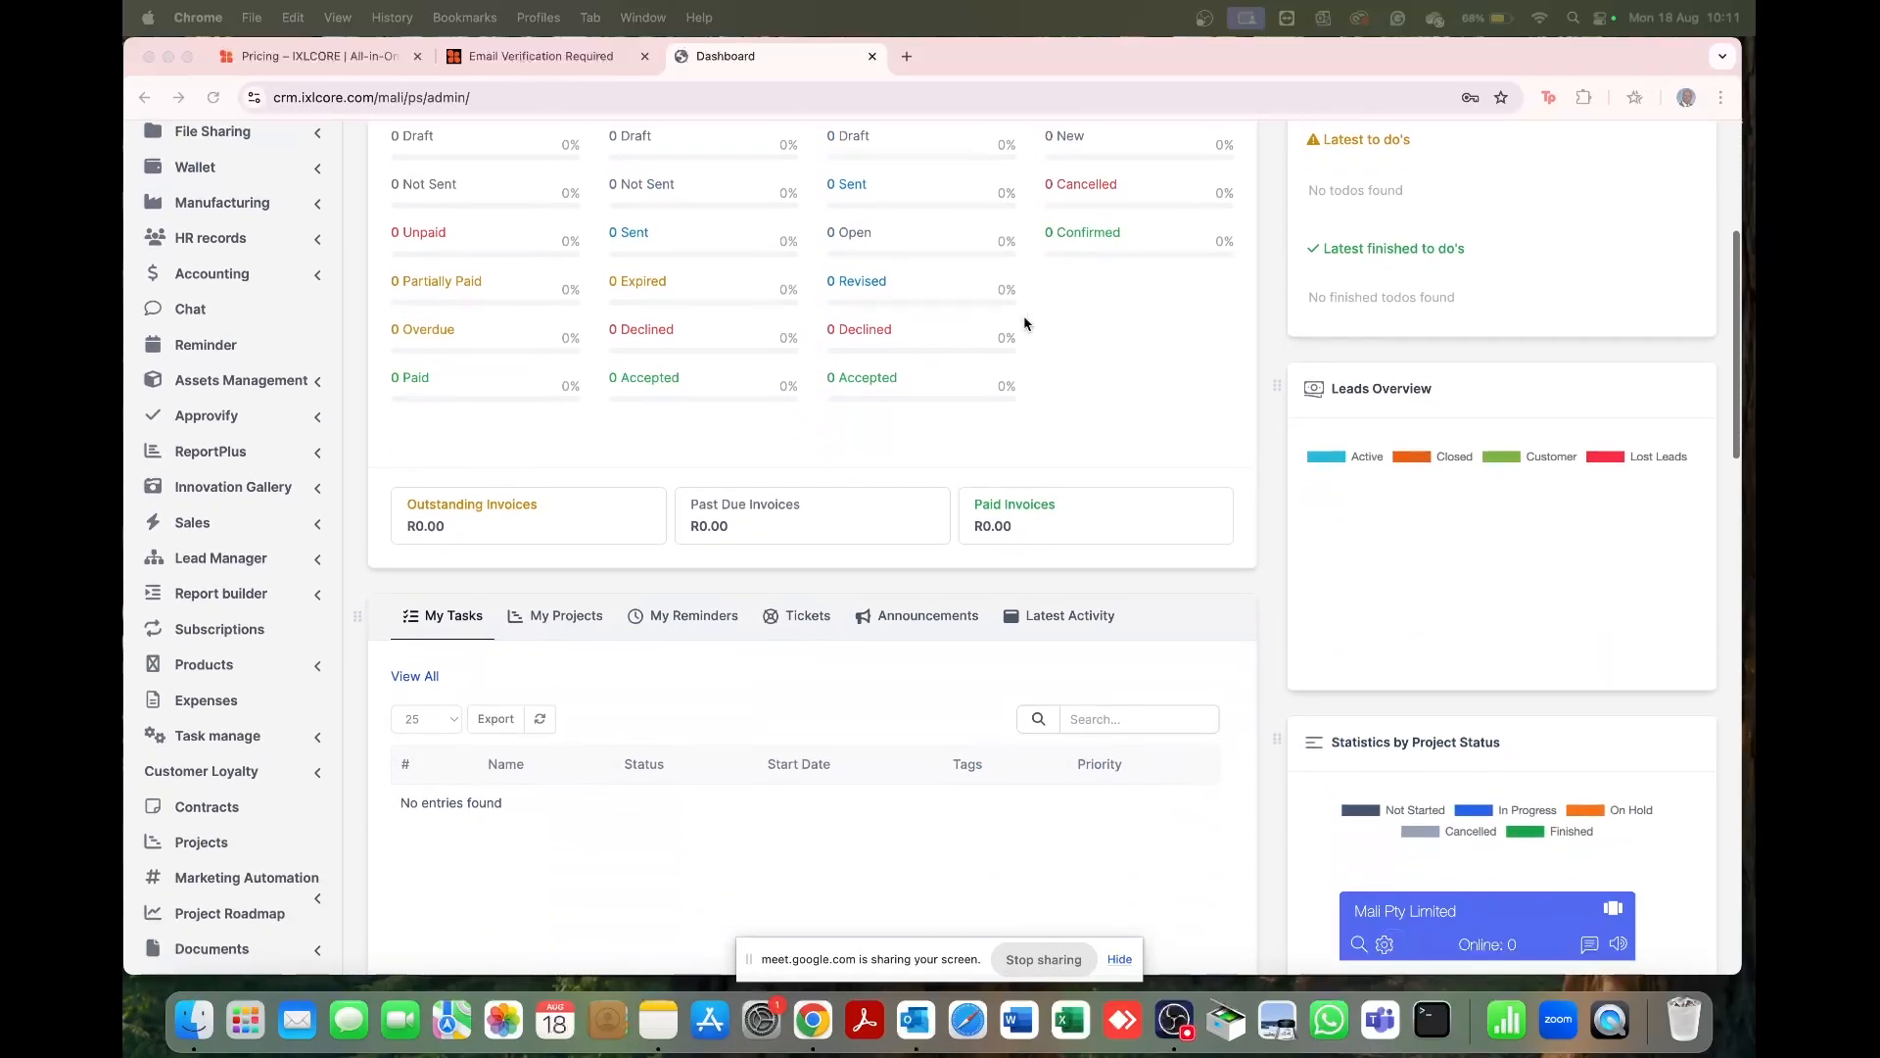
scroll(1024, 323, down, 6)
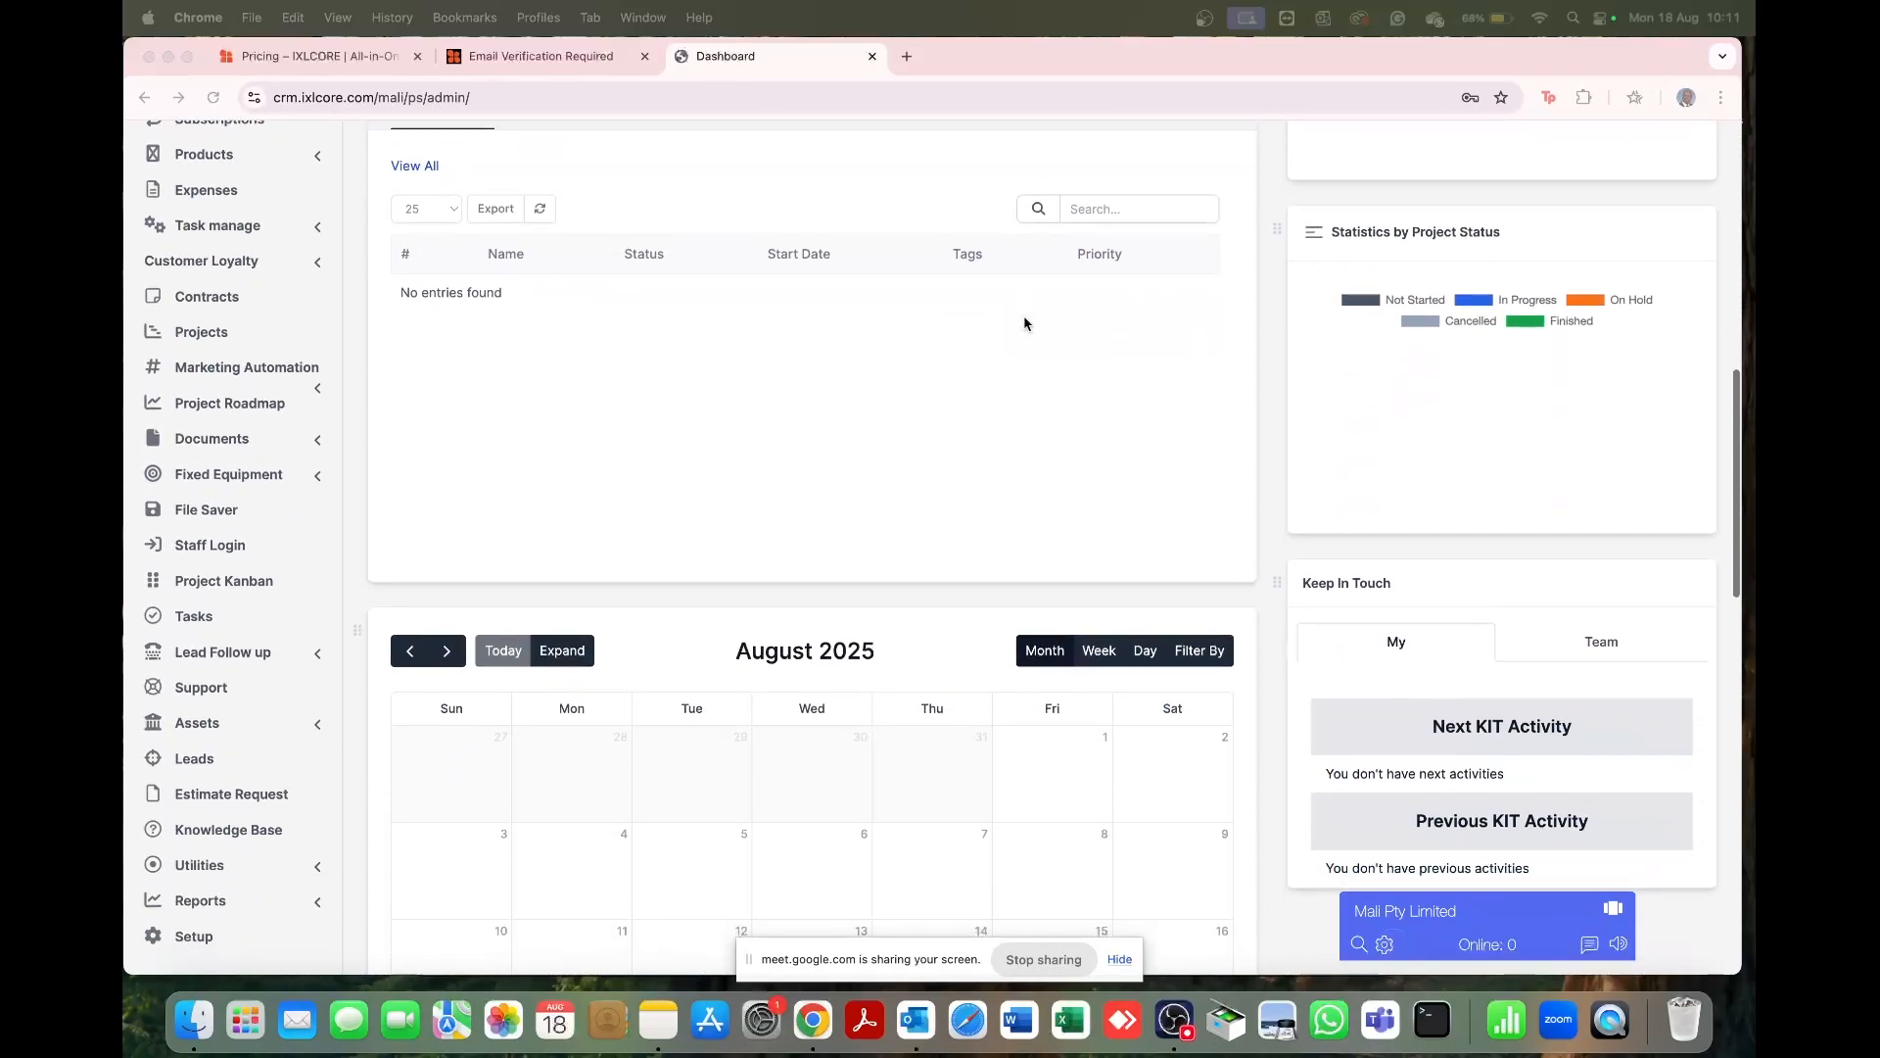
scroll(1024, 323, down, 7)
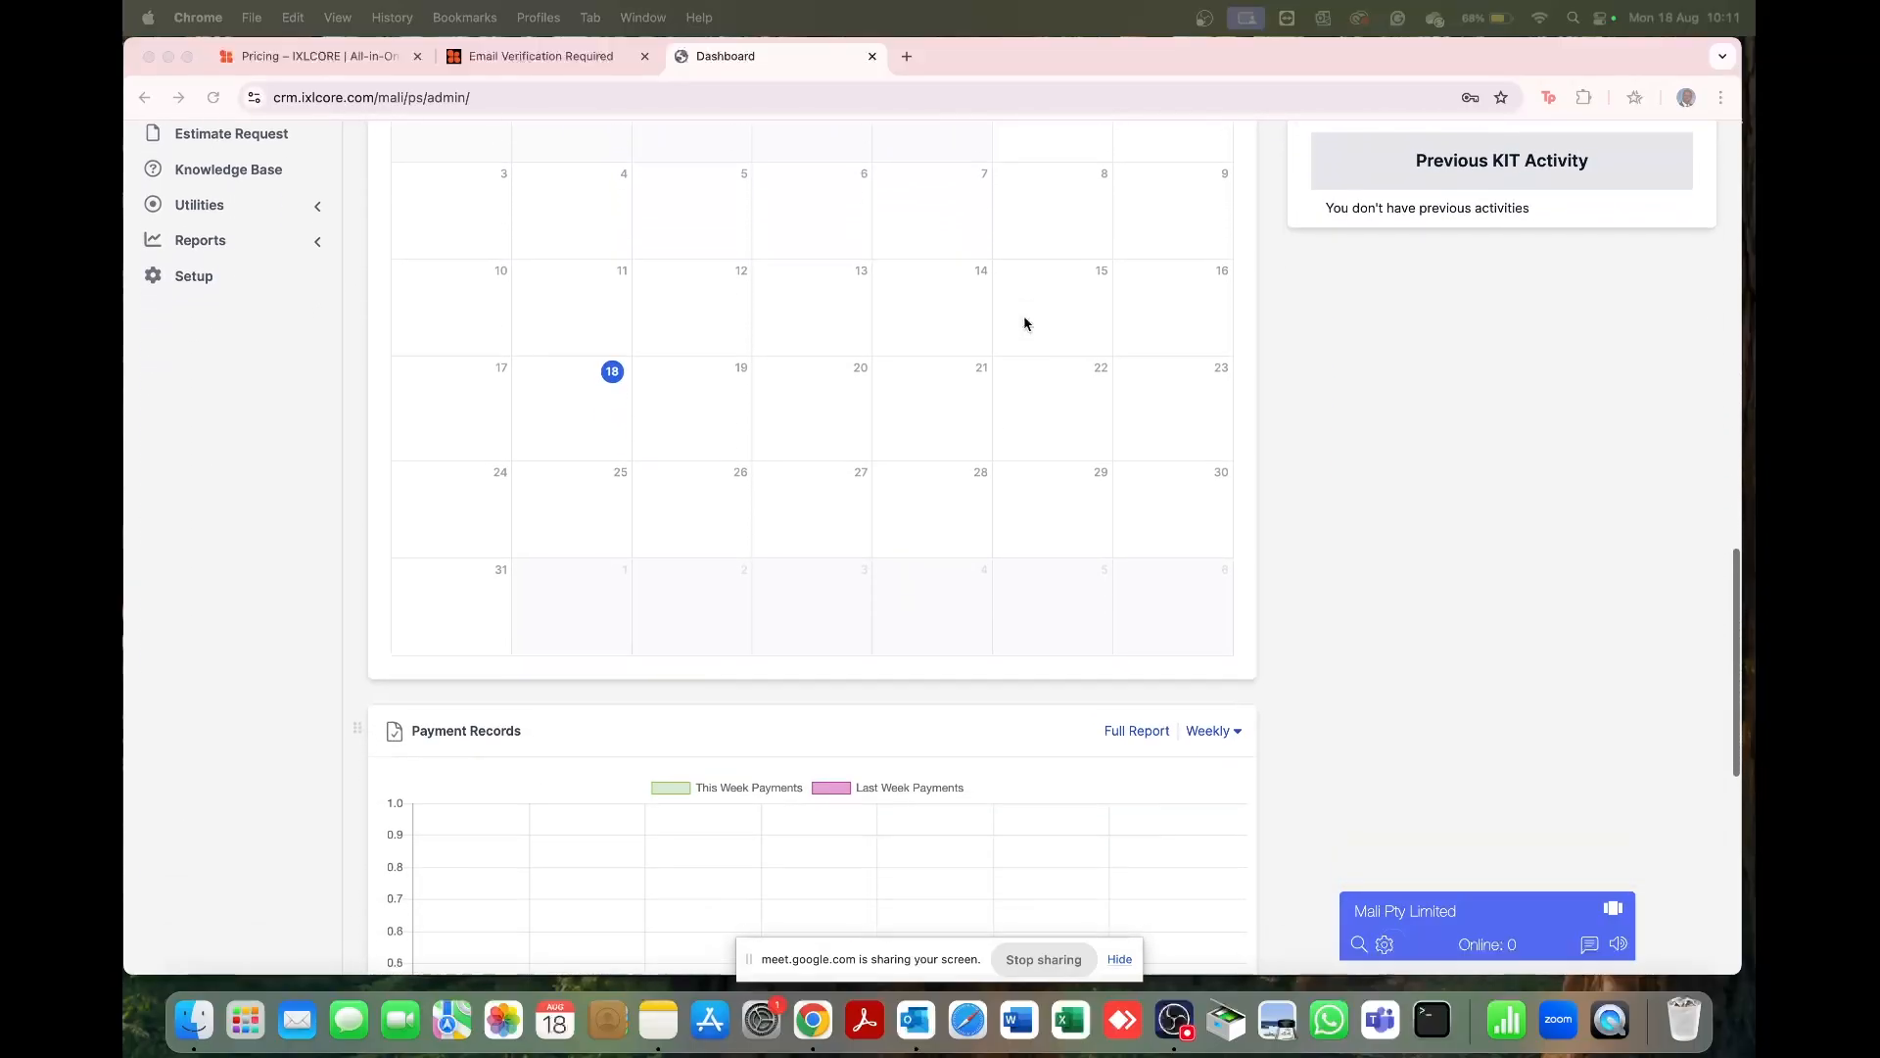
scroll(1025, 323, down, 5)
scroll(1024, 323, up, 20)
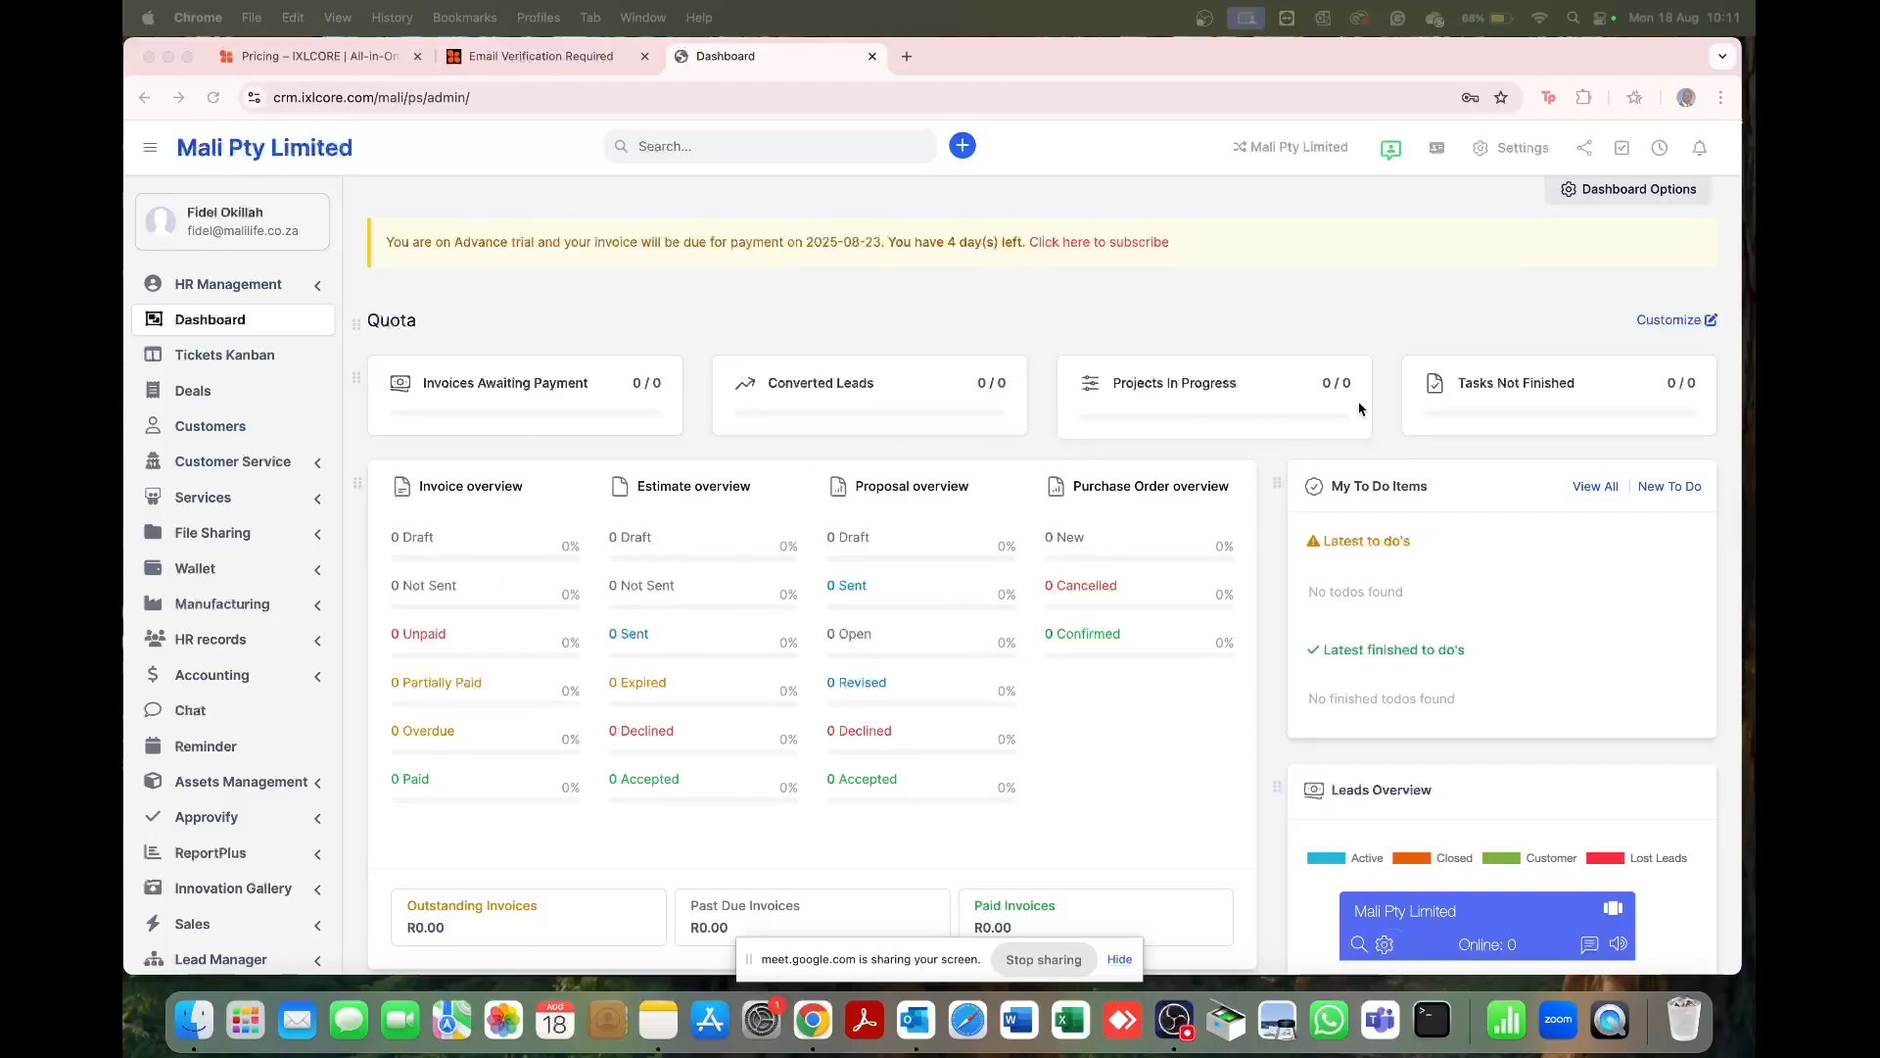
Step: Open the Advance plan billing page via Customize, then return to the Dashboard's R0.00 invoice totals
click(1710, 323)
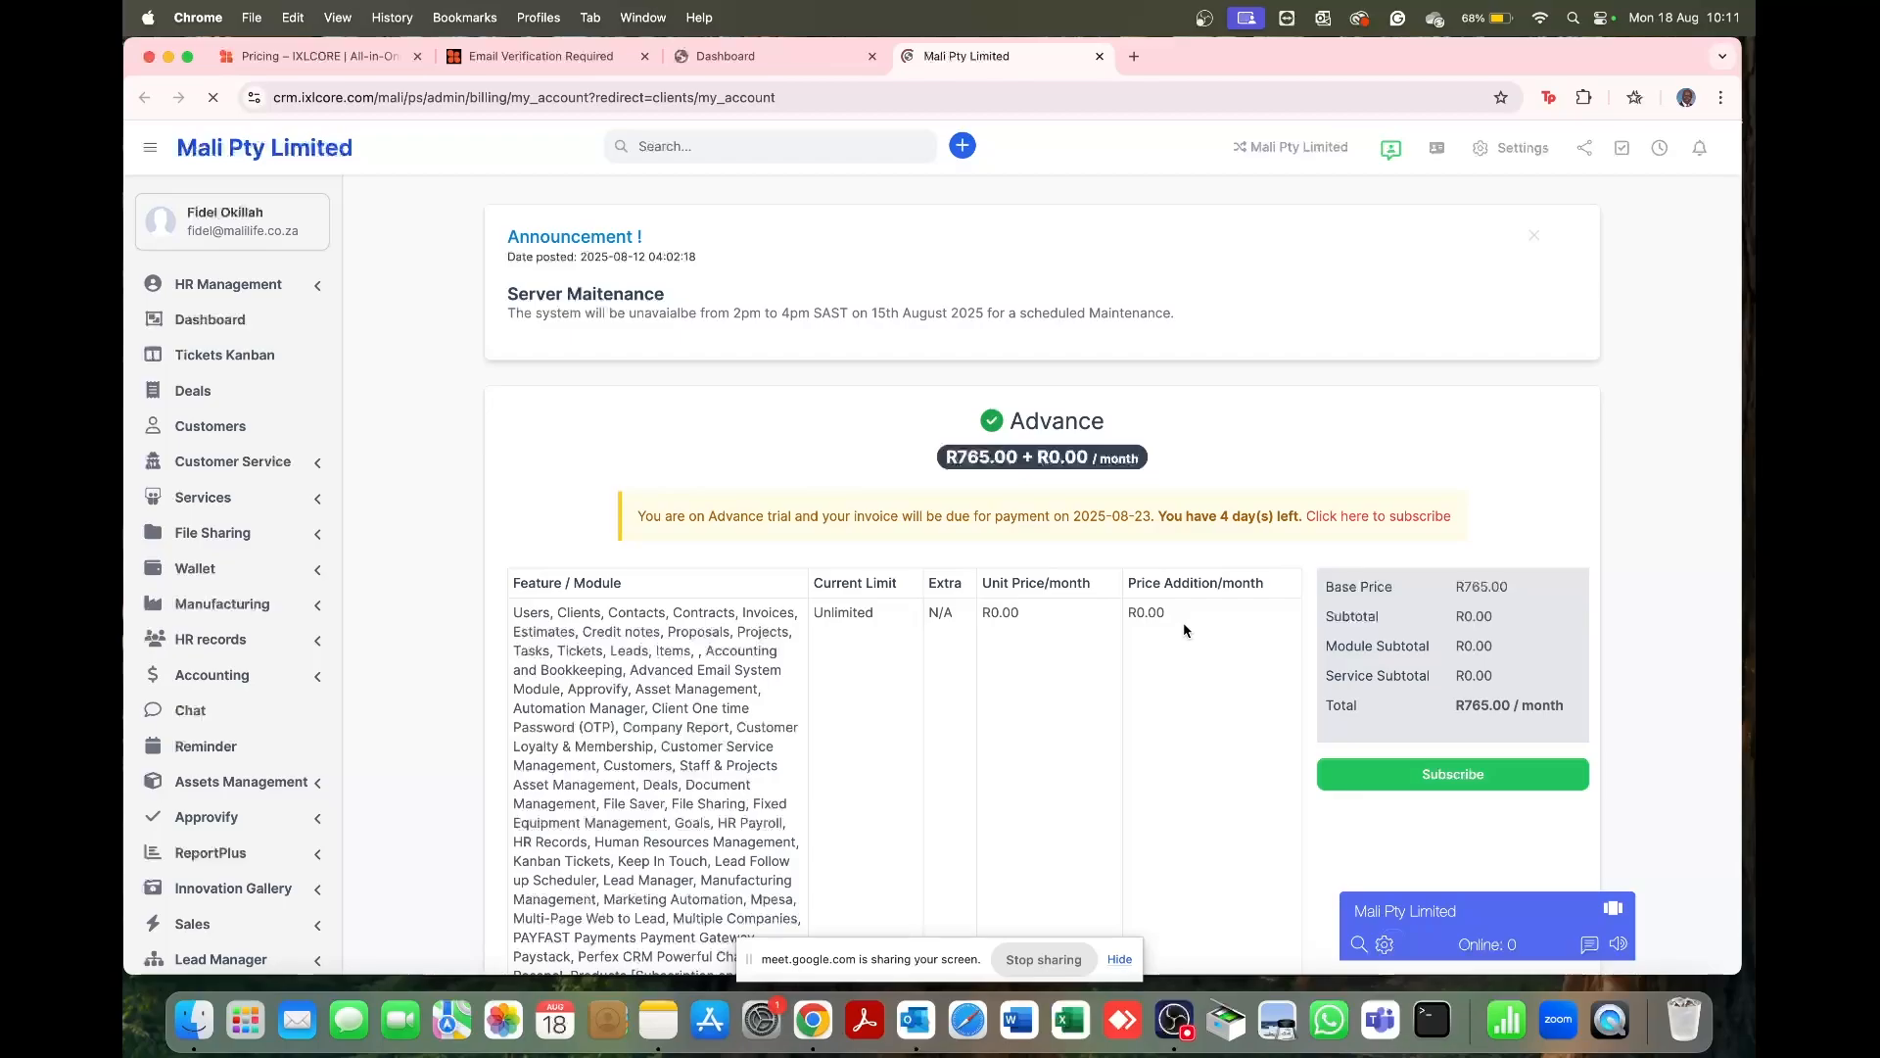
scroll(1183, 629, down, 5)
scroll(1183, 627, up, 5)
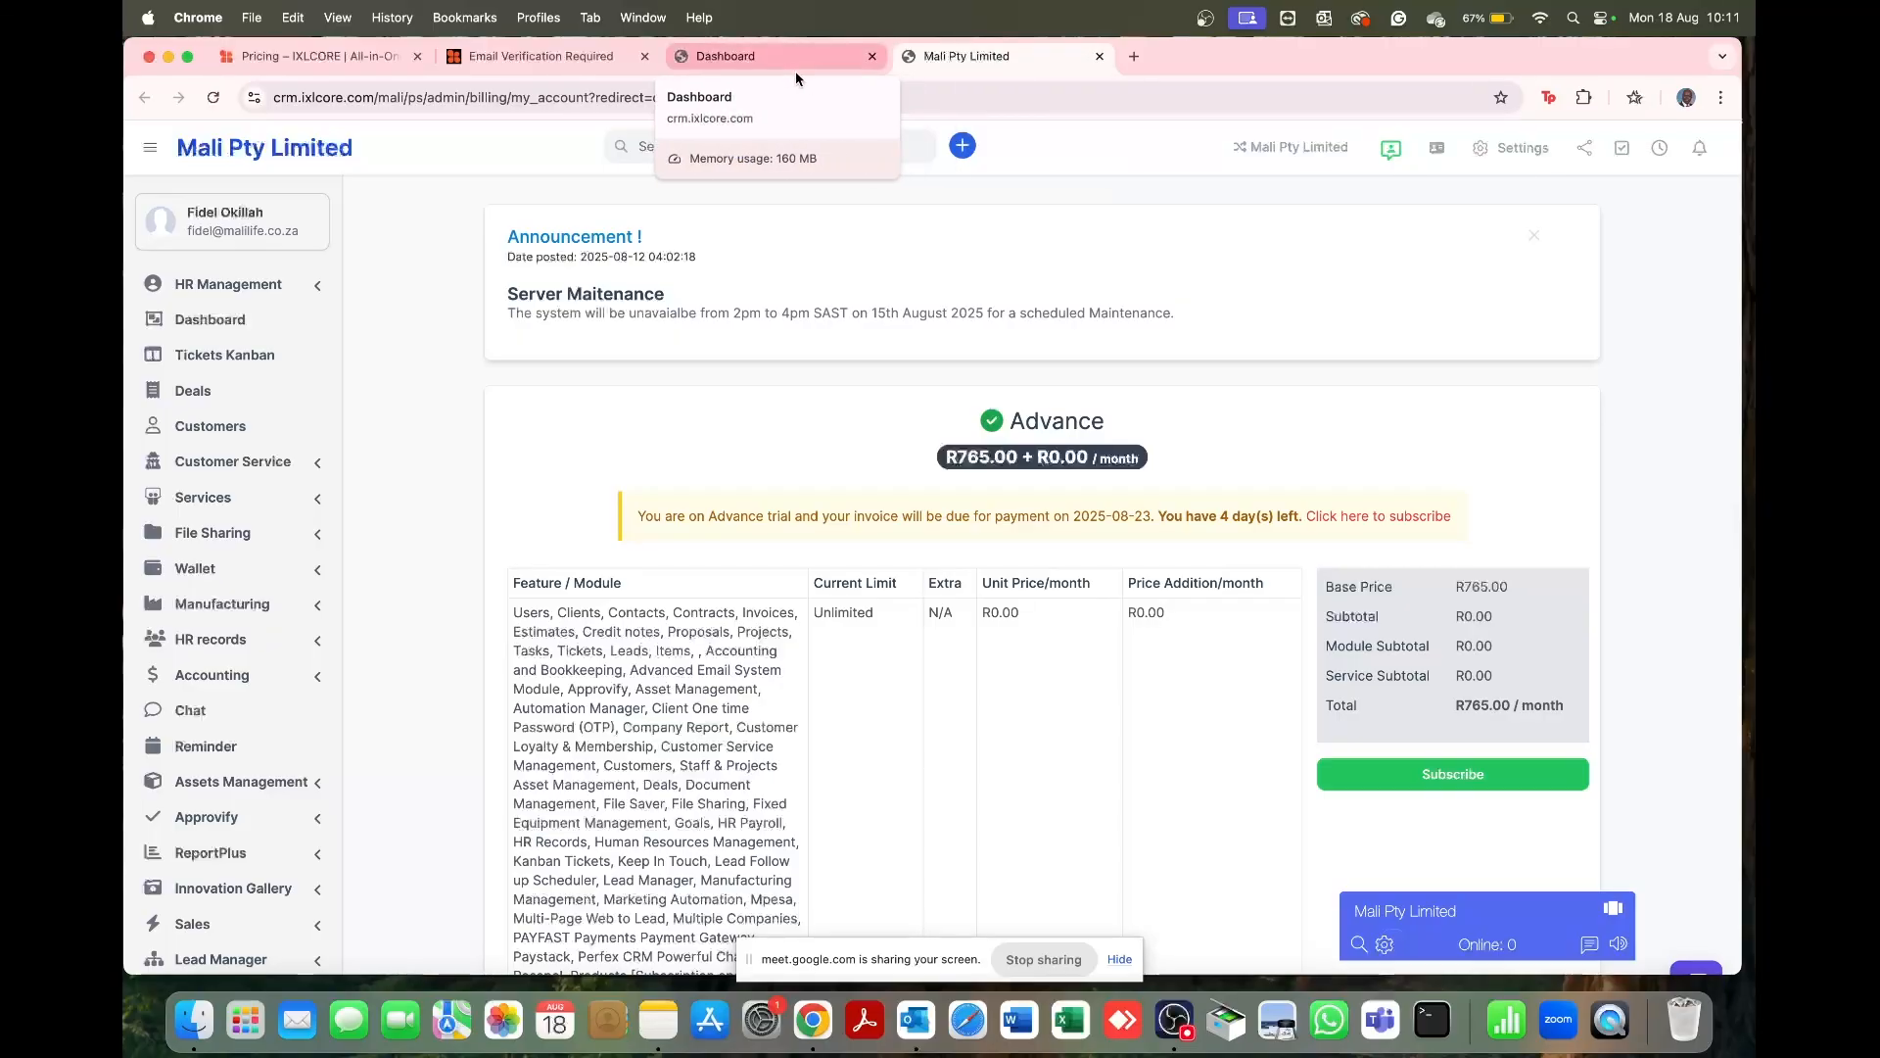
click(233, 319)
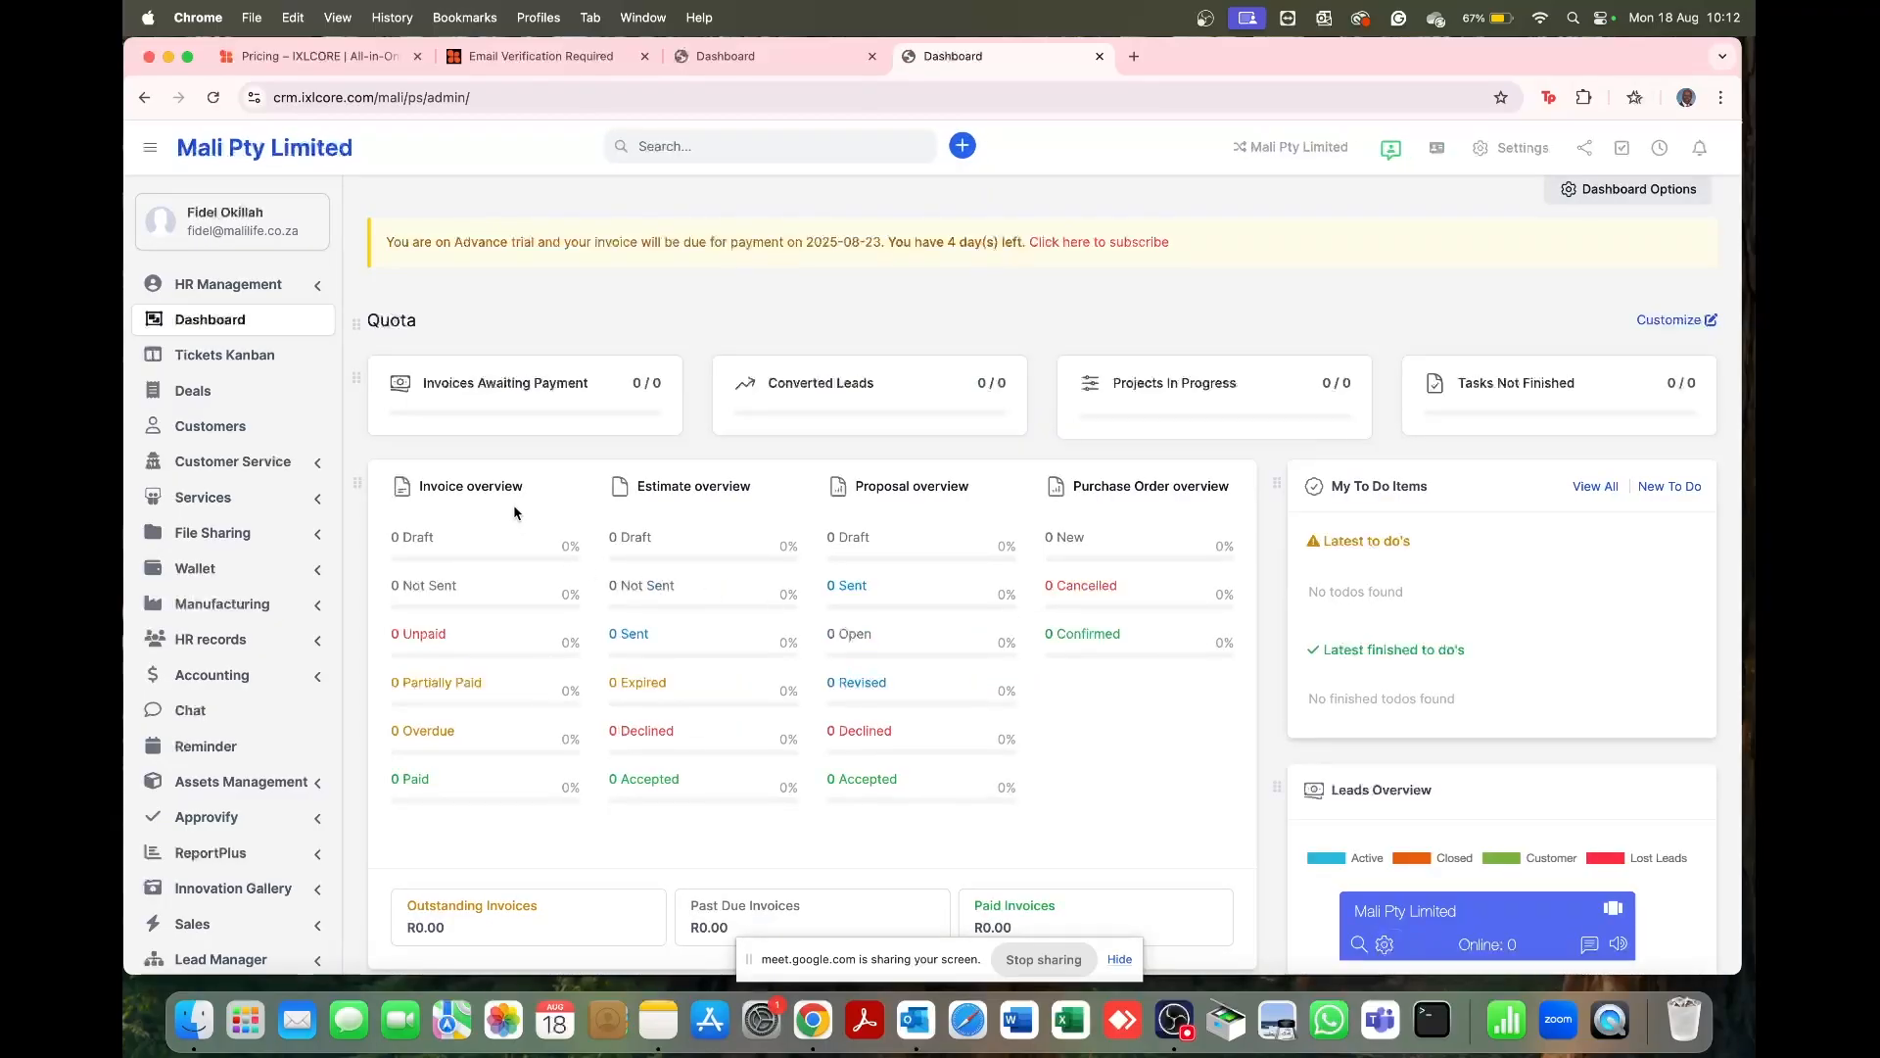
drag(419, 486, 531, 493)
scroll(1149, 545, down, 1)
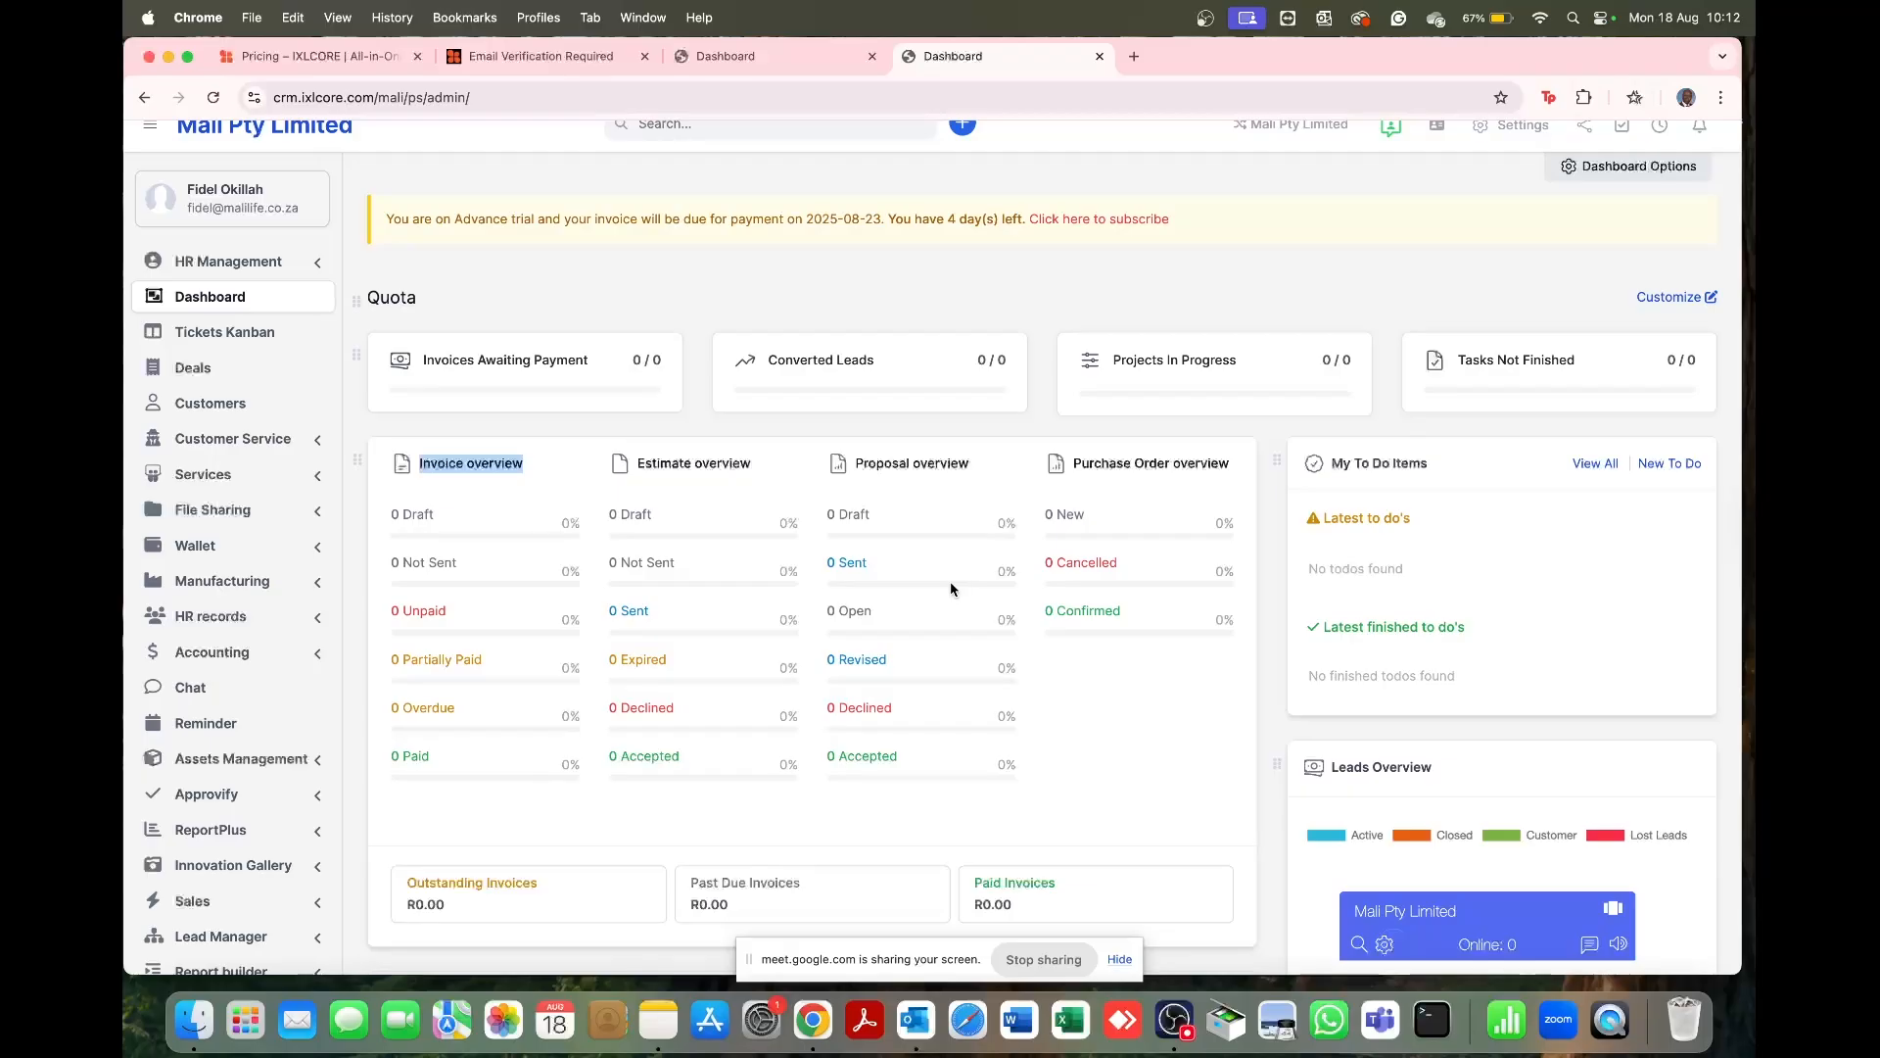
scroll(950, 585, down, 3)
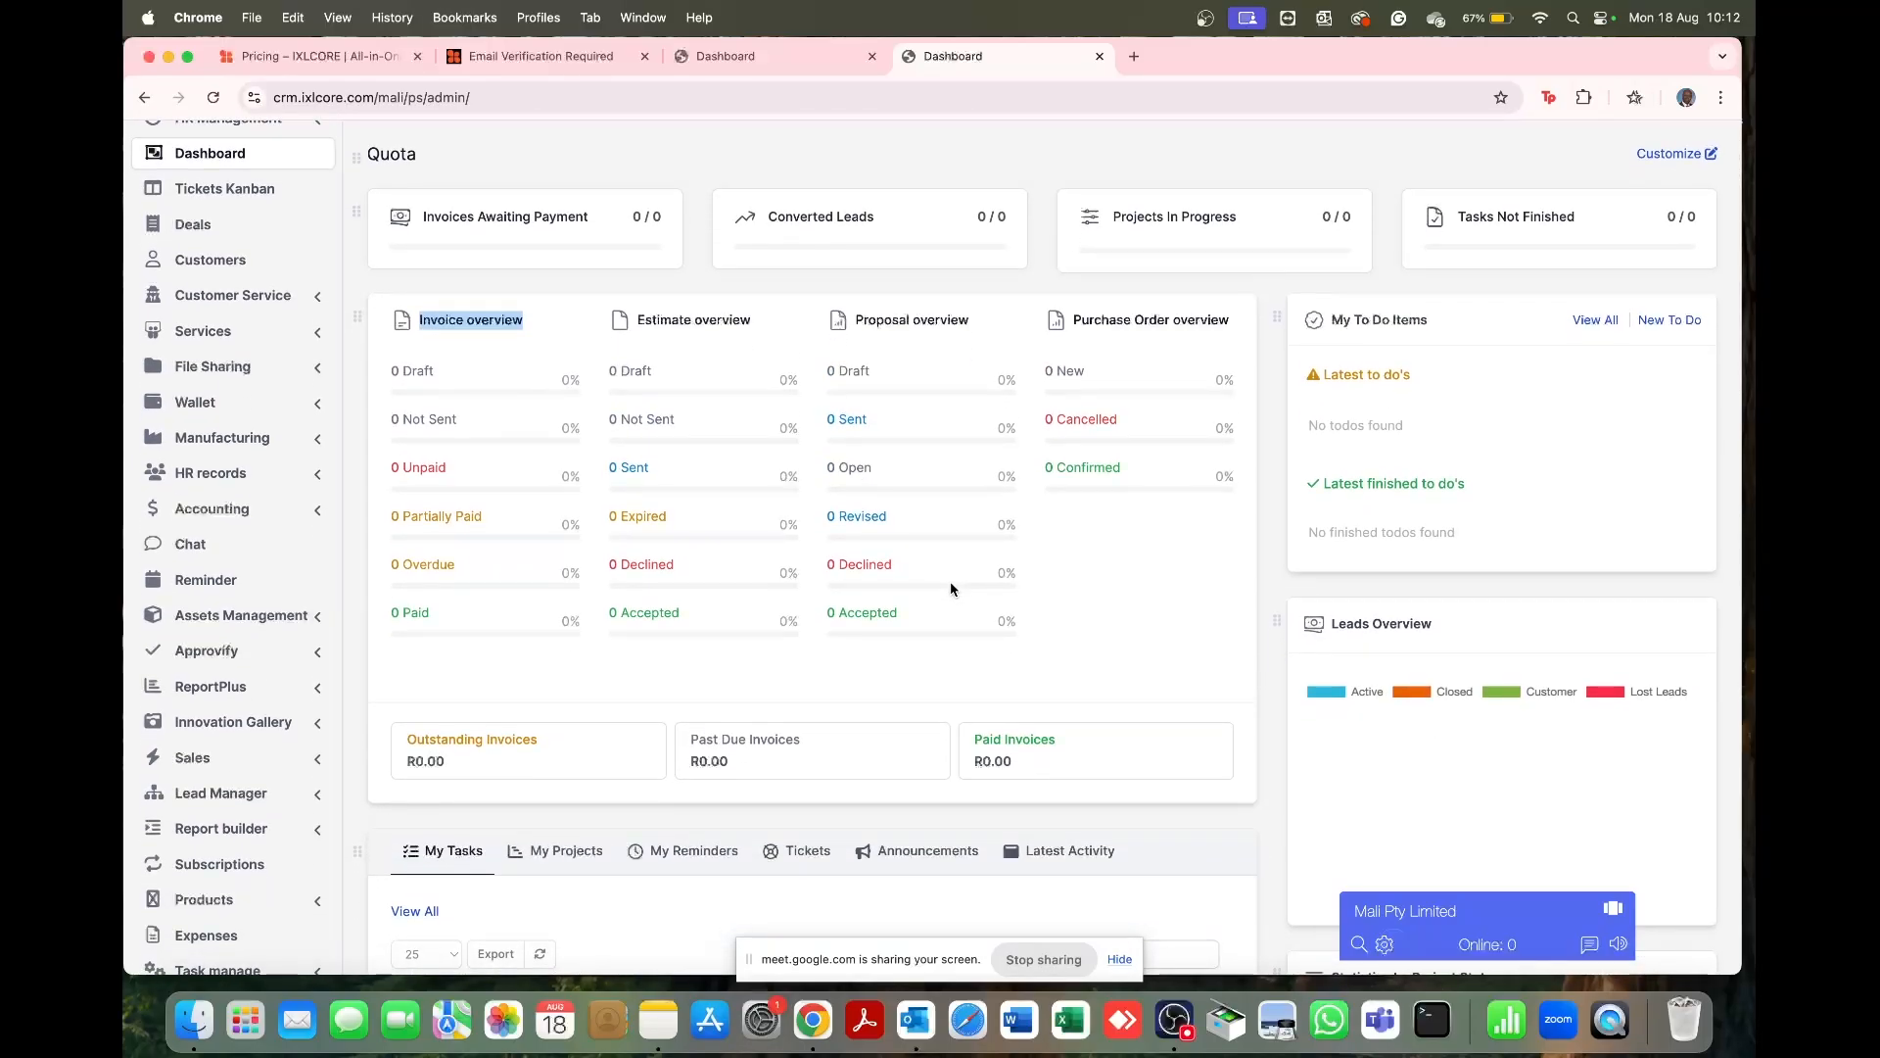
Step: Cycle through My Projects, My Reminders, Tickets and Announcements, ending on the Latest Activity feed
scroll(950, 587, down, 8)
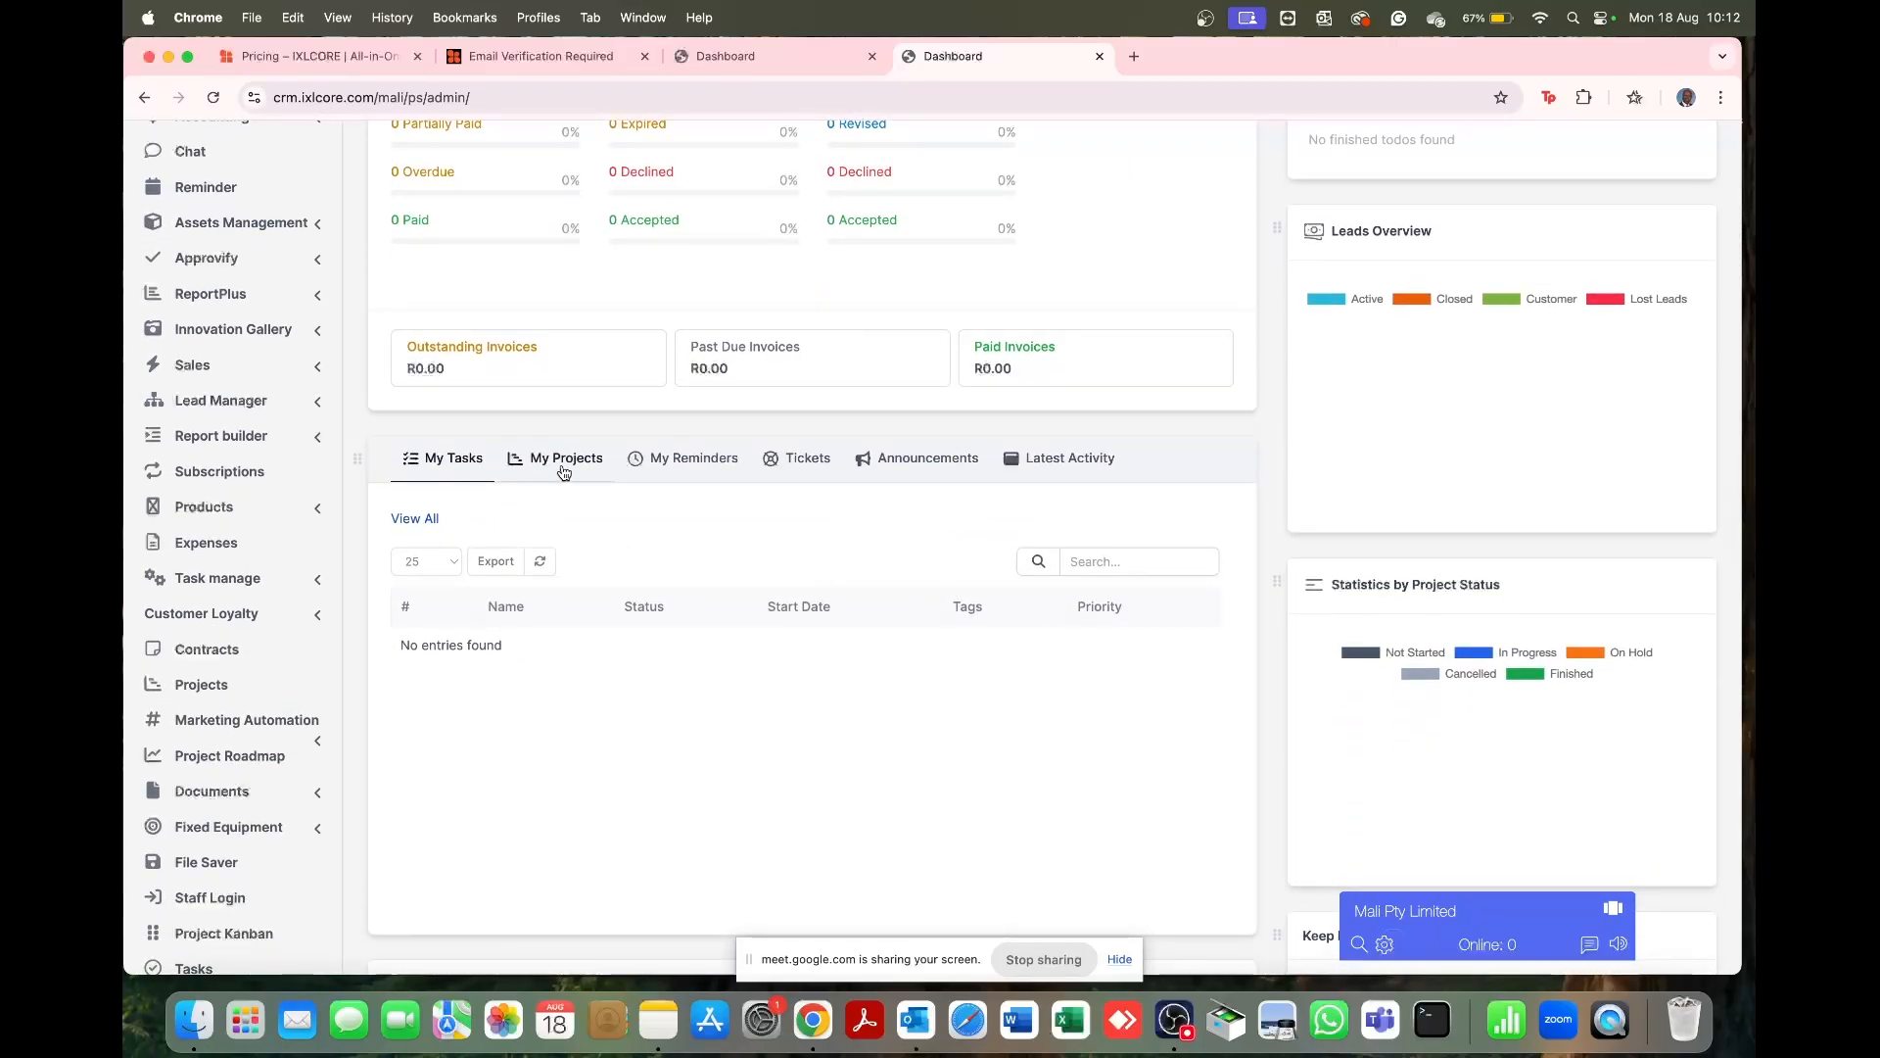
click(569, 471)
click(697, 474)
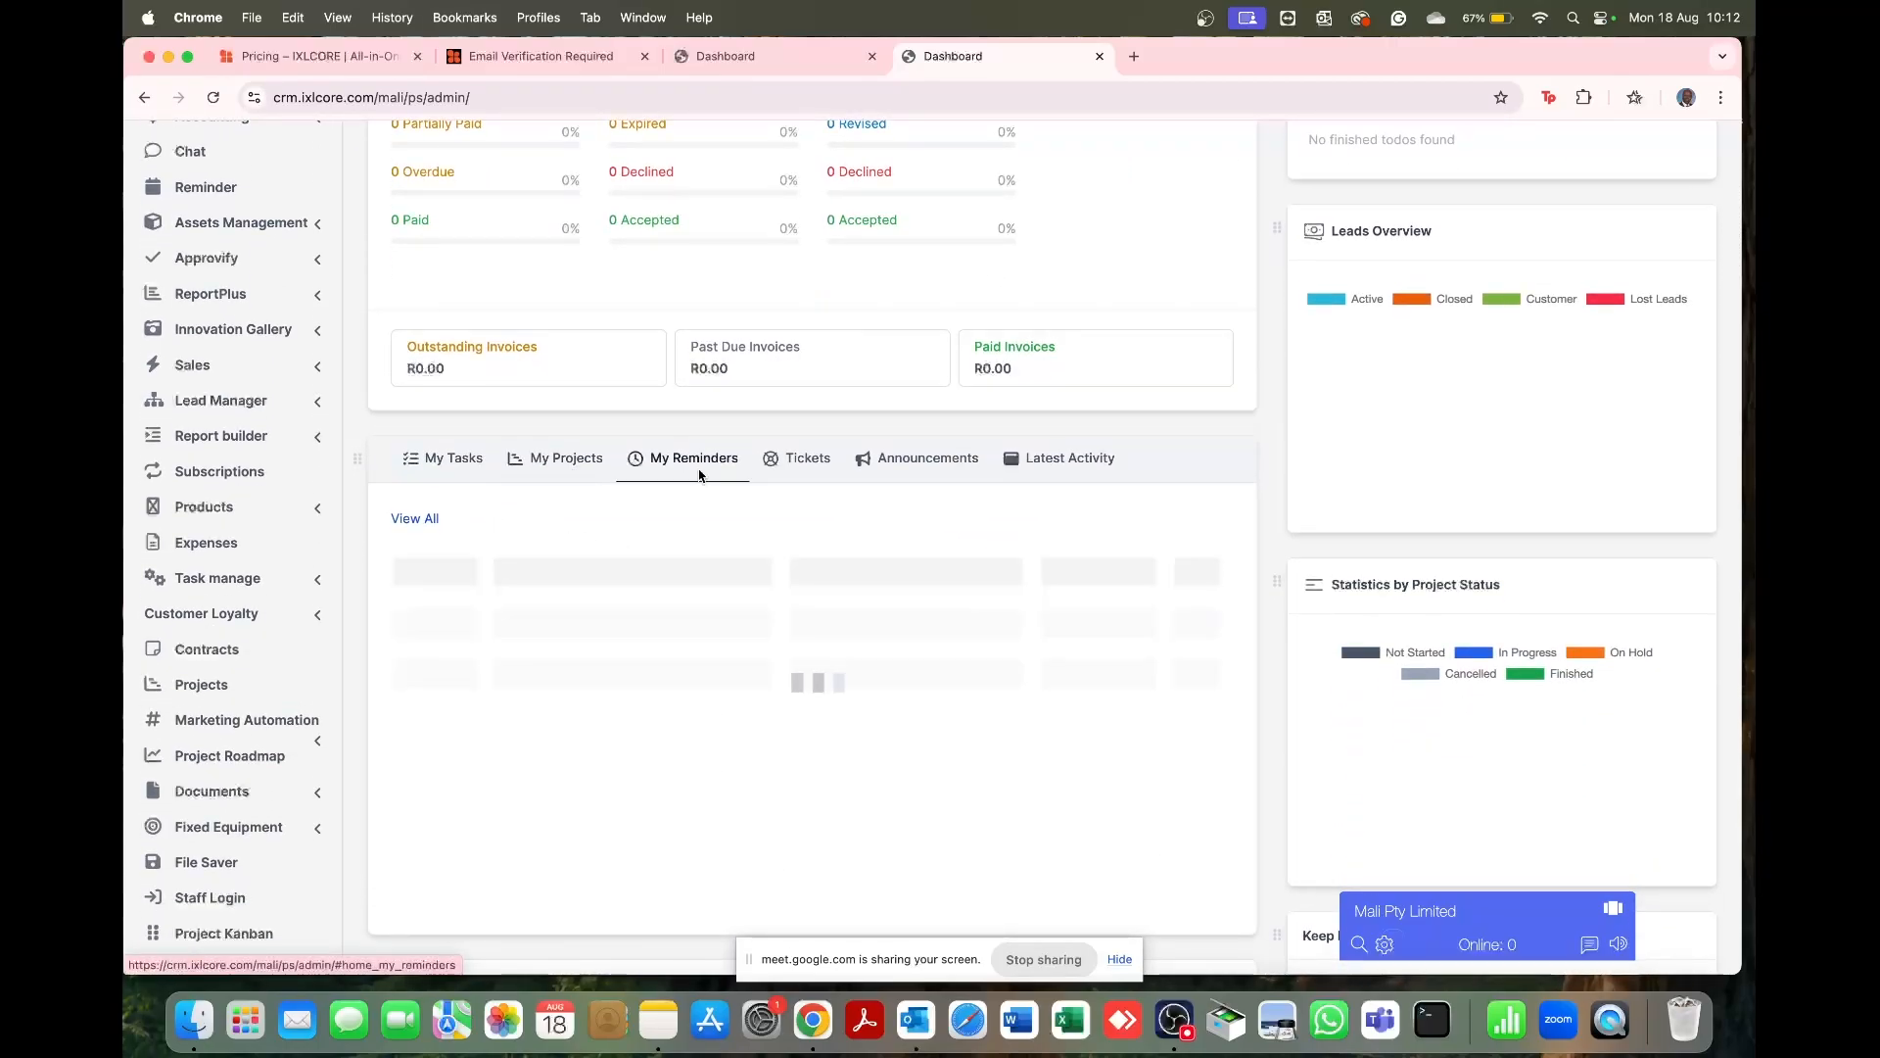
click(815, 469)
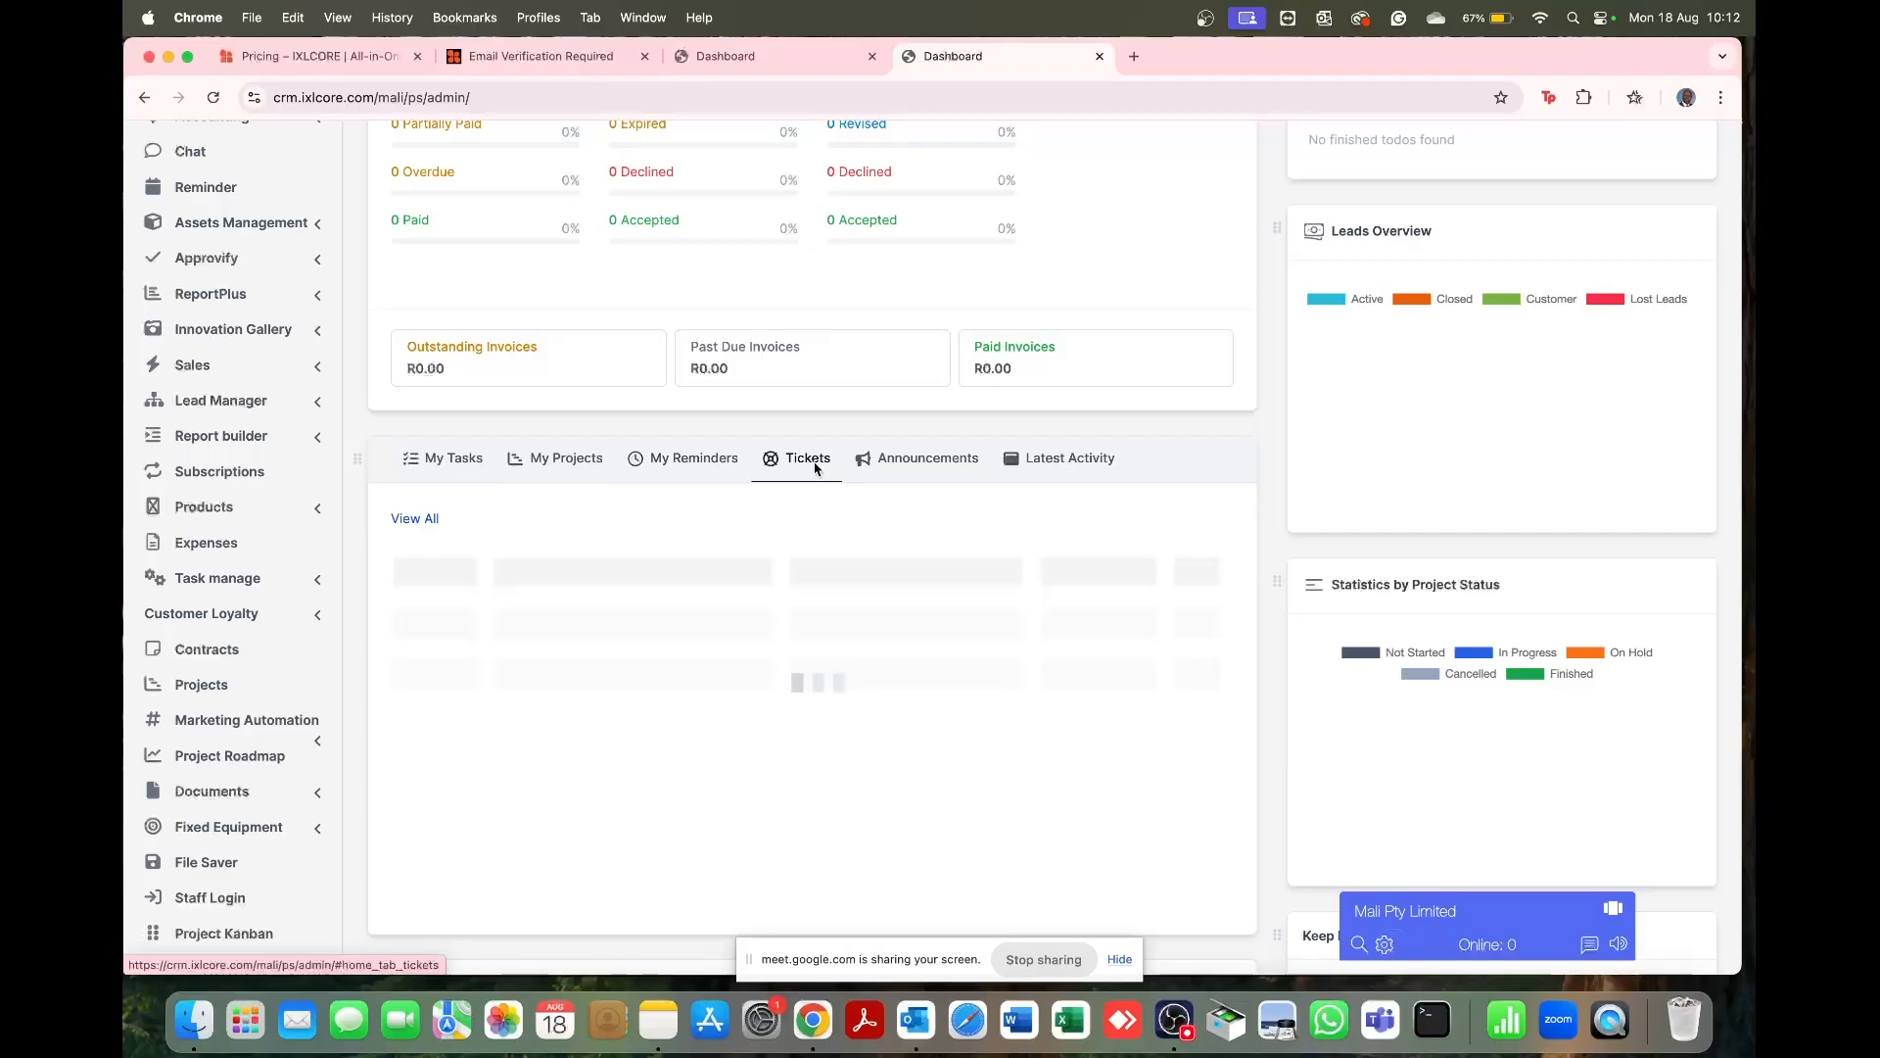
click(944, 474)
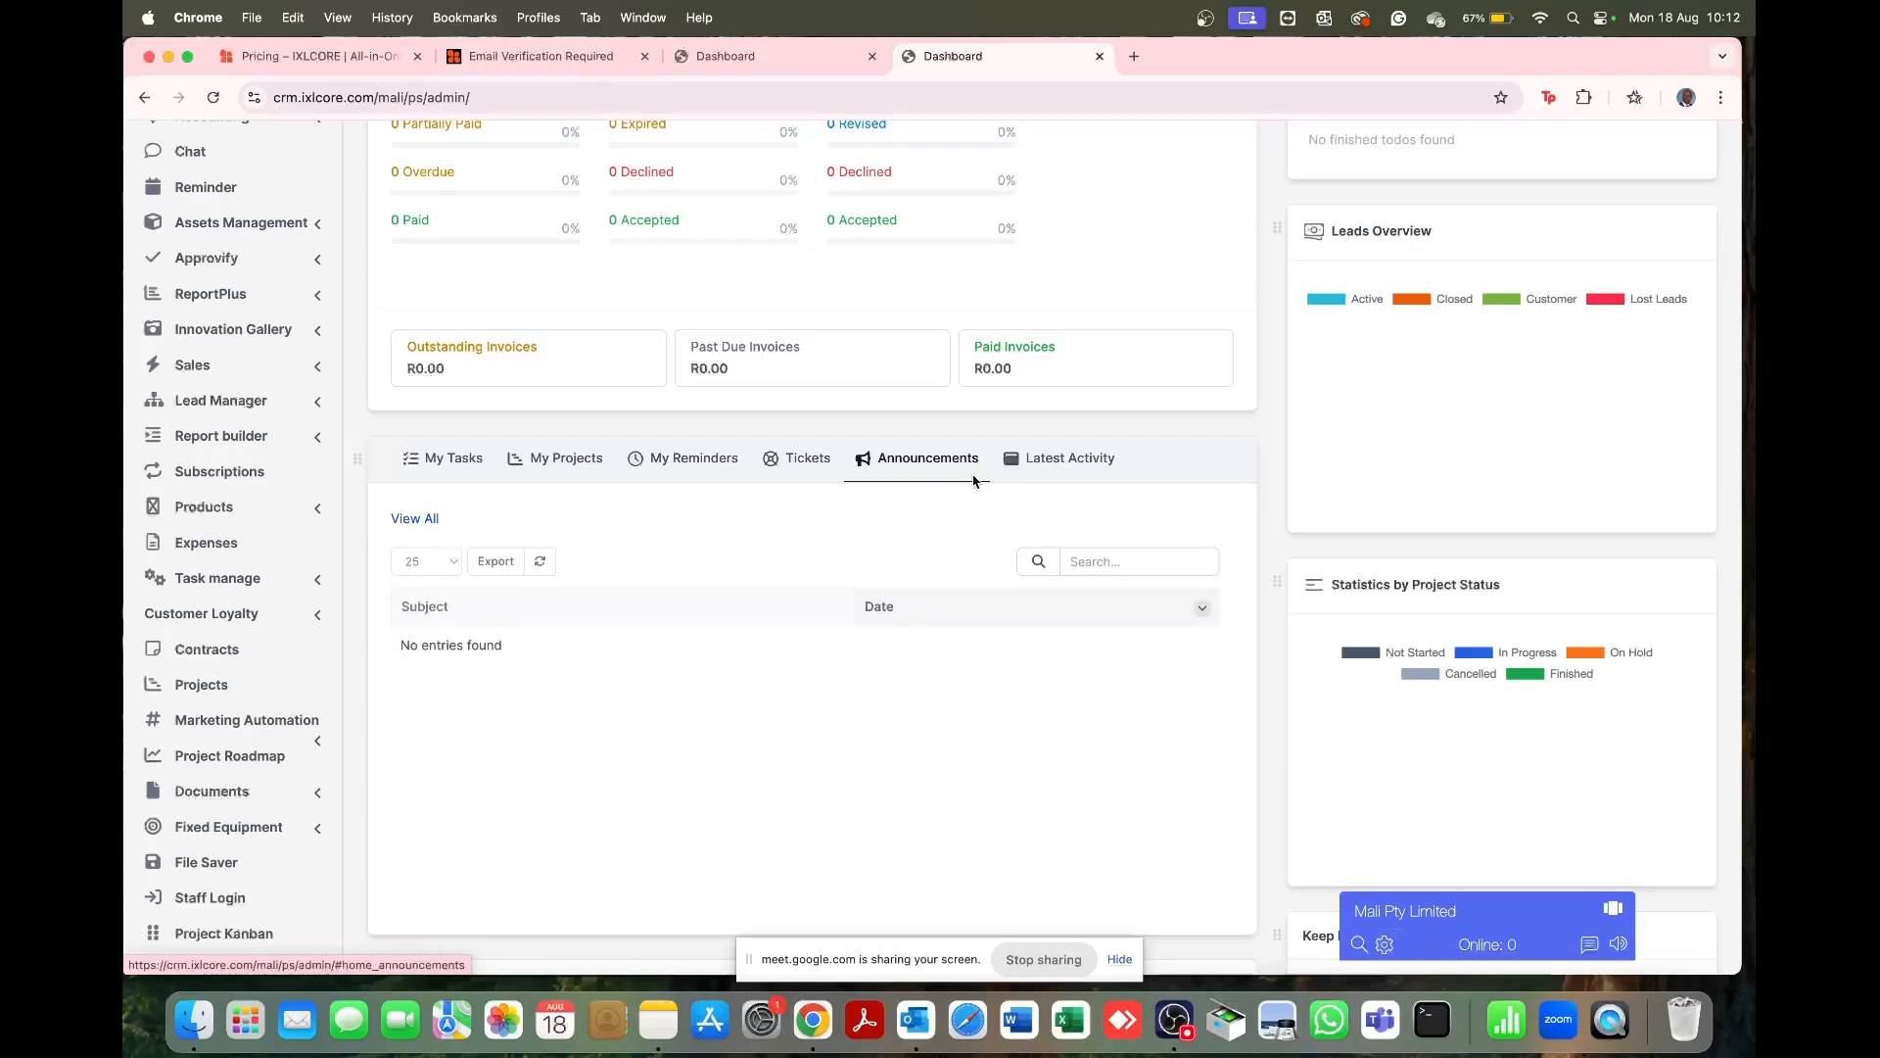
click(1083, 469)
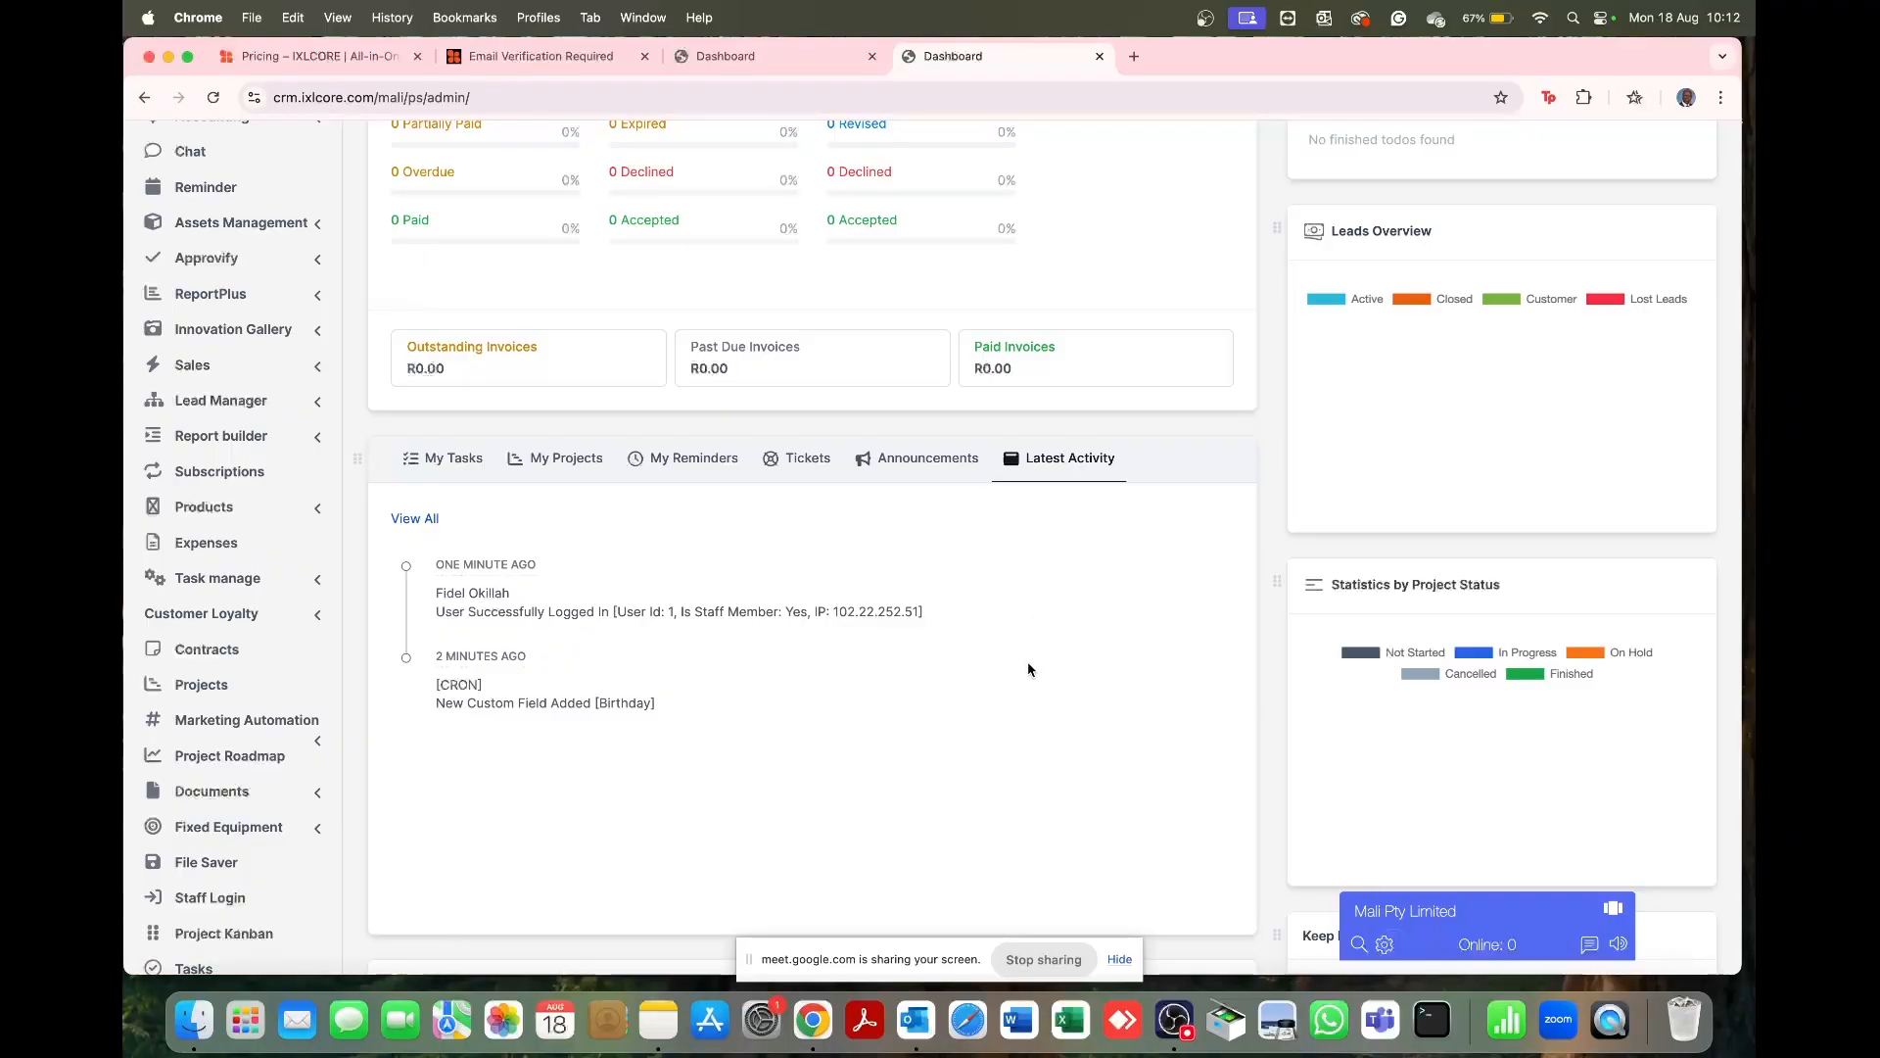
scroll(813, 638, up, 10)
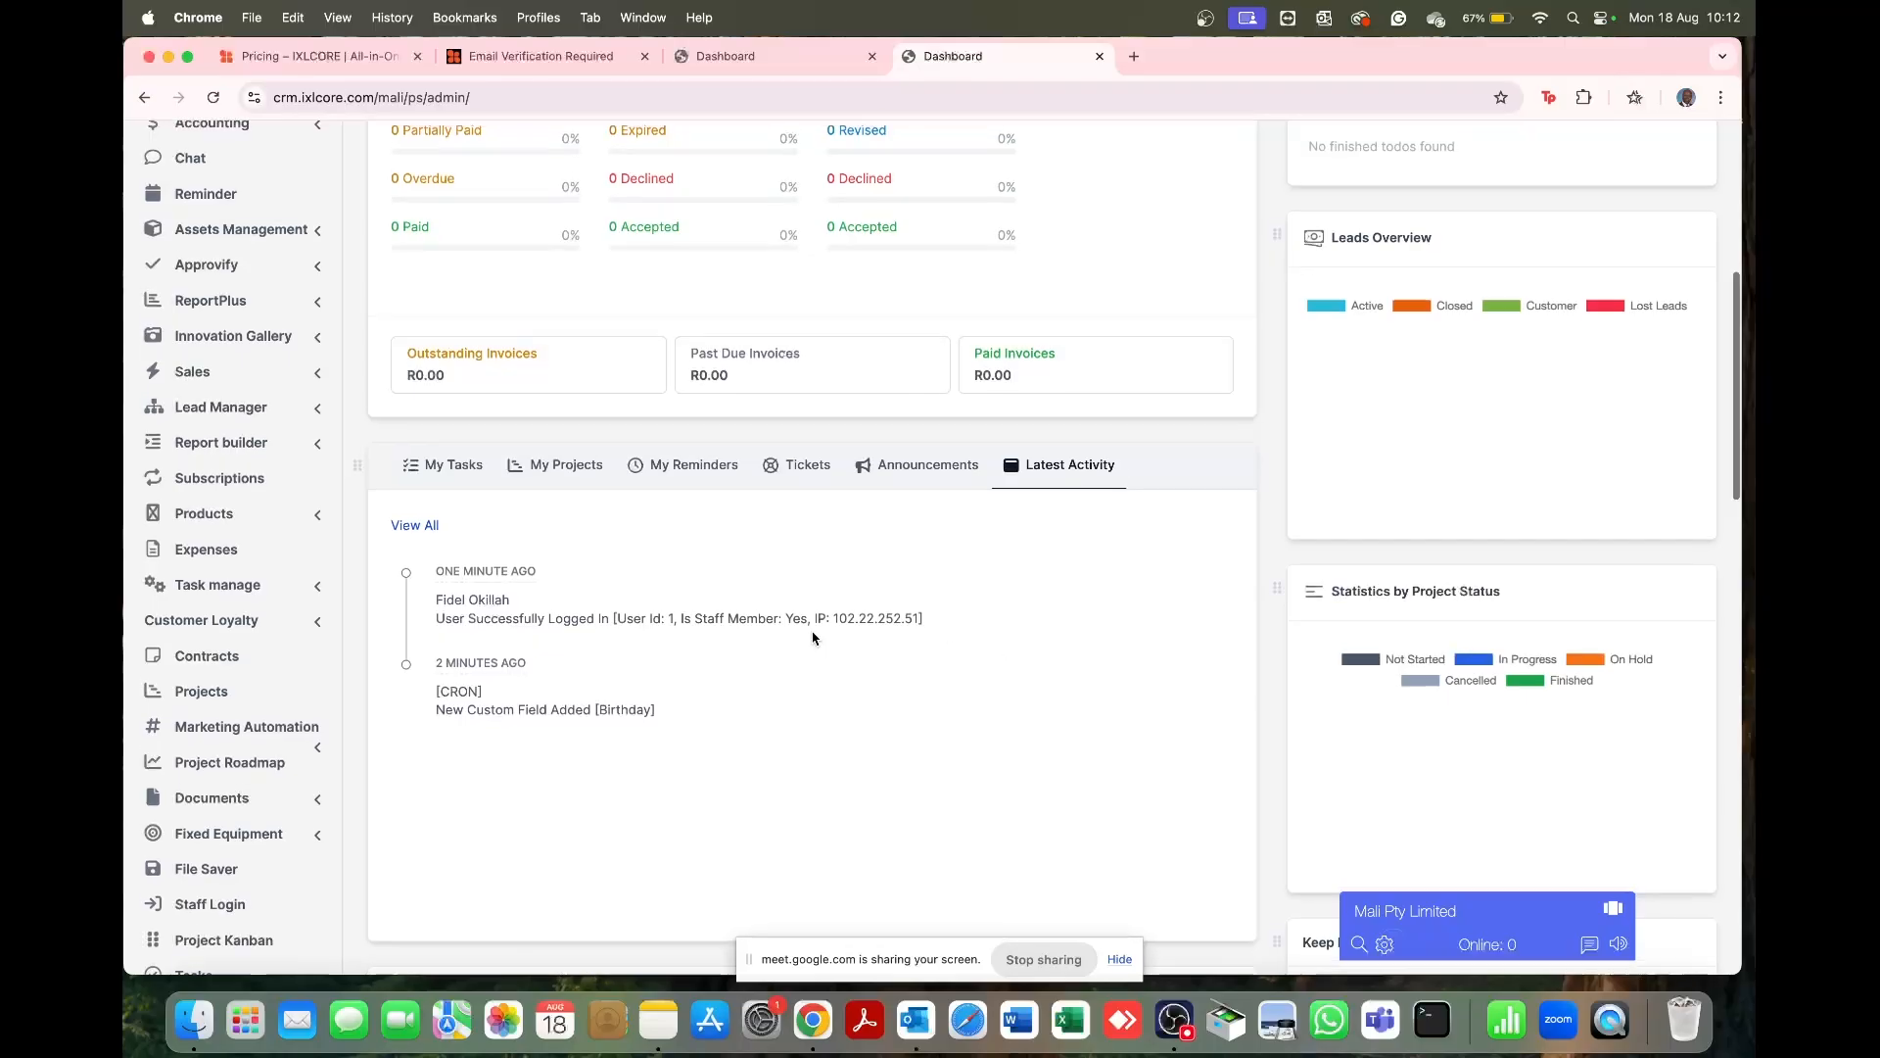
scroll(813, 638, down, 5)
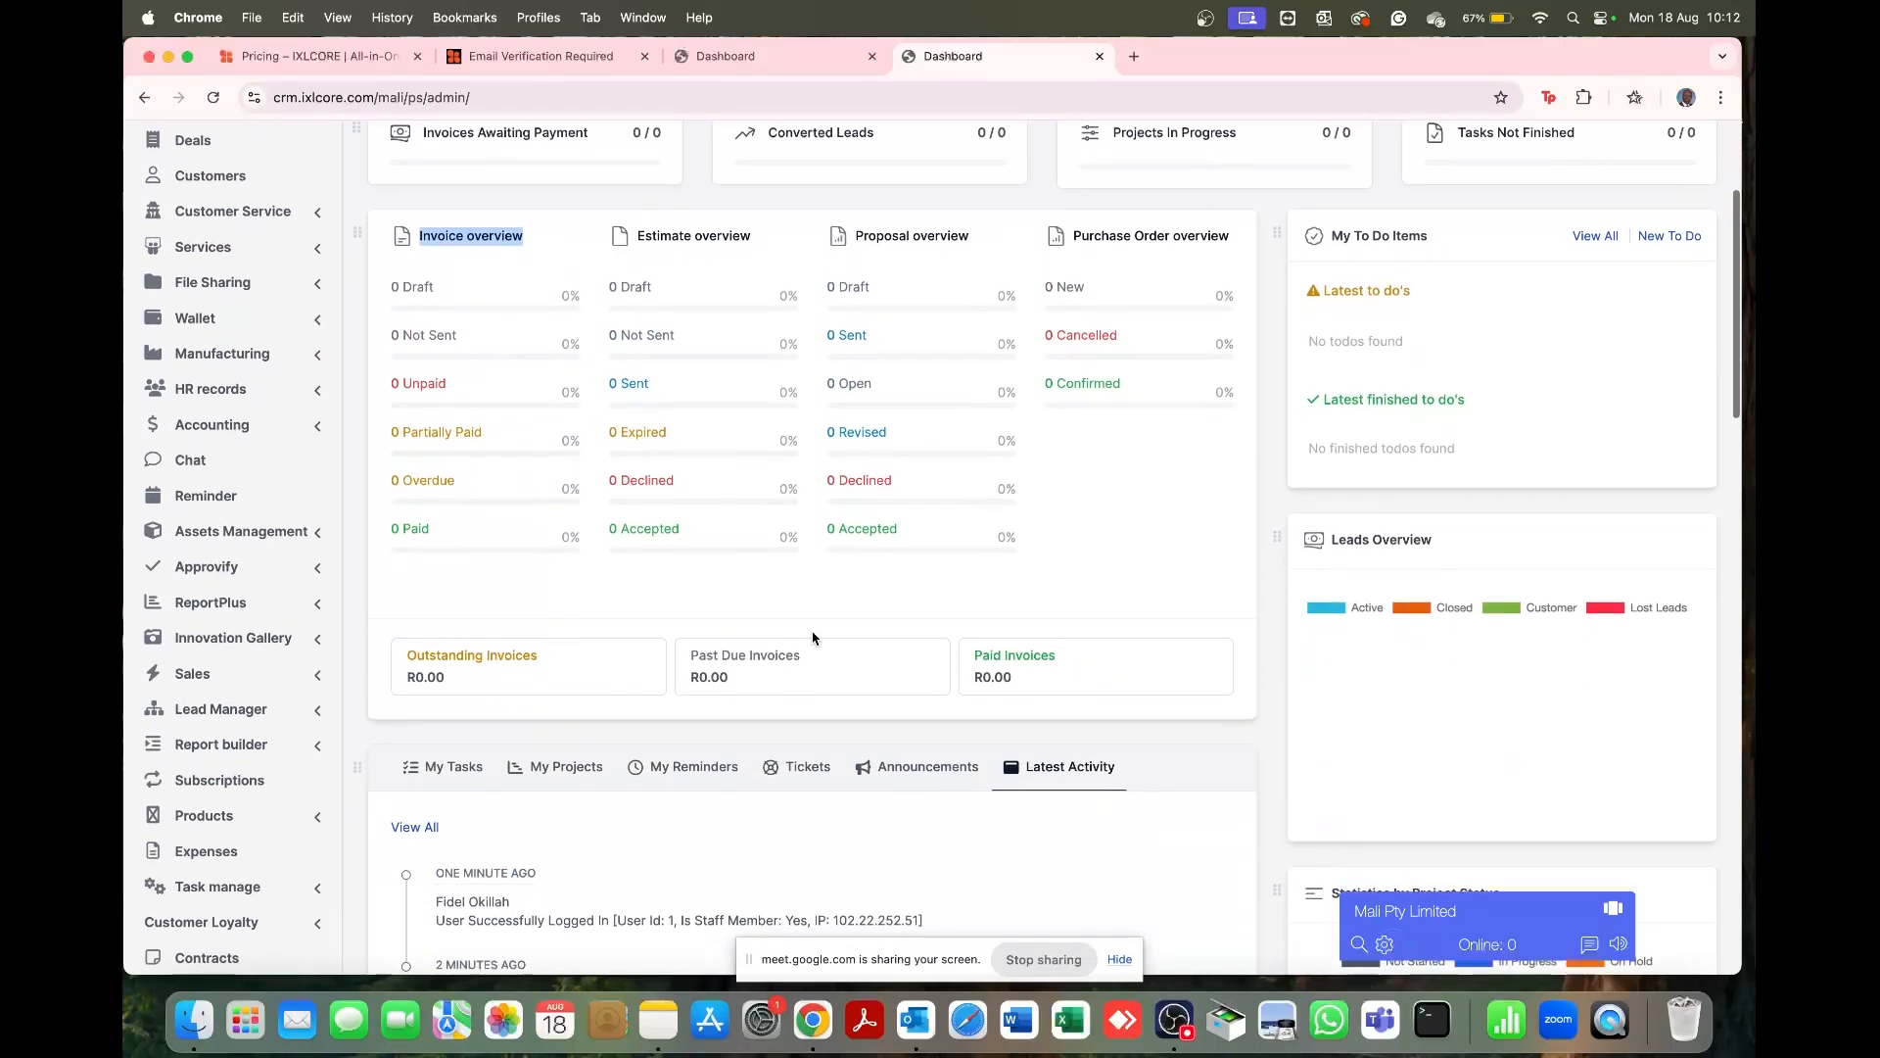
scroll(813, 637, down, 5)
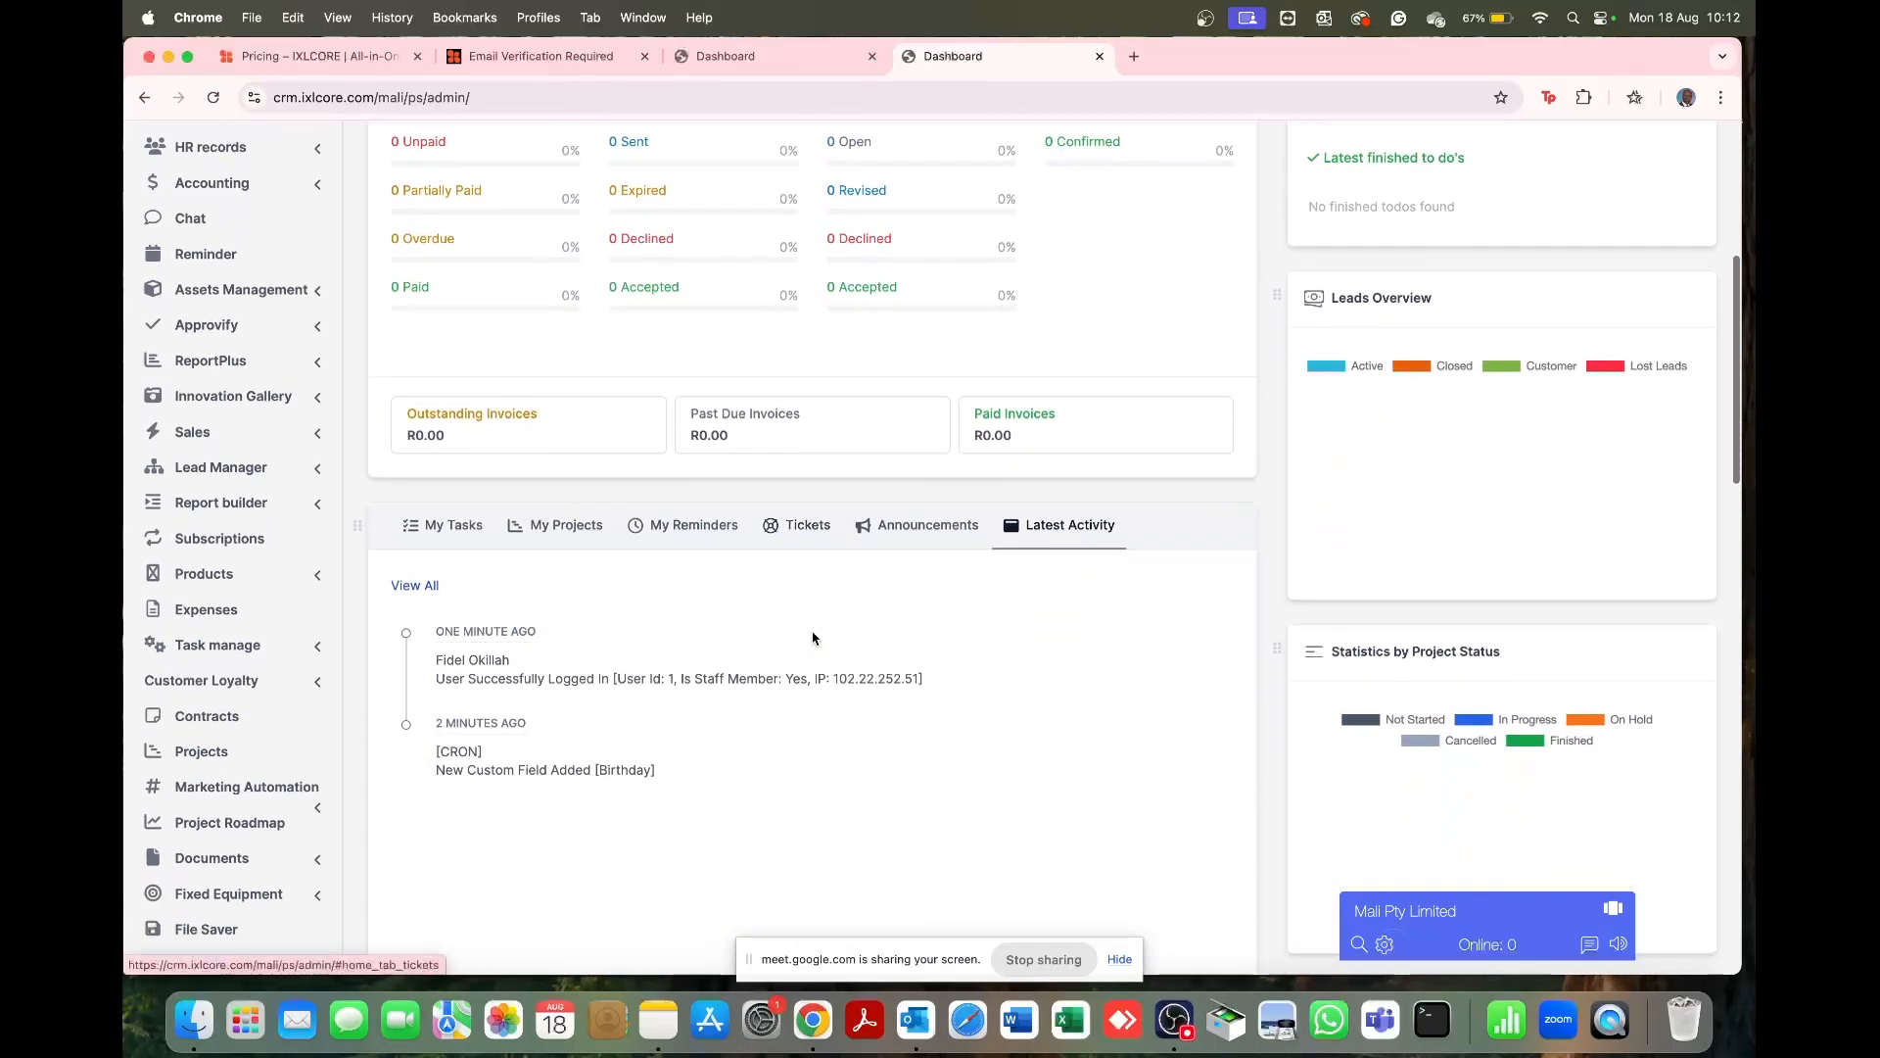
scroll(391, 852, down, 4)
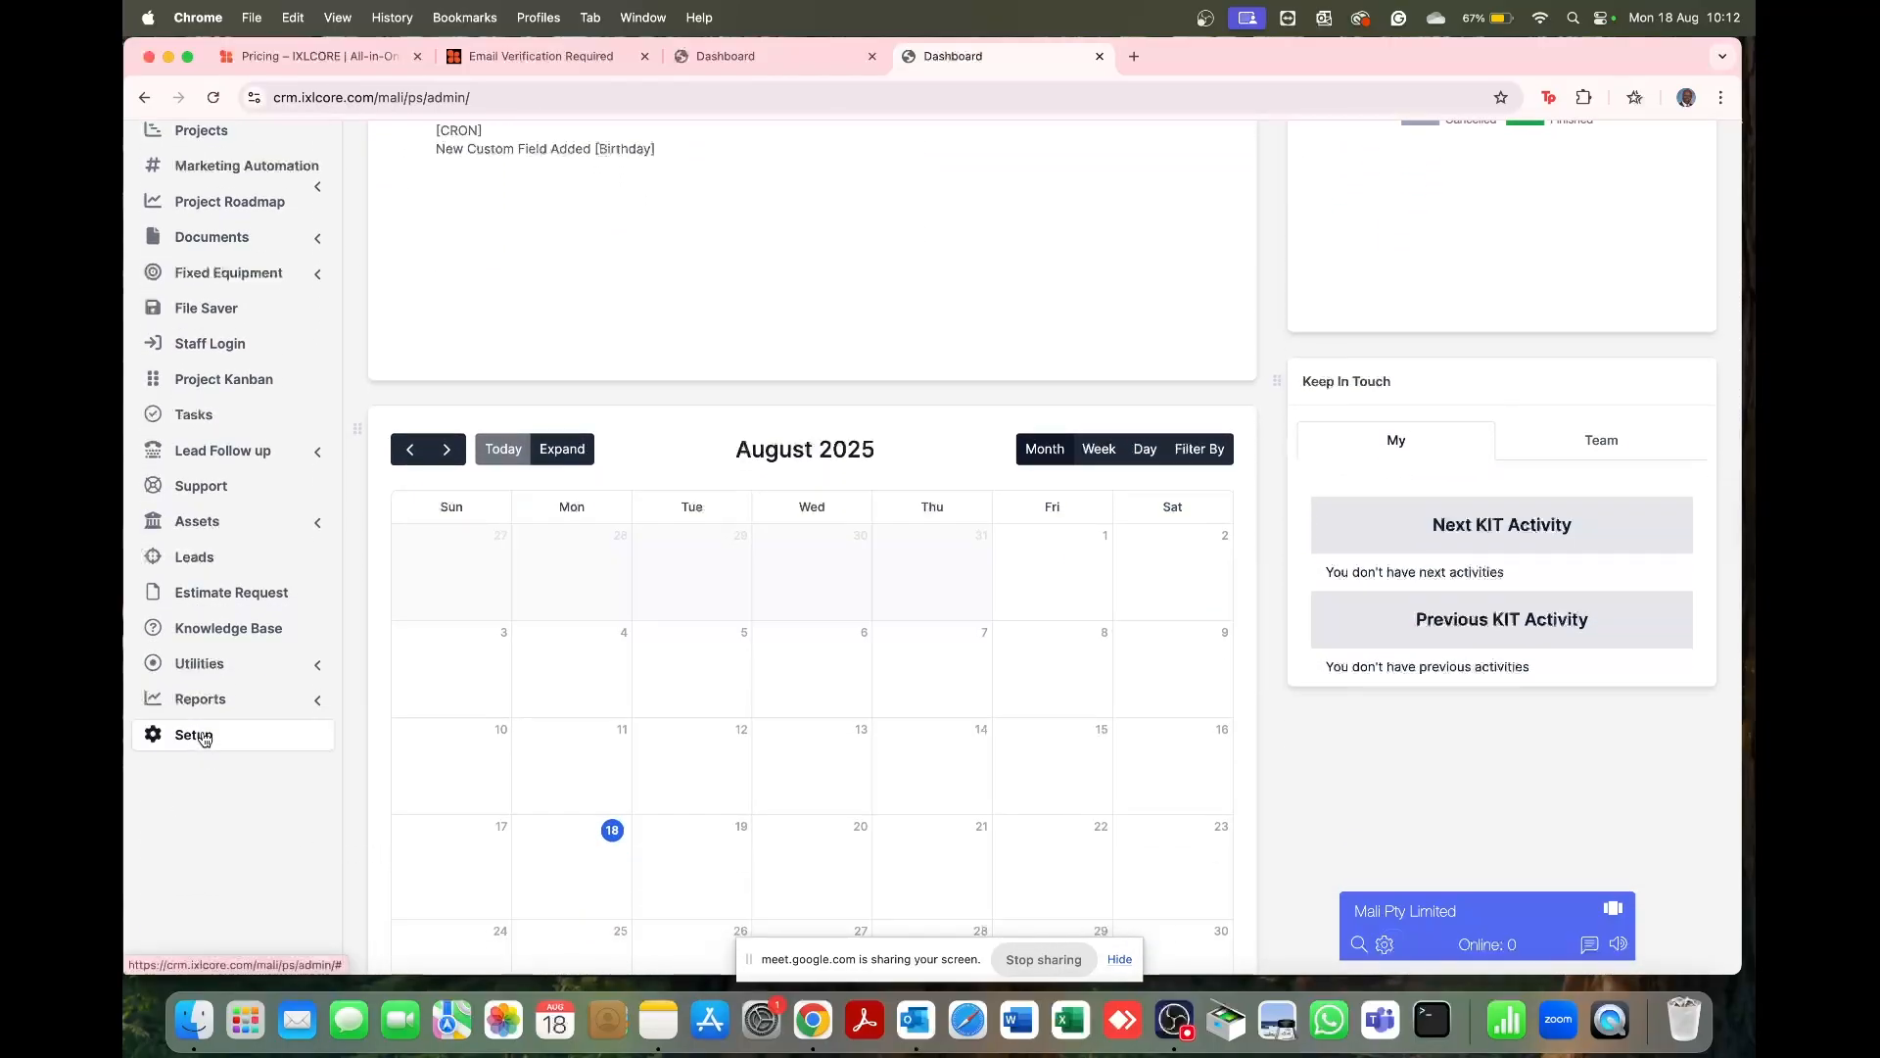
Step: Open Settings from the Setup menu in the sidebar
click(203, 737)
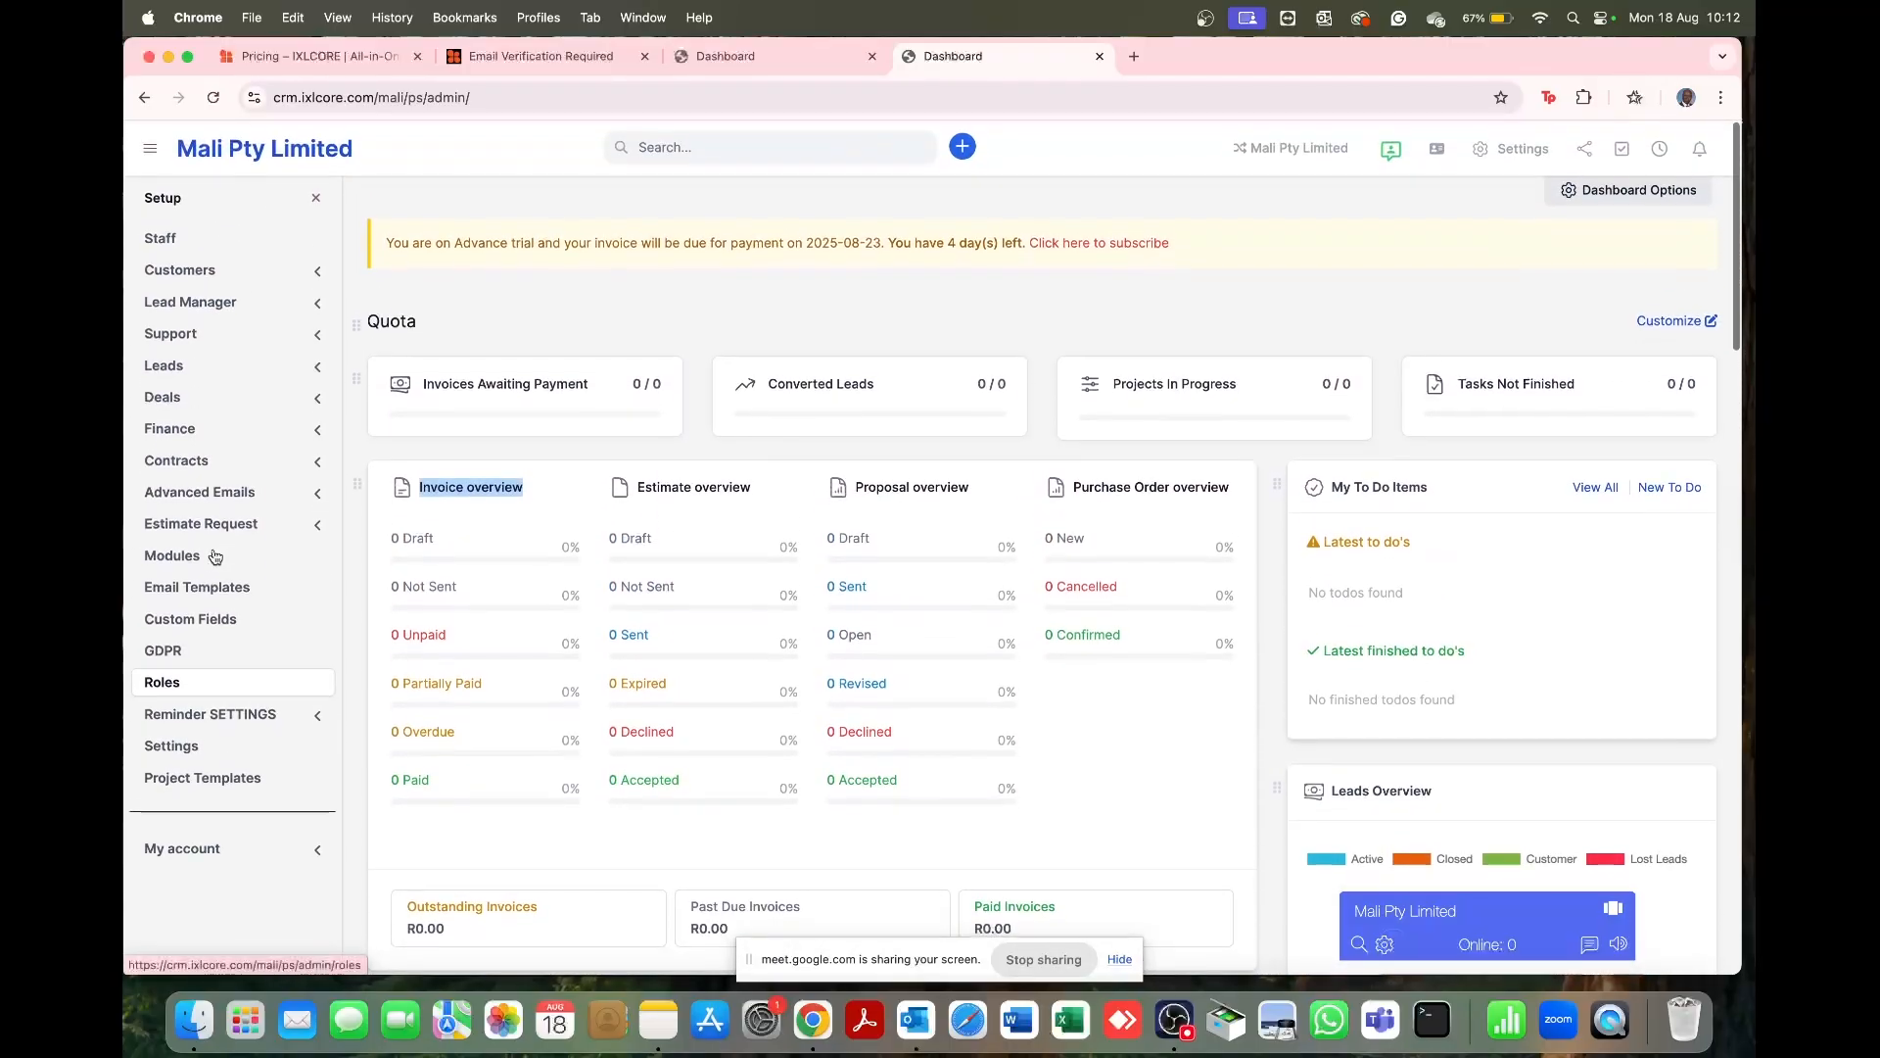
click(188, 749)
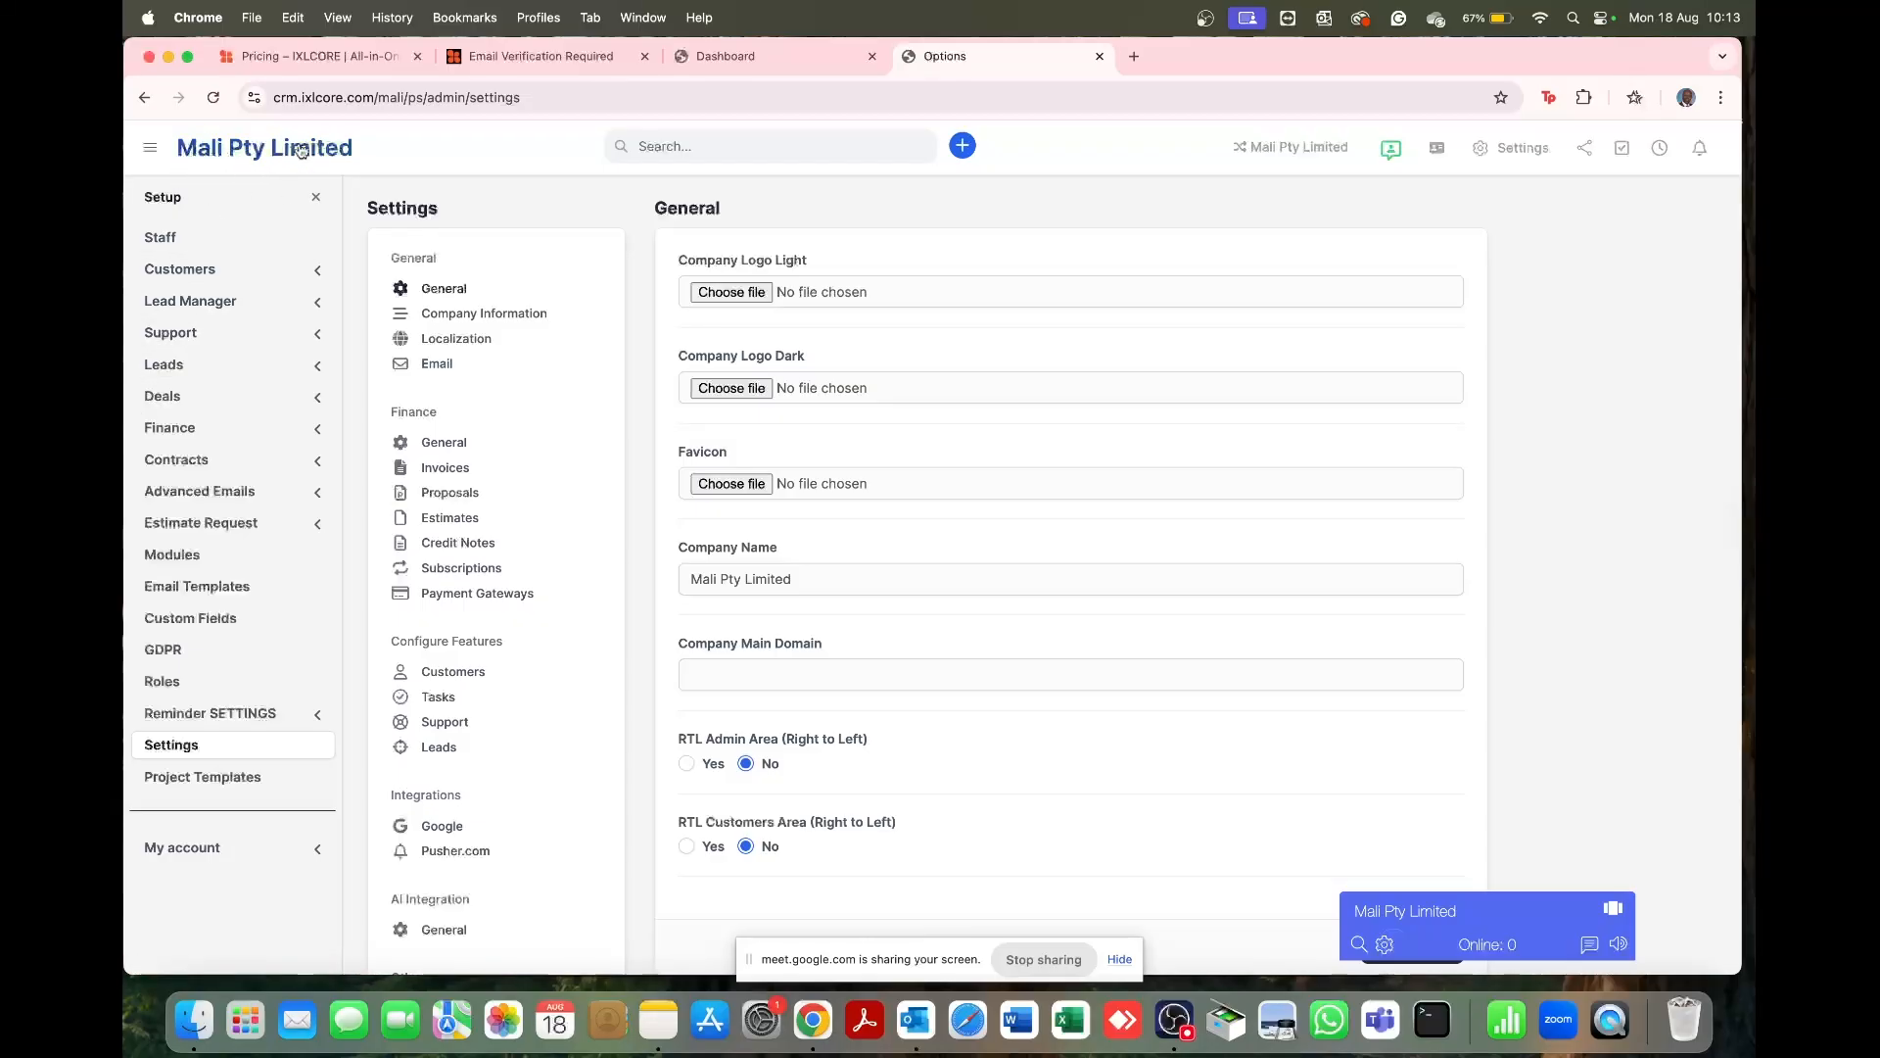
Step: Choose Mali.png from the Logos folder as the light company logo
click(443, 289)
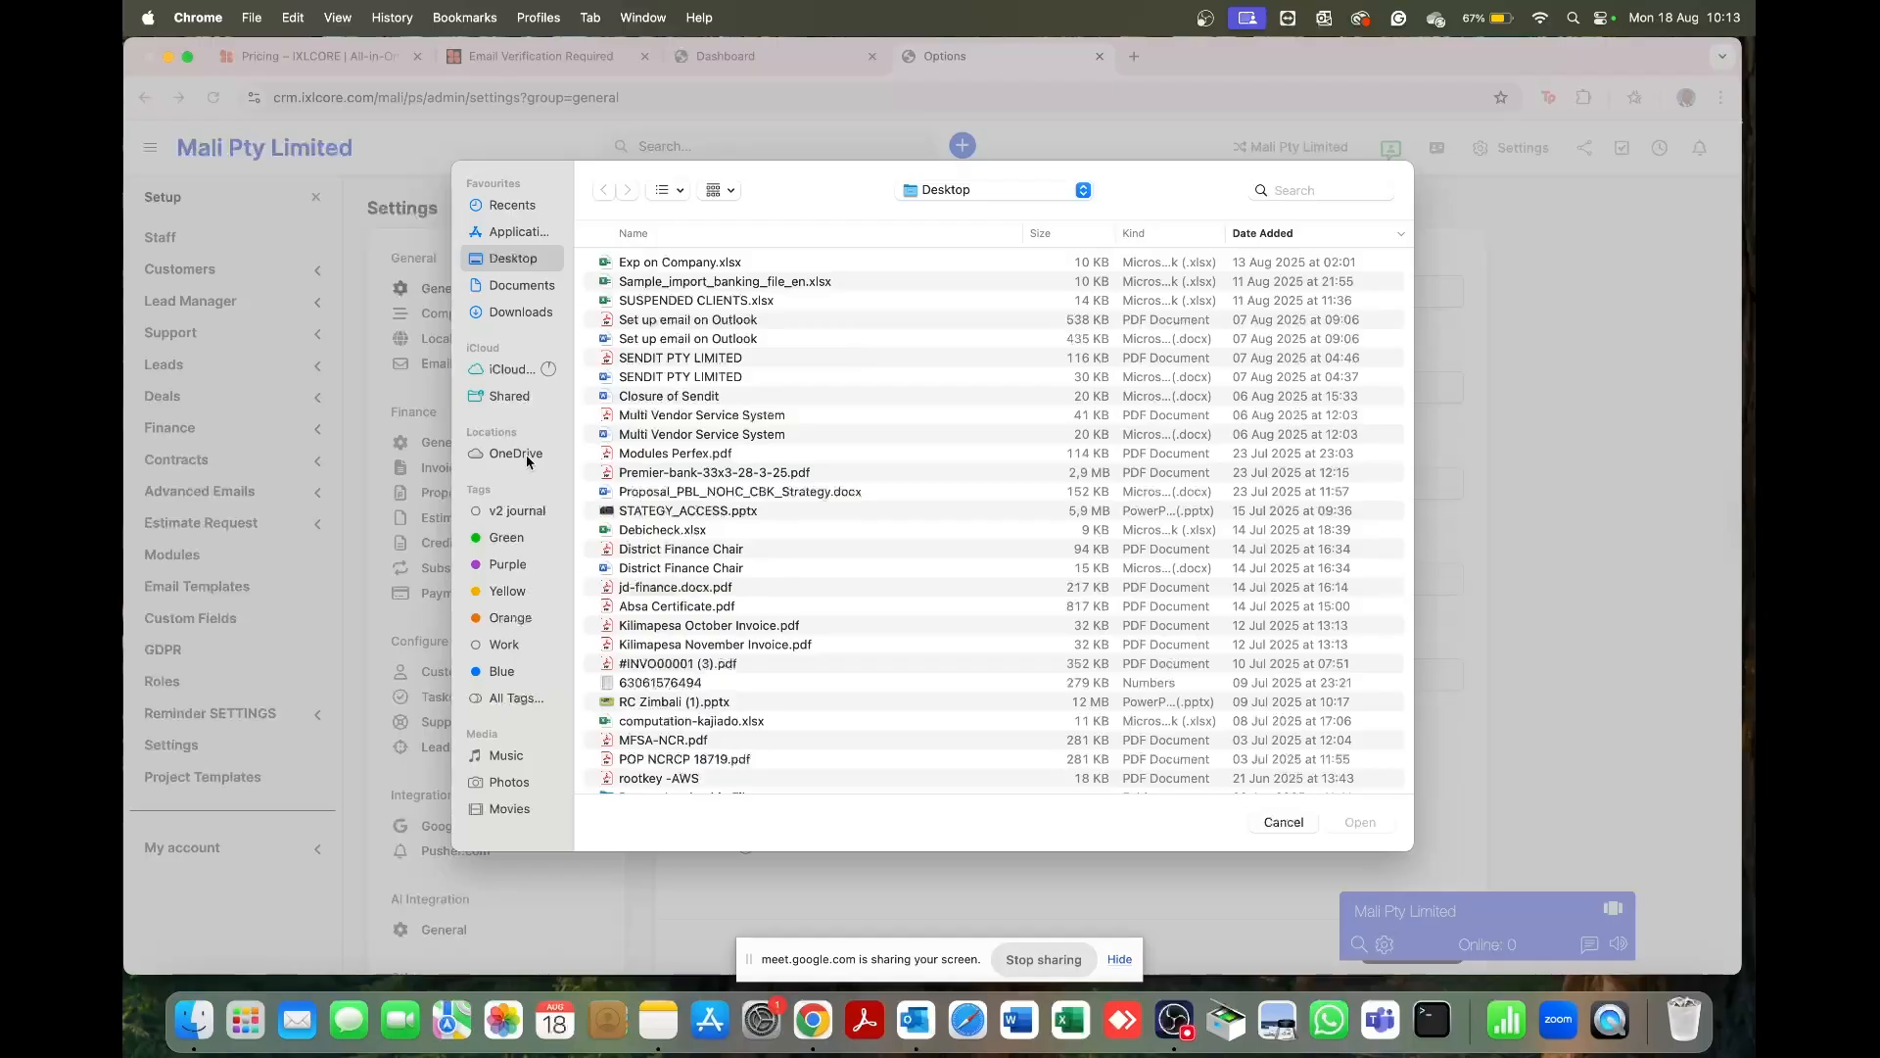
scroll(759, 461, down, 1)
scroll(759, 460, down, 15)
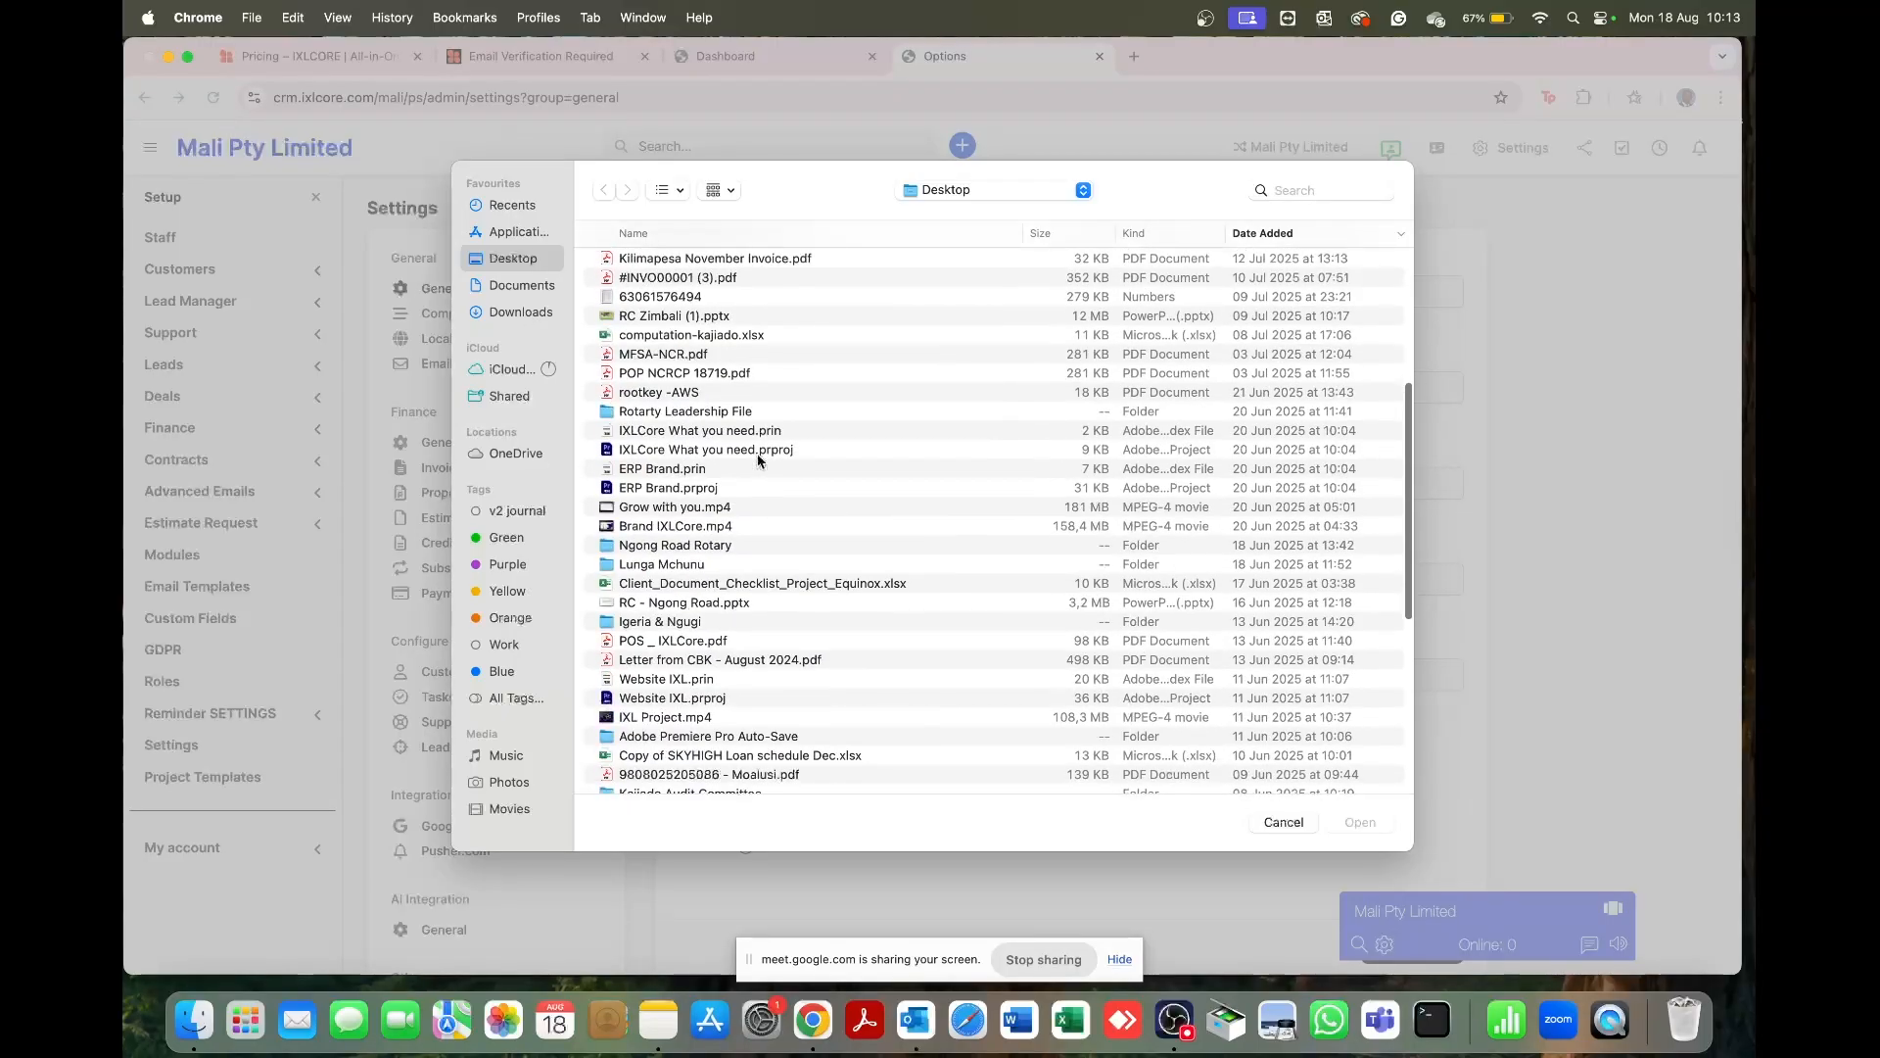
scroll(759, 460, down, 5)
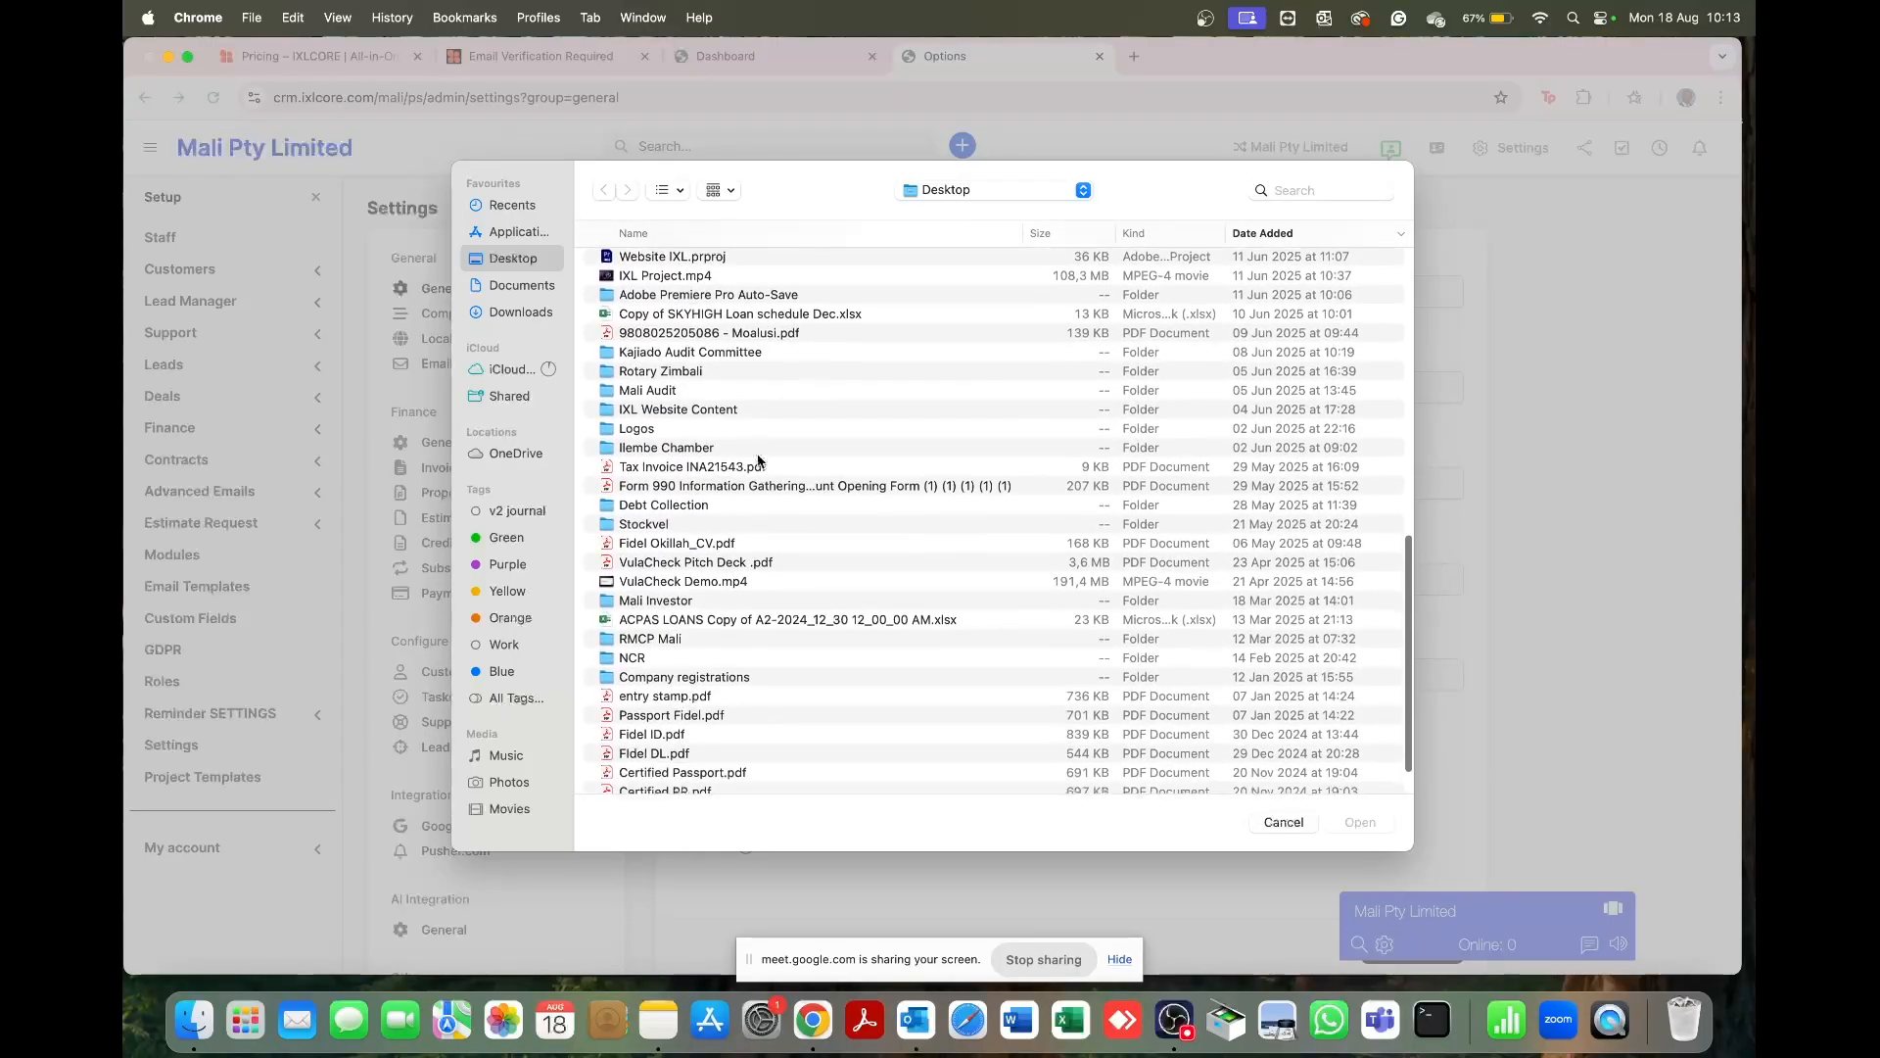
click(671, 411)
double_click(672, 411)
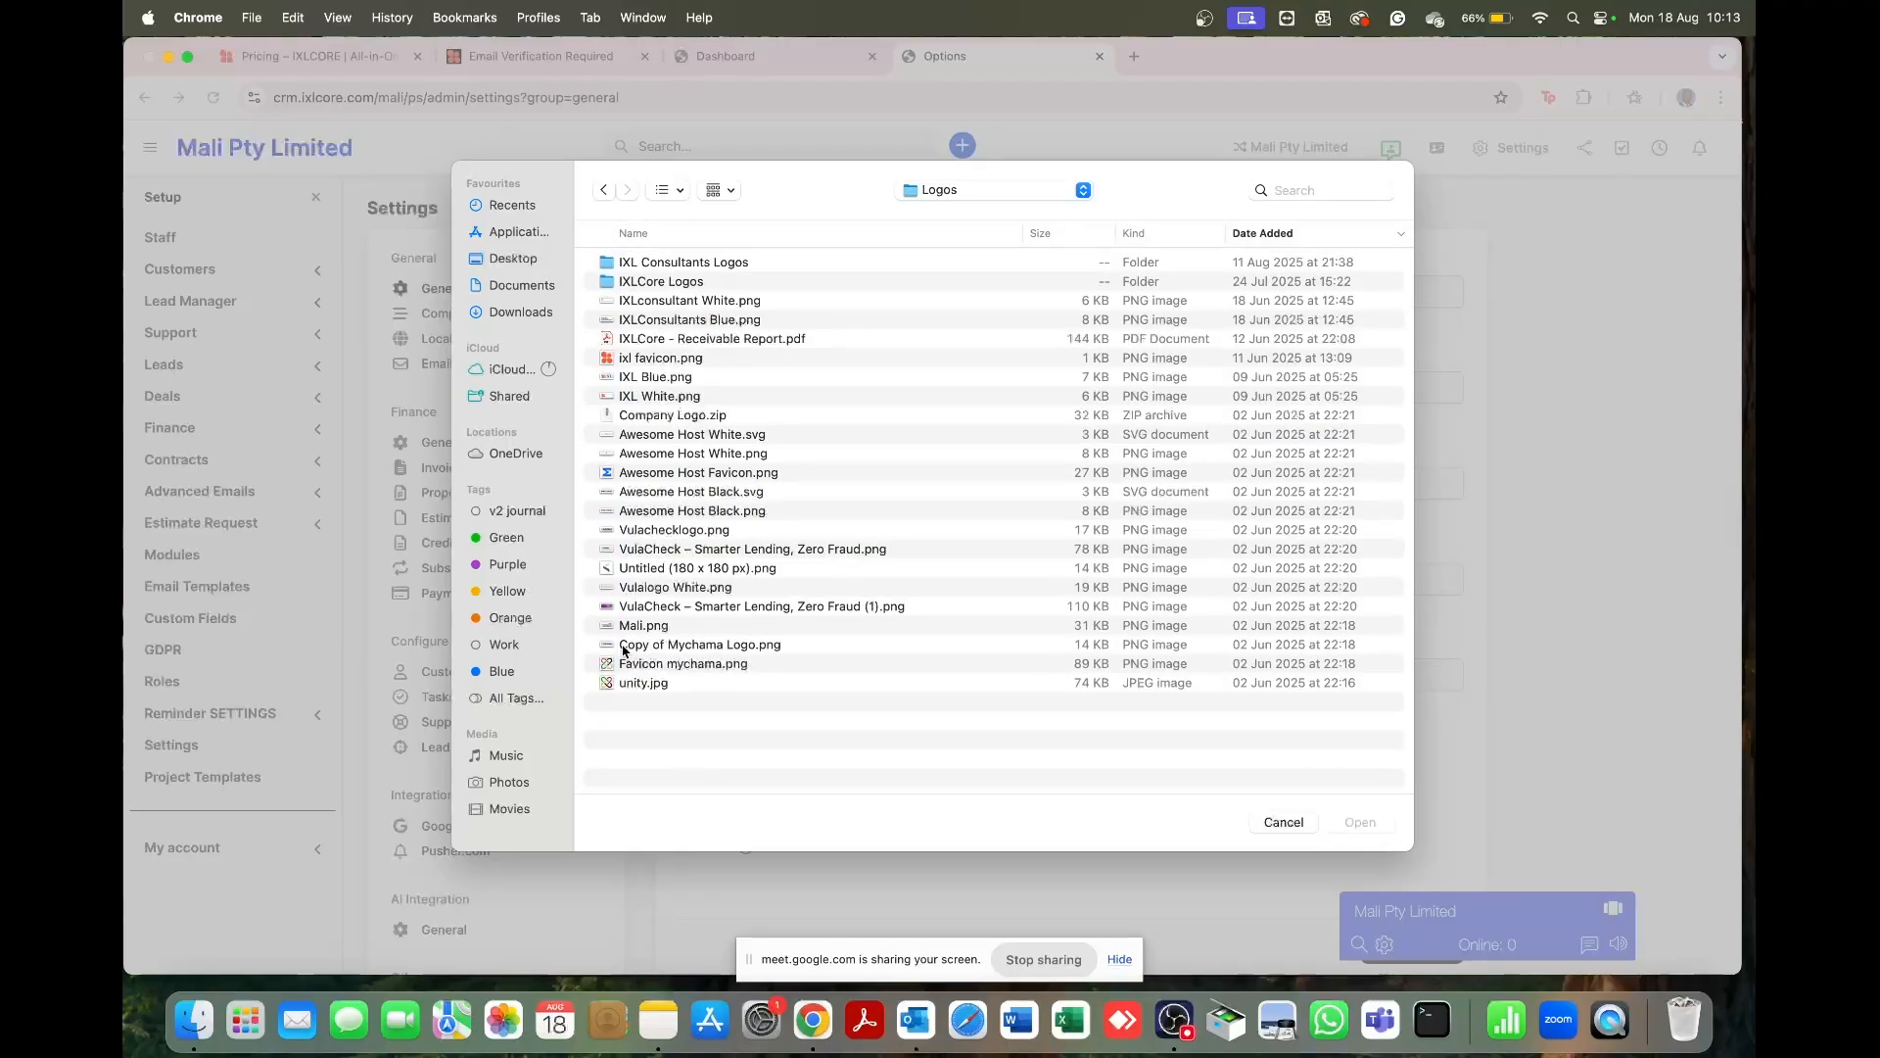
click(646, 628)
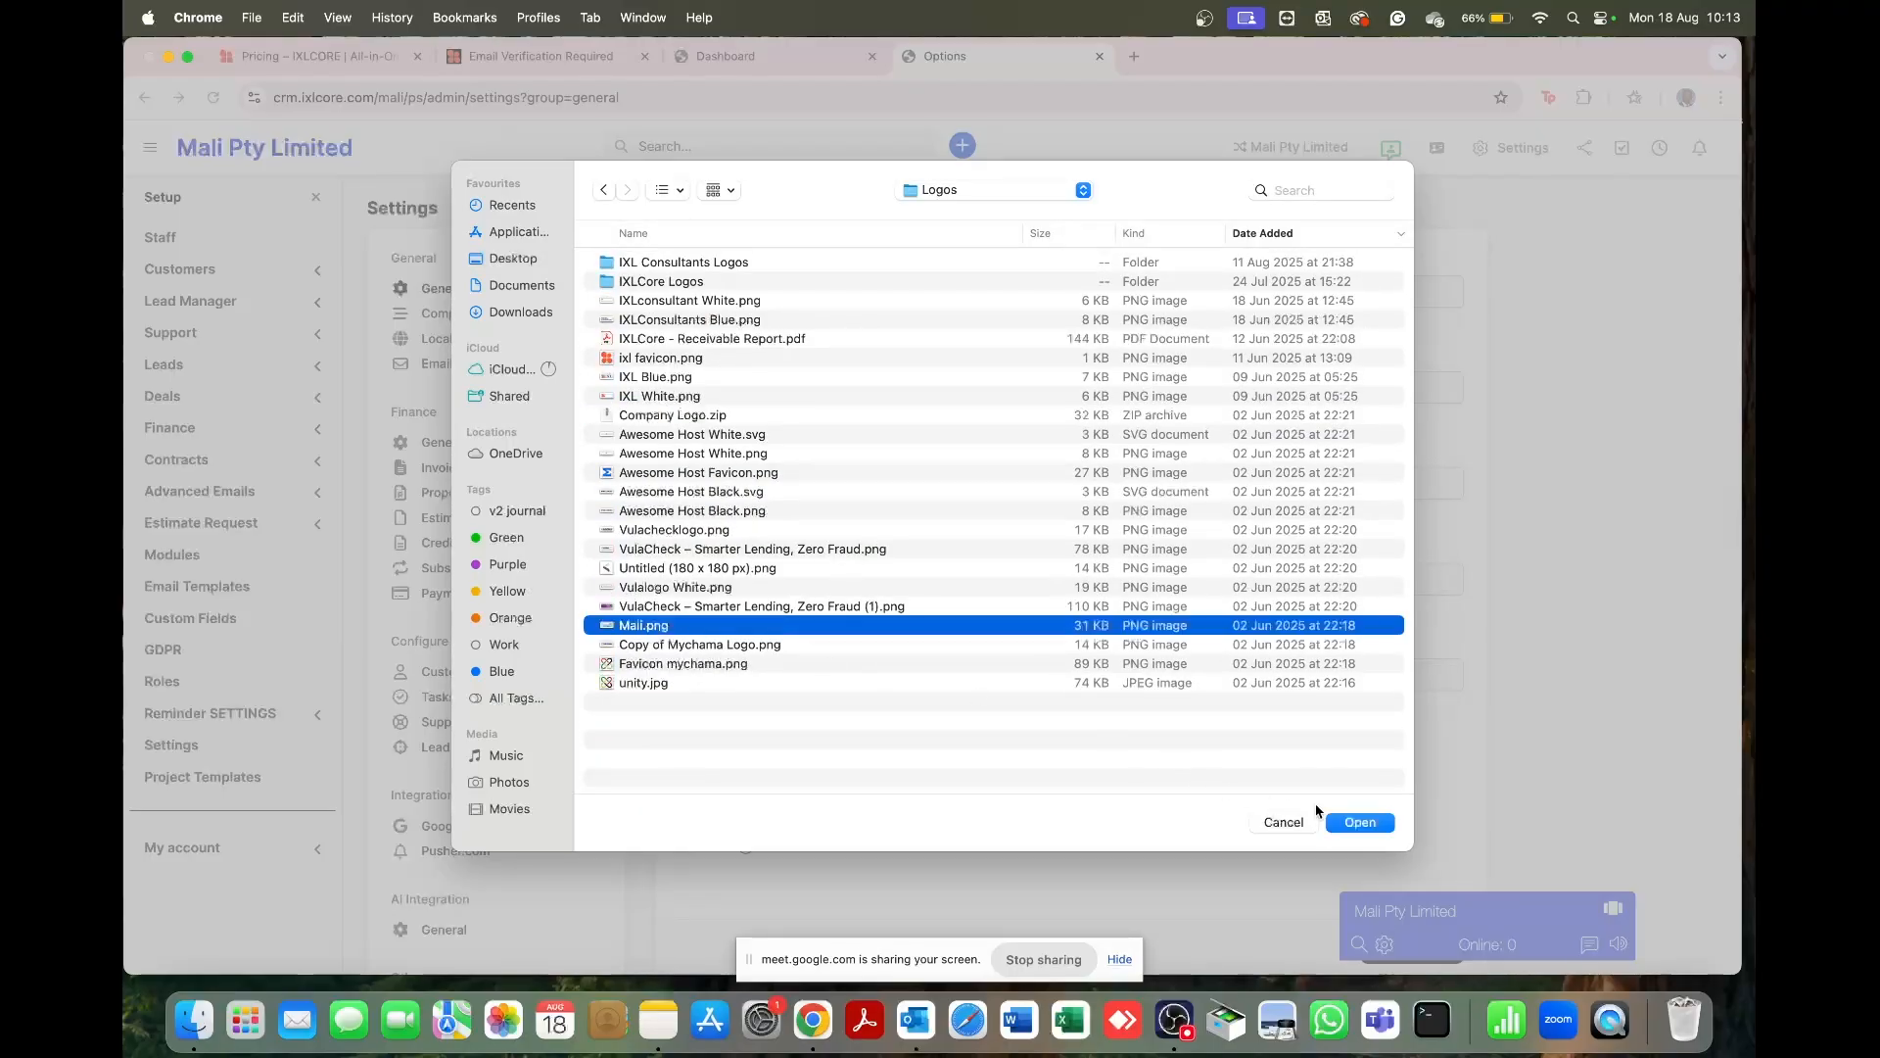
click(1383, 824)
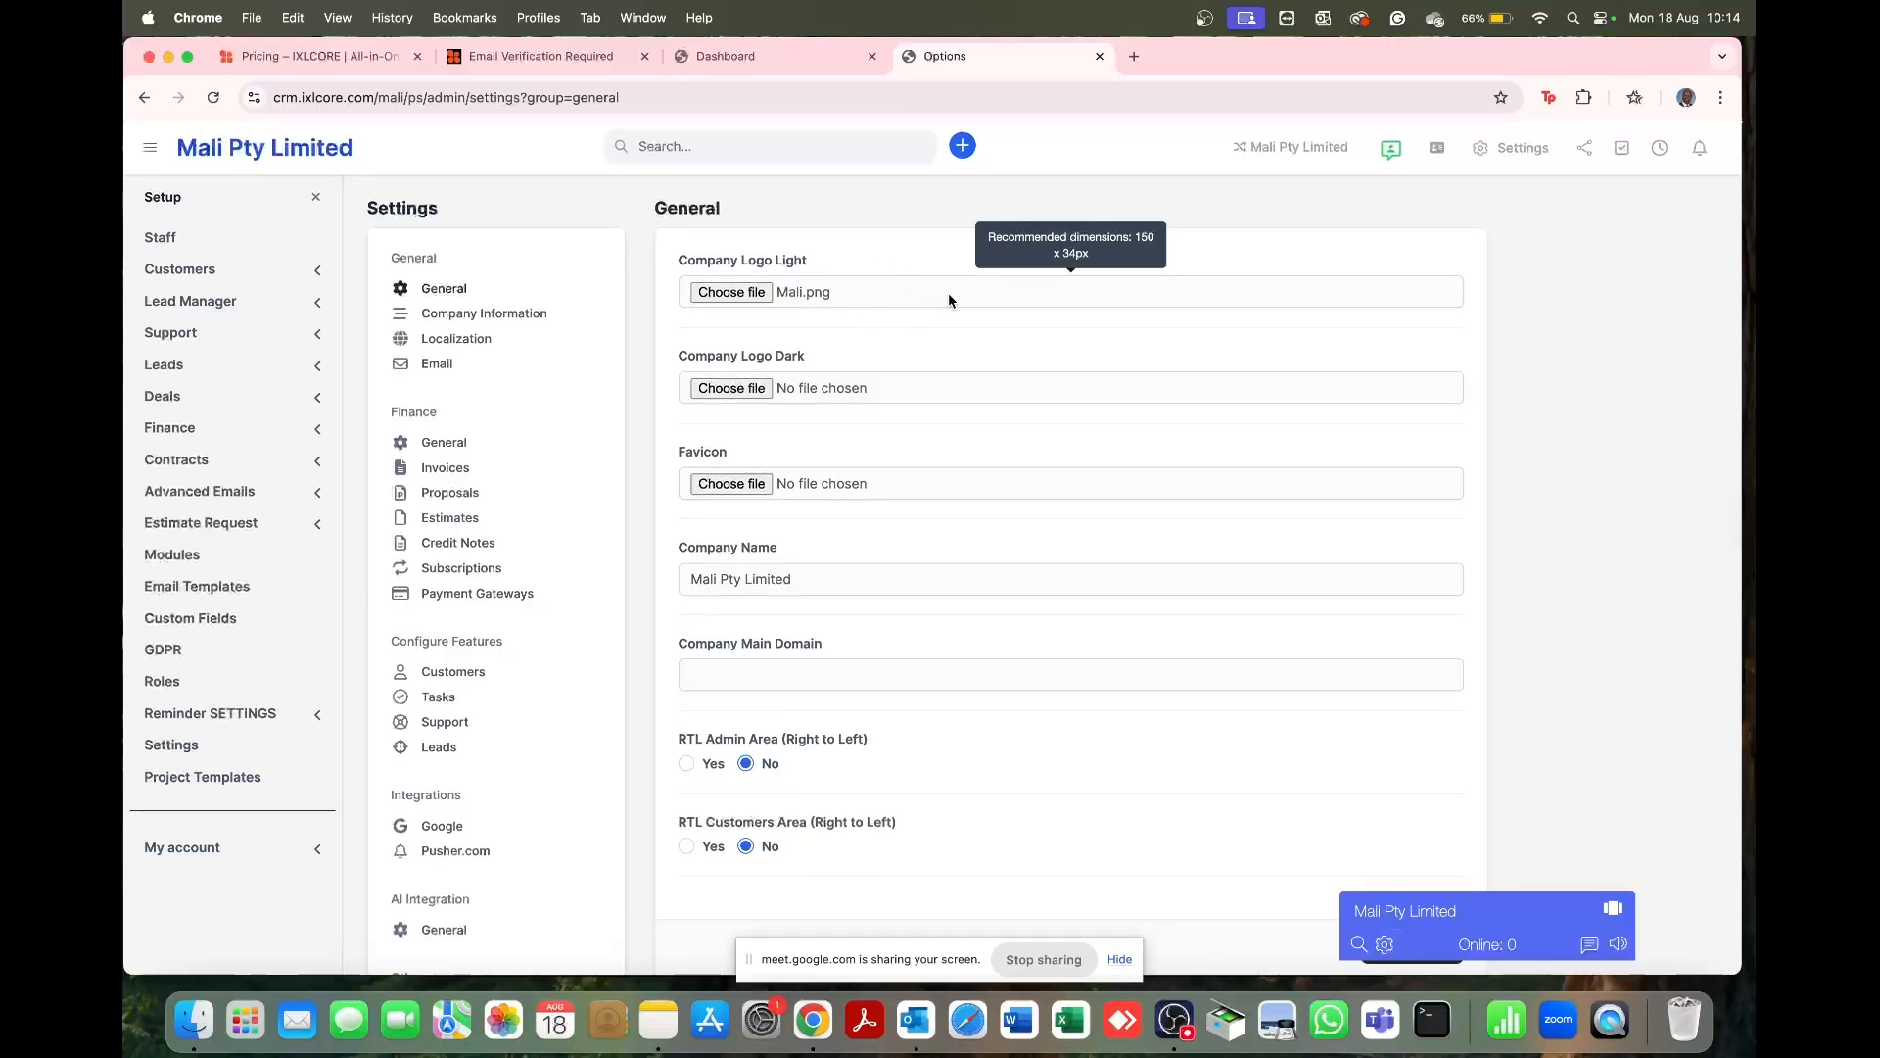
Step: Set Mali.png as the dark company logo too and save the General settings
click(731, 389)
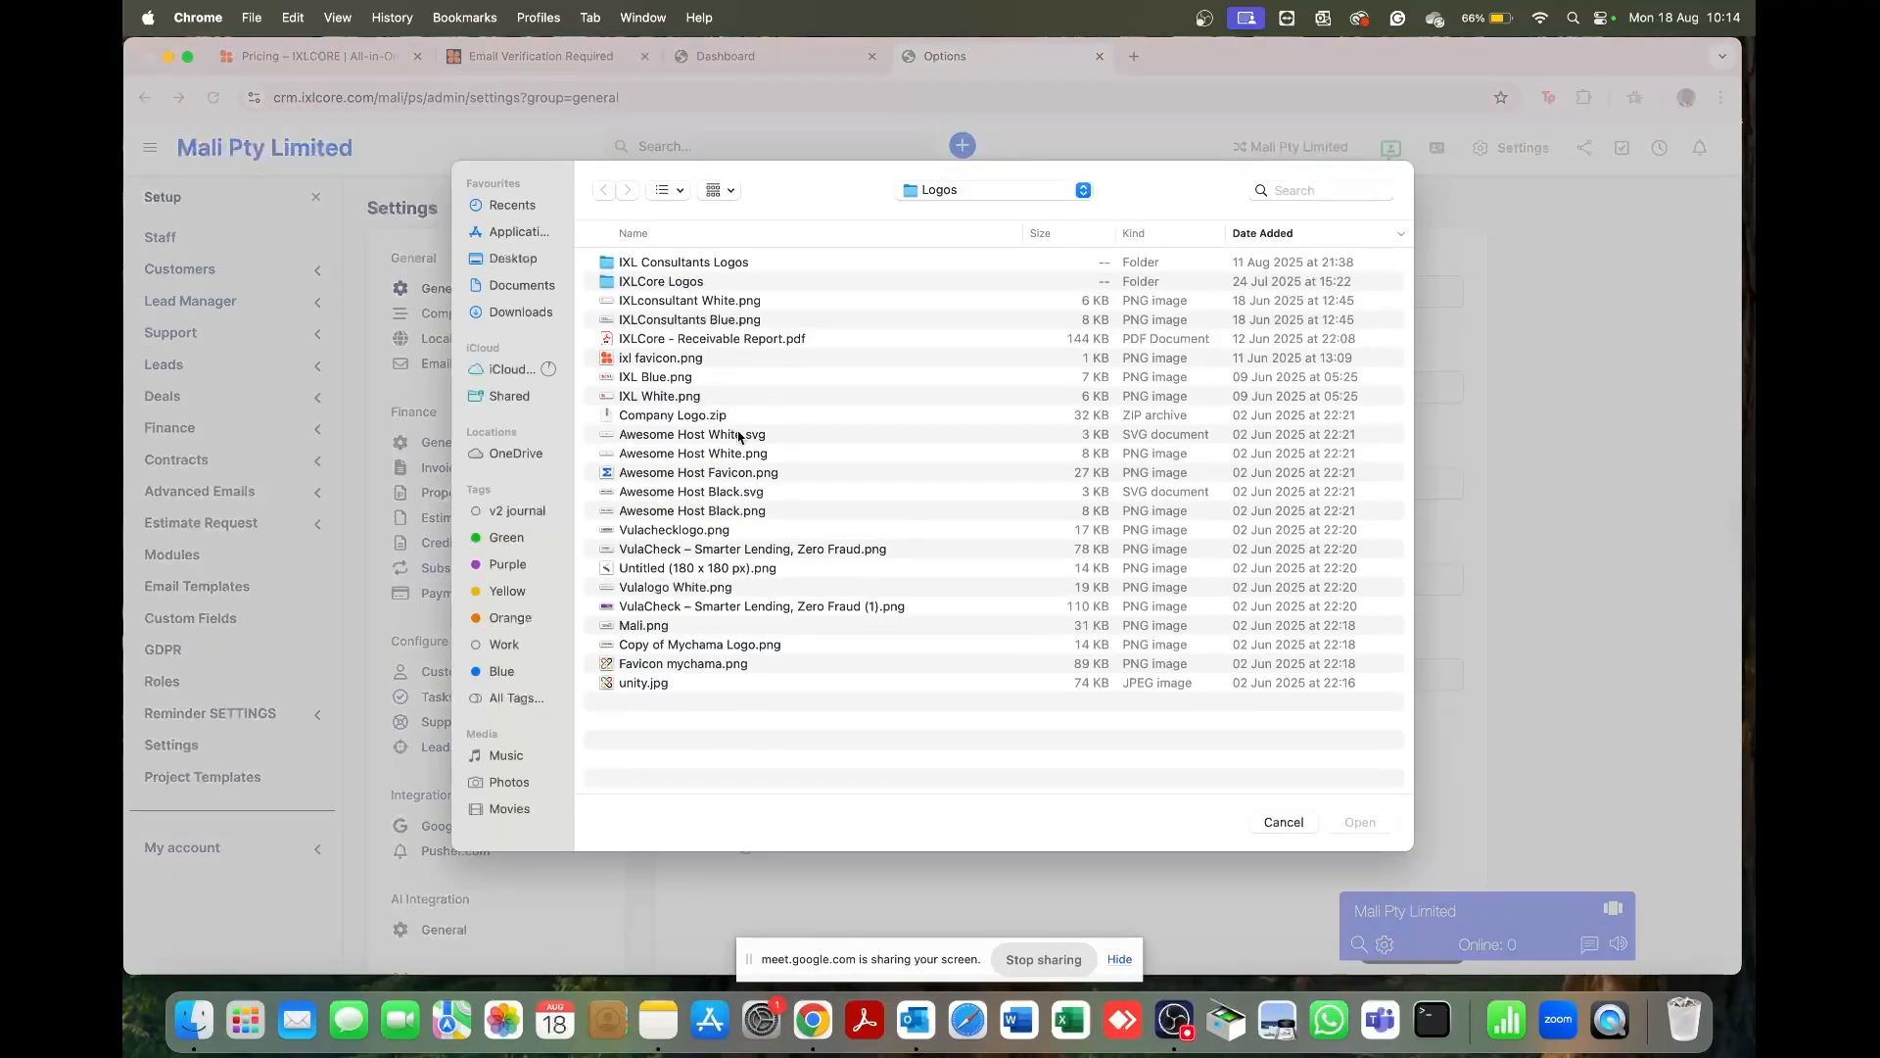
click(662, 631)
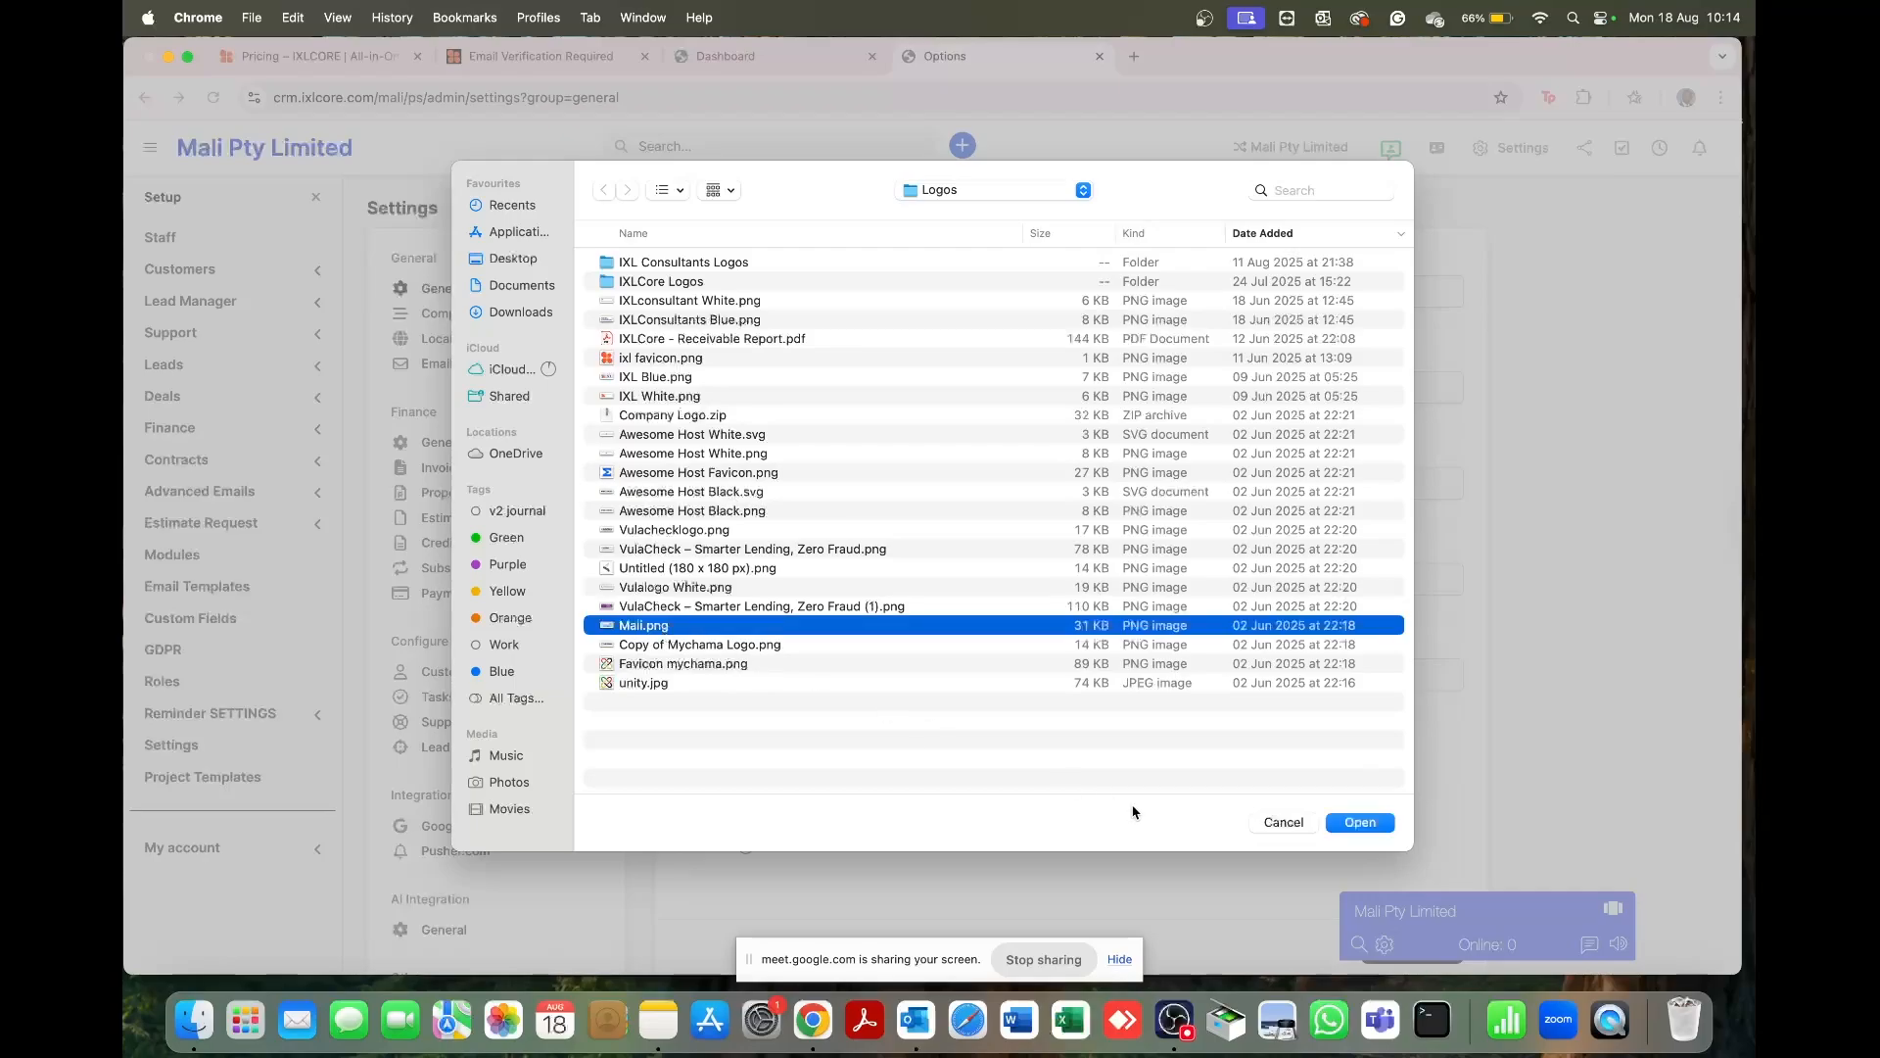
click(1390, 823)
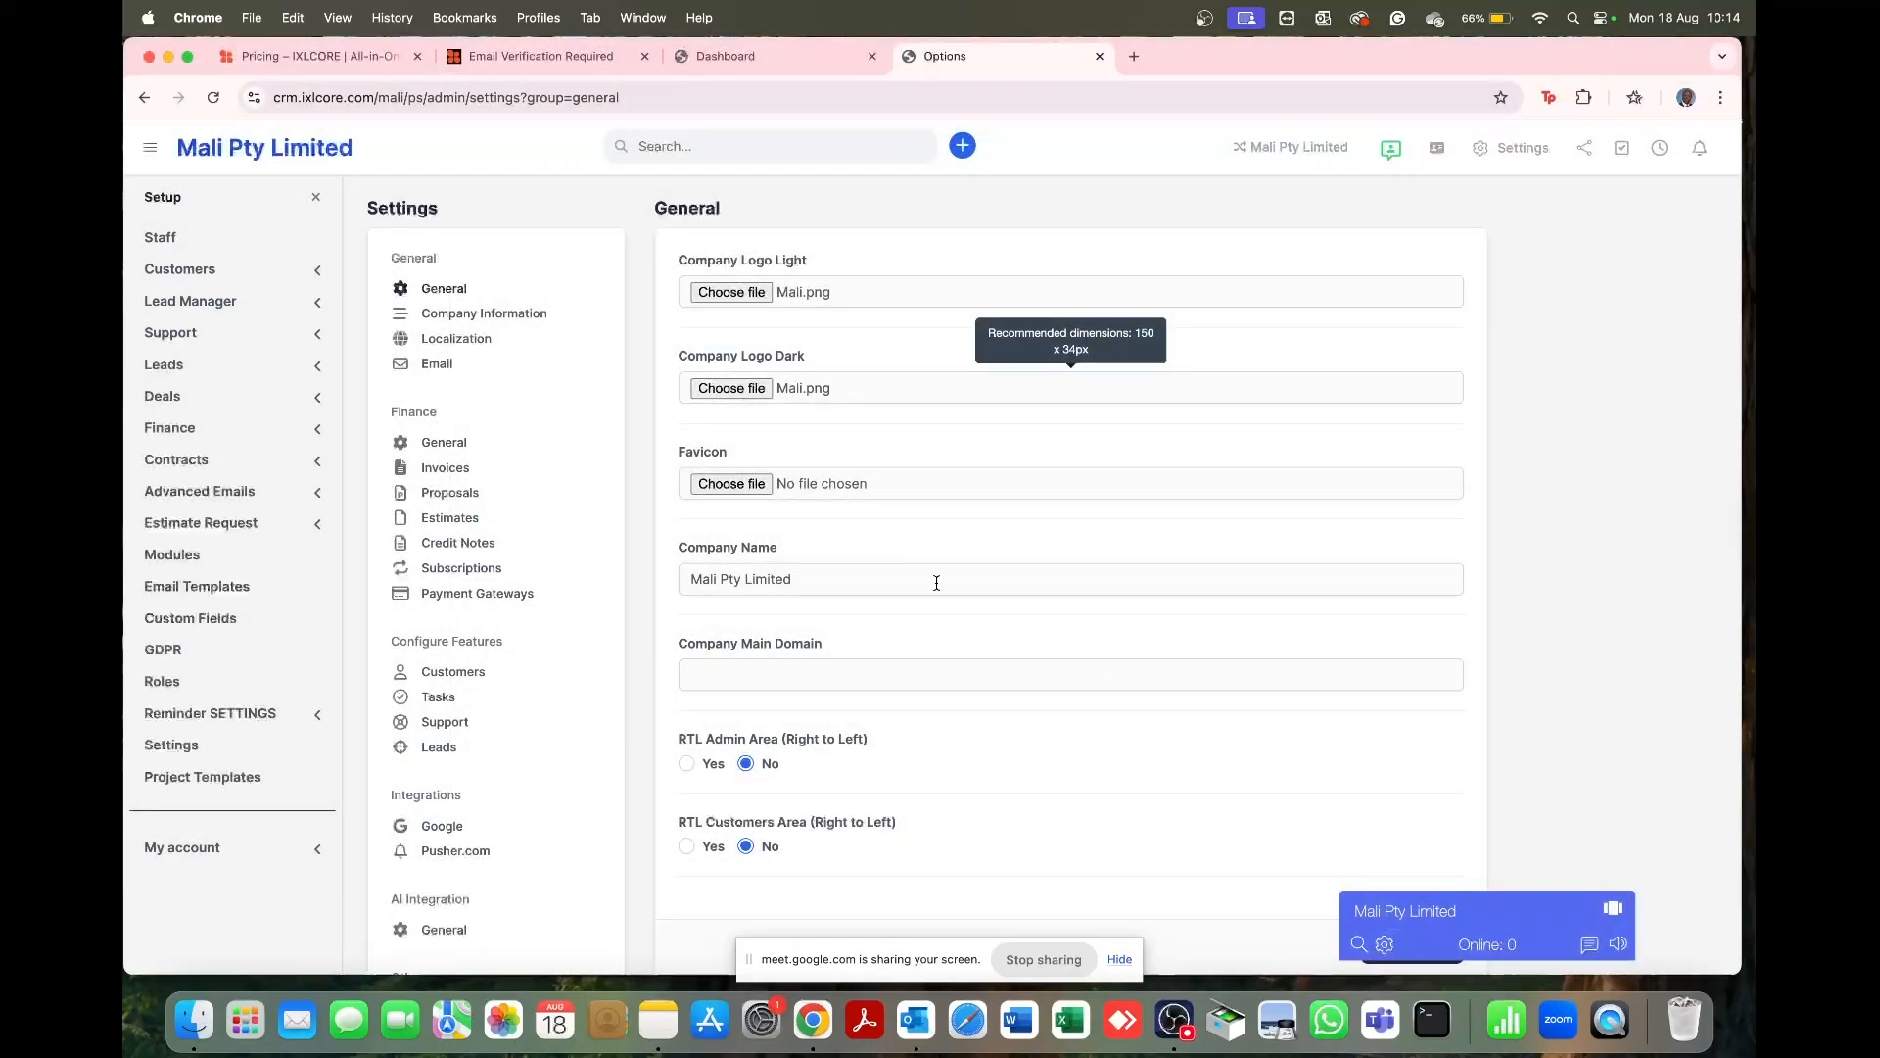
scroll(936, 583, down, 3)
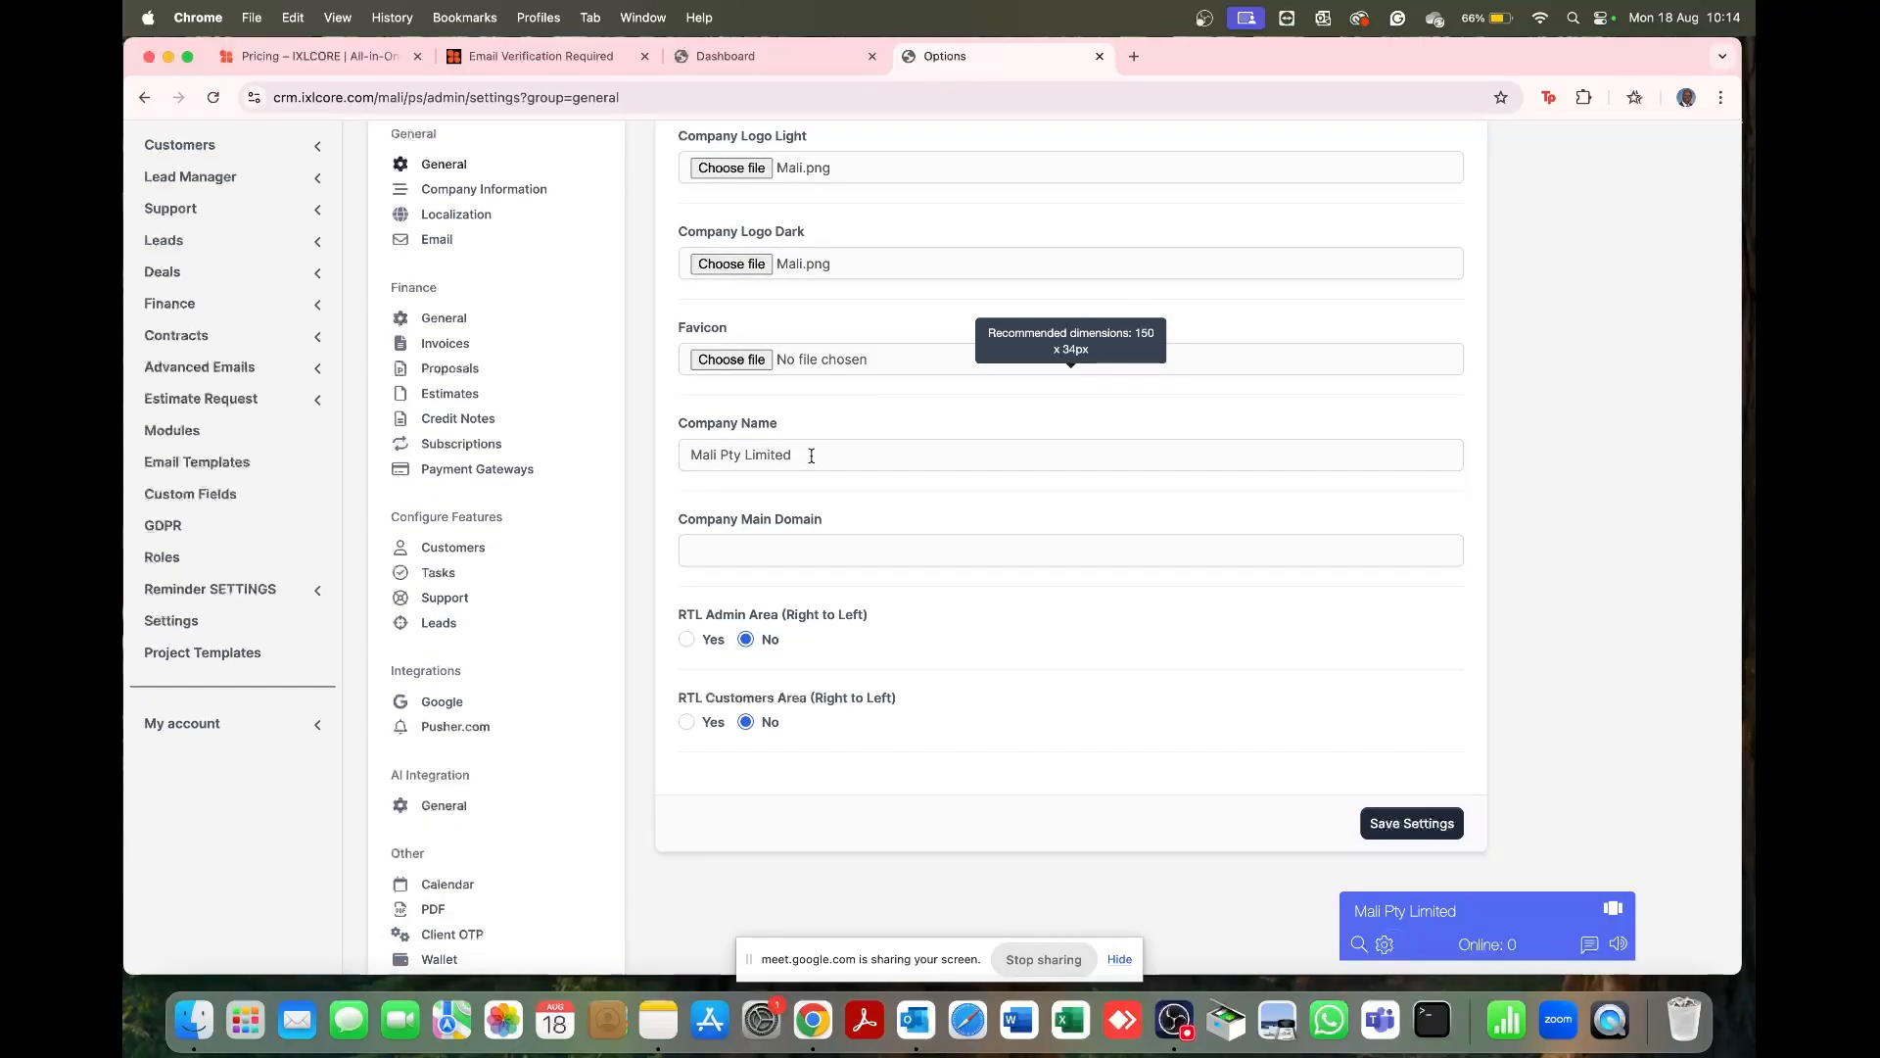
scroll(960, 558, down, 5)
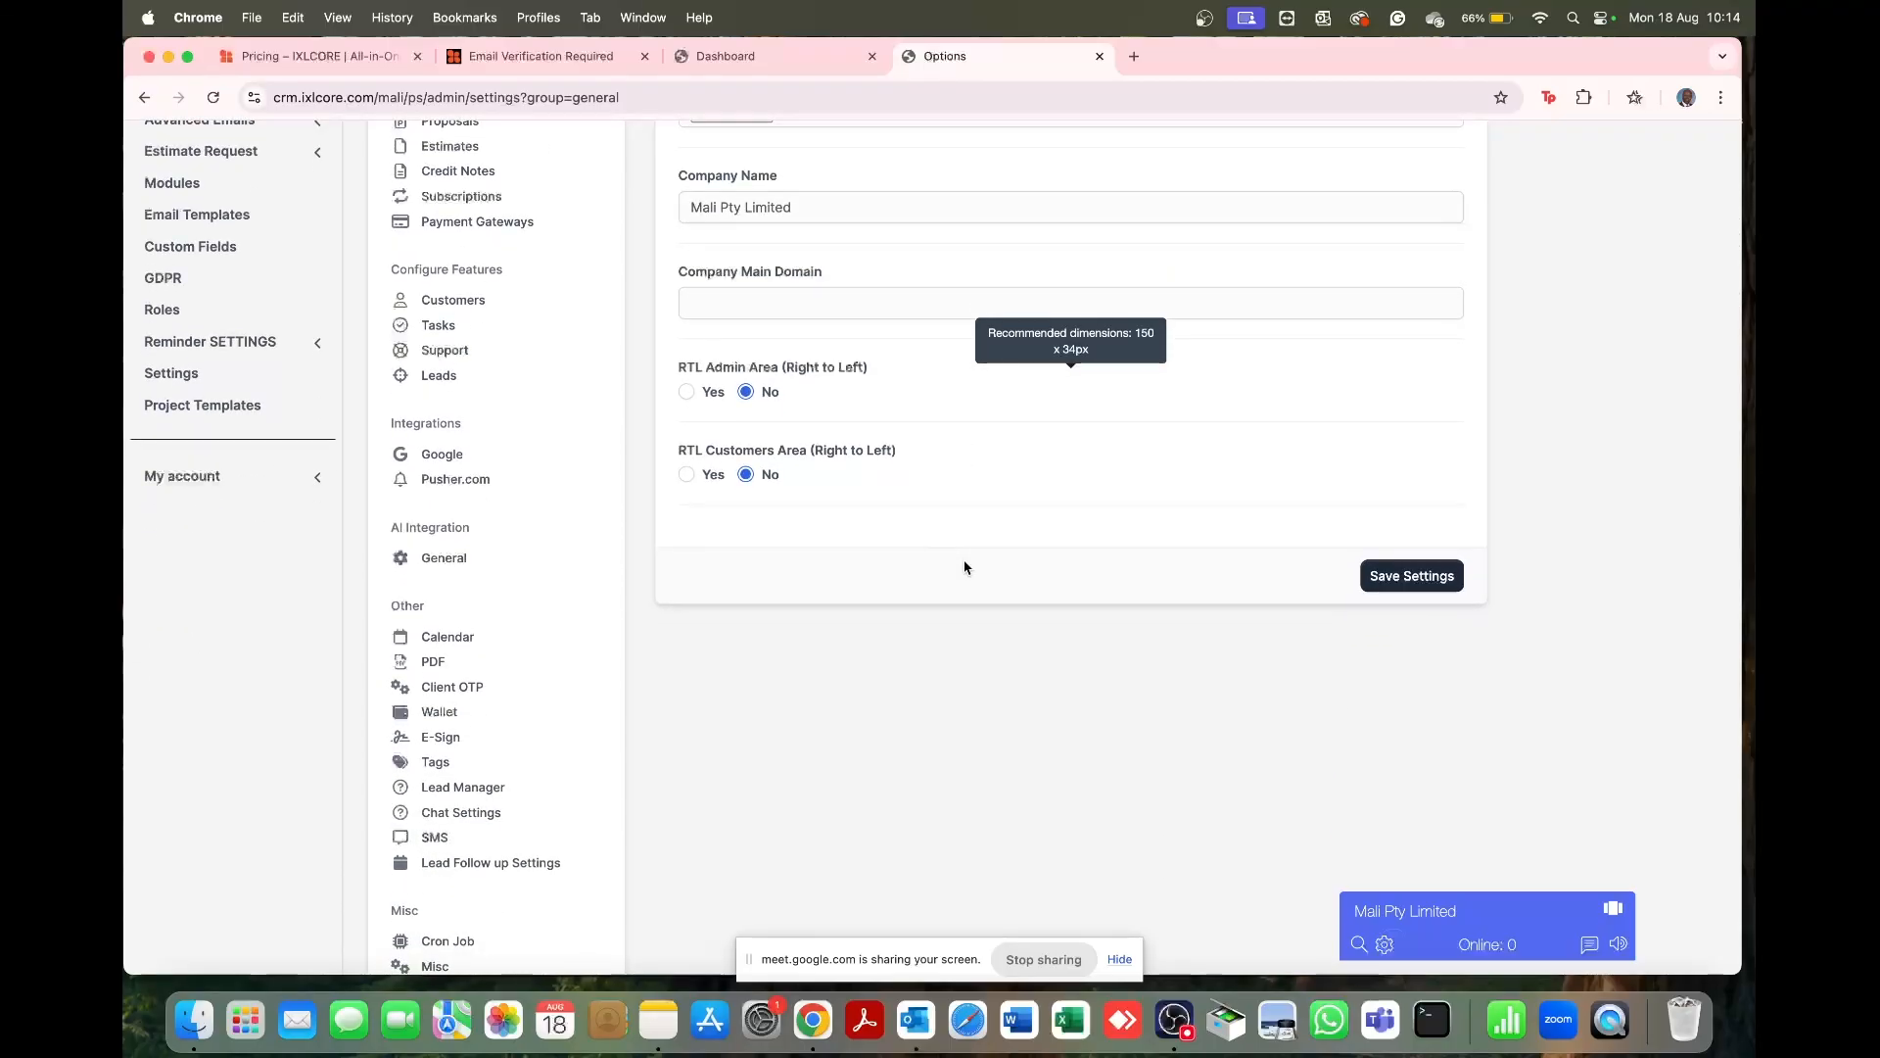
click(1391, 579)
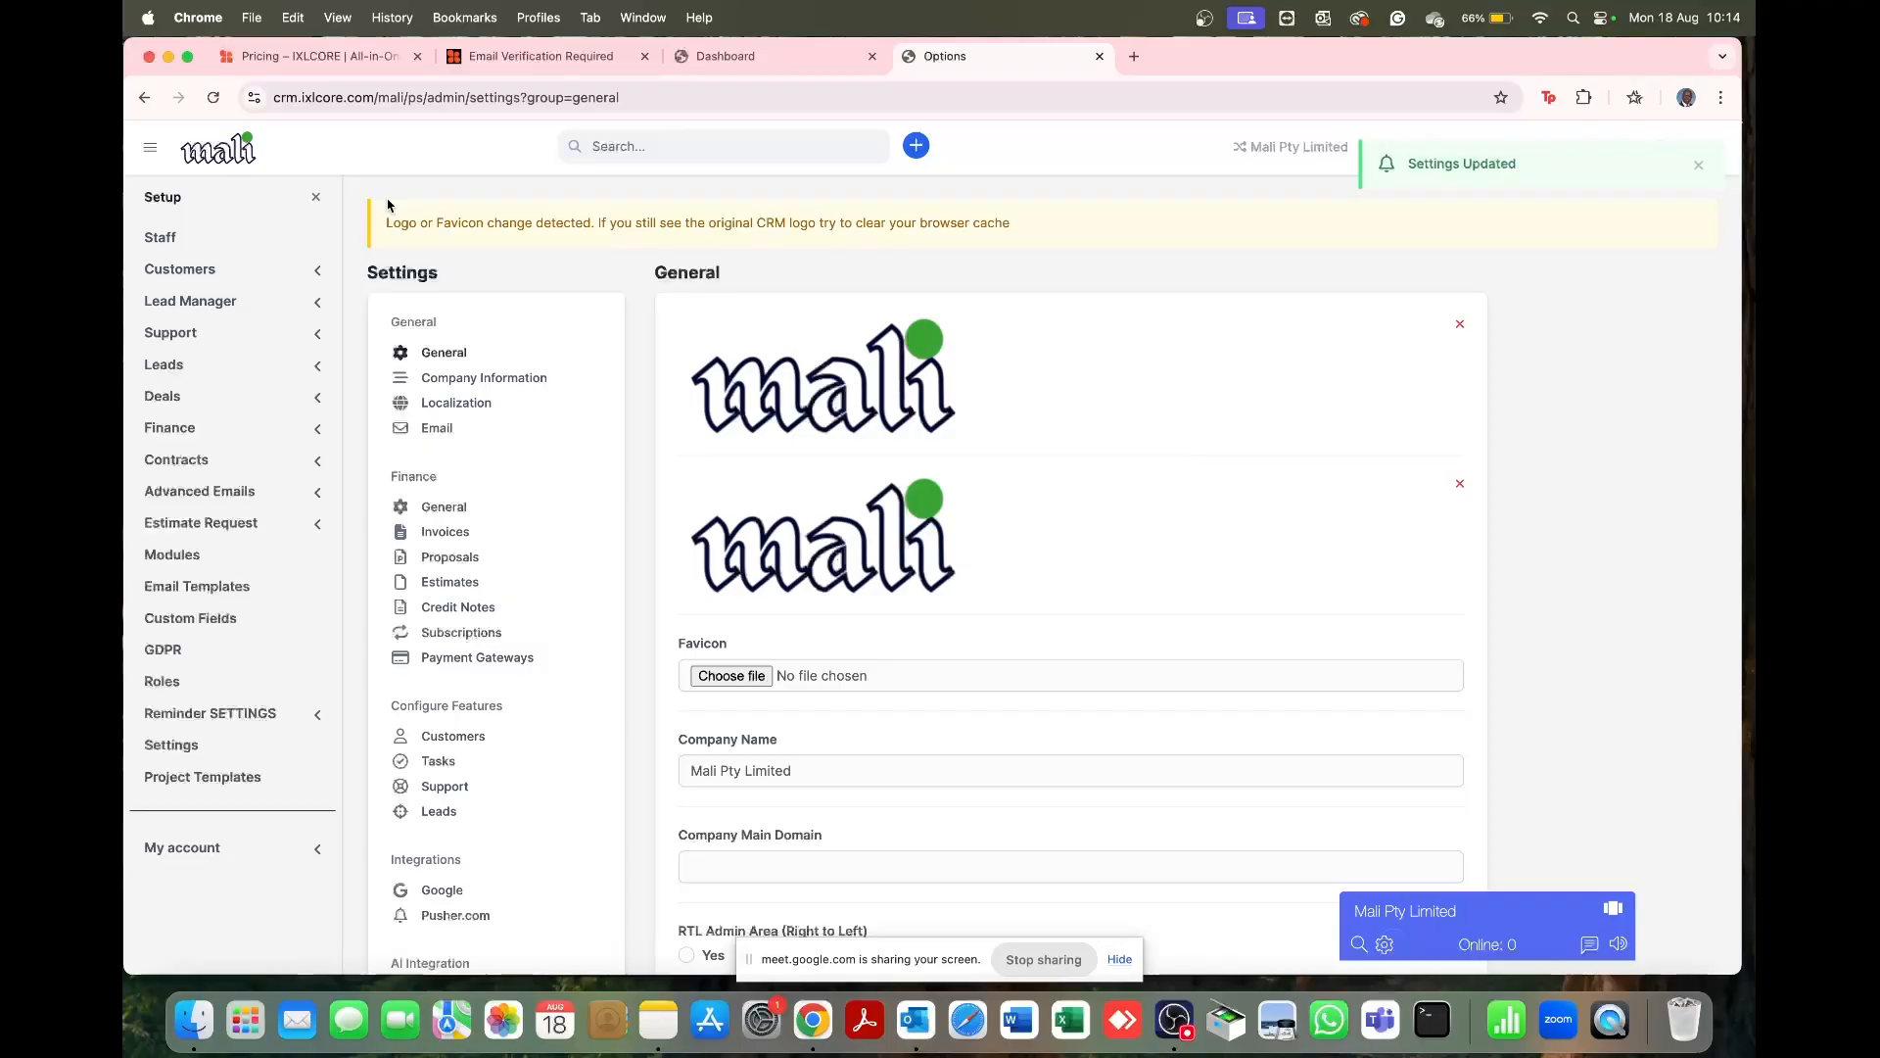
Step: Dismiss the Settings Updated toast and go to the Company Information settings page
drag(264, 158, 191, 148)
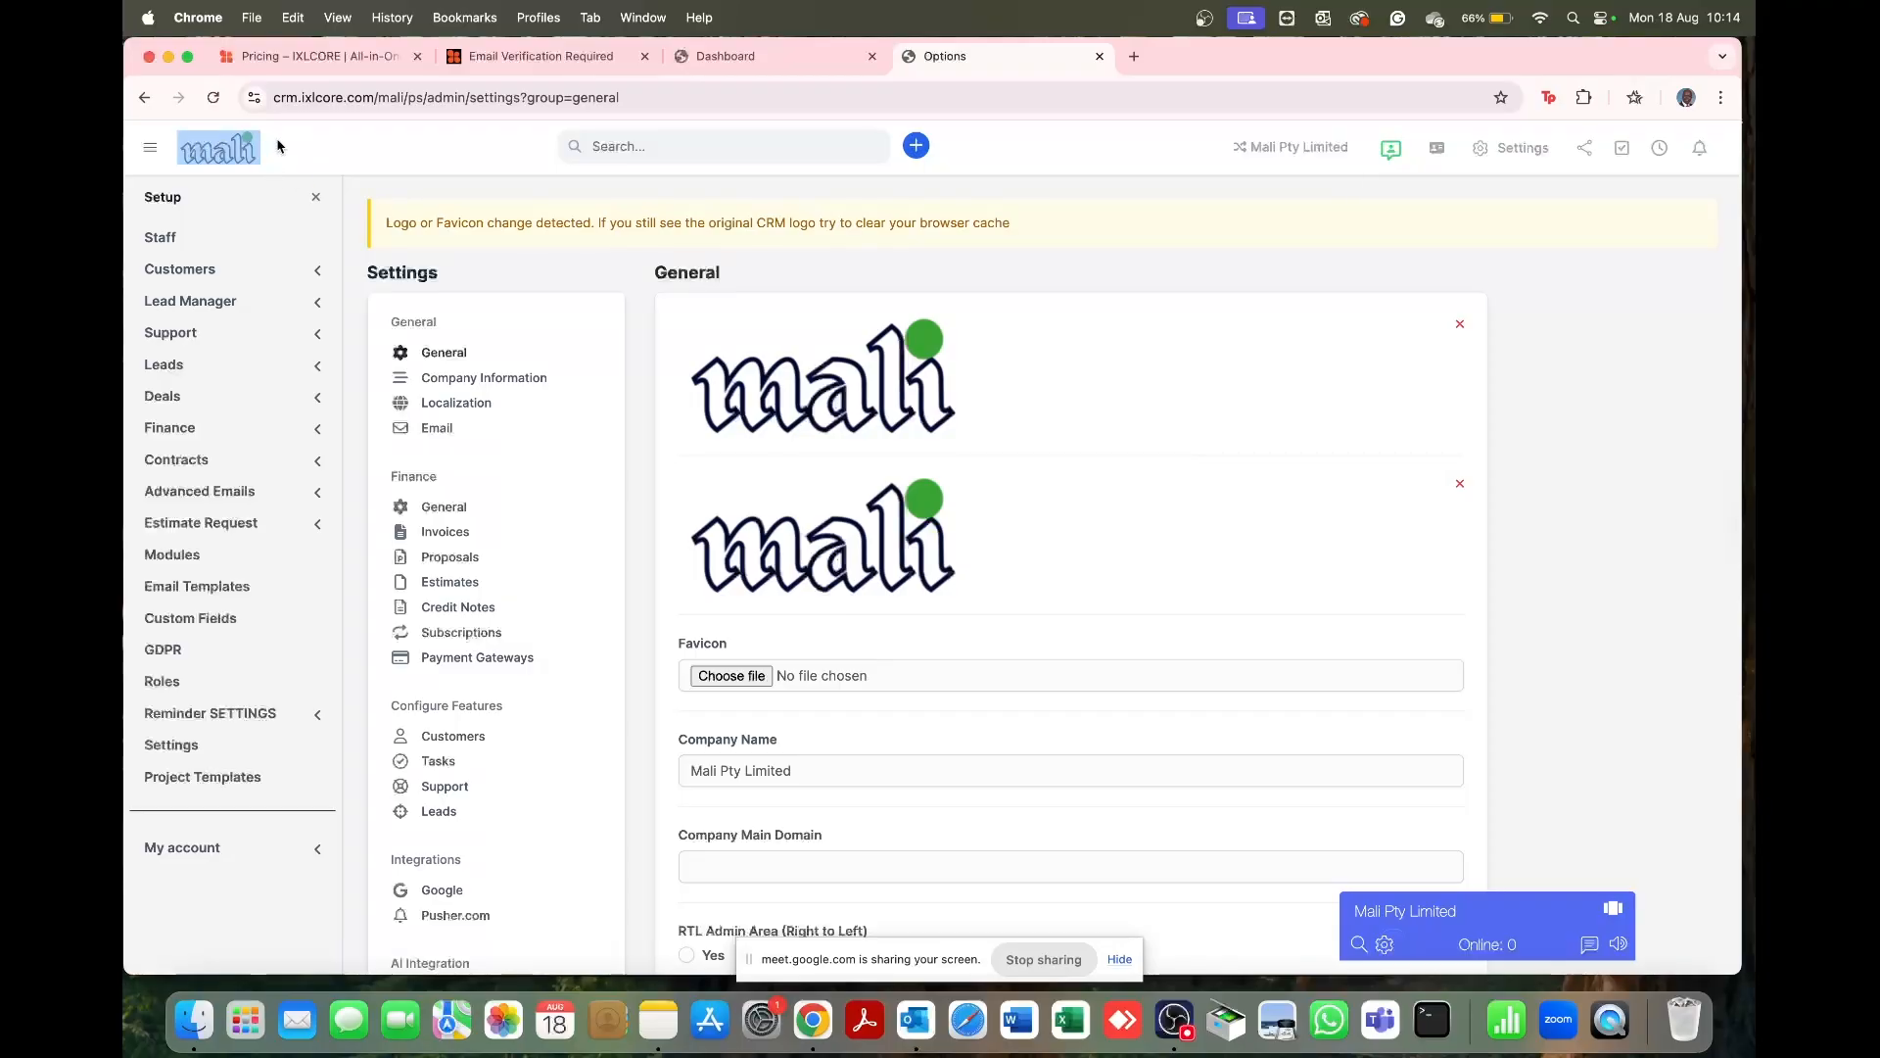
click(321, 147)
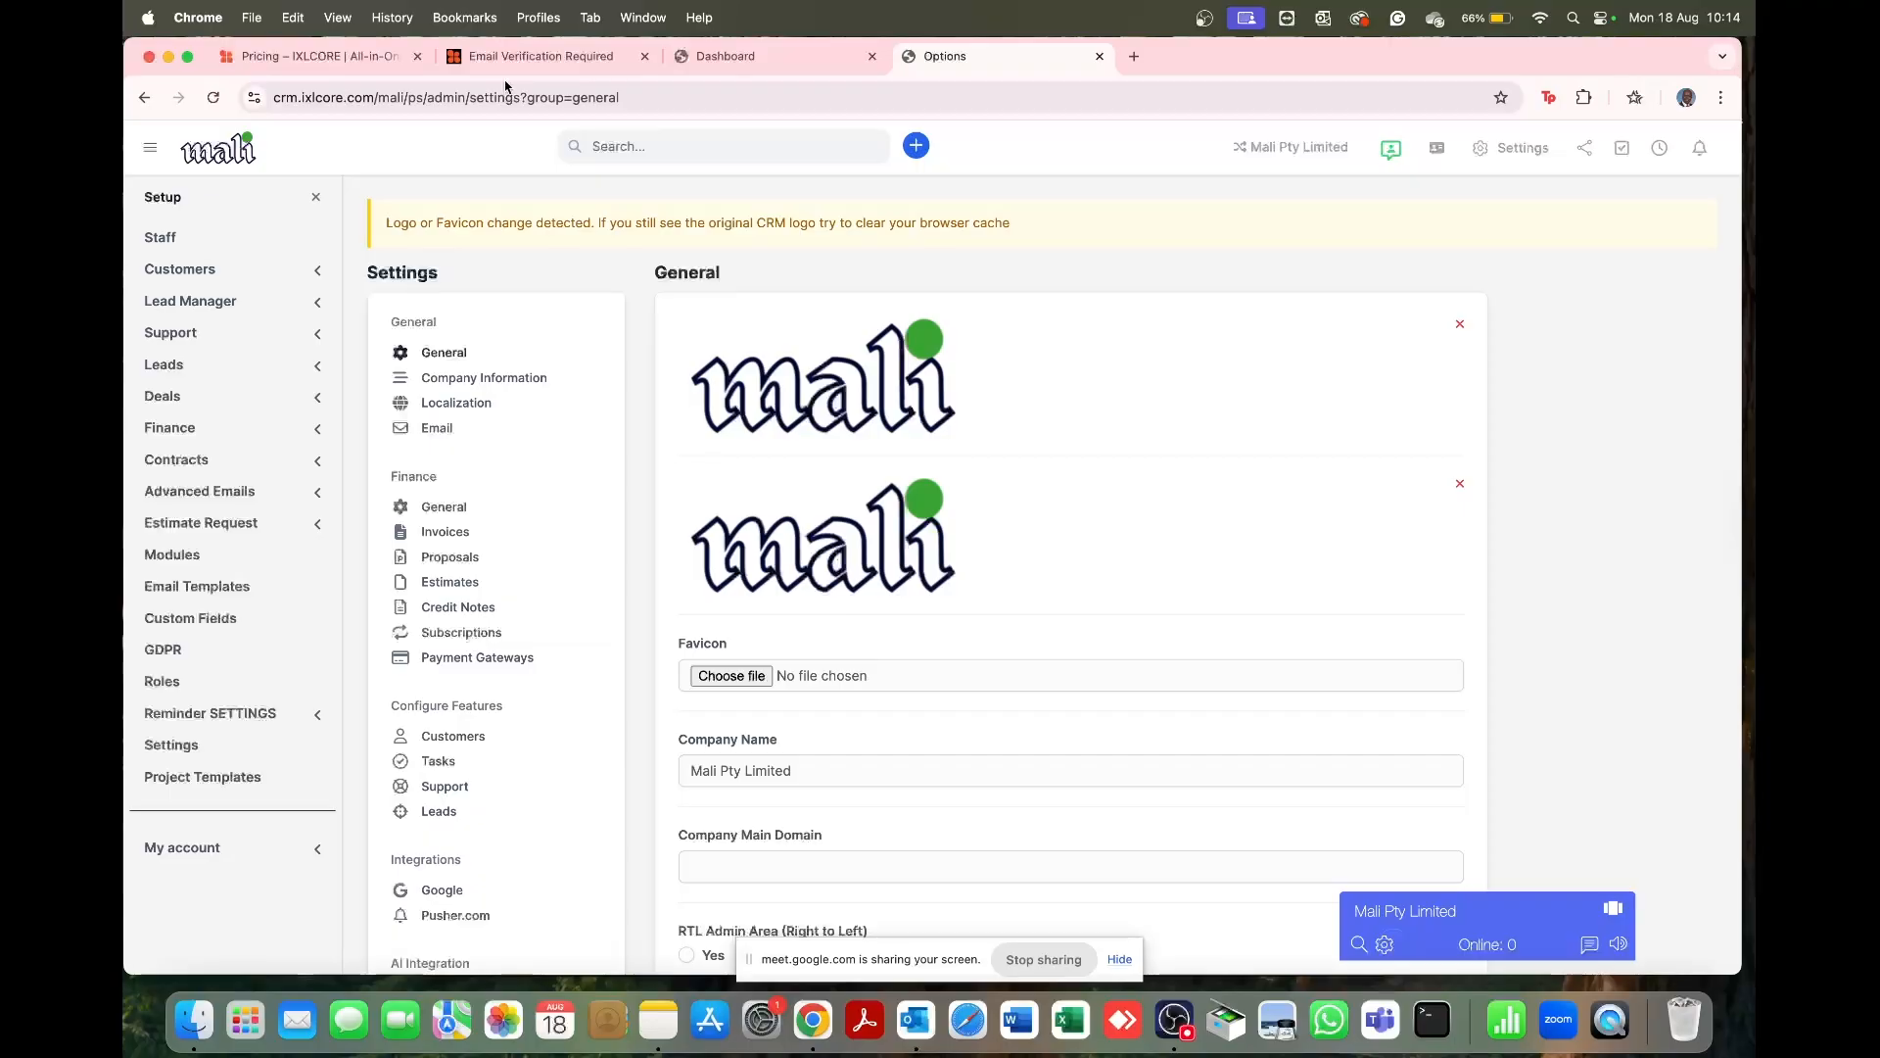
click(504, 379)
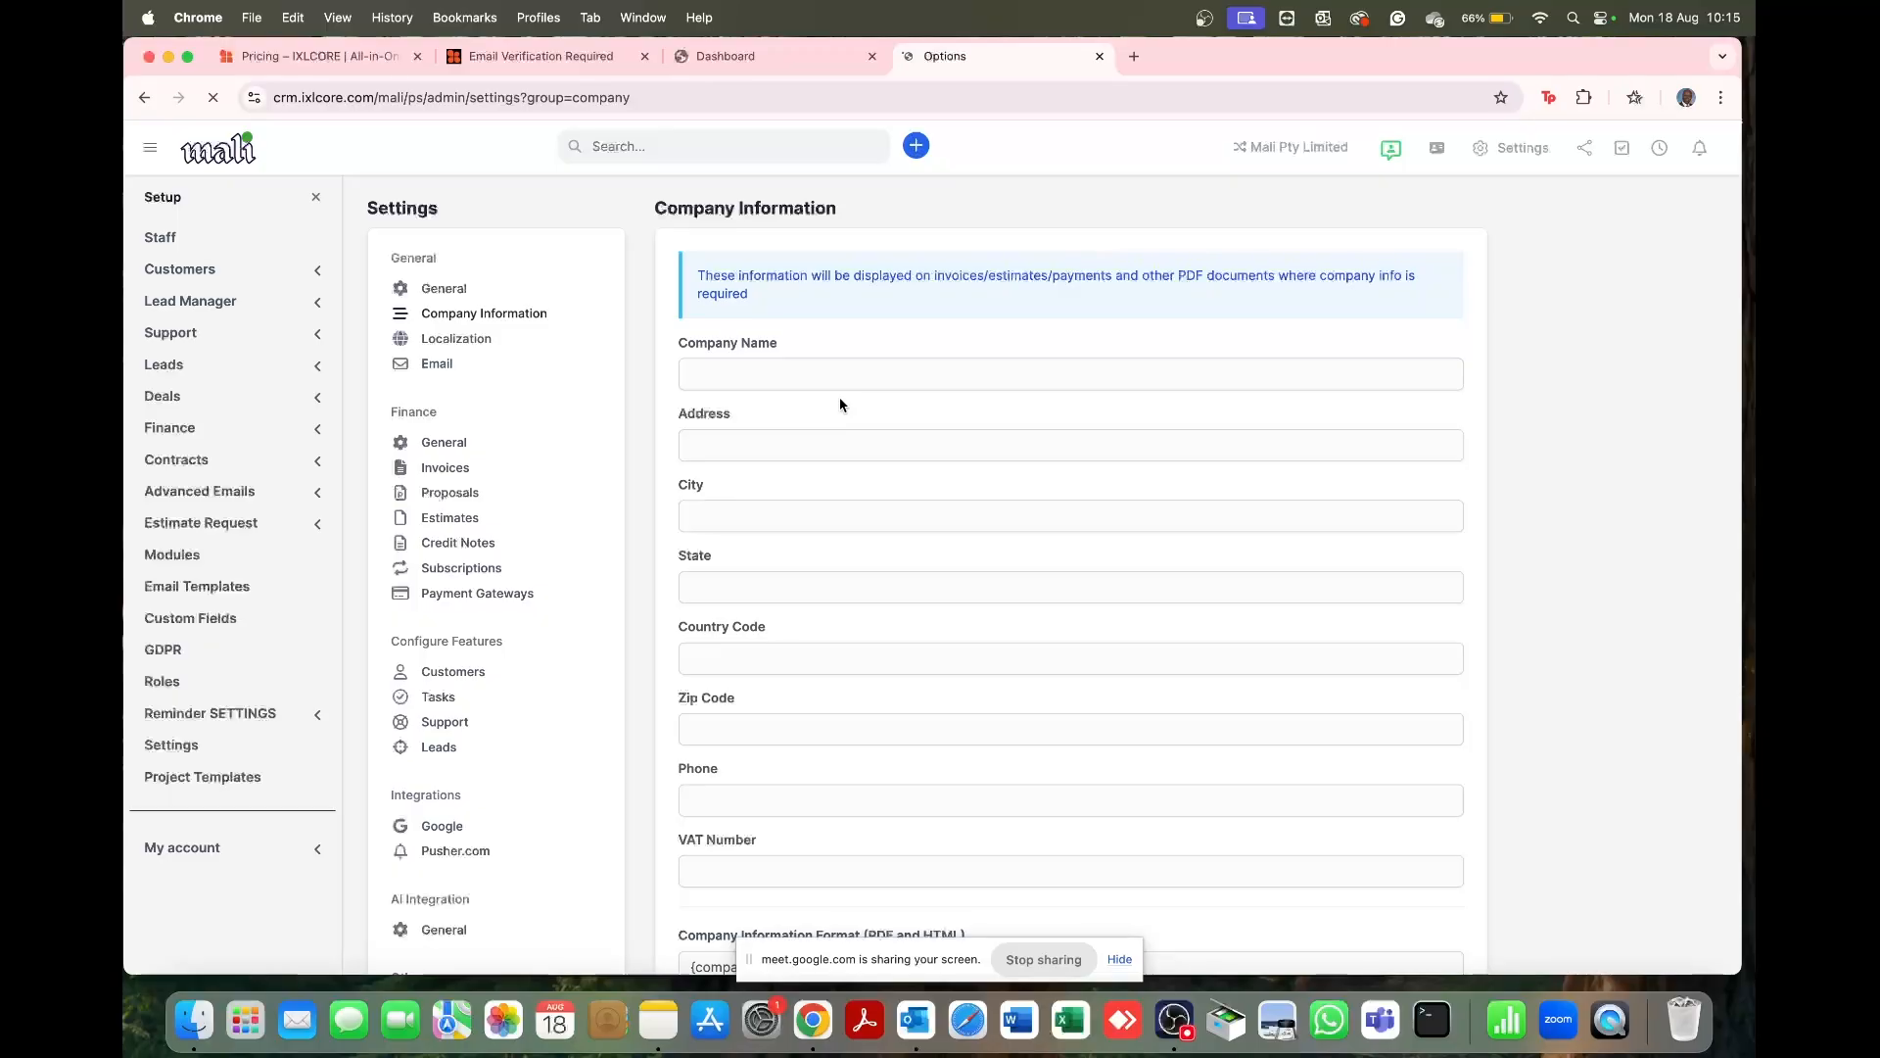
Step: Enter the company name 'Mali Pty Limited' and the company's street address
triple_click(719, 278)
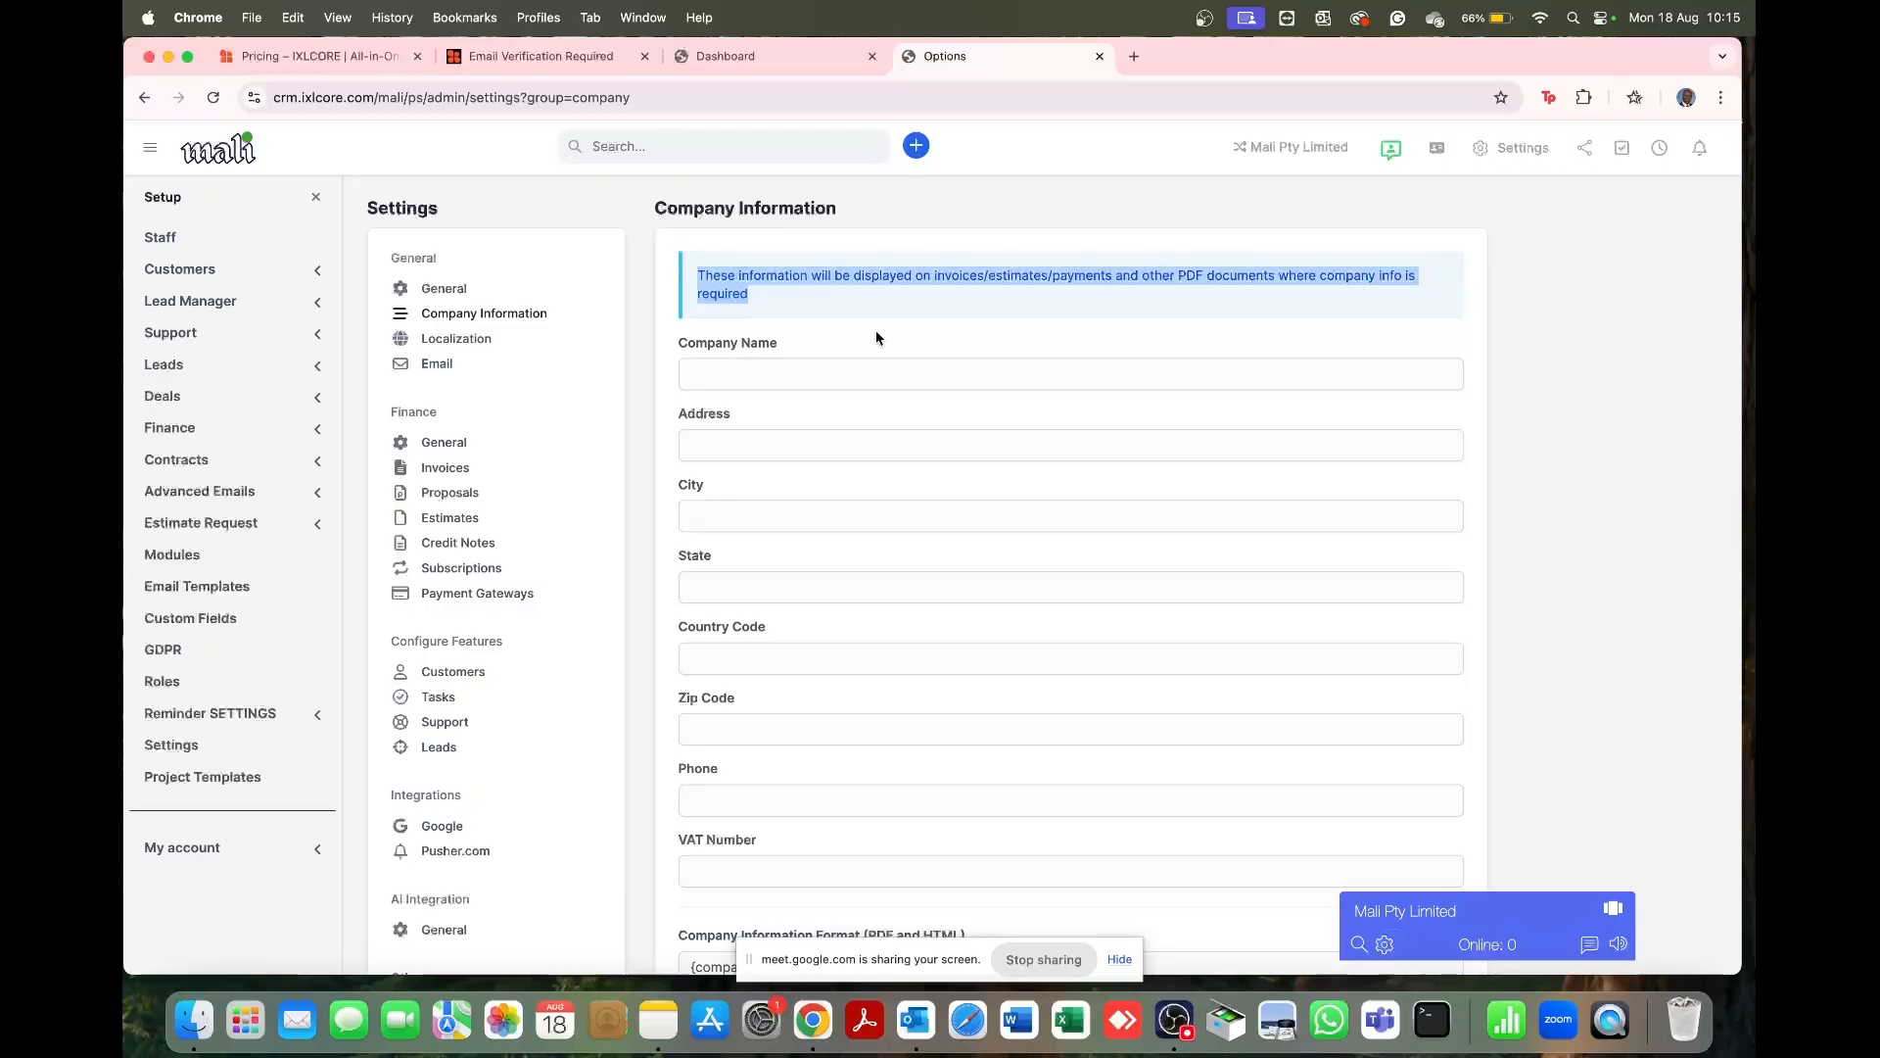
click(746, 373)
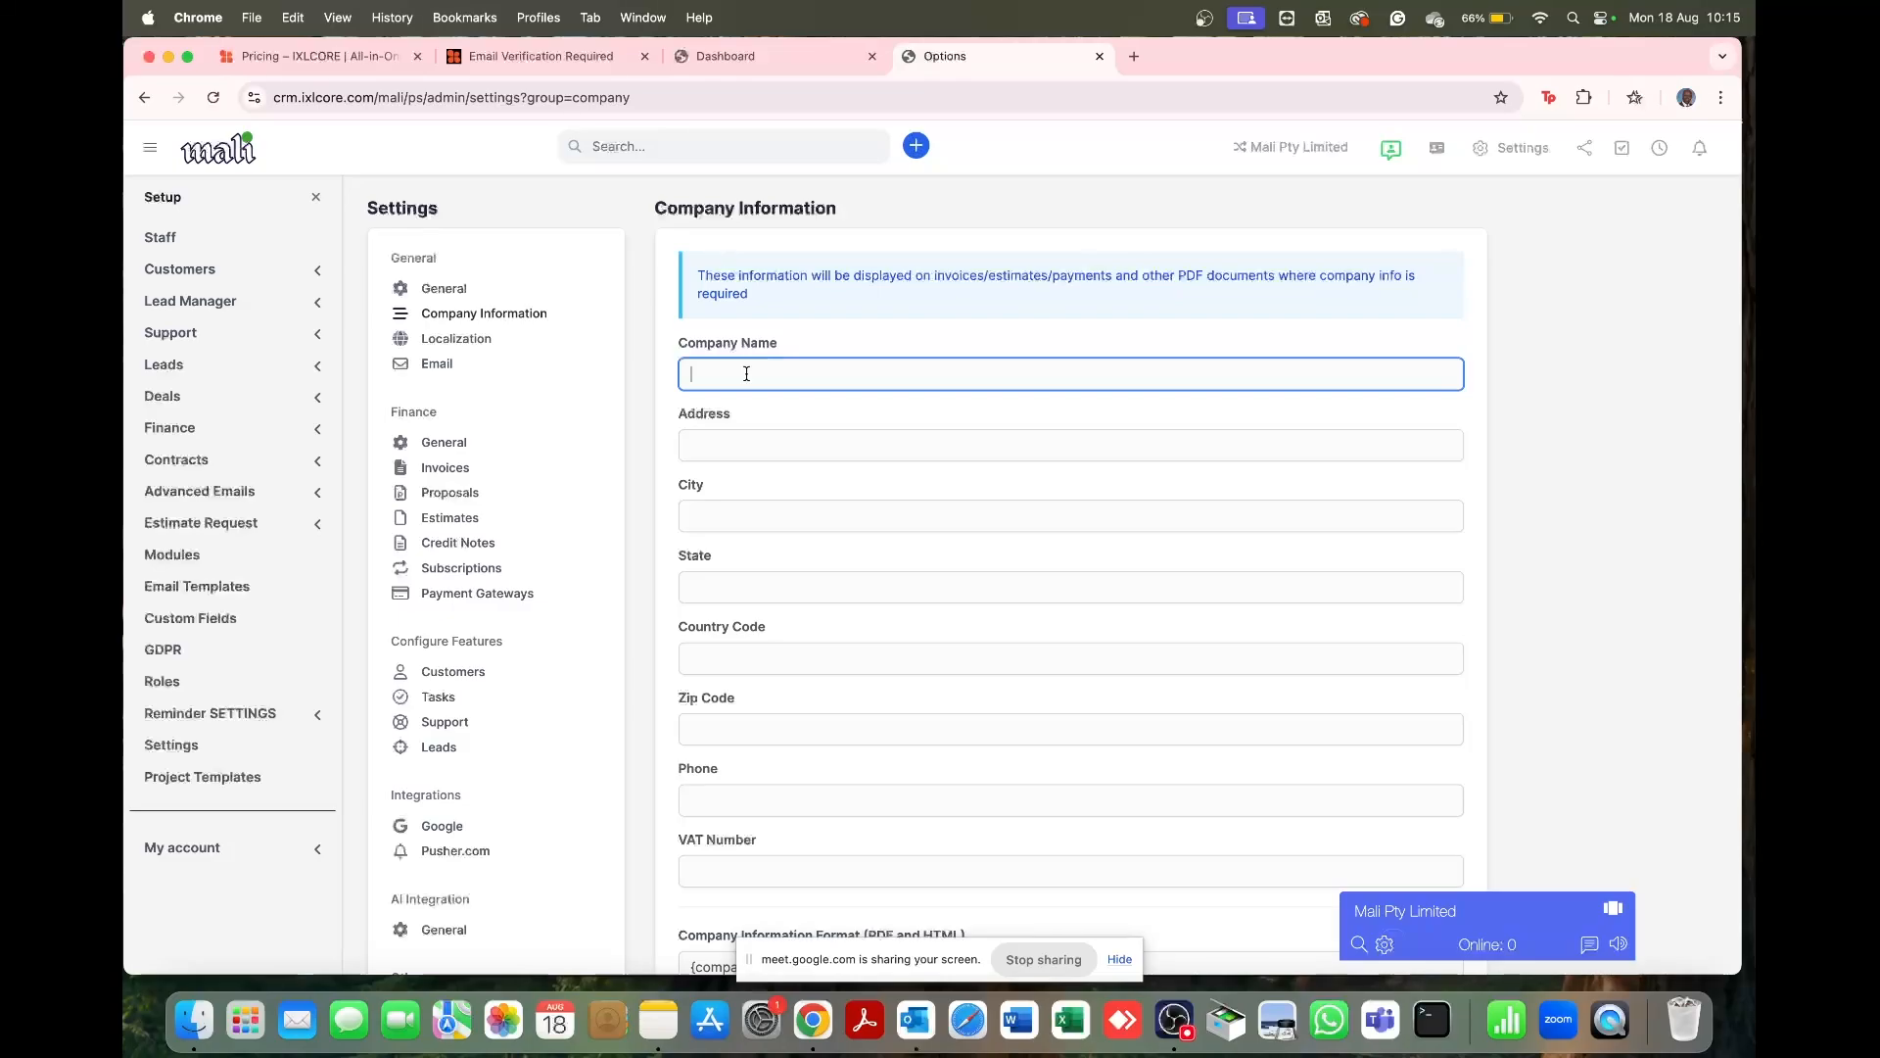
text(Mai)
key(BackSpace)
text(li Pty Limited)
click(773, 443)
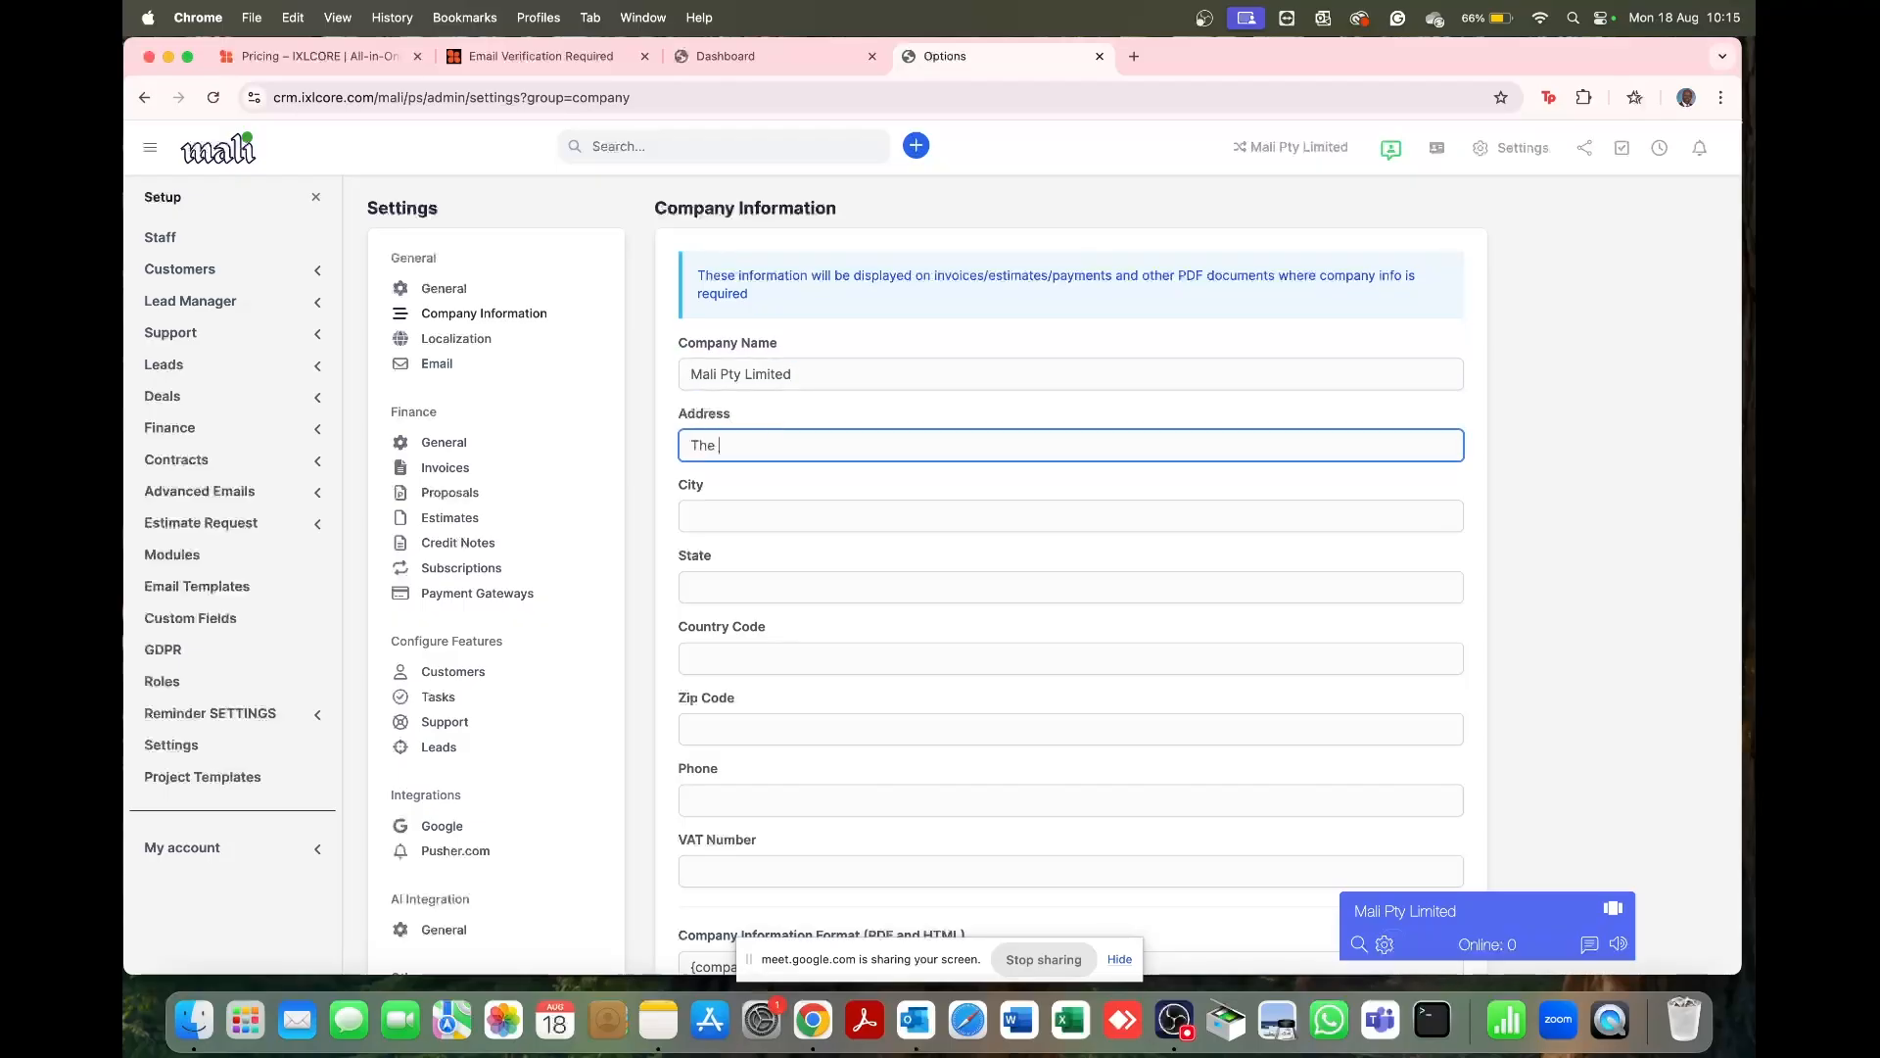
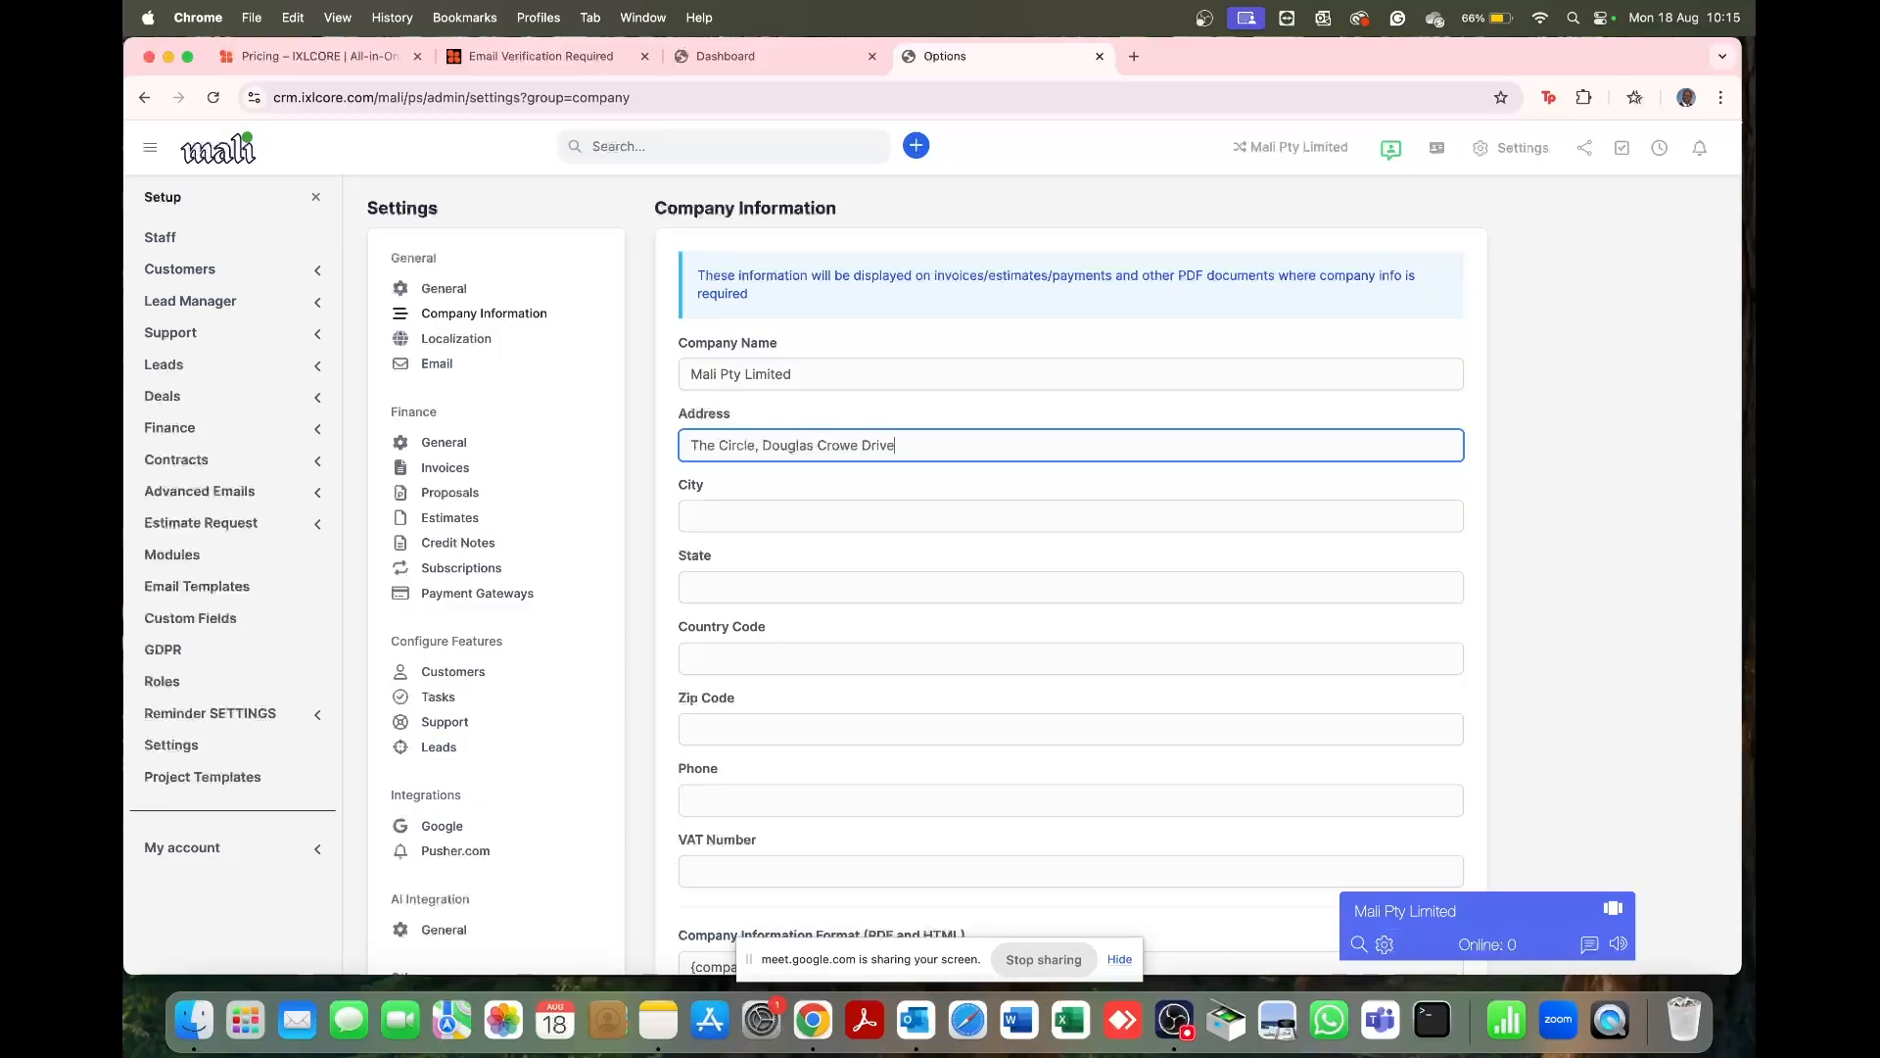
Step: Fill in city Durban, state Kwazulu Natal, country code SA, zip 4420 and the company phone number
key(Tab)
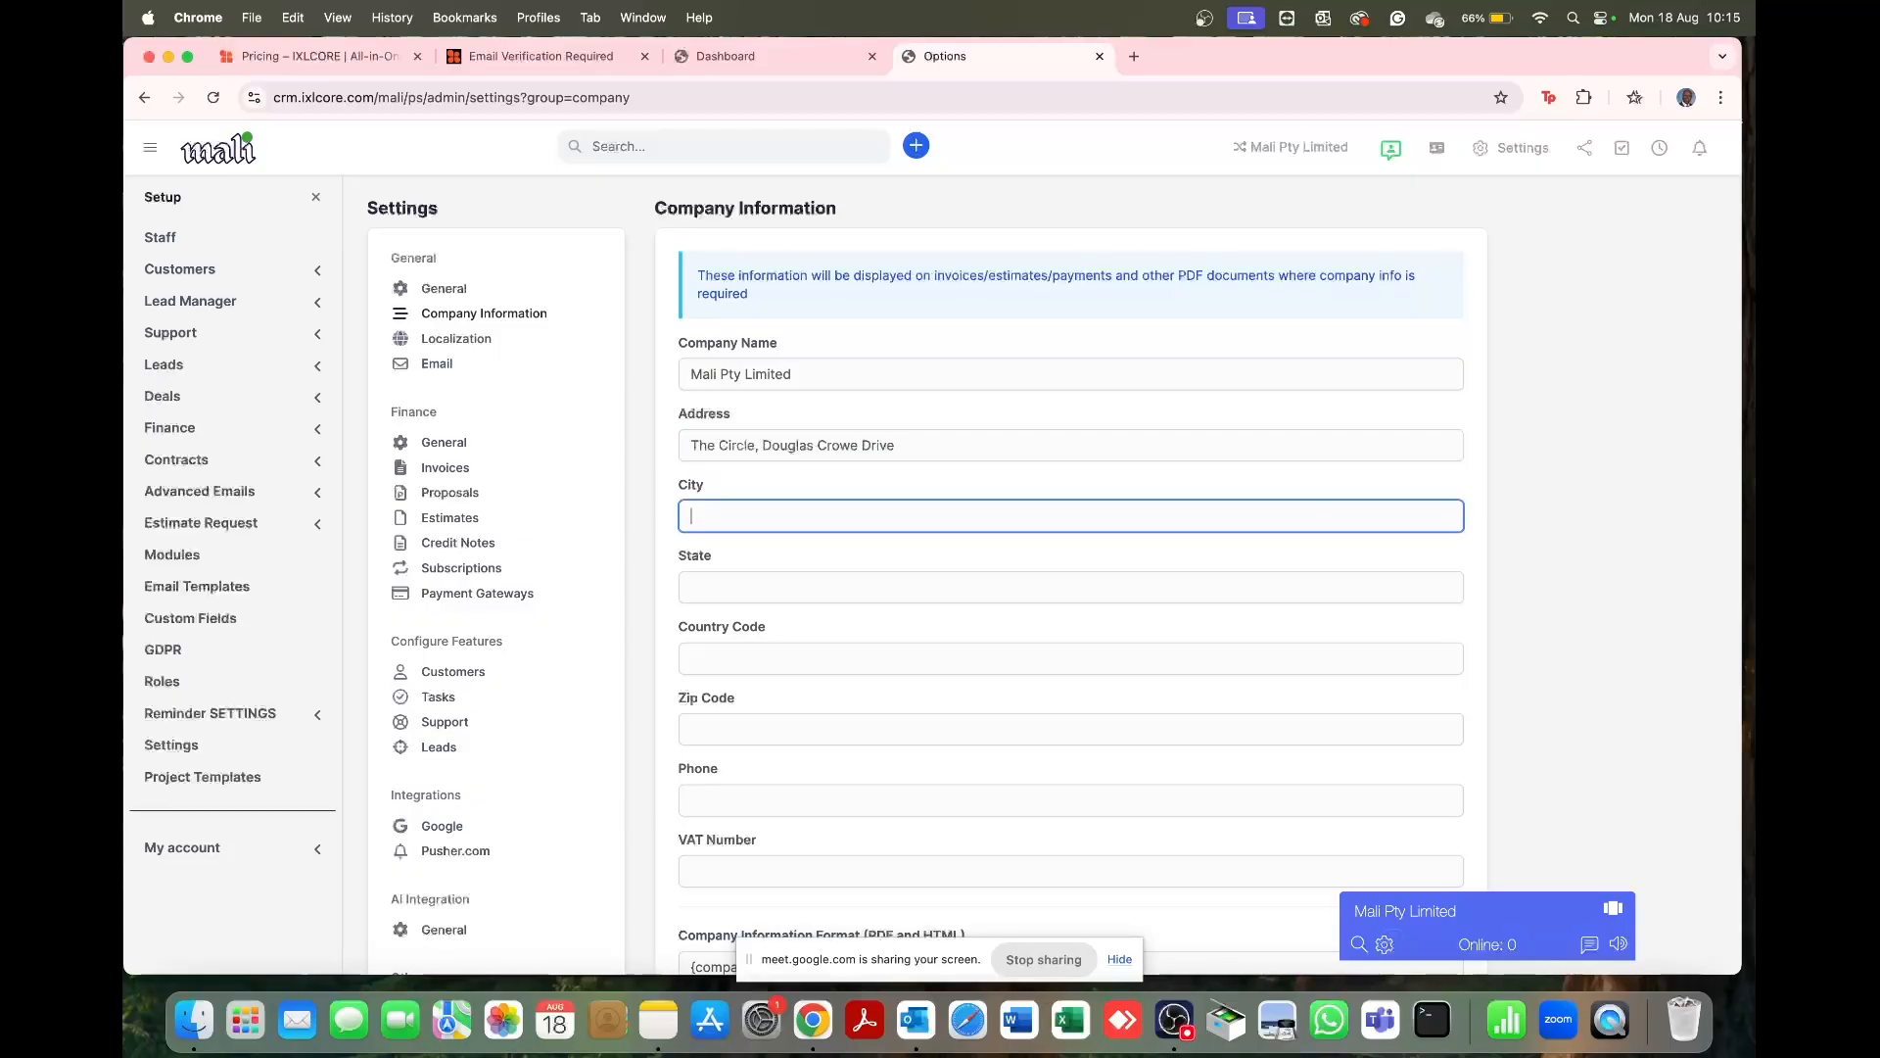
text(Durban)
key(Tab)
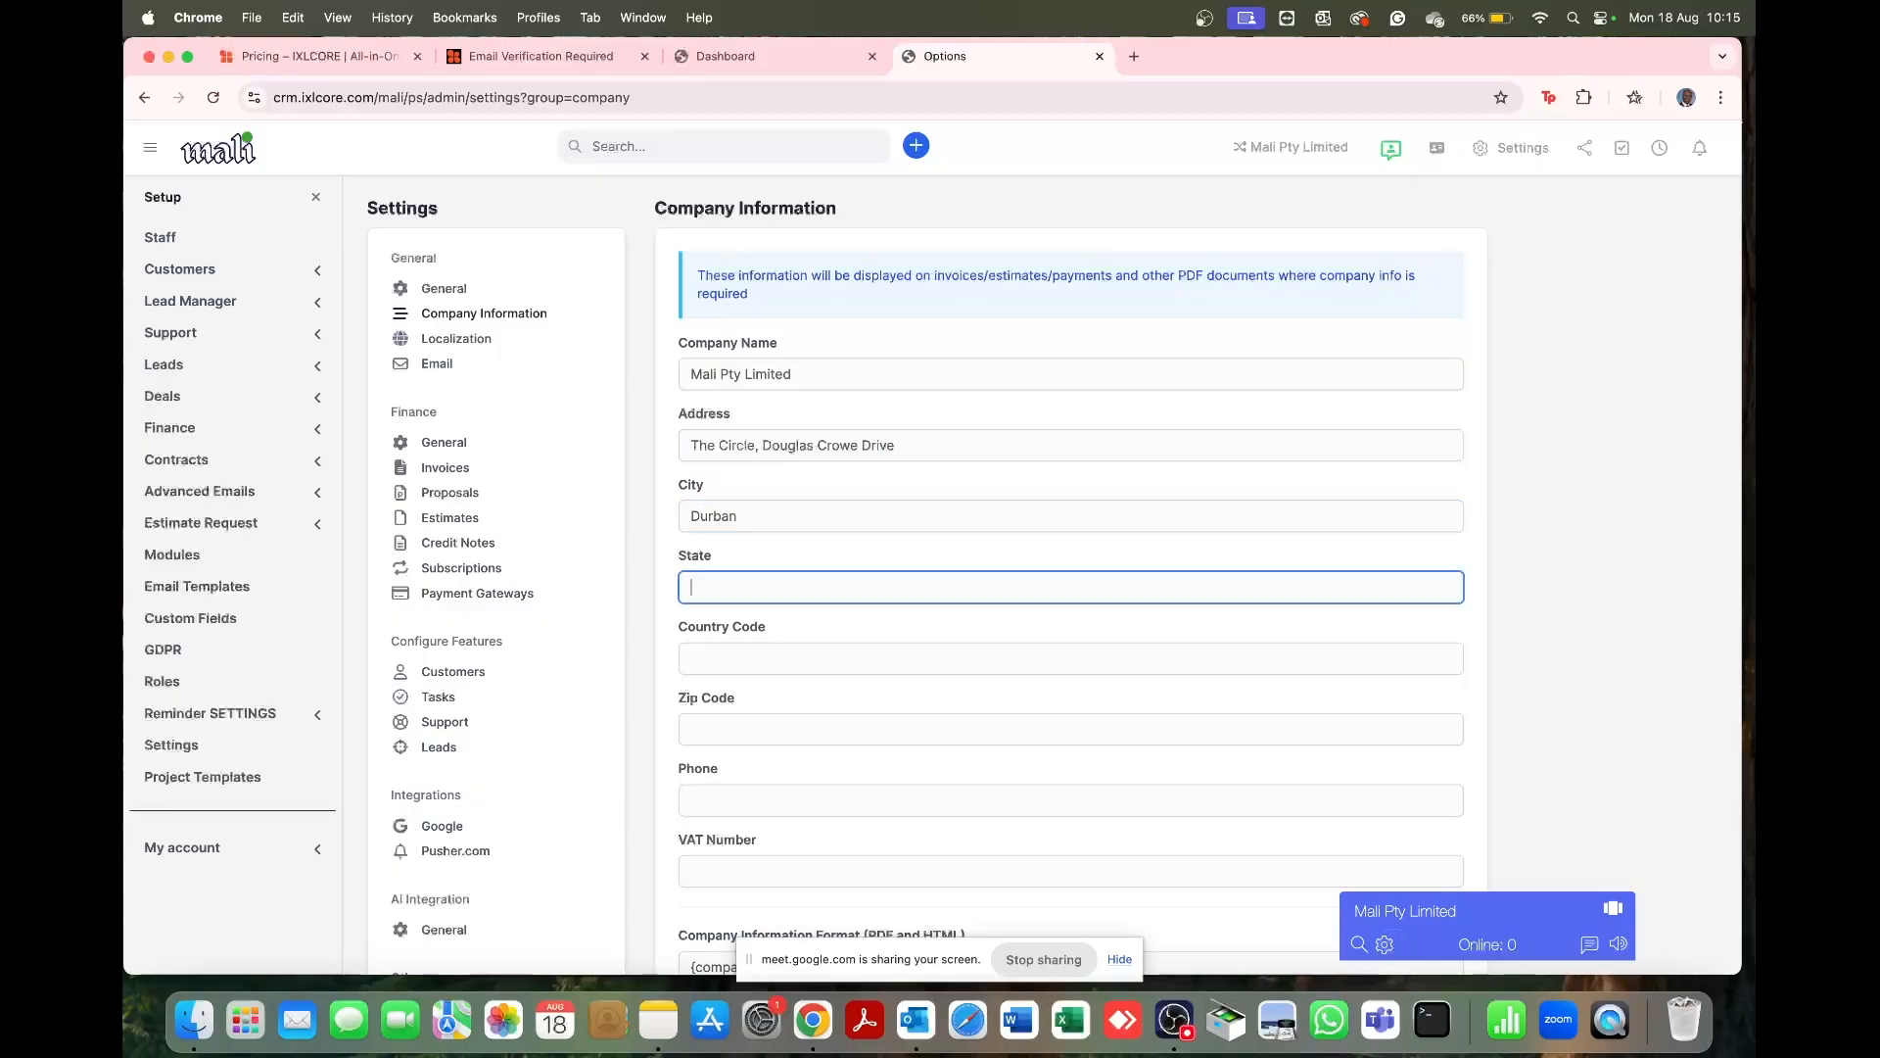
text(Kwazulu Natal)
key(Tab)
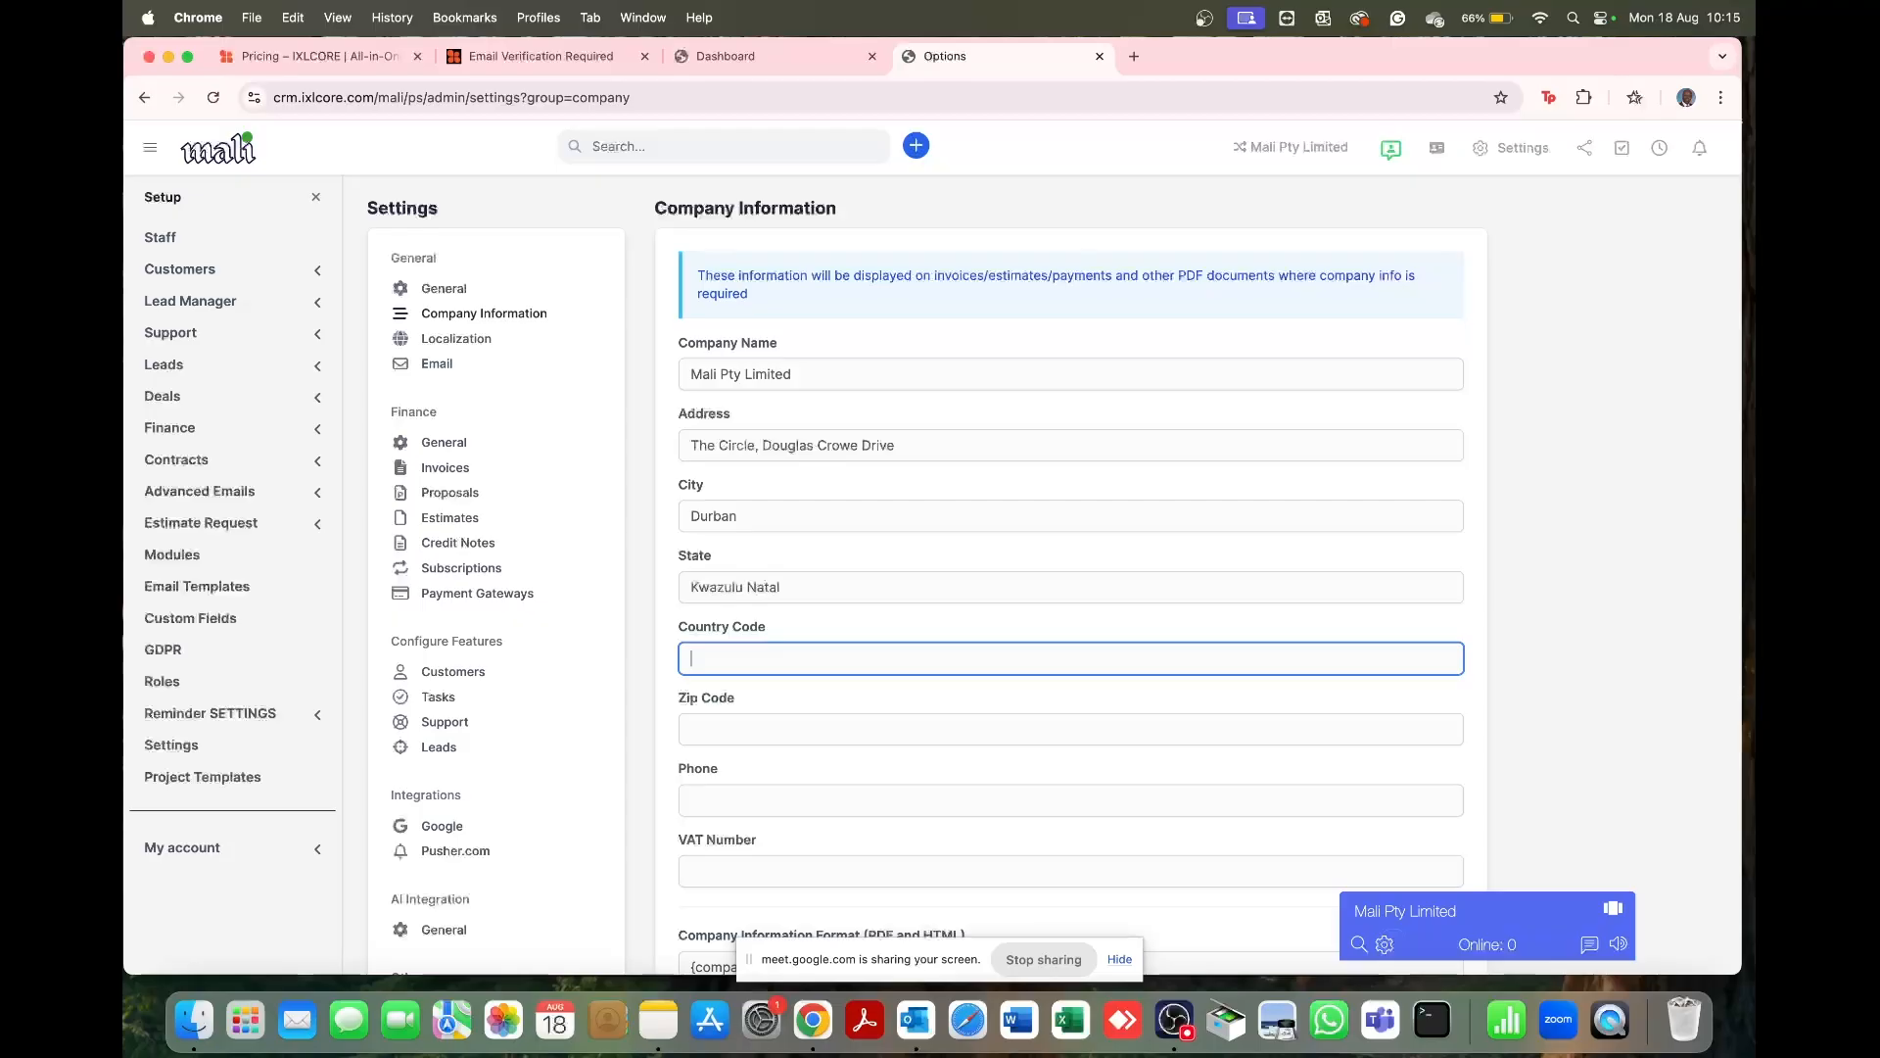
text(SA)
click(762, 737)
text(4420)
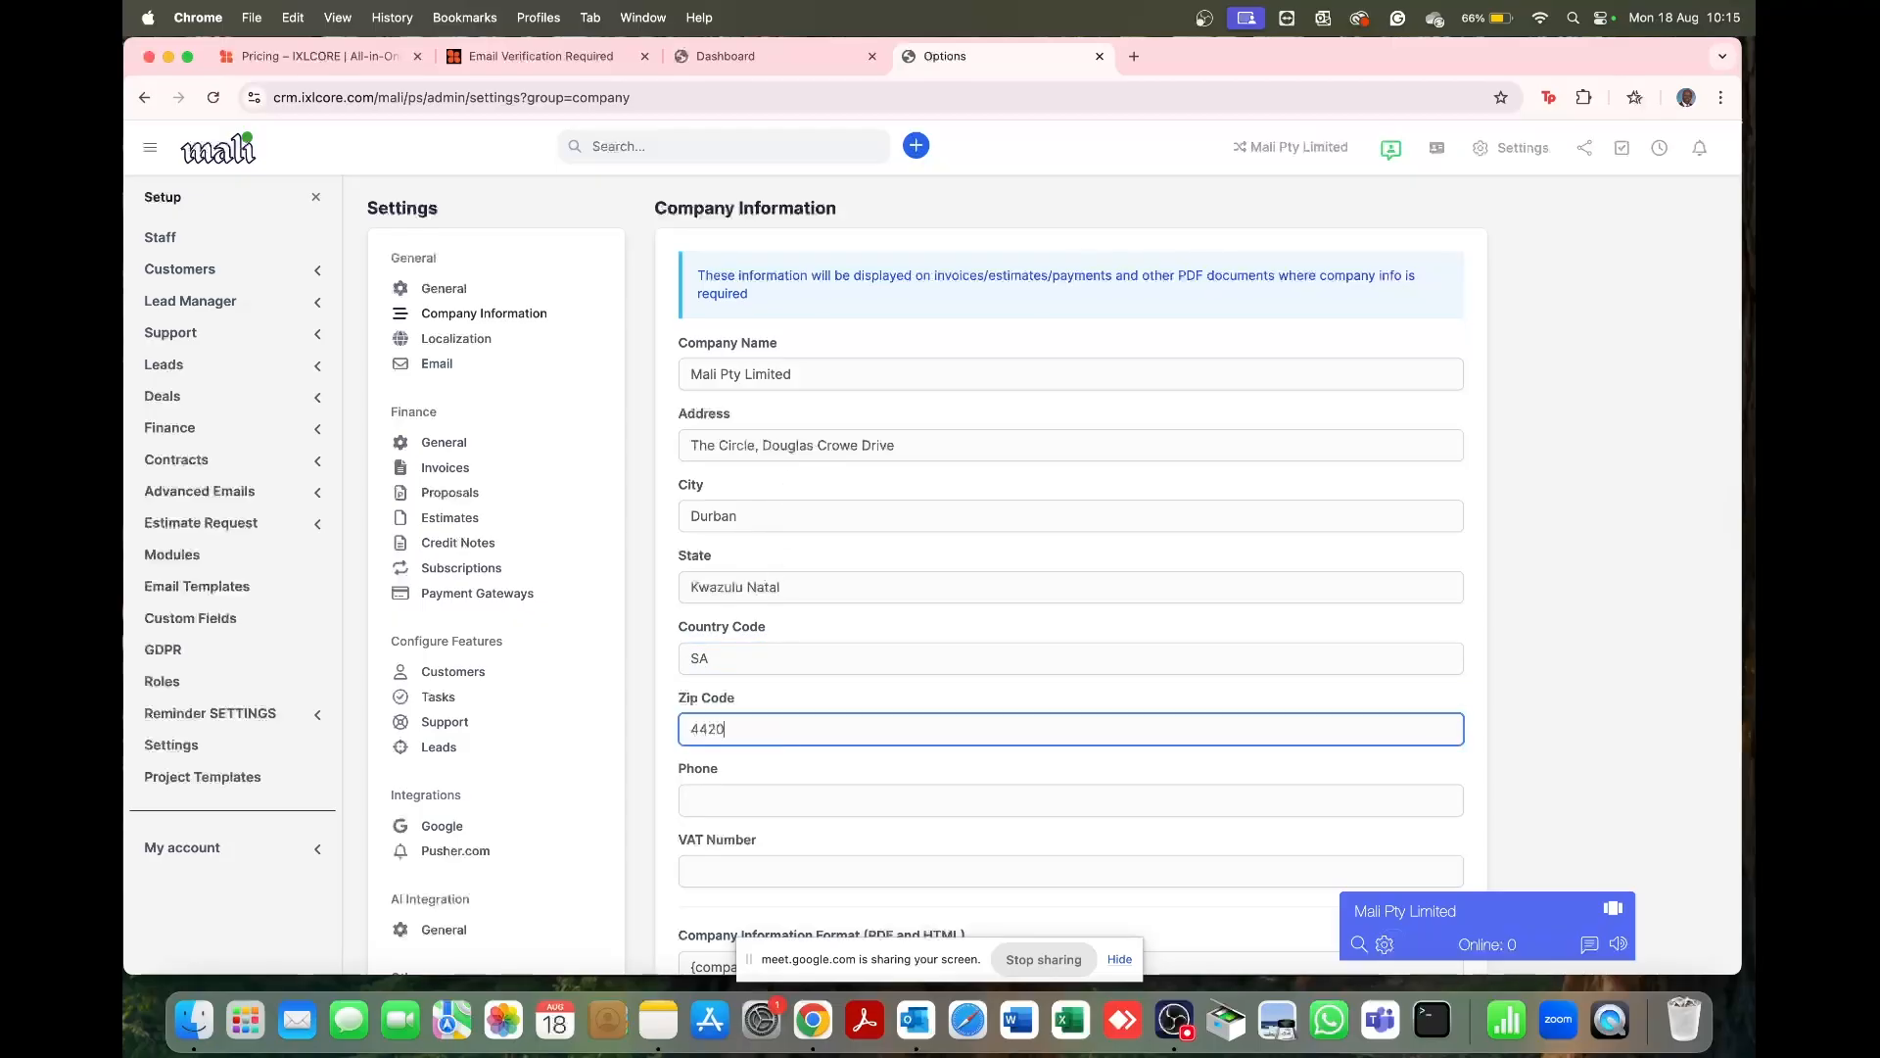
click(767, 800)
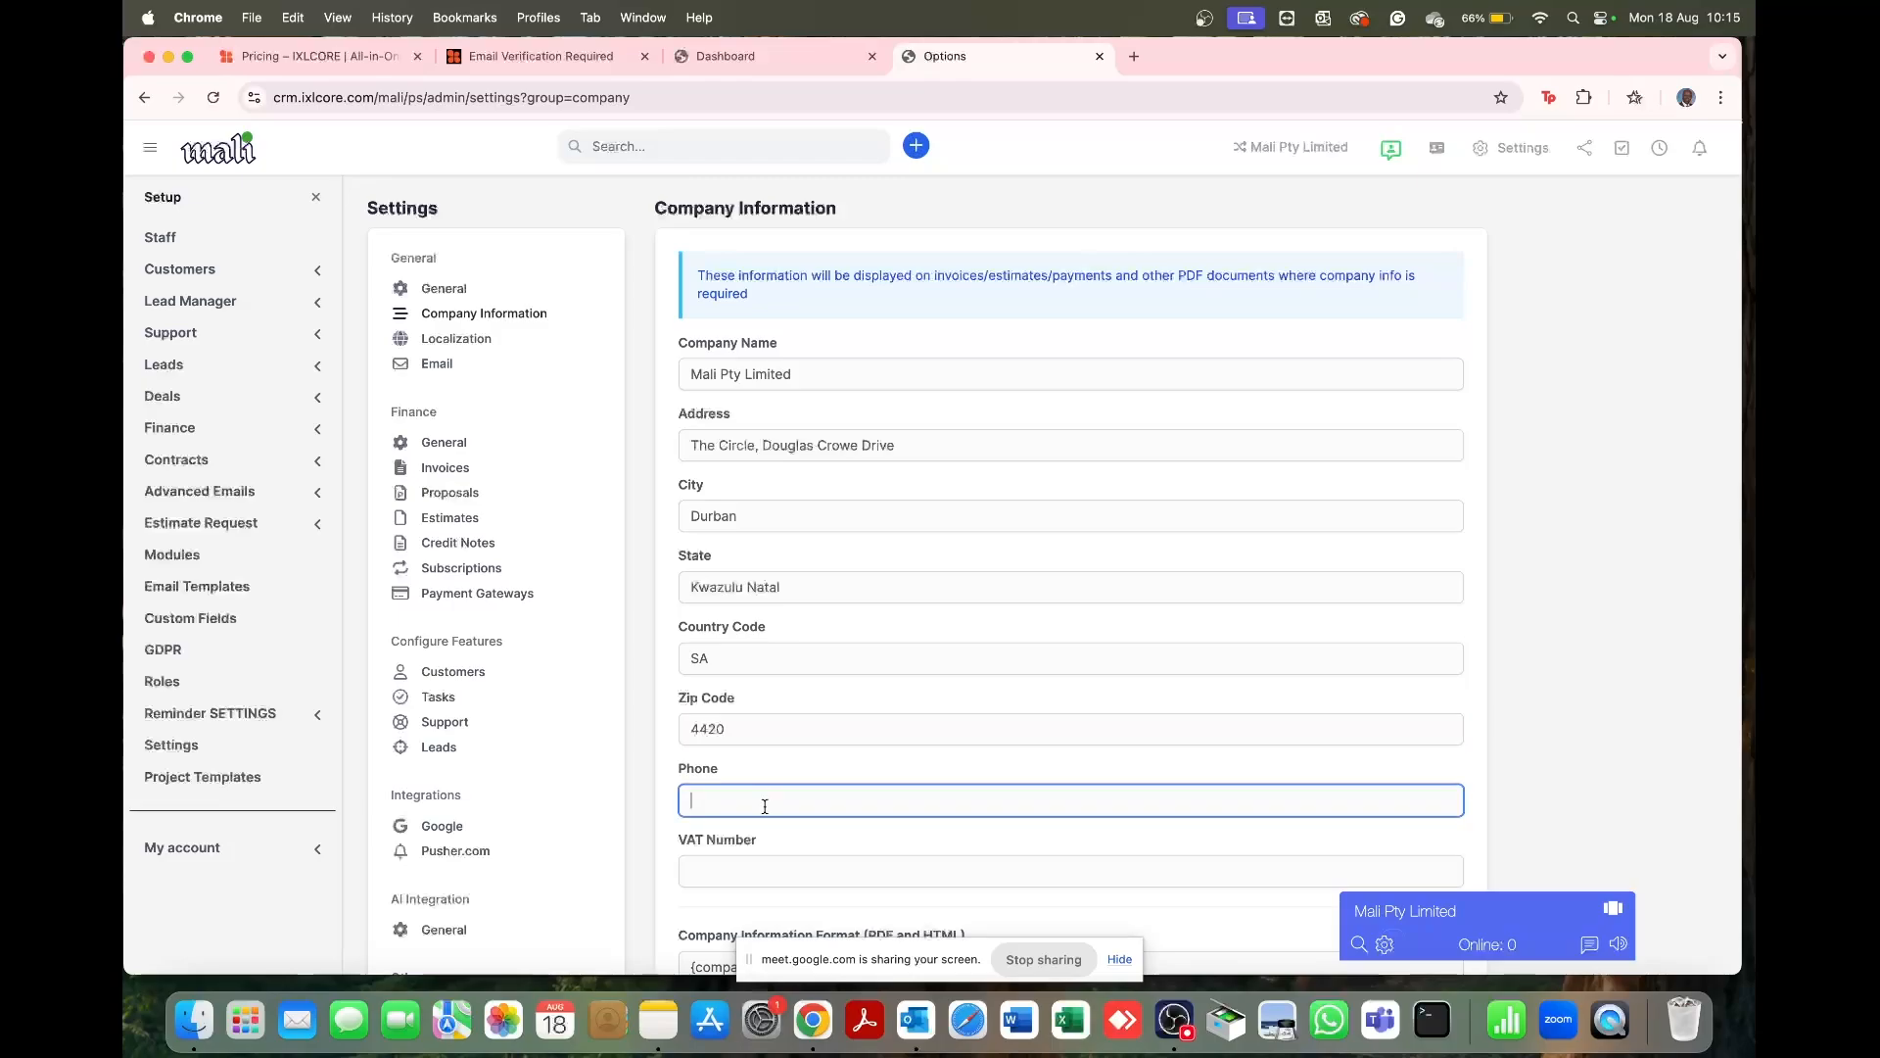
scroll(765, 802, down, 2)
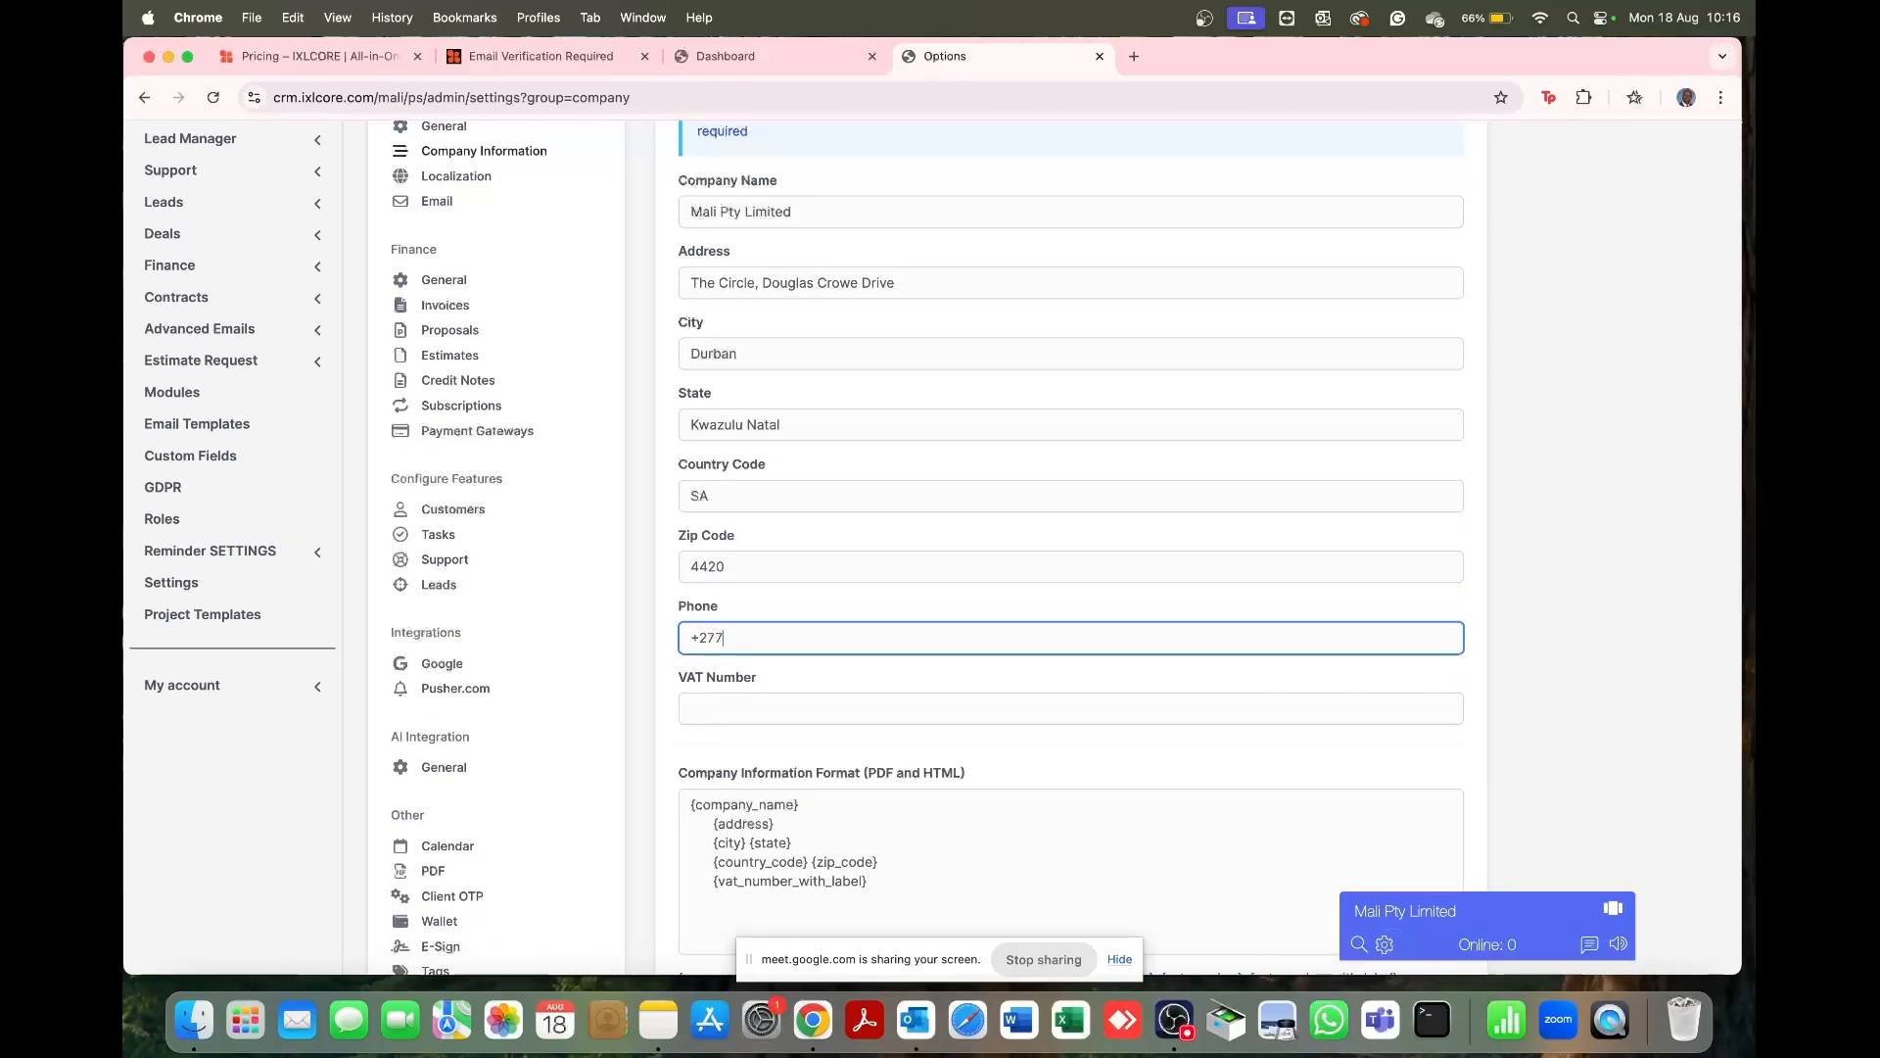
click(769, 711)
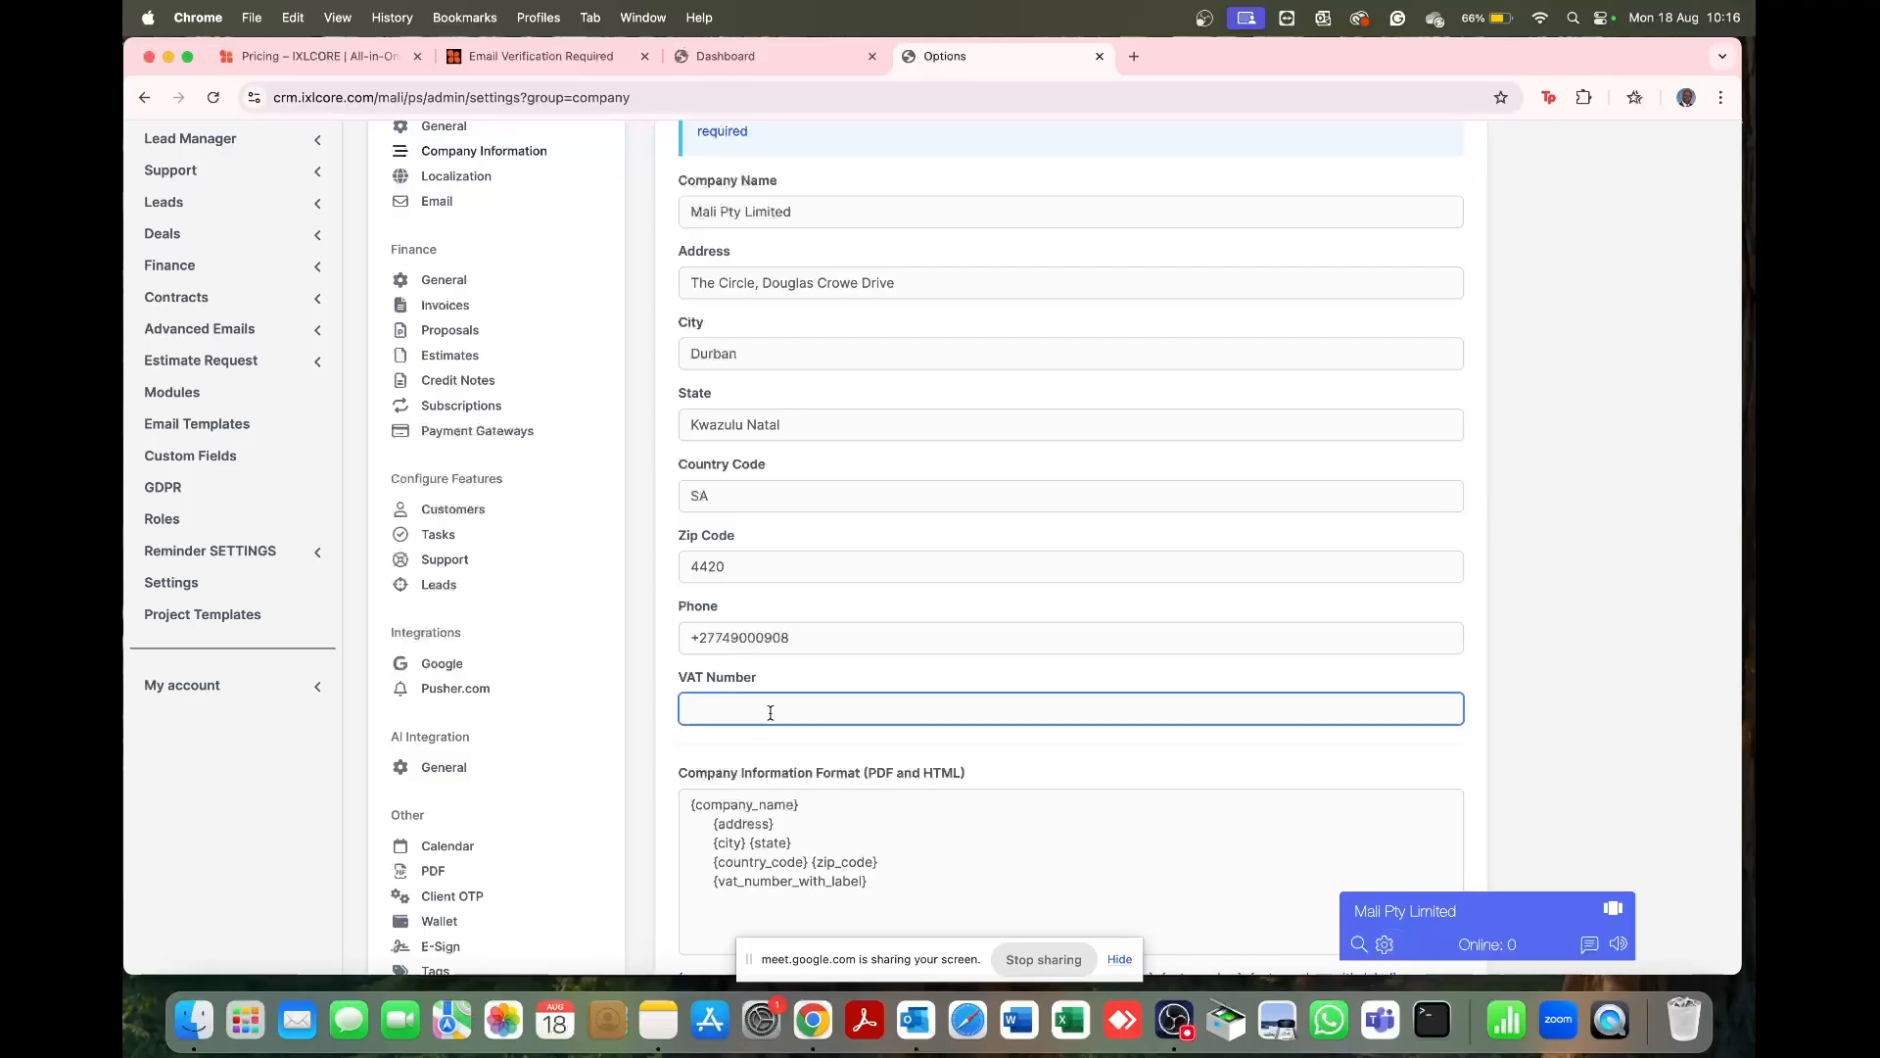
scroll(770, 713, down, 3)
scroll(1082, 639, up, 1)
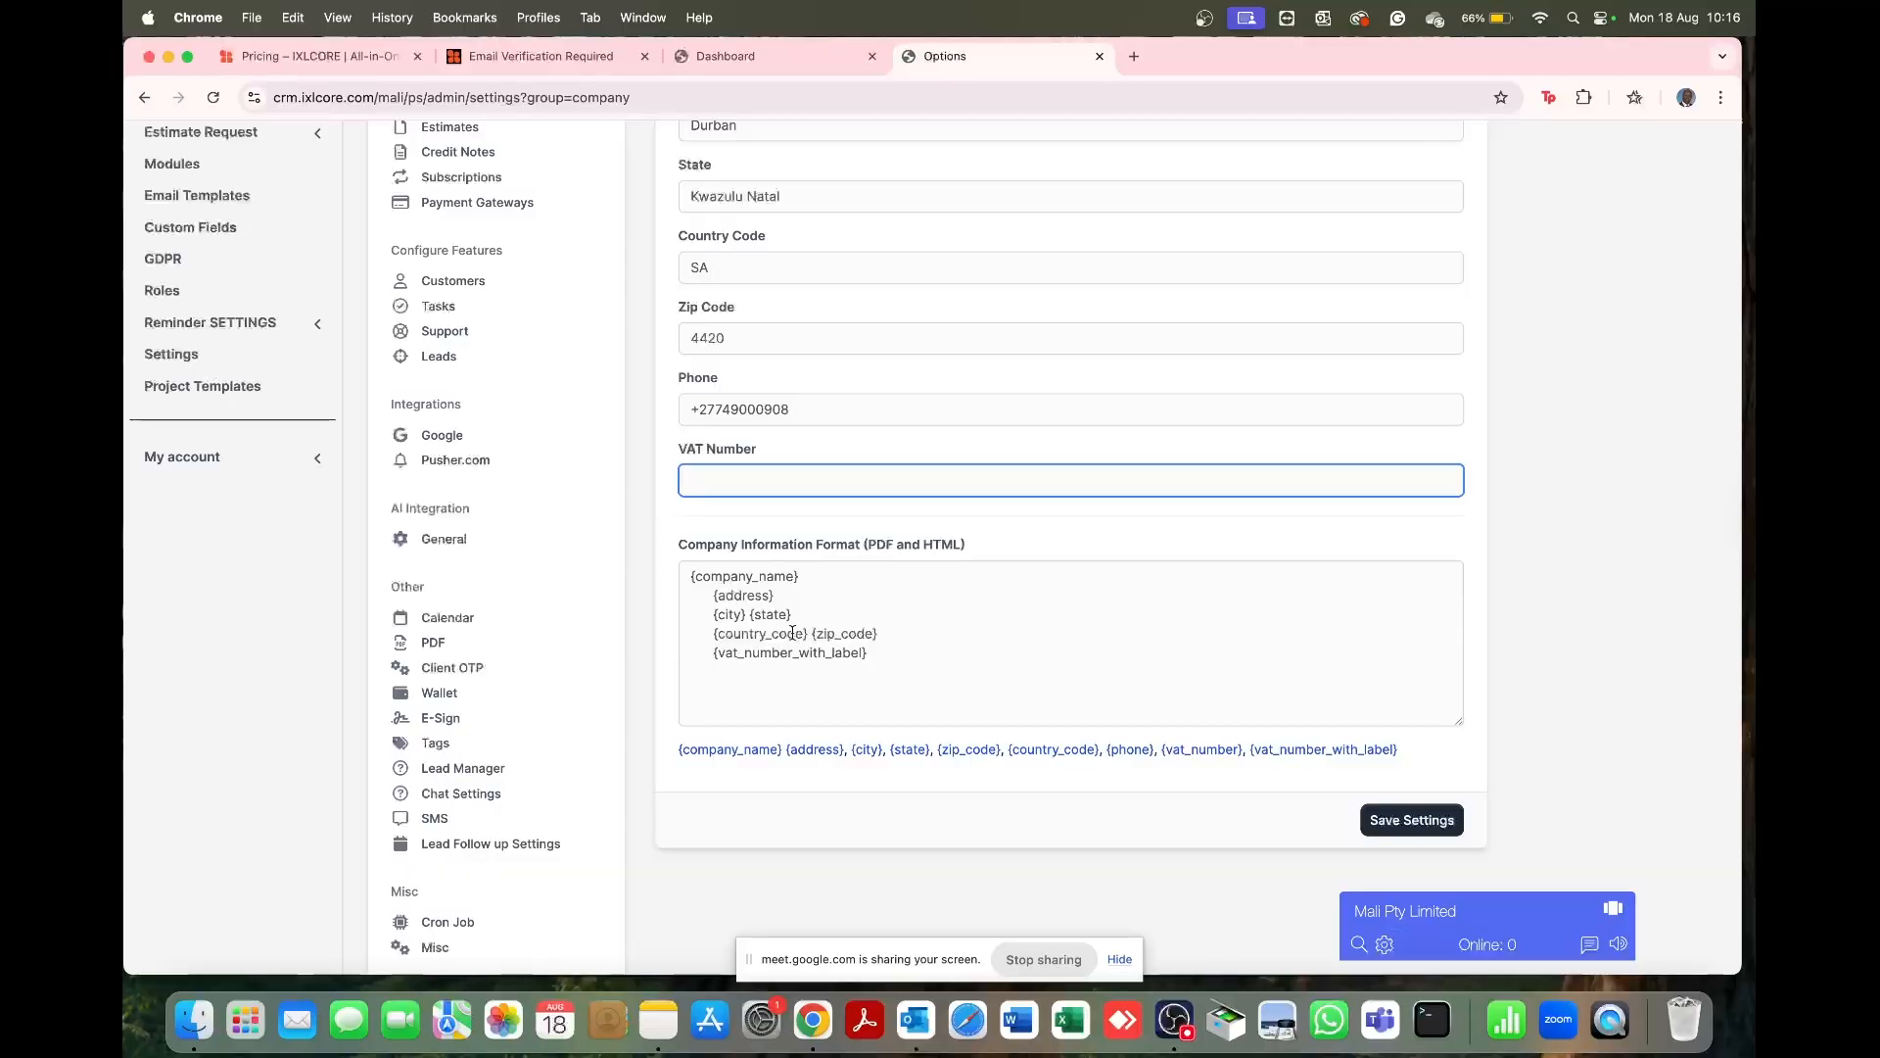
Step: Review the company information format template, save the details, and go to Localization
scroll(769, 264, up, 2)
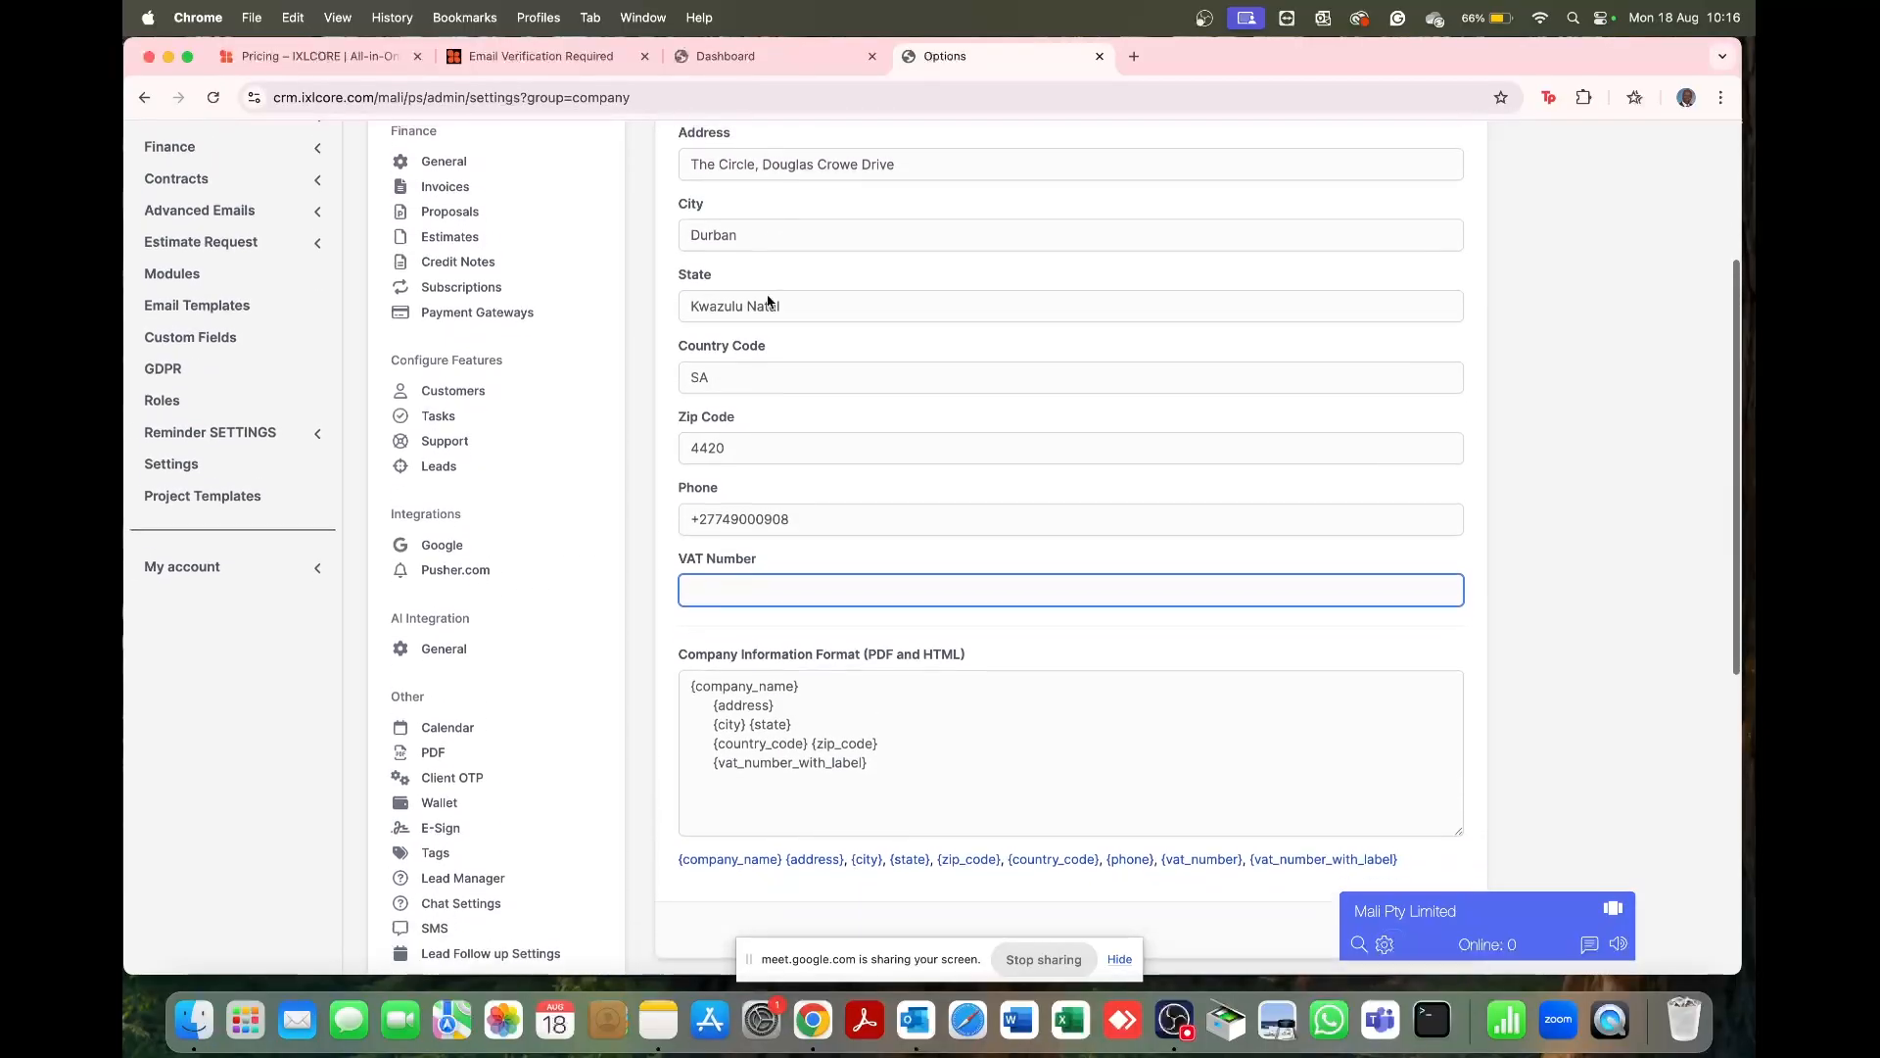
scroll(769, 304, down, 1)
click(688, 659)
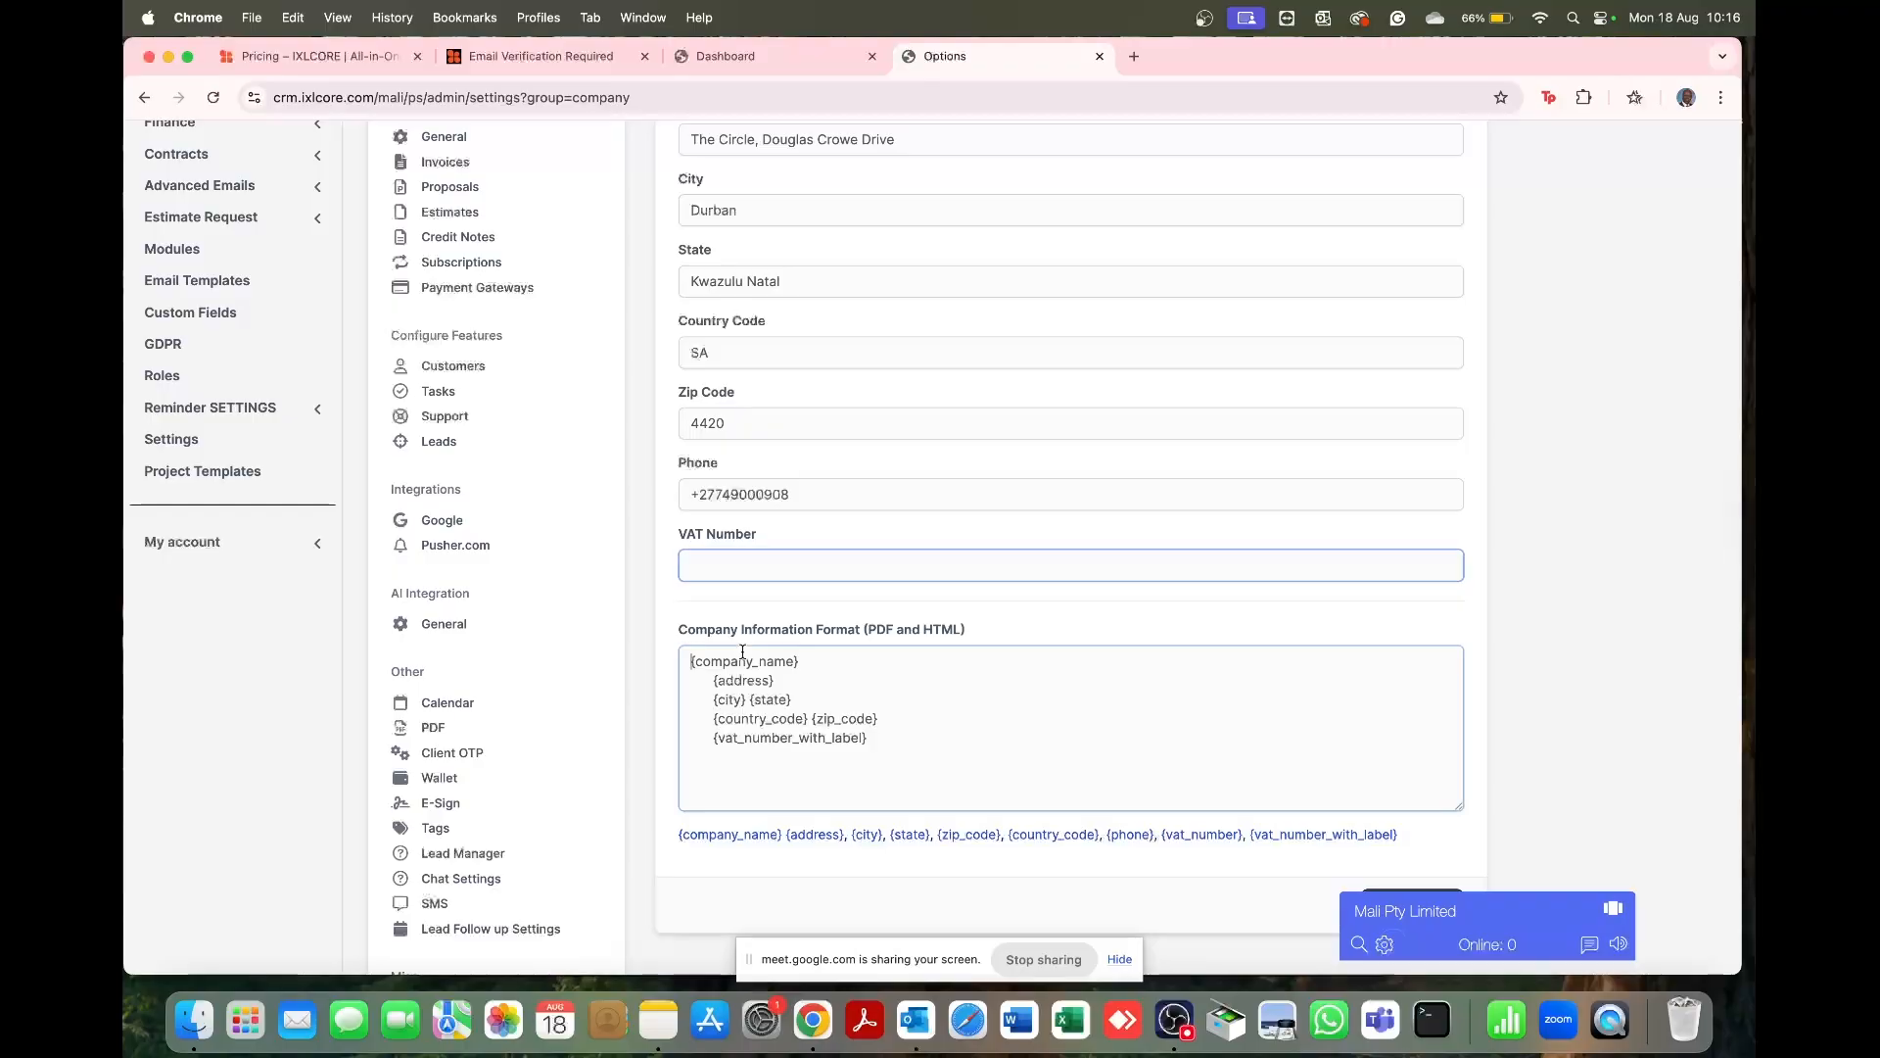
key(Tab)
click(868, 763)
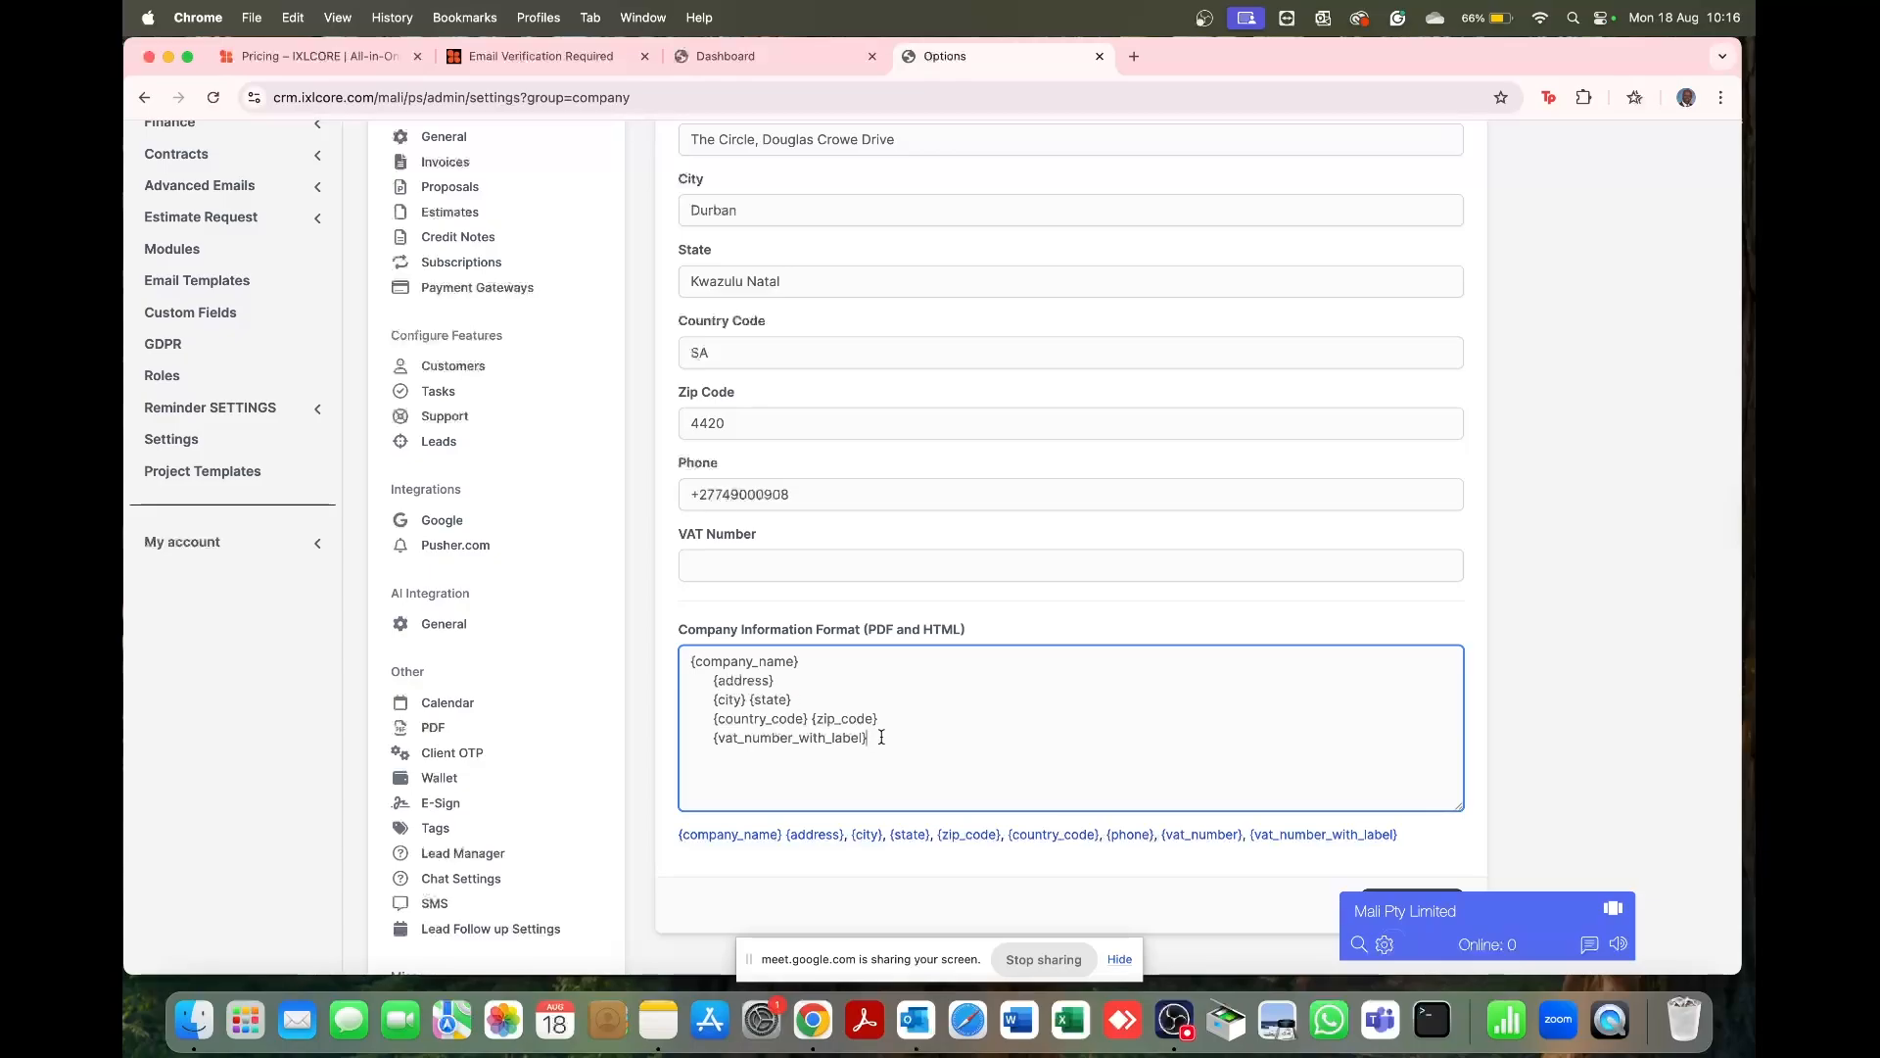
drag(869, 738, 726, 747)
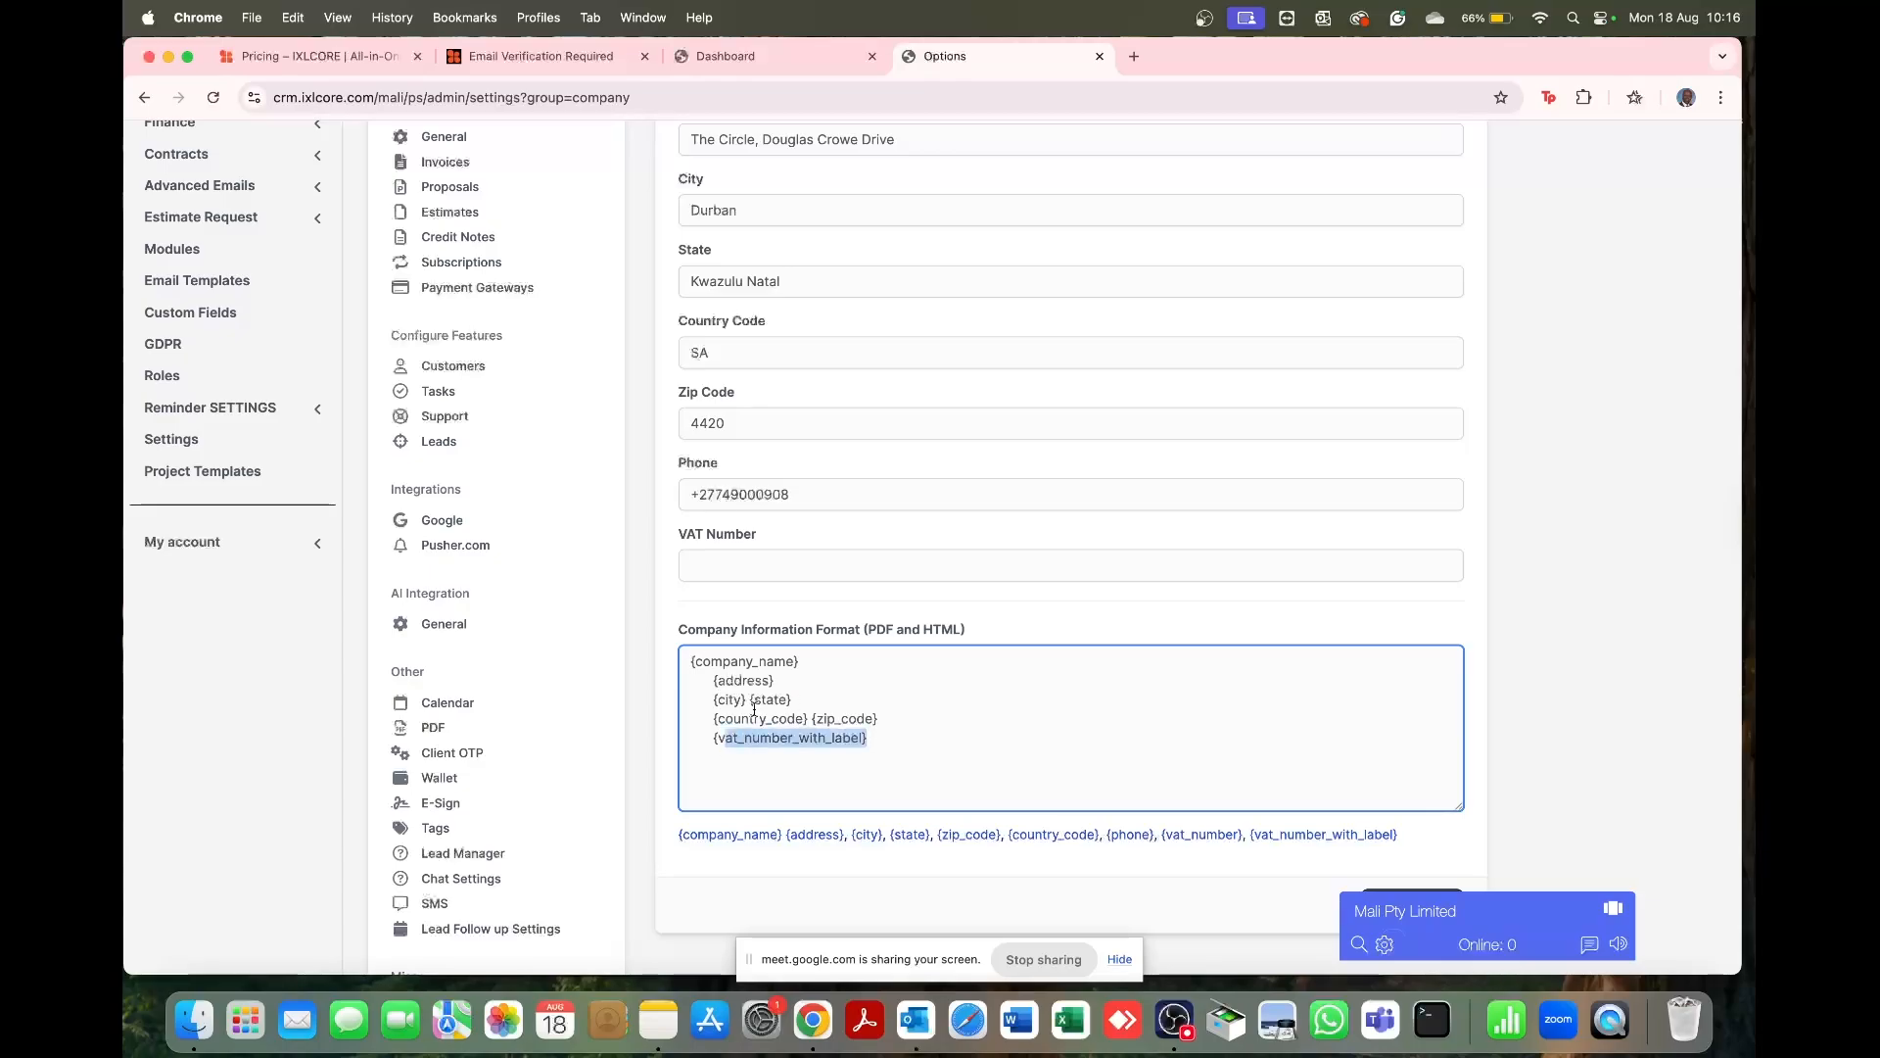
click(948, 698)
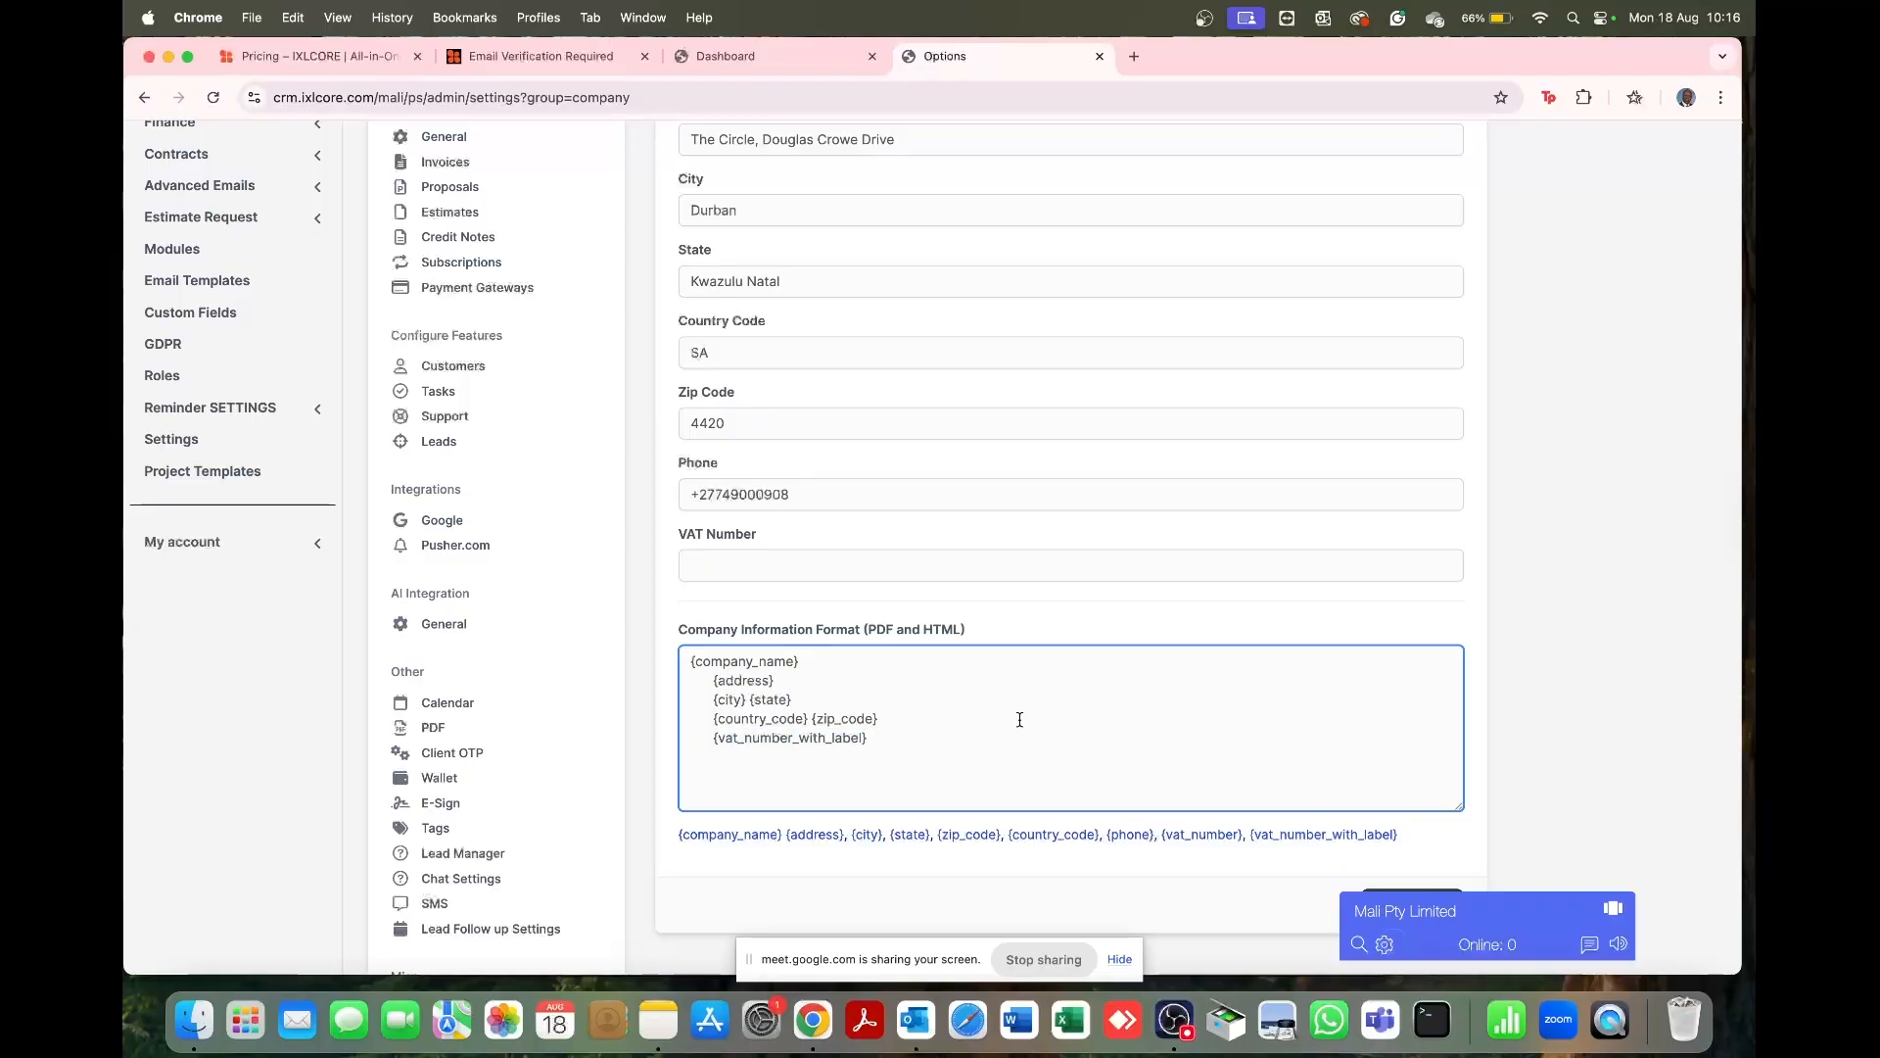
scroll(1017, 717, down, 5)
click(1407, 629)
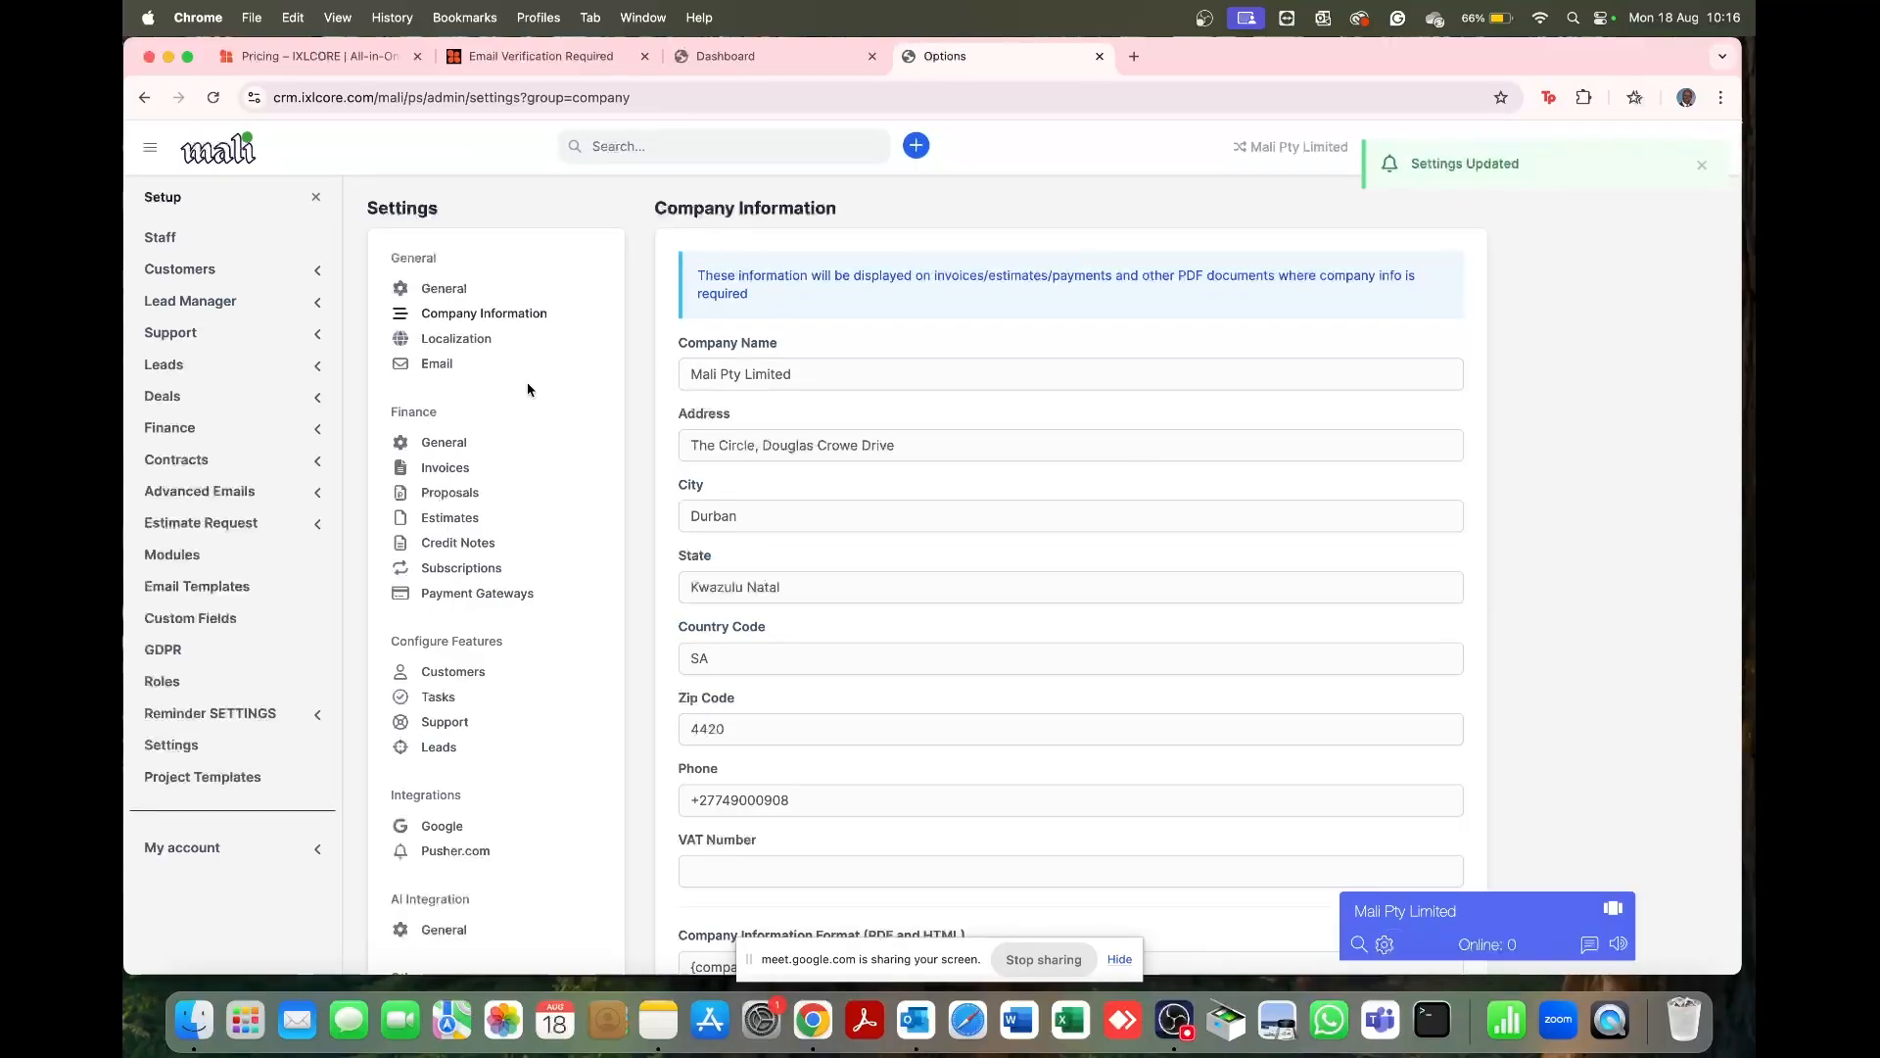
click(477, 348)
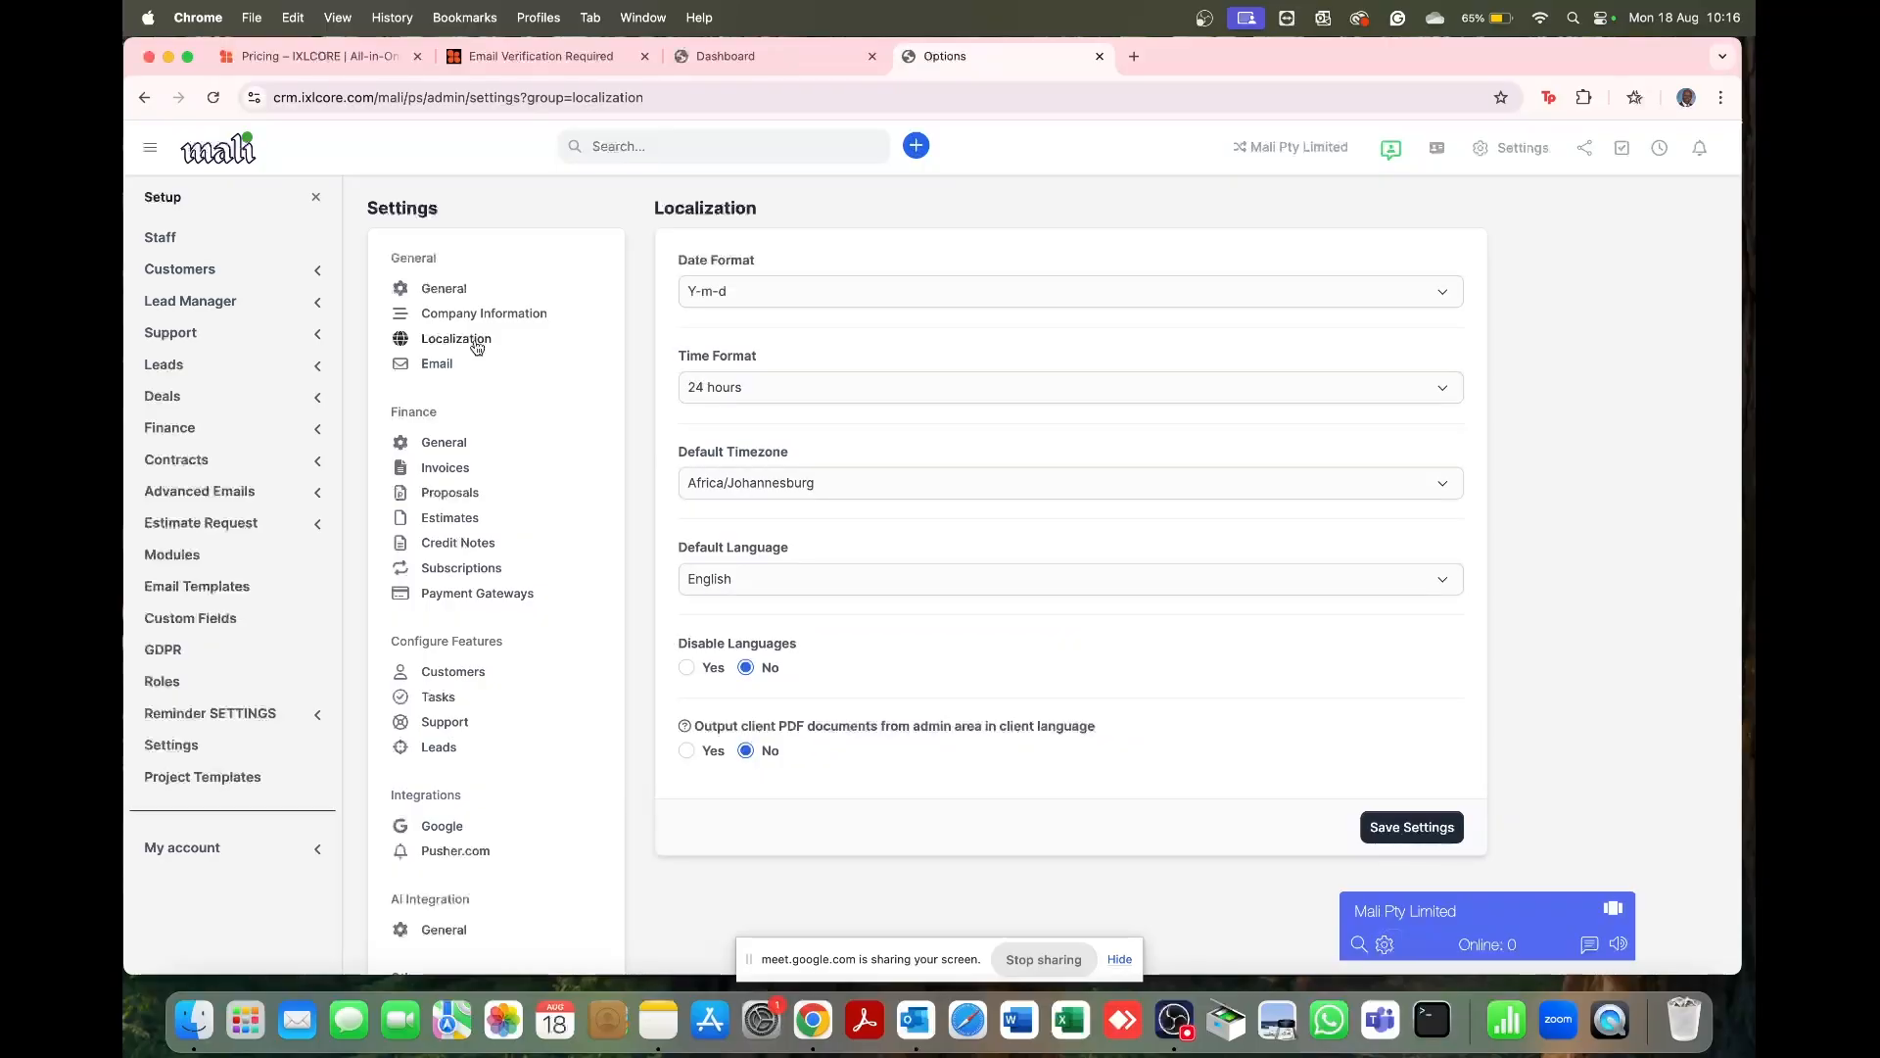
Step: Confirm the date format stays Y-m-d and the time format stays 24-hour
click(793, 289)
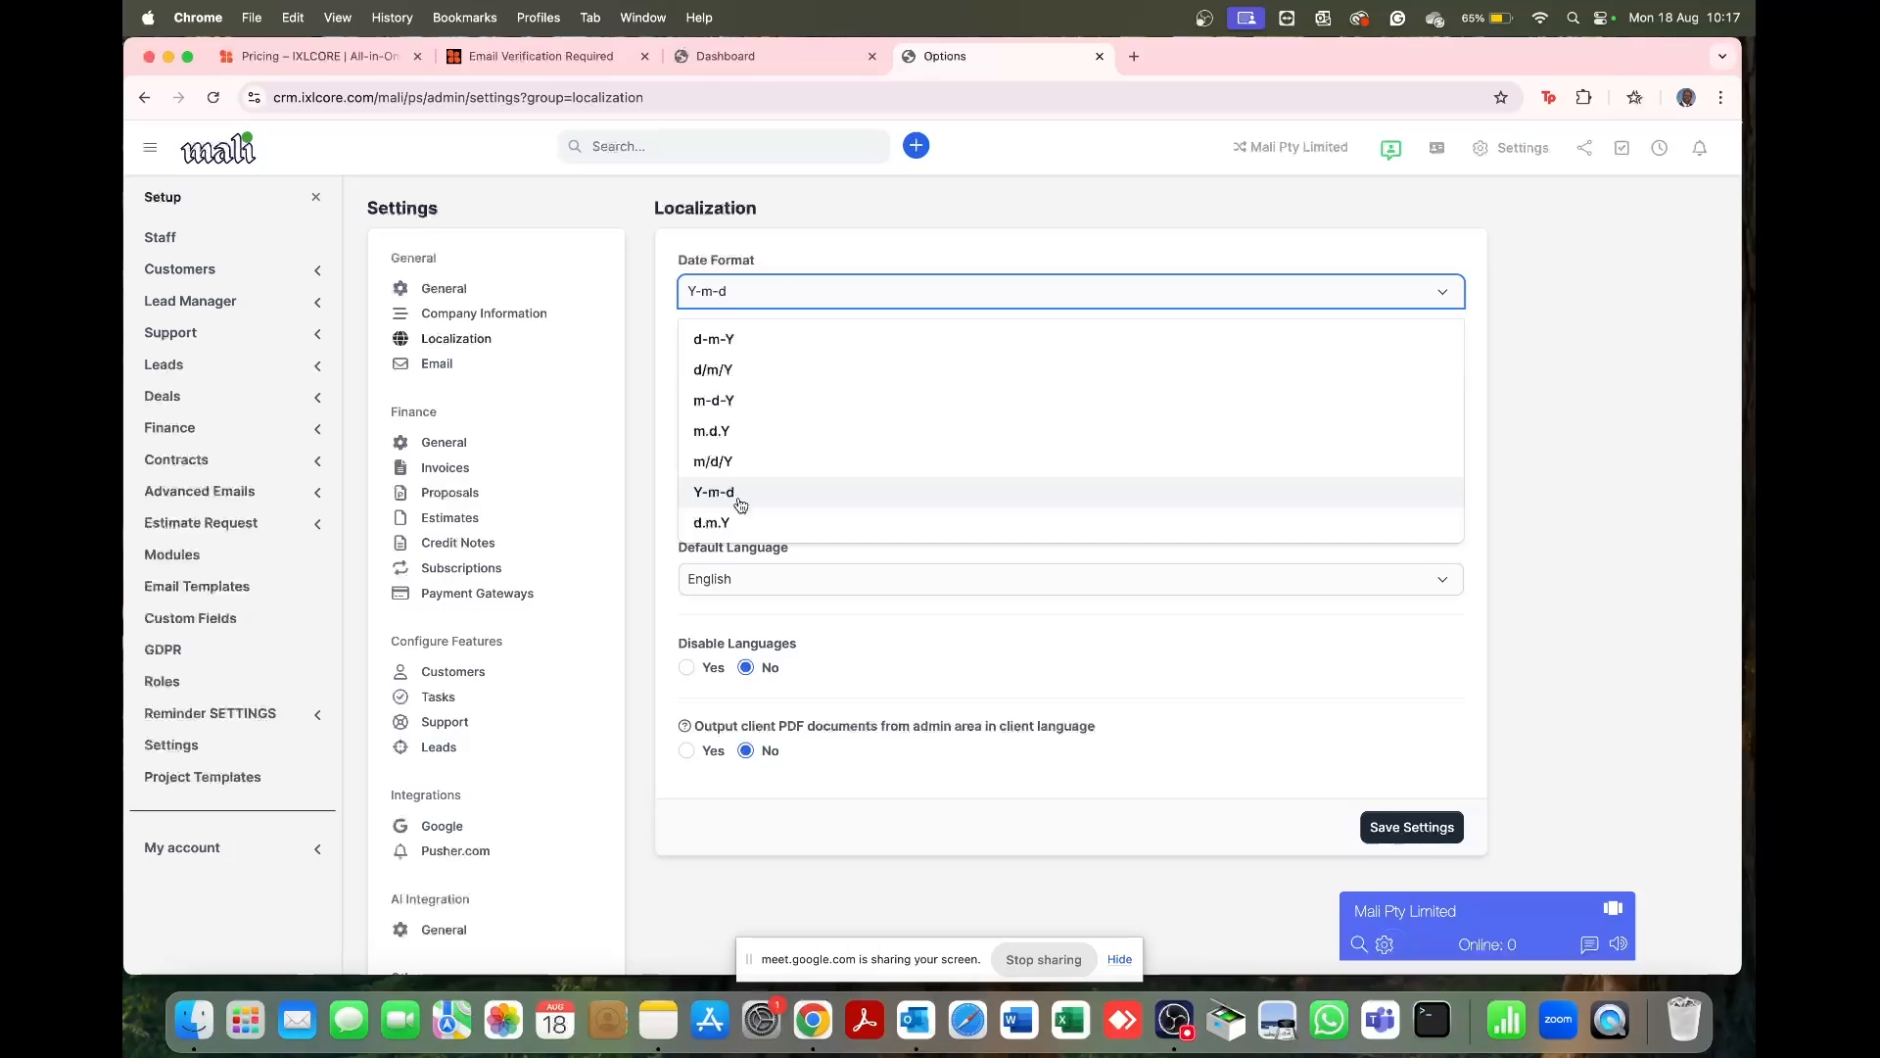
click(789, 247)
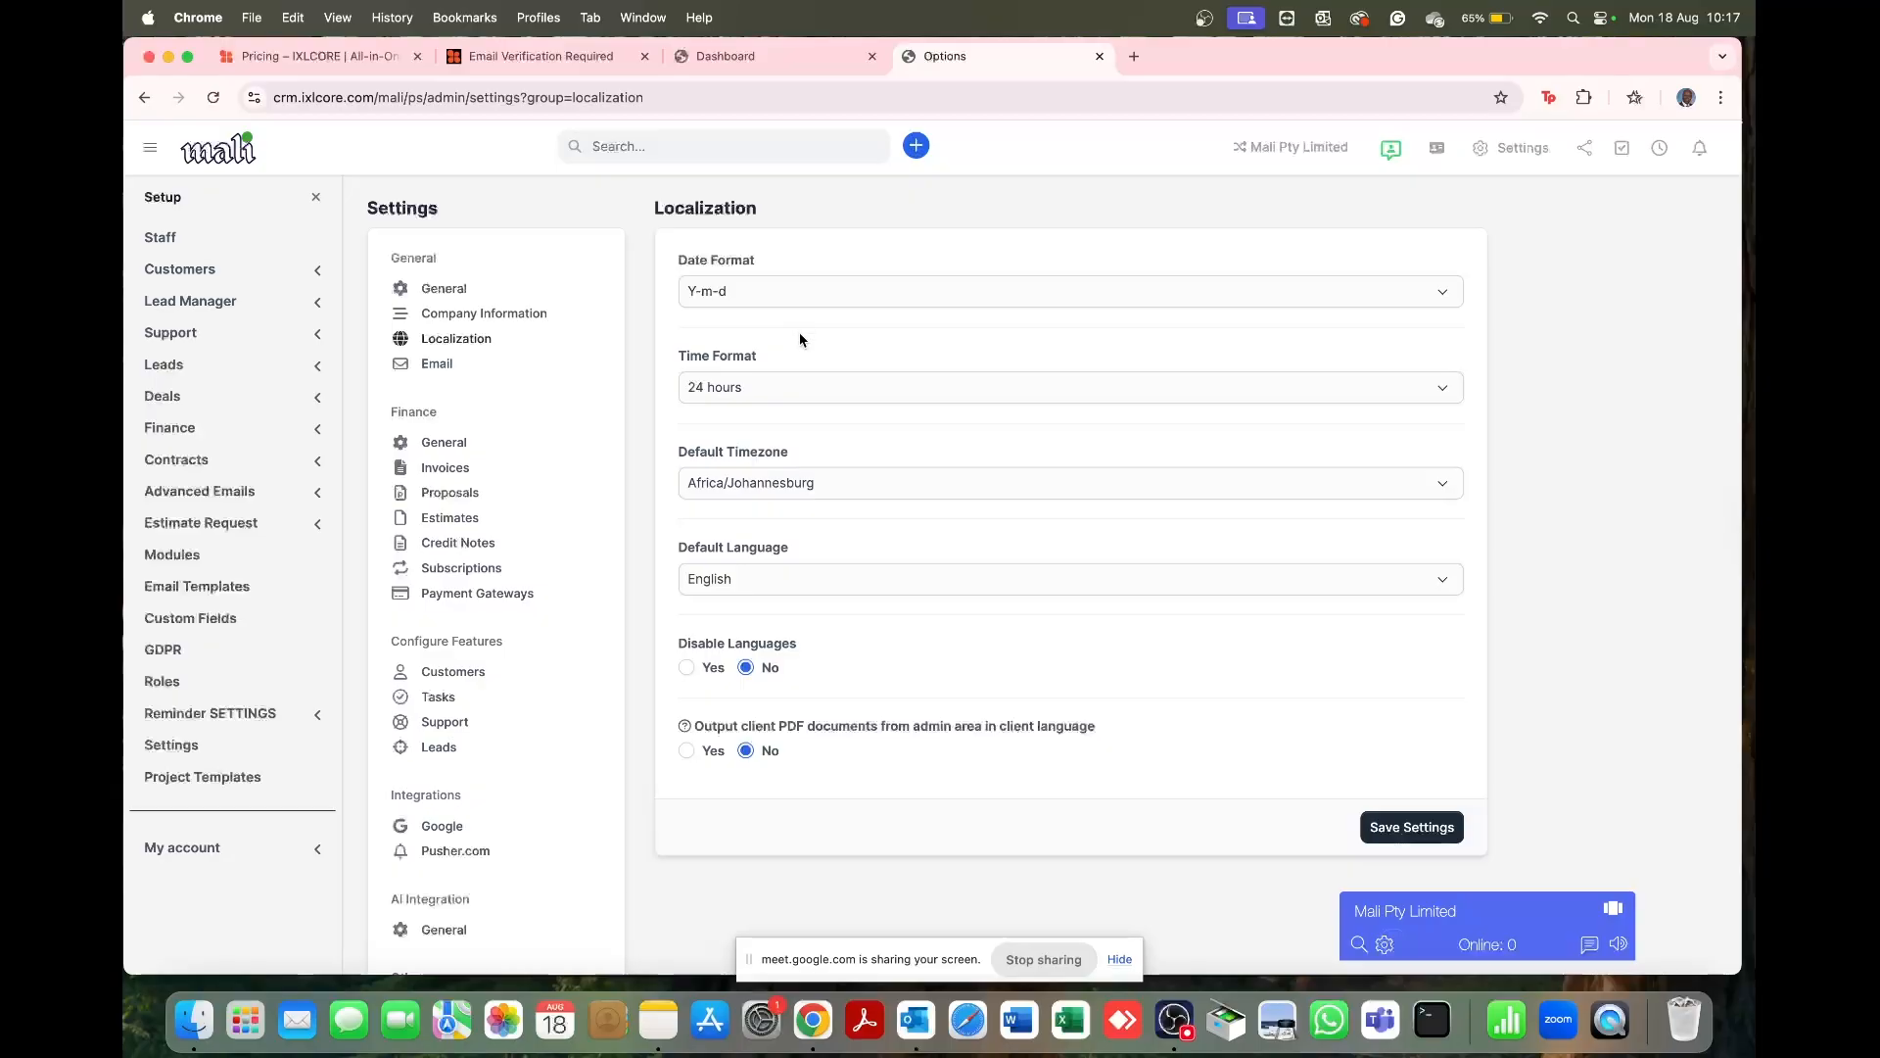
click(794, 396)
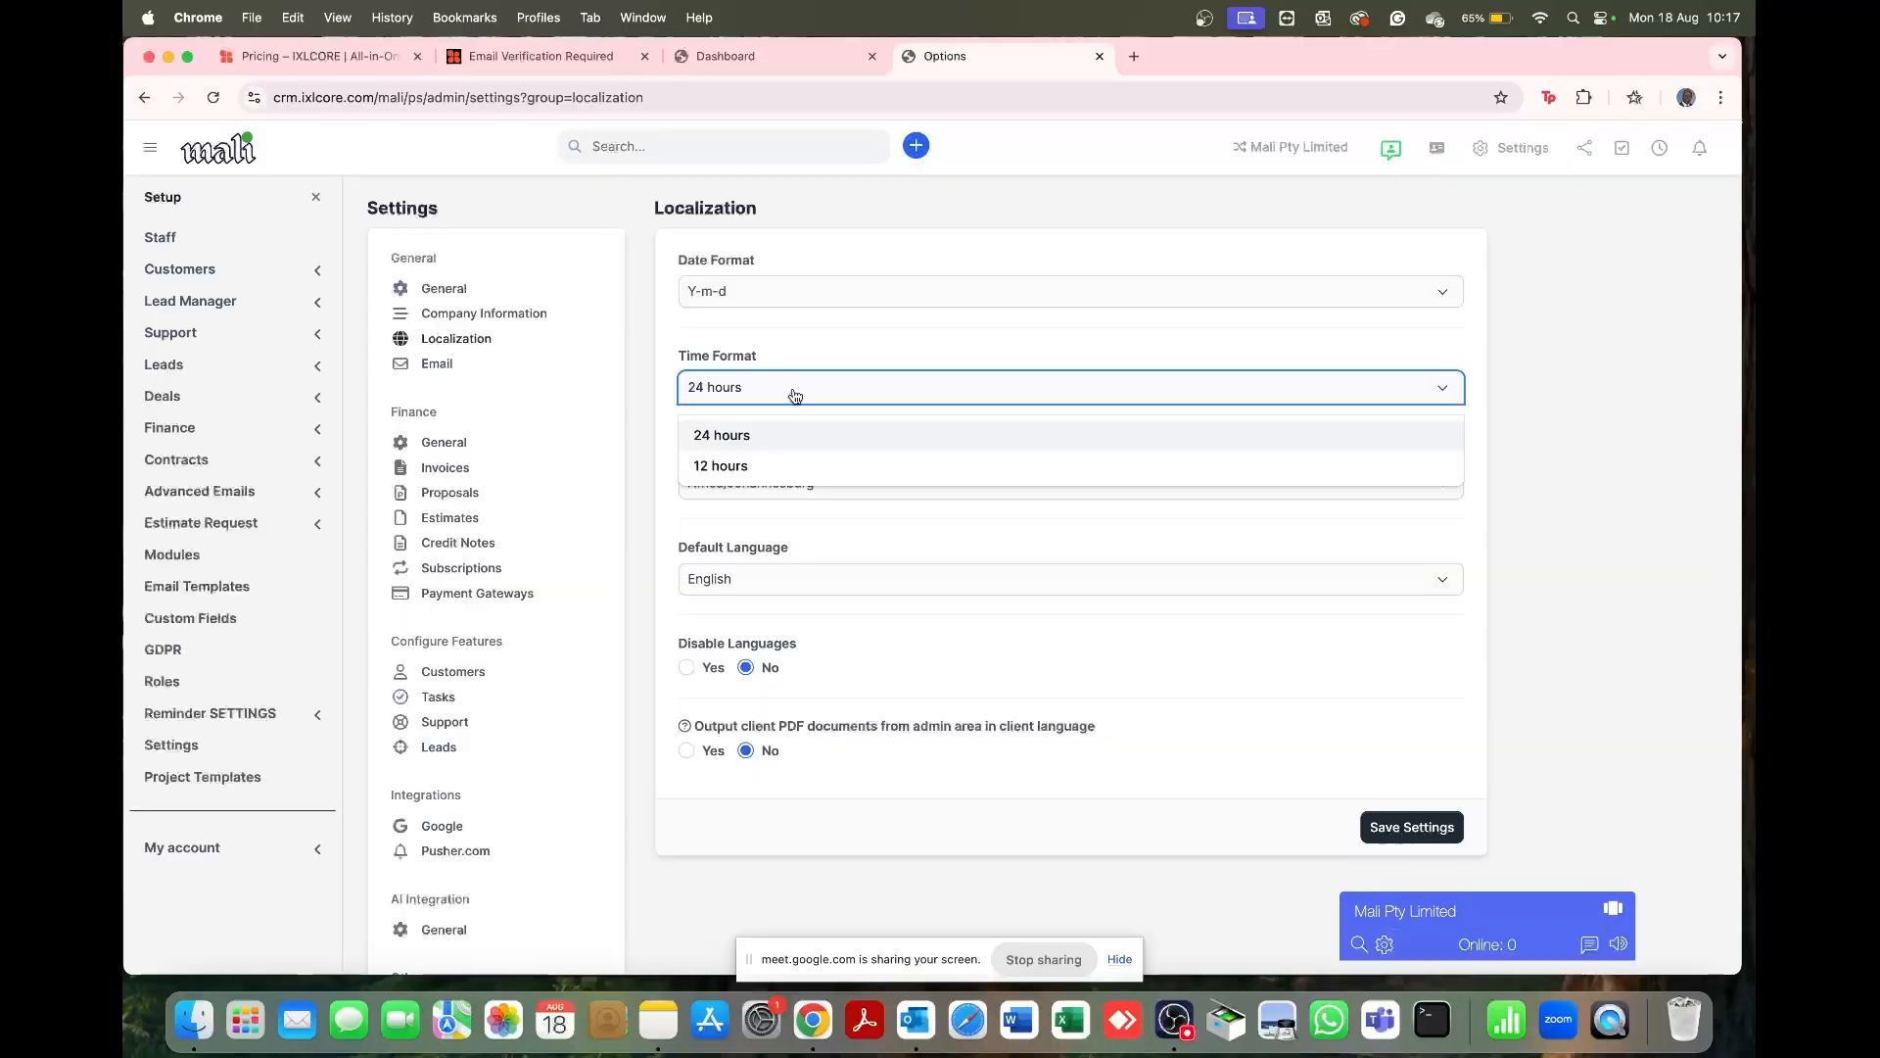
click(809, 356)
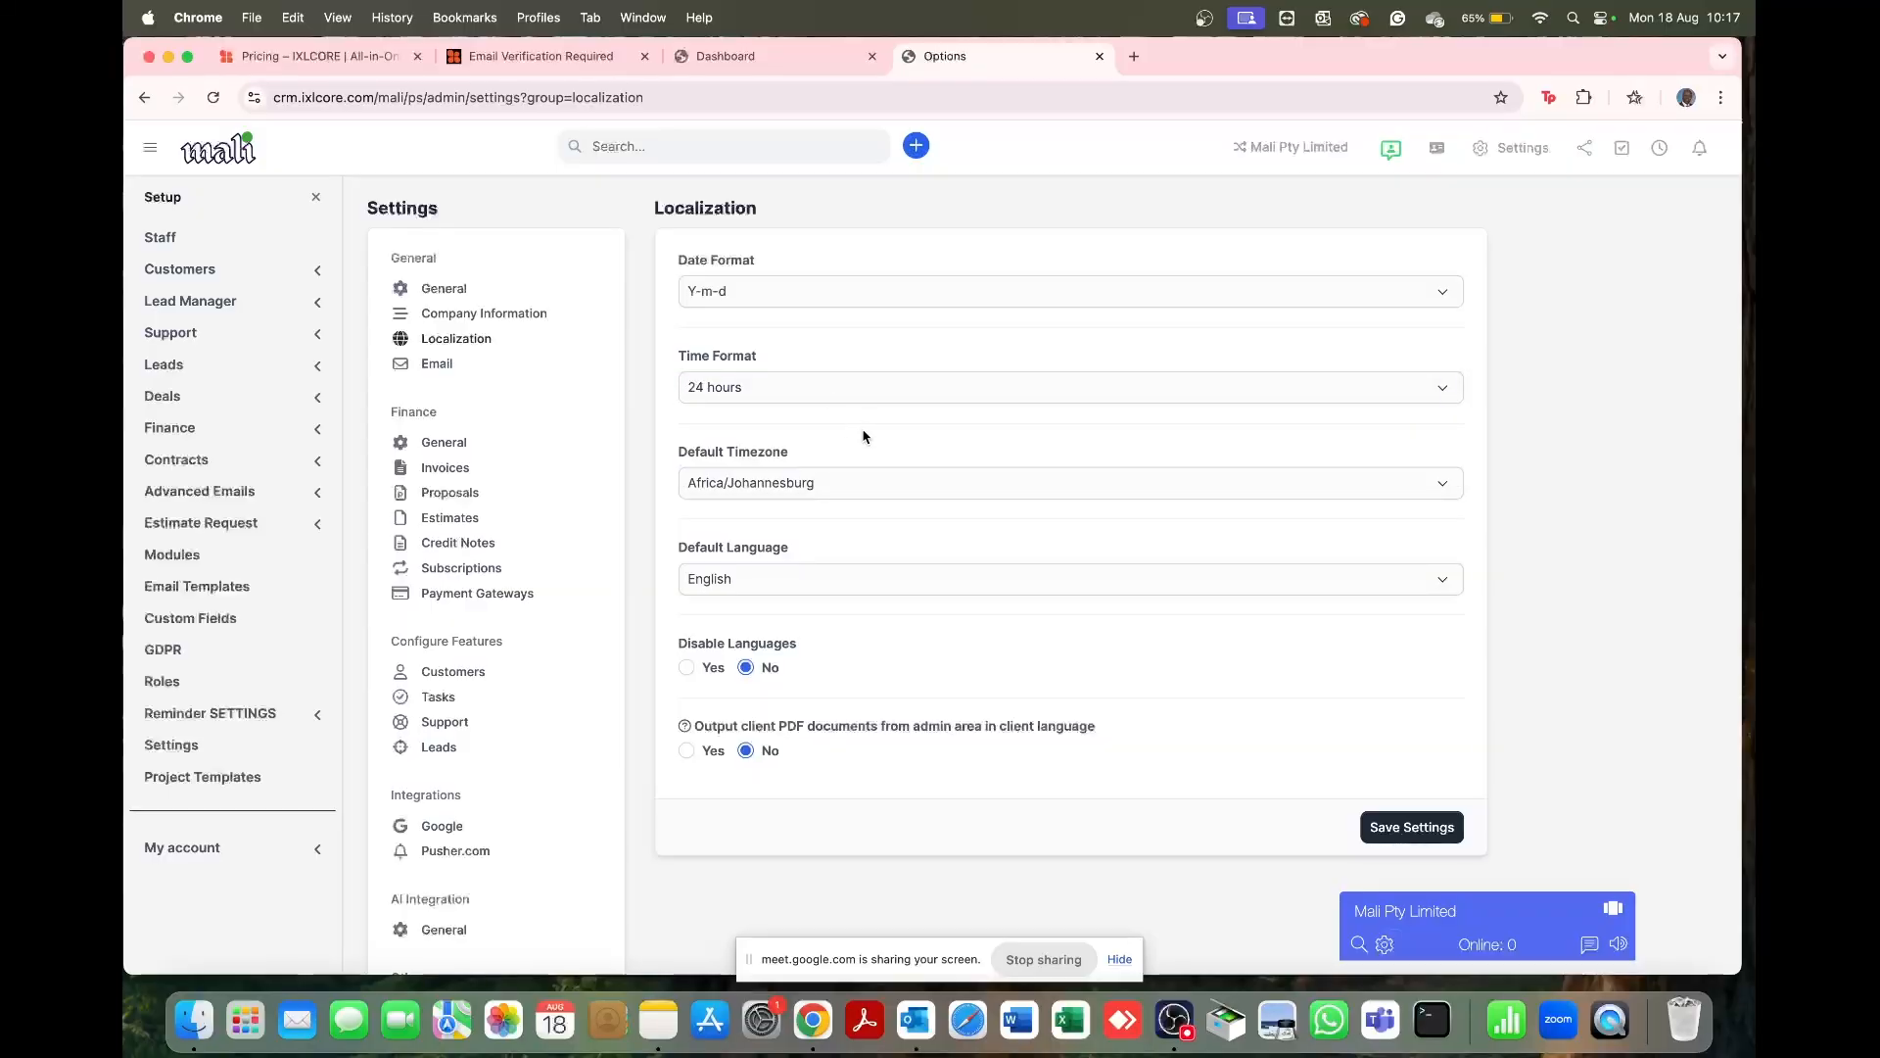
scroll(865, 436, down, 1)
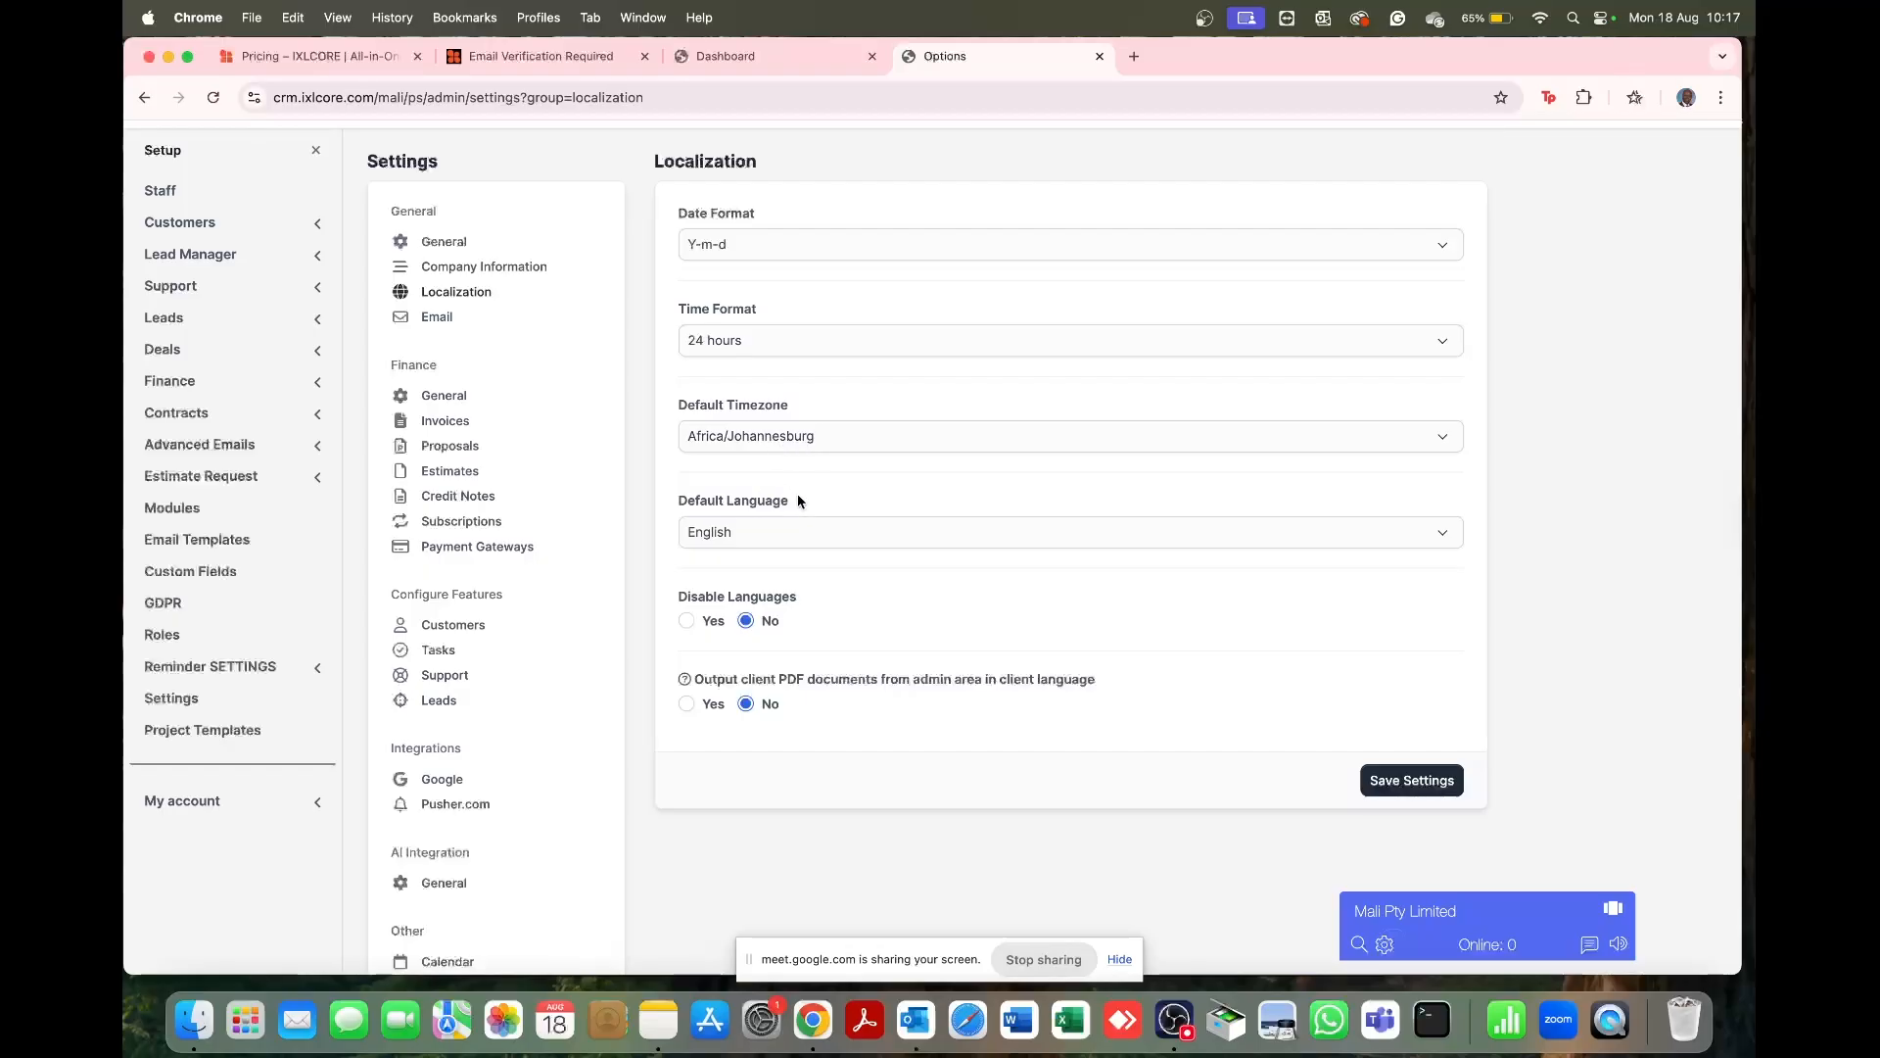
scroll(798, 501, up, 1)
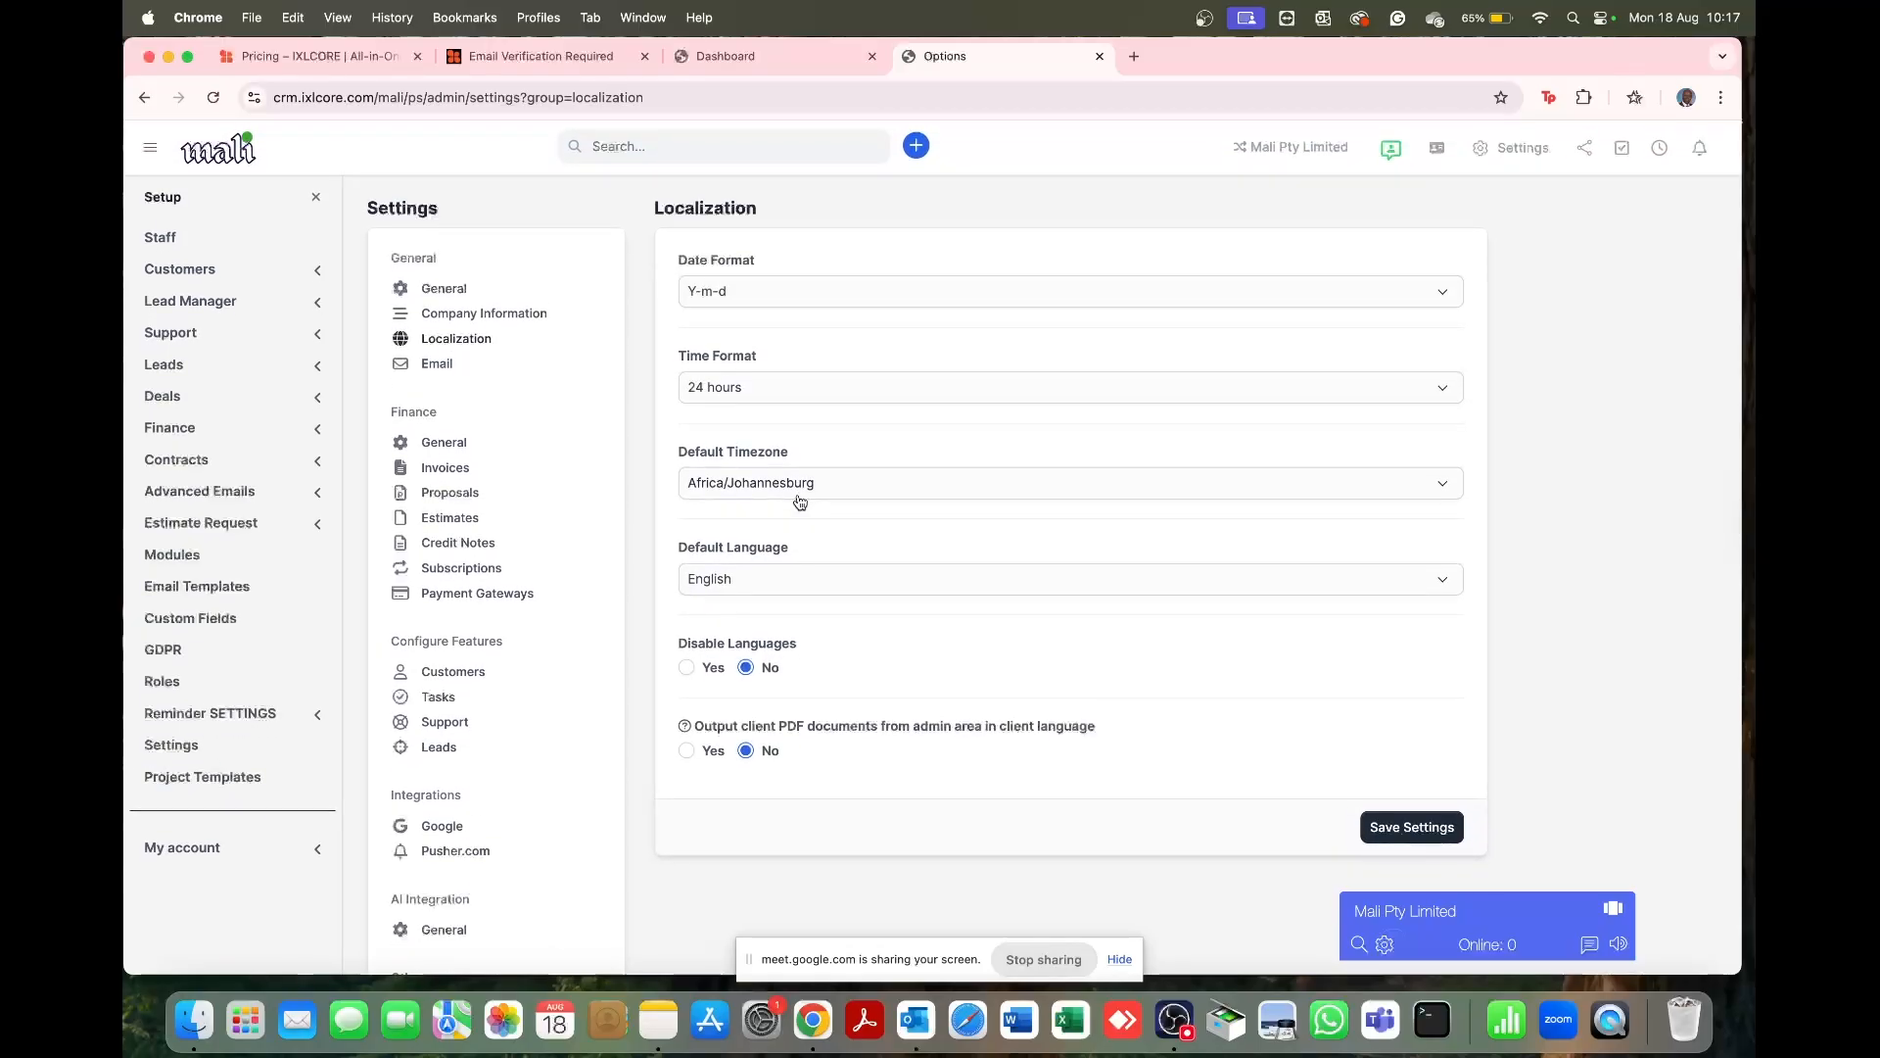
Step: Keep Africa/Johannesburg timezone and English language, then save the localization settings
click(862, 496)
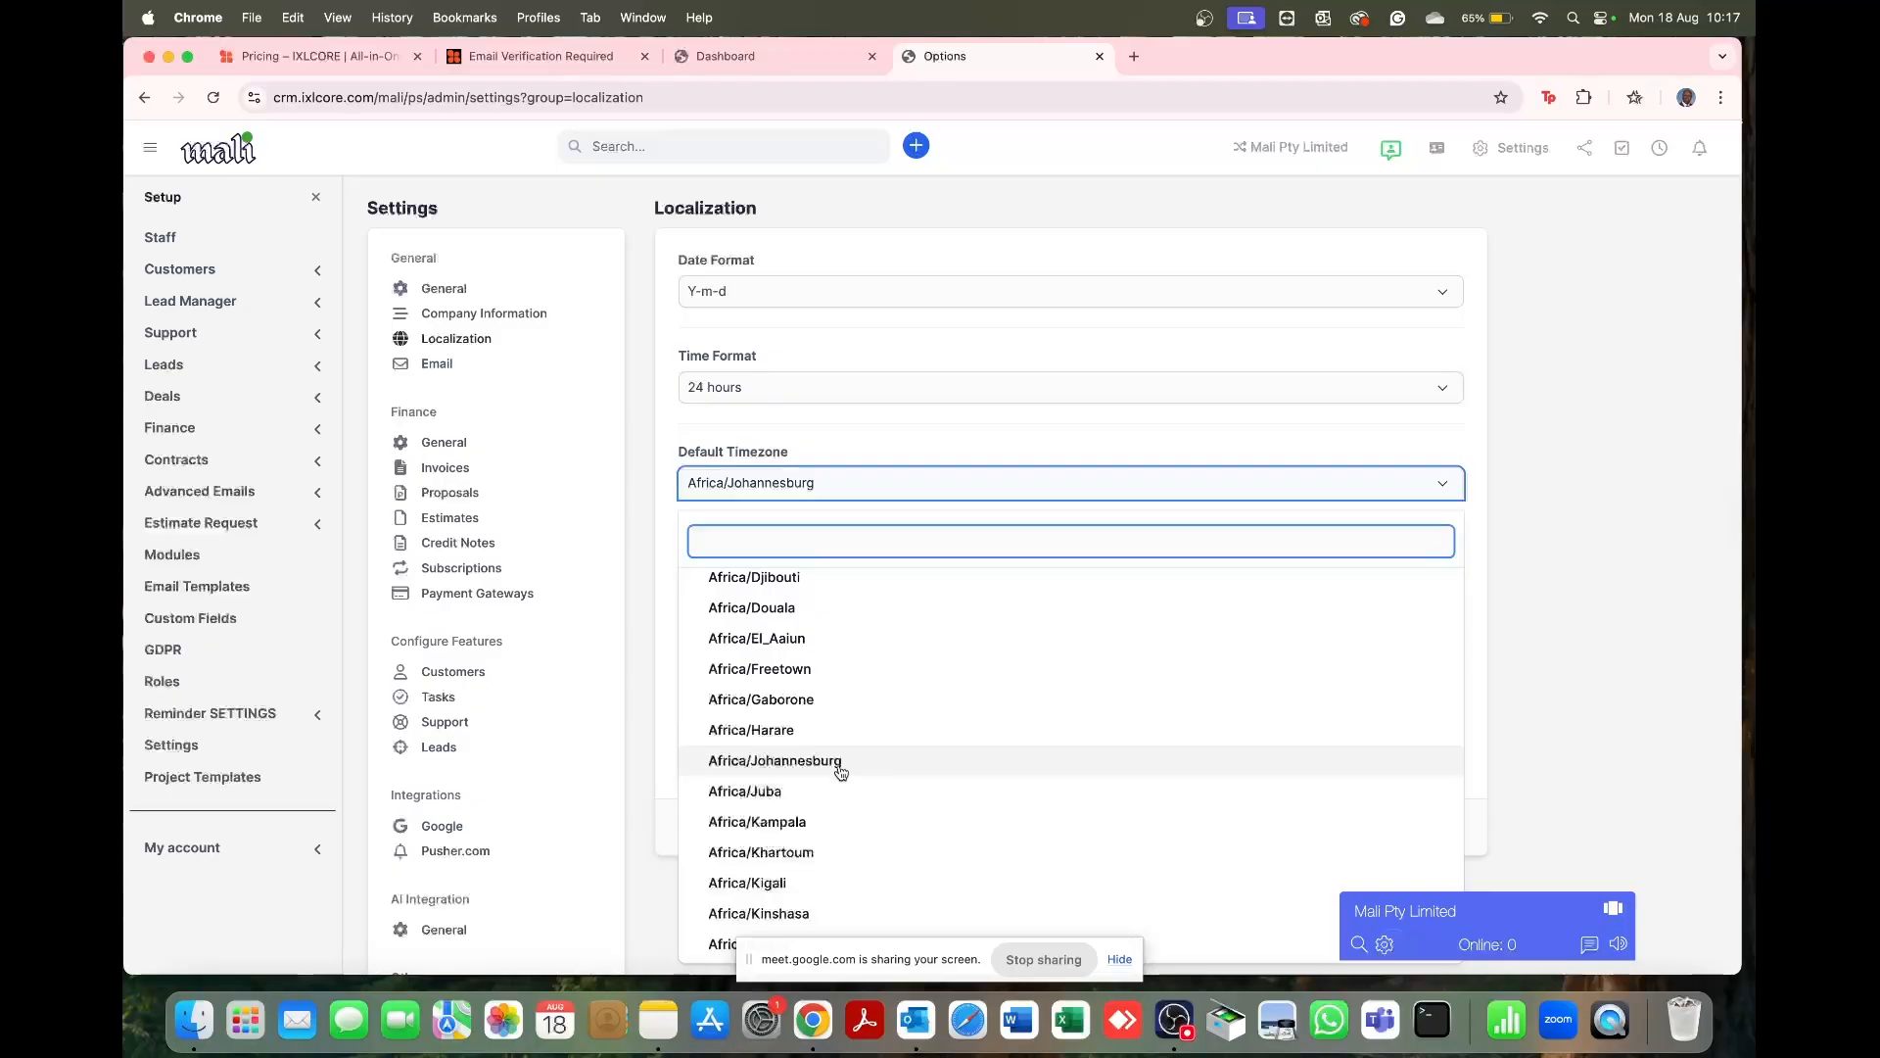
scroll(838, 768, down, 3)
scroll(840, 772, down, 2)
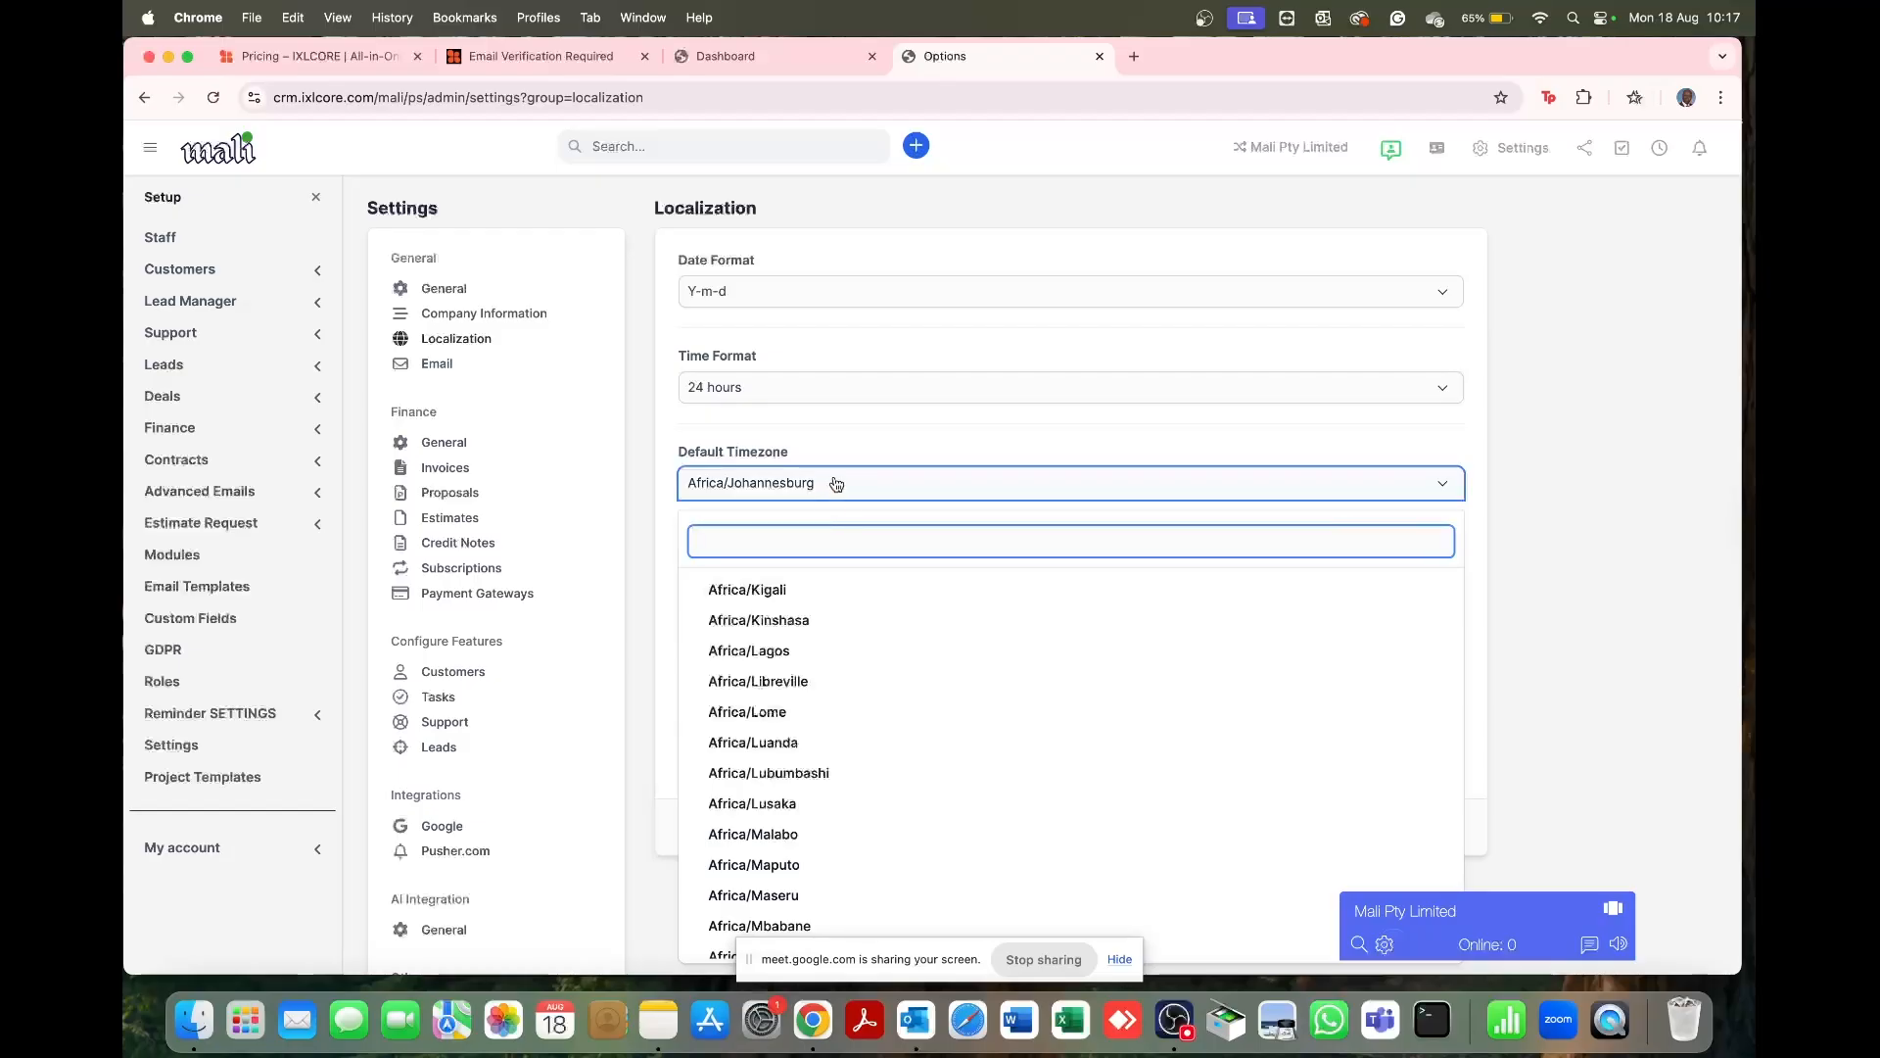
click(834, 433)
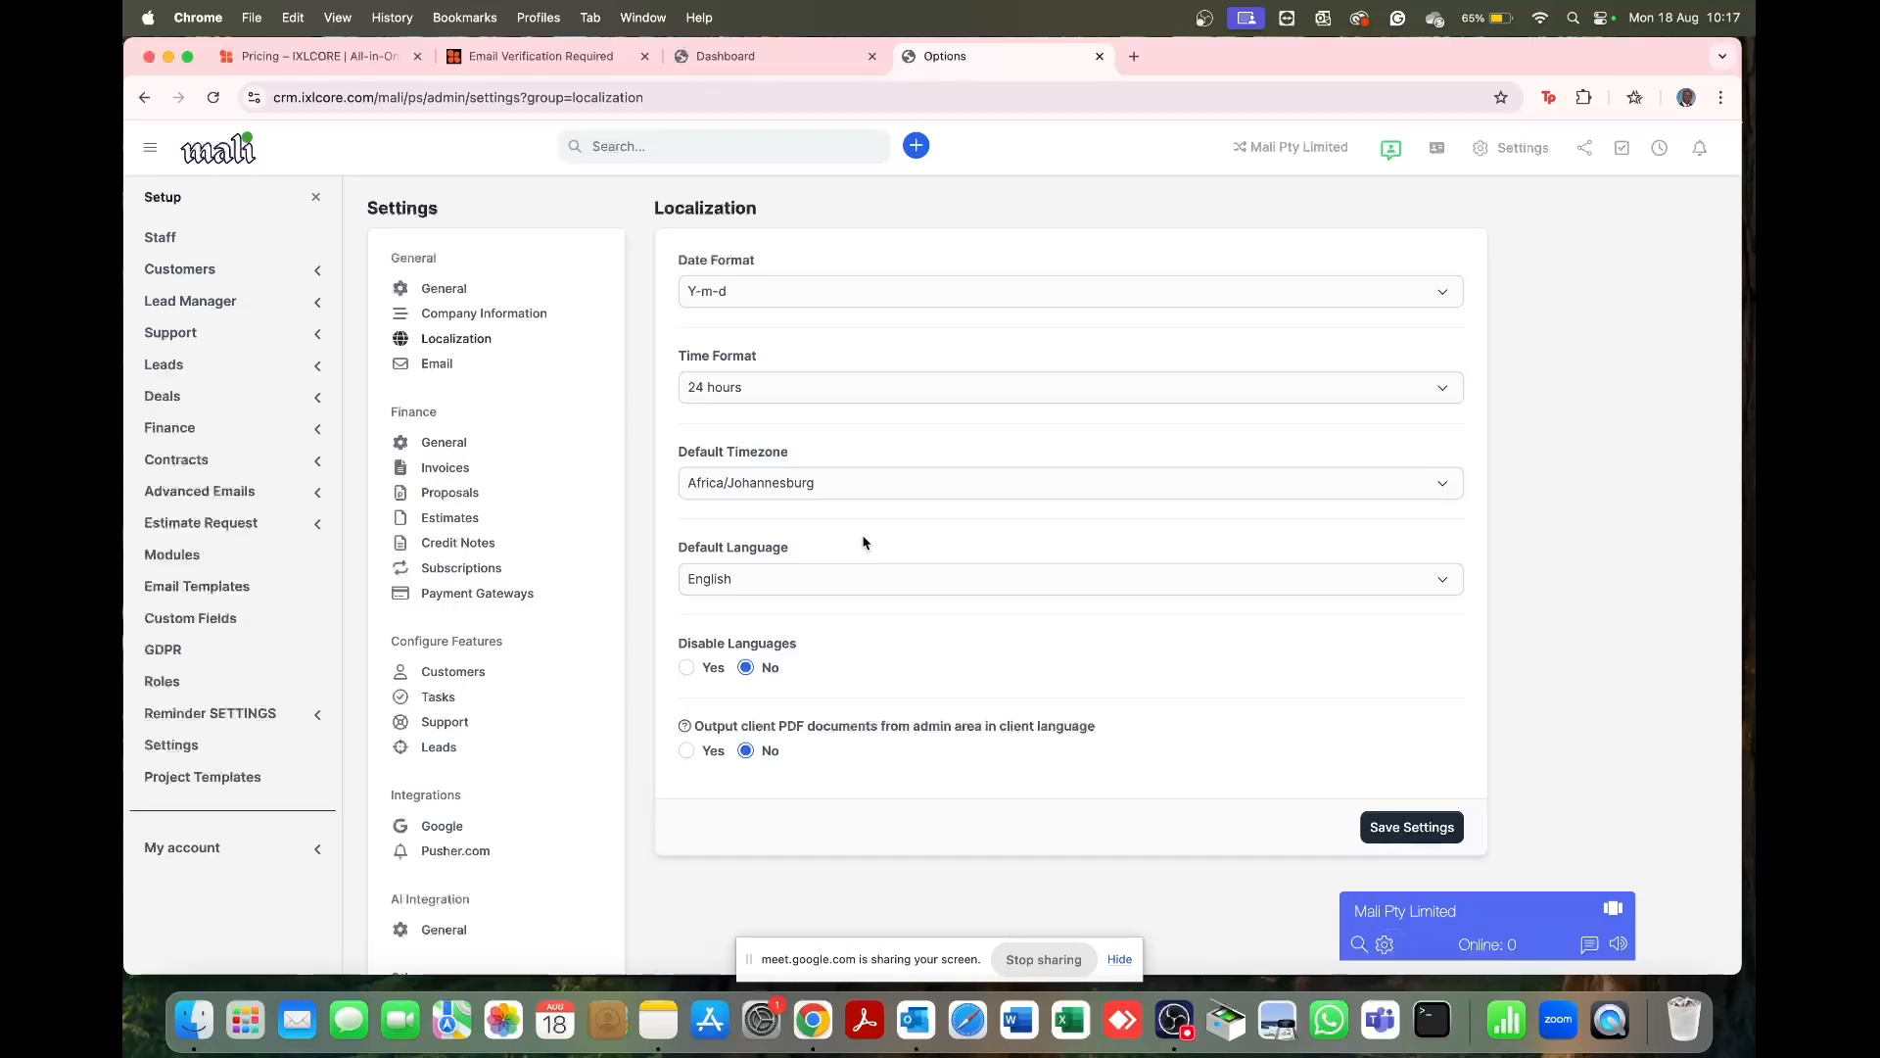
click(830, 587)
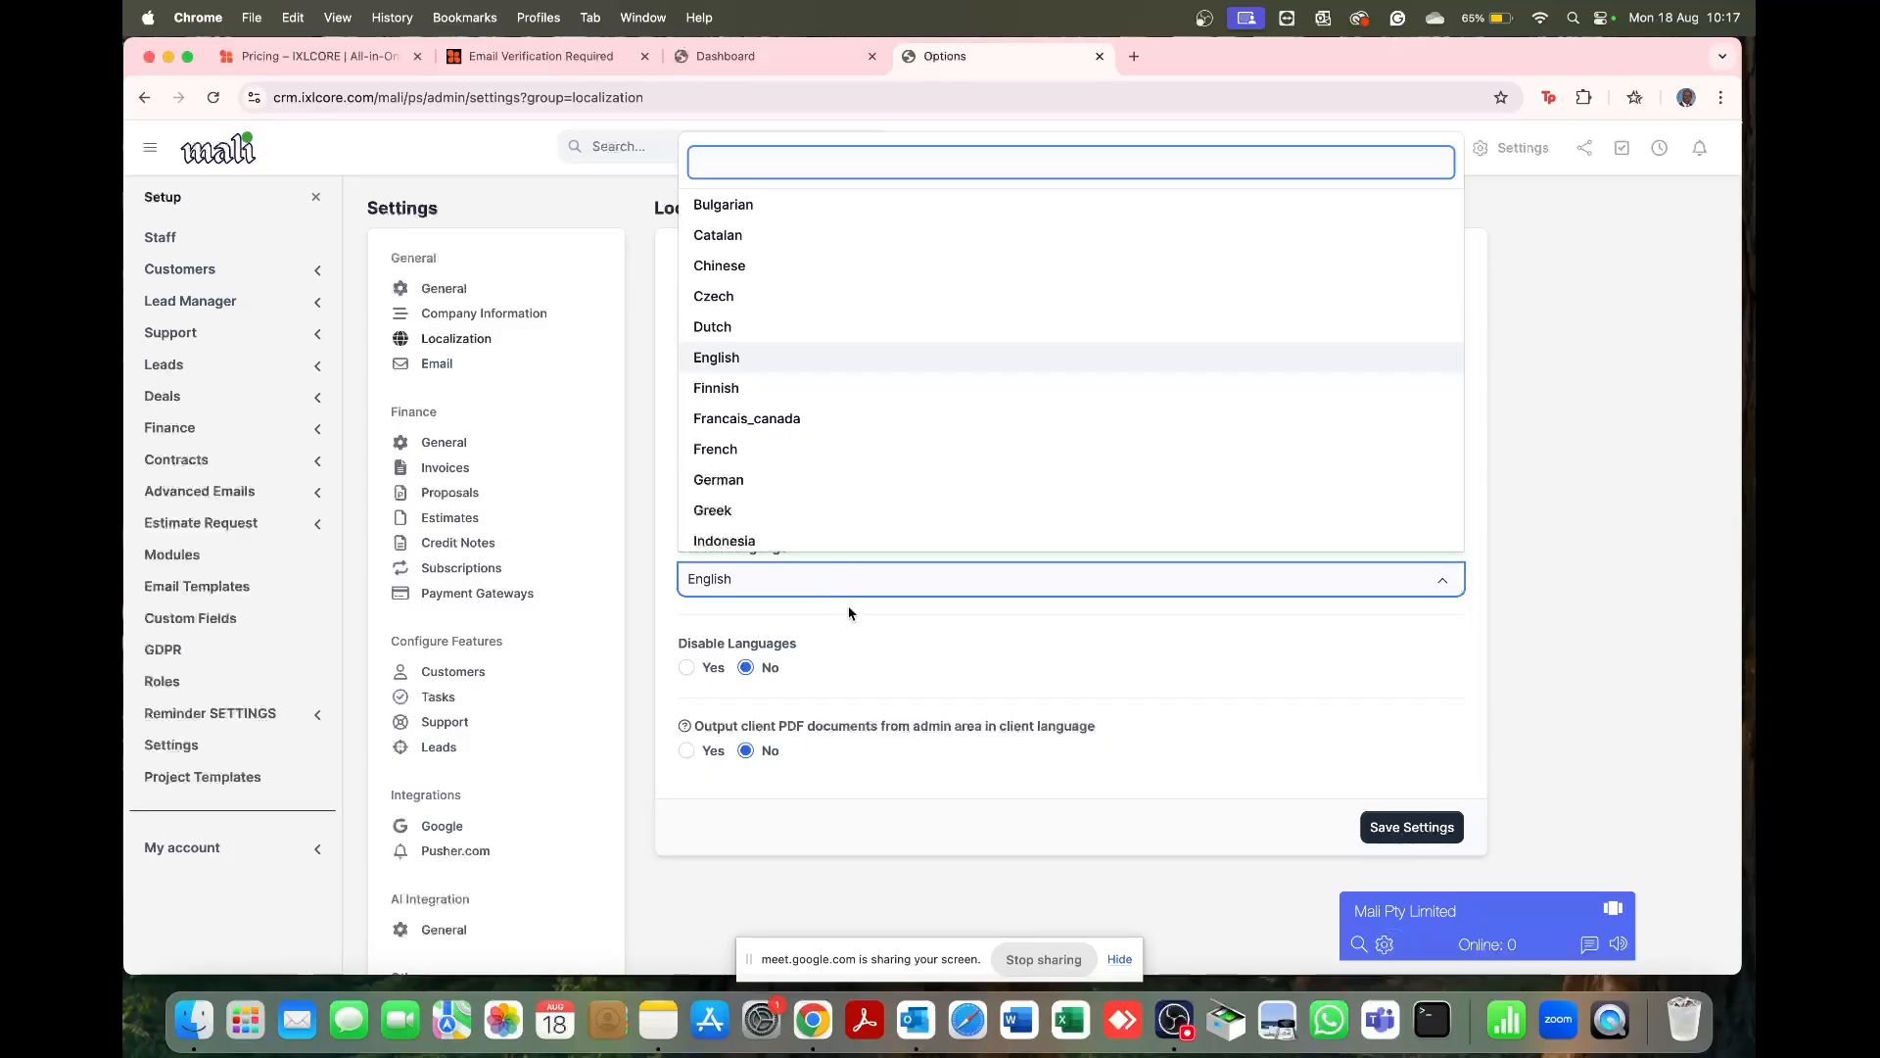
click(851, 625)
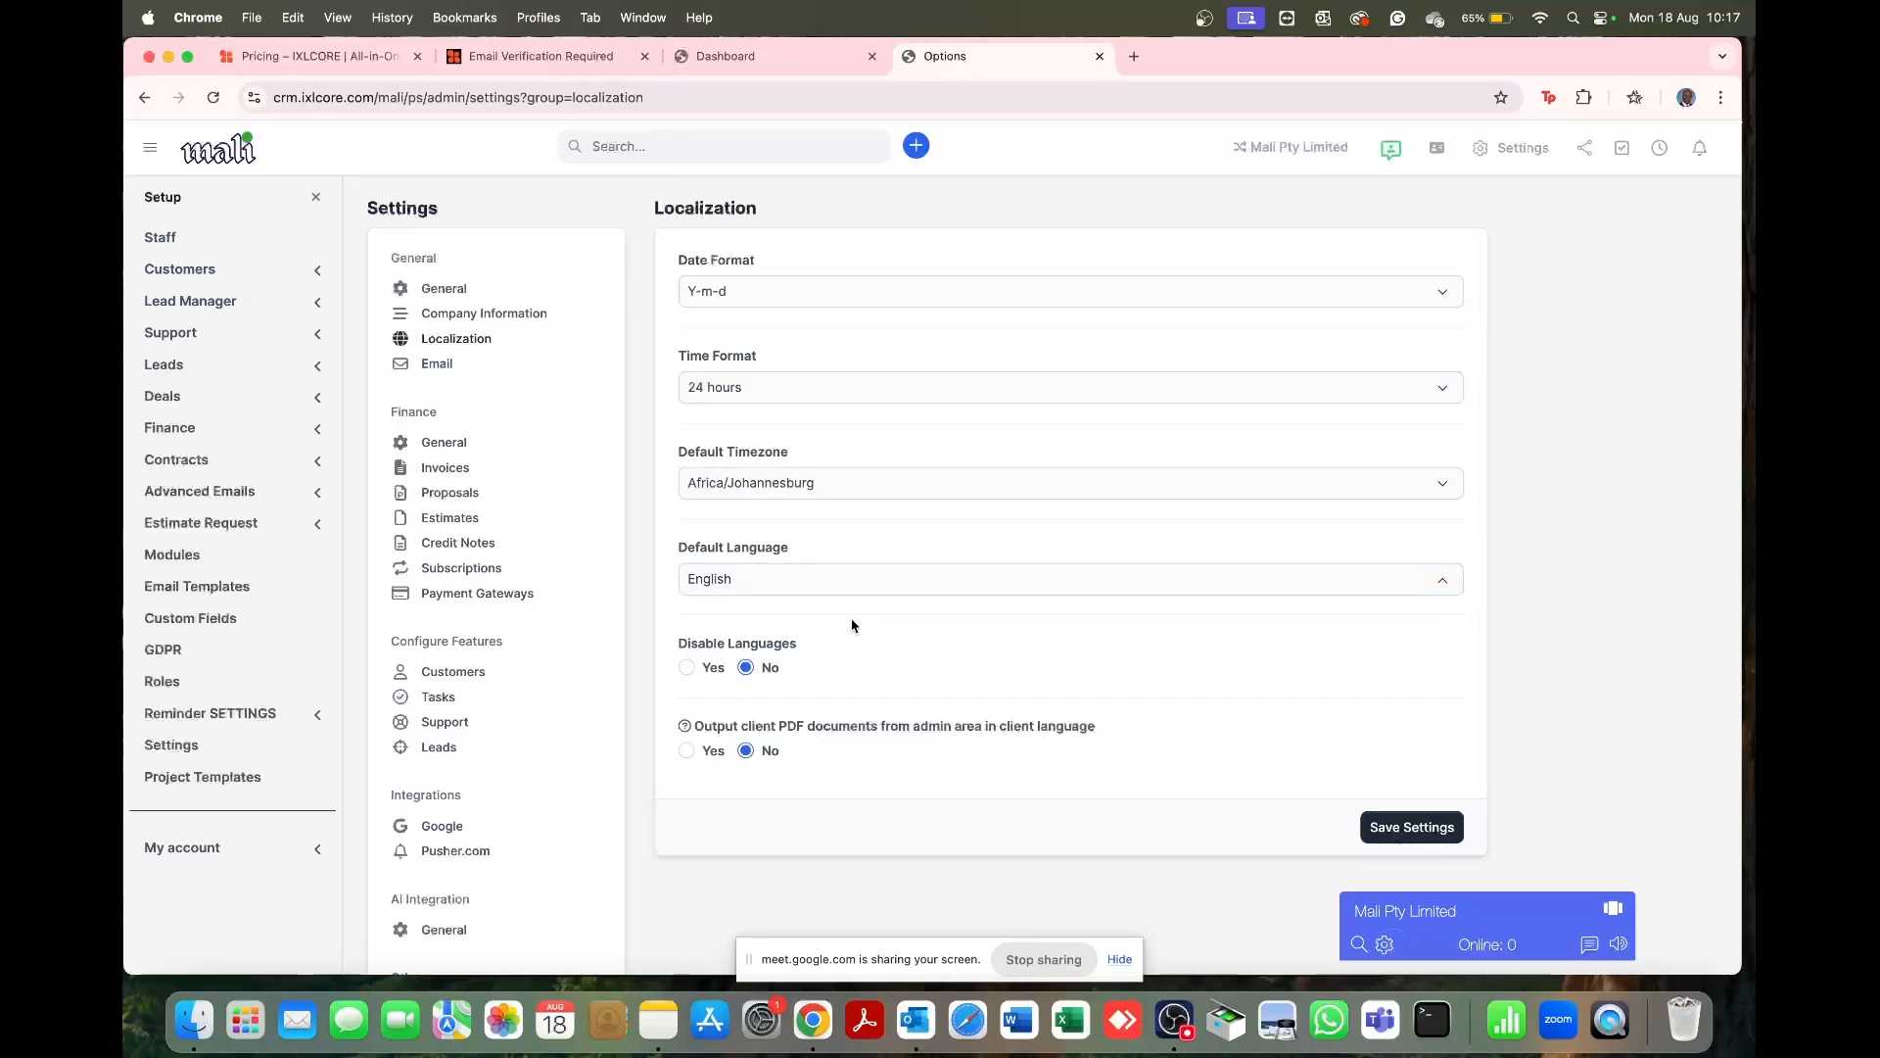
scroll(851, 625, down, 1)
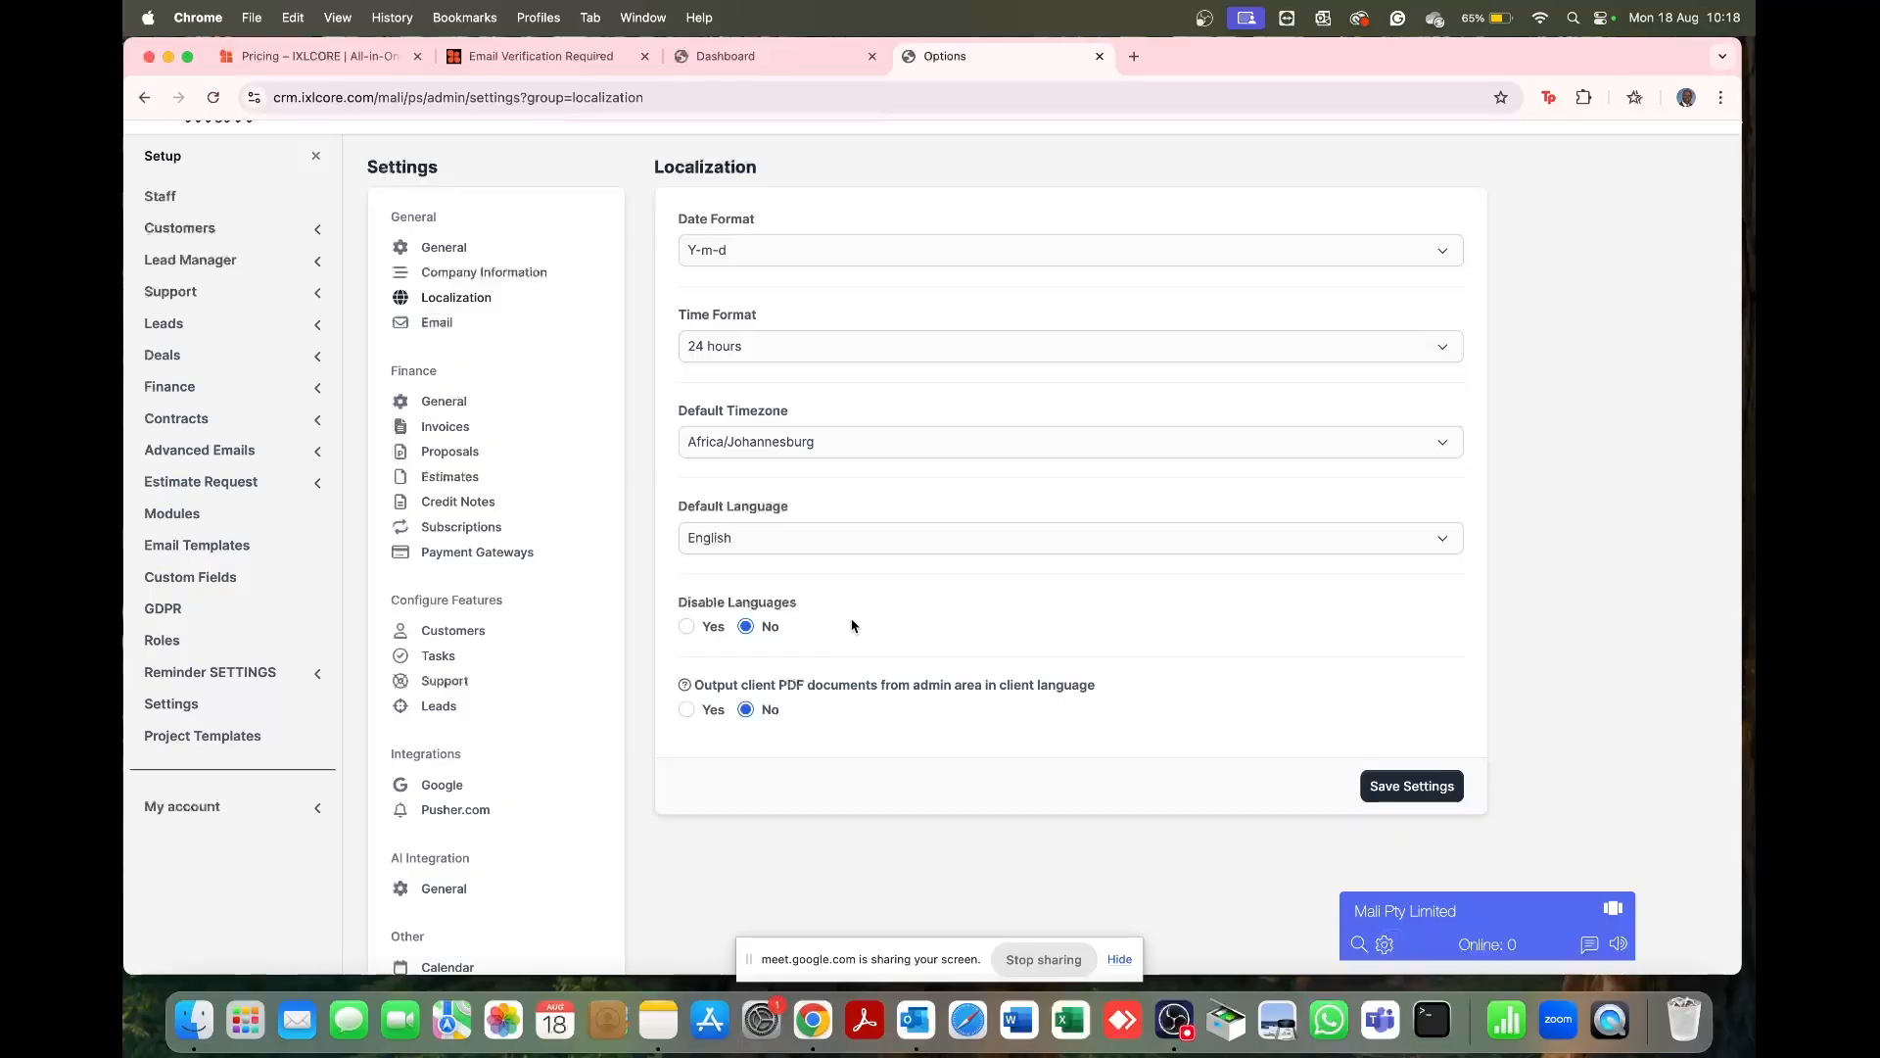
scroll(1047, 615, down, 3)
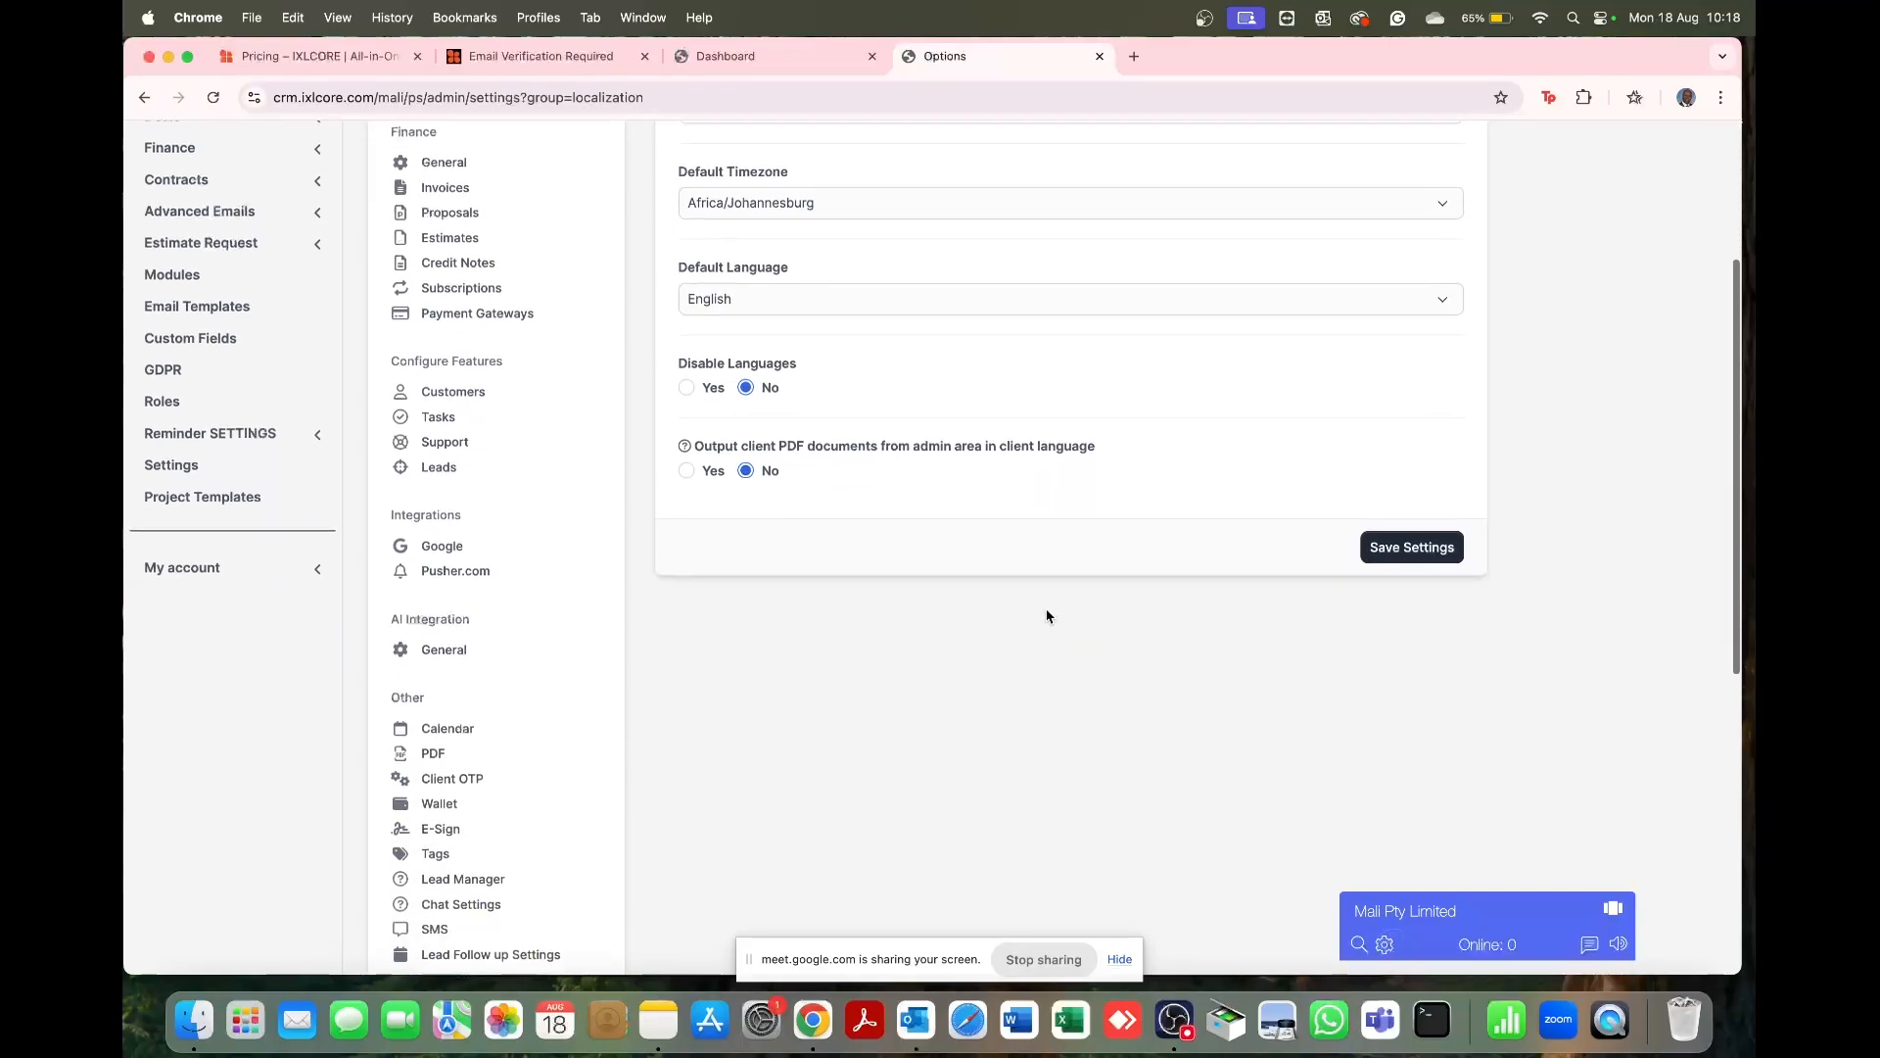
click(1383, 551)
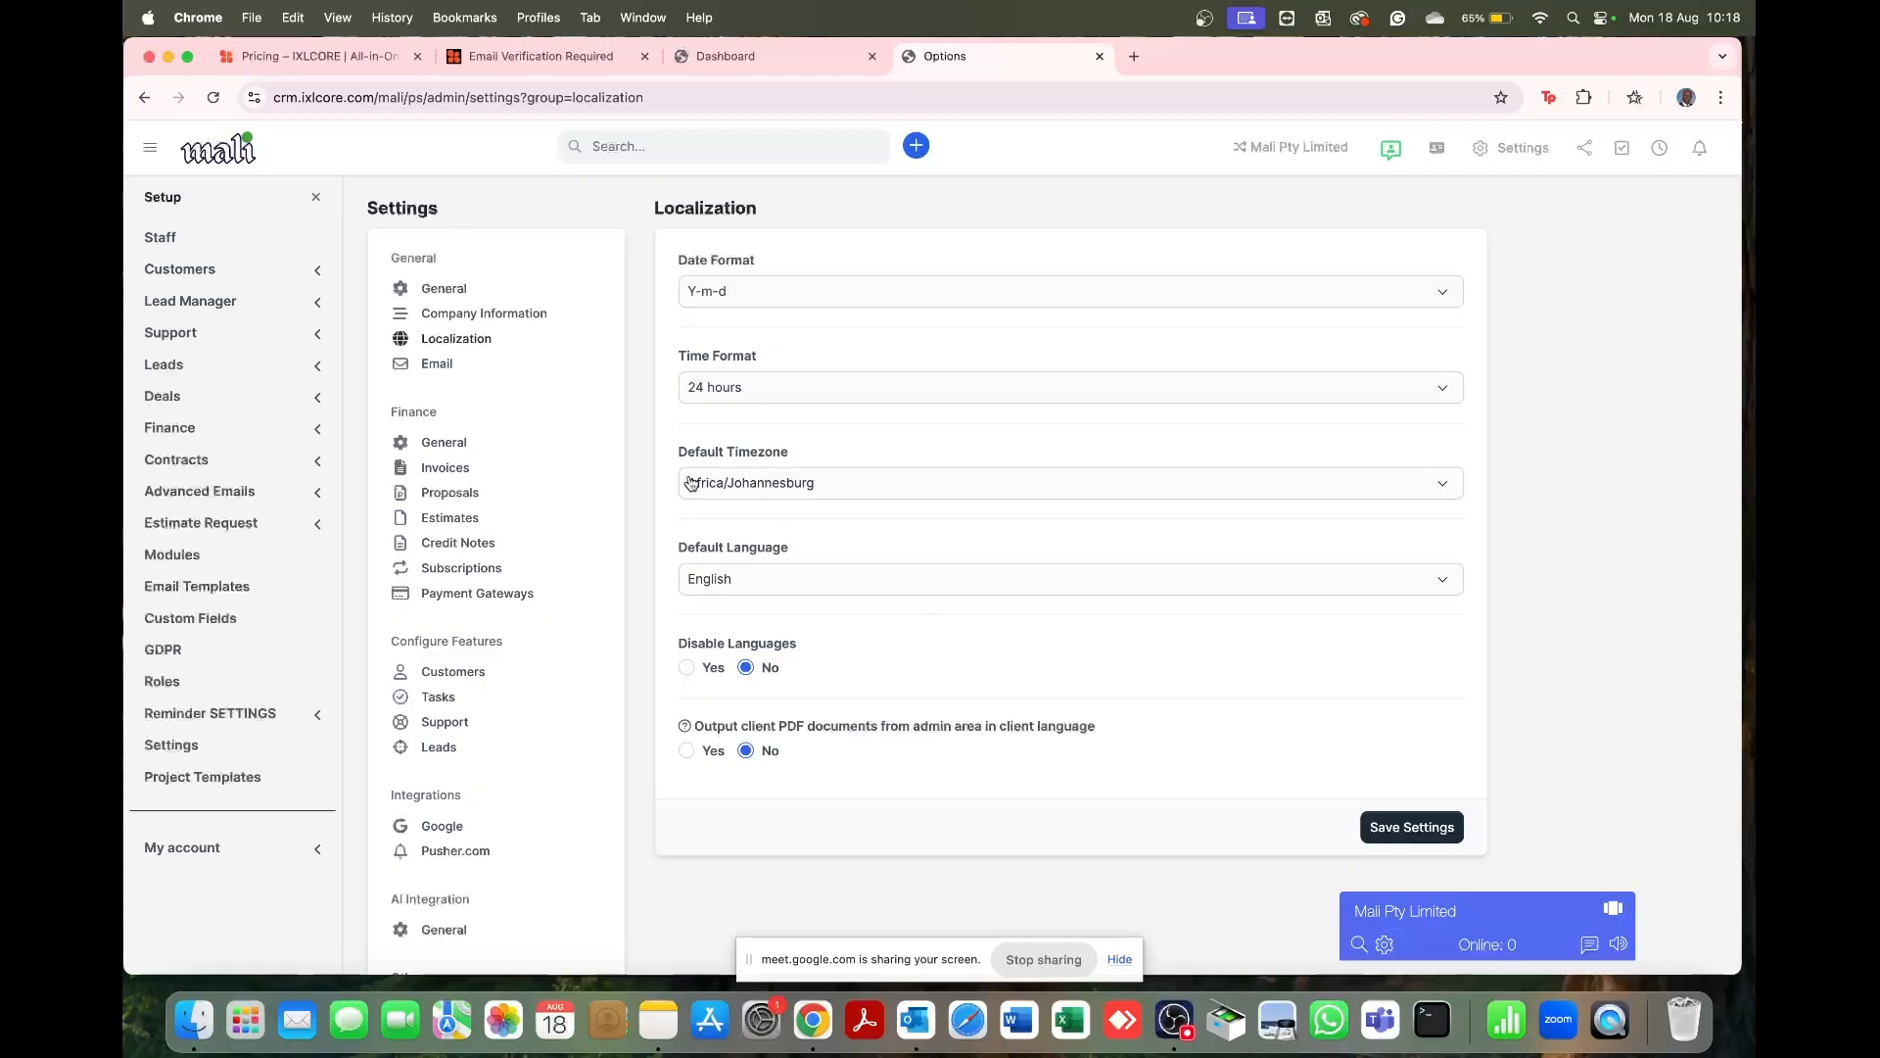
Step: On the Email settings page, change the SMTP host's domain to malilife
click(452, 373)
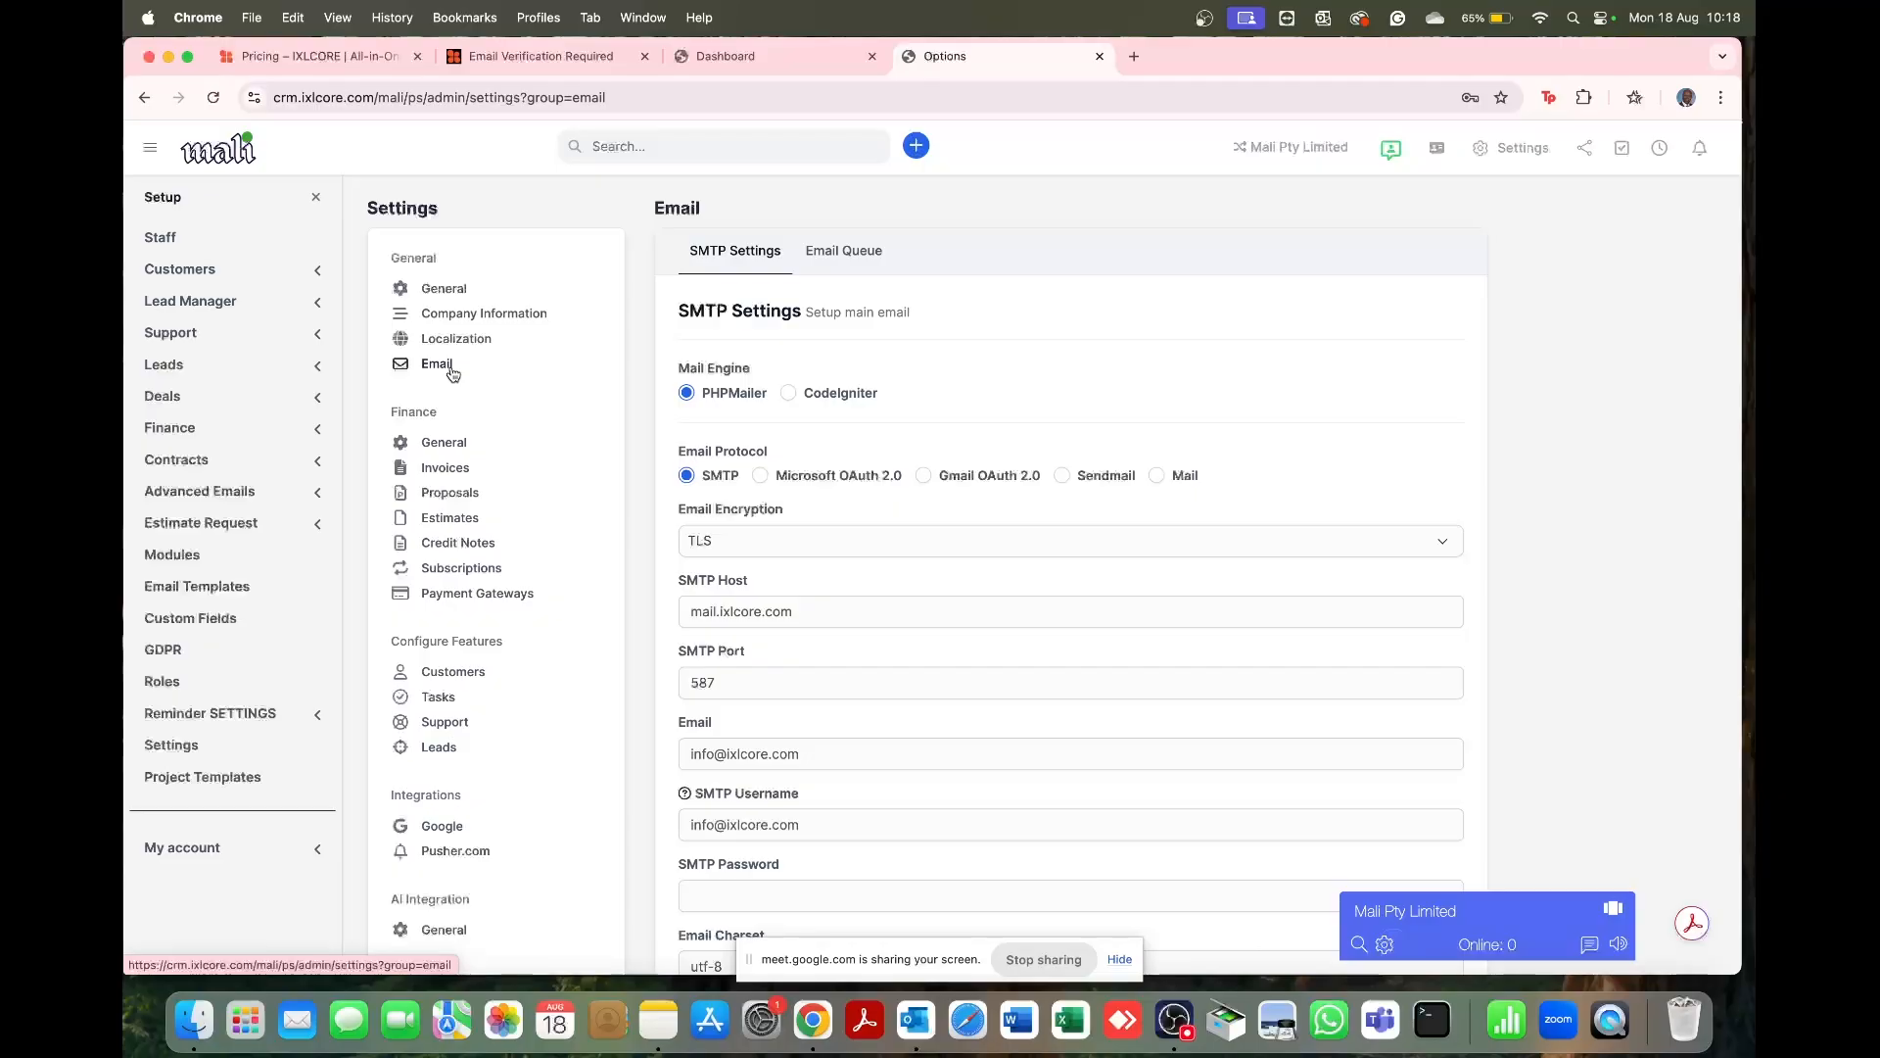
scroll(862, 619, down, 5)
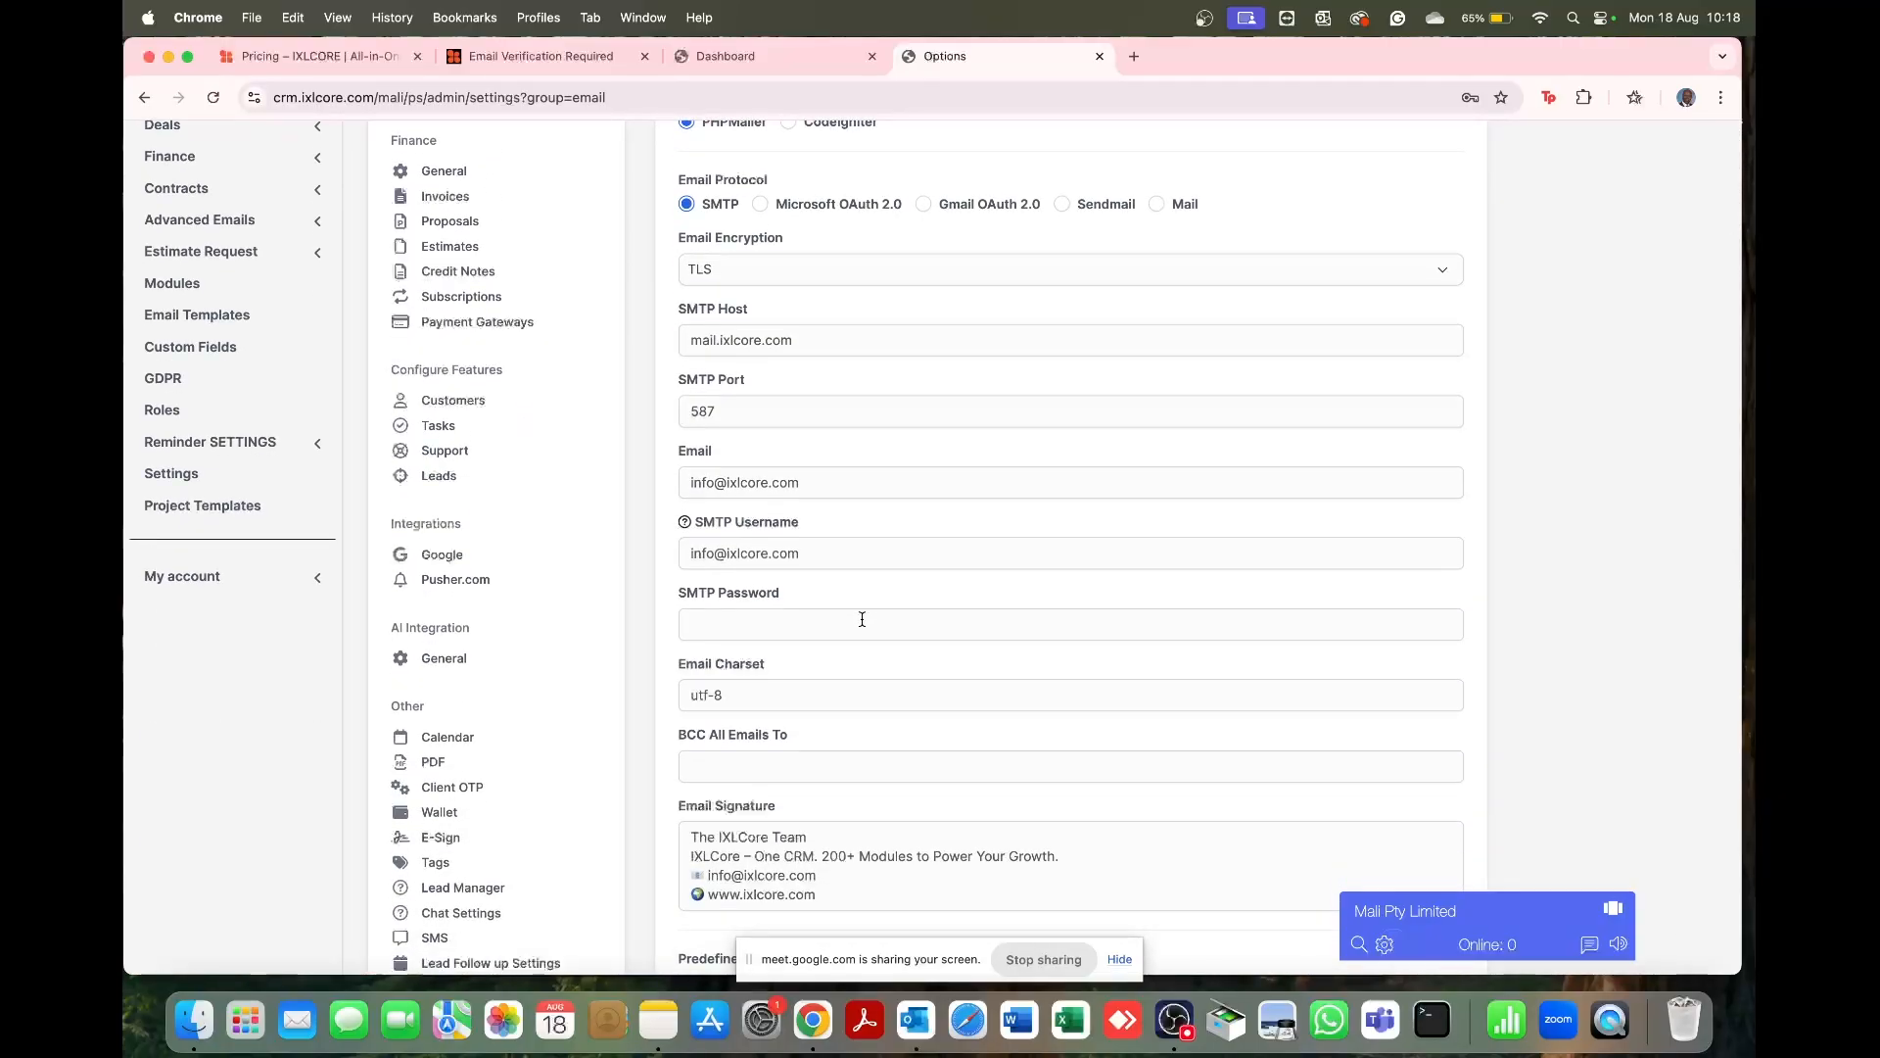
scroll(862, 619, up, 5)
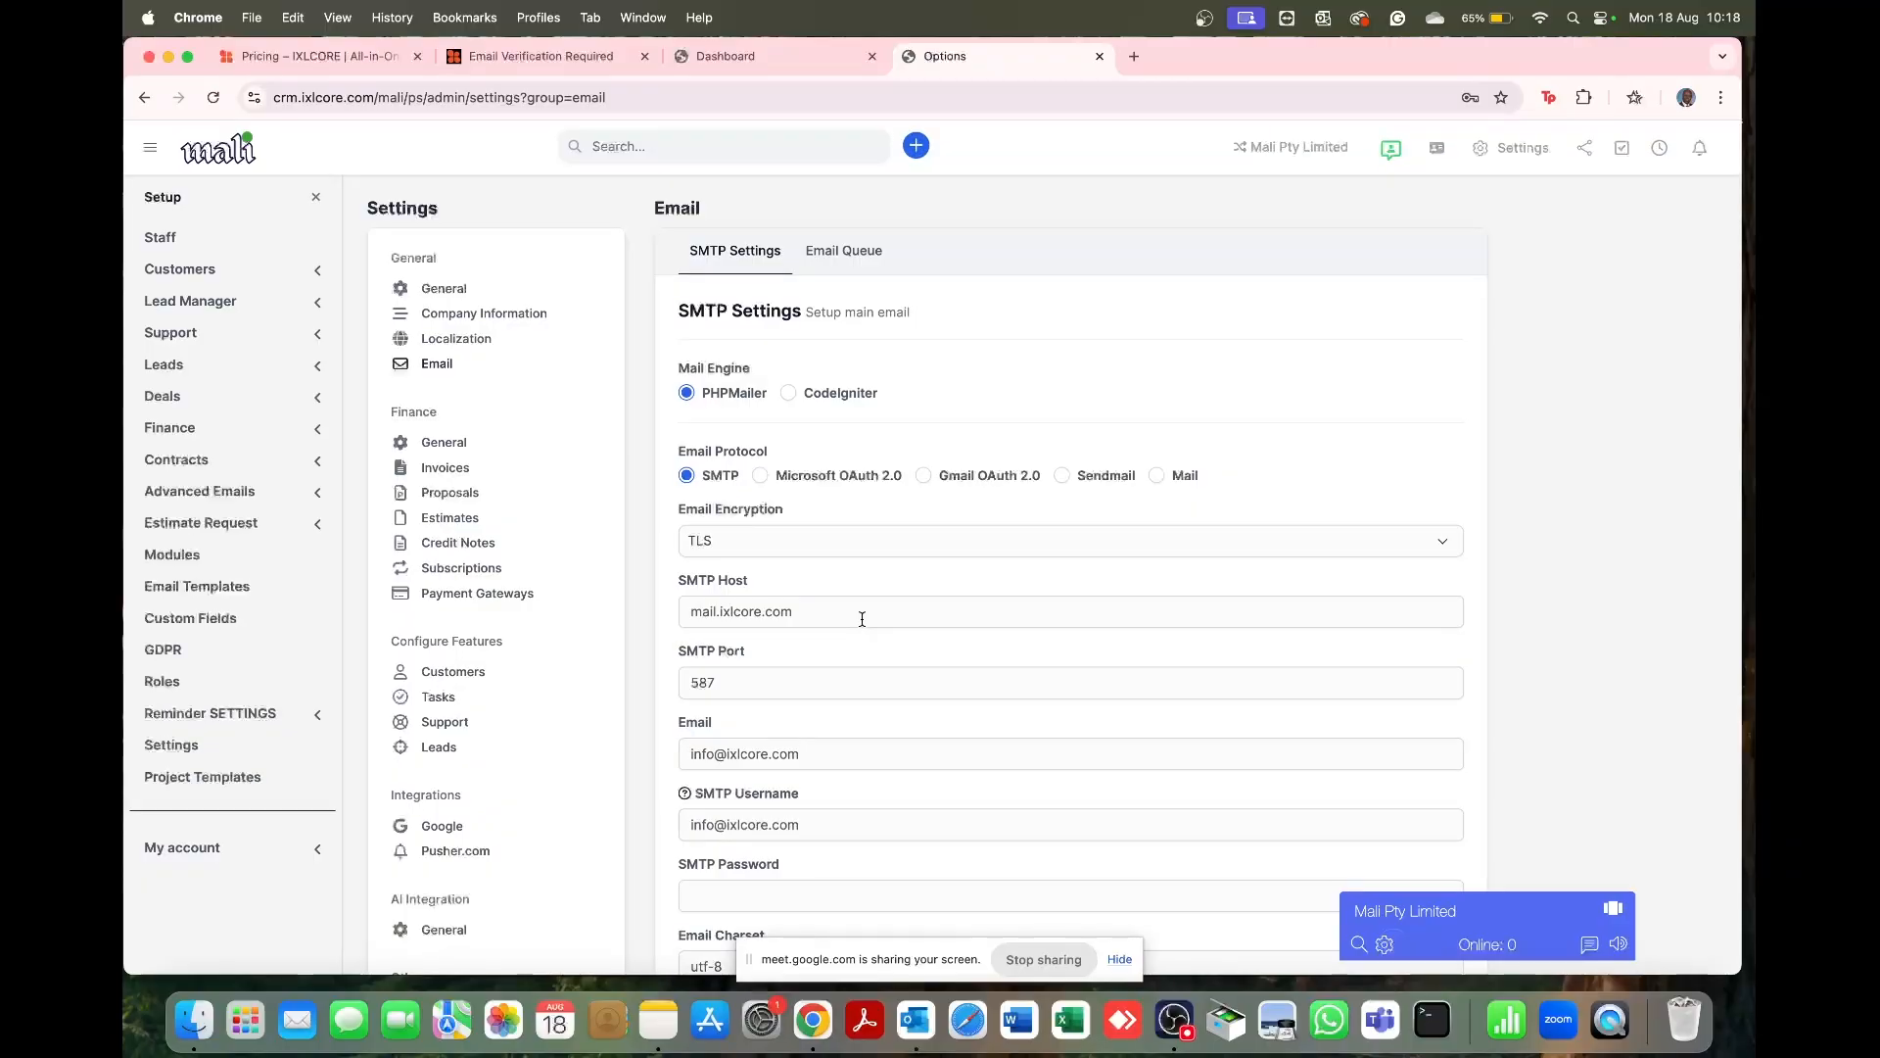
click(819, 614)
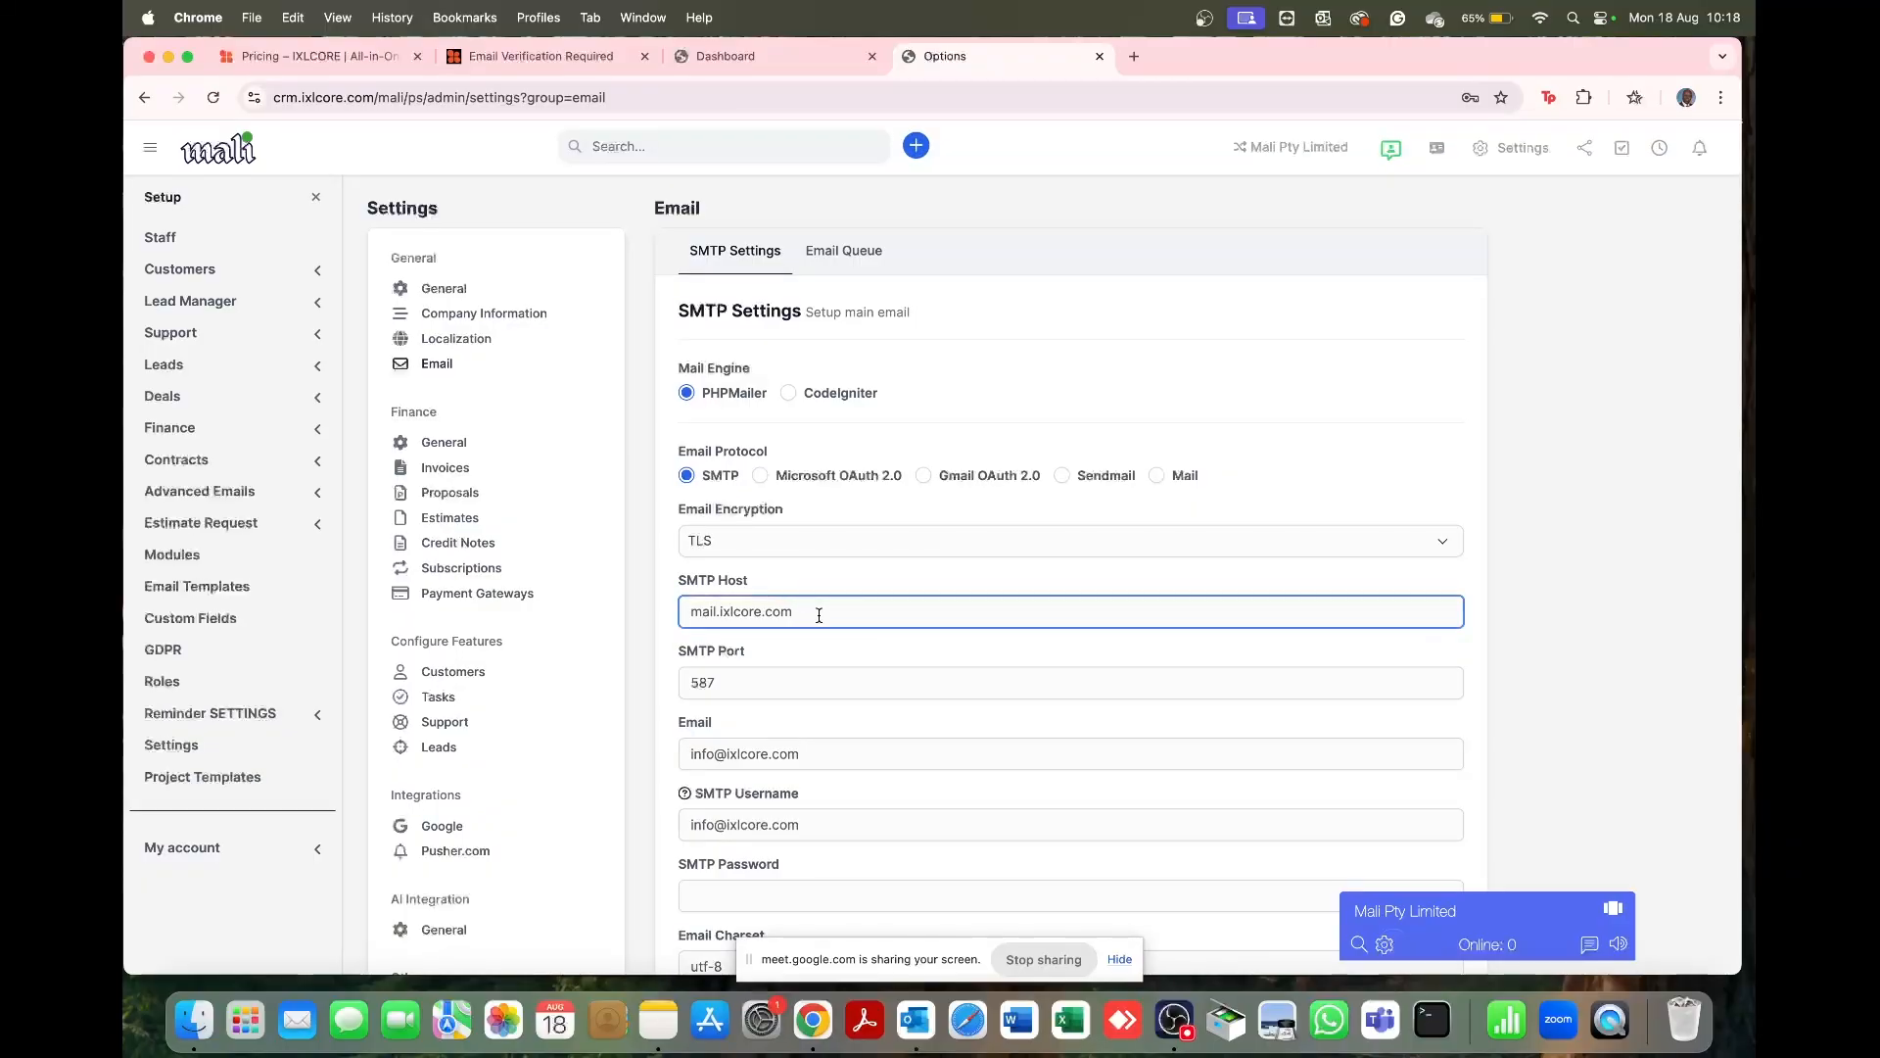
click(768, 612)
key(BackSpace)
key(BackSpace)
key(BackSpace)
key(BackSpace)
key(BackSpace)
key(BackSpace)
key(BackSpace)
text(malilife)
key(BackSpace)
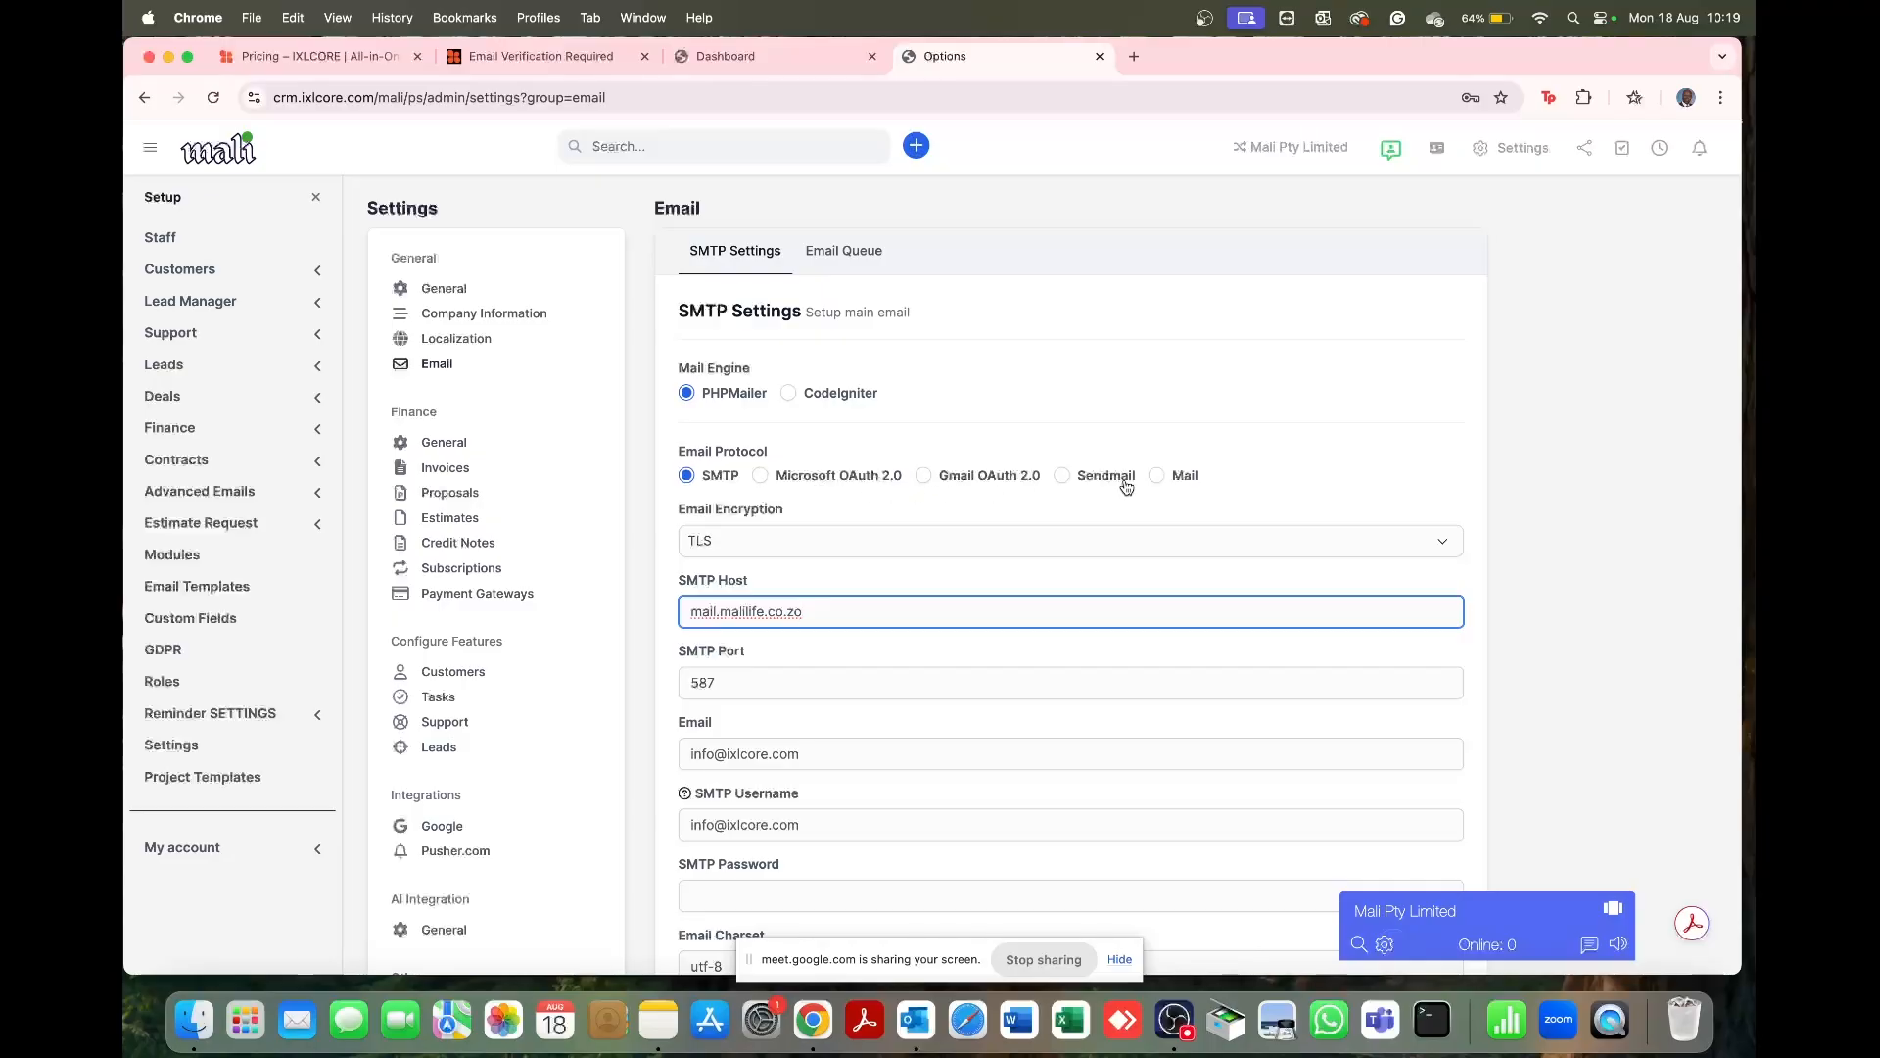
scroll(951, 602, down, 2)
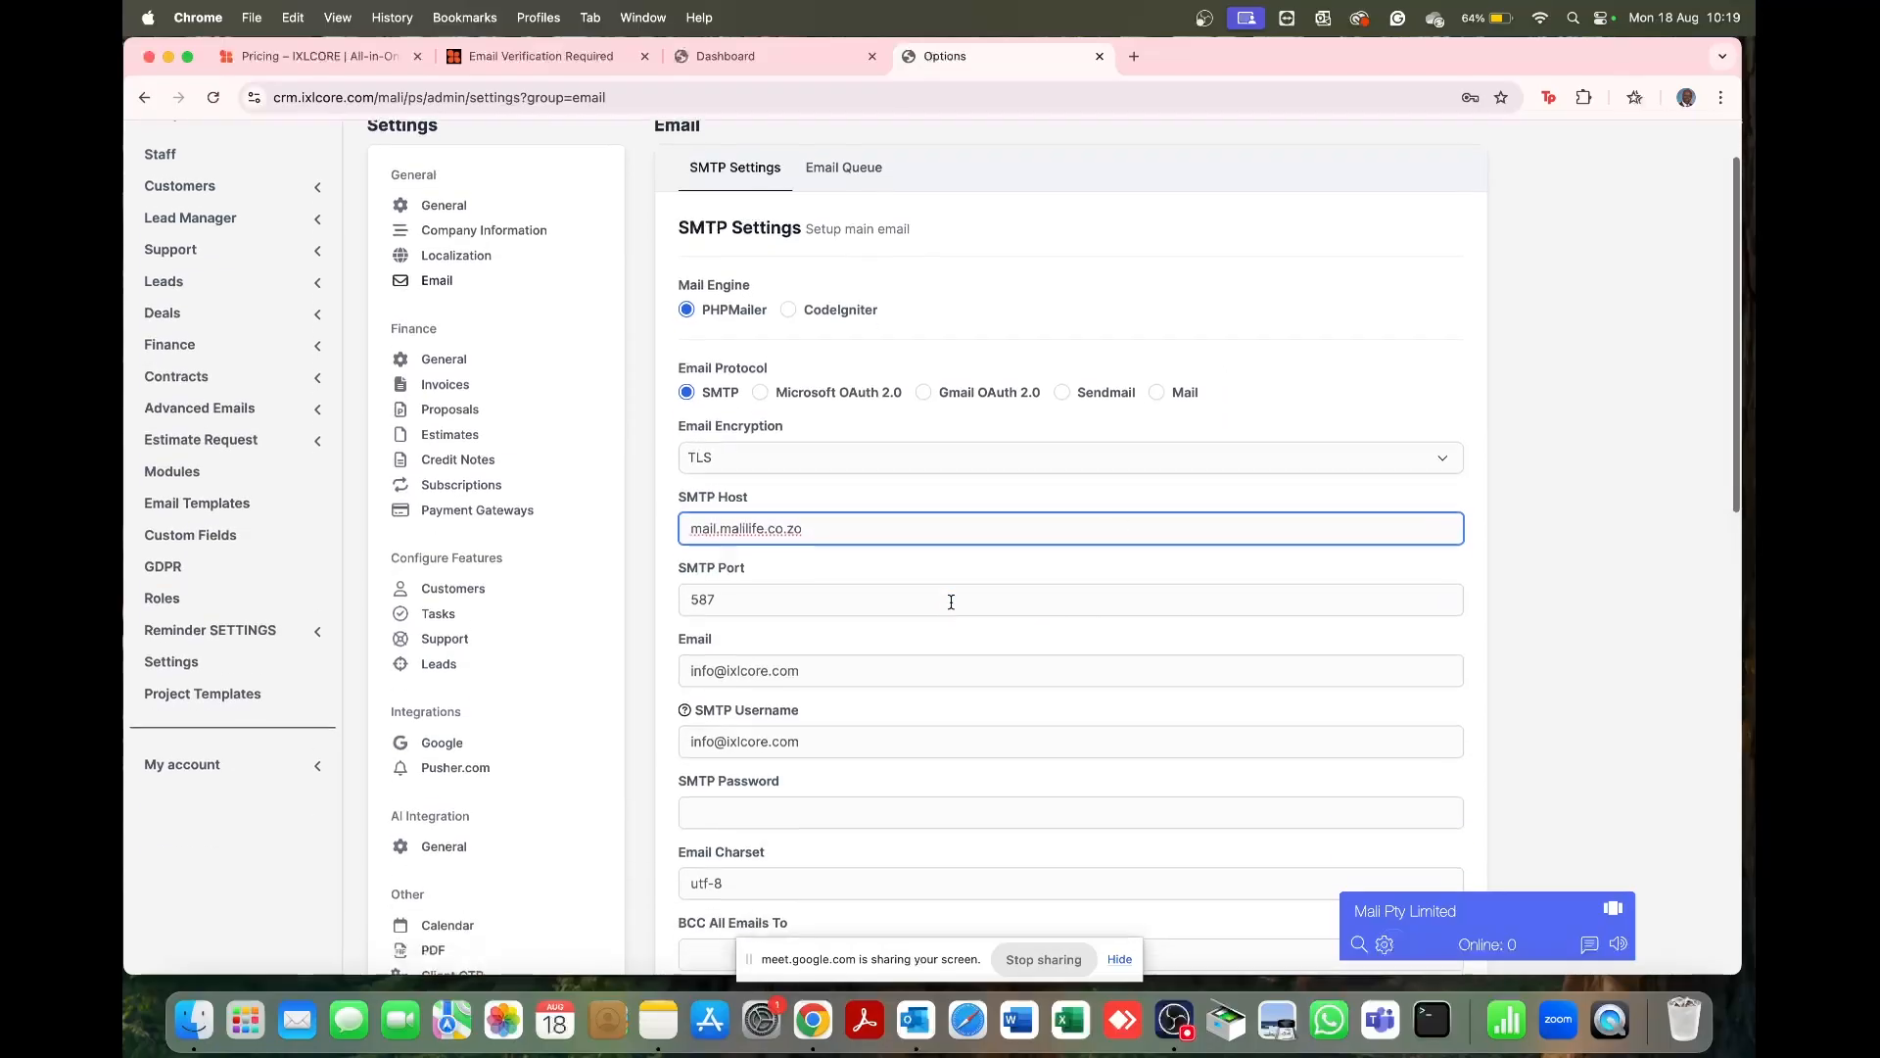
scroll(951, 602, down, 2)
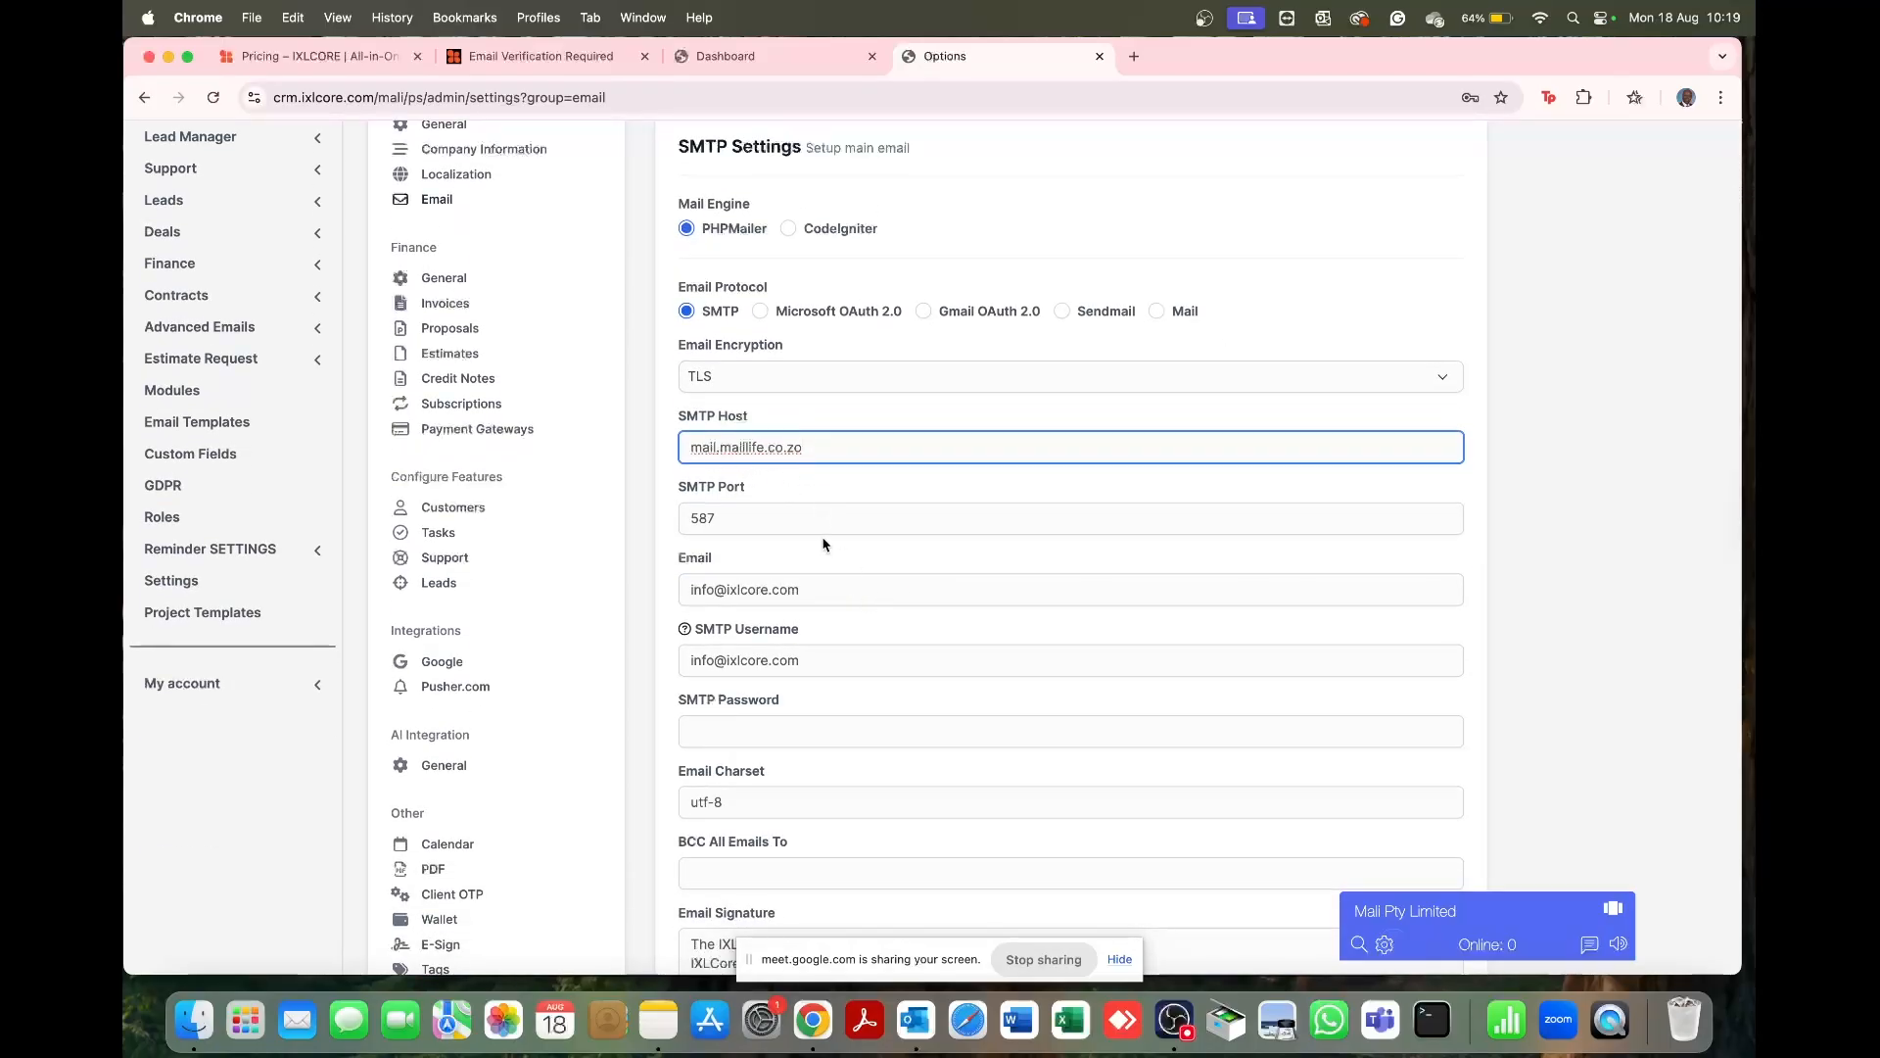
Step: Change the sender email domain to maillife.co.za, reuse it as SMTP username, and enter the SMTP password
drag(729, 591, 861, 588)
key(BackSpace)
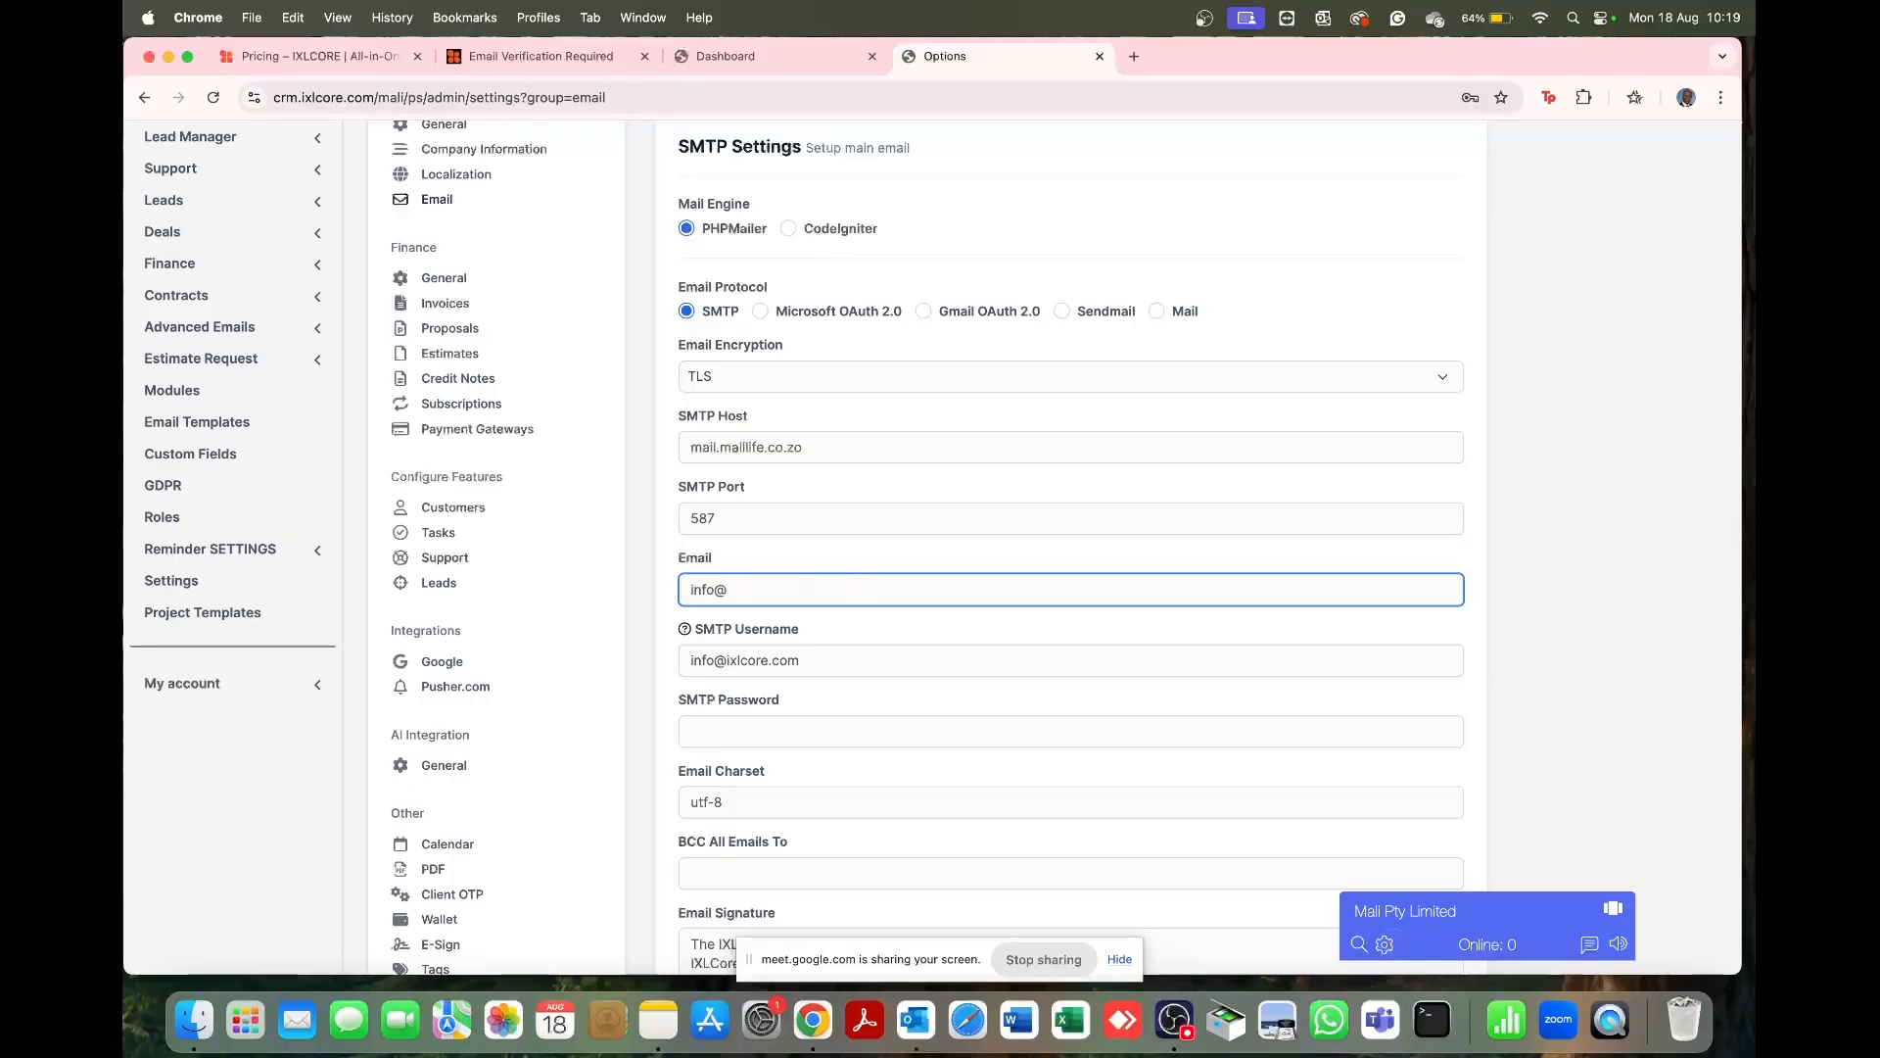
text(mail)
text(life.co.za)
drag(831, 591, 681, 596)
key(super+c)
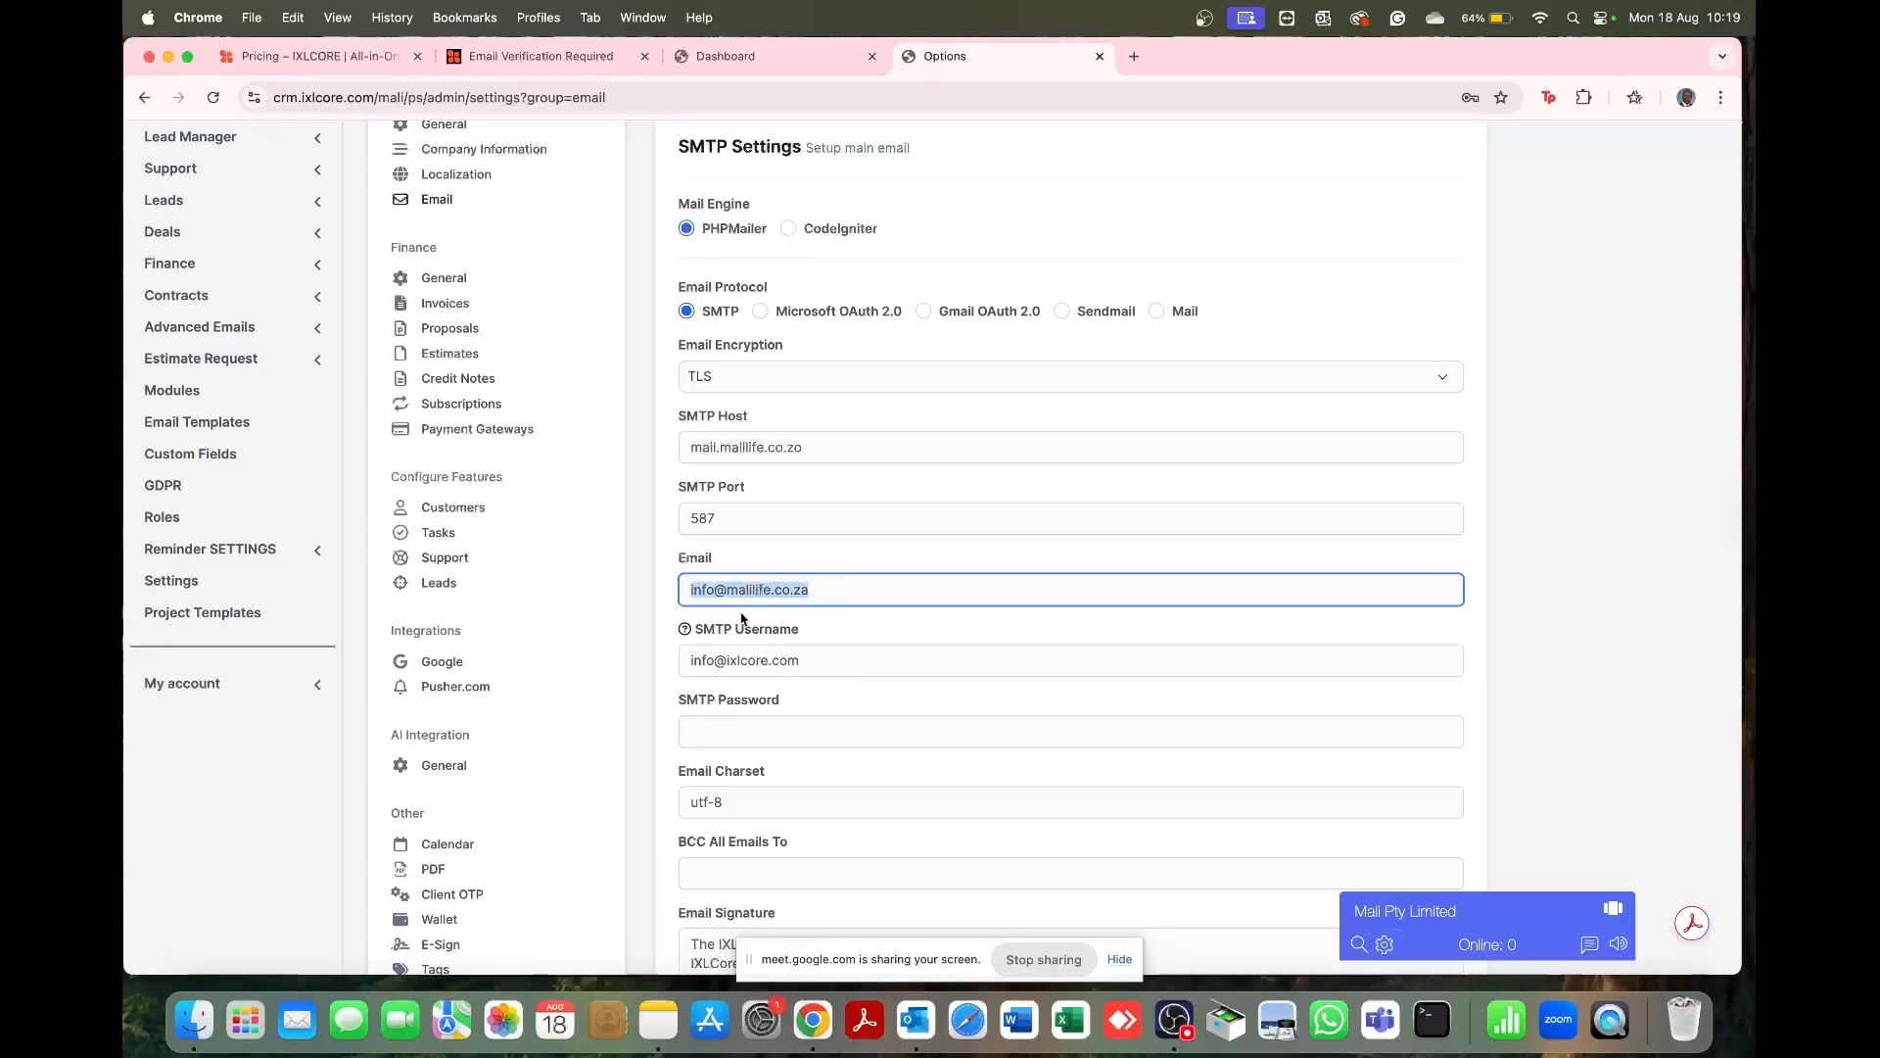
drag(858, 650, 660, 650)
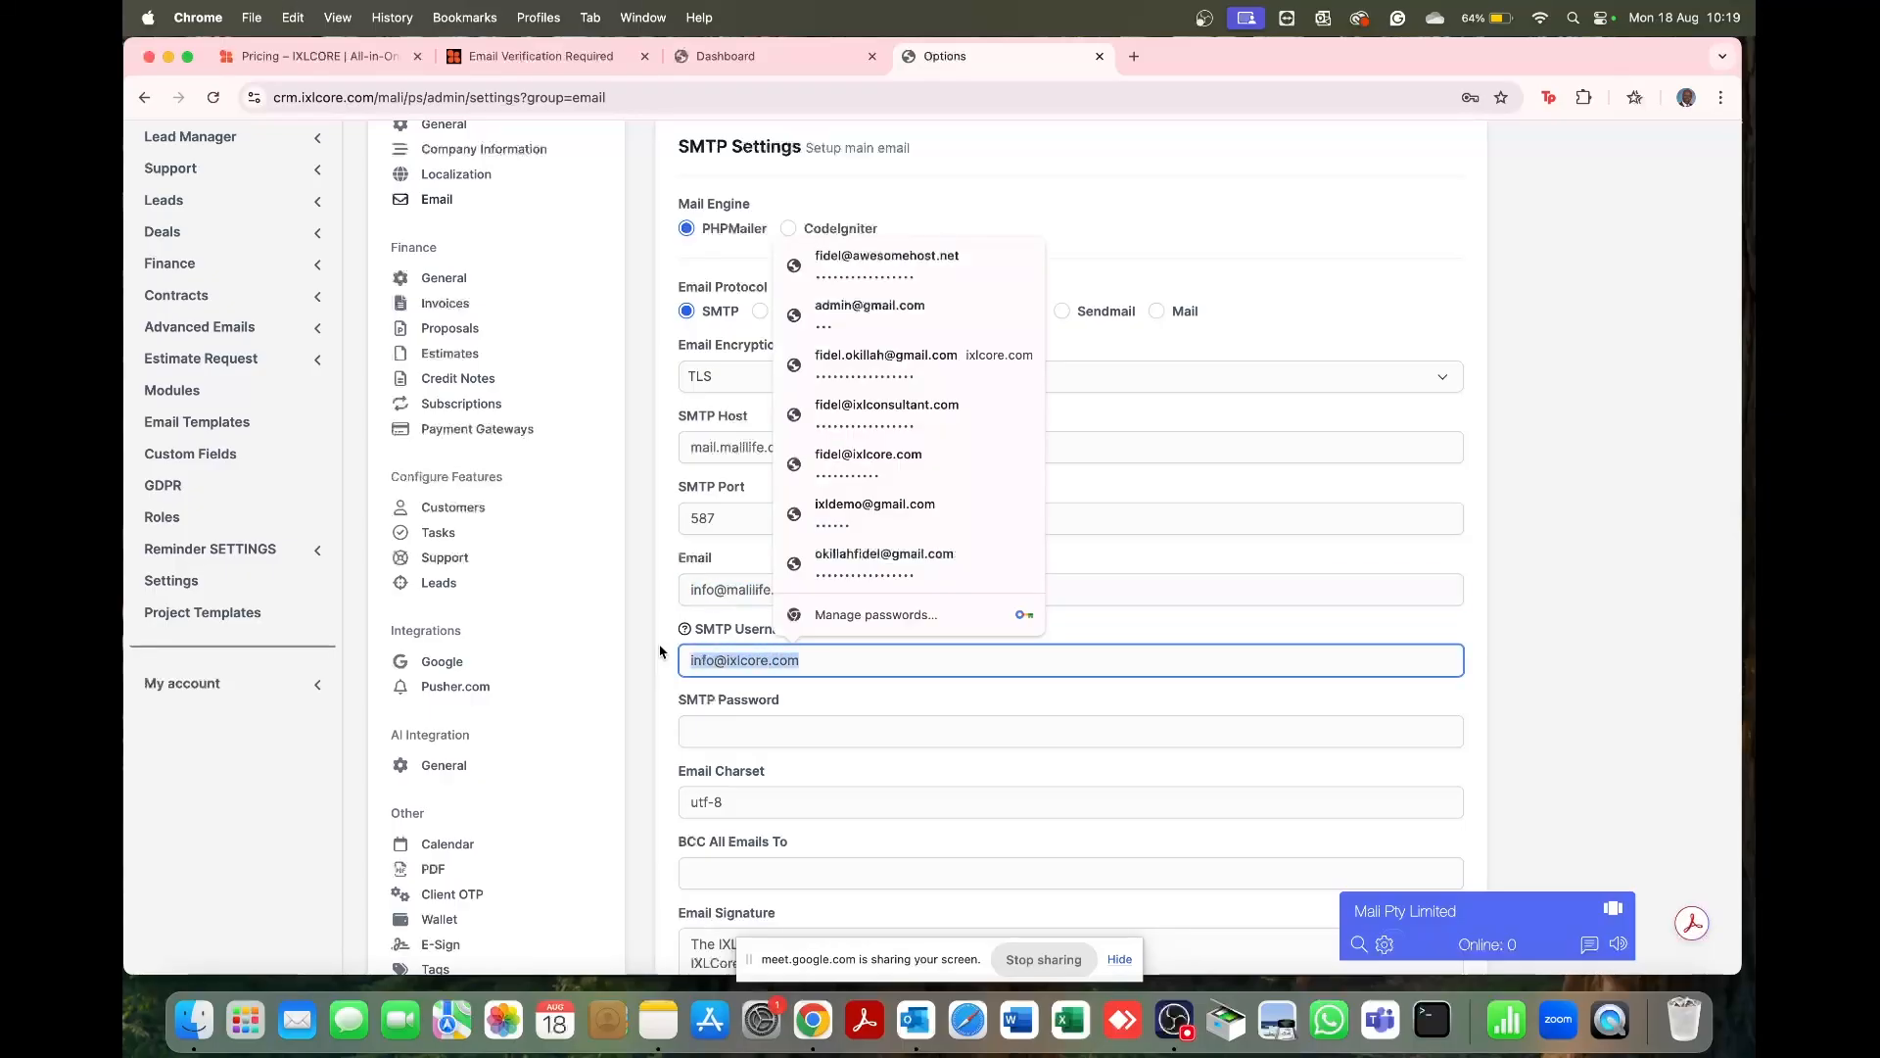
key(super+v)
click(730, 725)
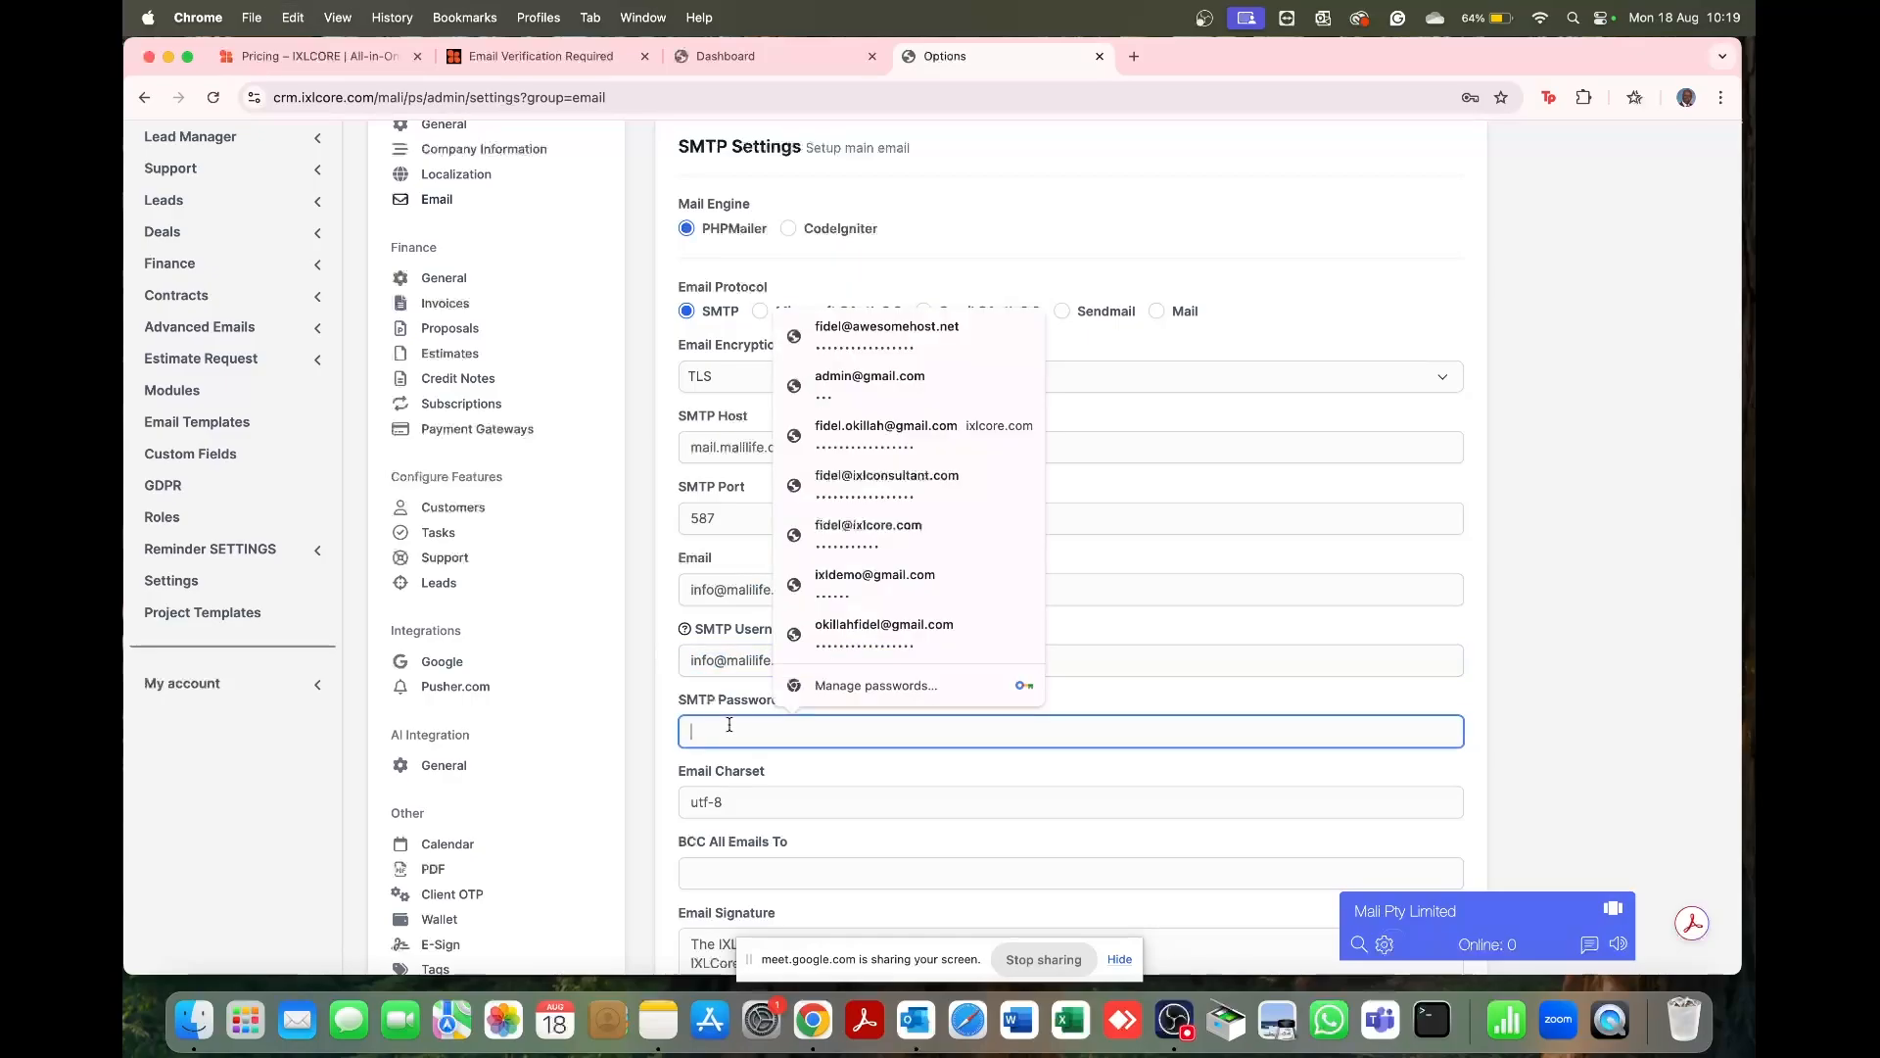
text(•••••••)
click(863, 784)
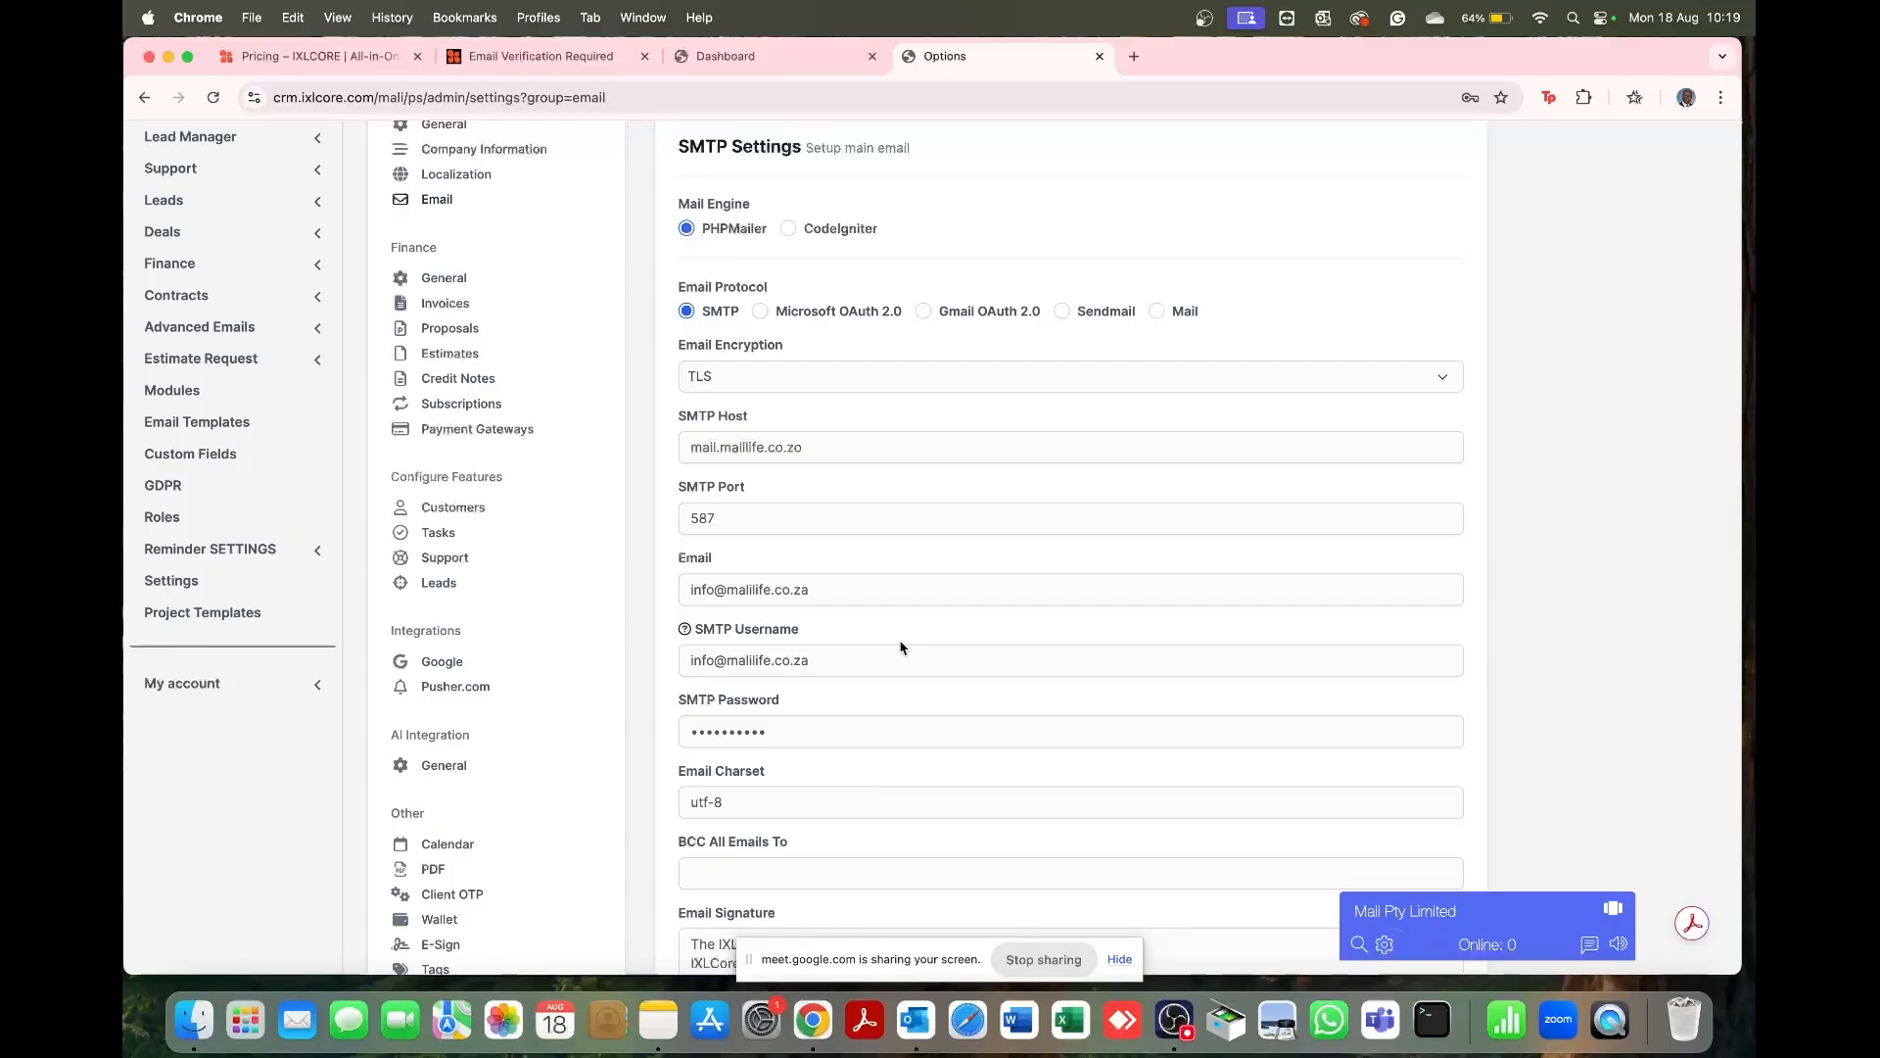
Step: Replace the default IXLCore email signature with 'From, Mali Pty Limited'
scroll(901, 647, down, 8)
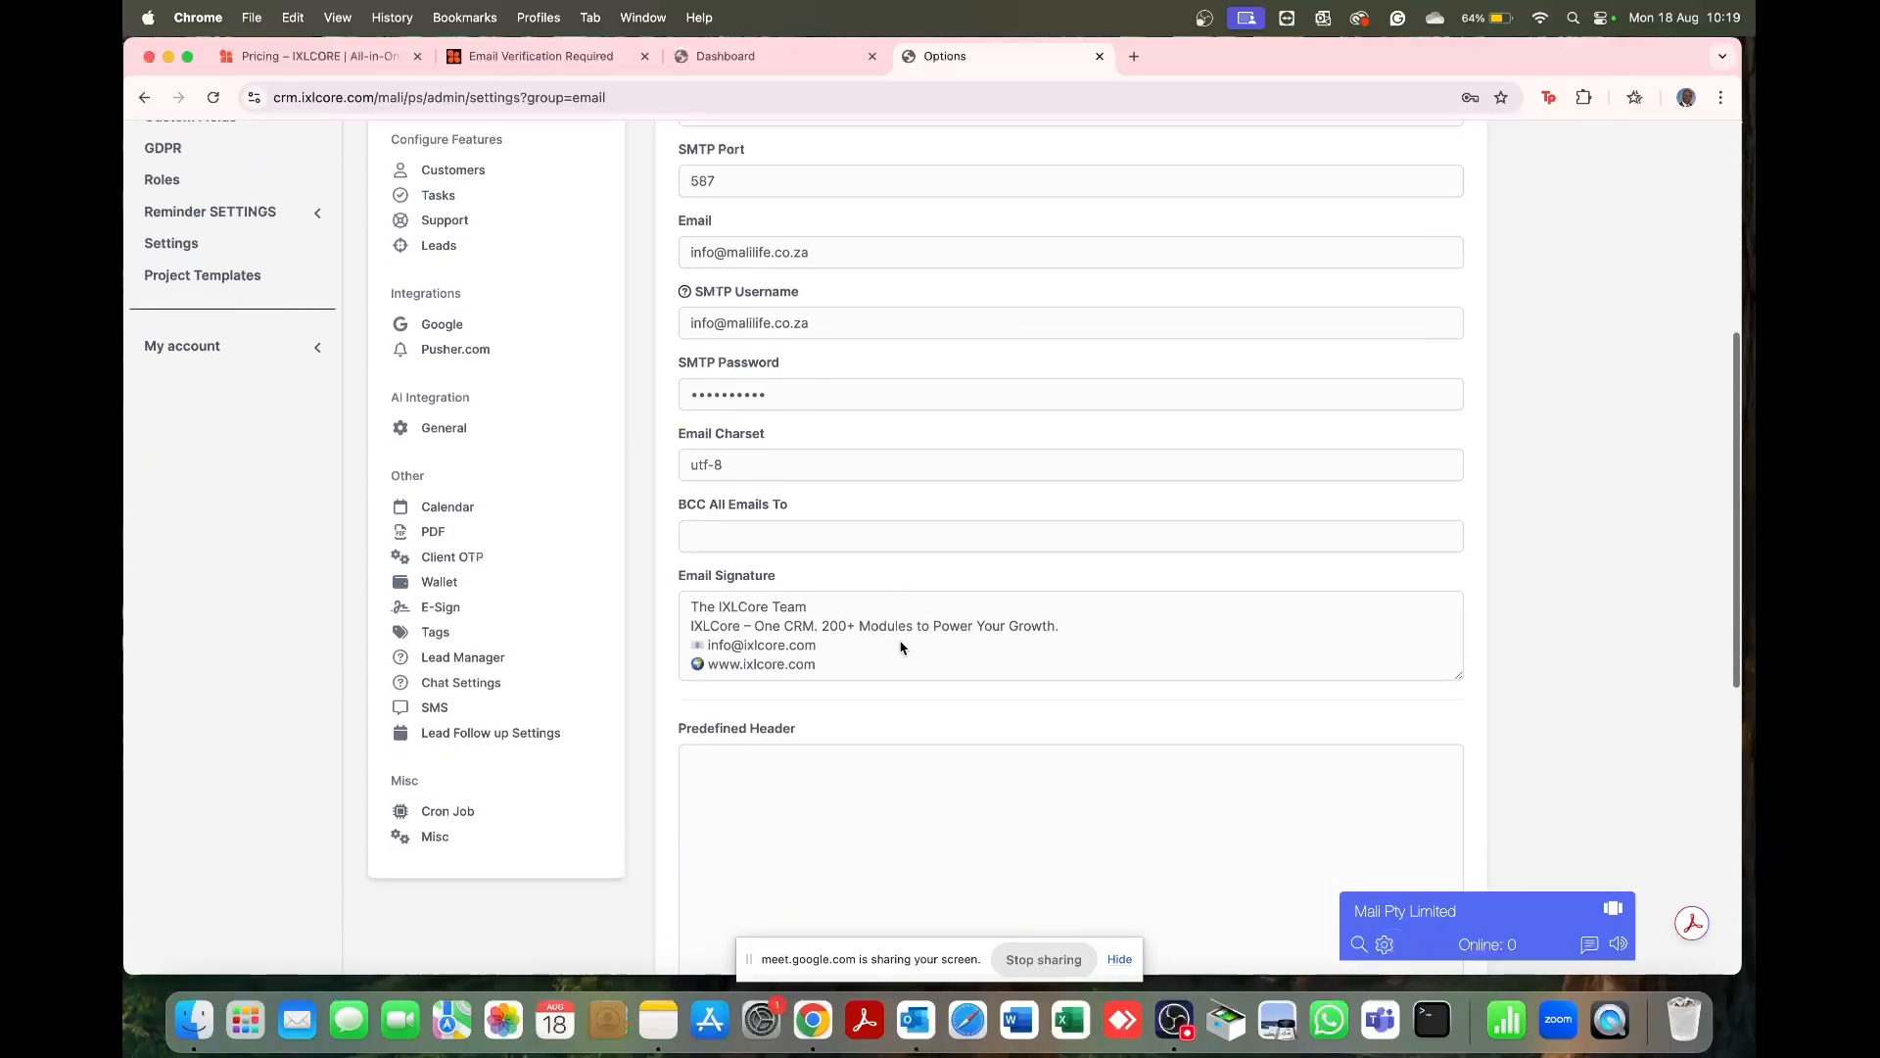
scroll(940, 581, up, 5)
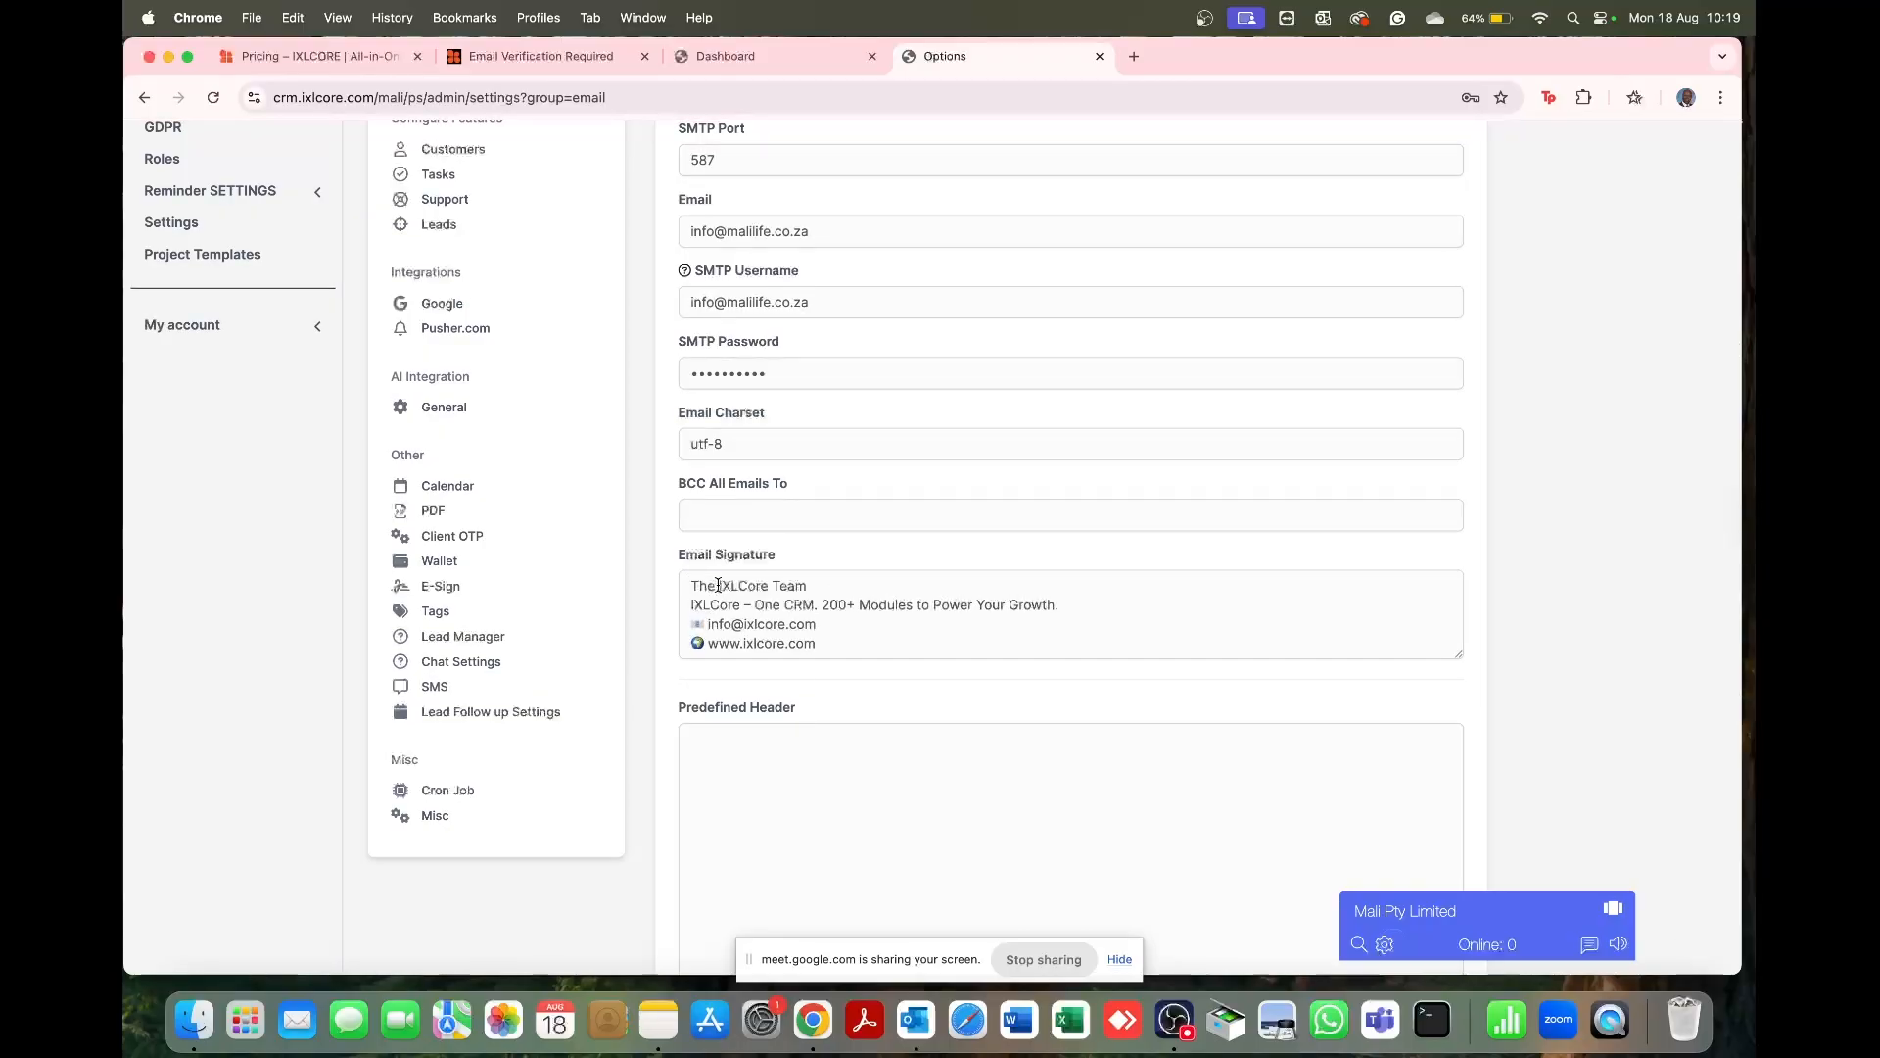
right_click(749, 587)
click(752, 584)
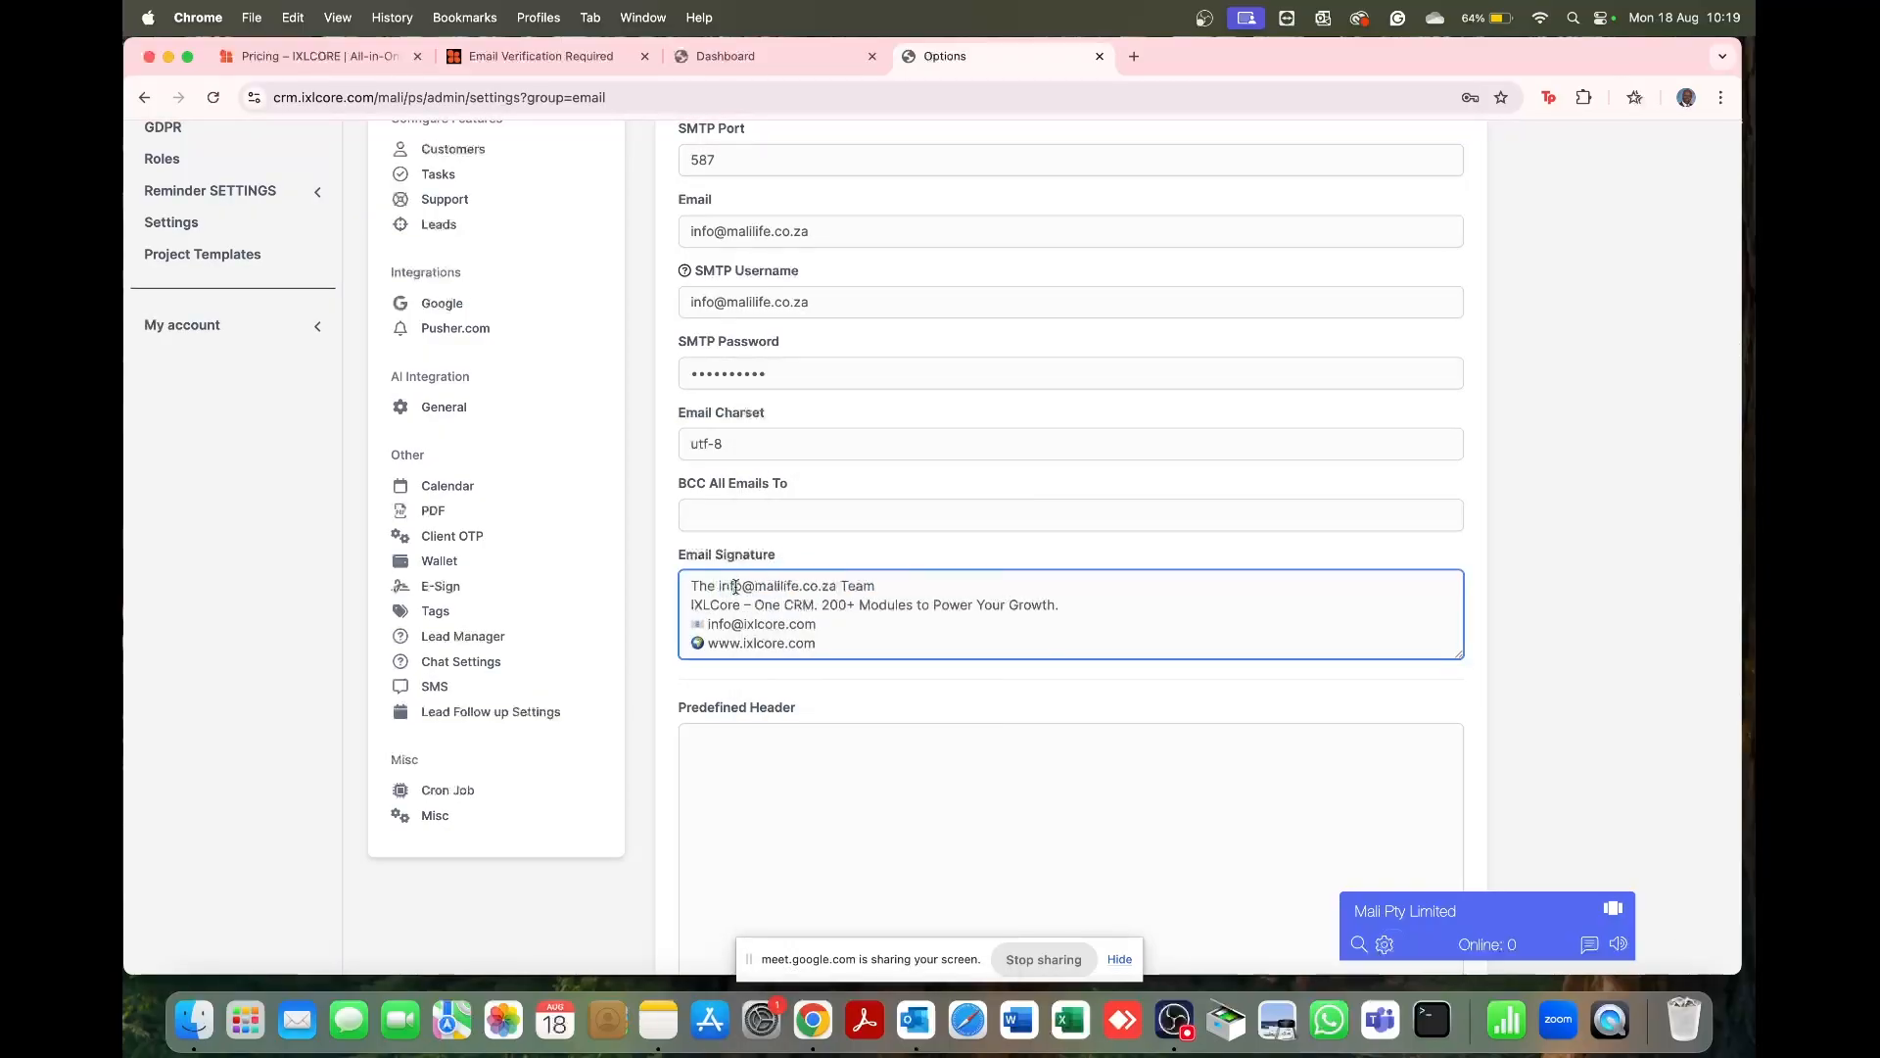
drag(689, 587, 773, 605)
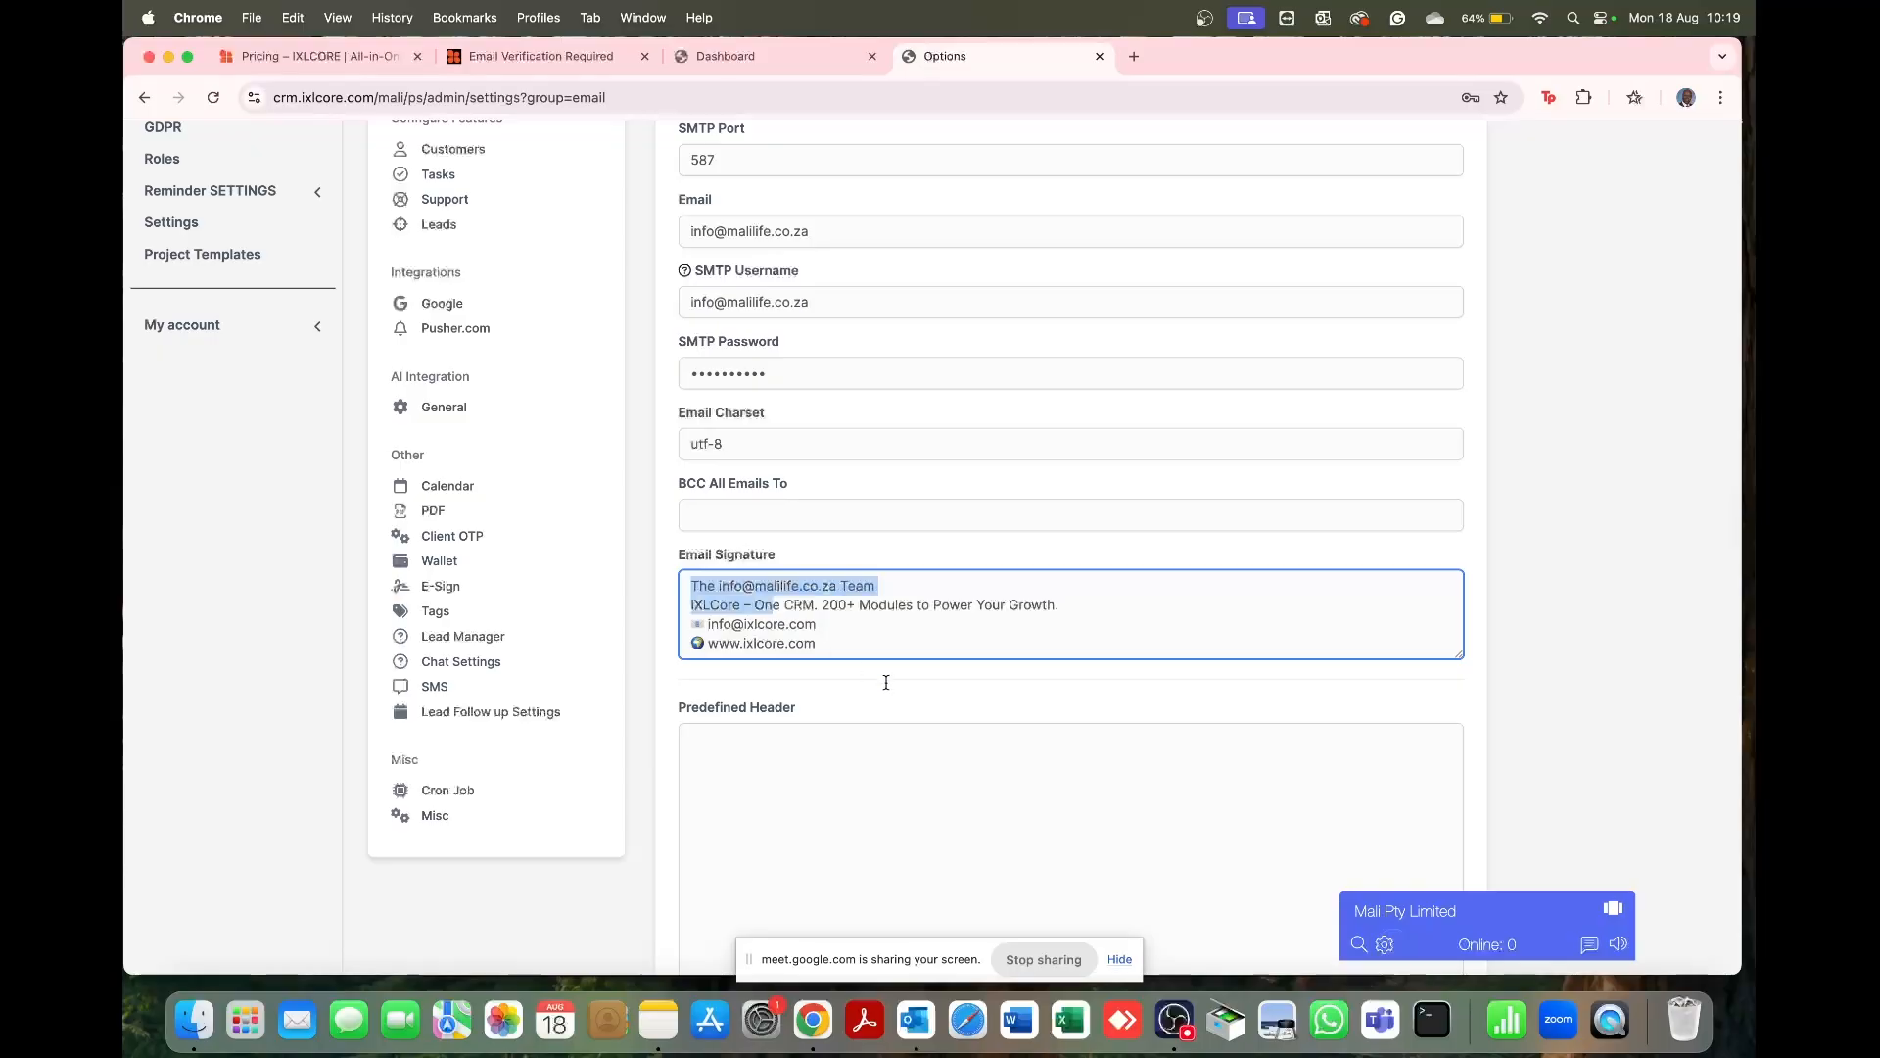
mouse_move(899, 692)
mouse_down()
mouse_move(802, 608)
mouse_move(875, 658)
mouse_up()
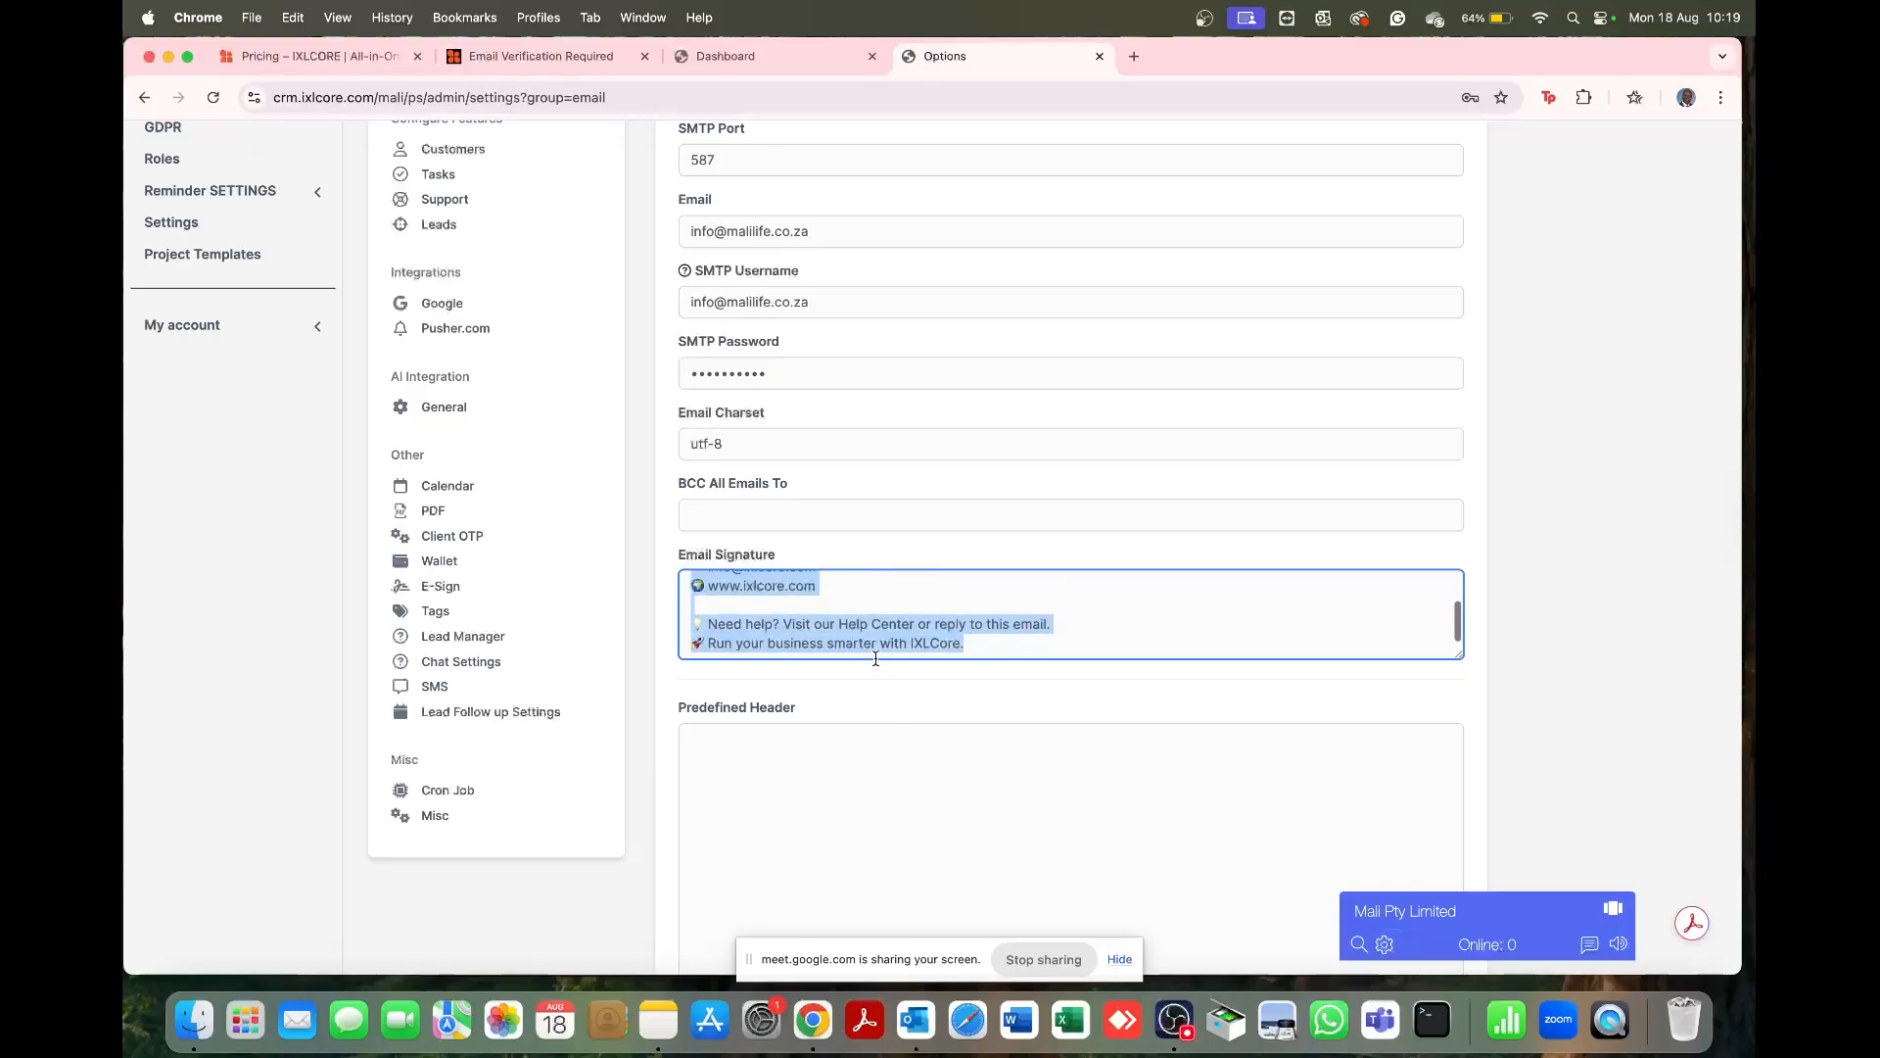
key(BackSpace)
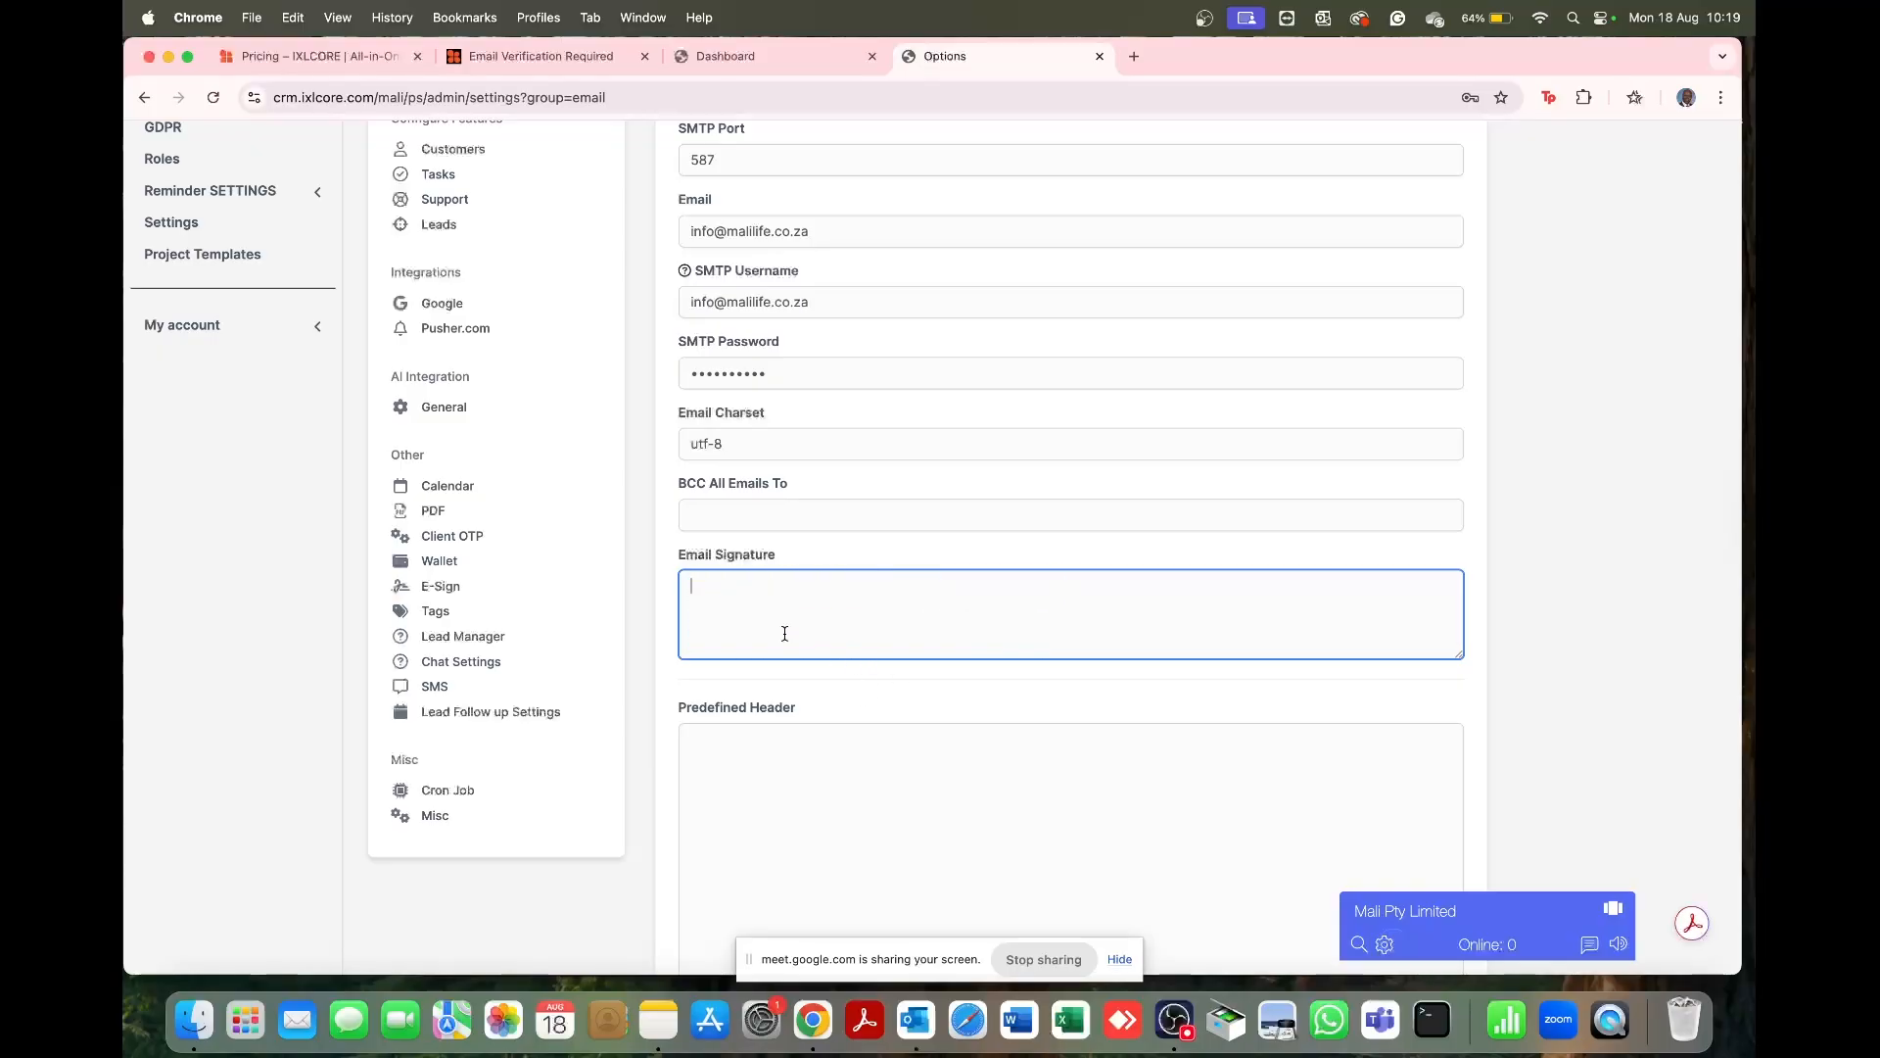
text(From, )
text(Mali)
text( Pty Limited)
scroll(980, 725, down, 10)
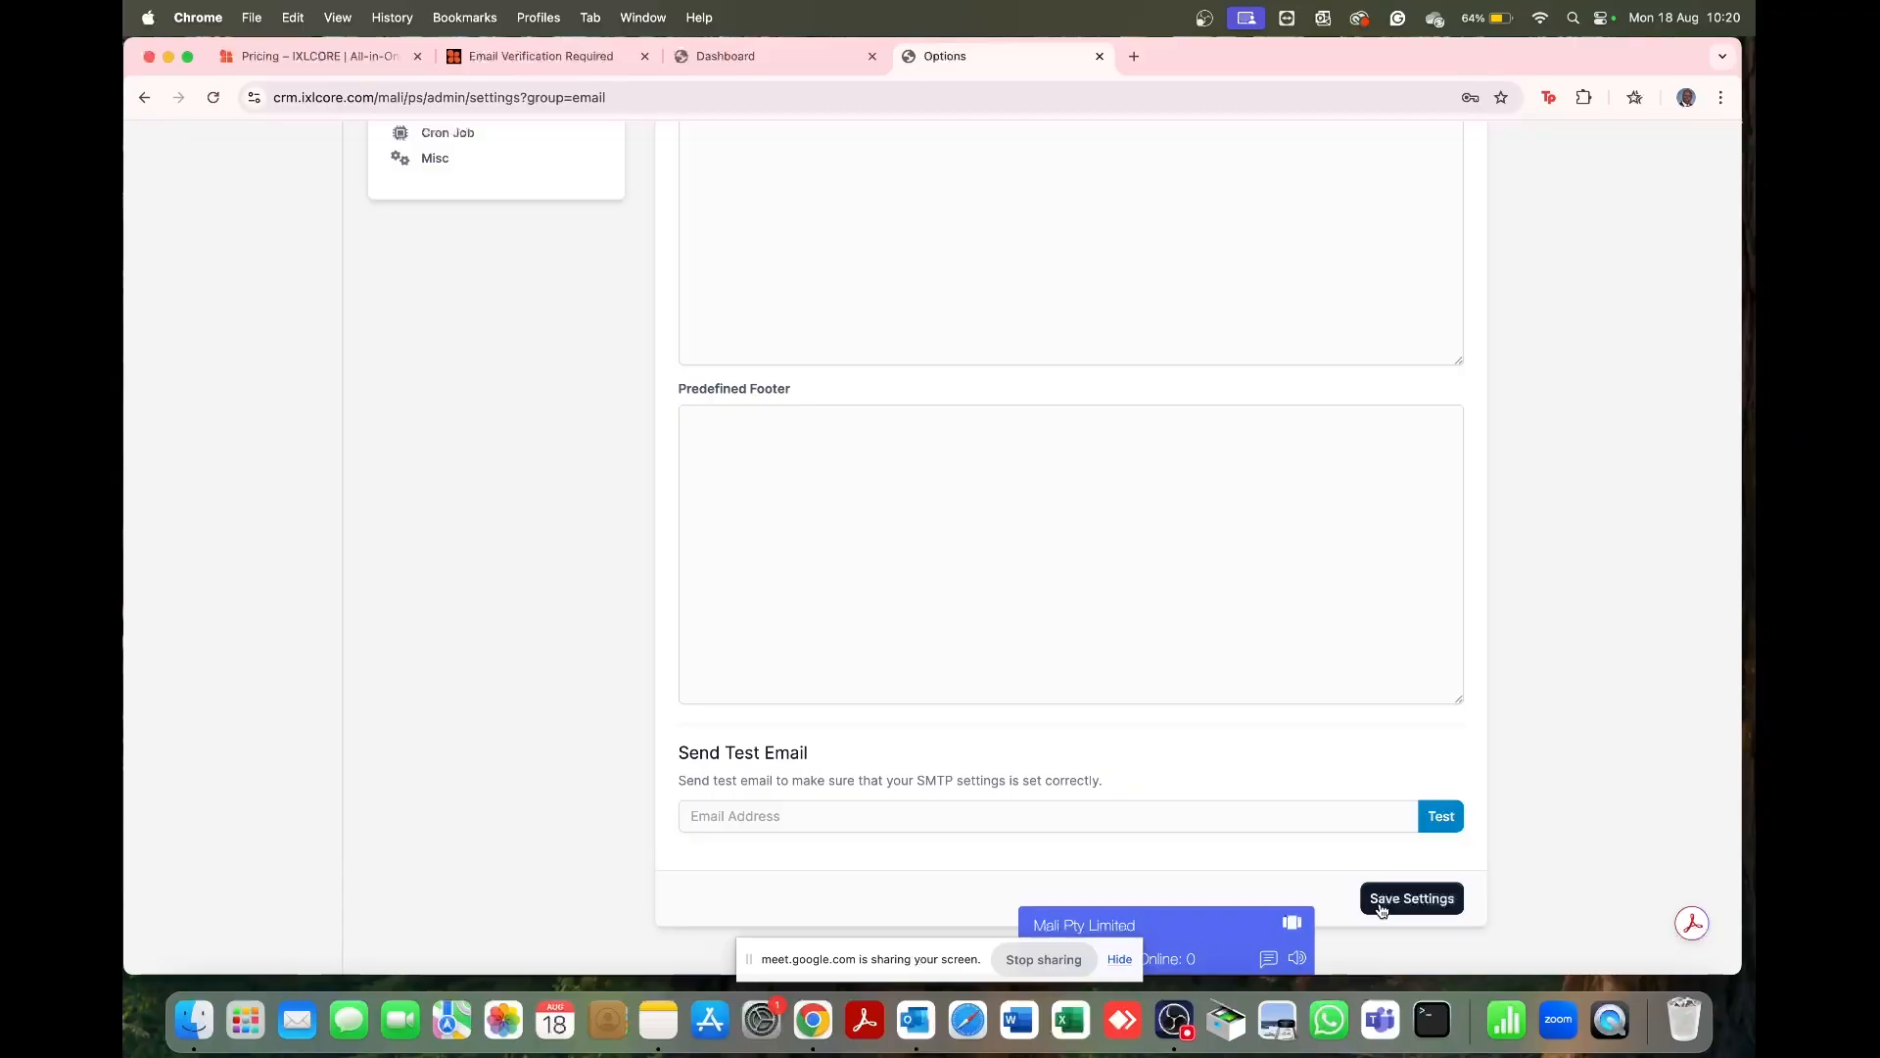
Step: Save the email settings and send a test email, which fails with a 535 authentication error
click(1382, 909)
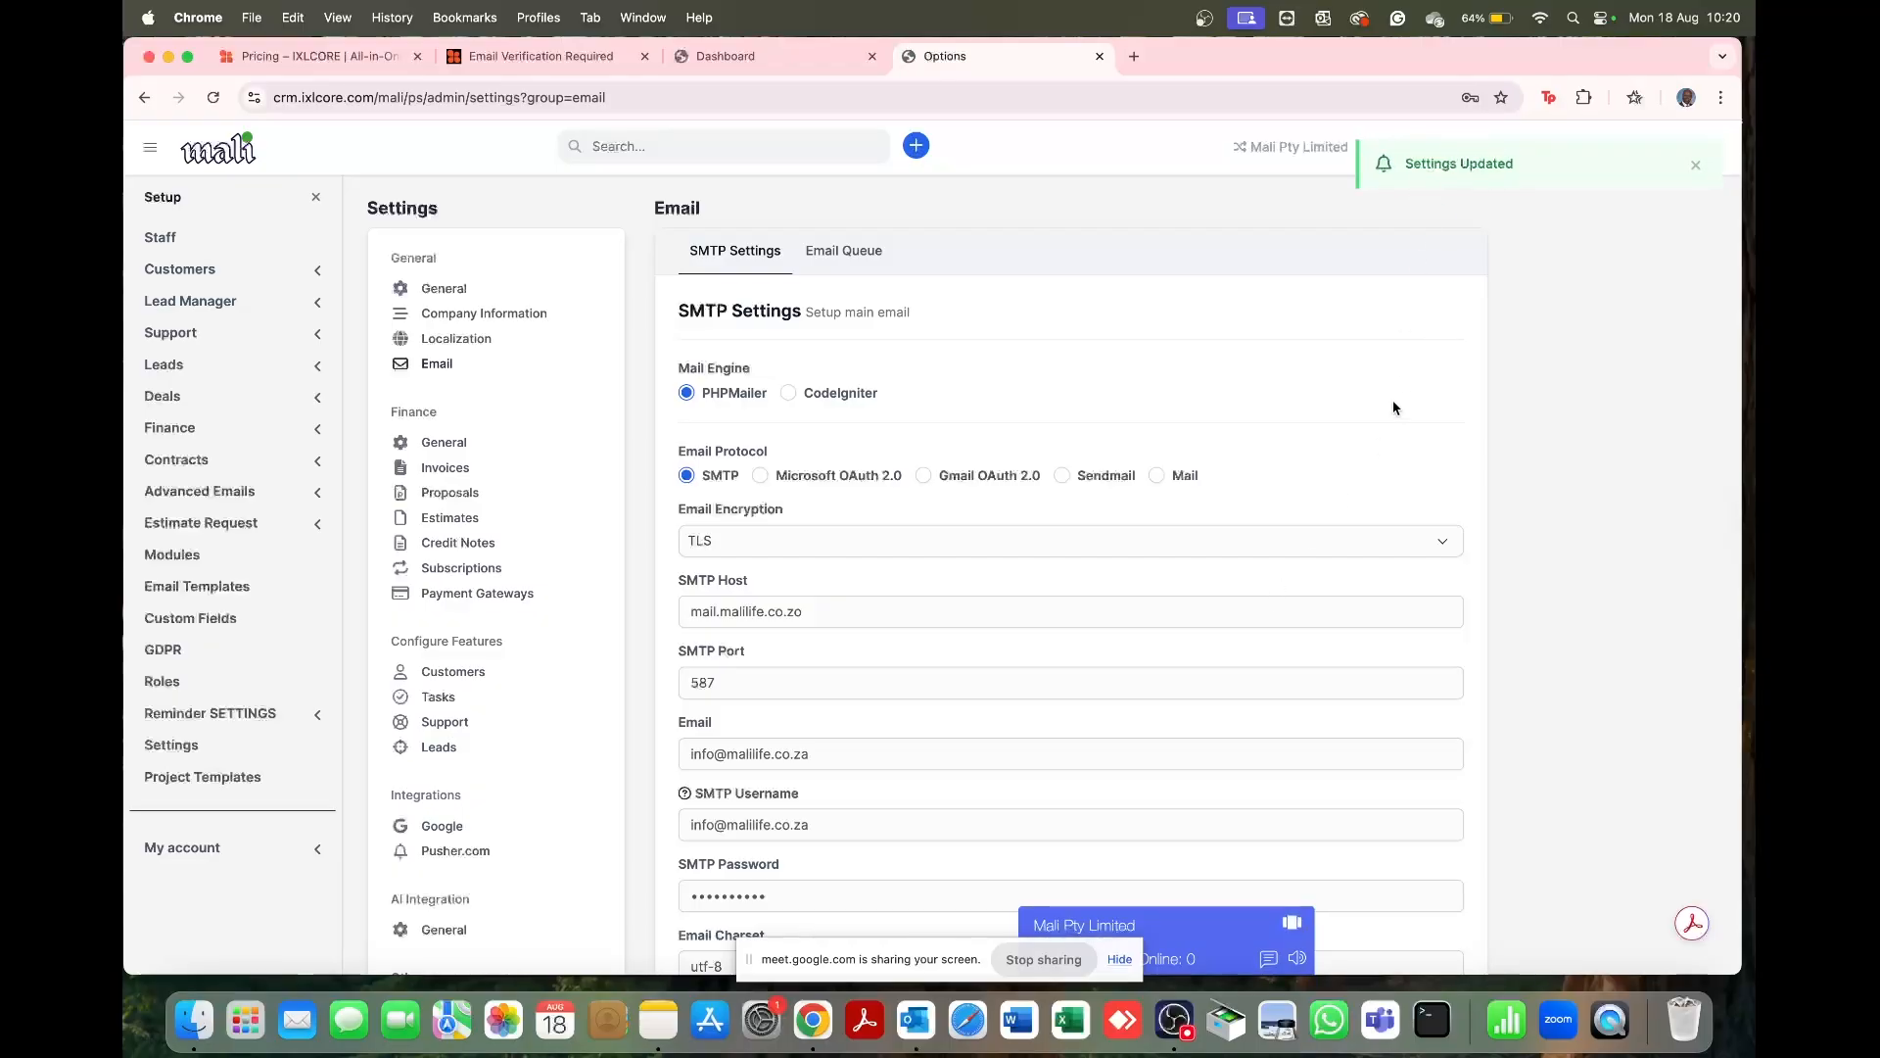
scroll(1400, 392, down, 5)
scroll(1048, 608, down, 10)
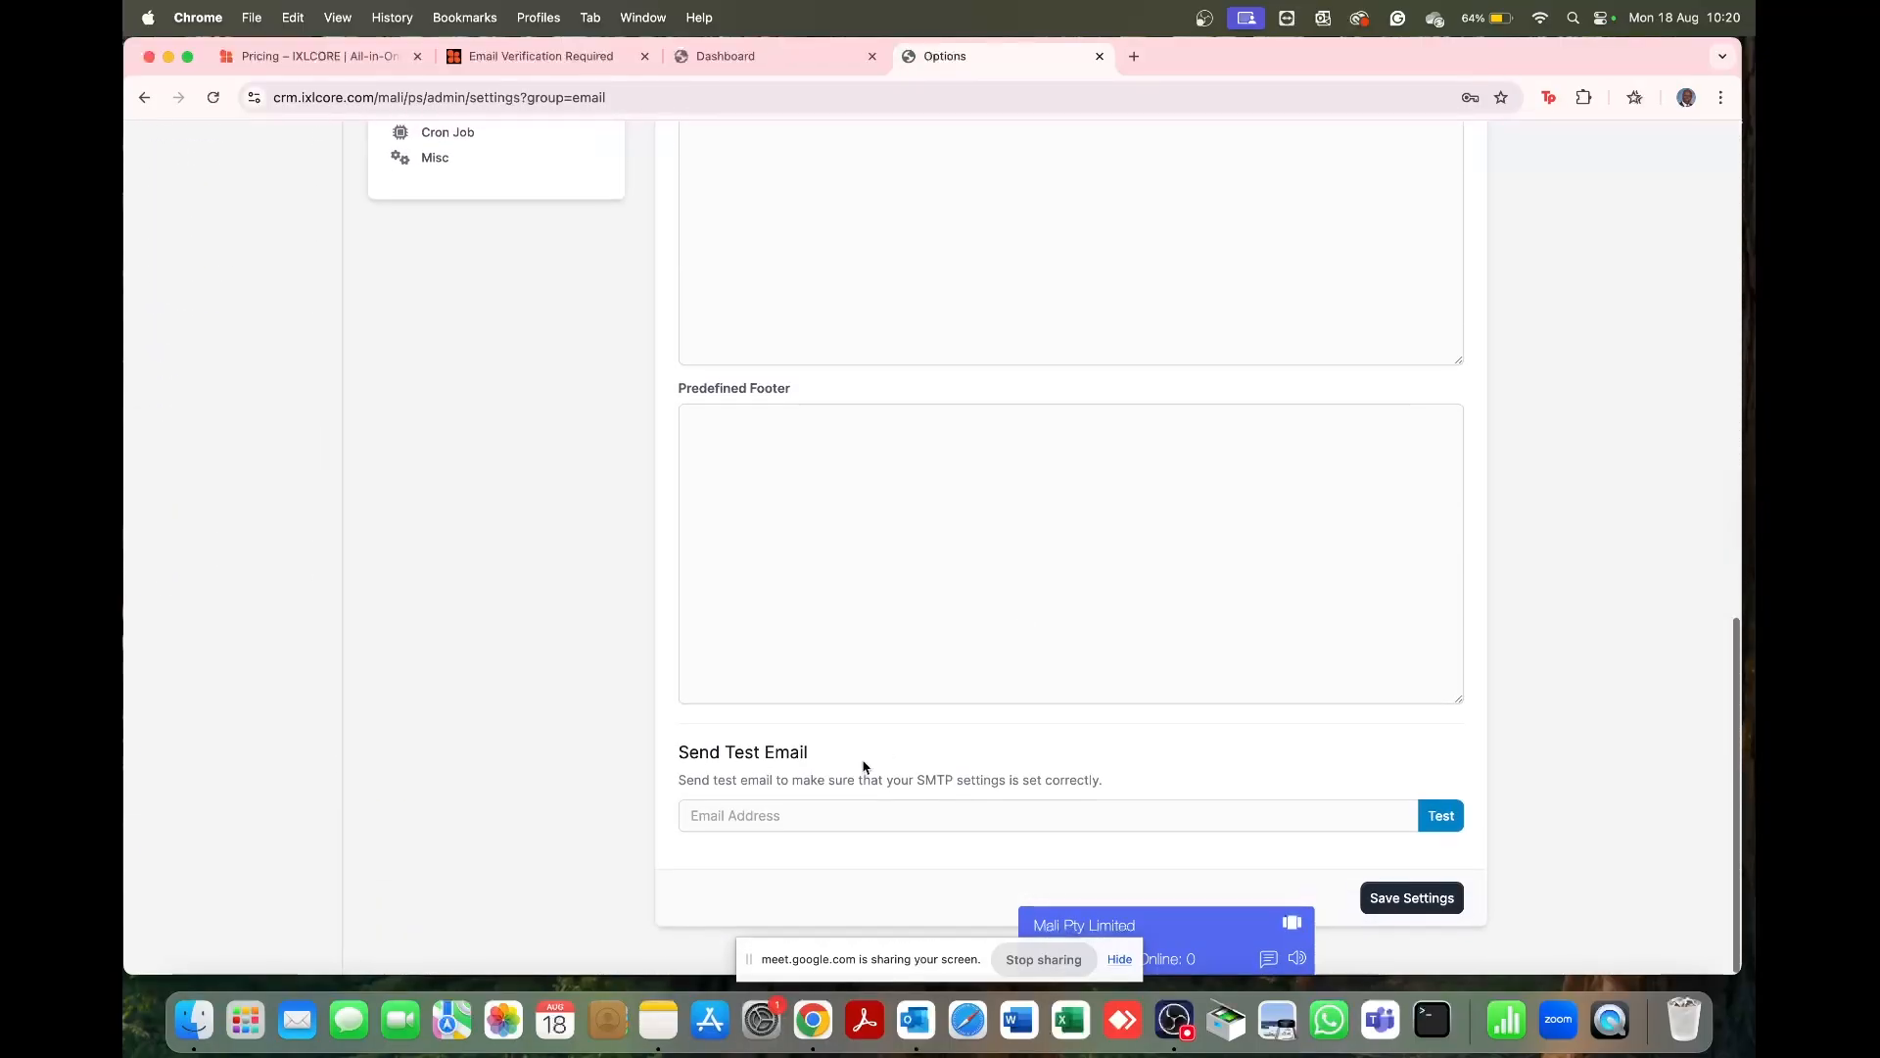
click(774, 823)
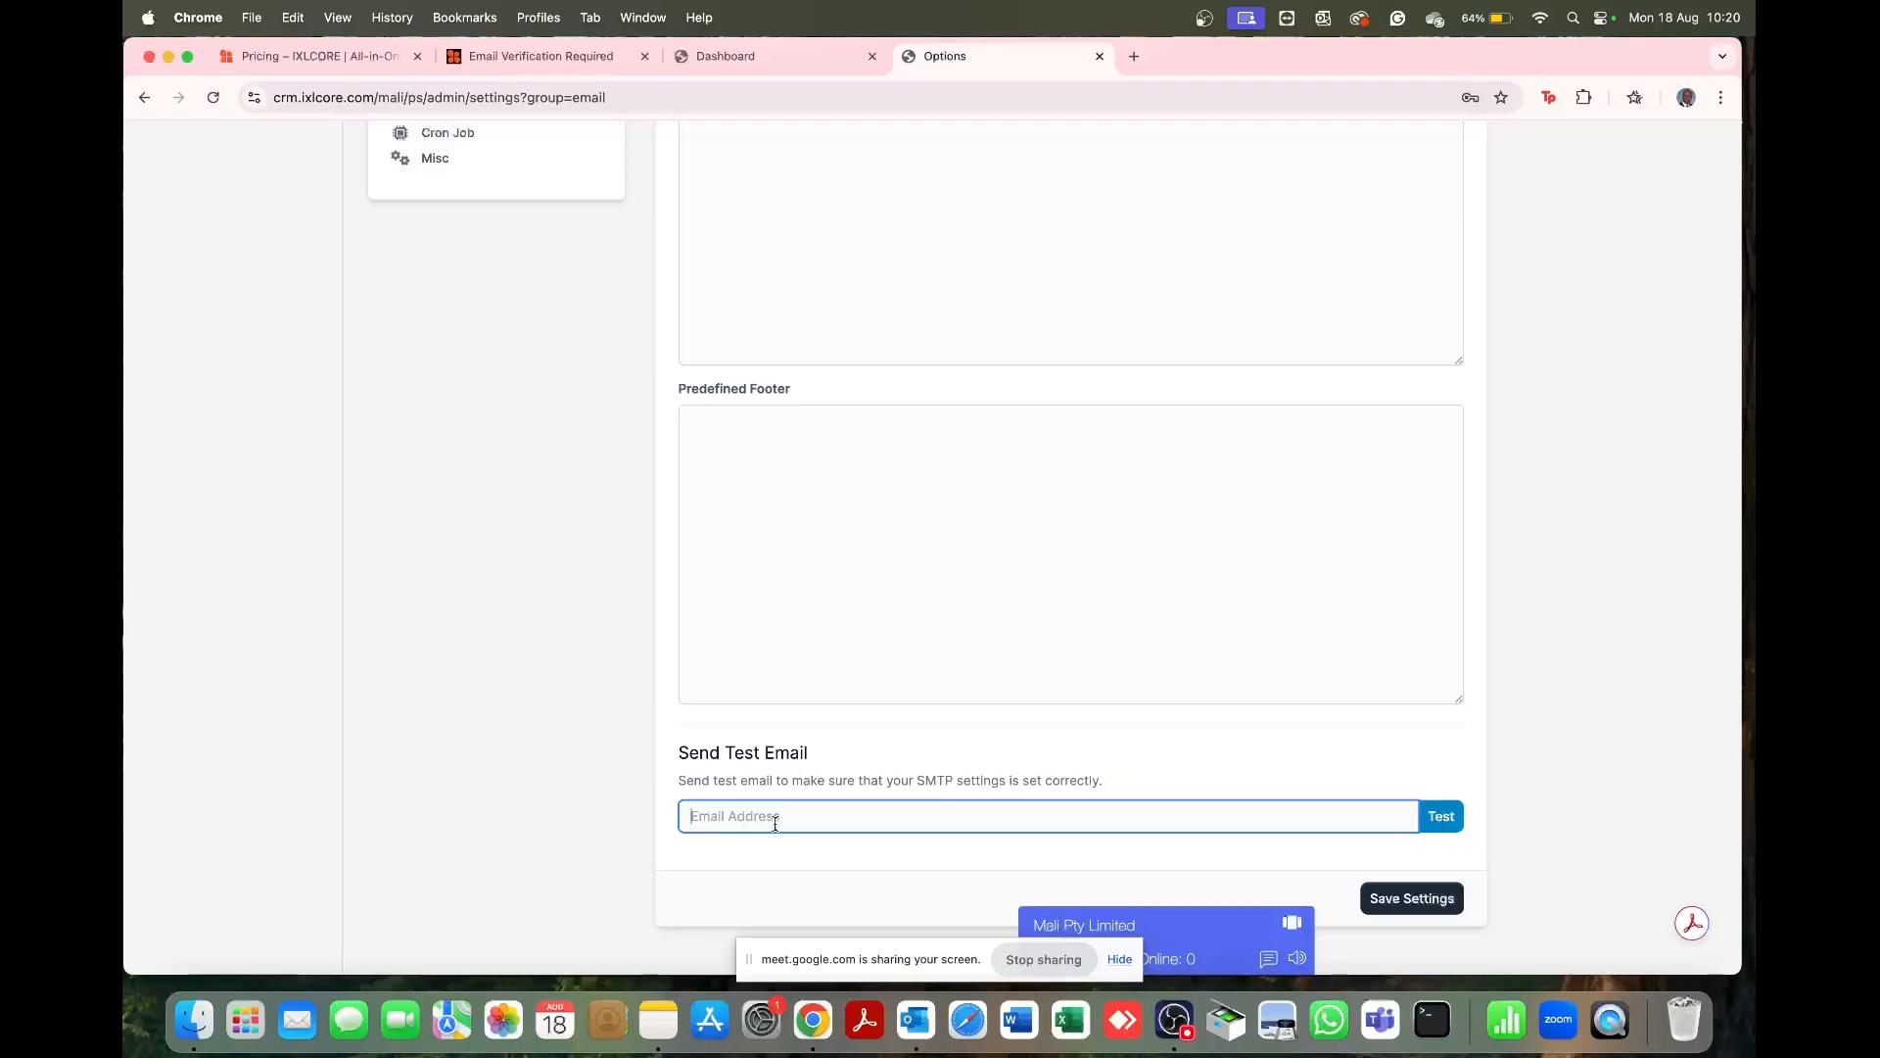
click(1441, 816)
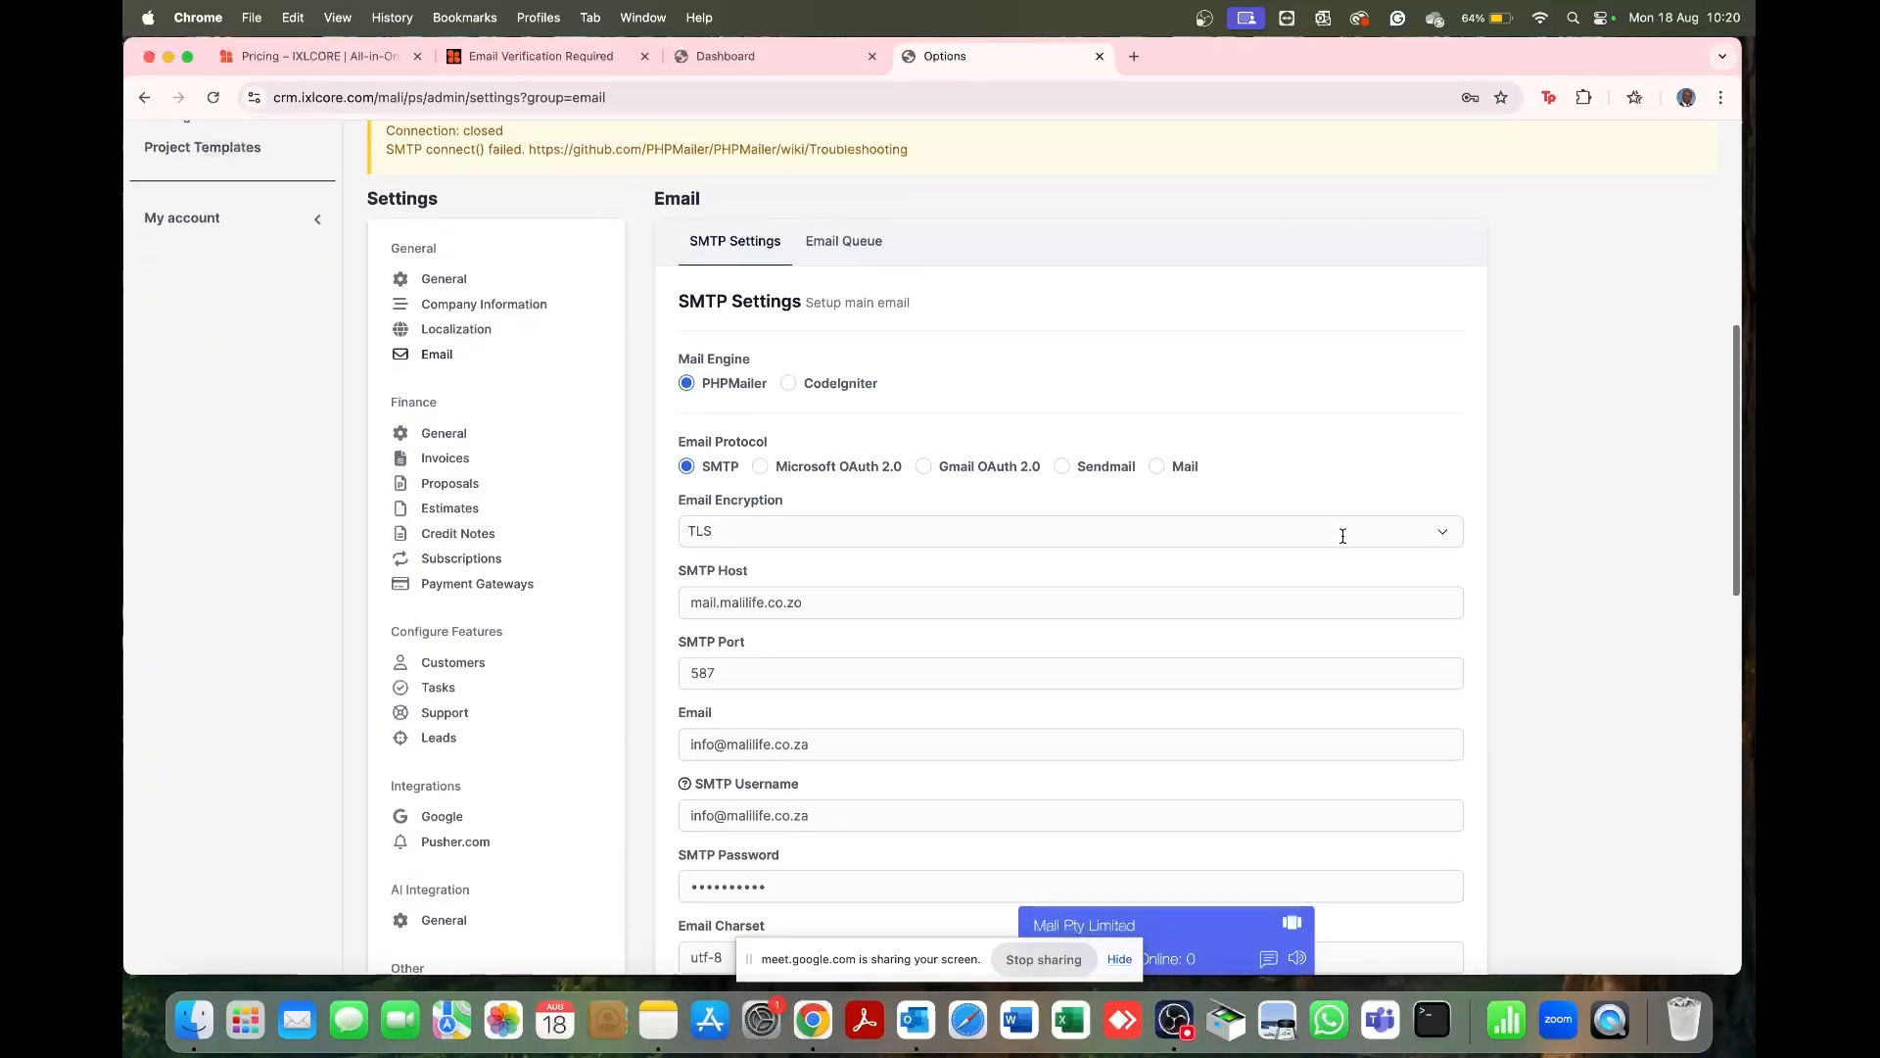
scroll(888, 296, up, 4)
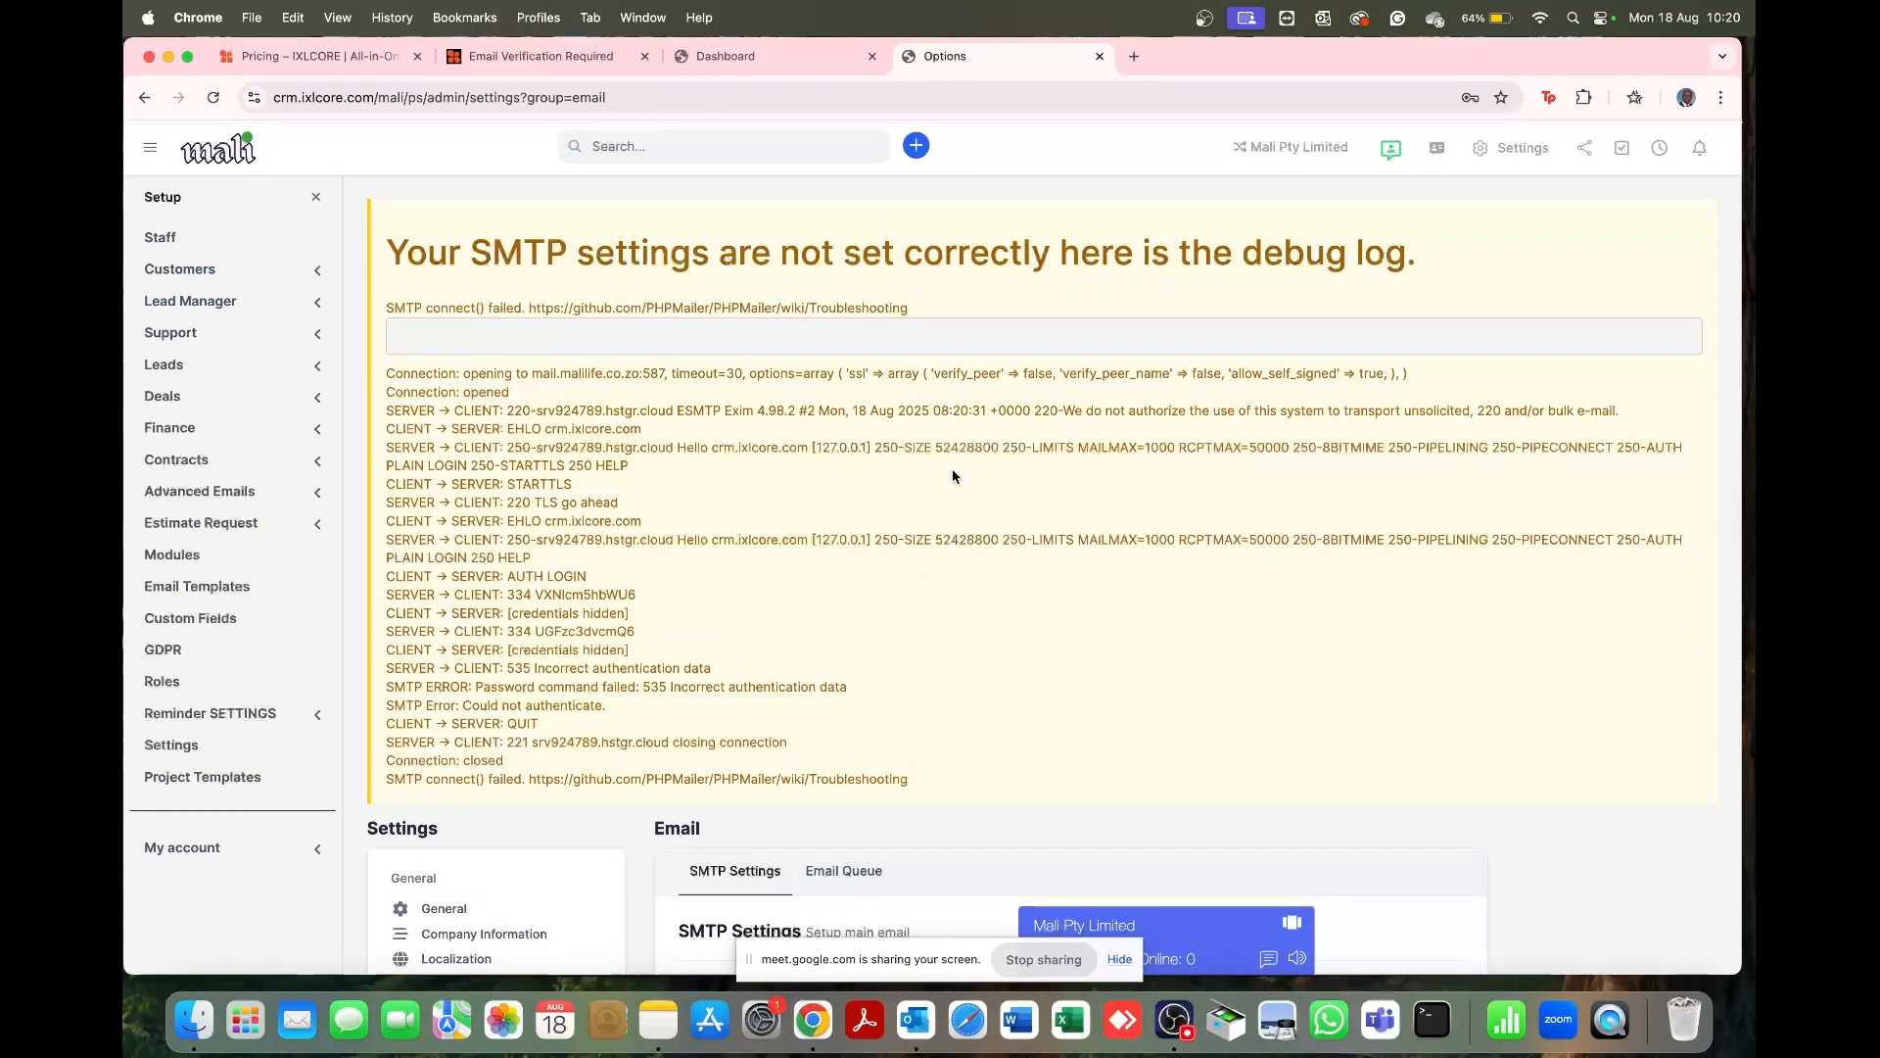
Step: Correct the SMTP host to mail.malilife.co.za and save the email settings
scroll(951, 468, down, 10)
scroll(952, 476, down, 5)
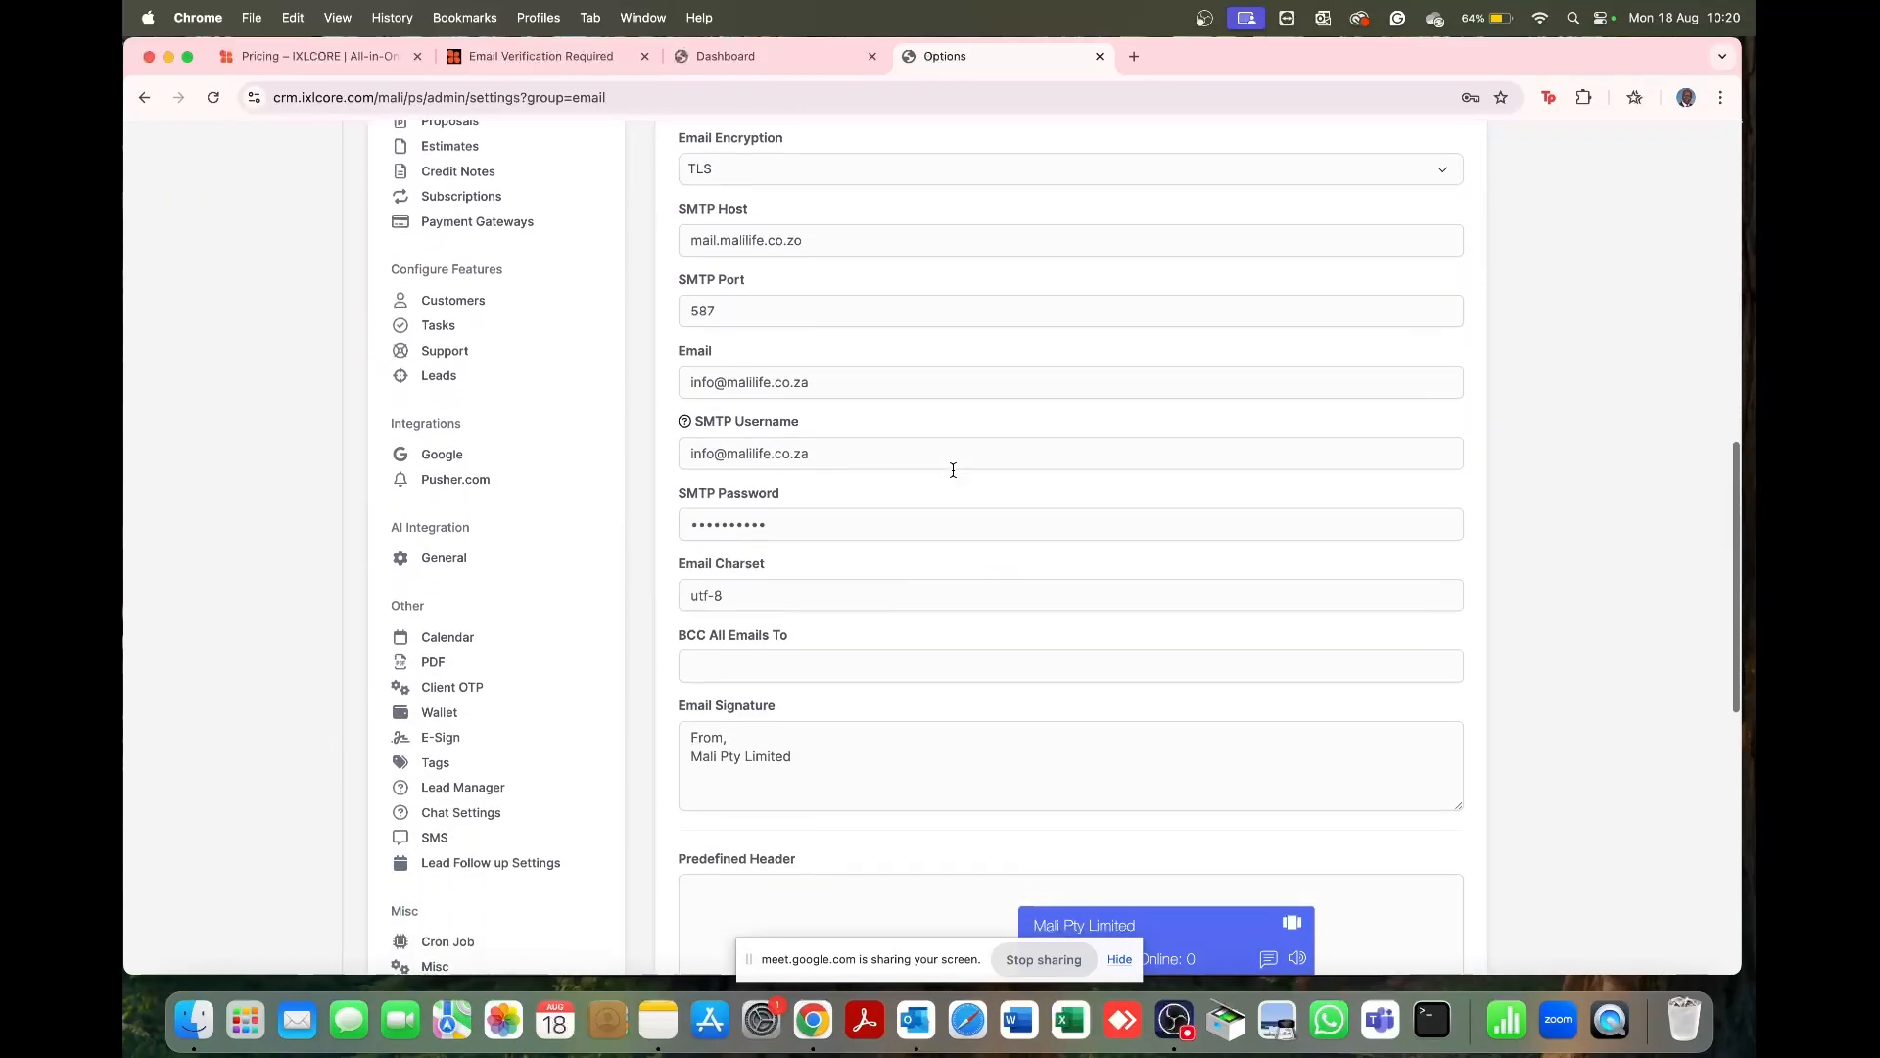
click(780, 313)
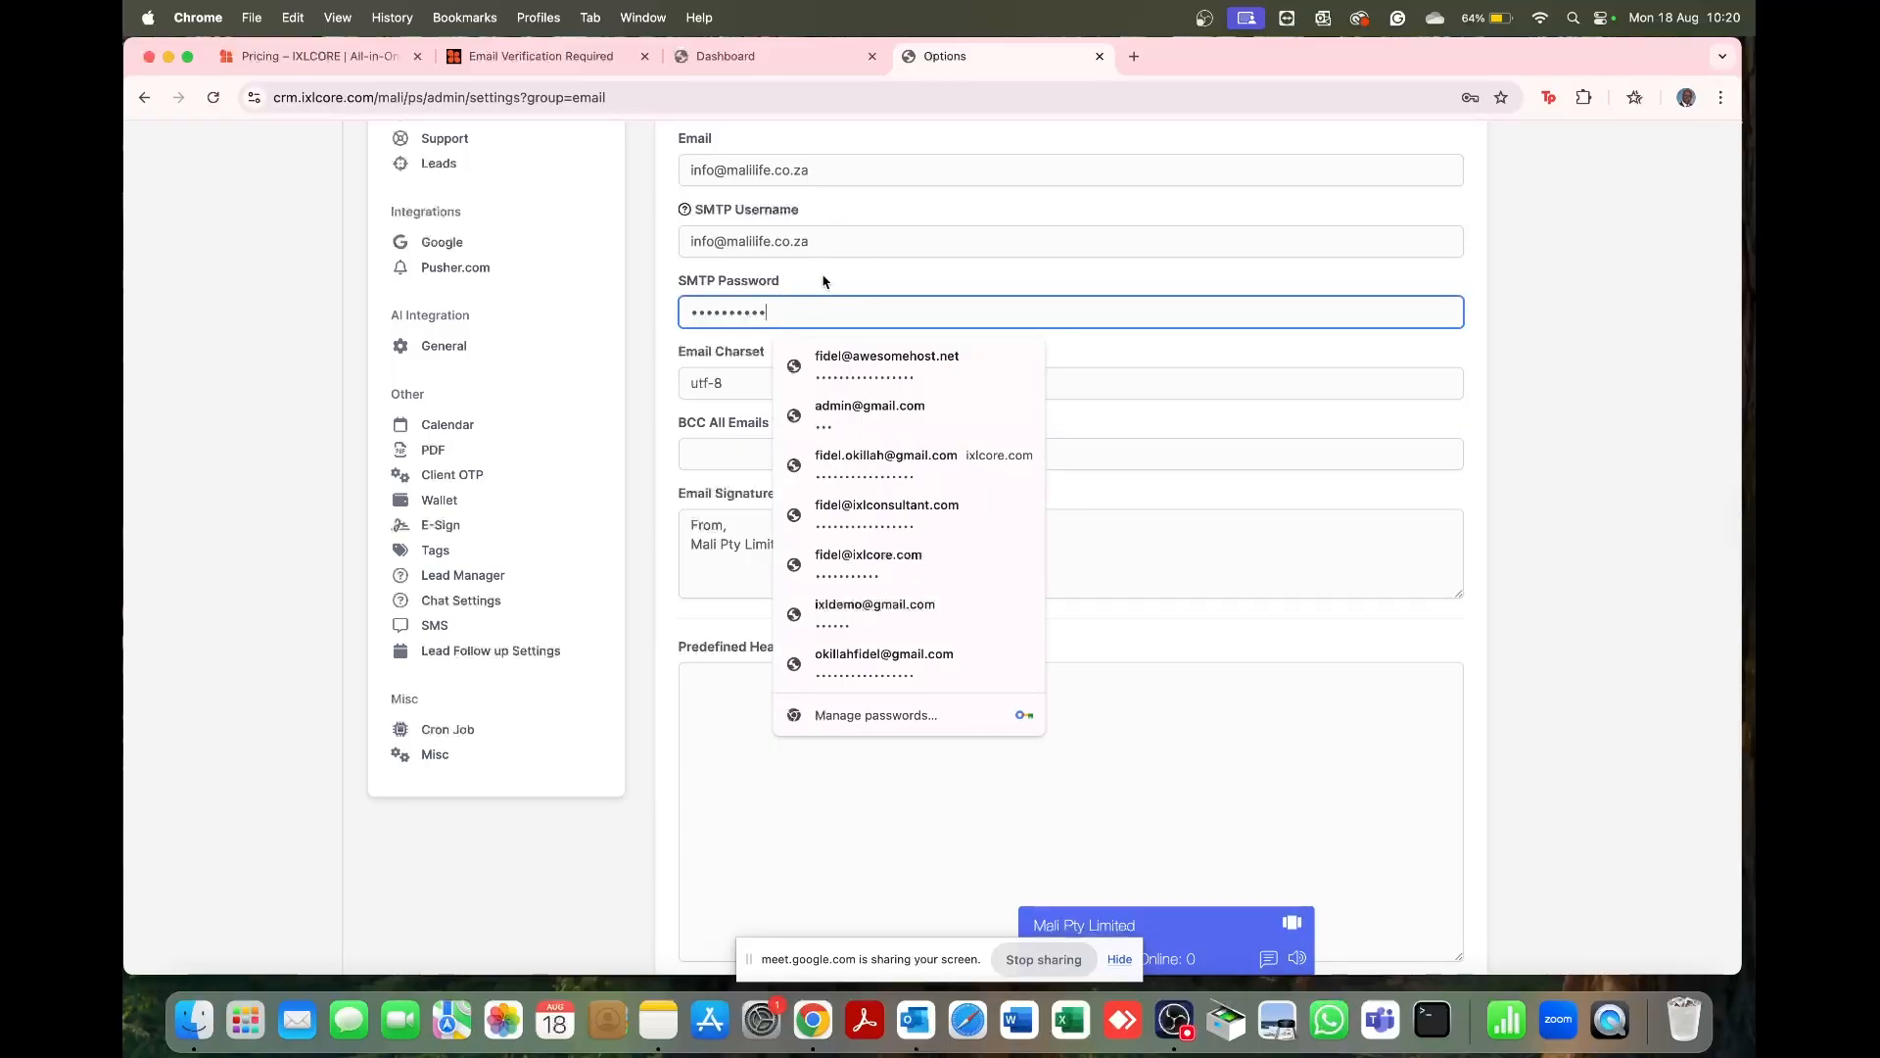
scroll(822, 282, up, 3)
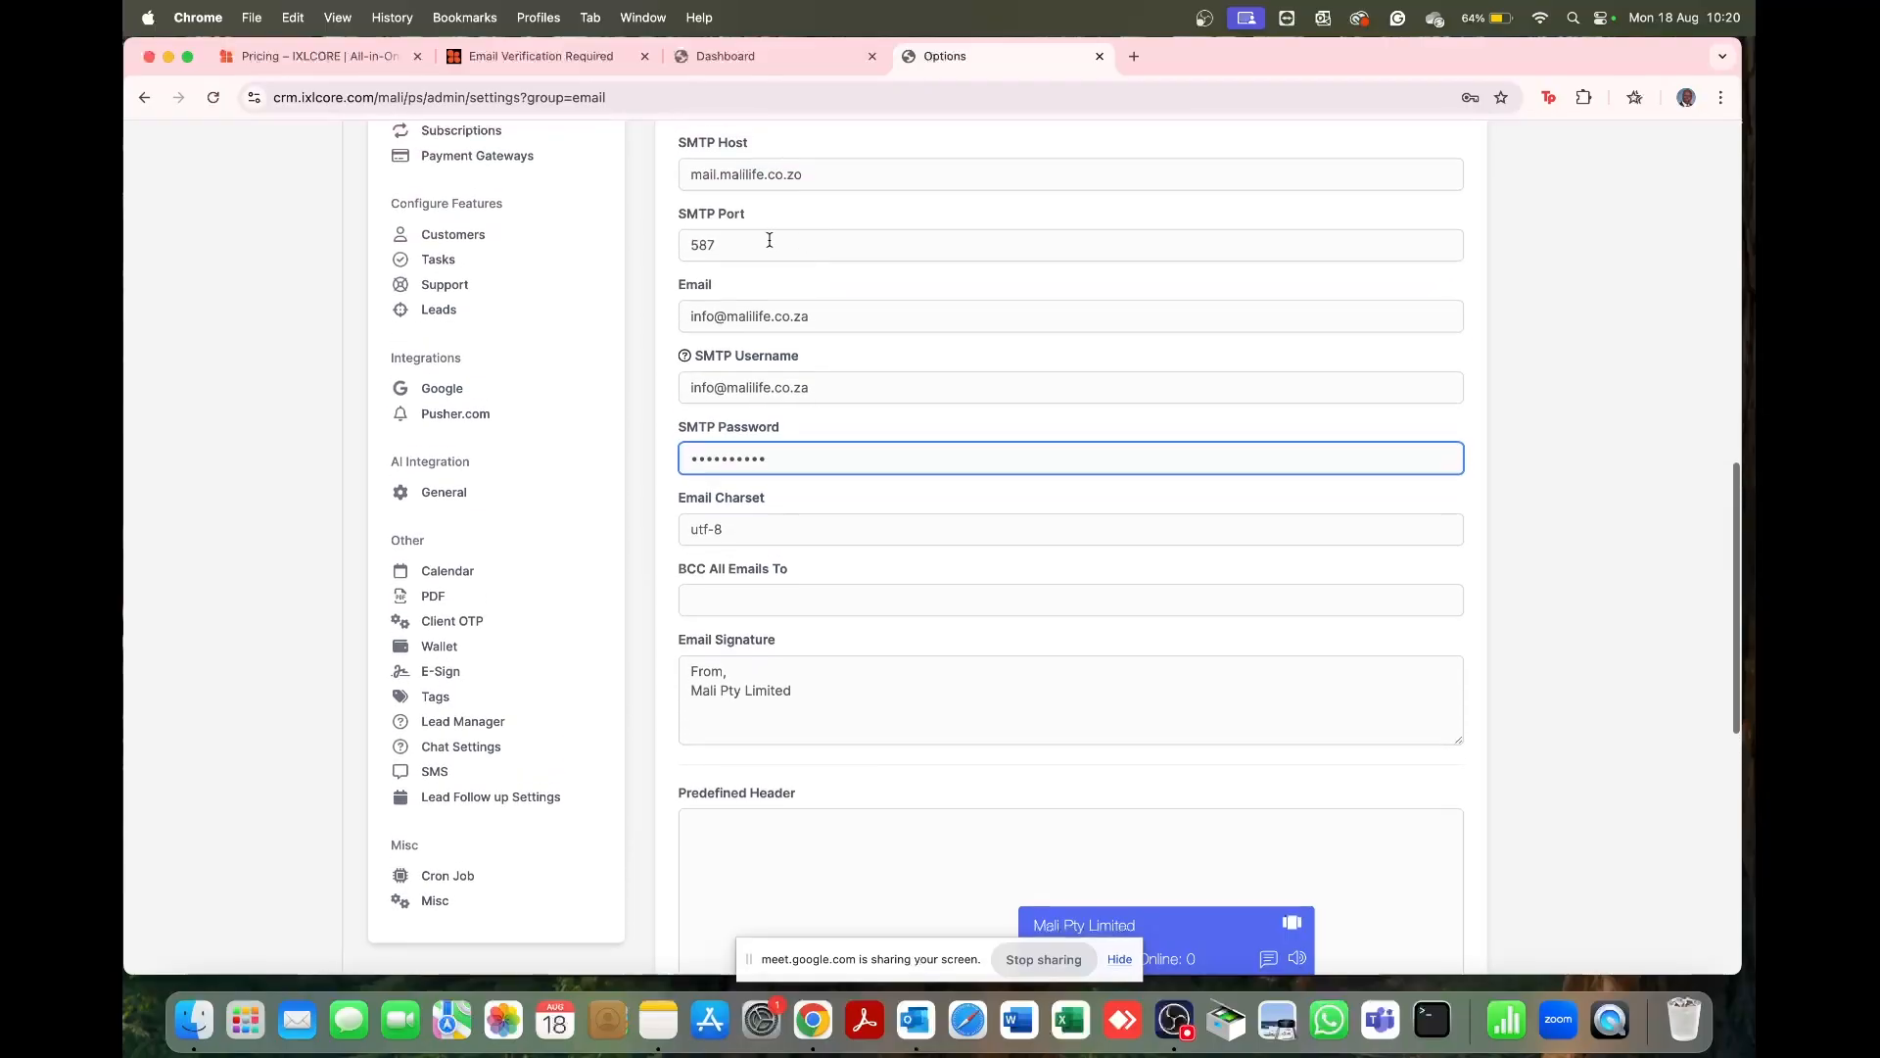
click(807, 177)
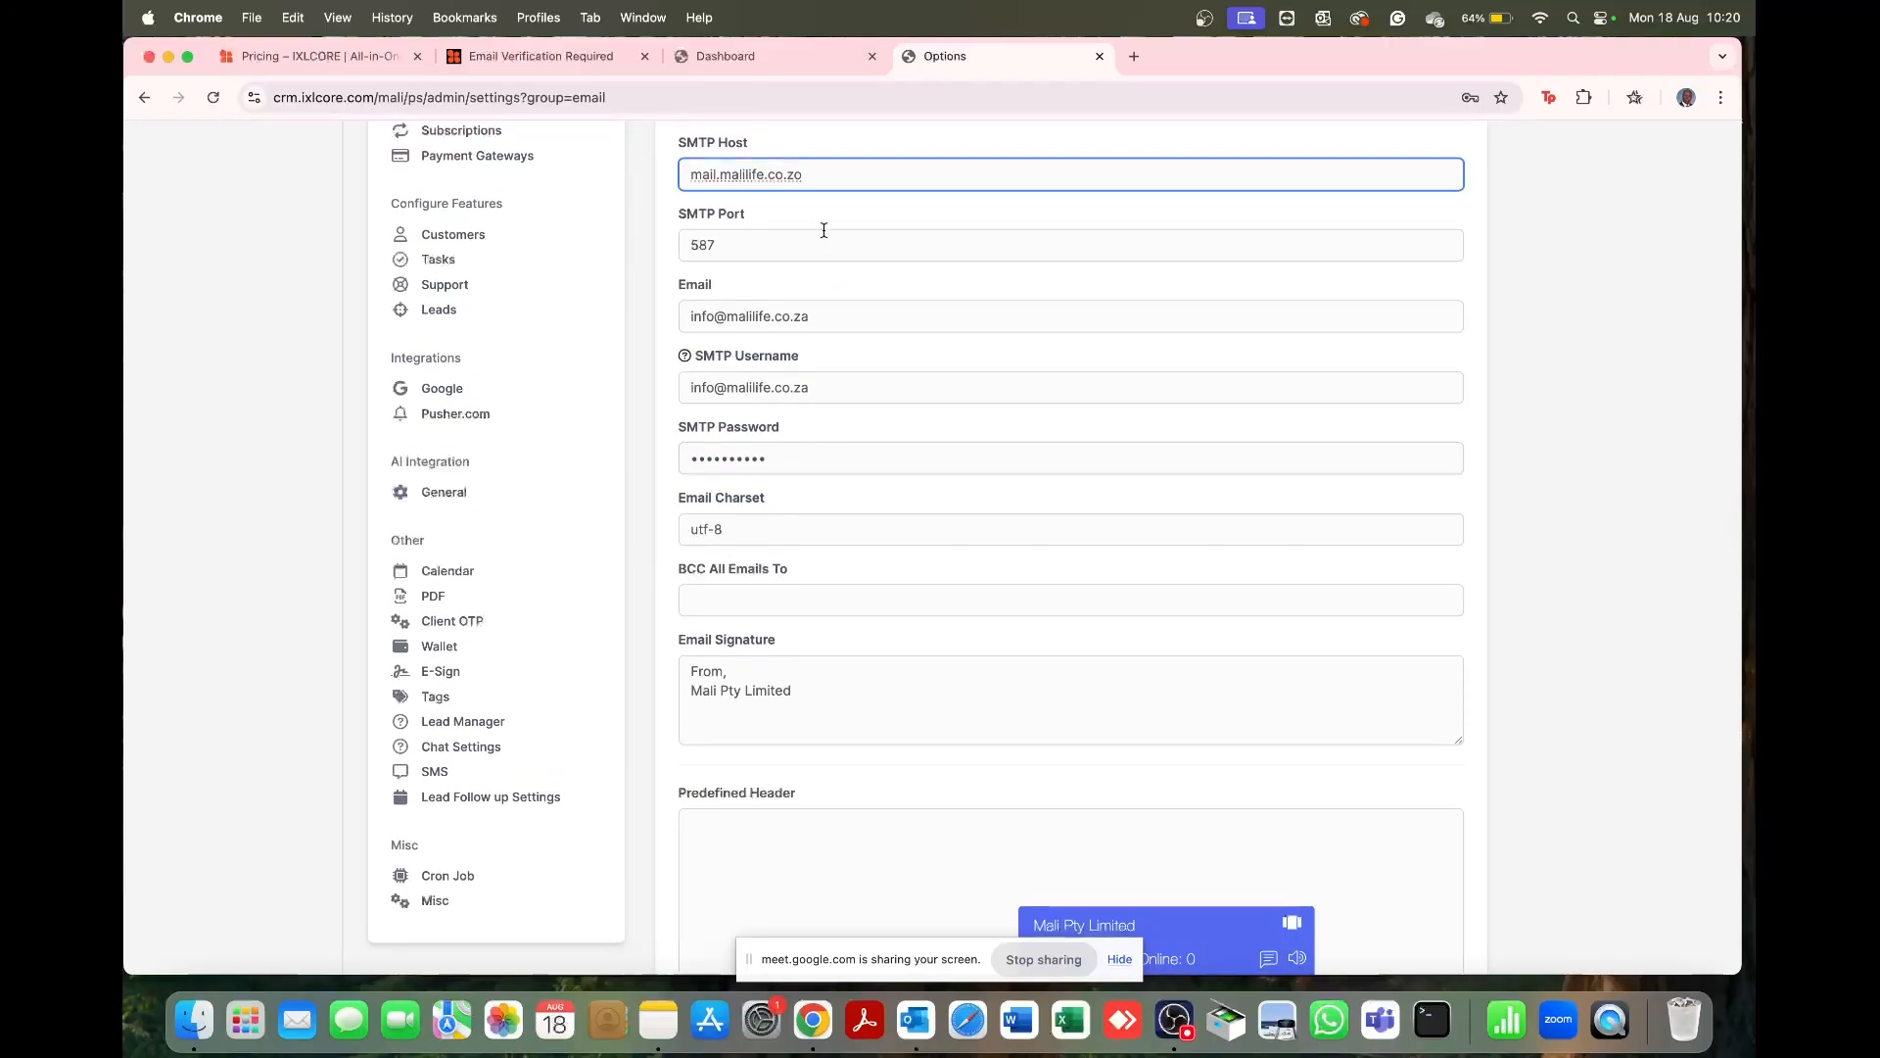
key(BackSpace)
text(a)
scroll(956, 239, up, 3)
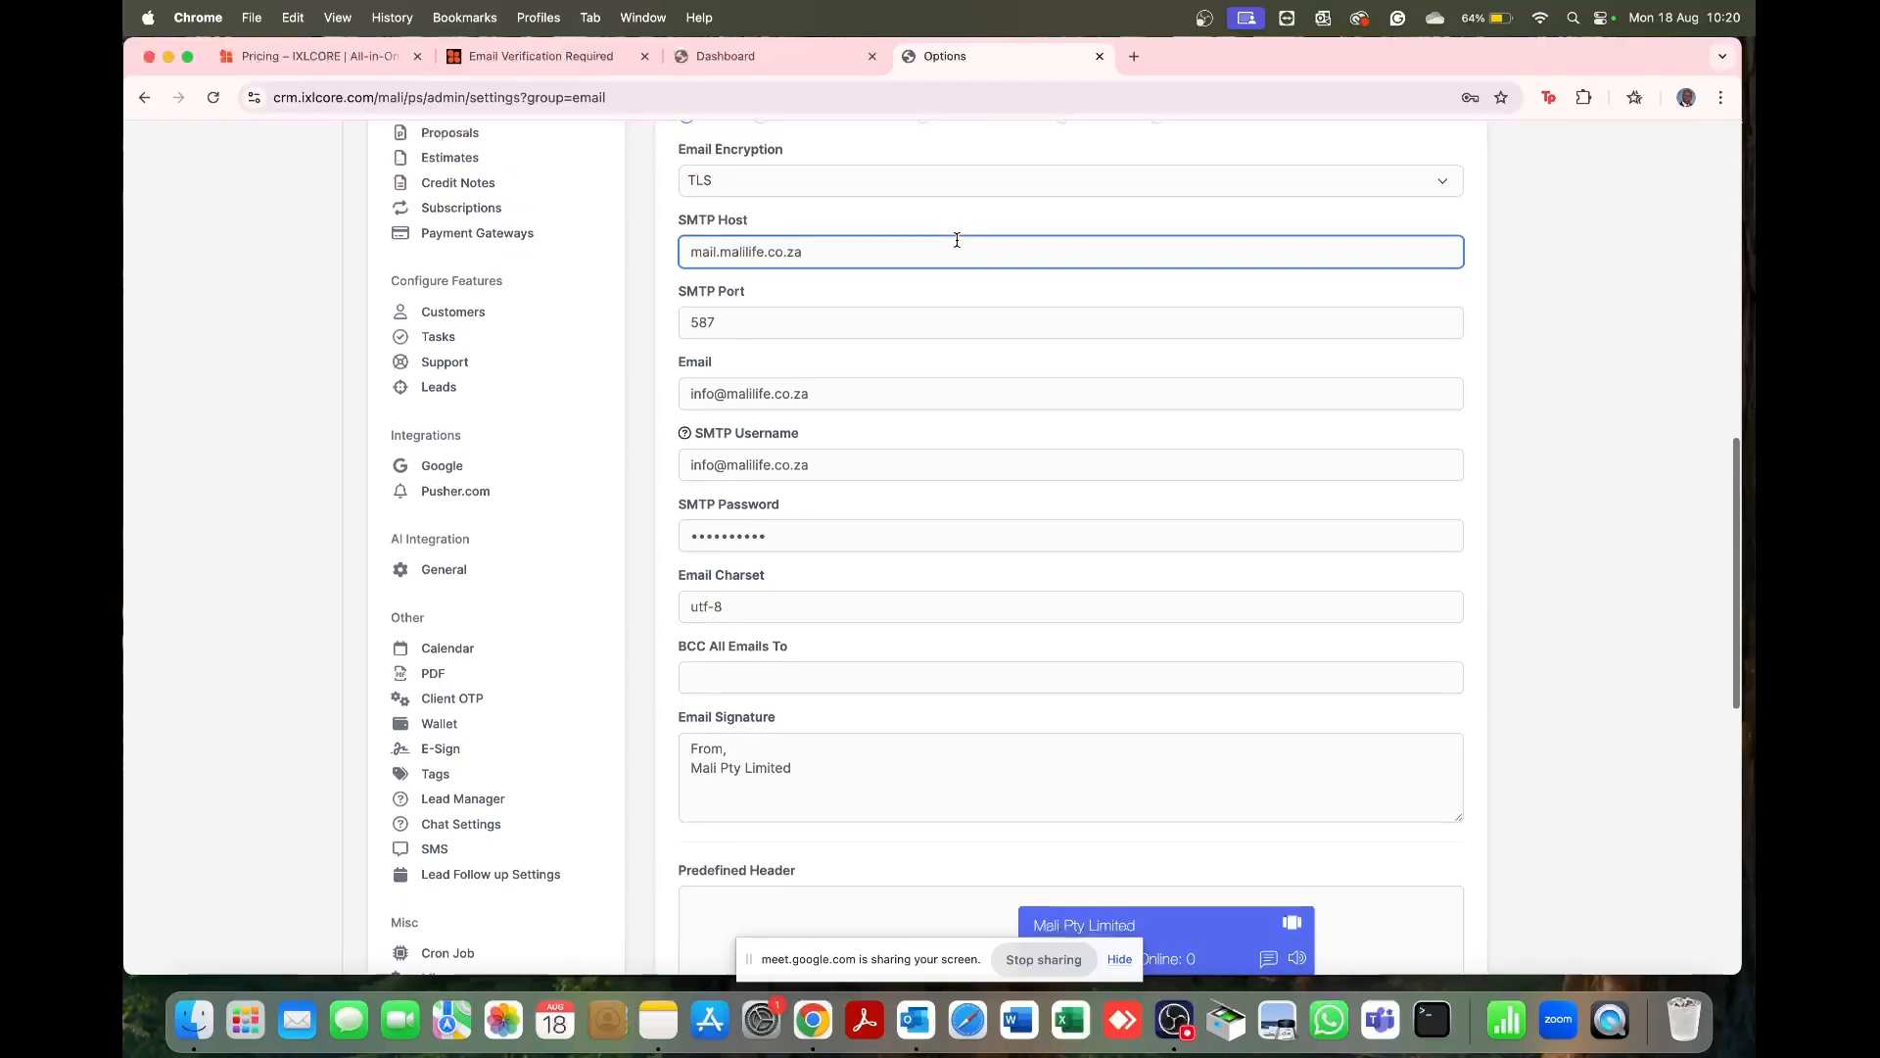
scroll(956, 239, down, 3)
scroll(955, 245, down, 5)
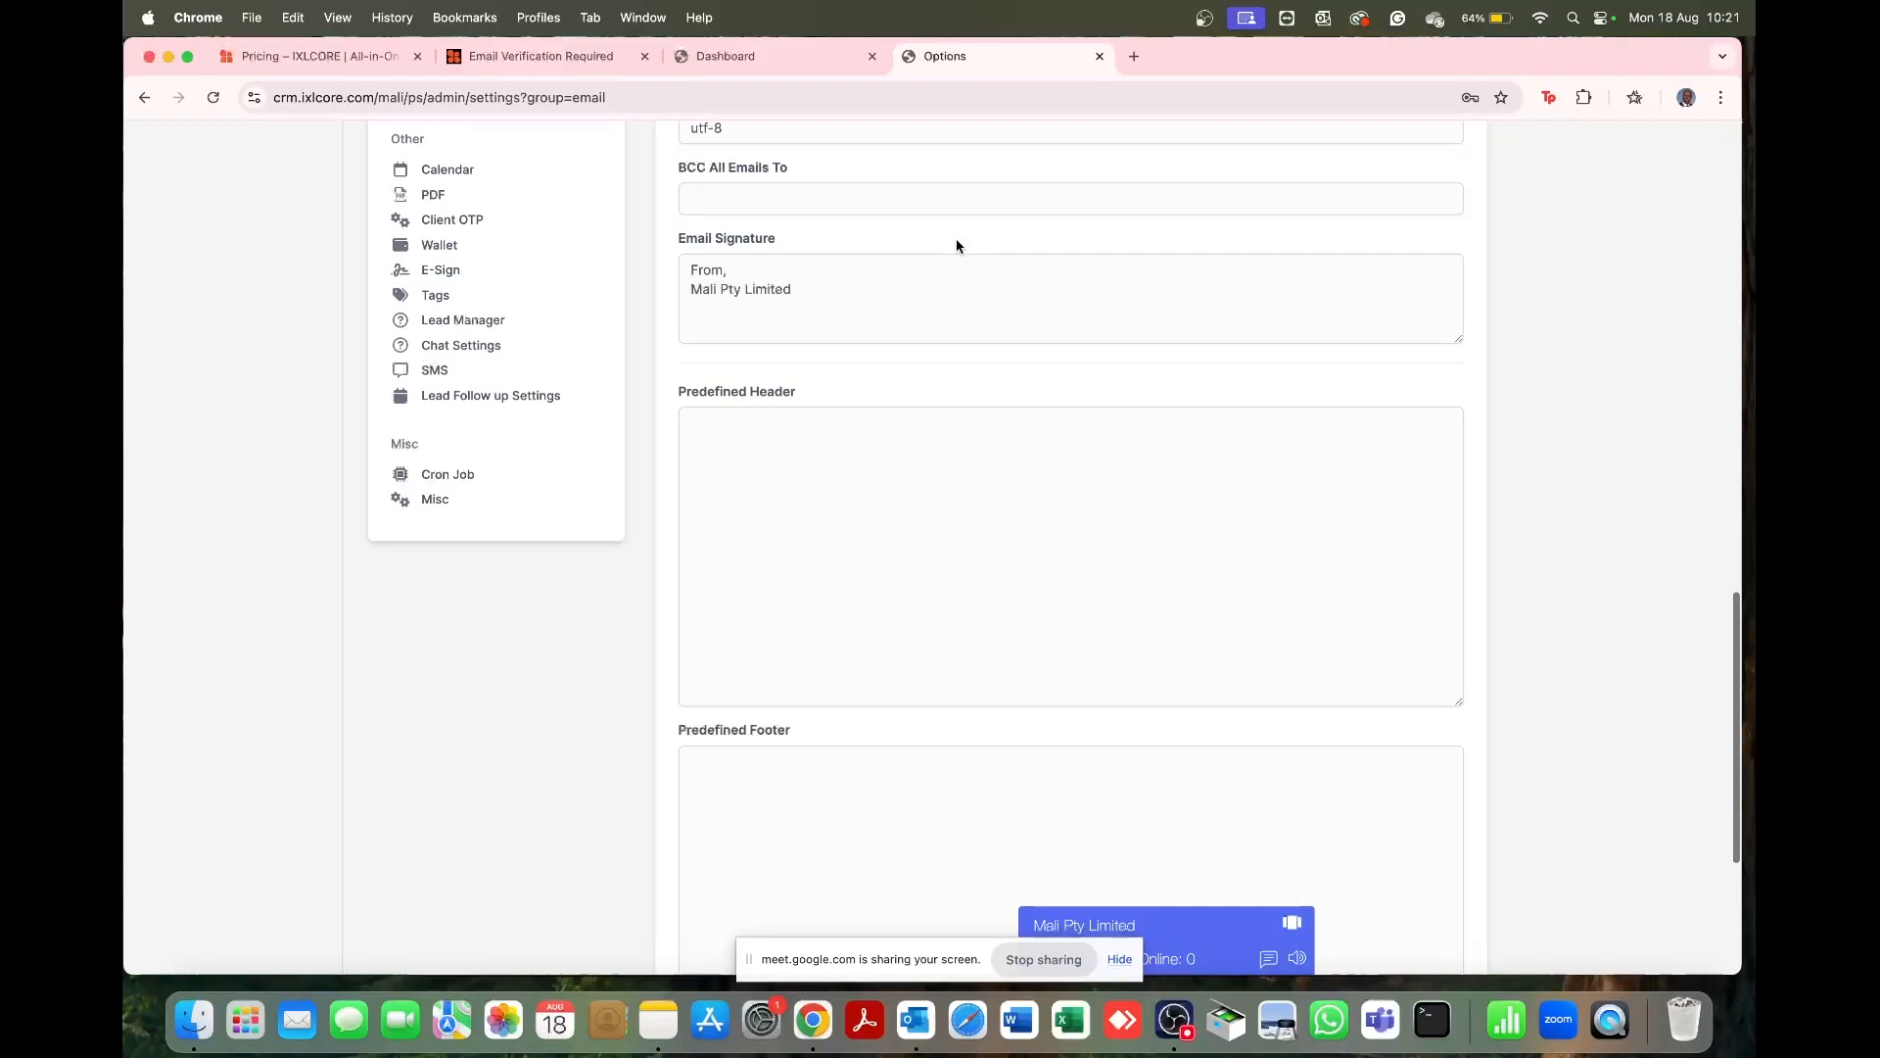
scroll(956, 245, up, 5)
scroll(1036, 732, down, 10)
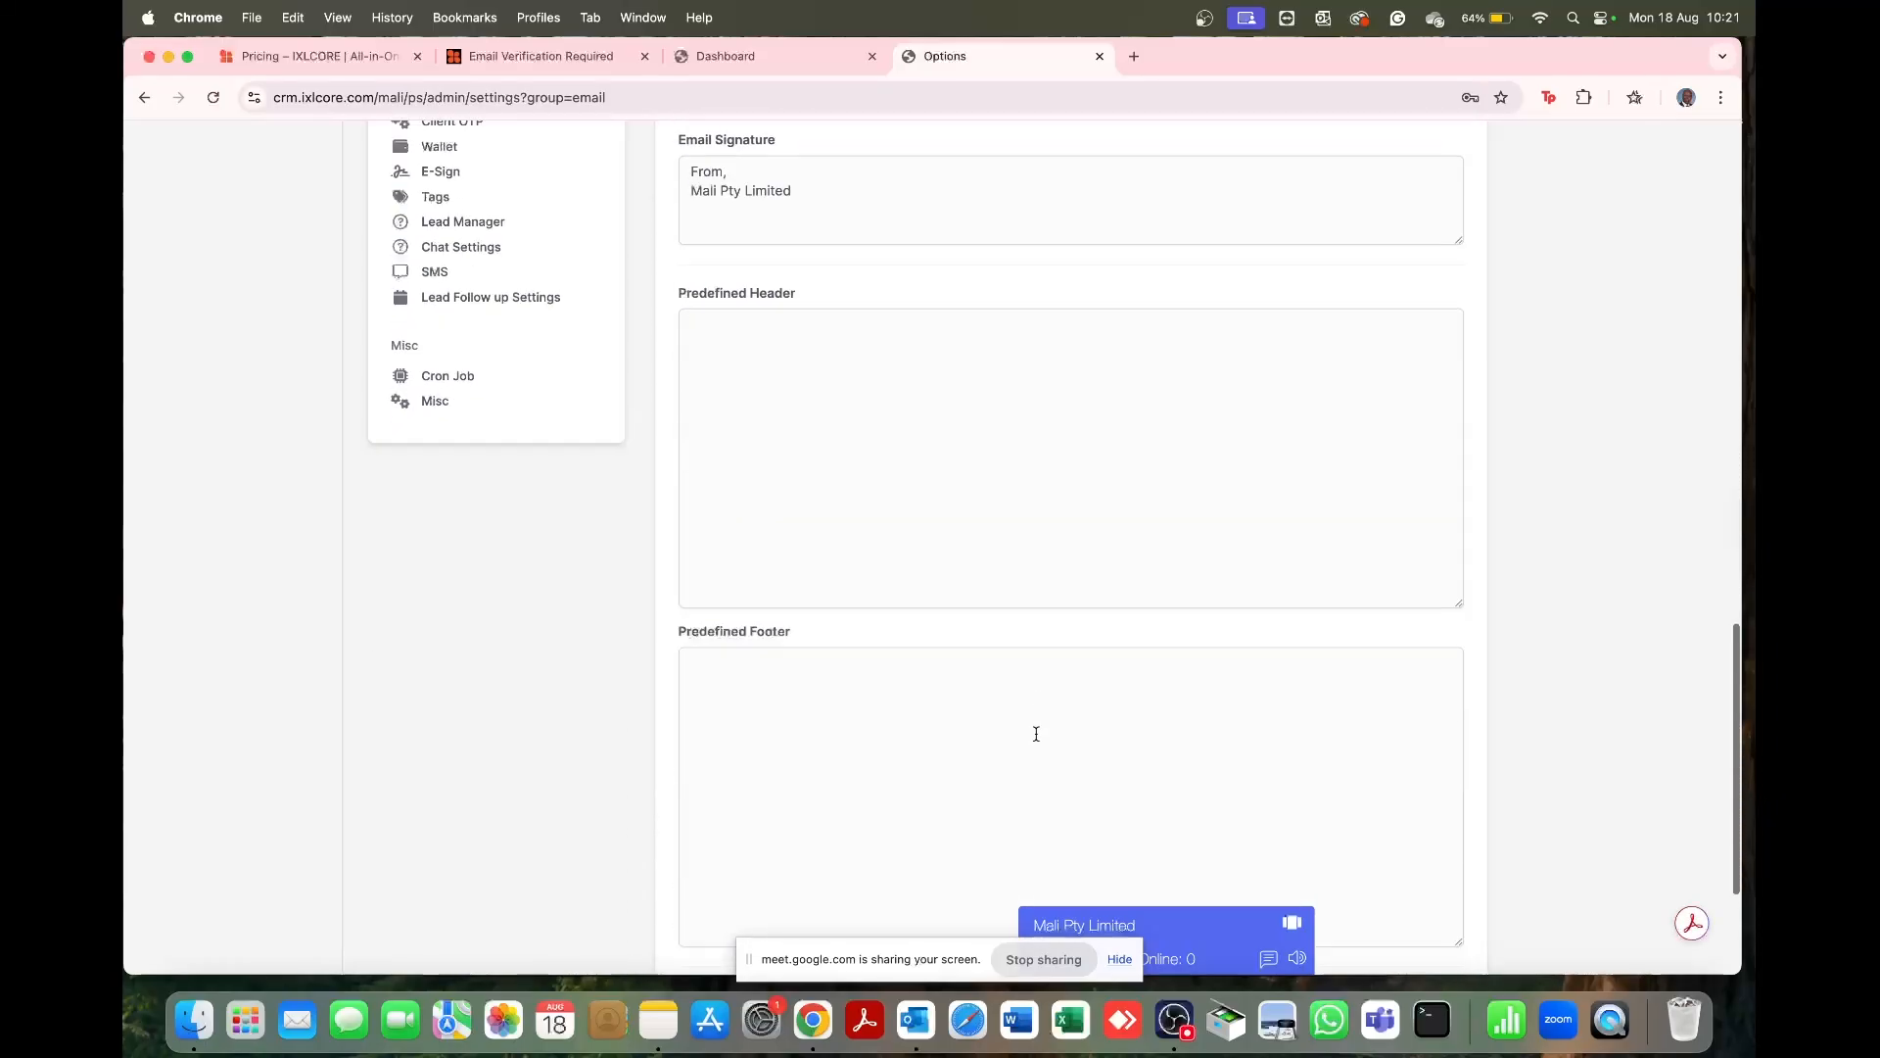
click(1423, 893)
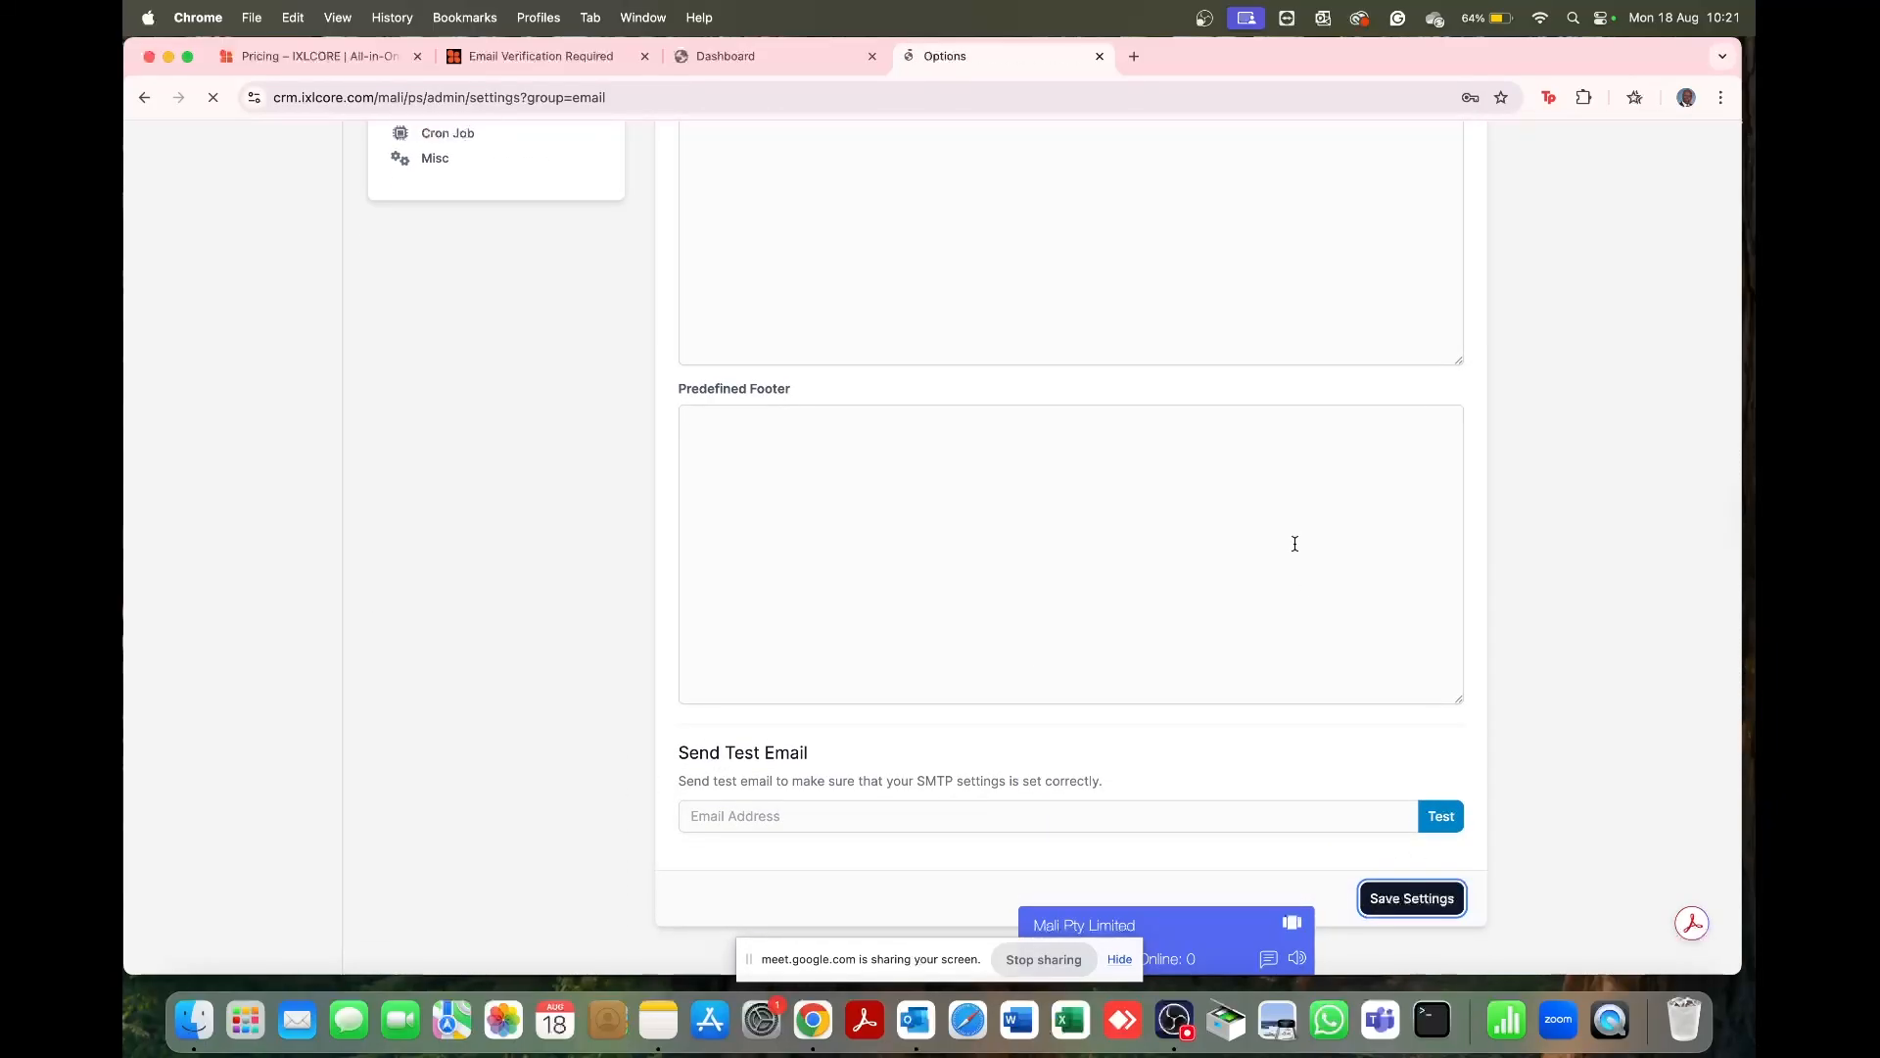
Step: Send a second test email to the test address using the corrected SMTP host
scroll(1296, 550, down, 15)
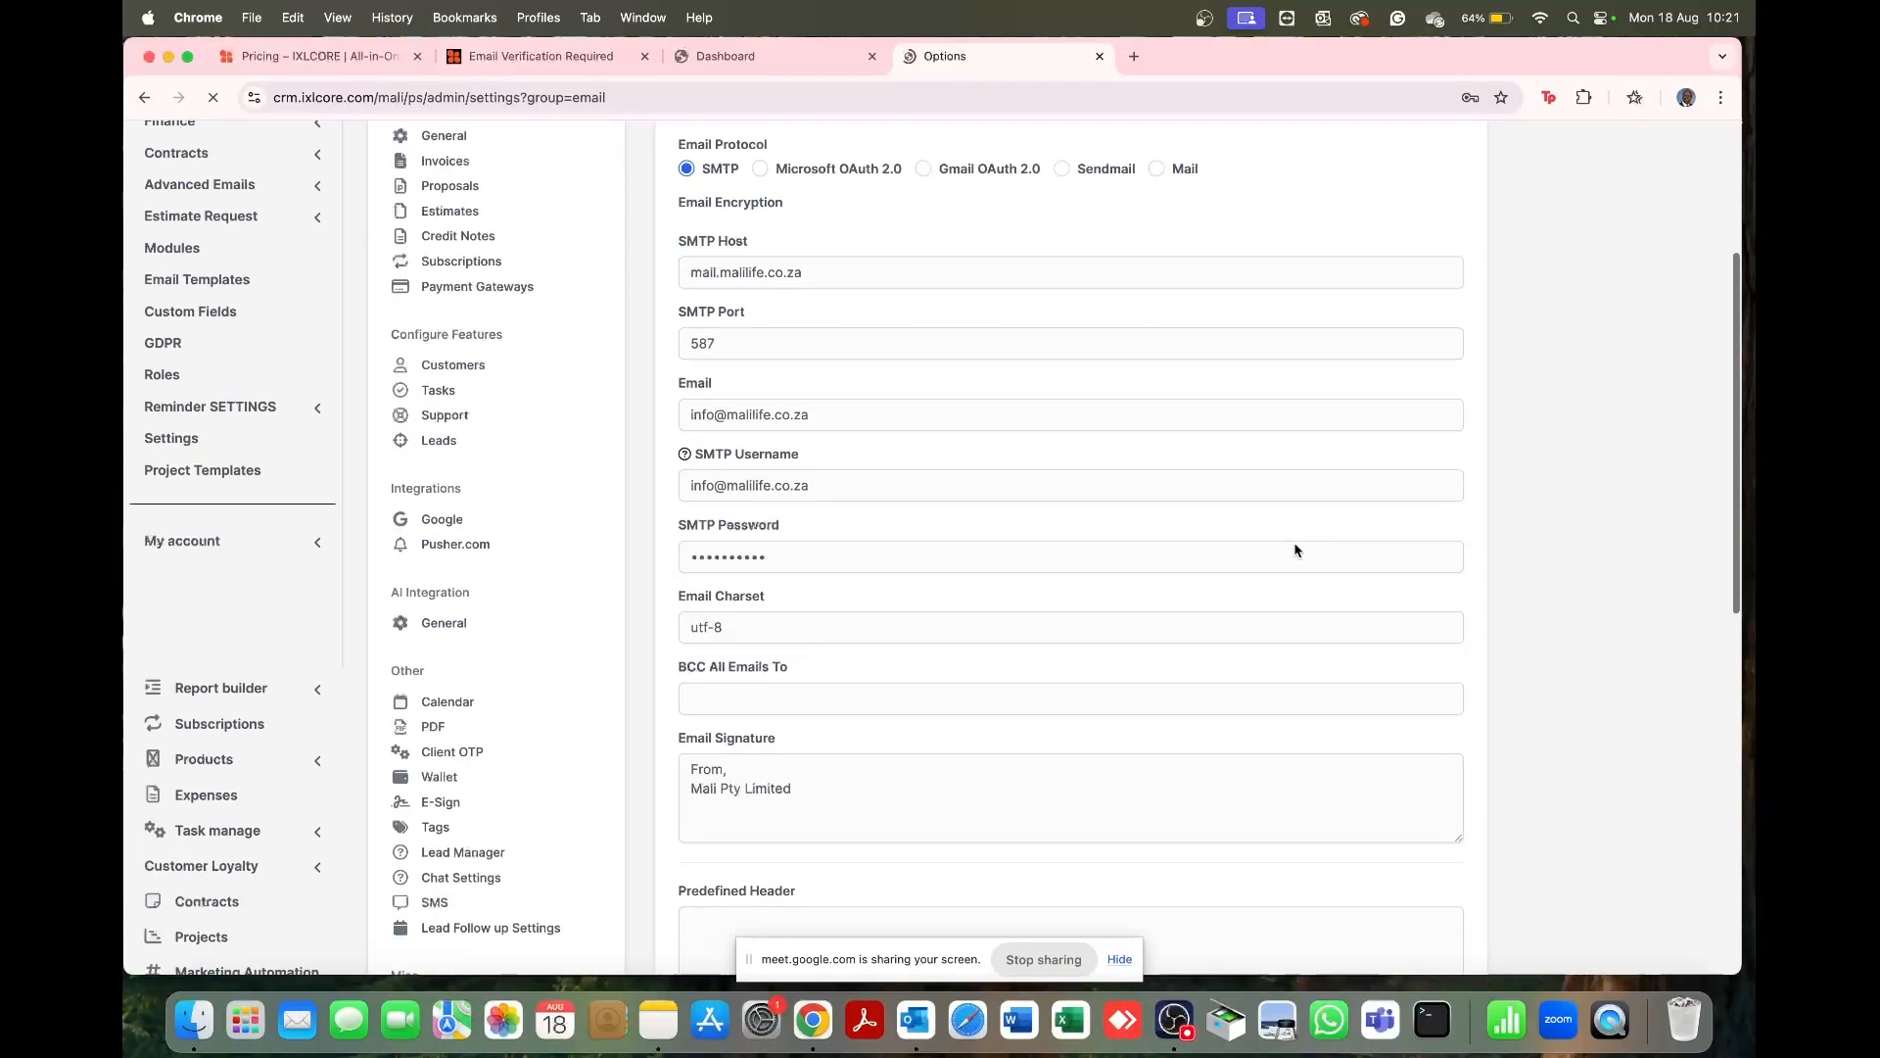
scroll(907, 736, down, 2)
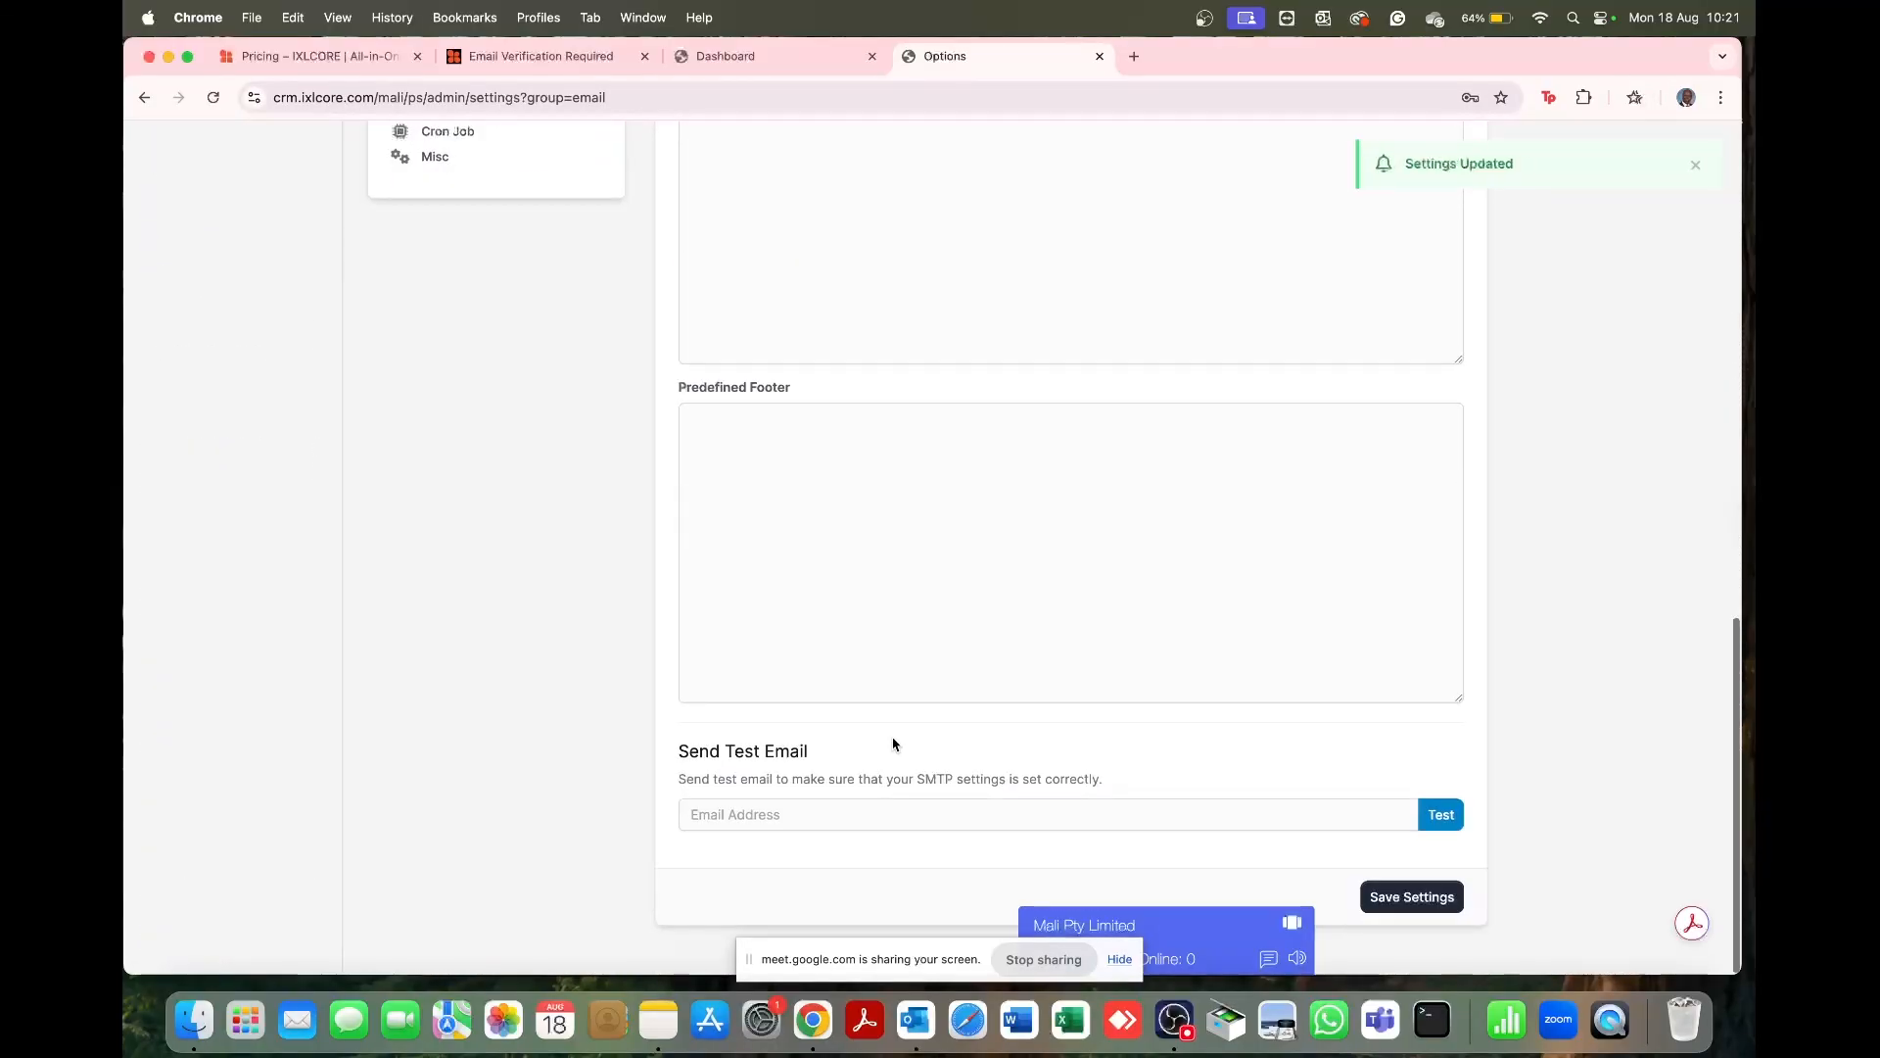
click(769, 801)
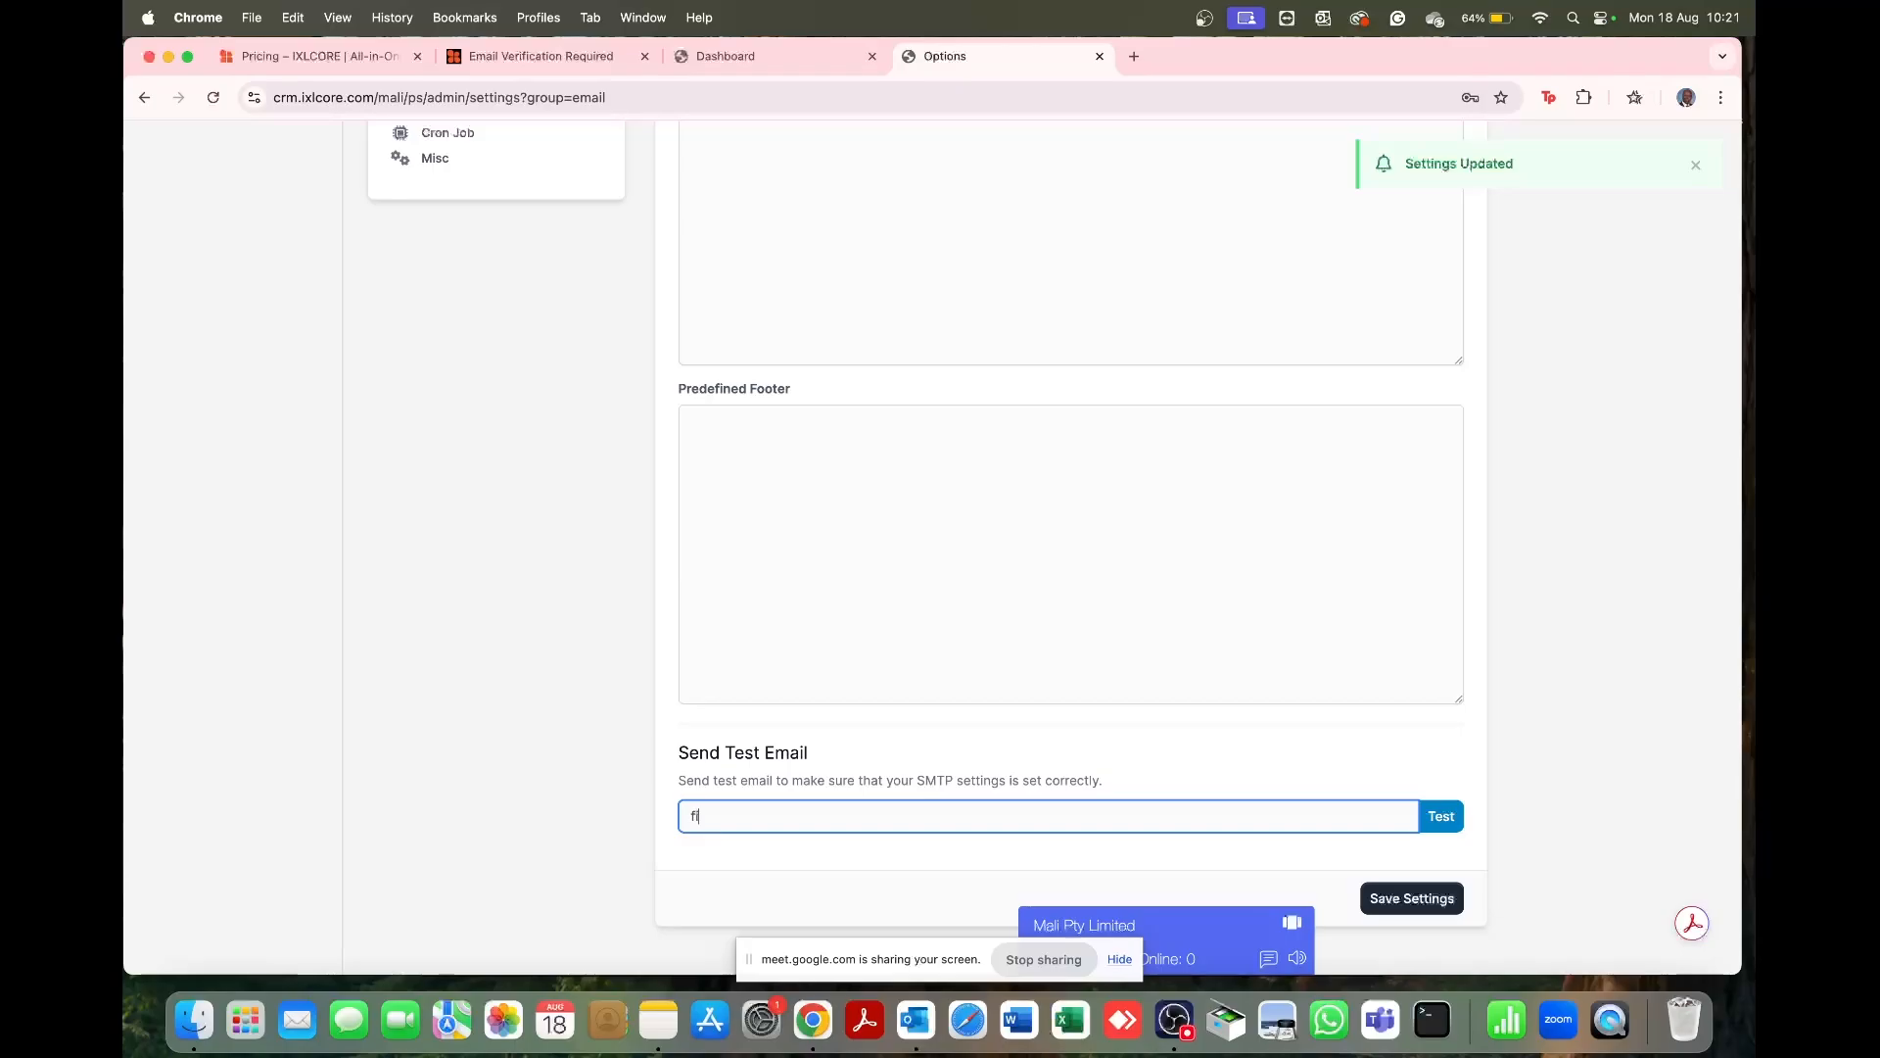
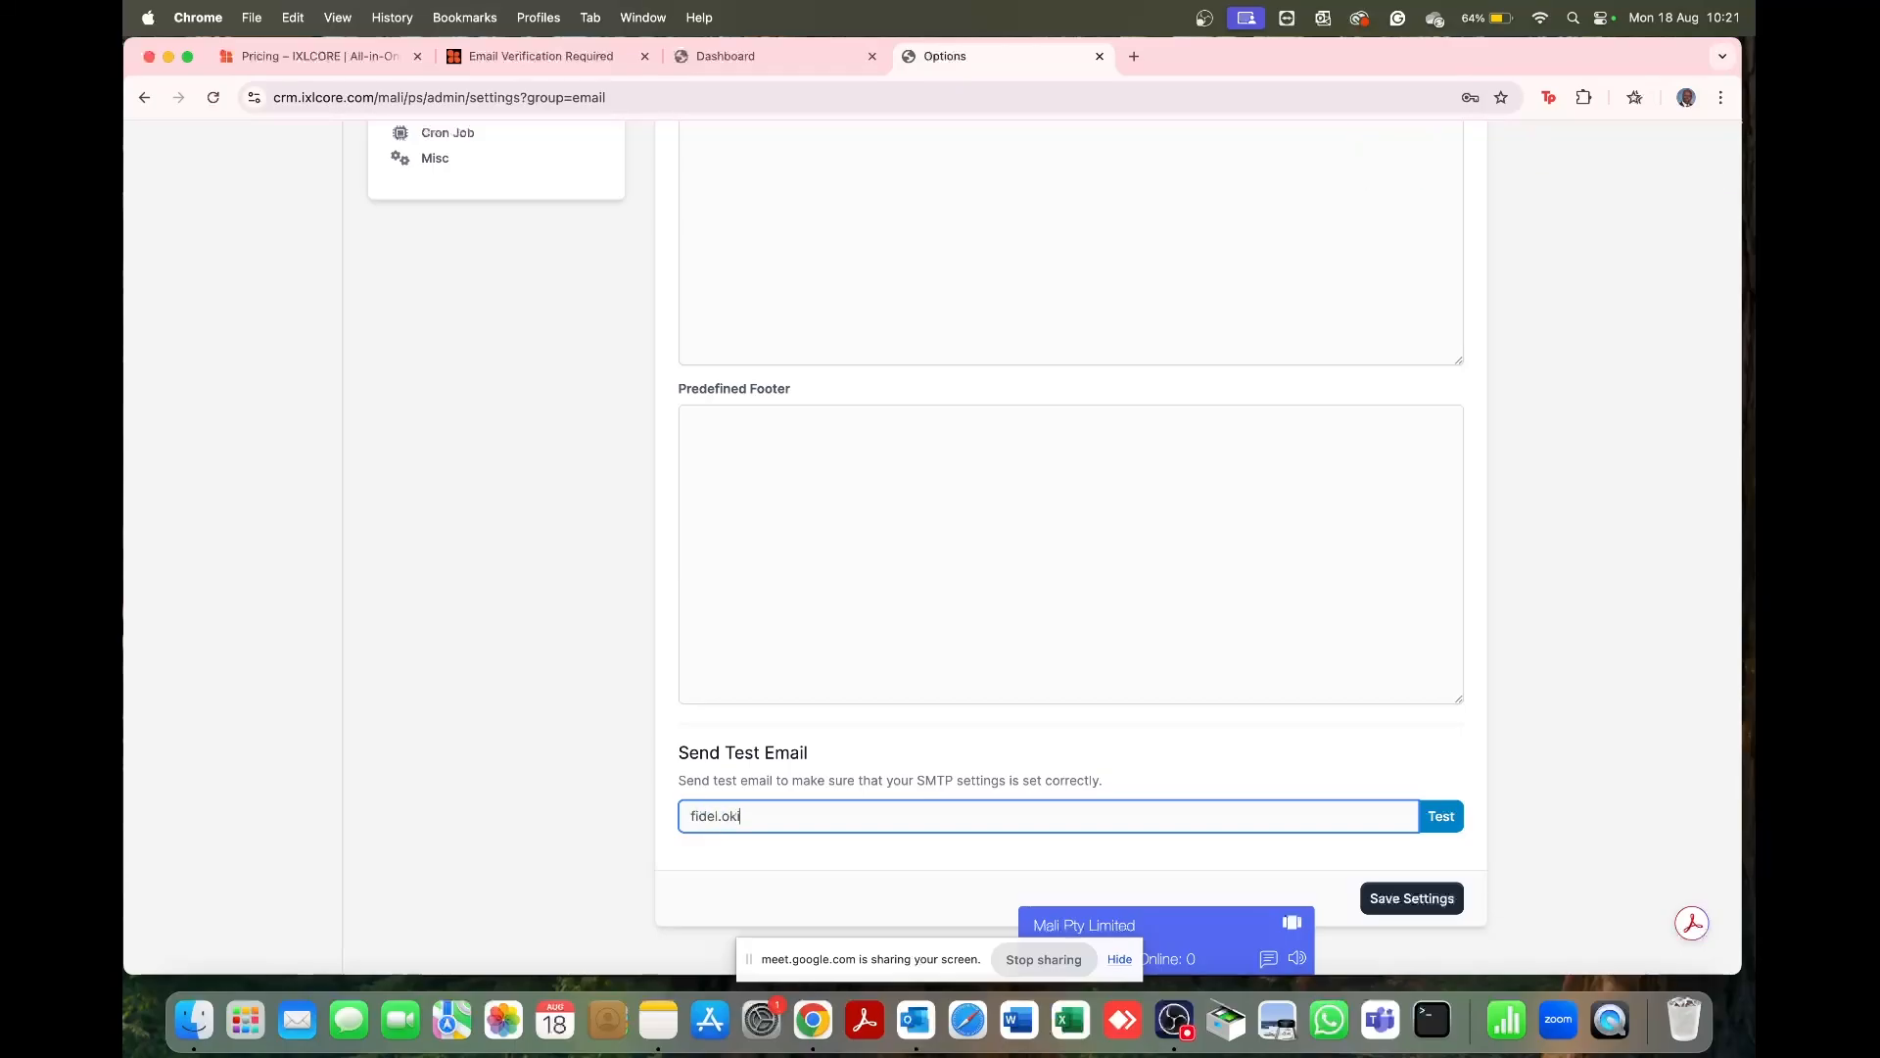
click(1439, 817)
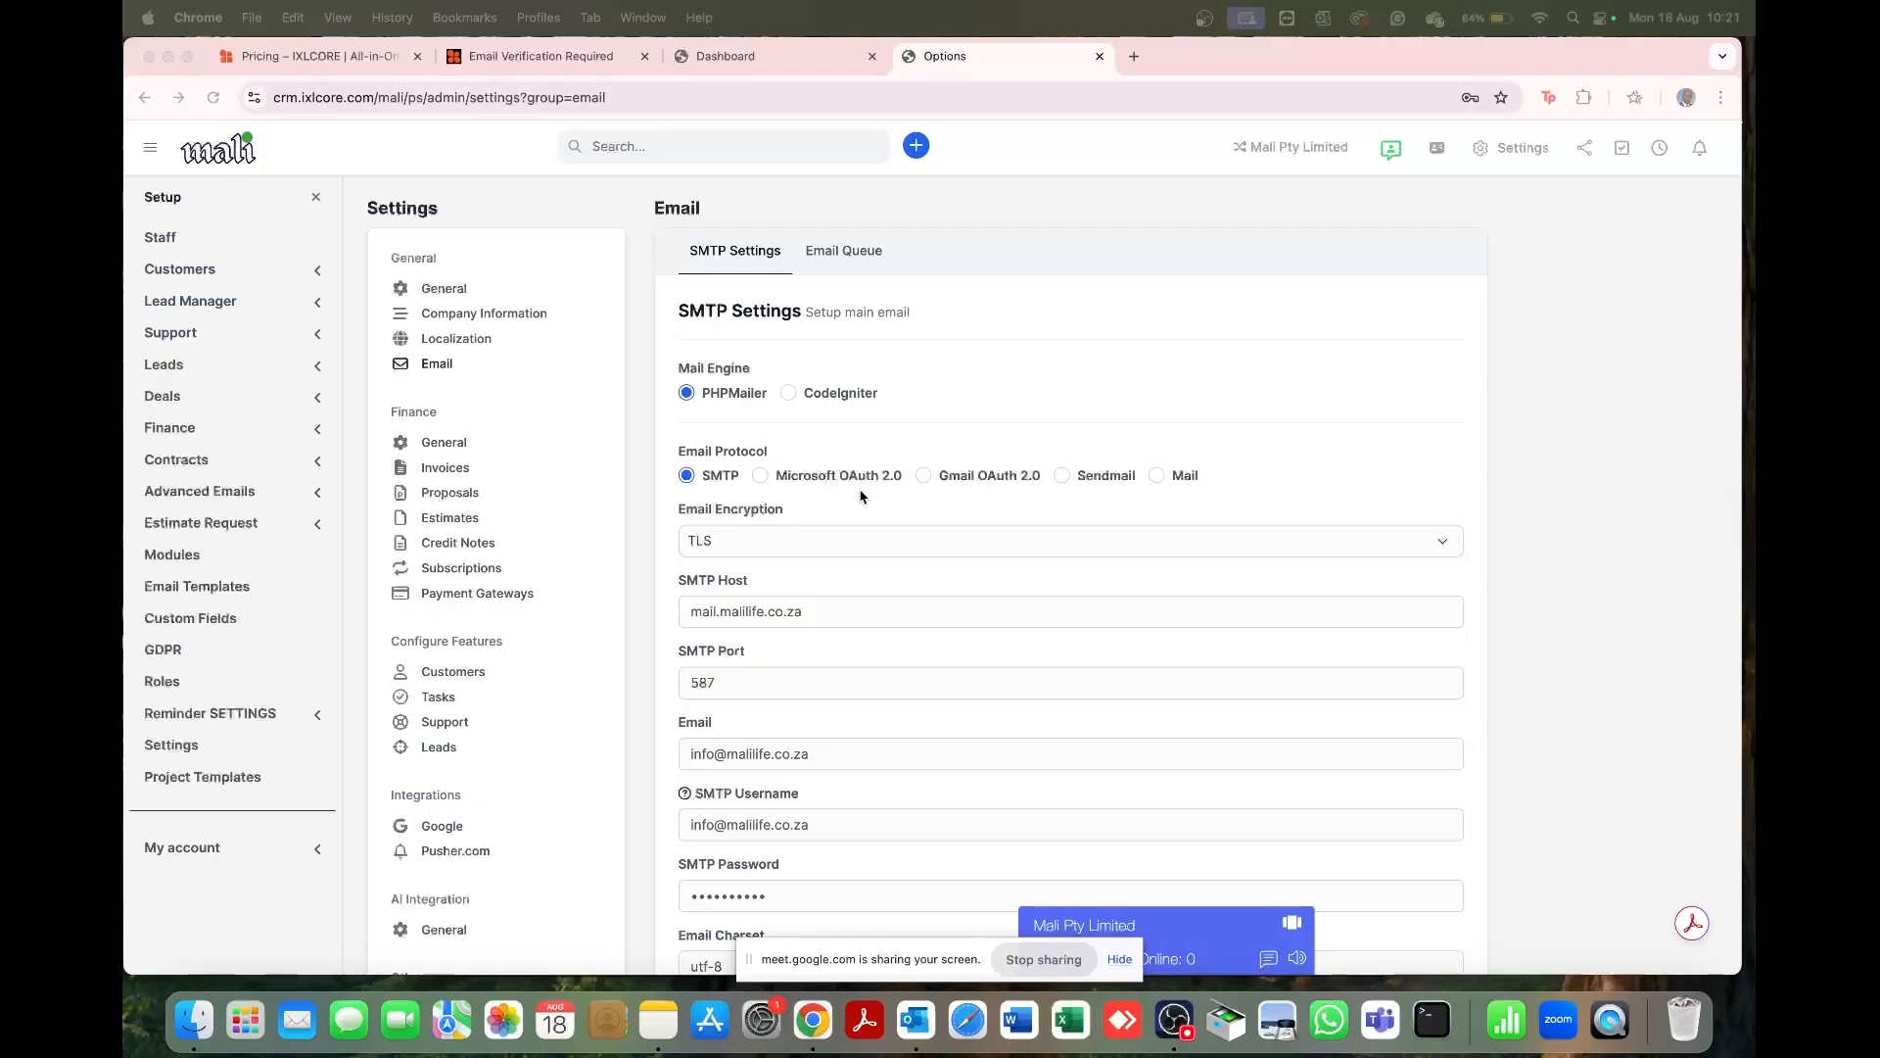
scroll(861, 497, down, 6)
scroll(860, 496, up, 7)
Step: Open Finance > General and leave the decimal separator as a full stop
click(445, 443)
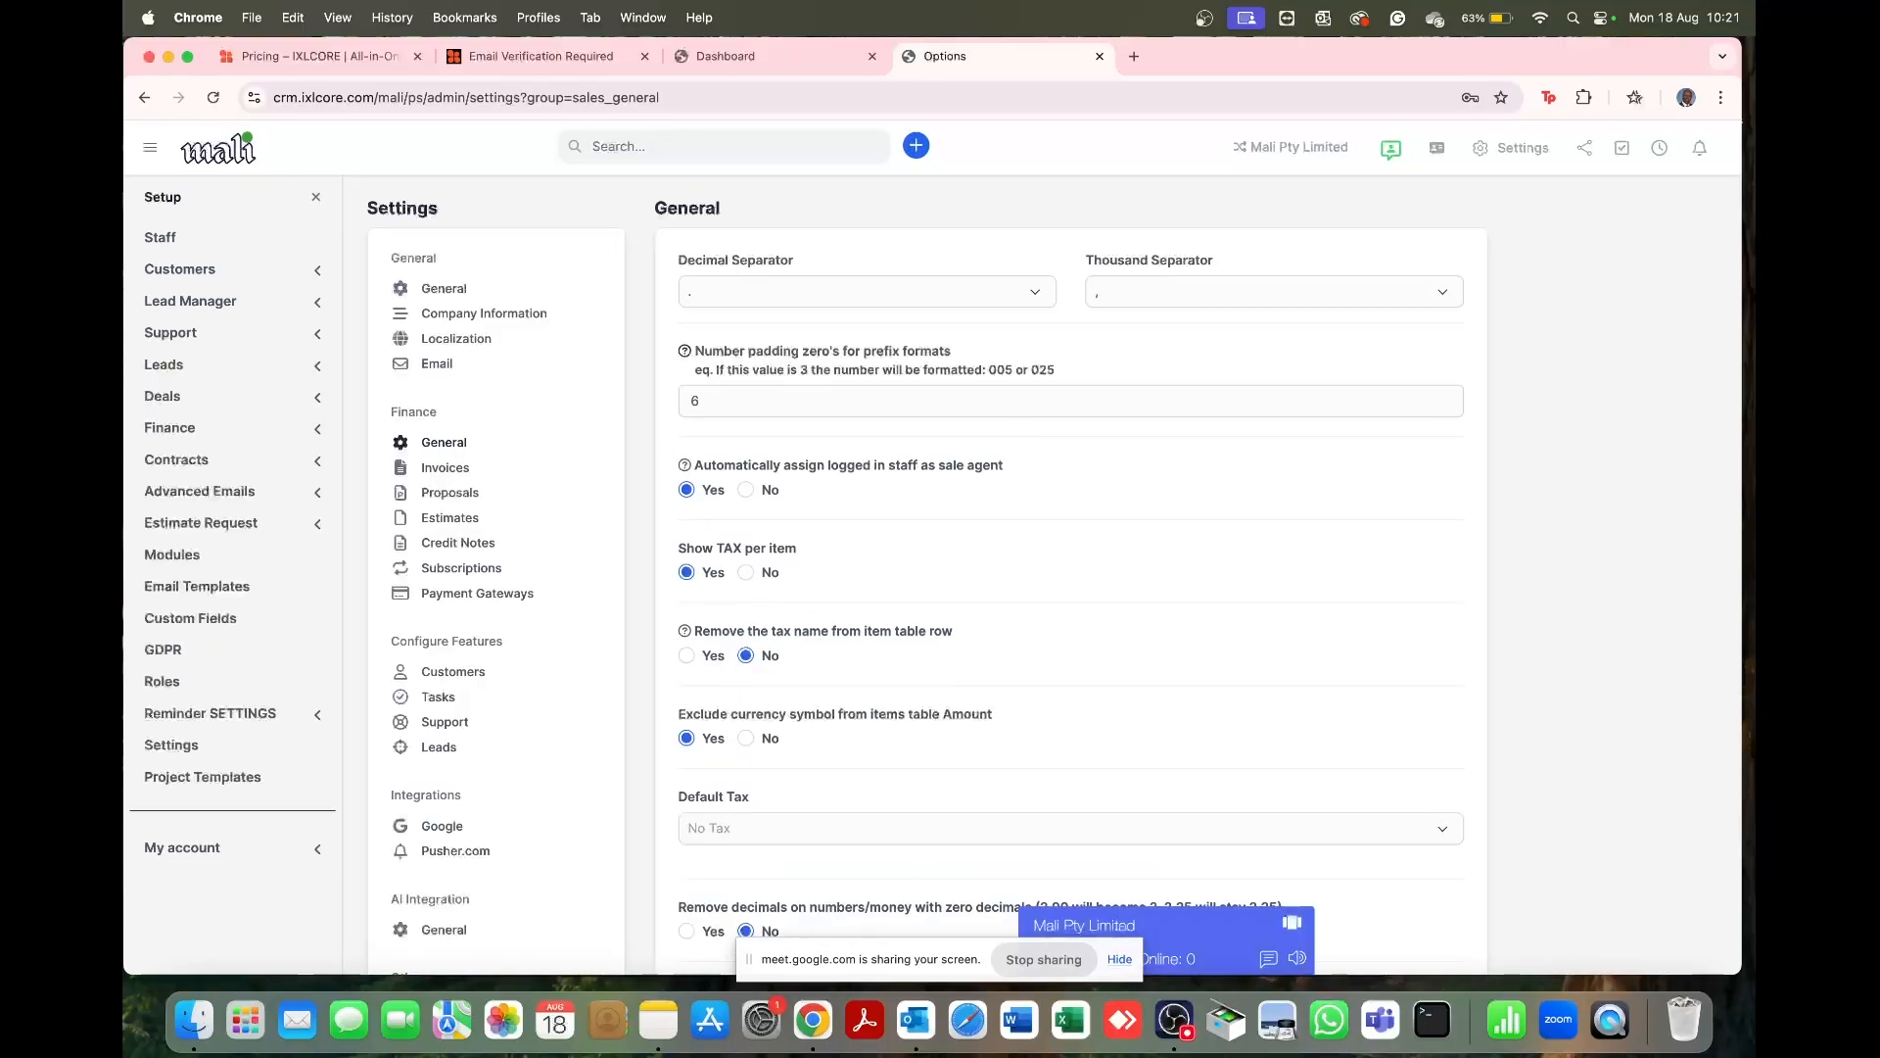
key(ctrl+Up)
key(ctrl+Up)
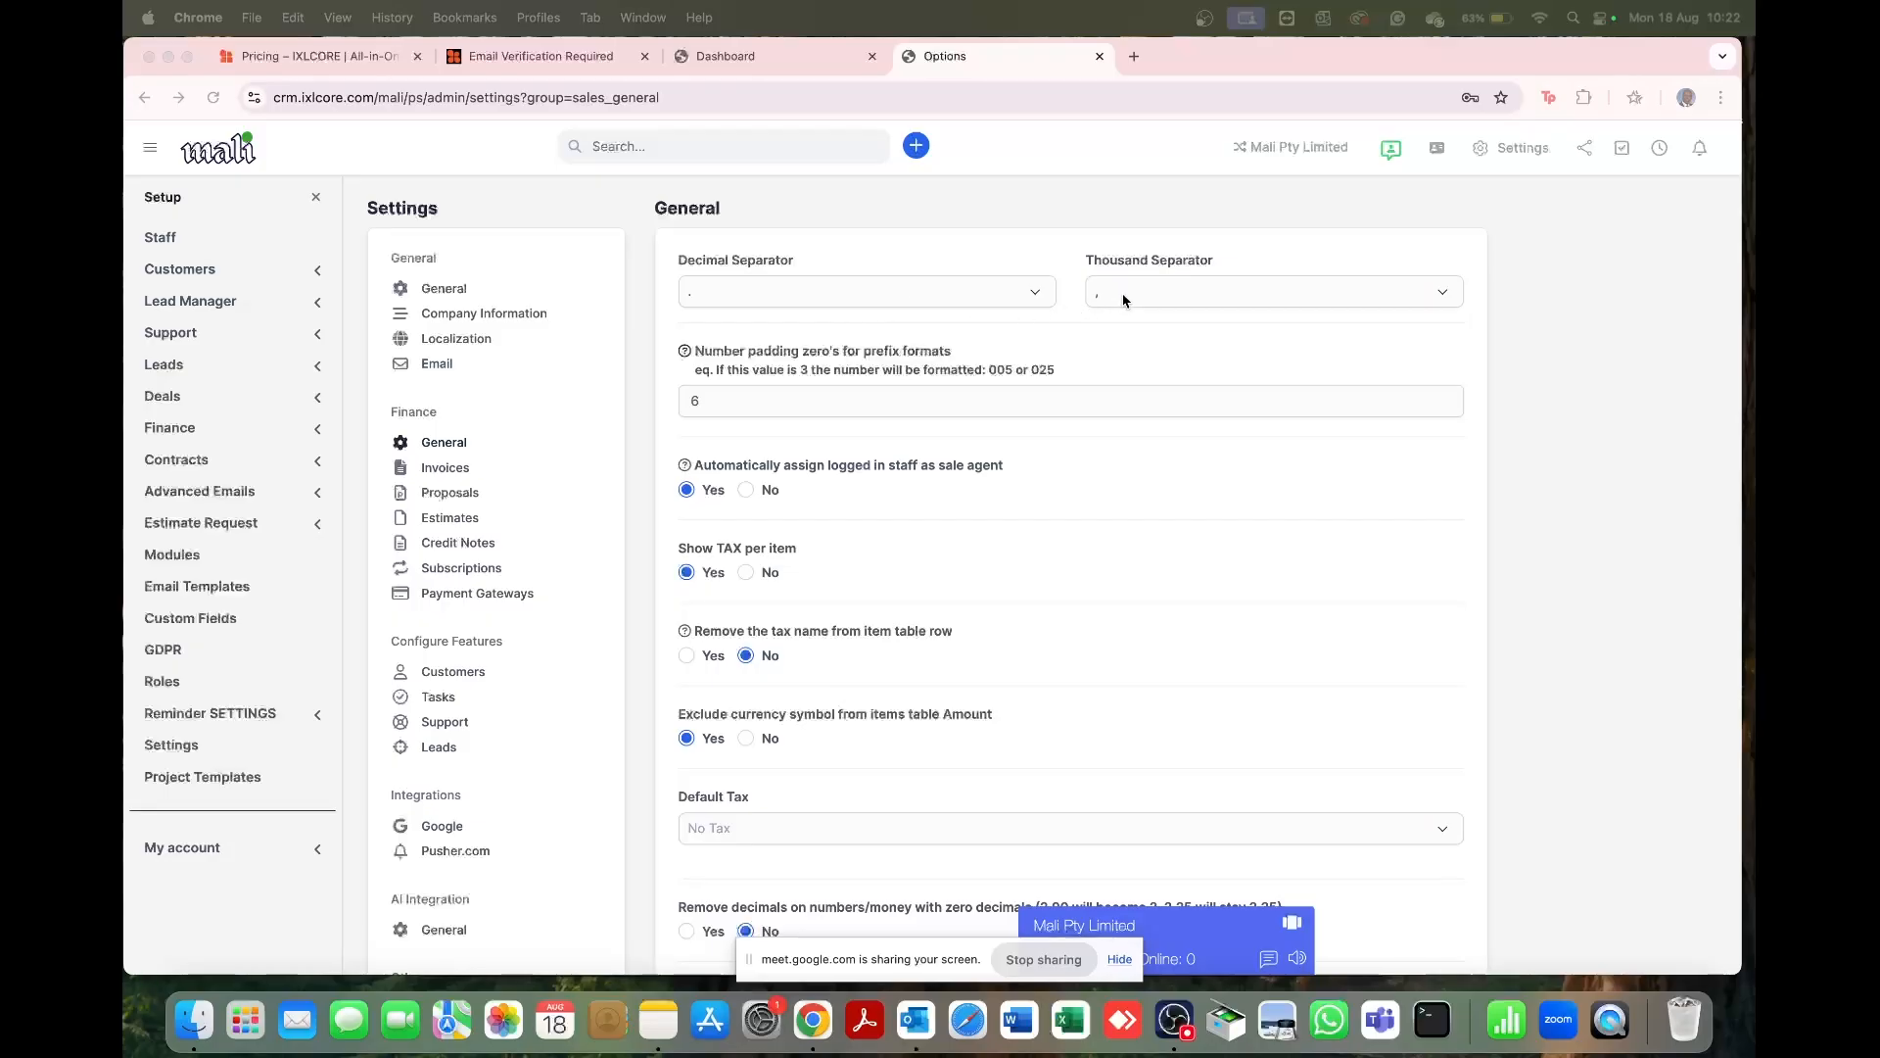
click(1026, 297)
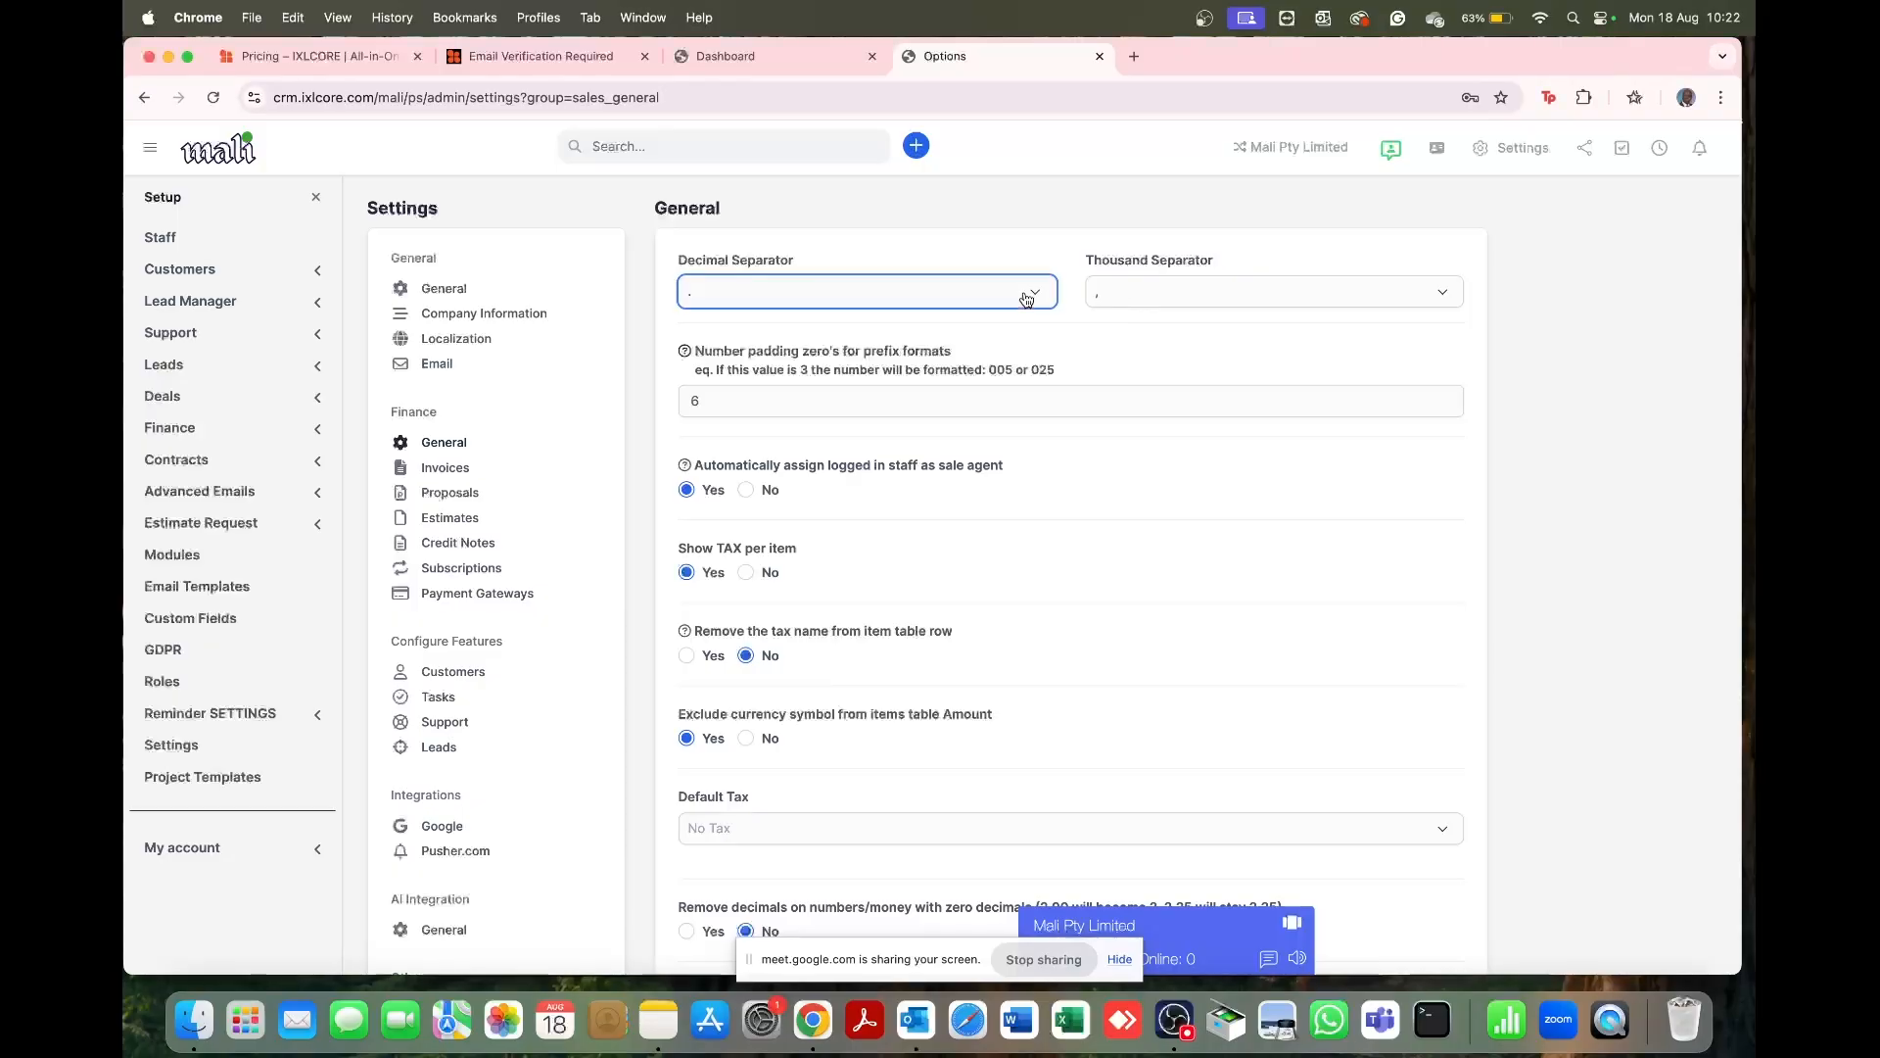
click(1026, 297)
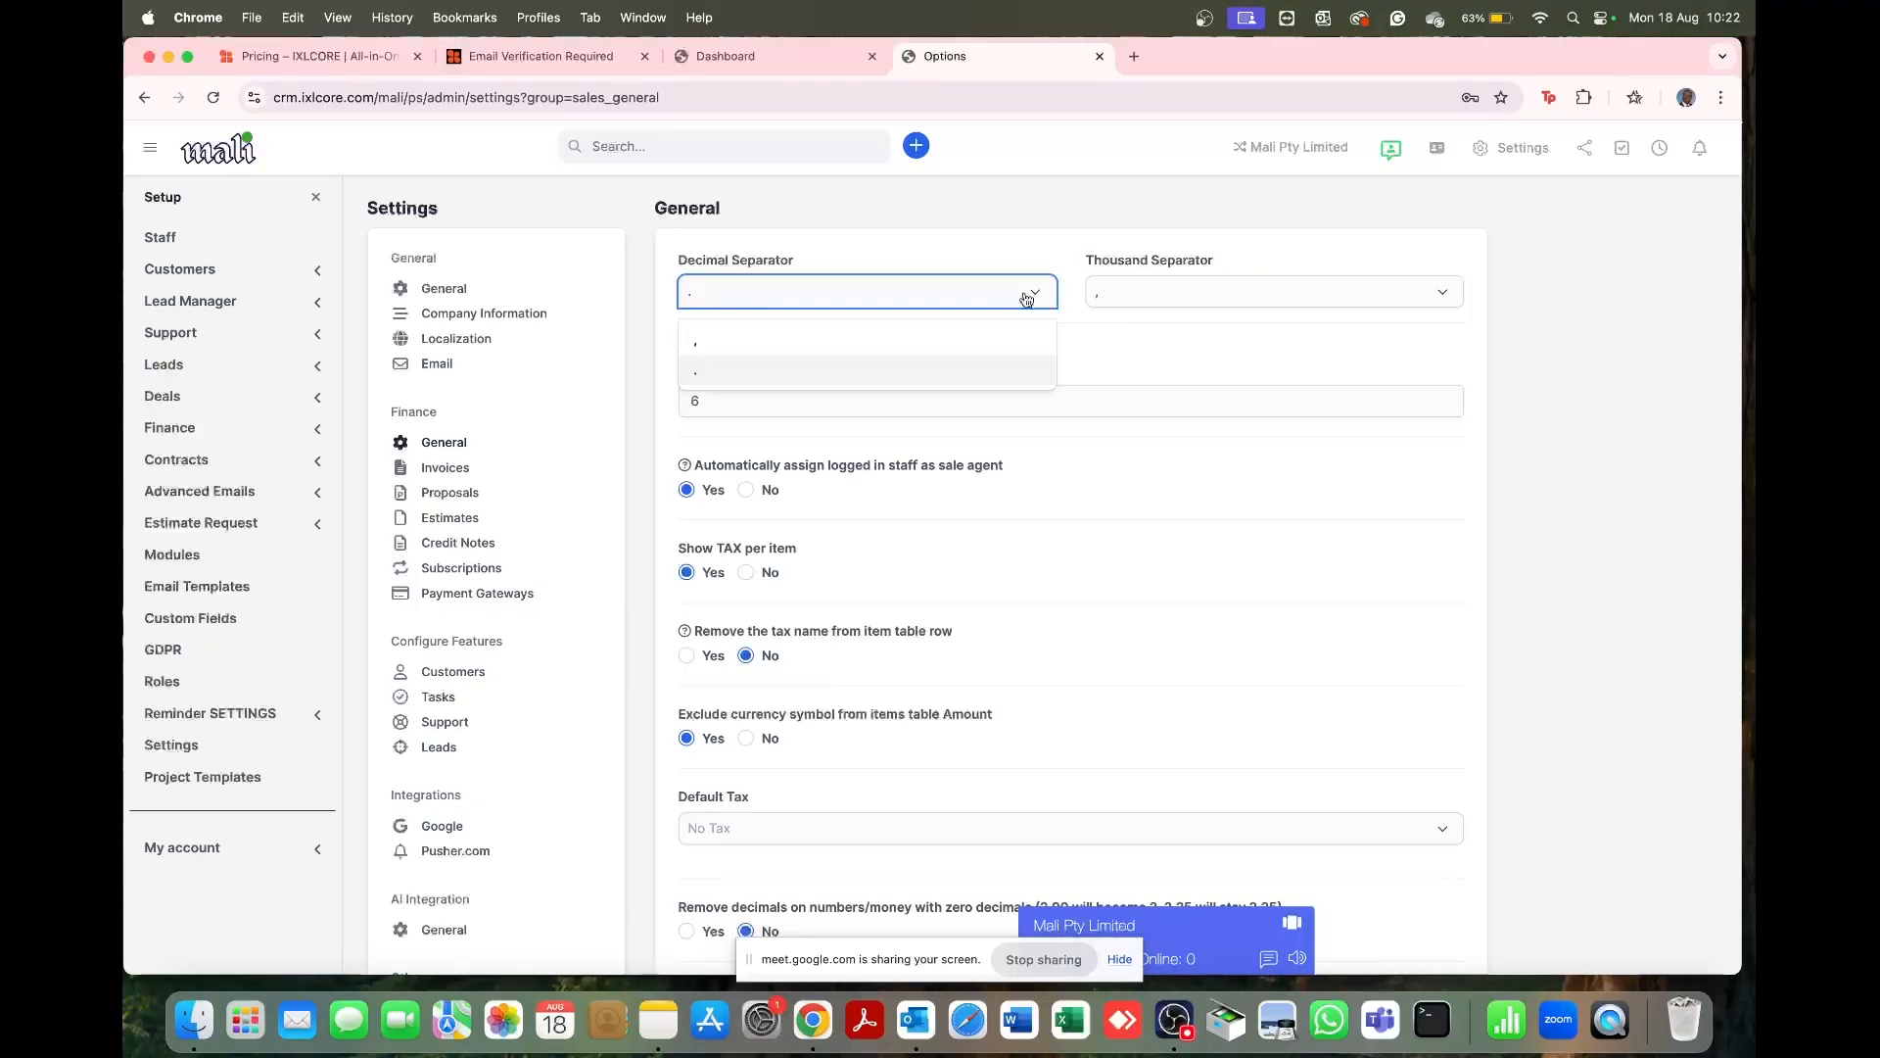
click(1230, 258)
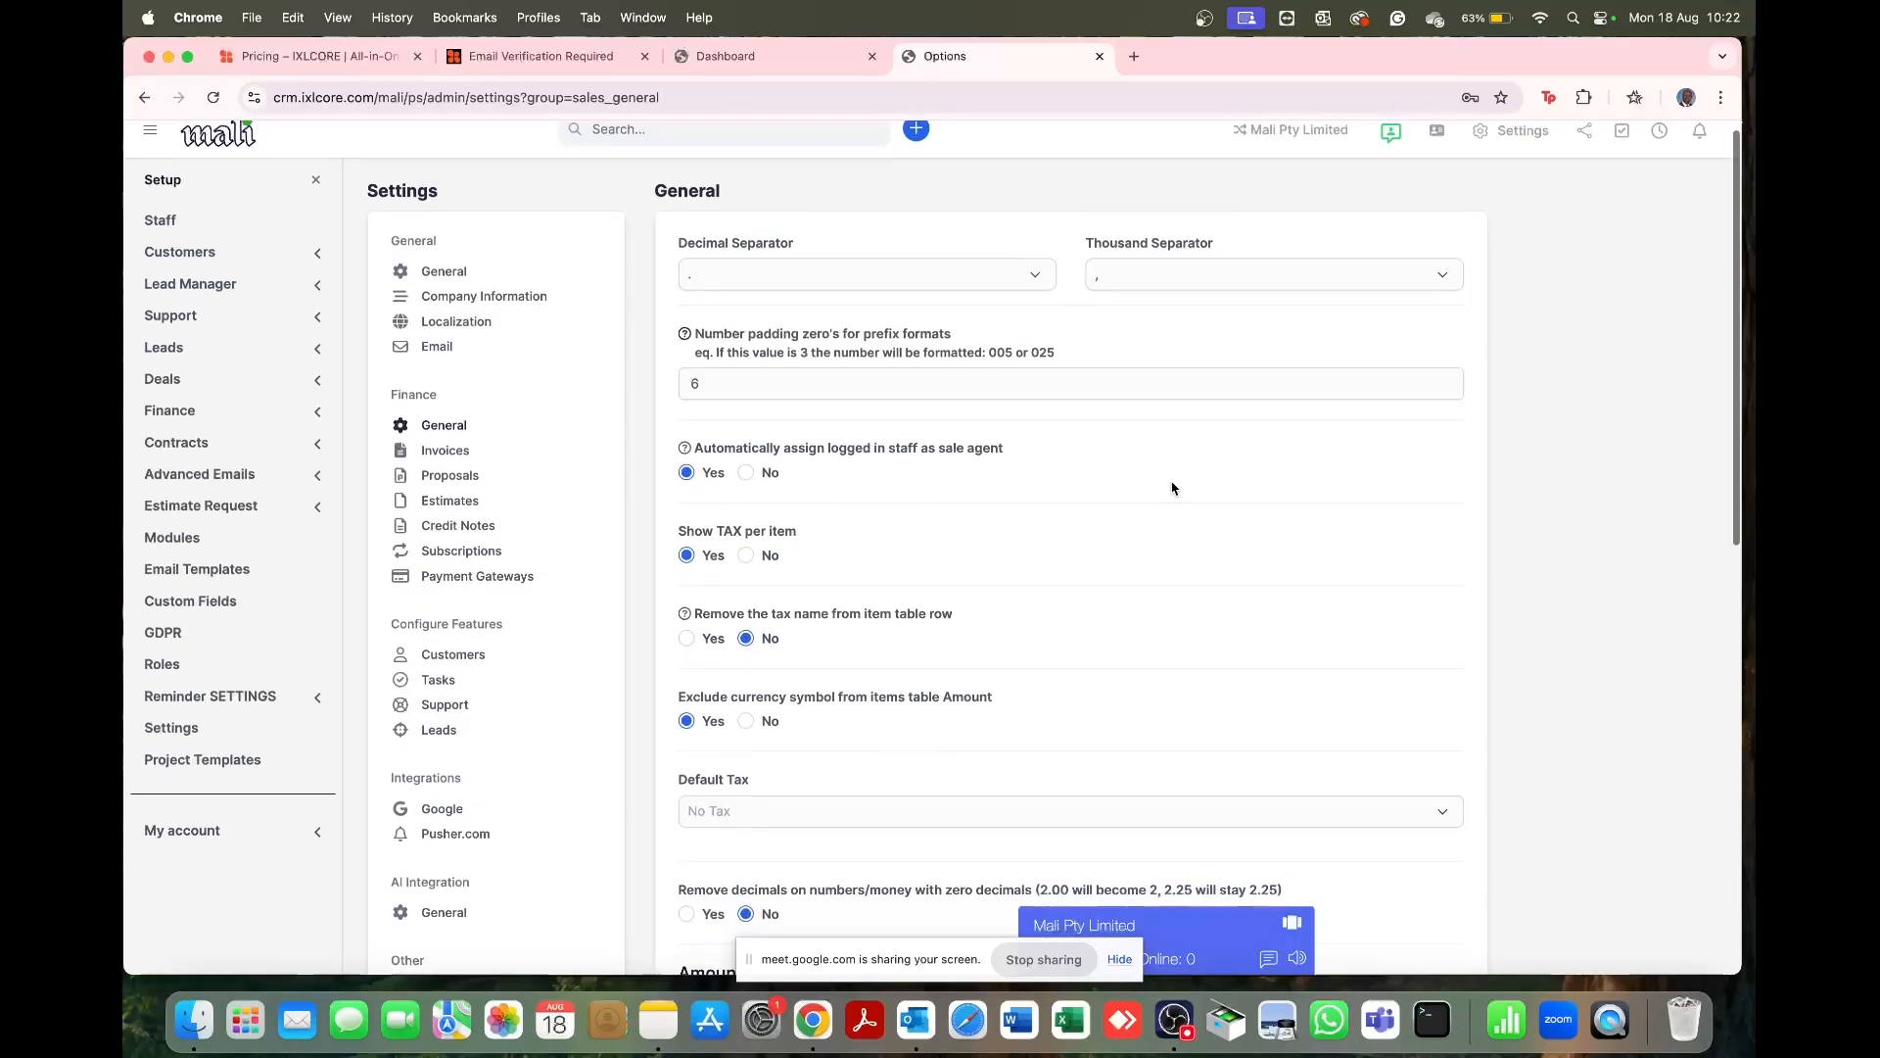
Step: Leave Default Tax at No Tax and save the finance General settings
scroll(1172, 488, down, 3)
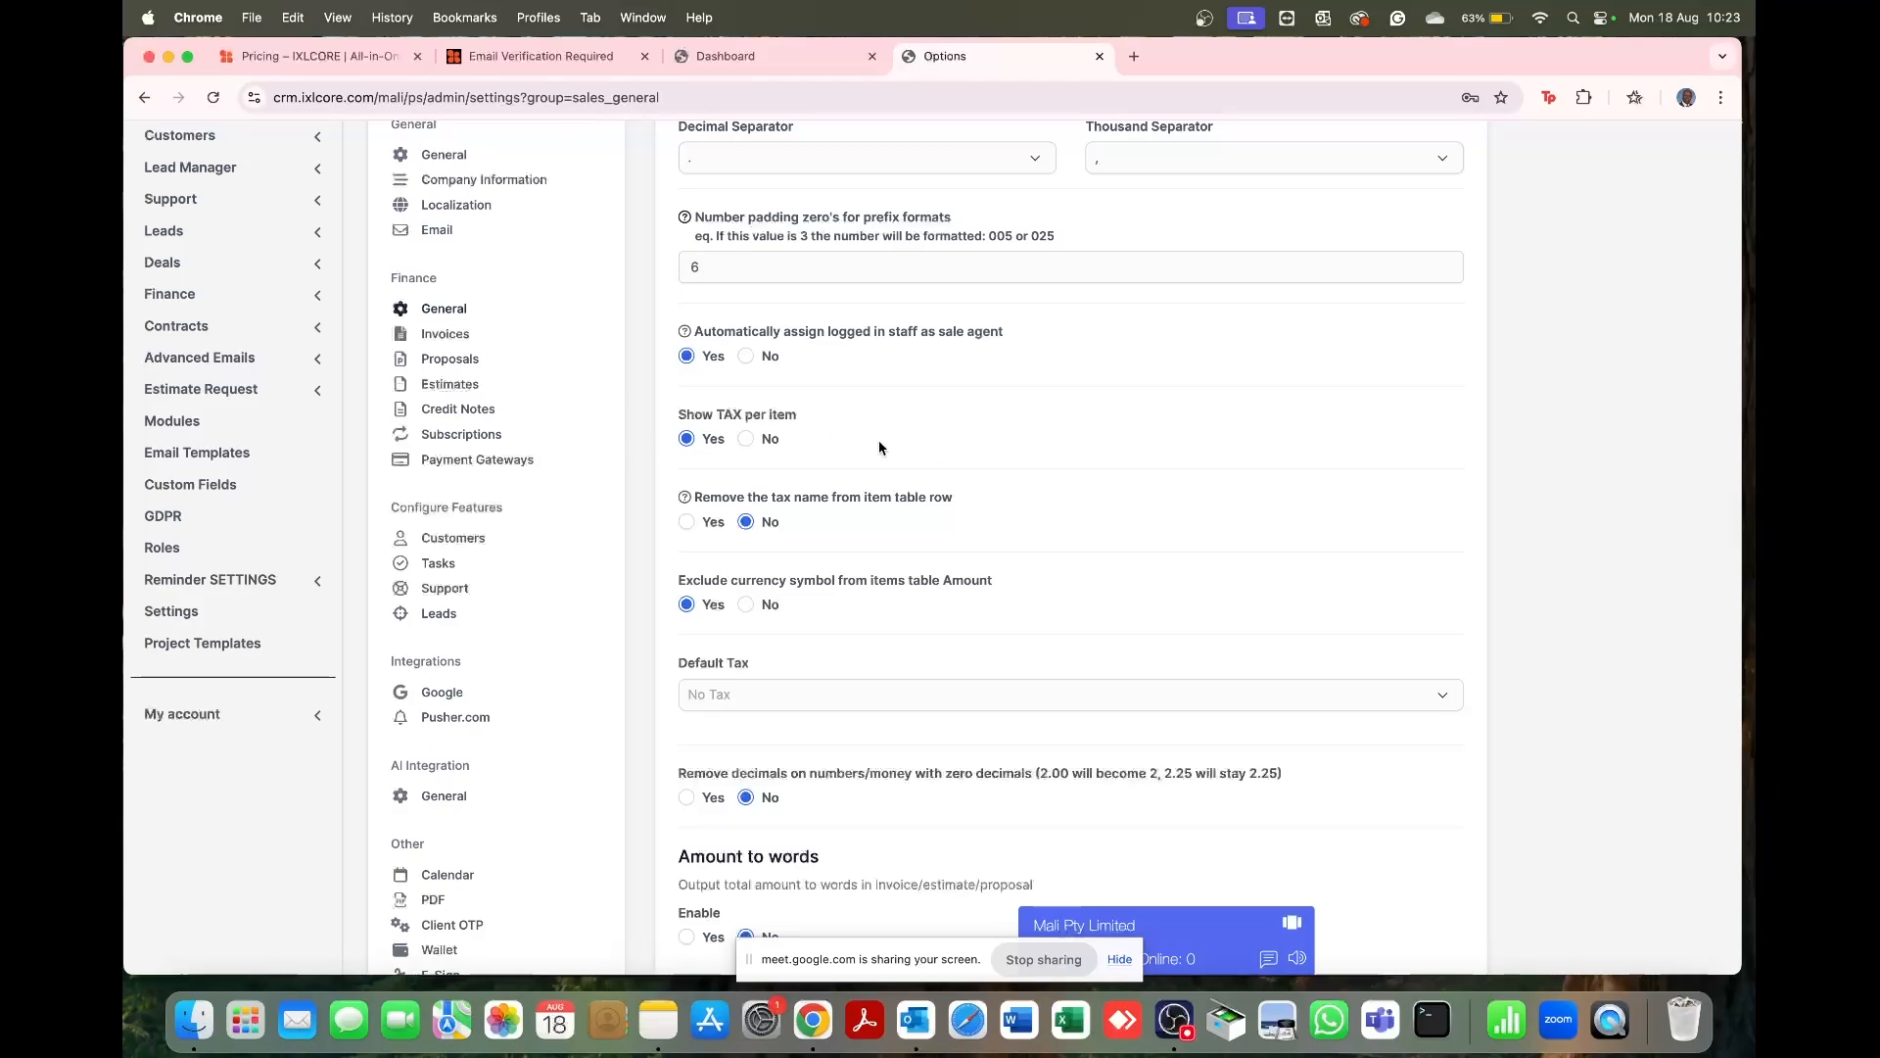
scroll(880, 448, down, 3)
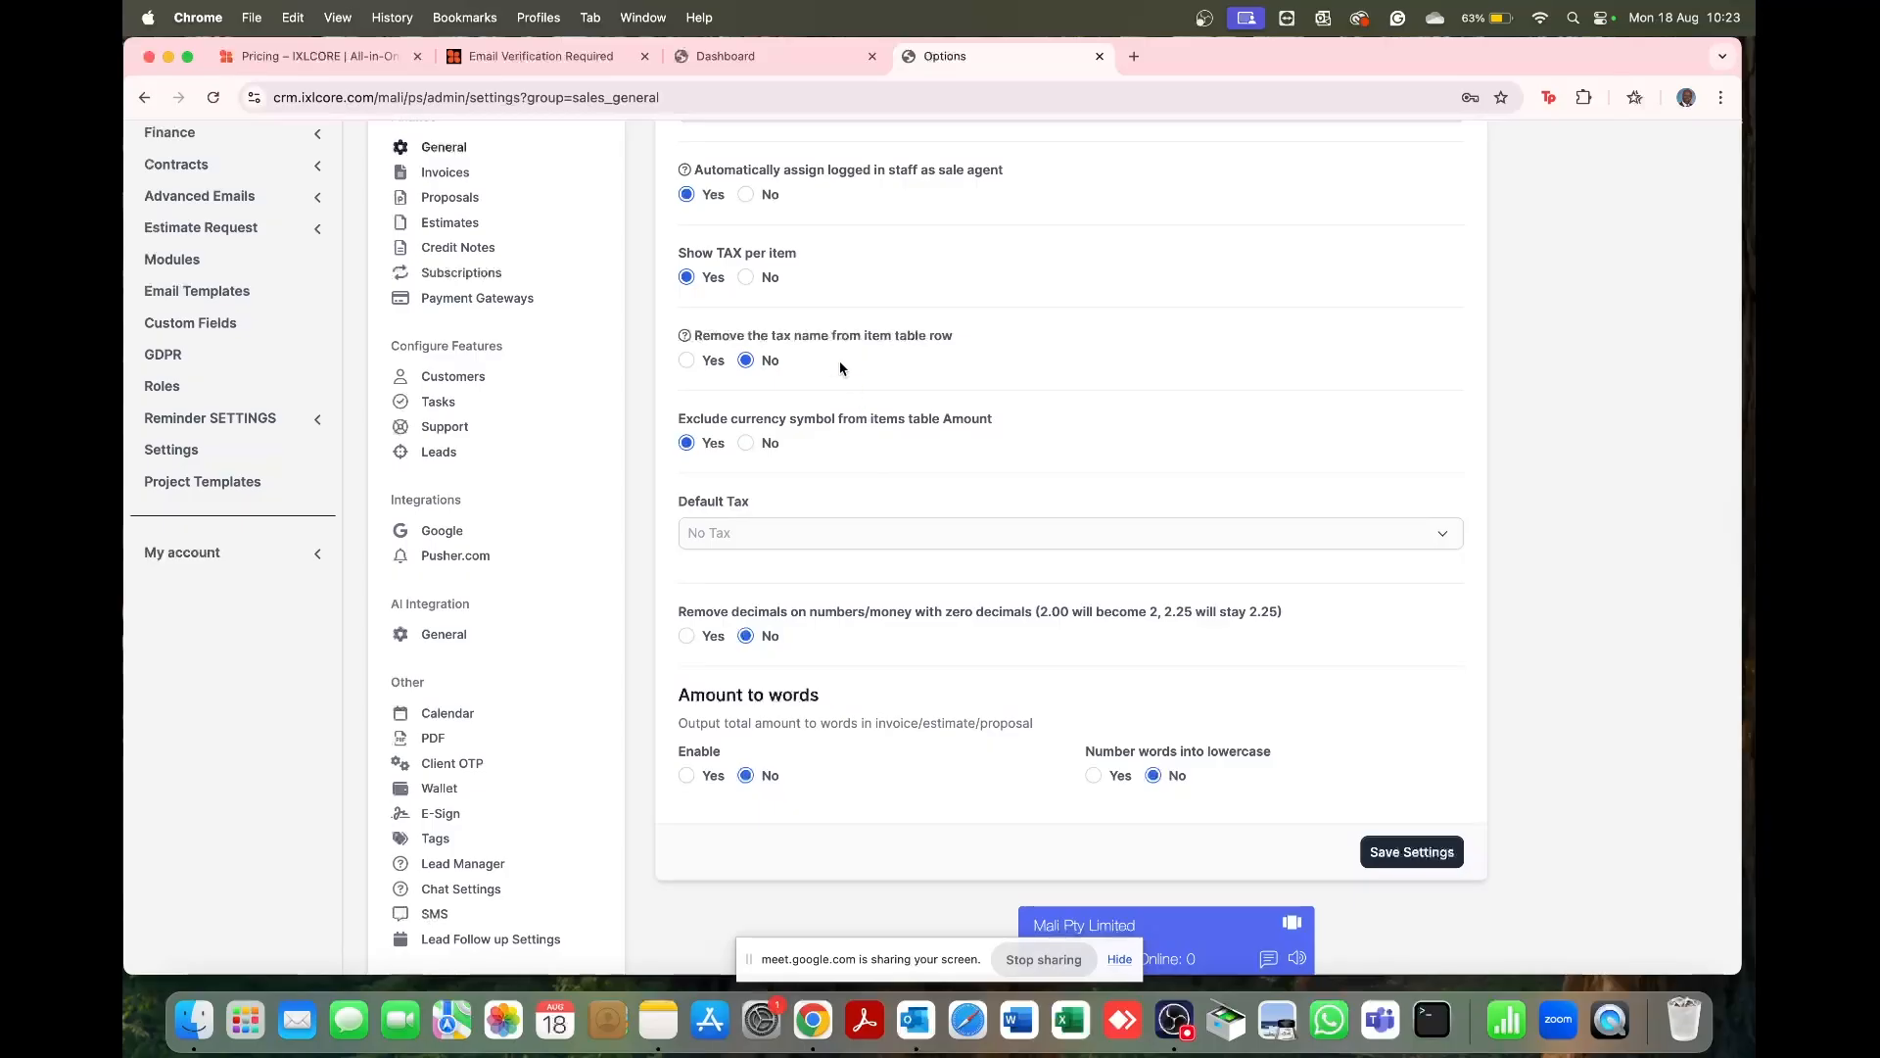
scroll(878, 453, down, 1)
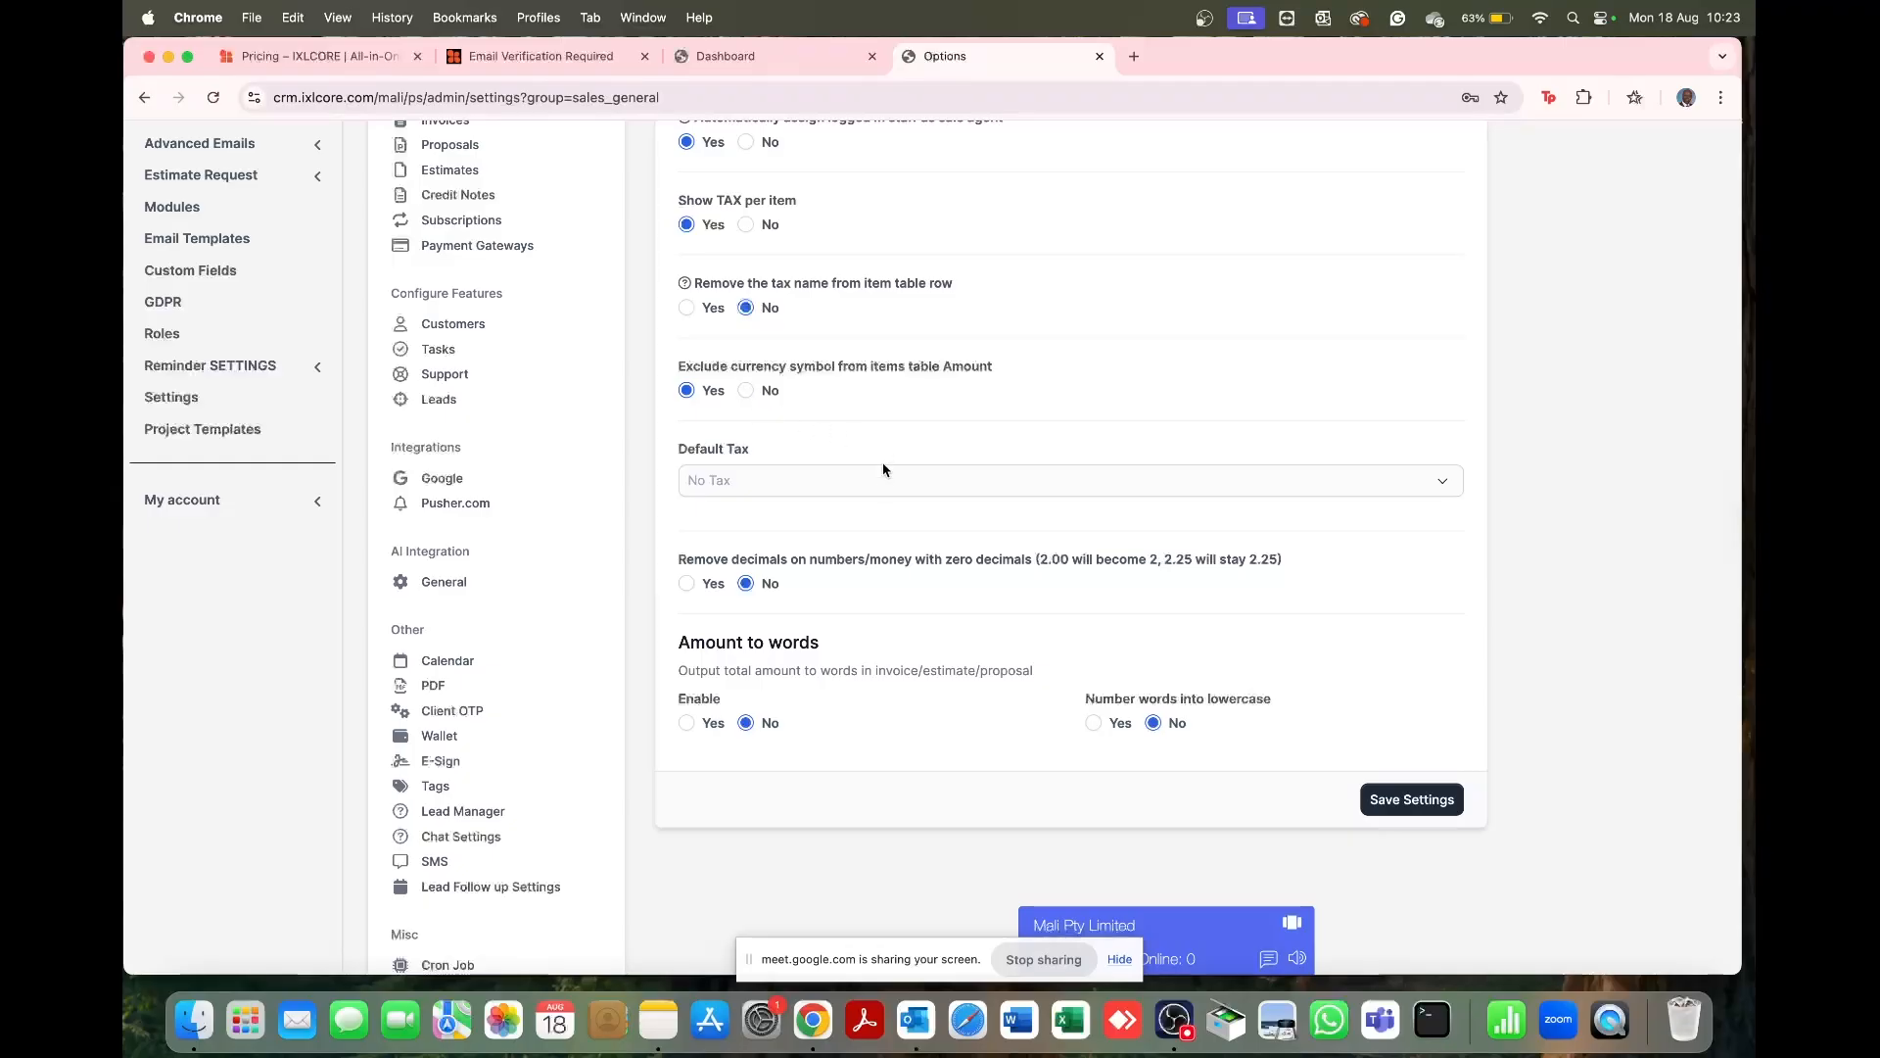
click(886, 489)
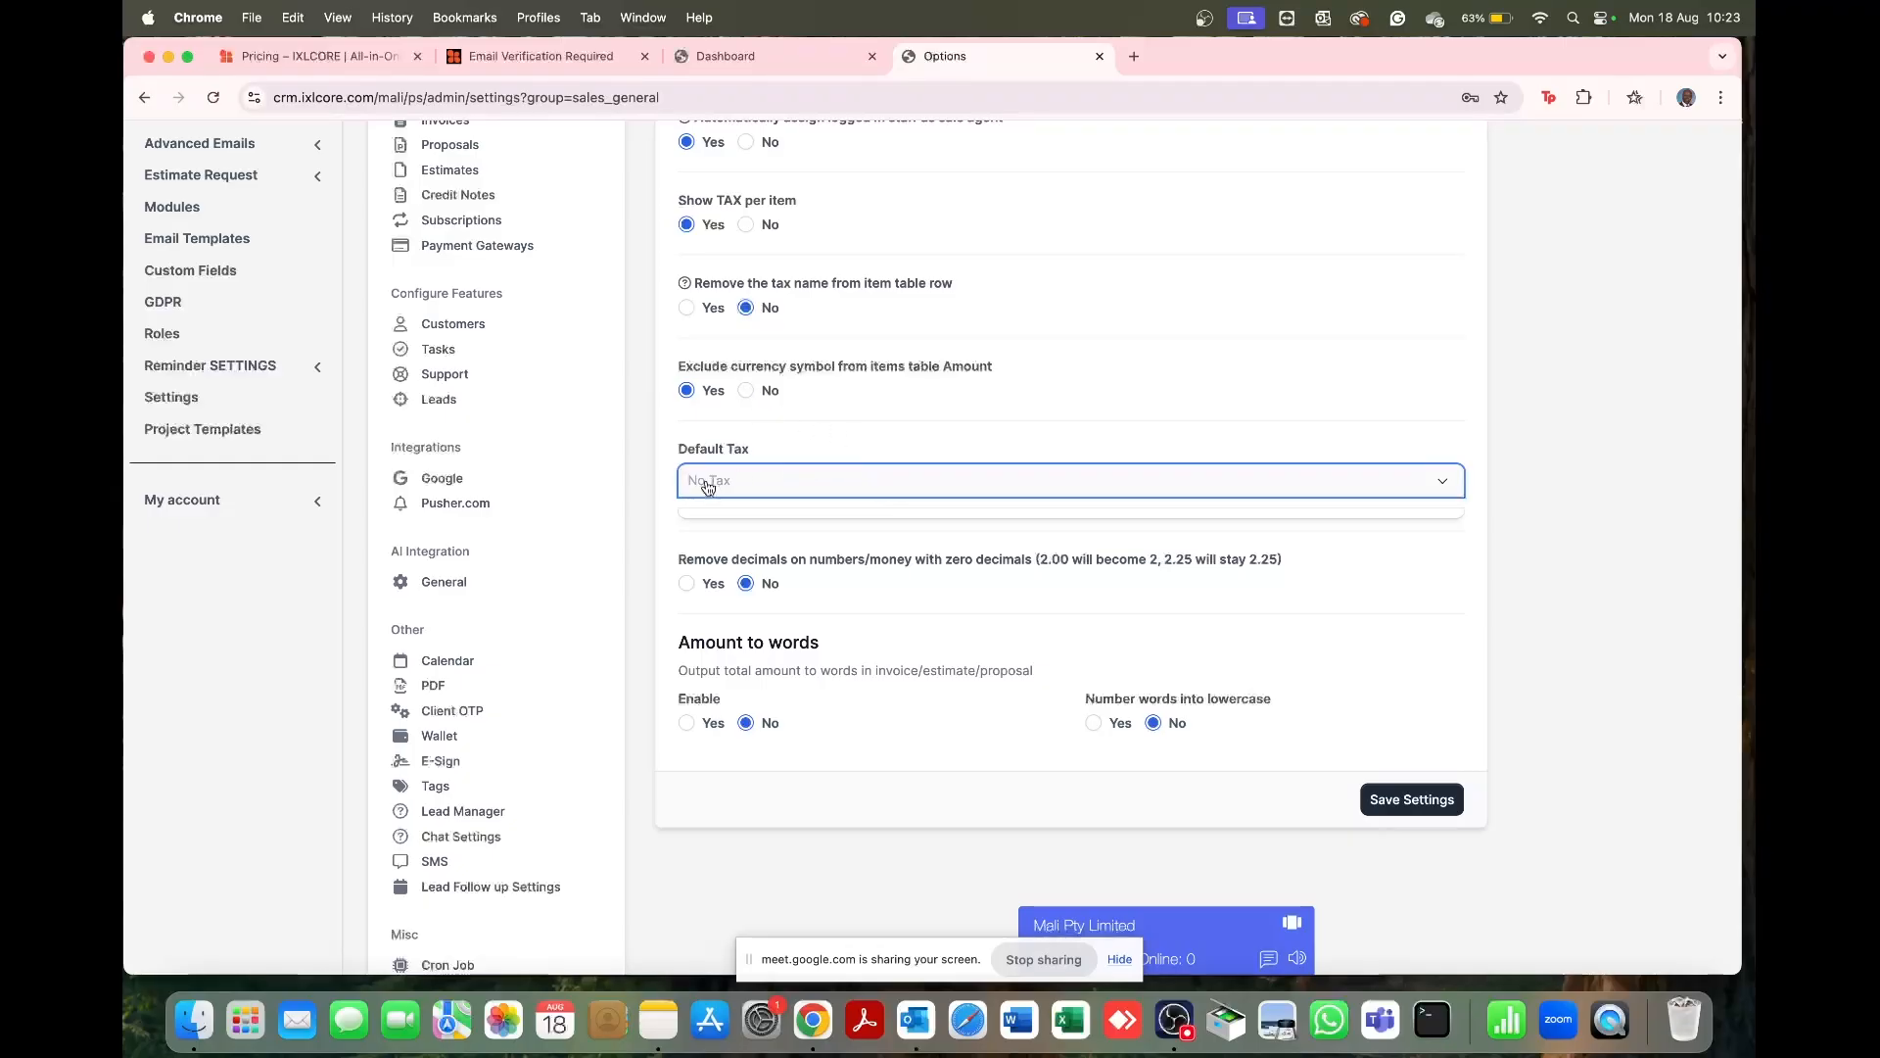
click(826, 443)
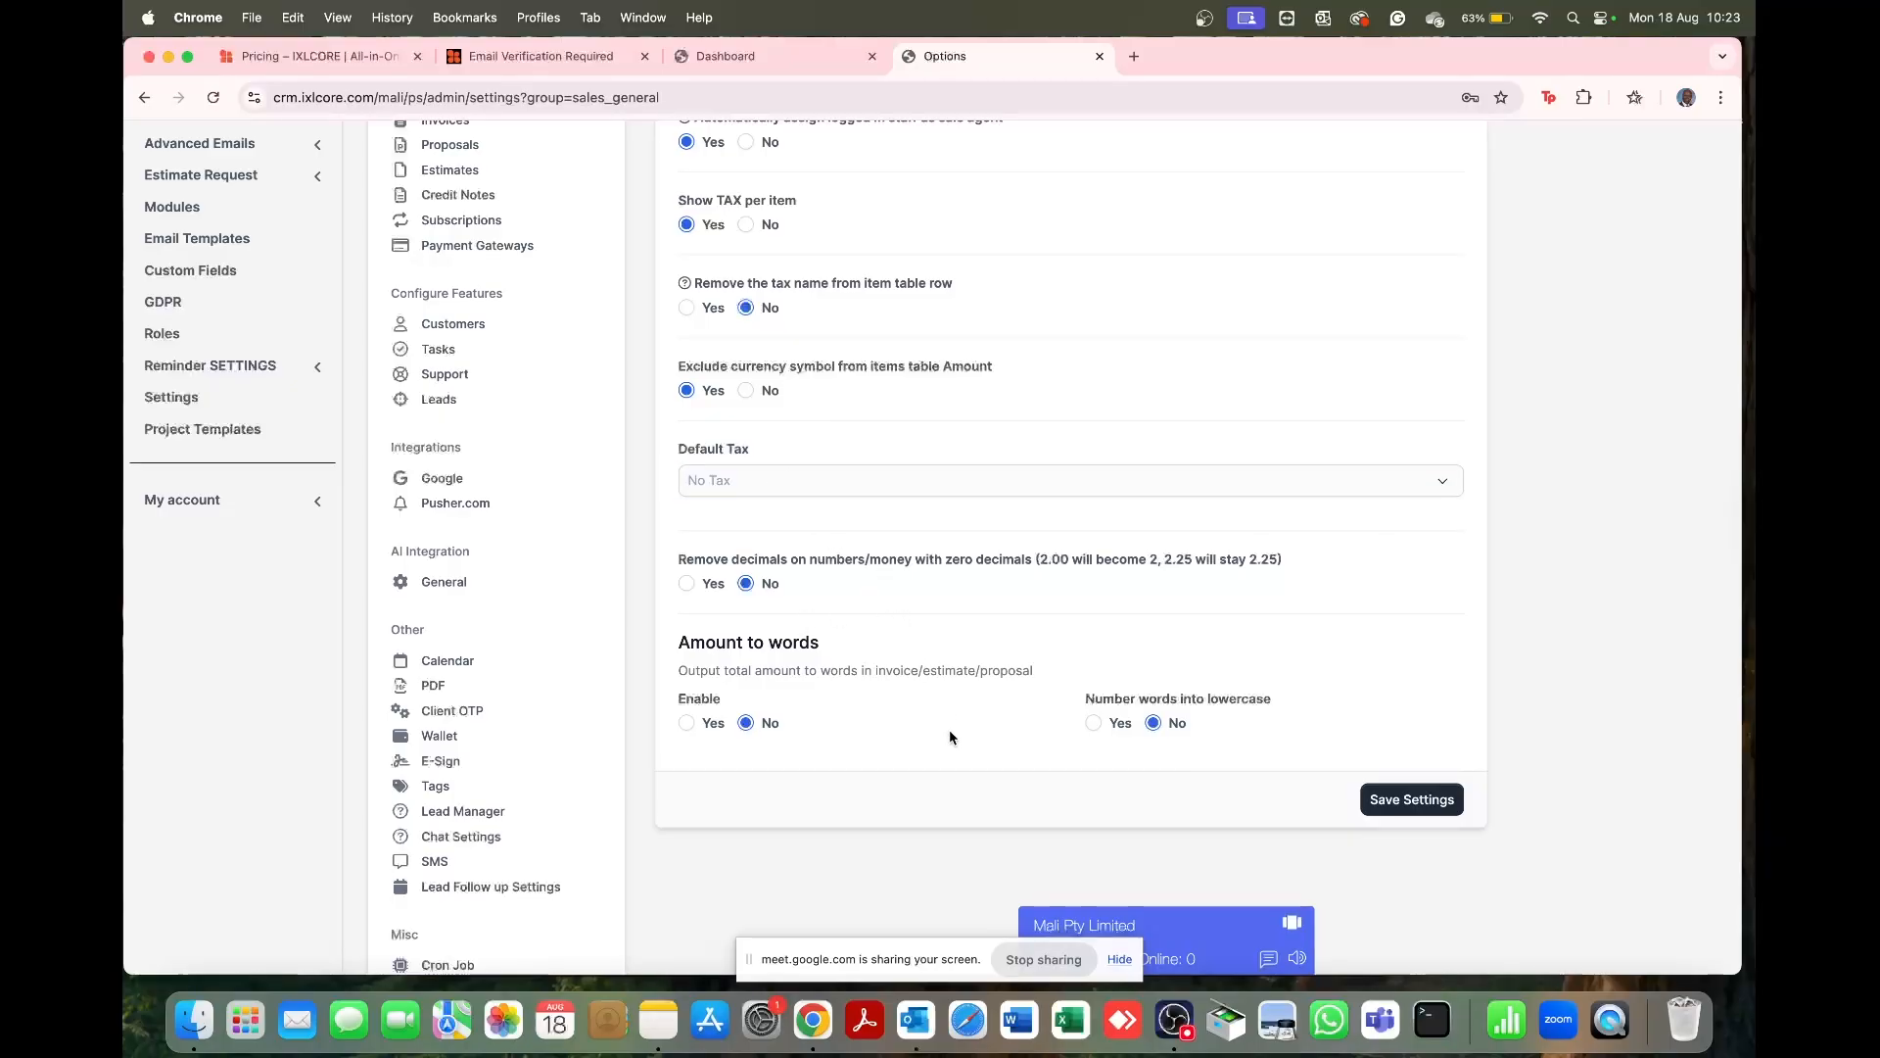
scroll(950, 732, down, 4)
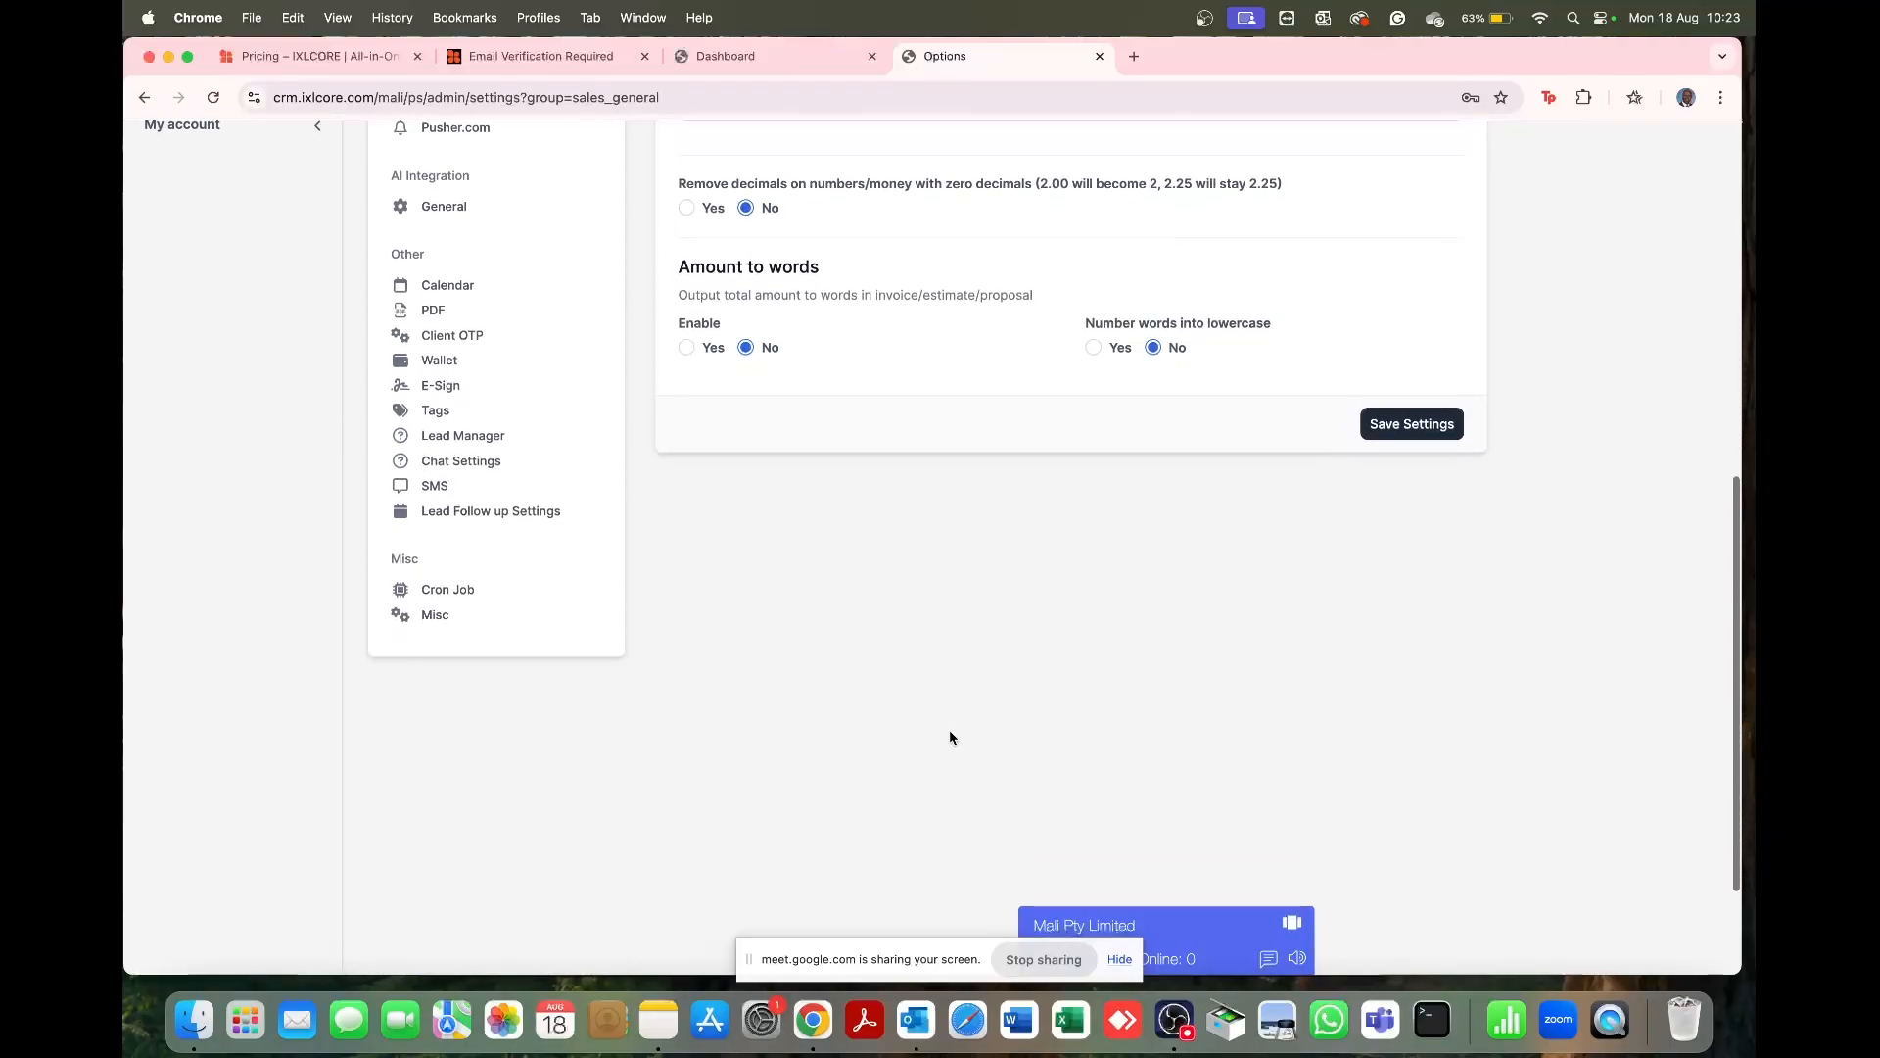
scroll(950, 732, up, 8)
scroll(950, 736, down, 7)
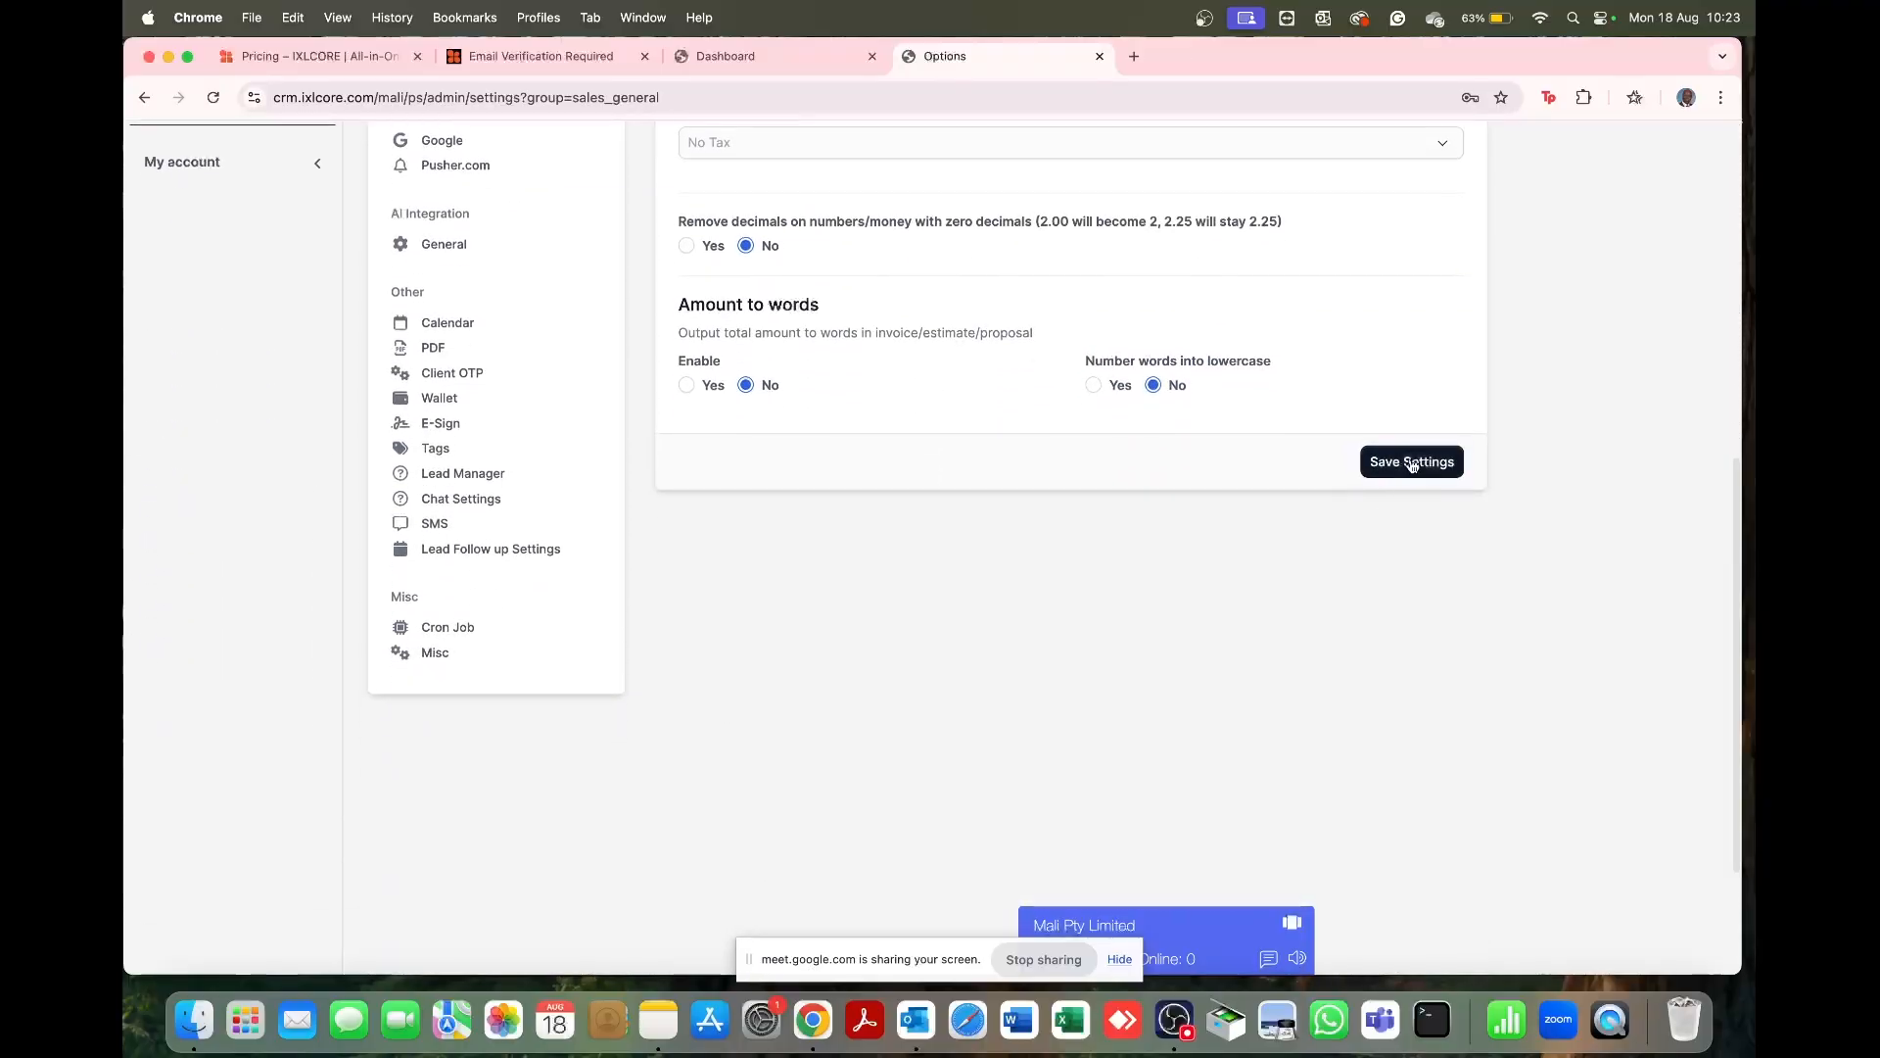
click(1411, 462)
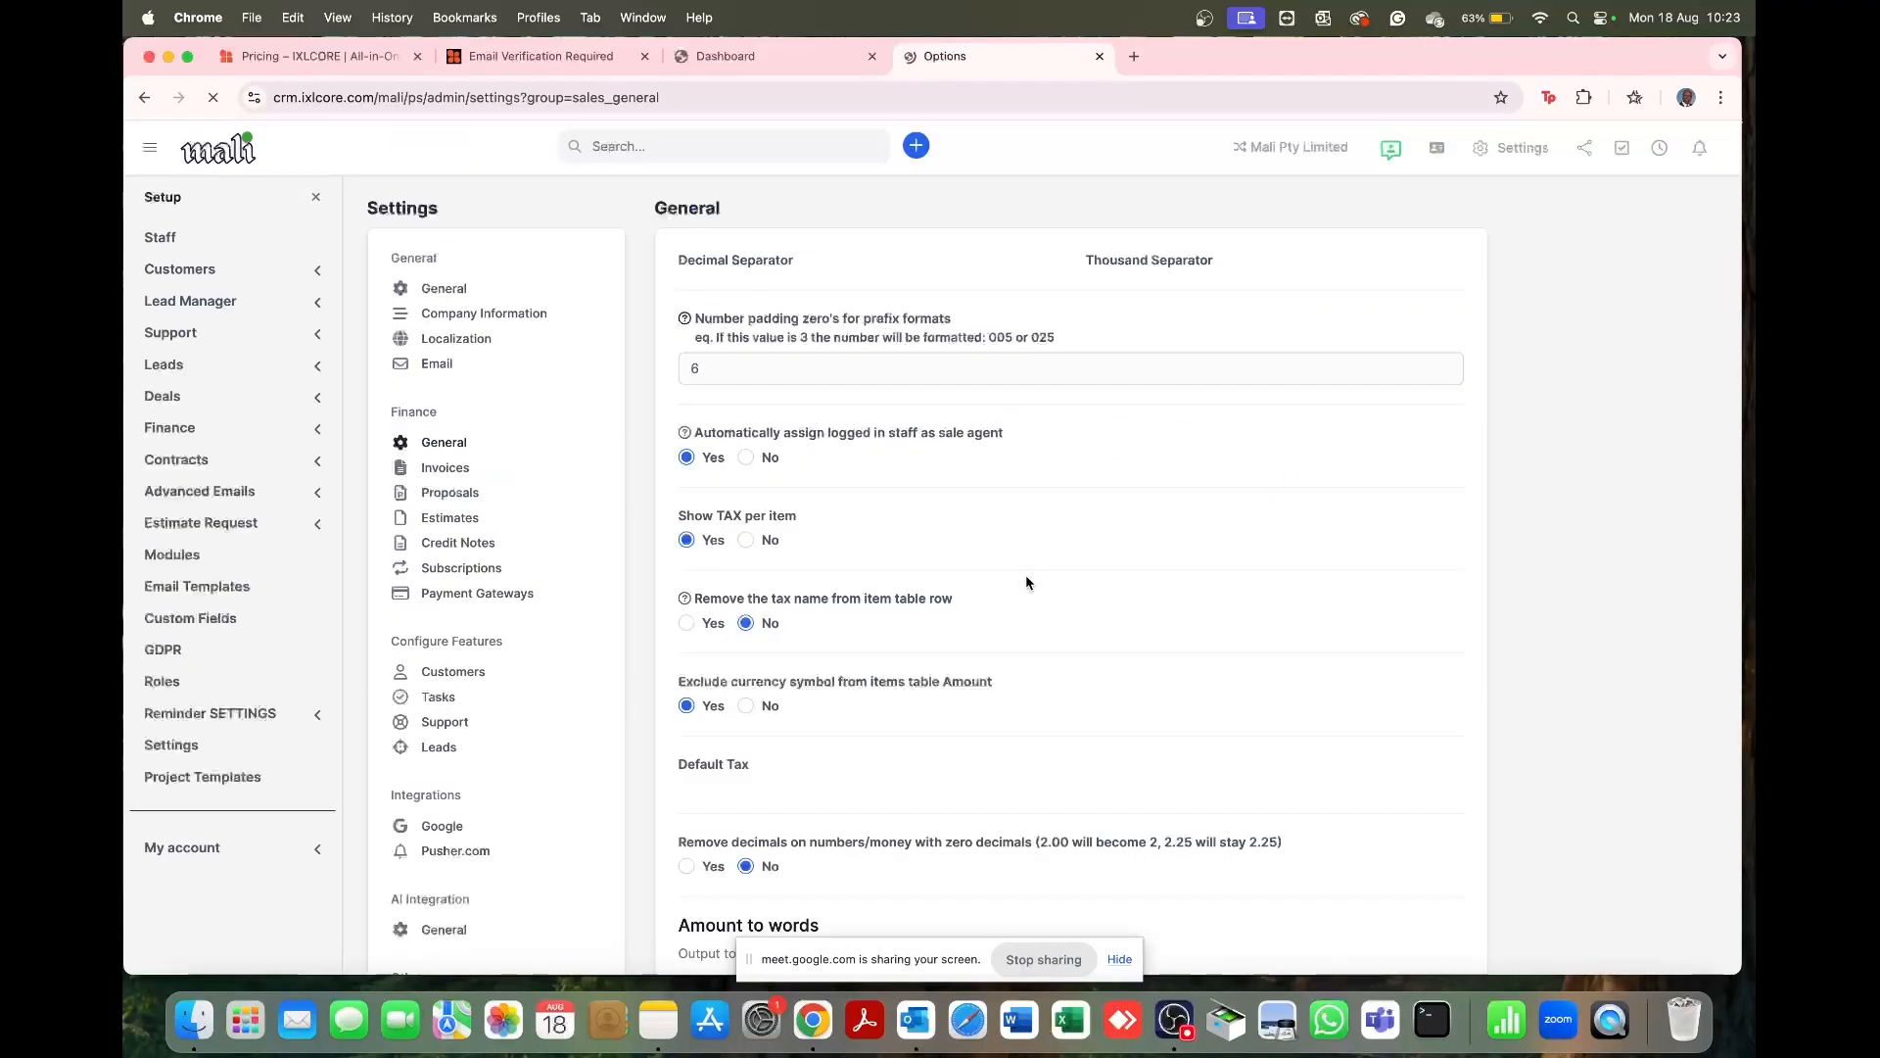
Step: Open the Invoices settings and keep the Next Invoice Number at 1 after the INV- prefix
click(446, 468)
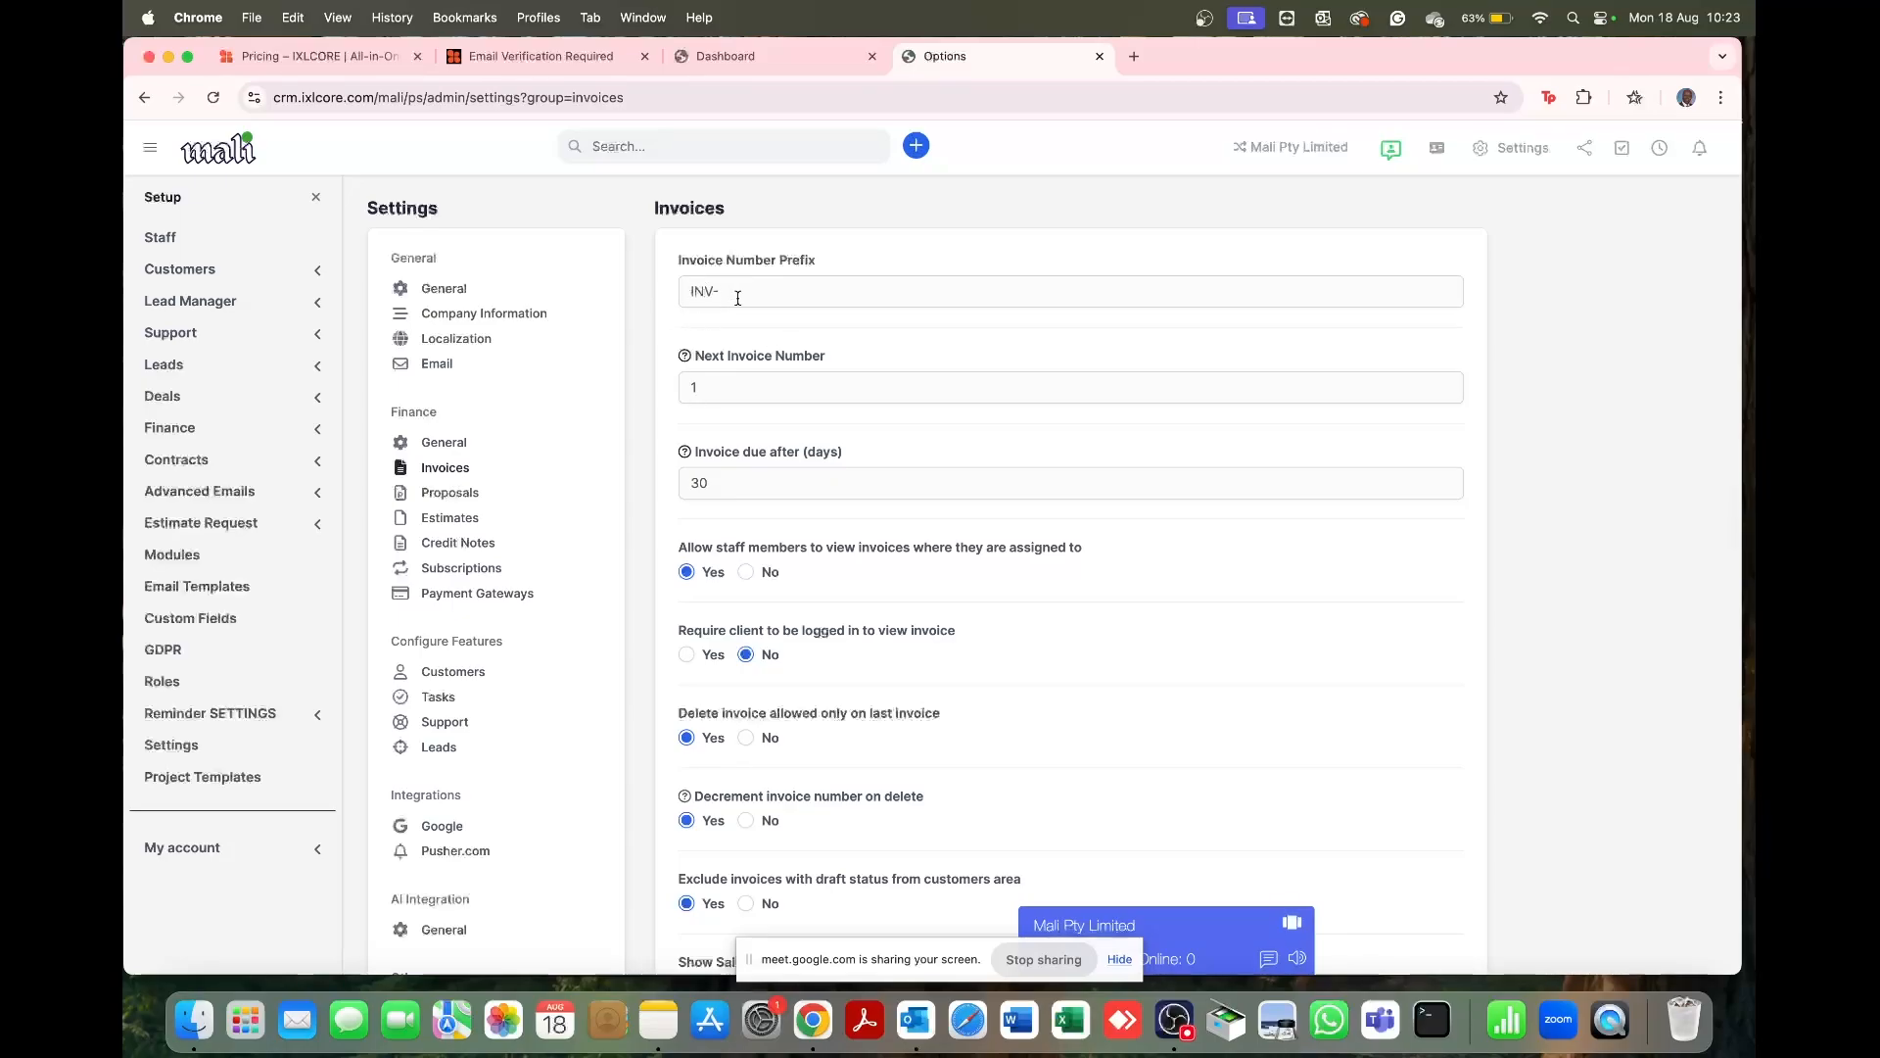
click(708, 396)
text(987)
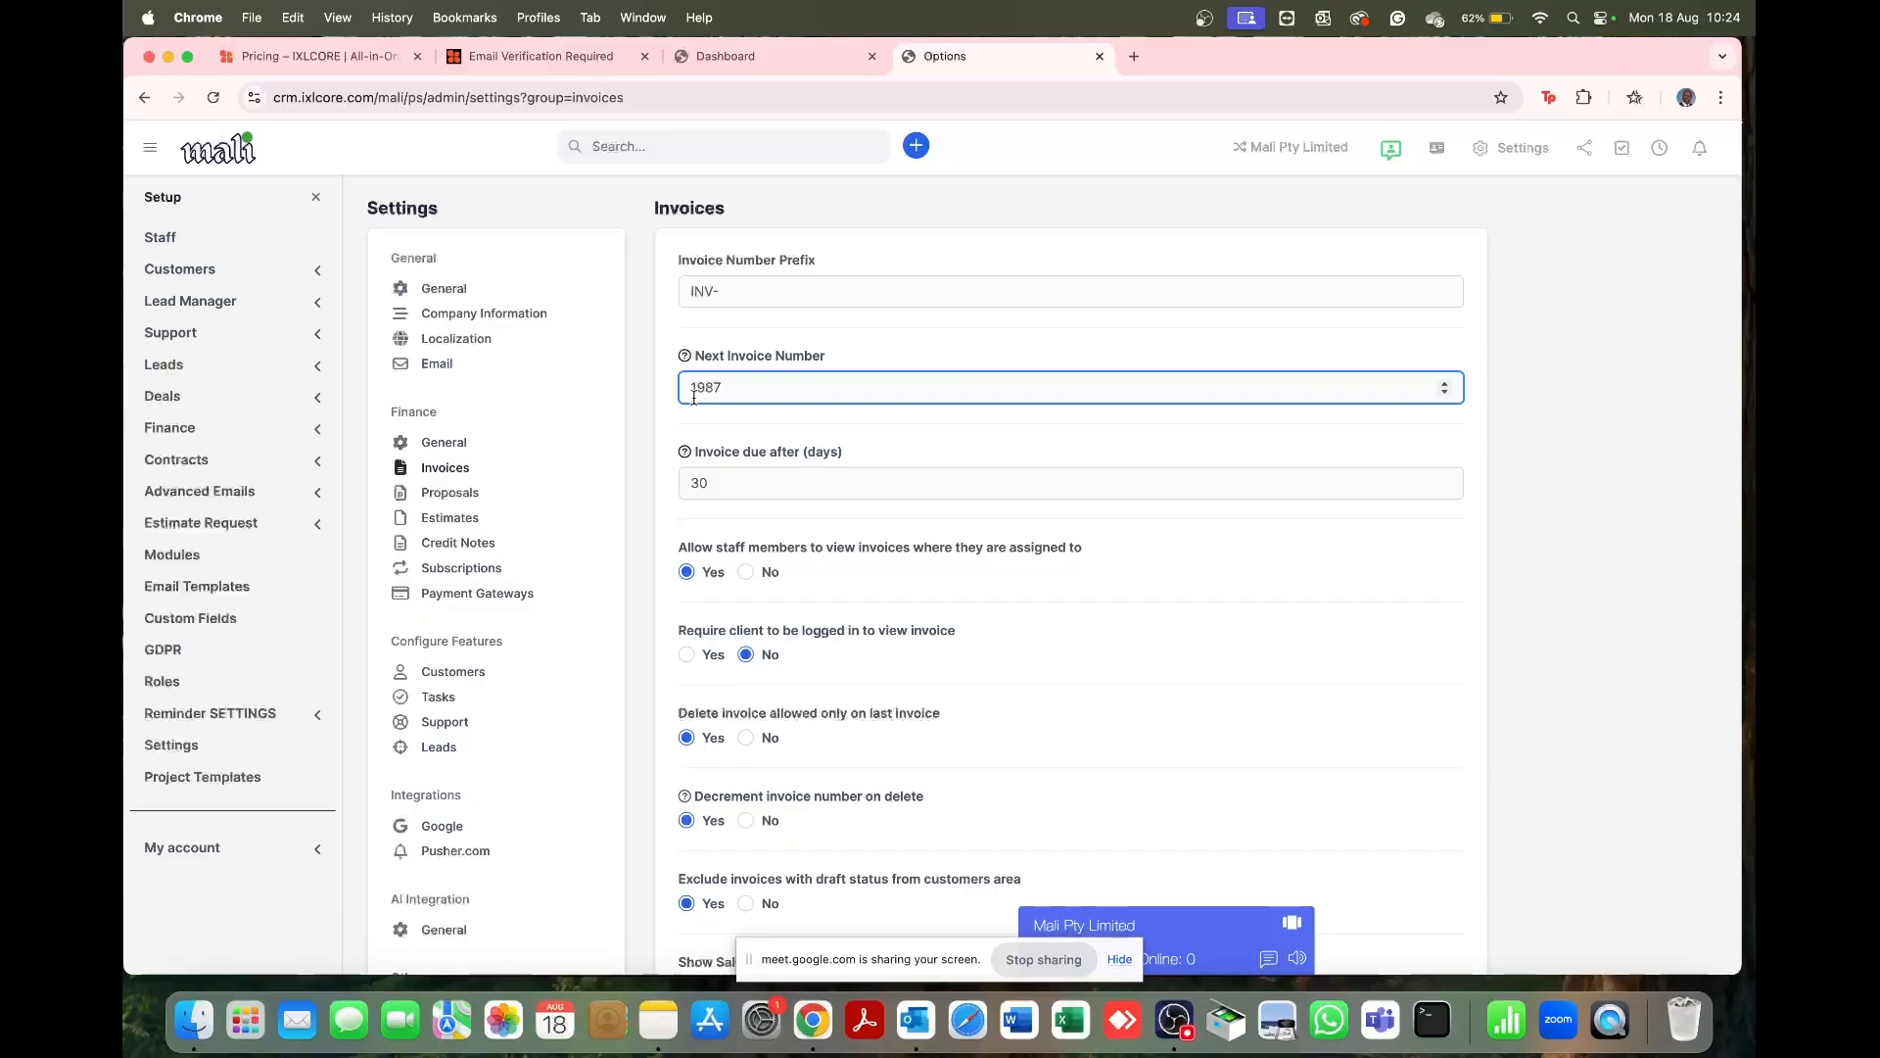
drag(750, 392, 697, 385)
key(BackSpace)
click(855, 423)
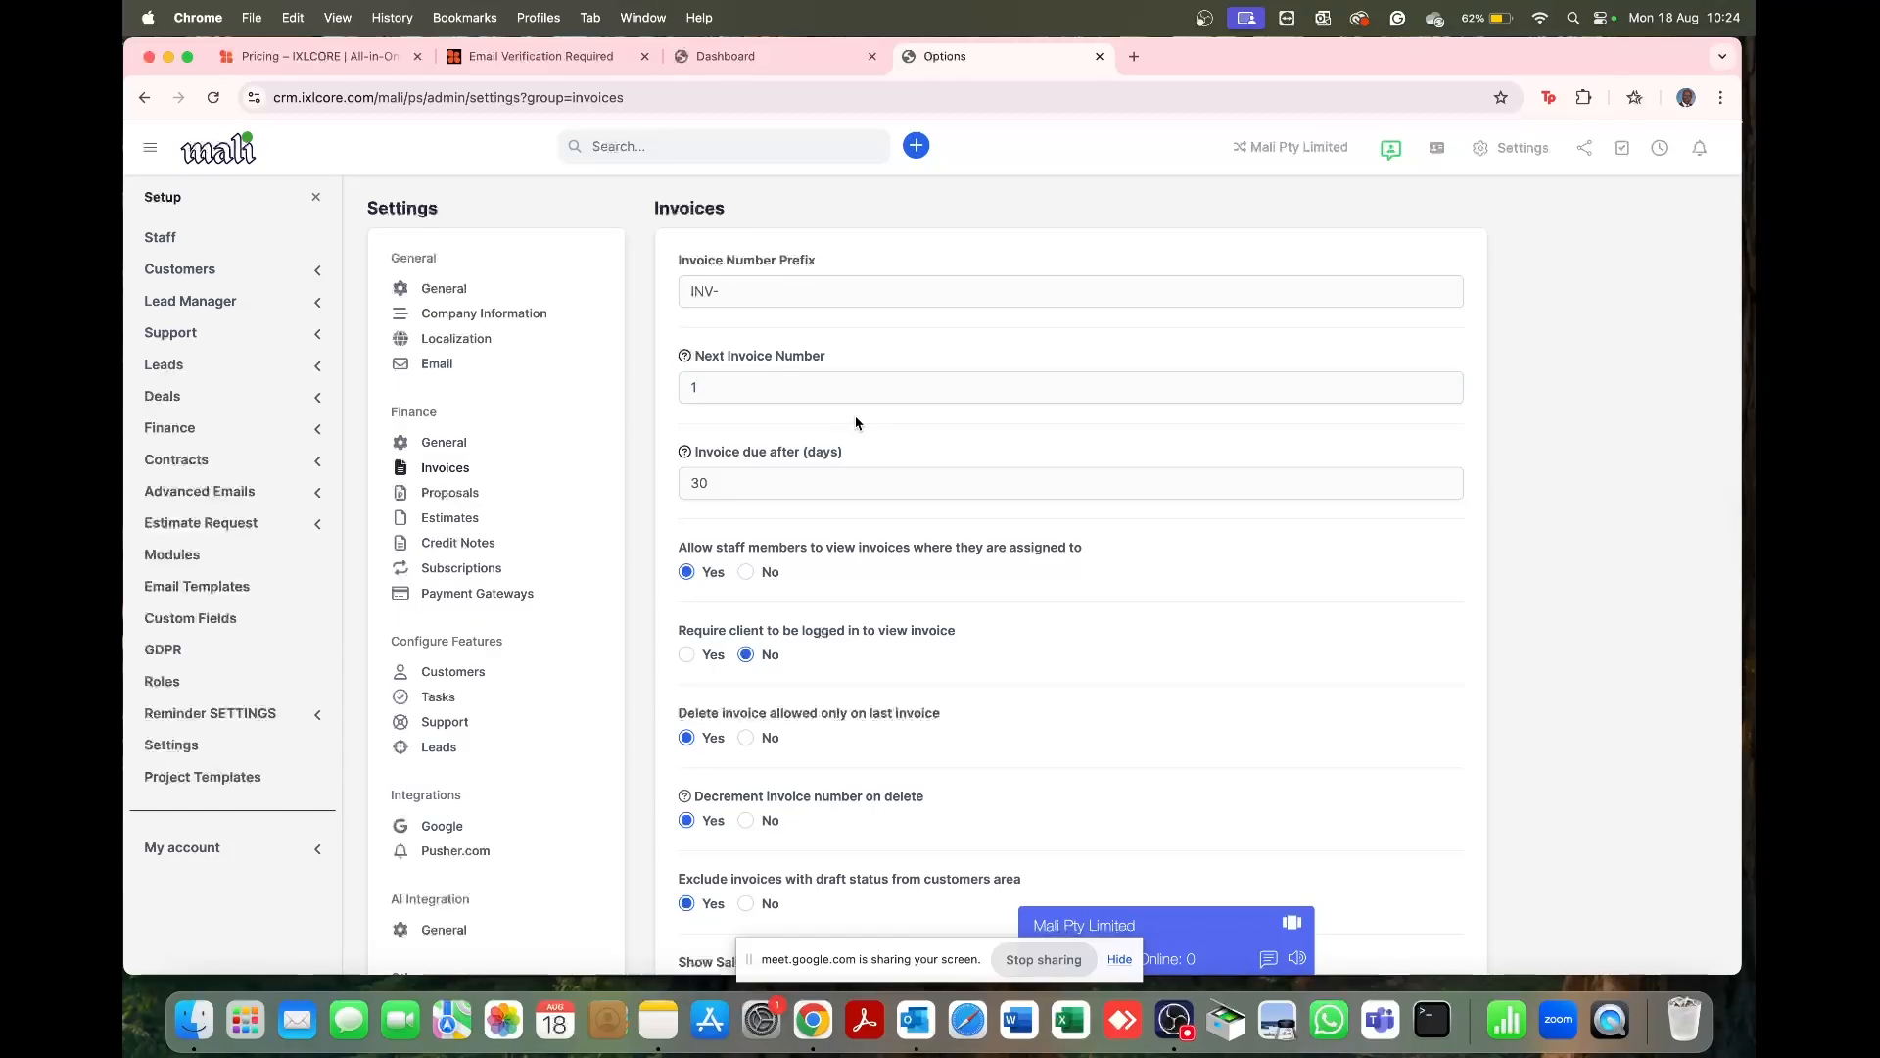
scroll(856, 423, down, 2)
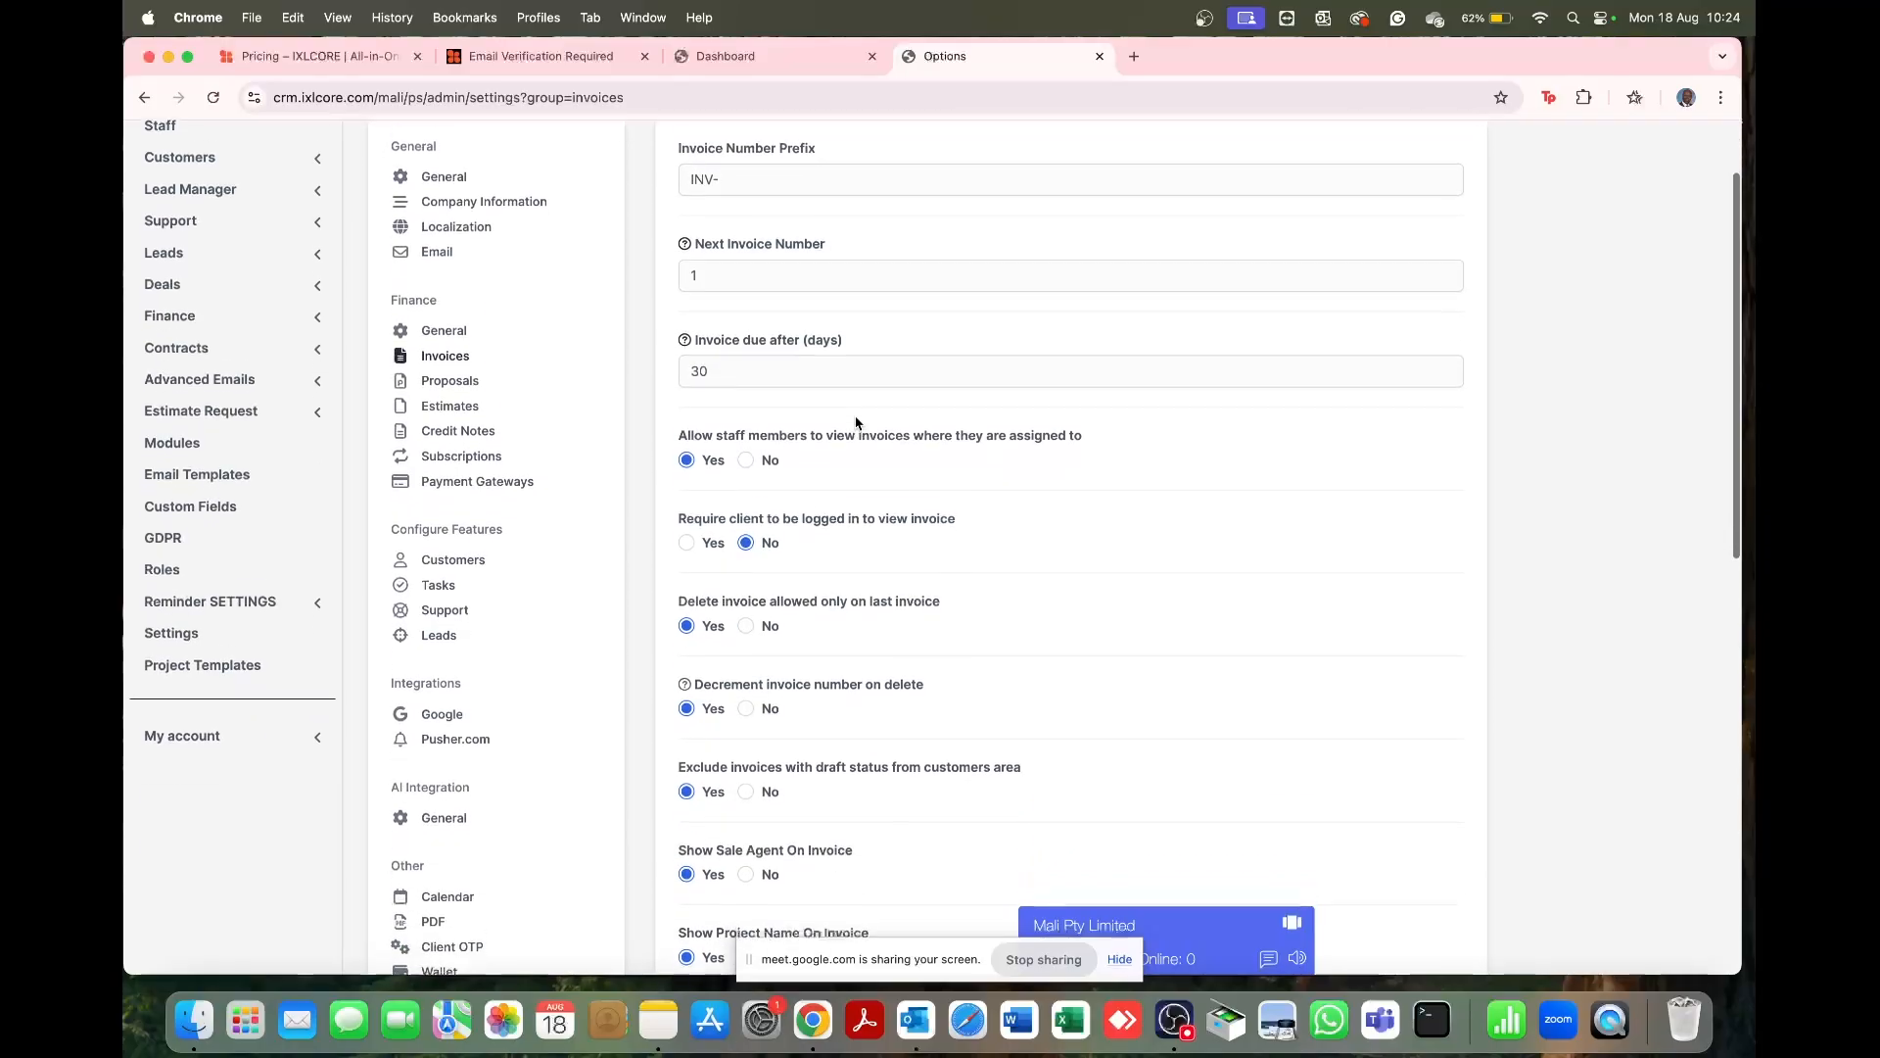
Step: Confirm the INV- prefix and 30-day due period, then save the Invoices settings
click(815, 296)
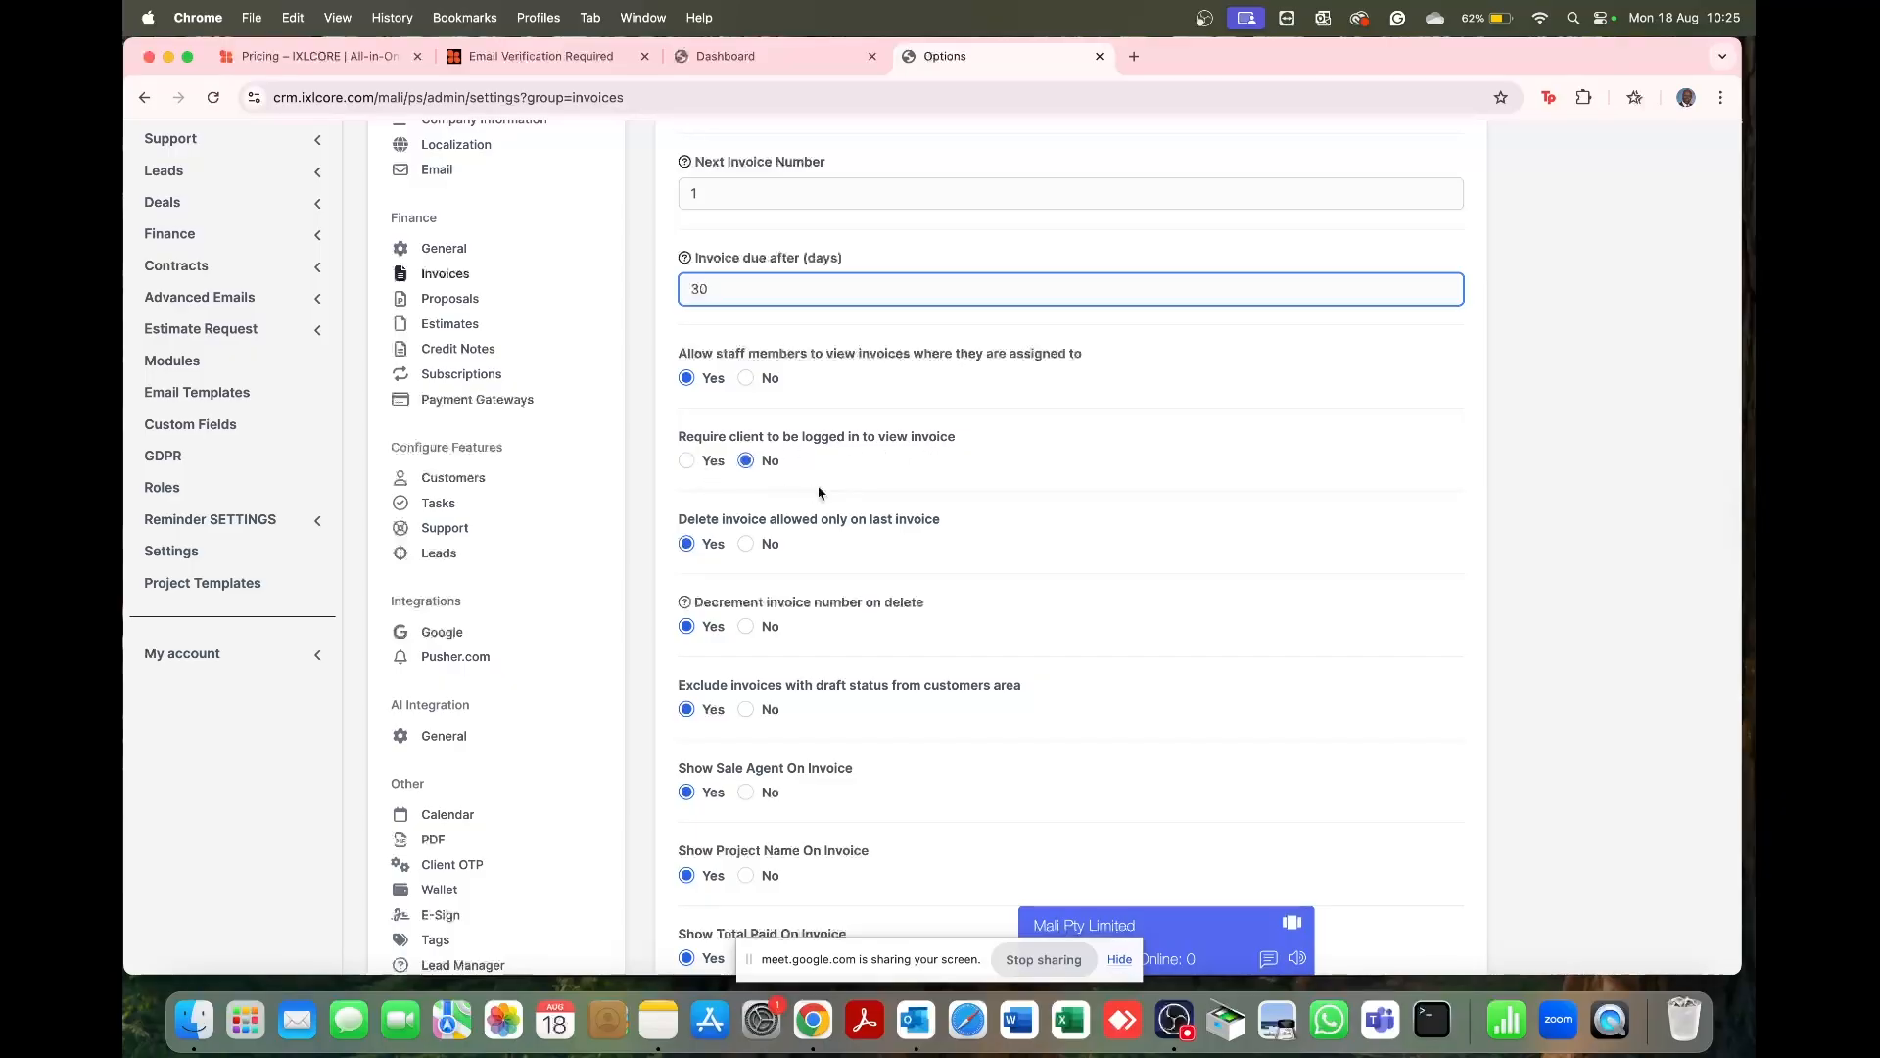
scroll(819, 491, down, 2)
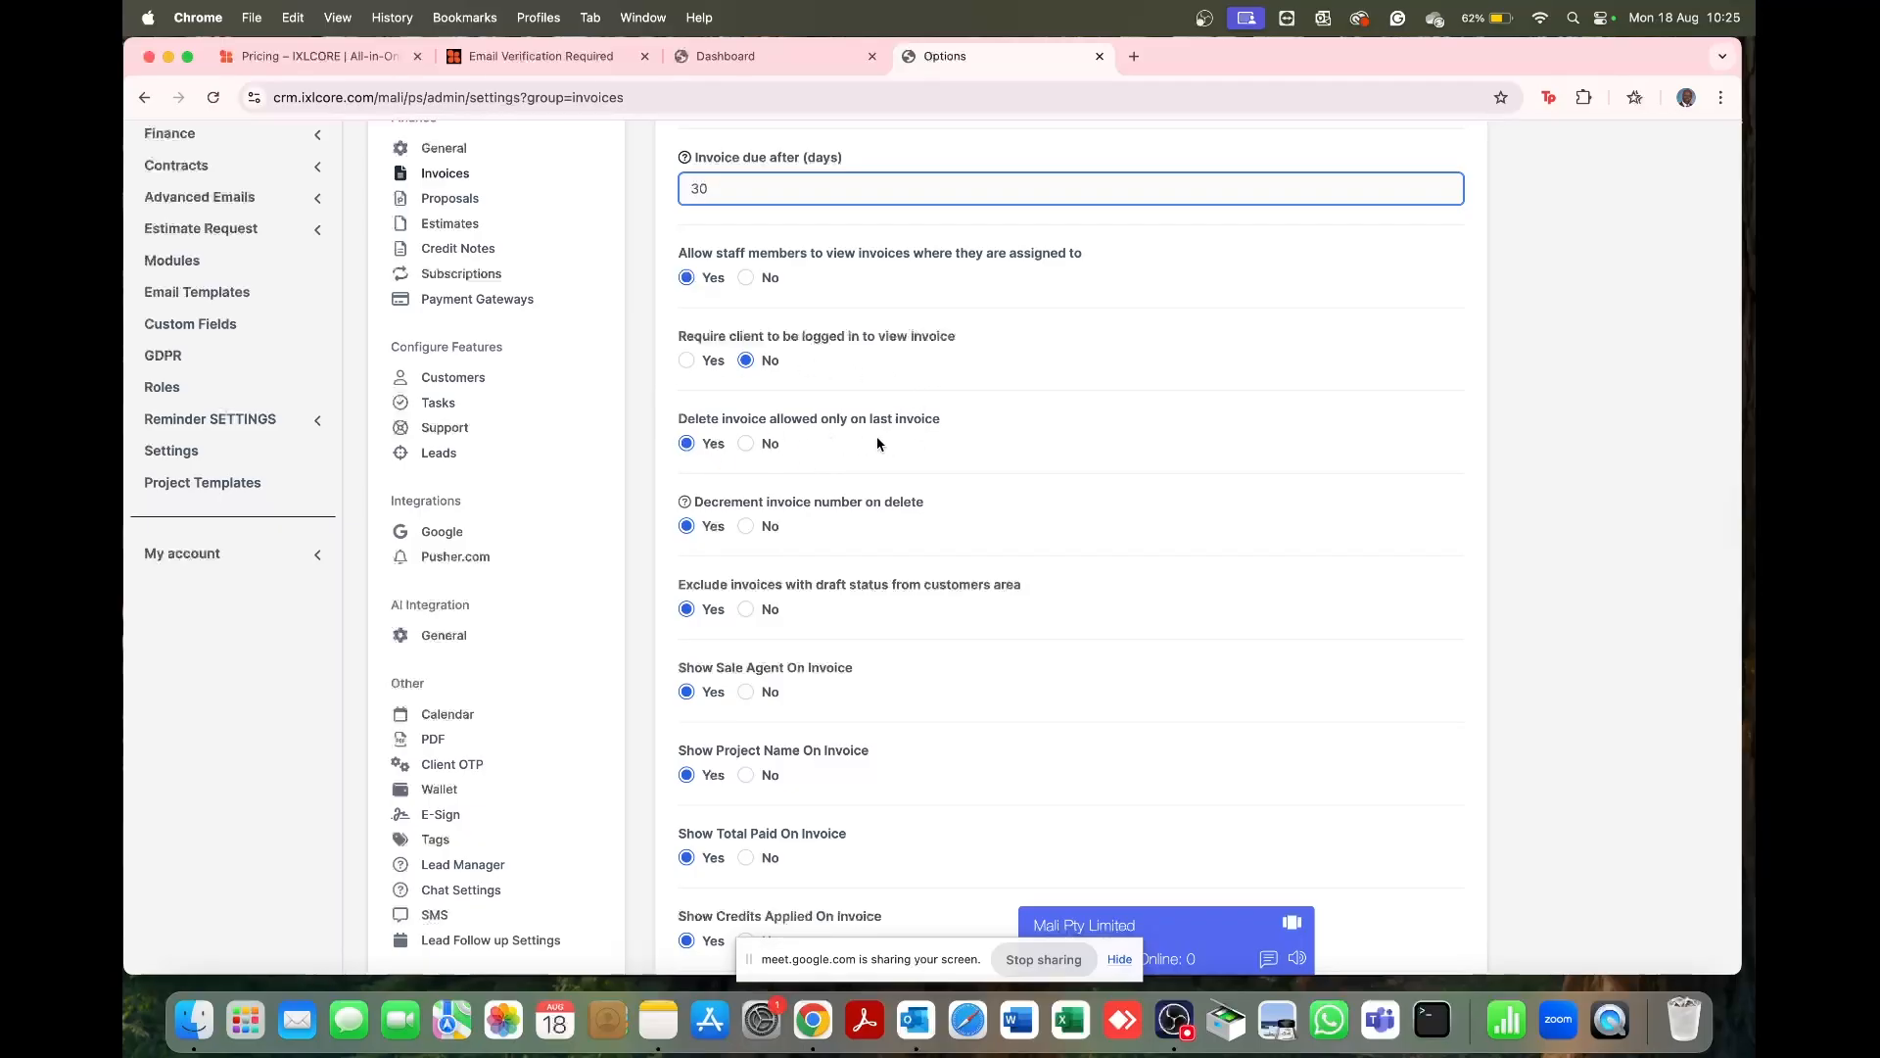
scroll(832, 444, down, 3)
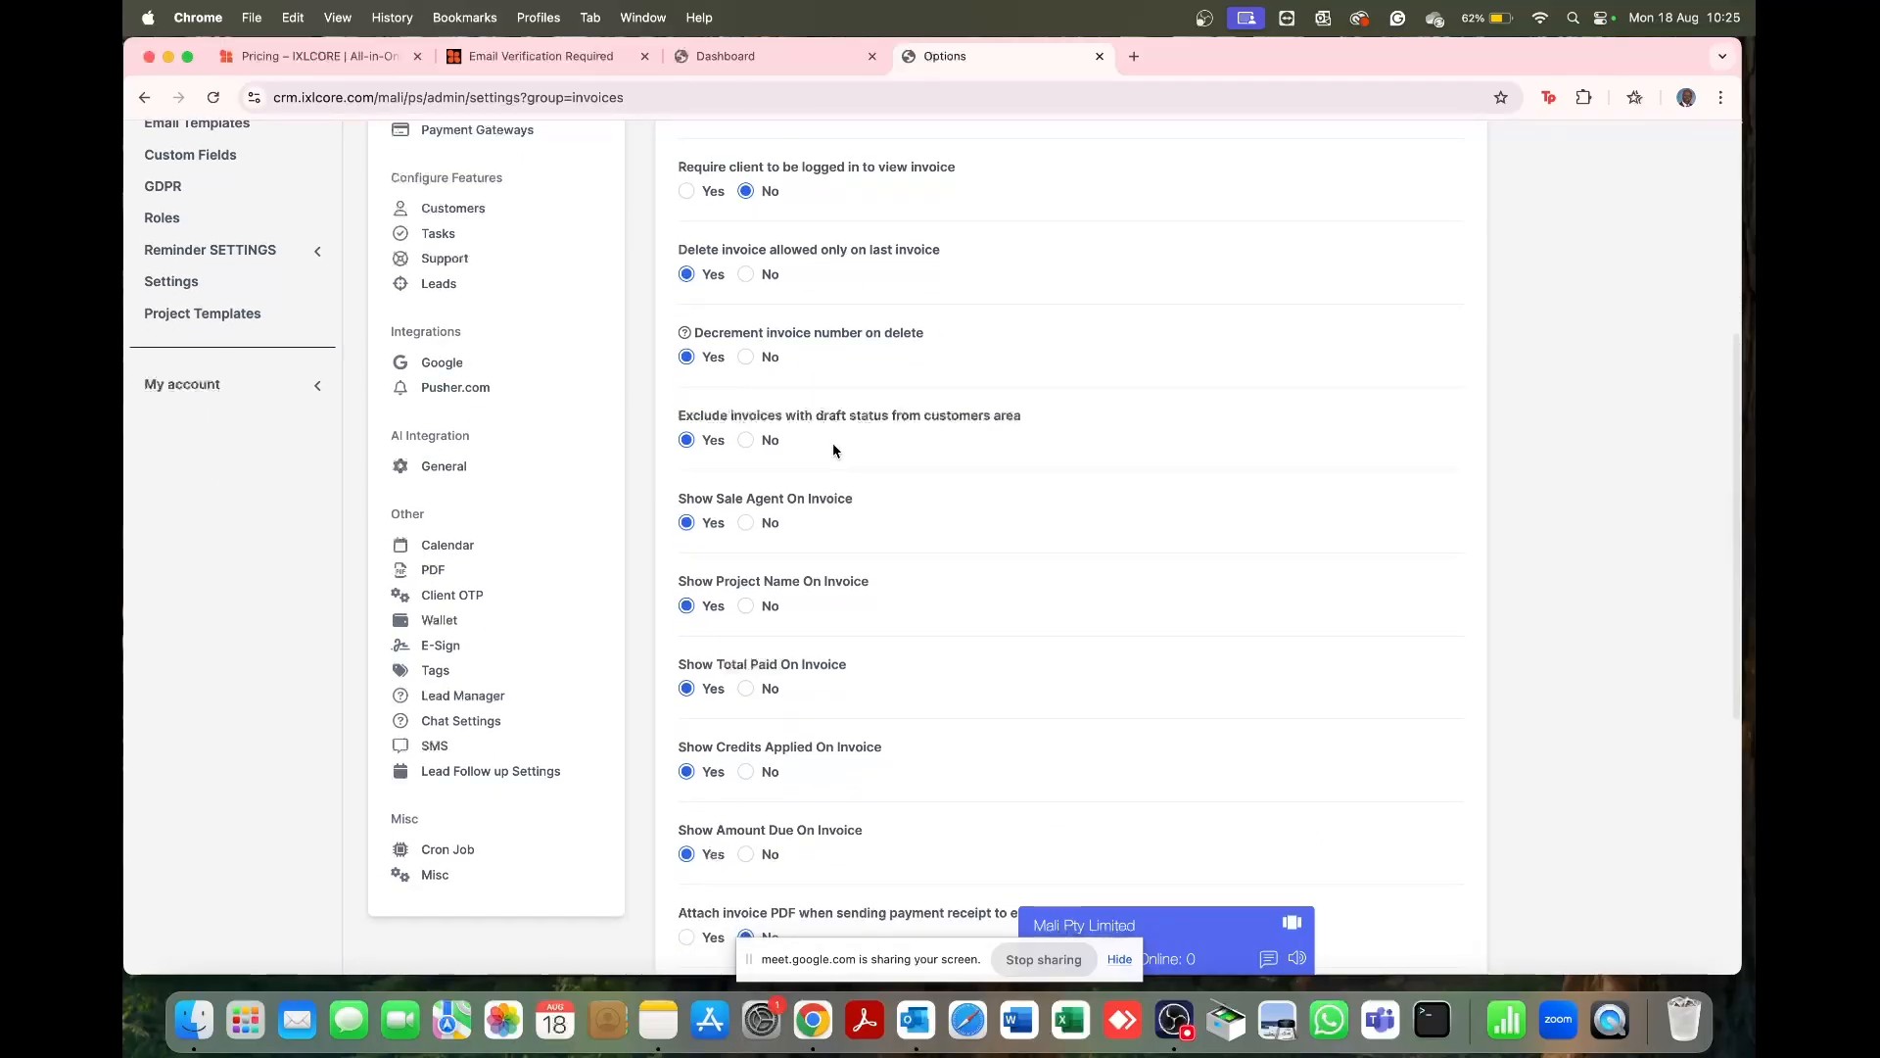
scroll(833, 447, down, 5)
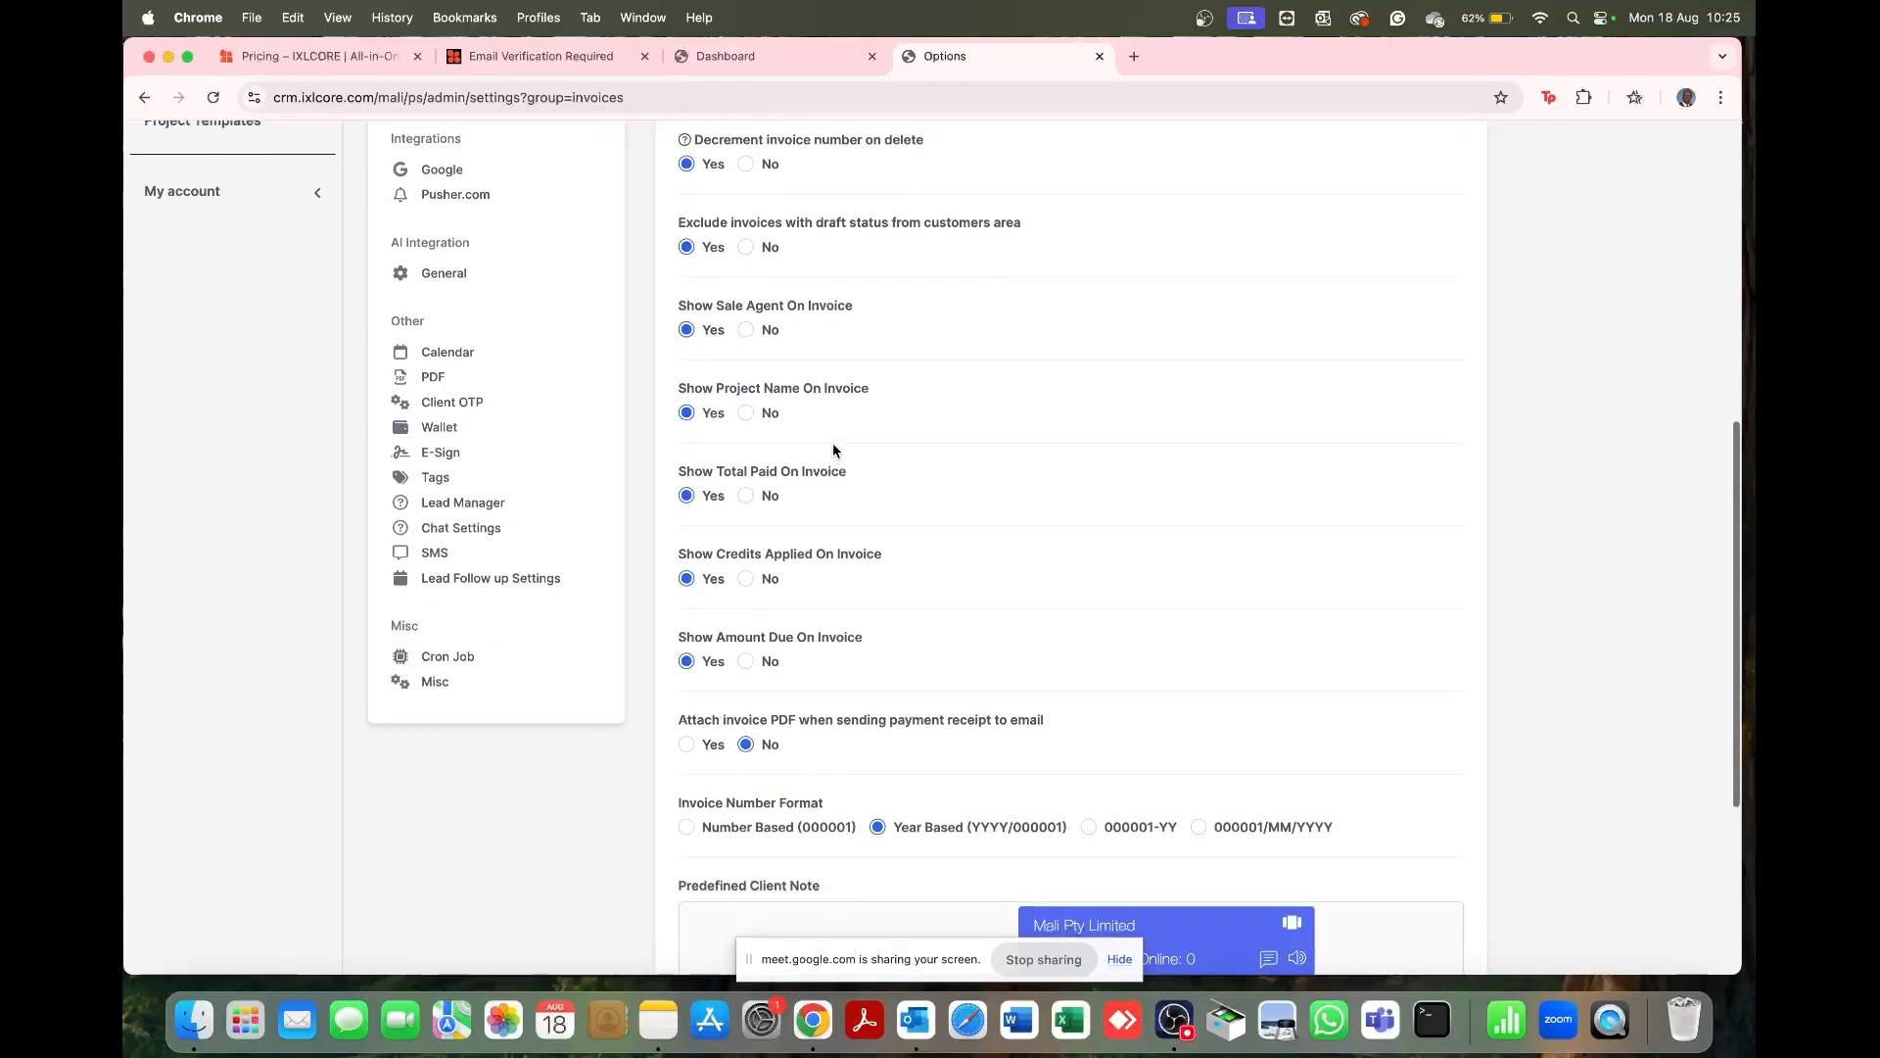
scroll(834, 450, down, 4)
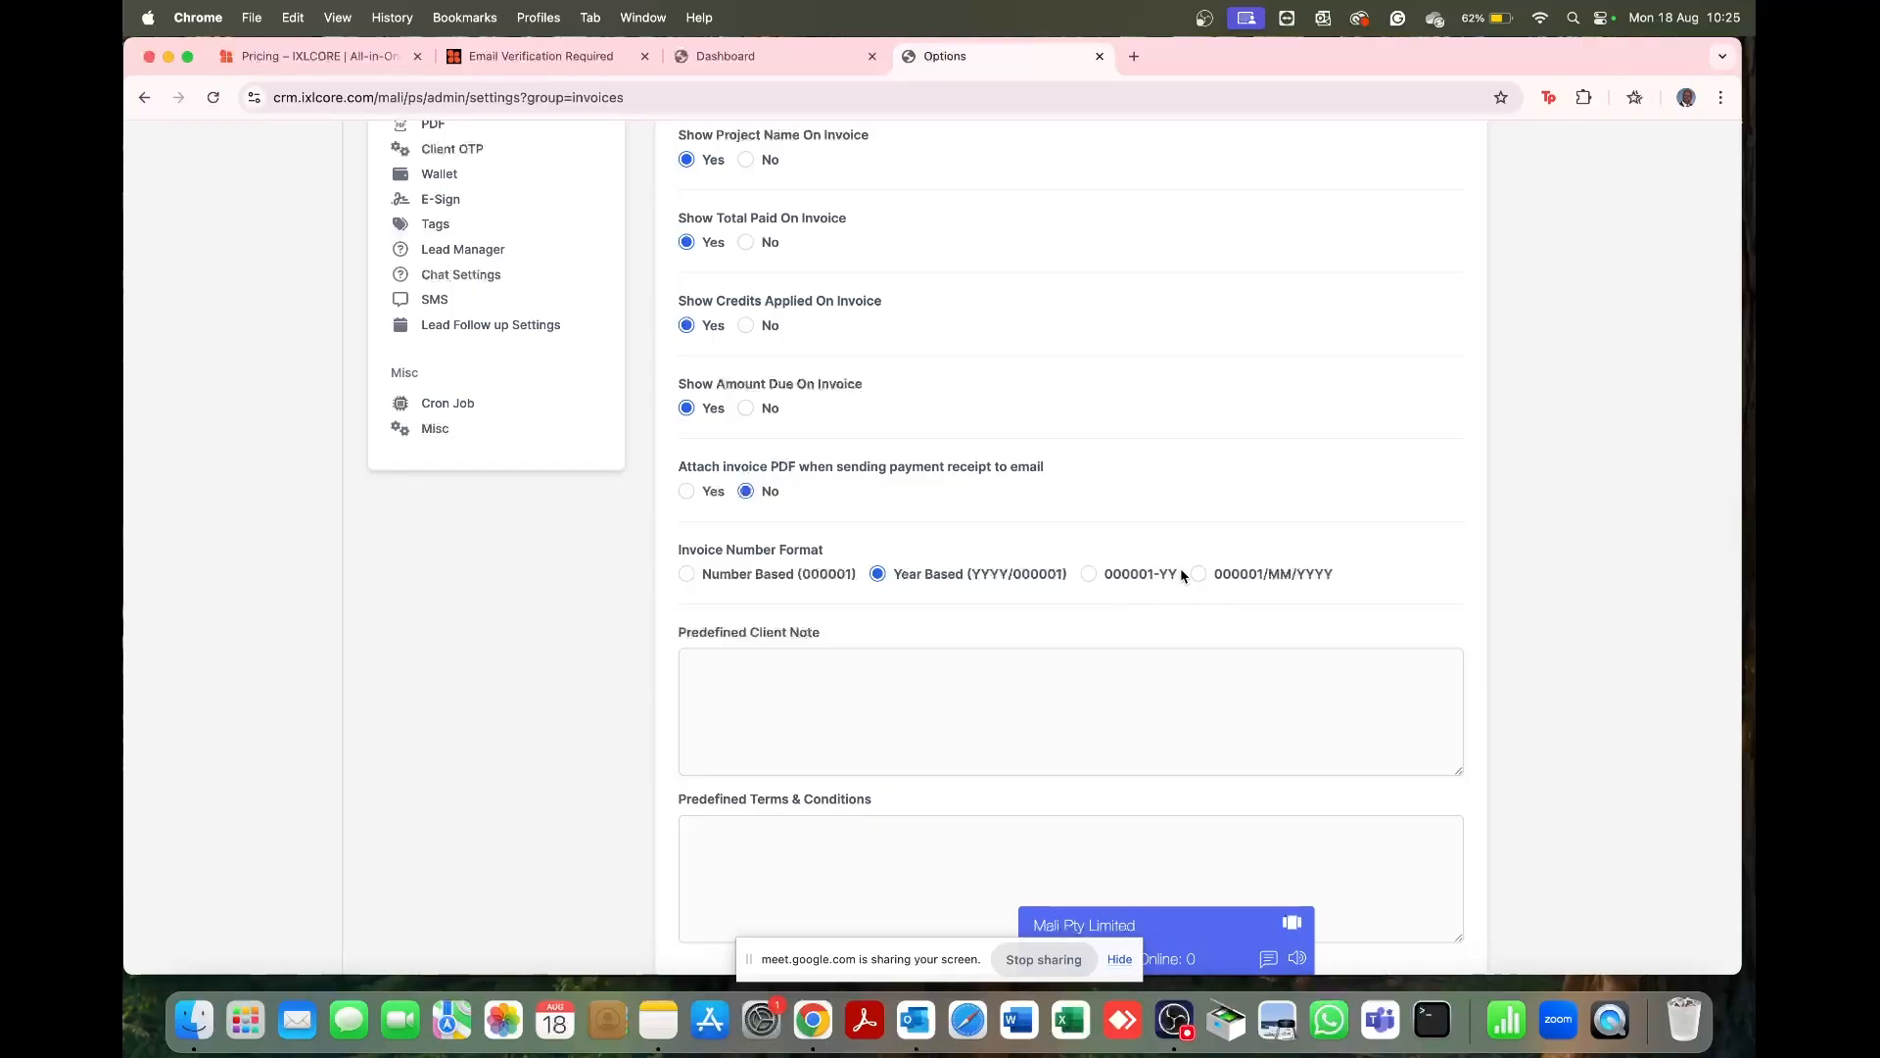
scroll(1083, 611, up, 15)
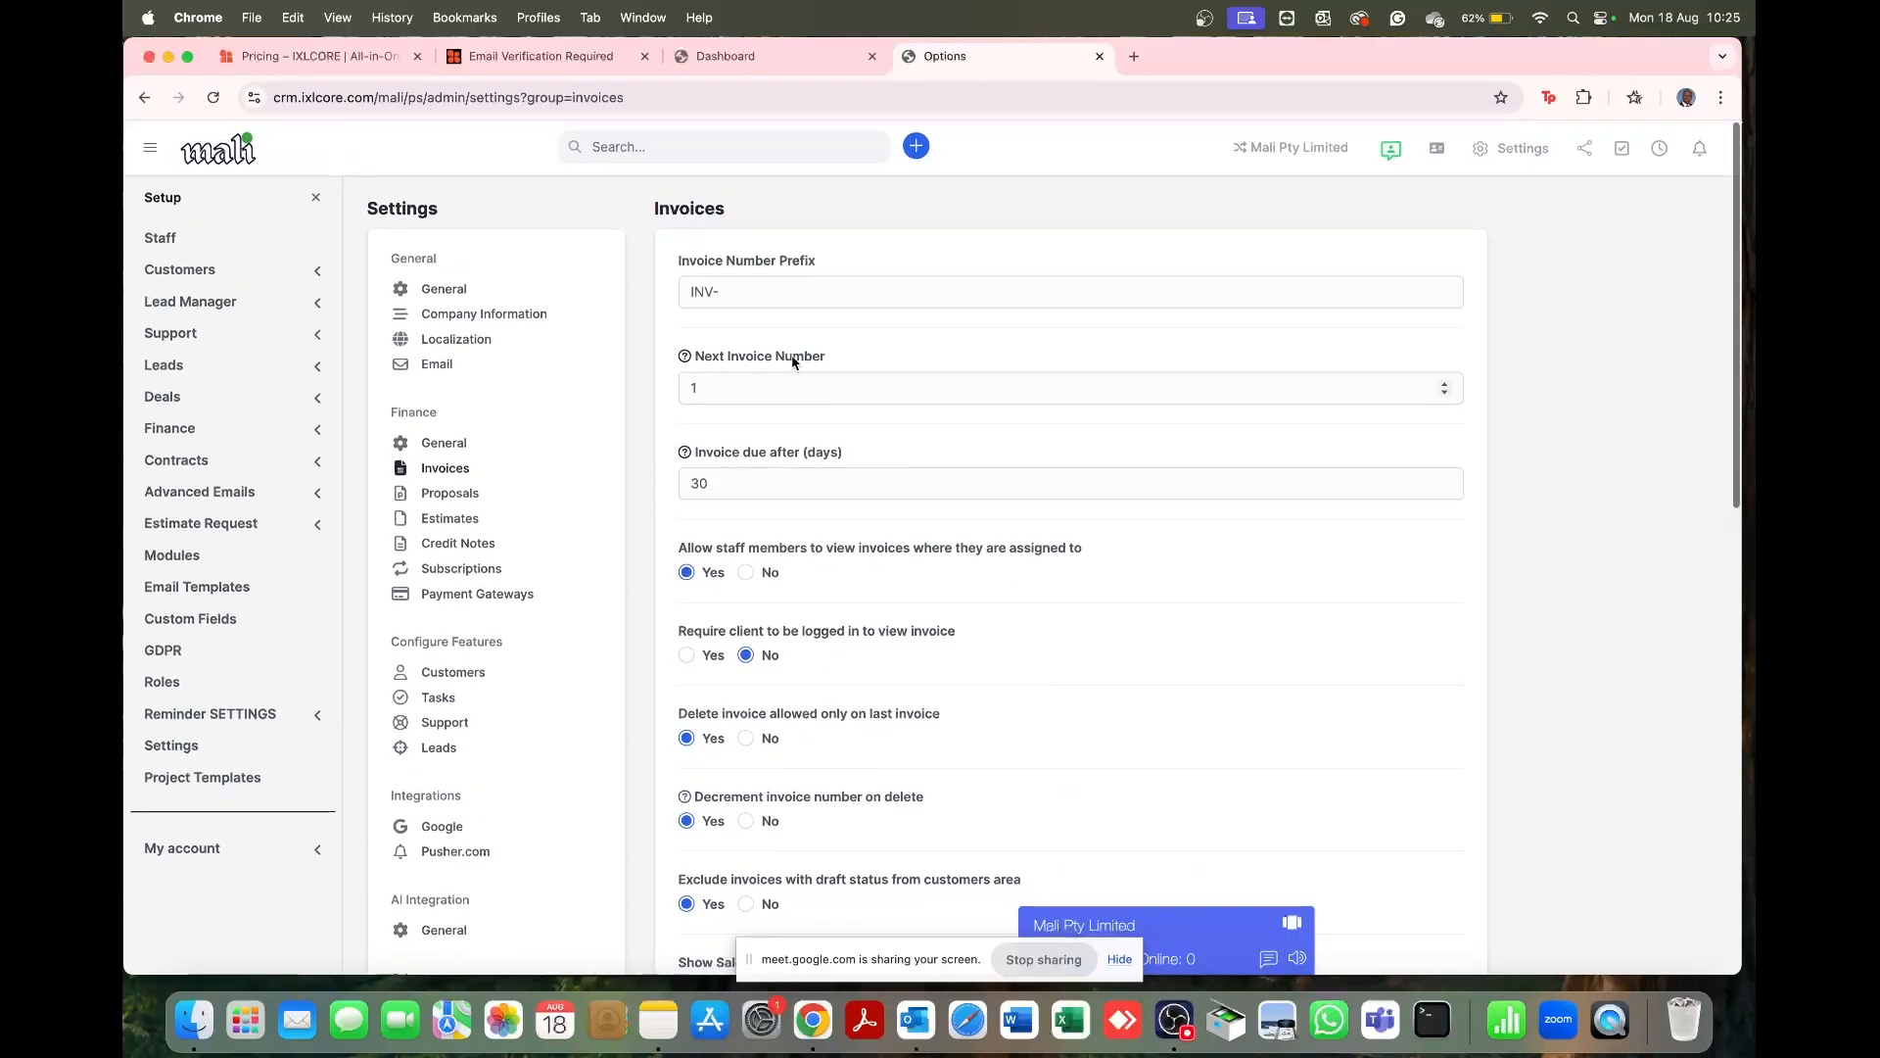
click(689, 290)
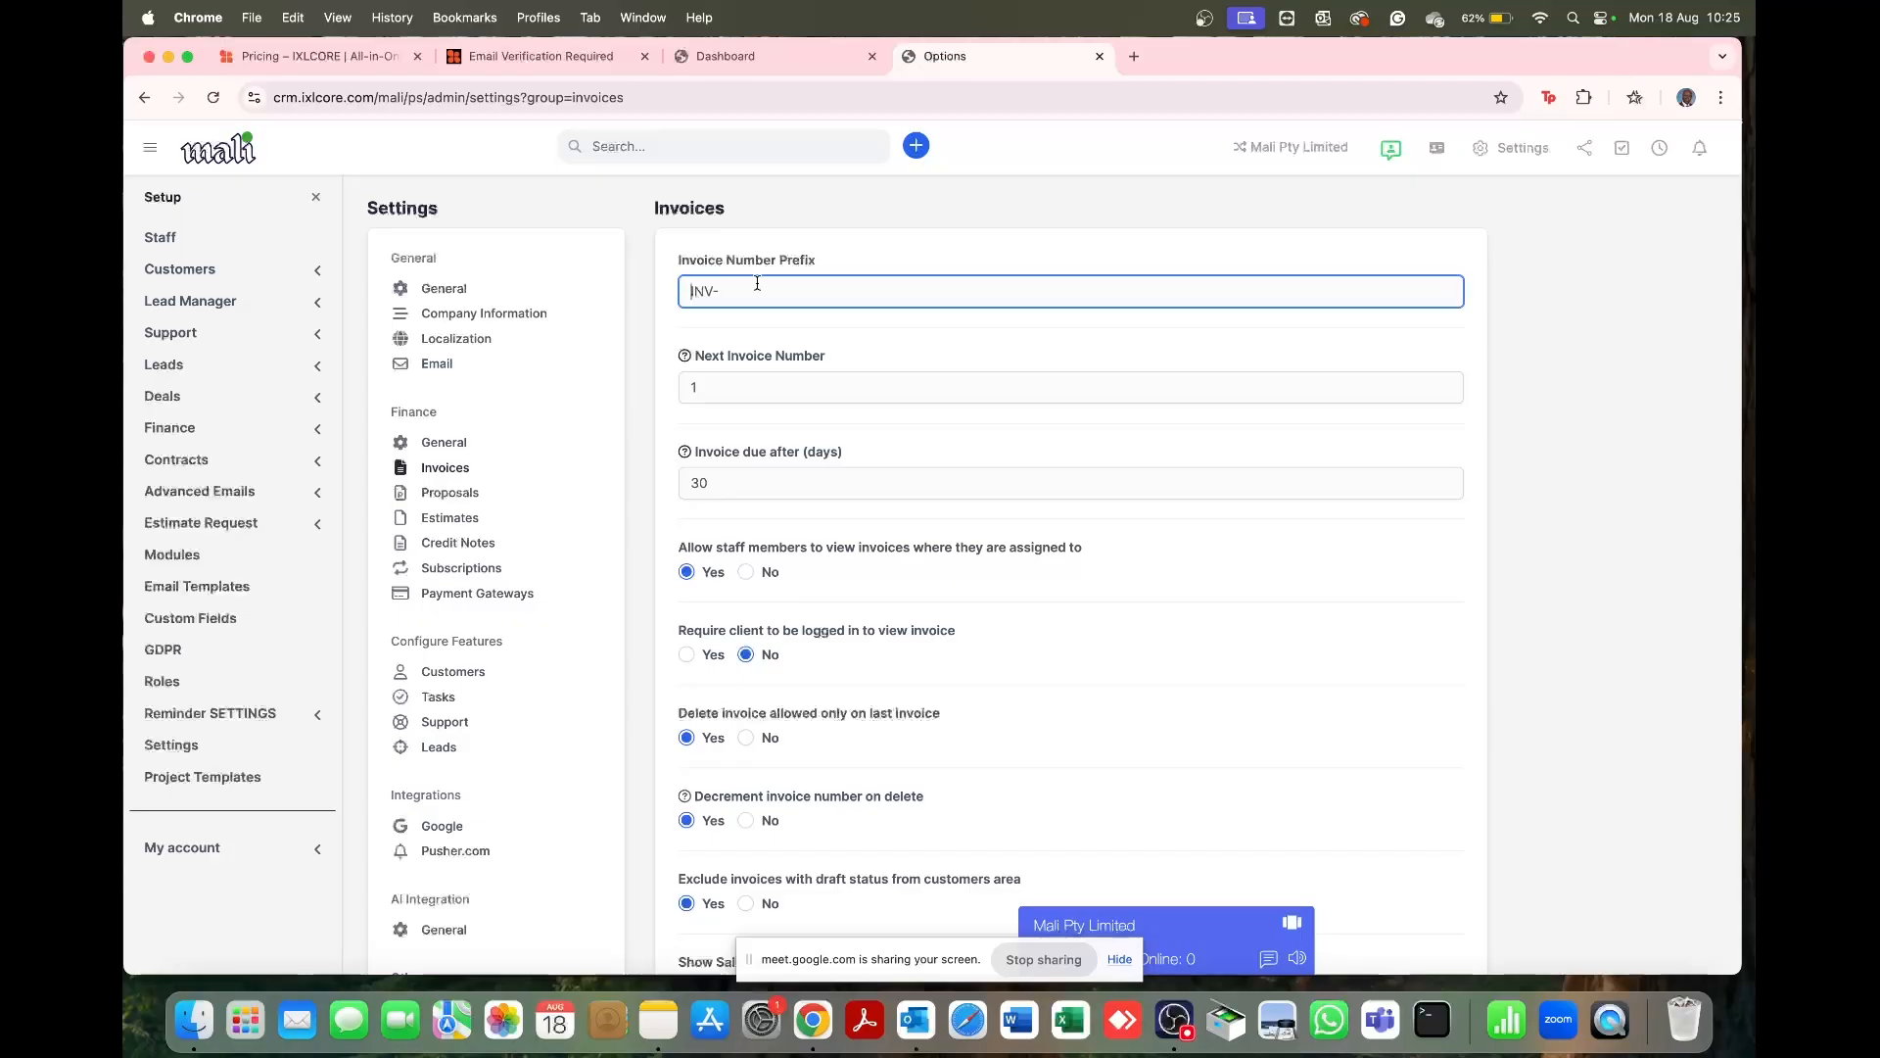
scroll(796, 333, down, 15)
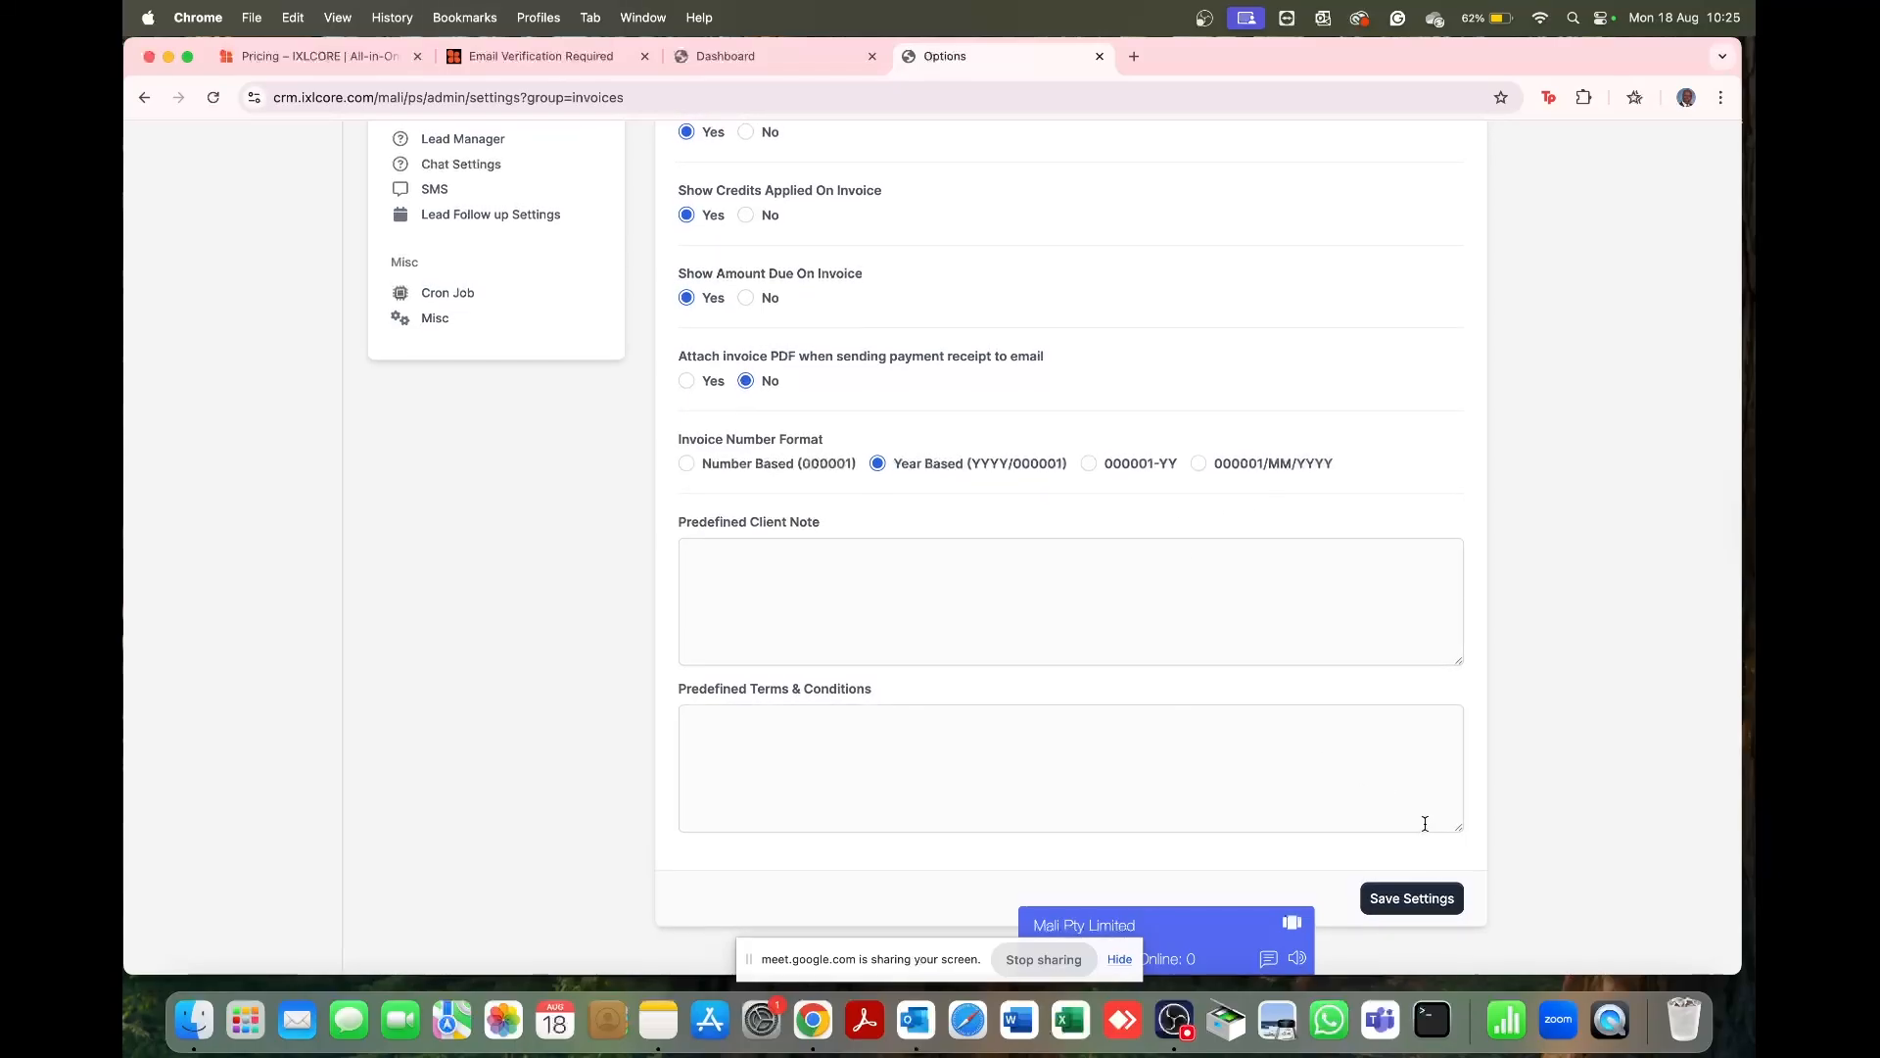
click(1436, 912)
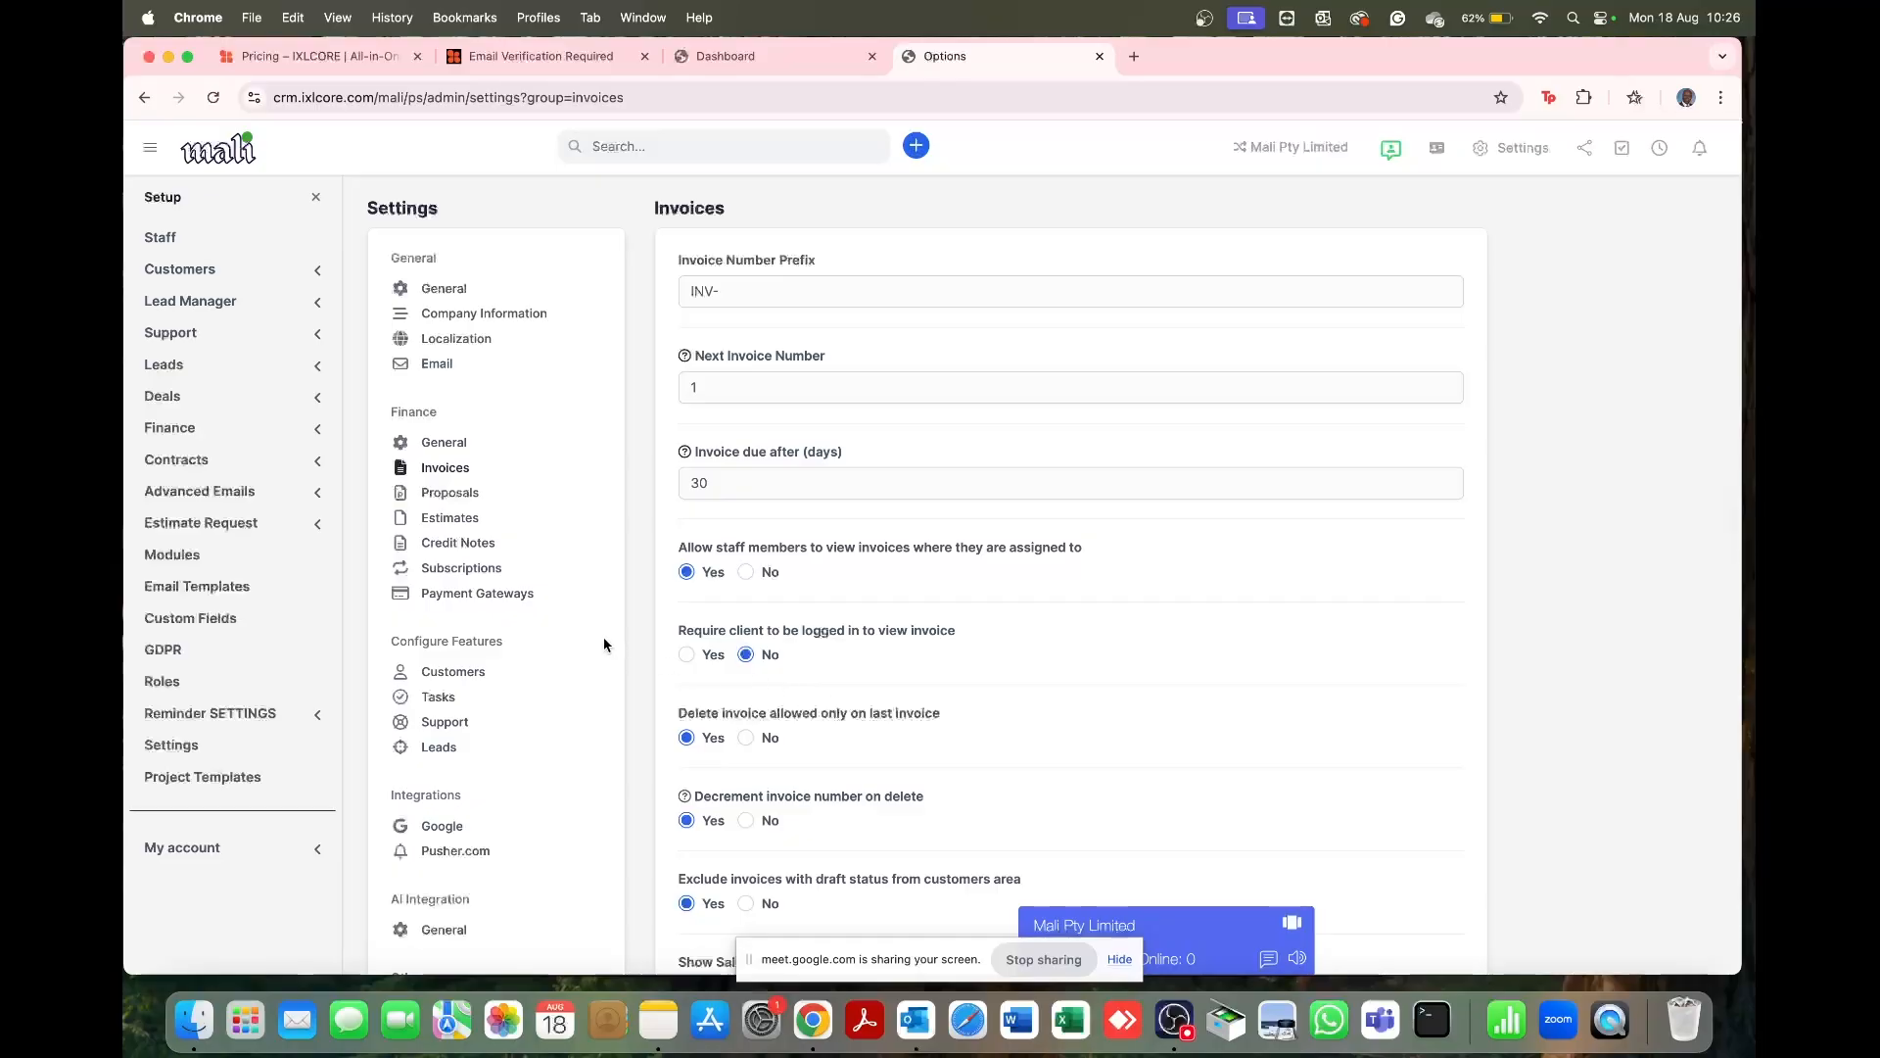
Step: Review the Proposals PRO- prefix, 7-day due period and info format, then save them
click(465, 492)
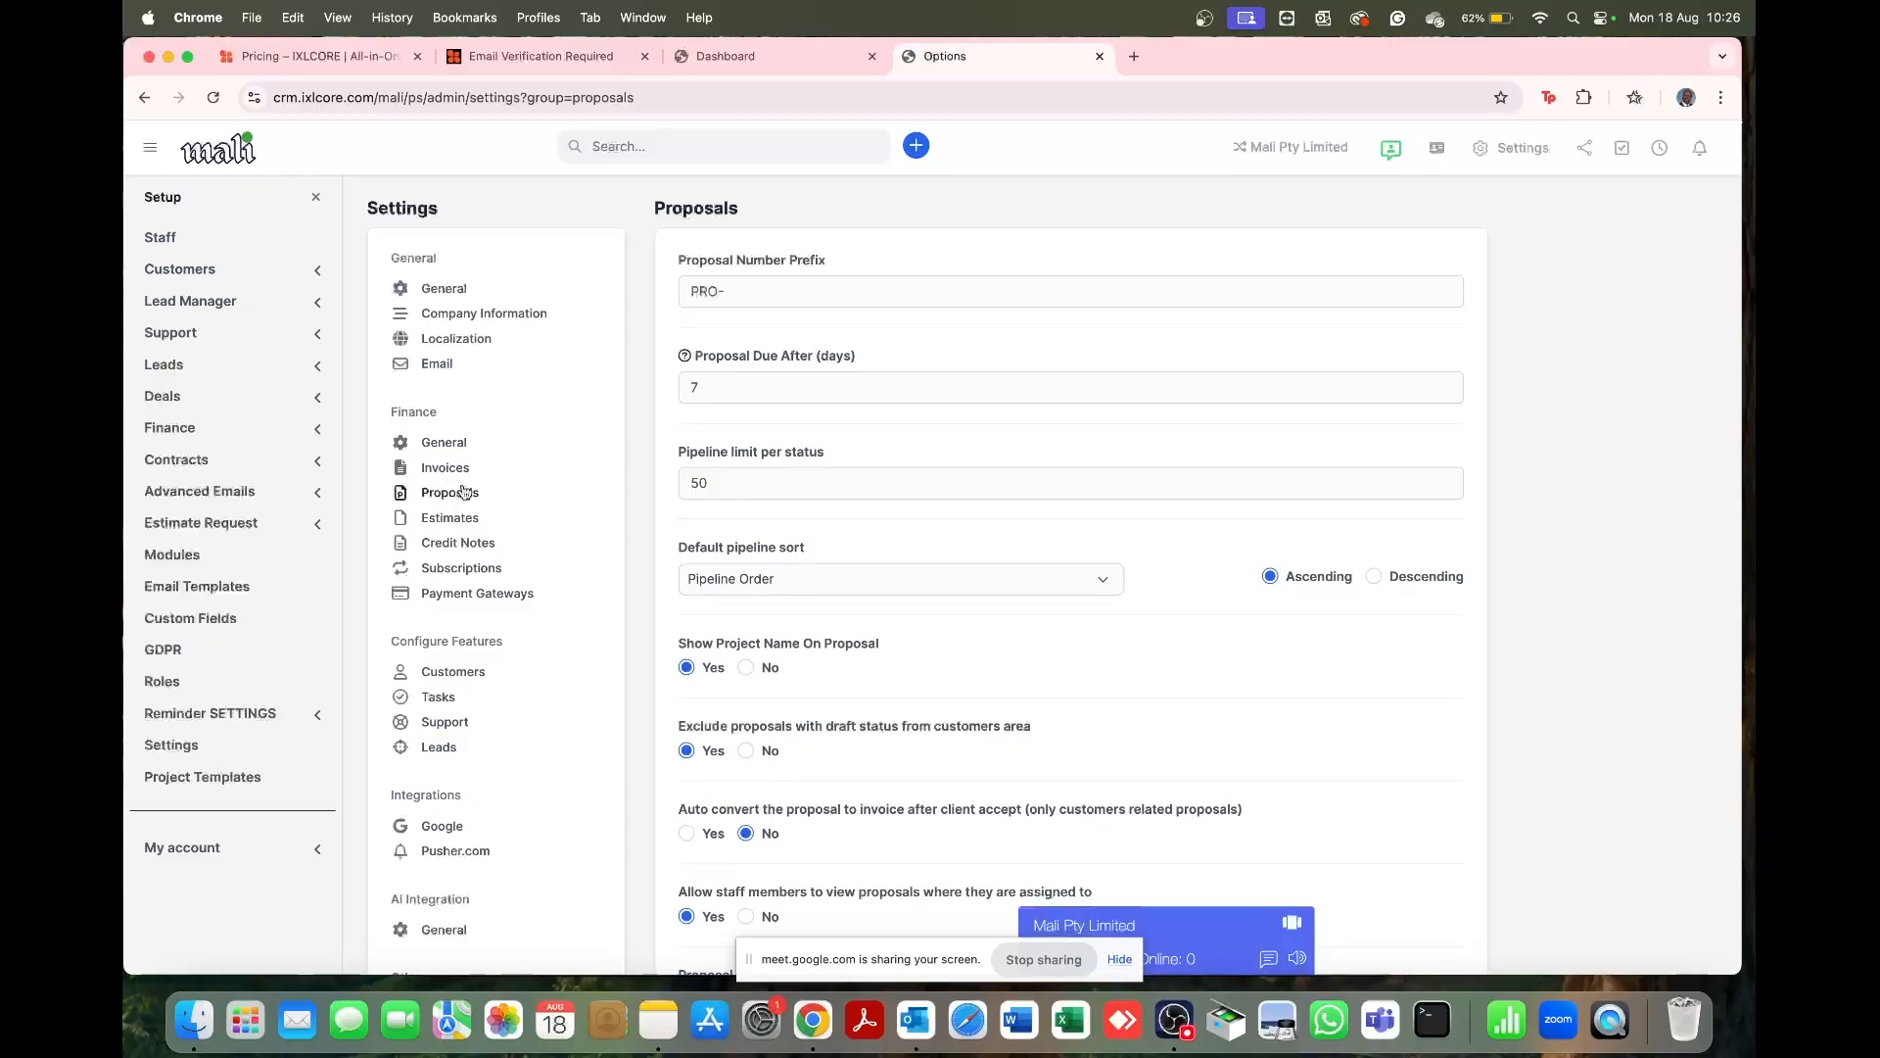
triple_click(726, 289)
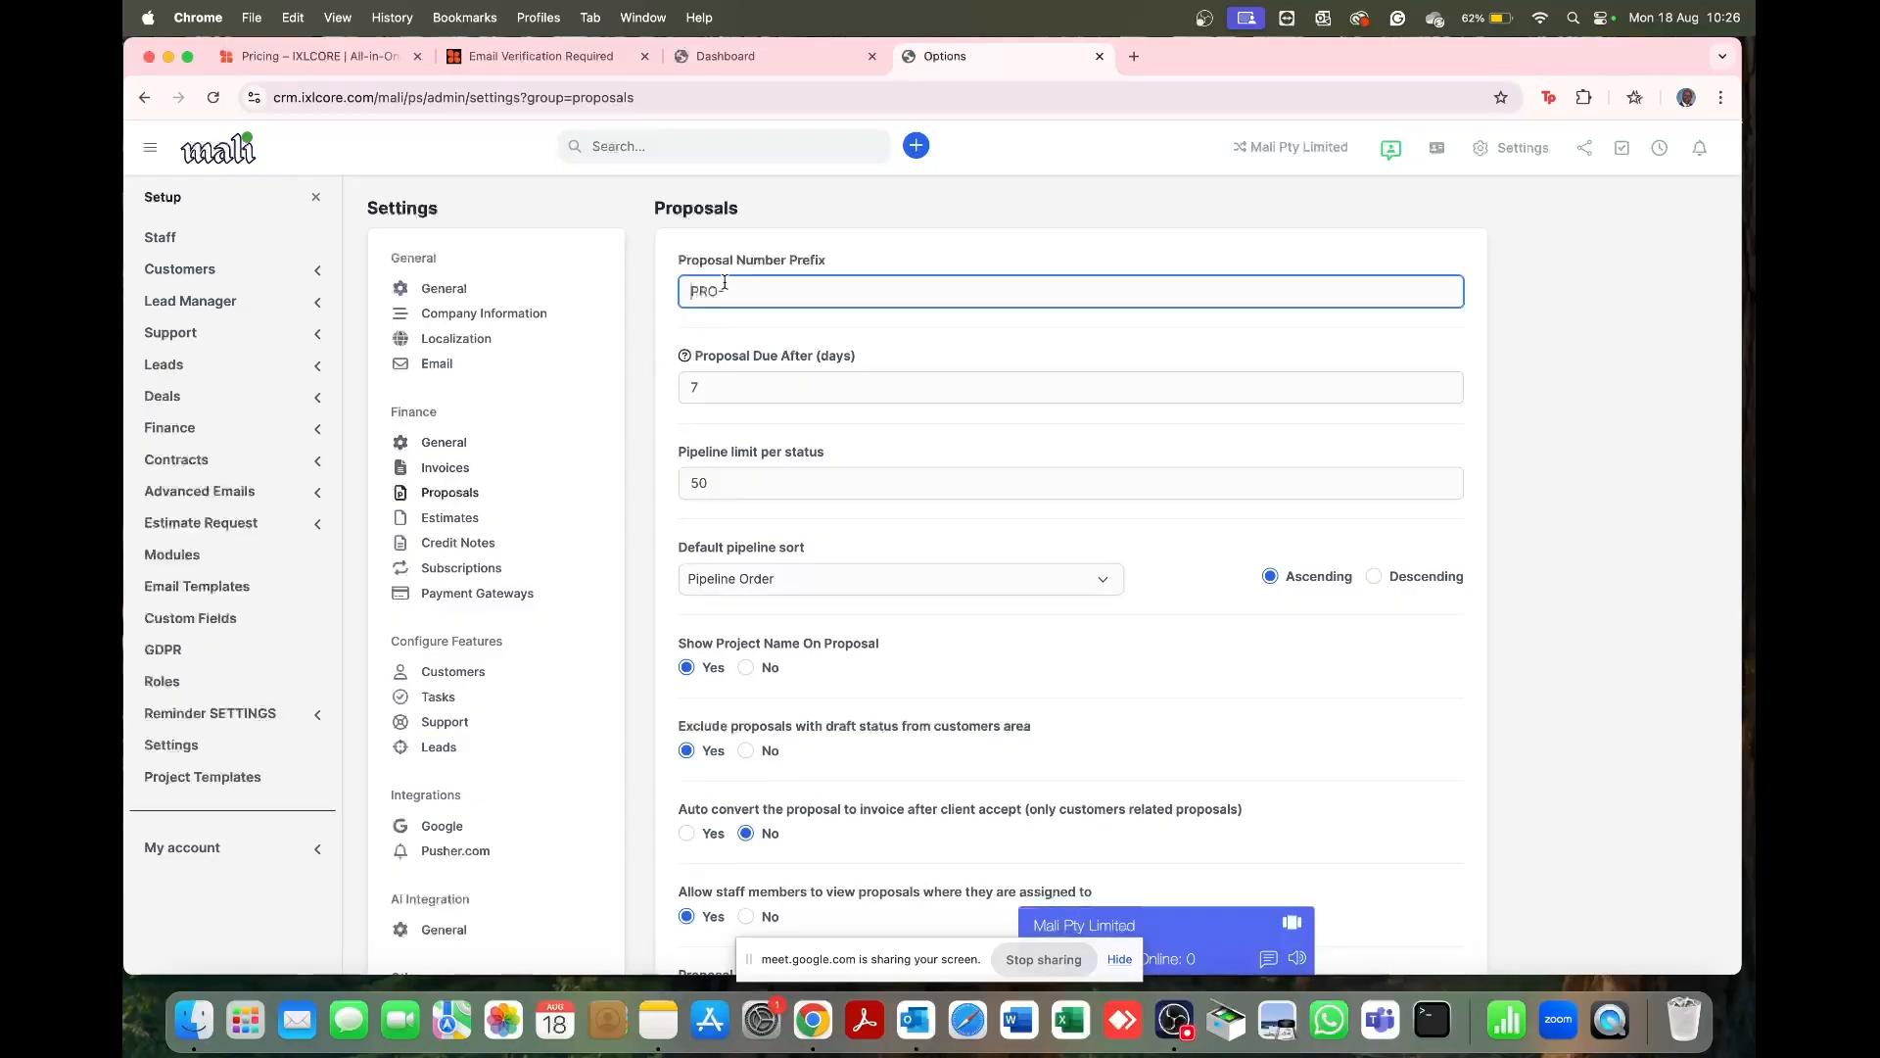
key(BackSpace)
drag(699, 387, 676, 391)
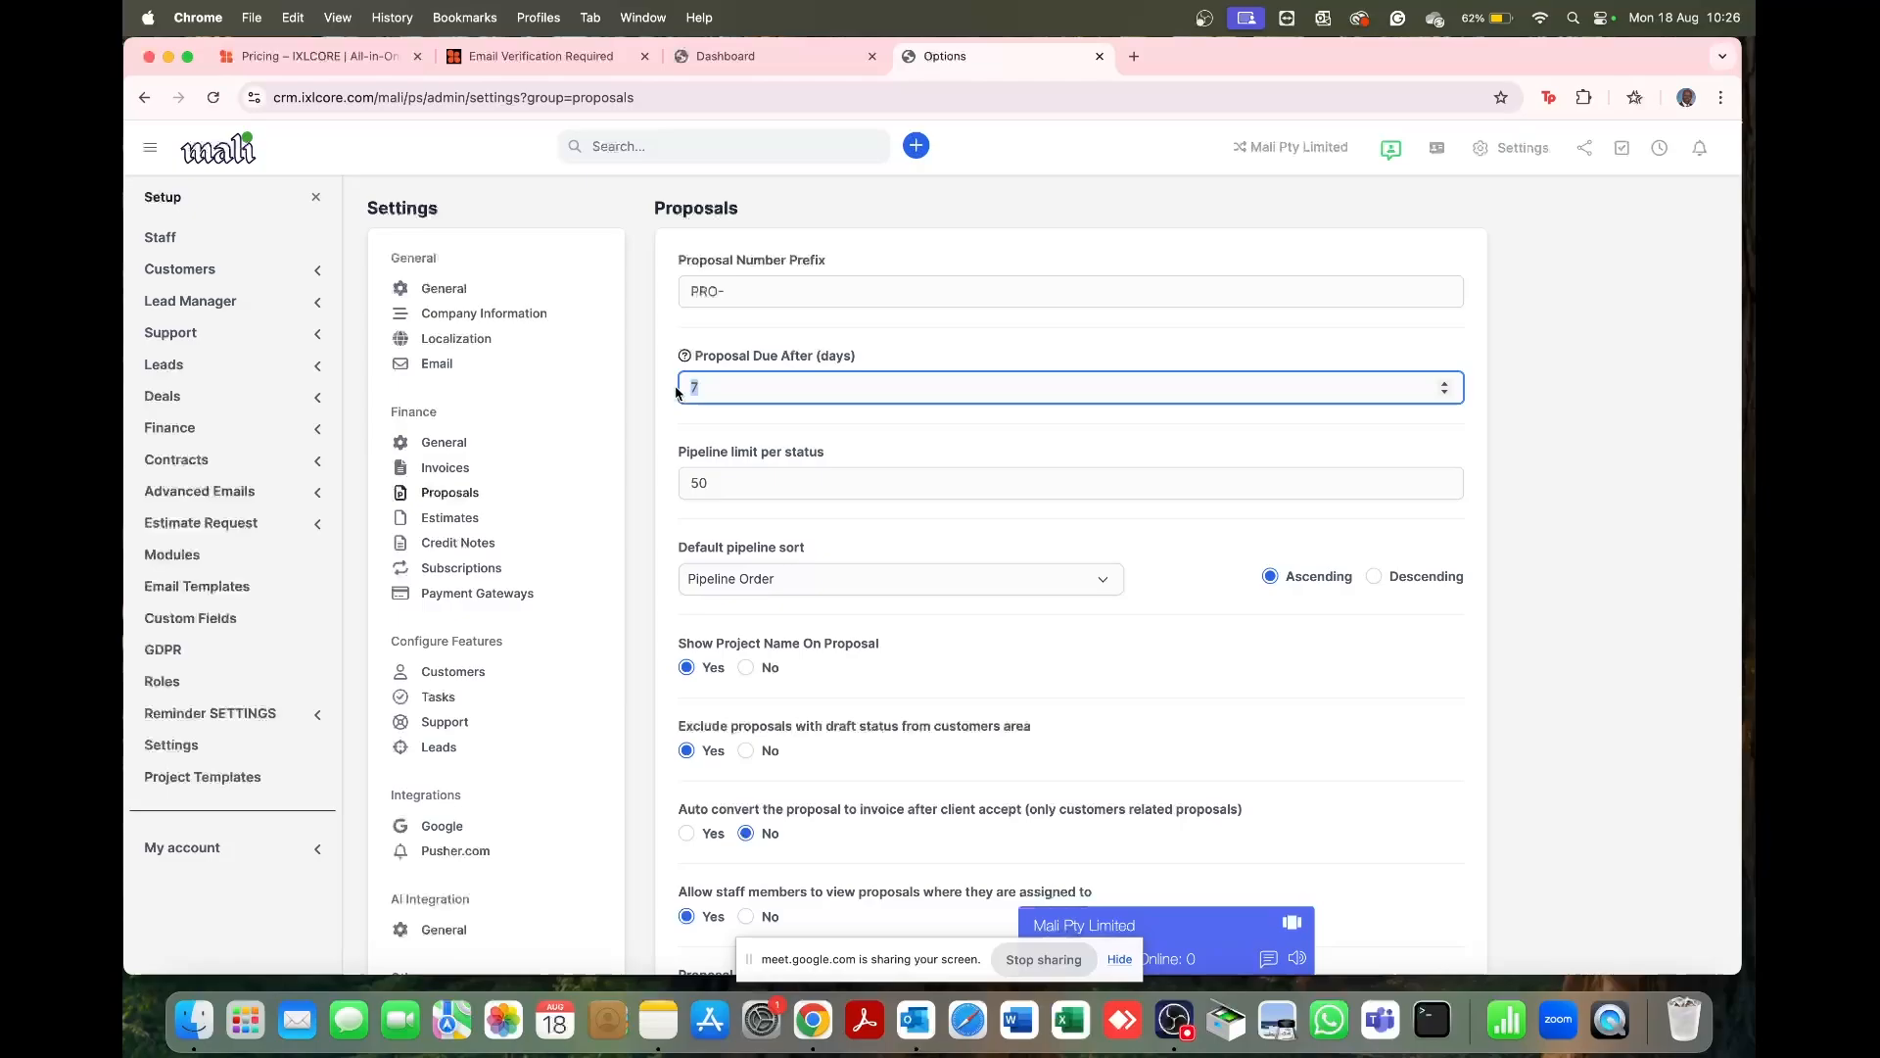
scroll(866, 522, down, 3)
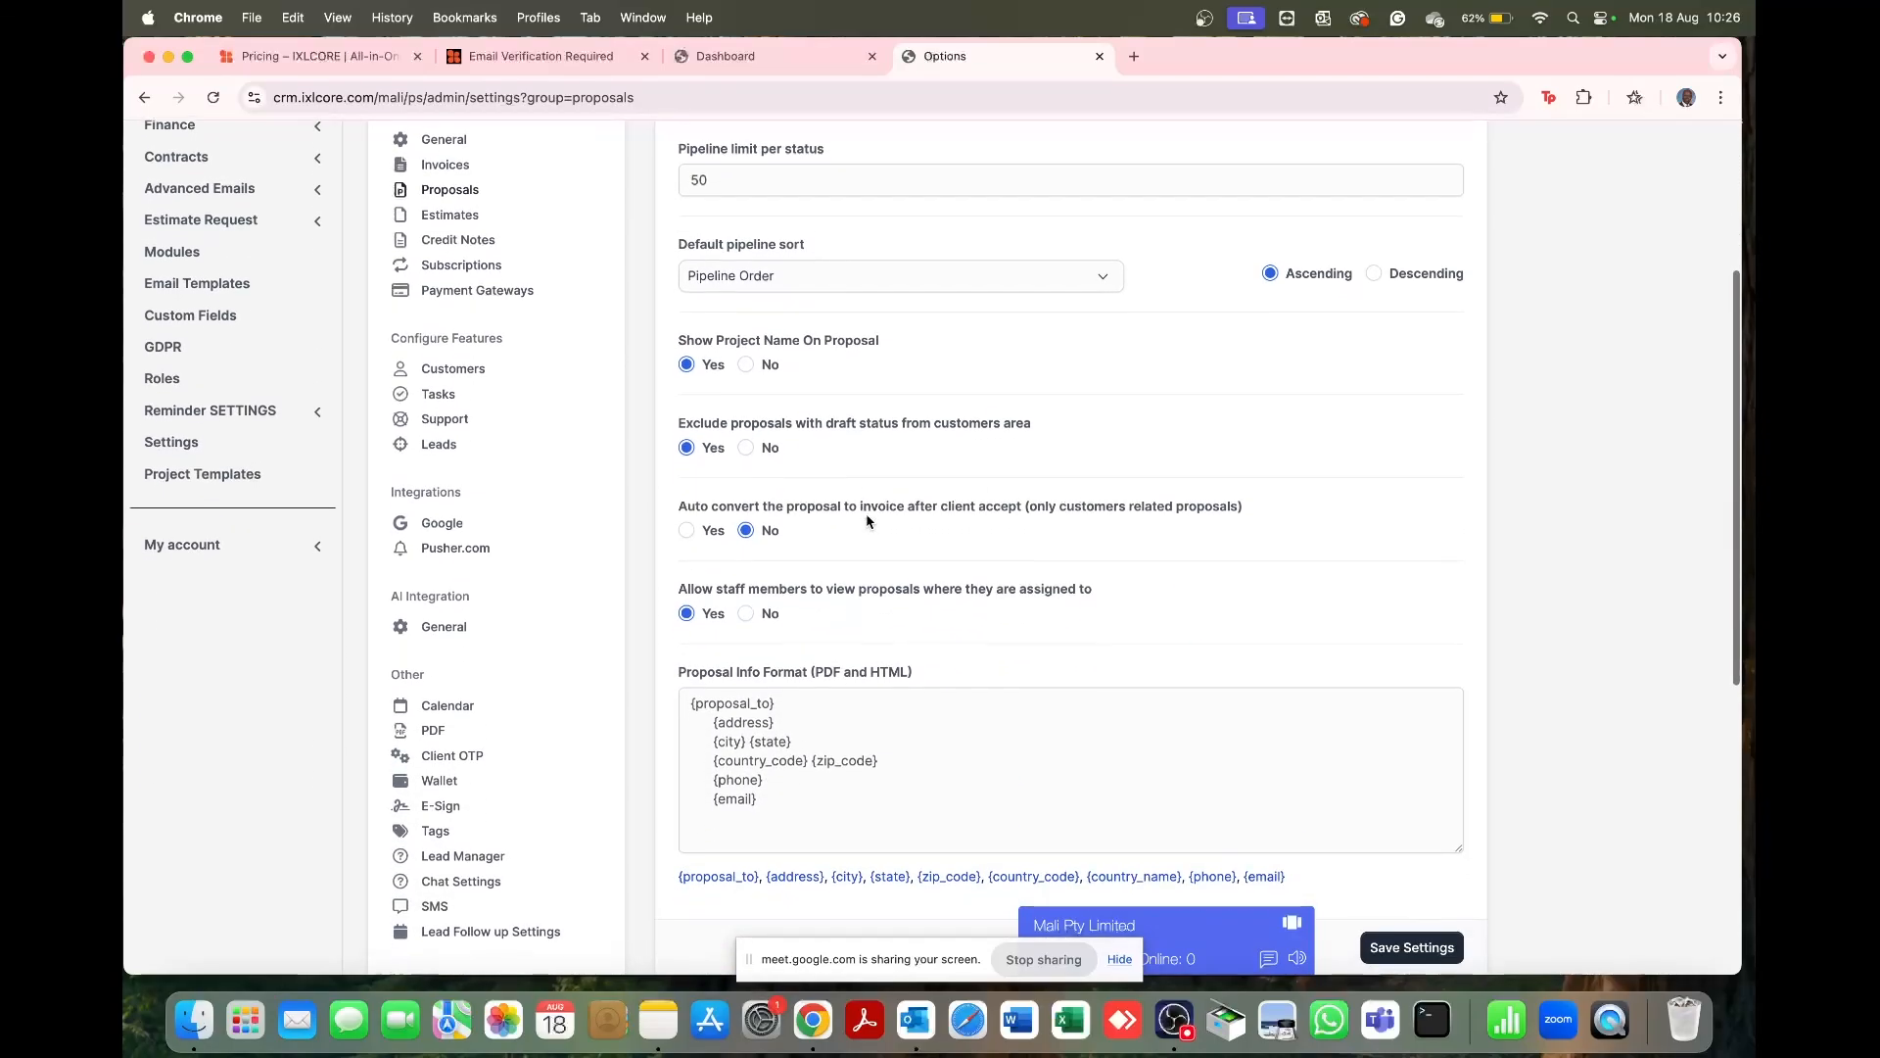
scroll(866, 522, down, 3)
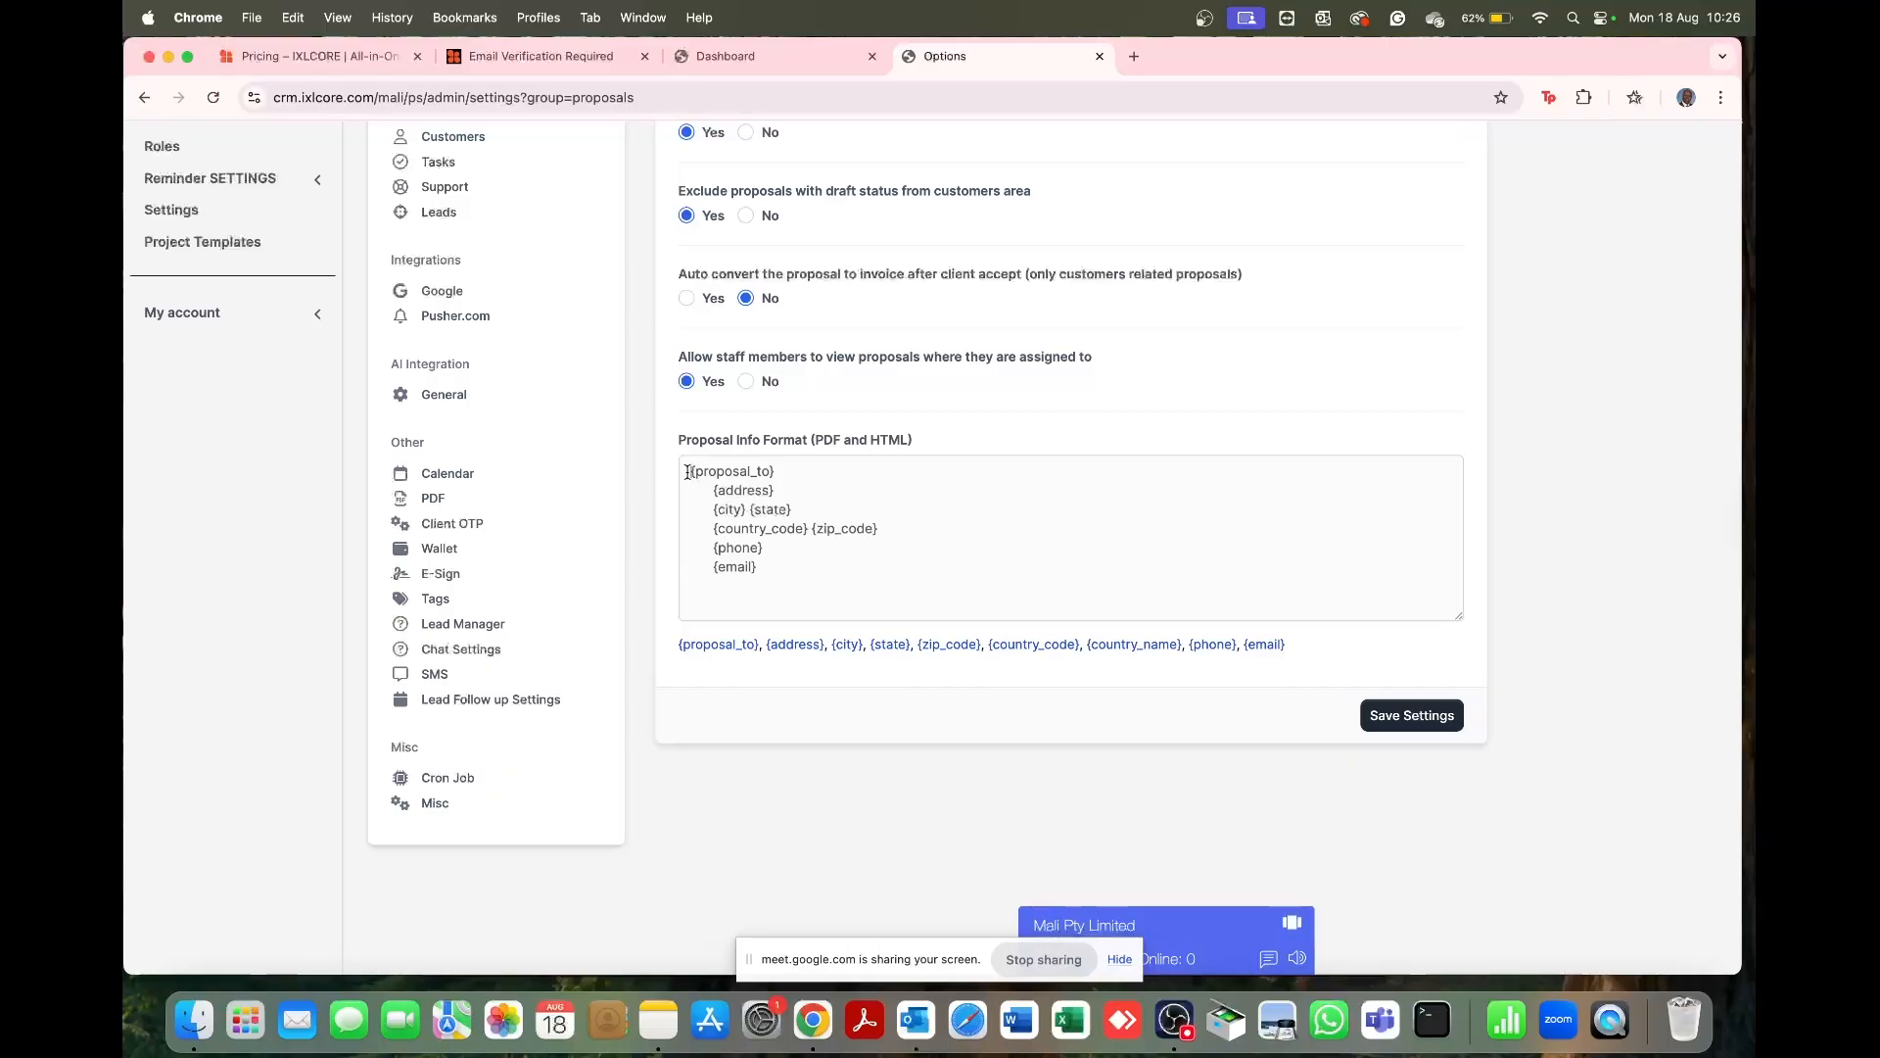
drag(689, 472, 855, 561)
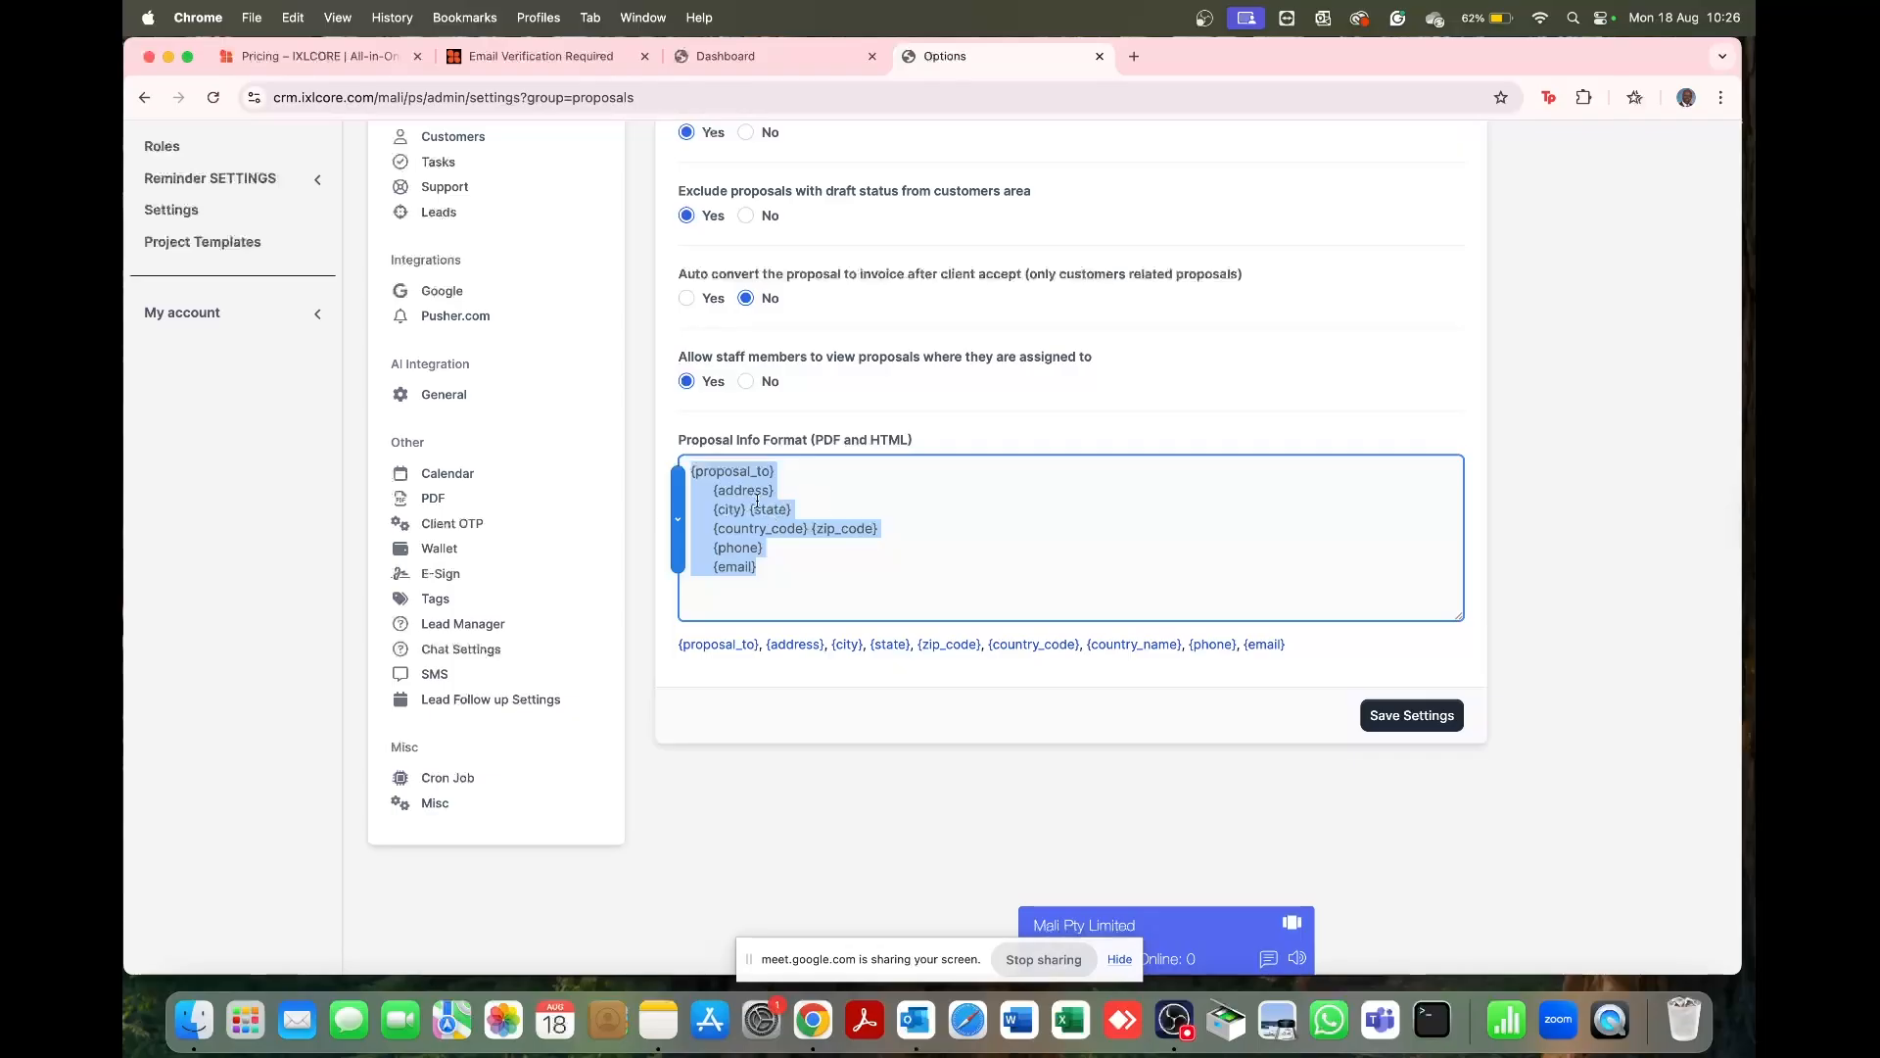
scroll(1153, 504, up, 5)
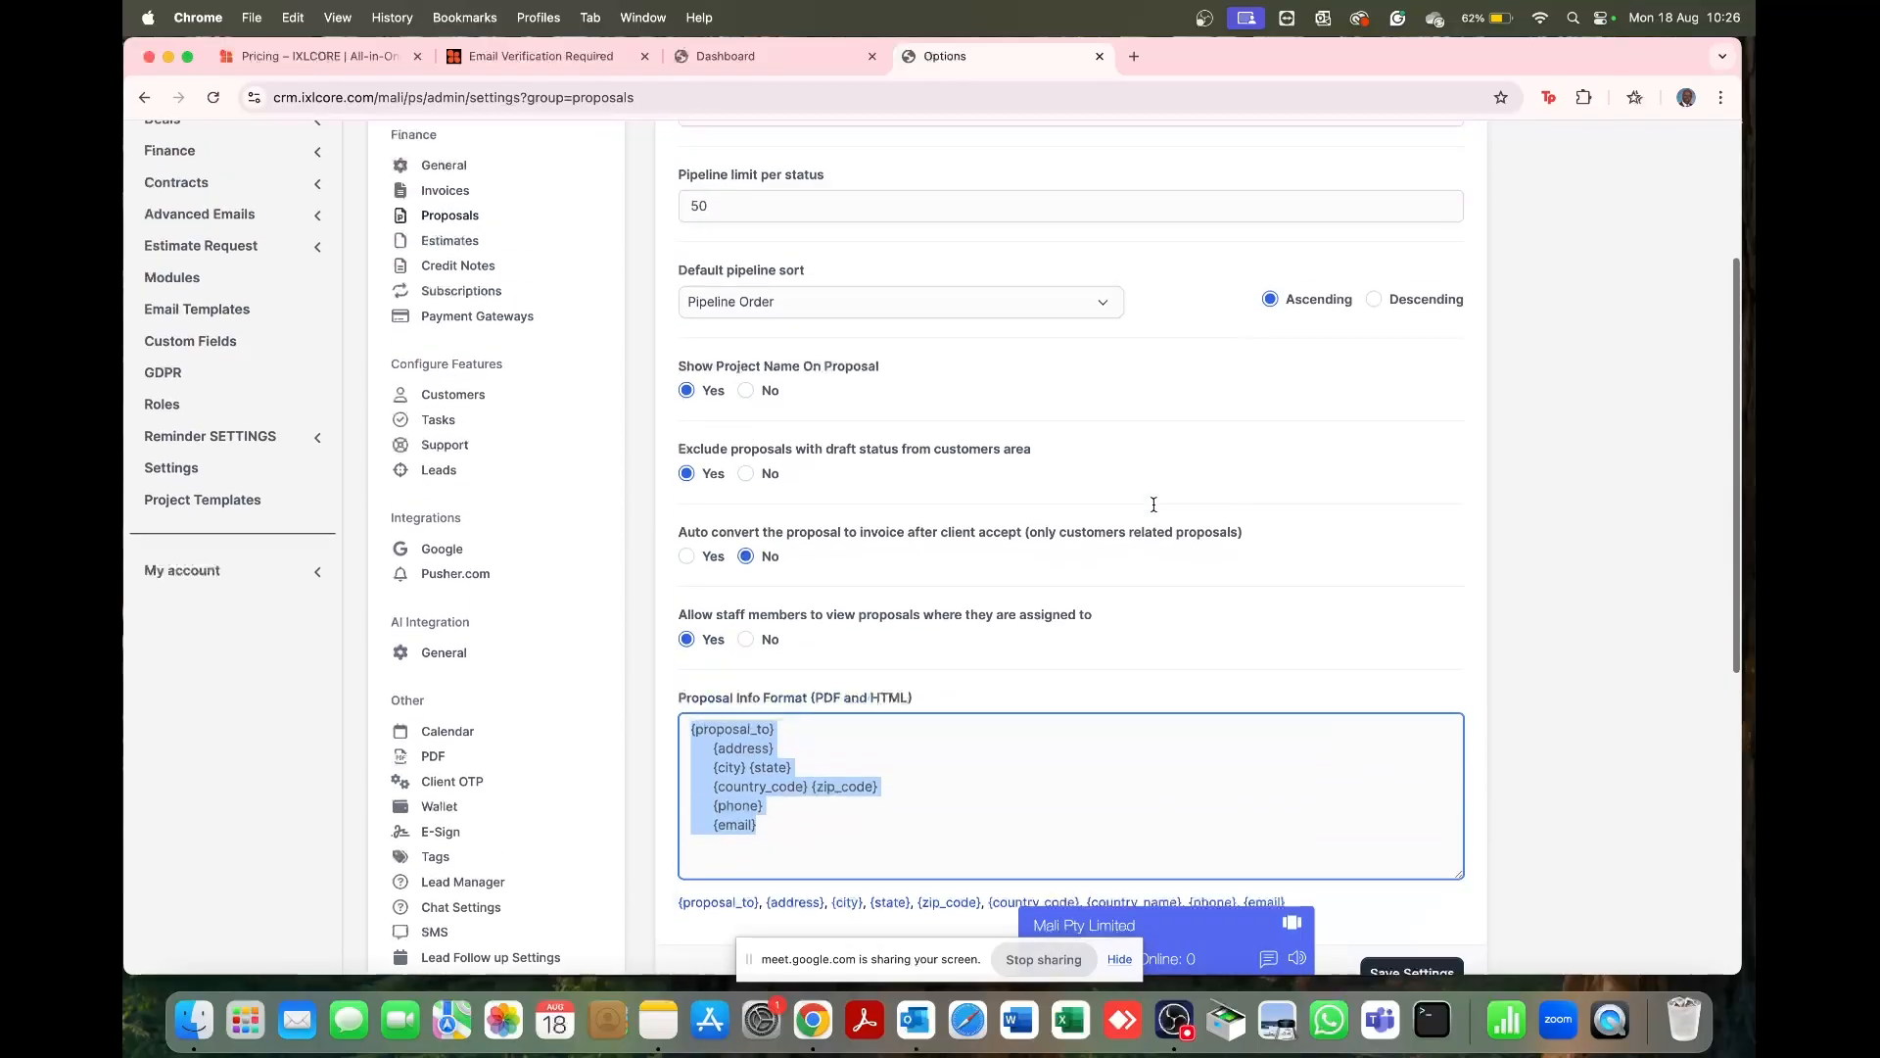
scroll(1153, 505, down, 5)
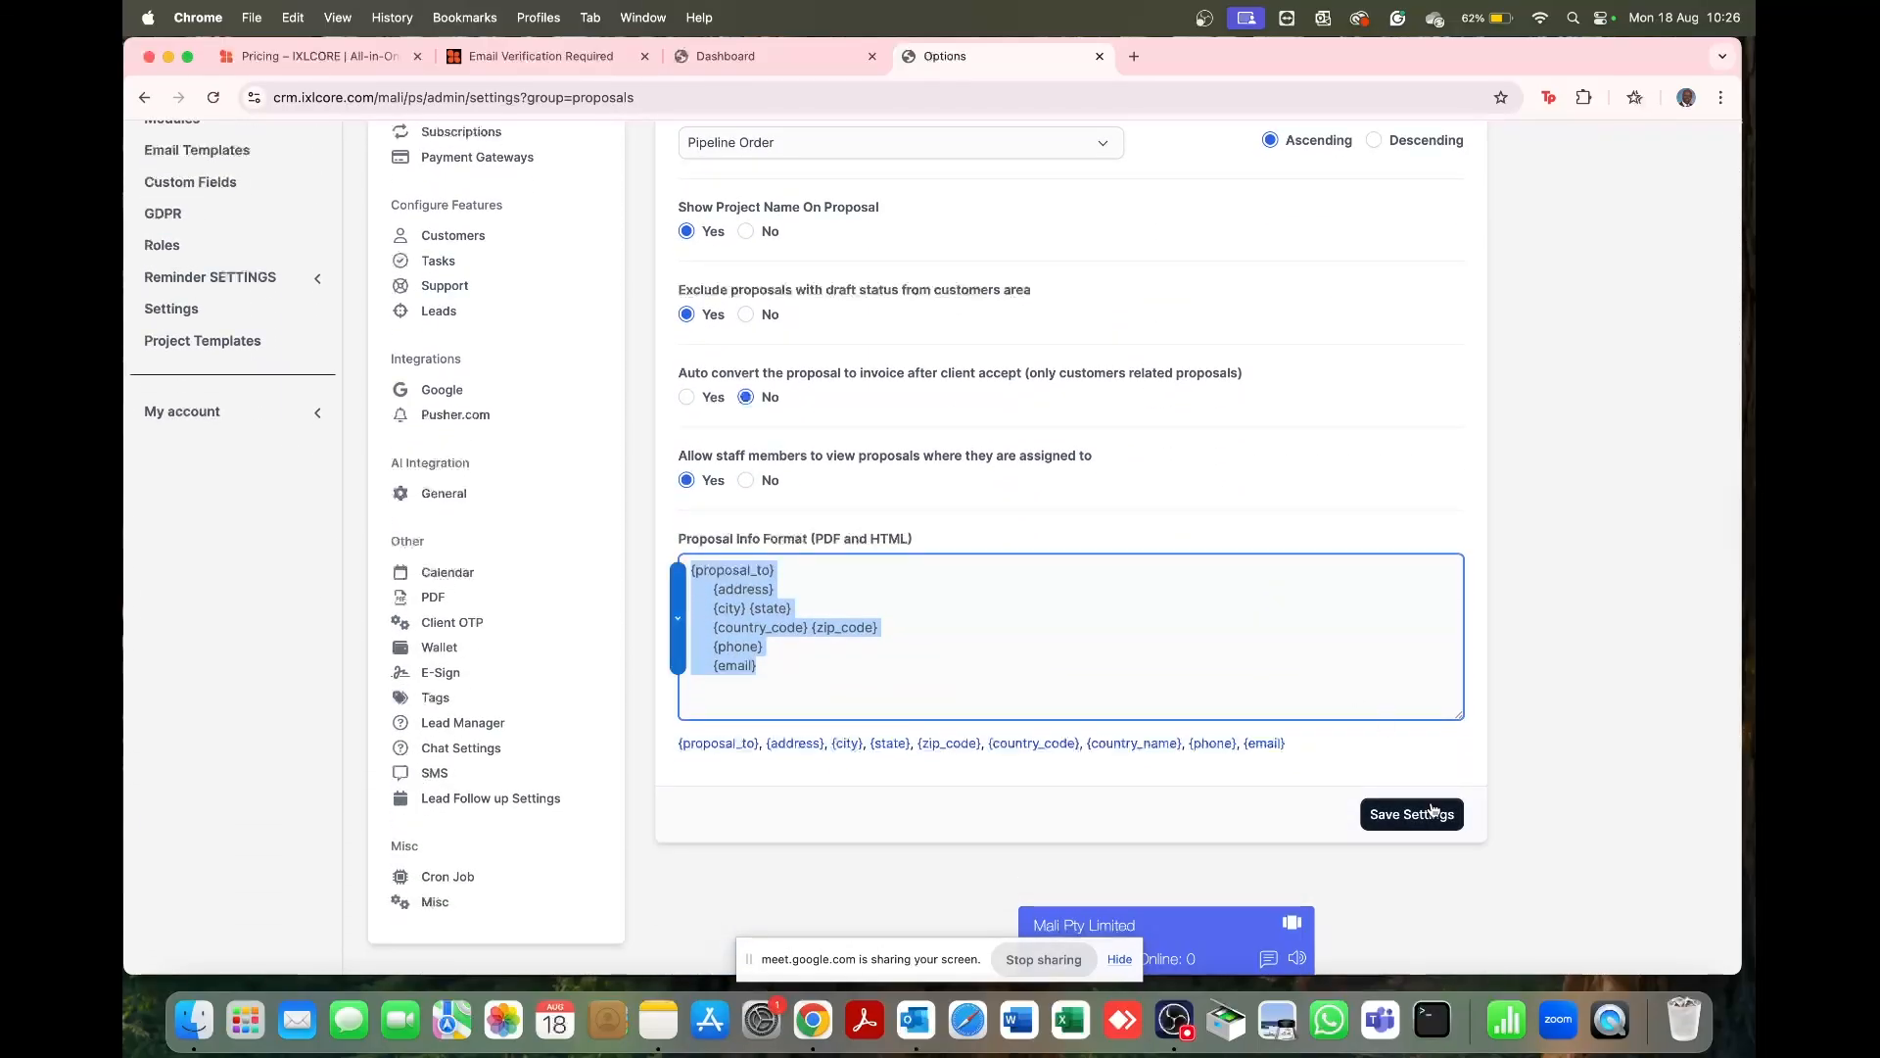
click(1432, 815)
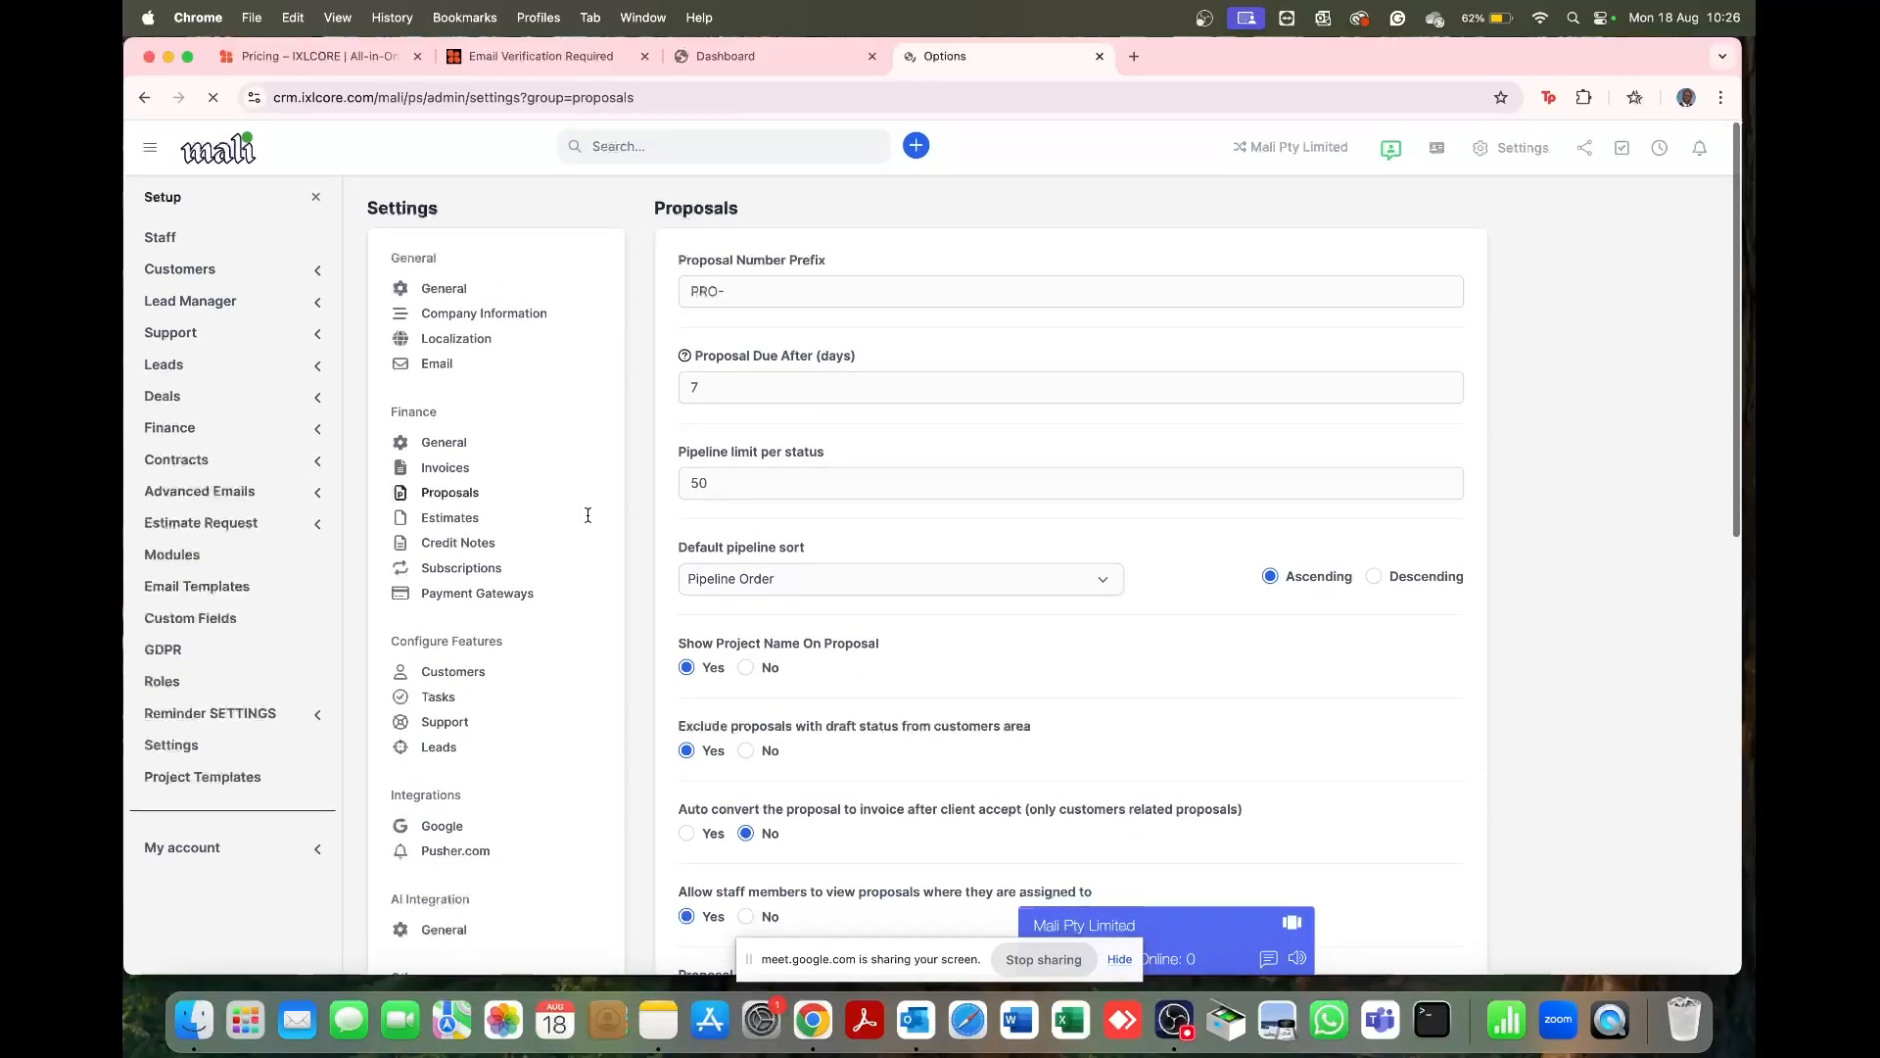
Step: Save the Estimates settings as they are: EST- prefix, next number 1, 7-day due period
click(451, 519)
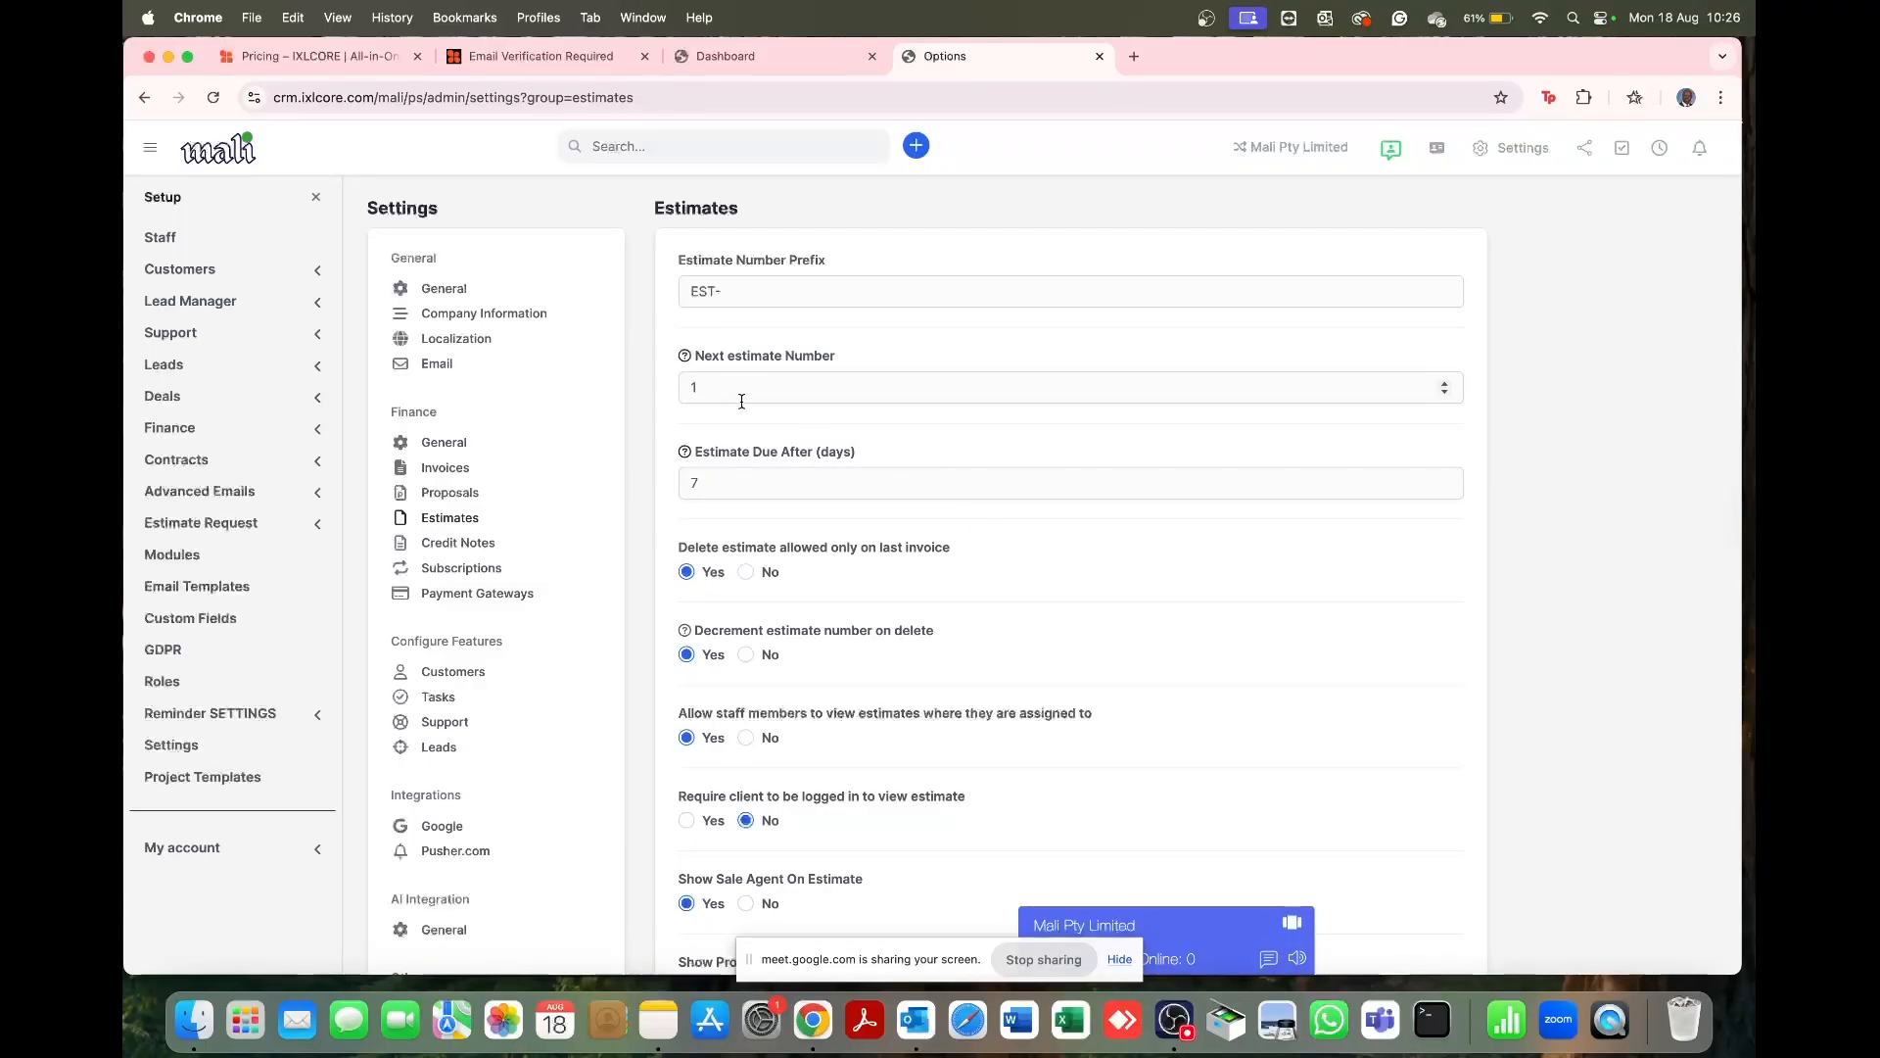
scroll(742, 401, down, 5)
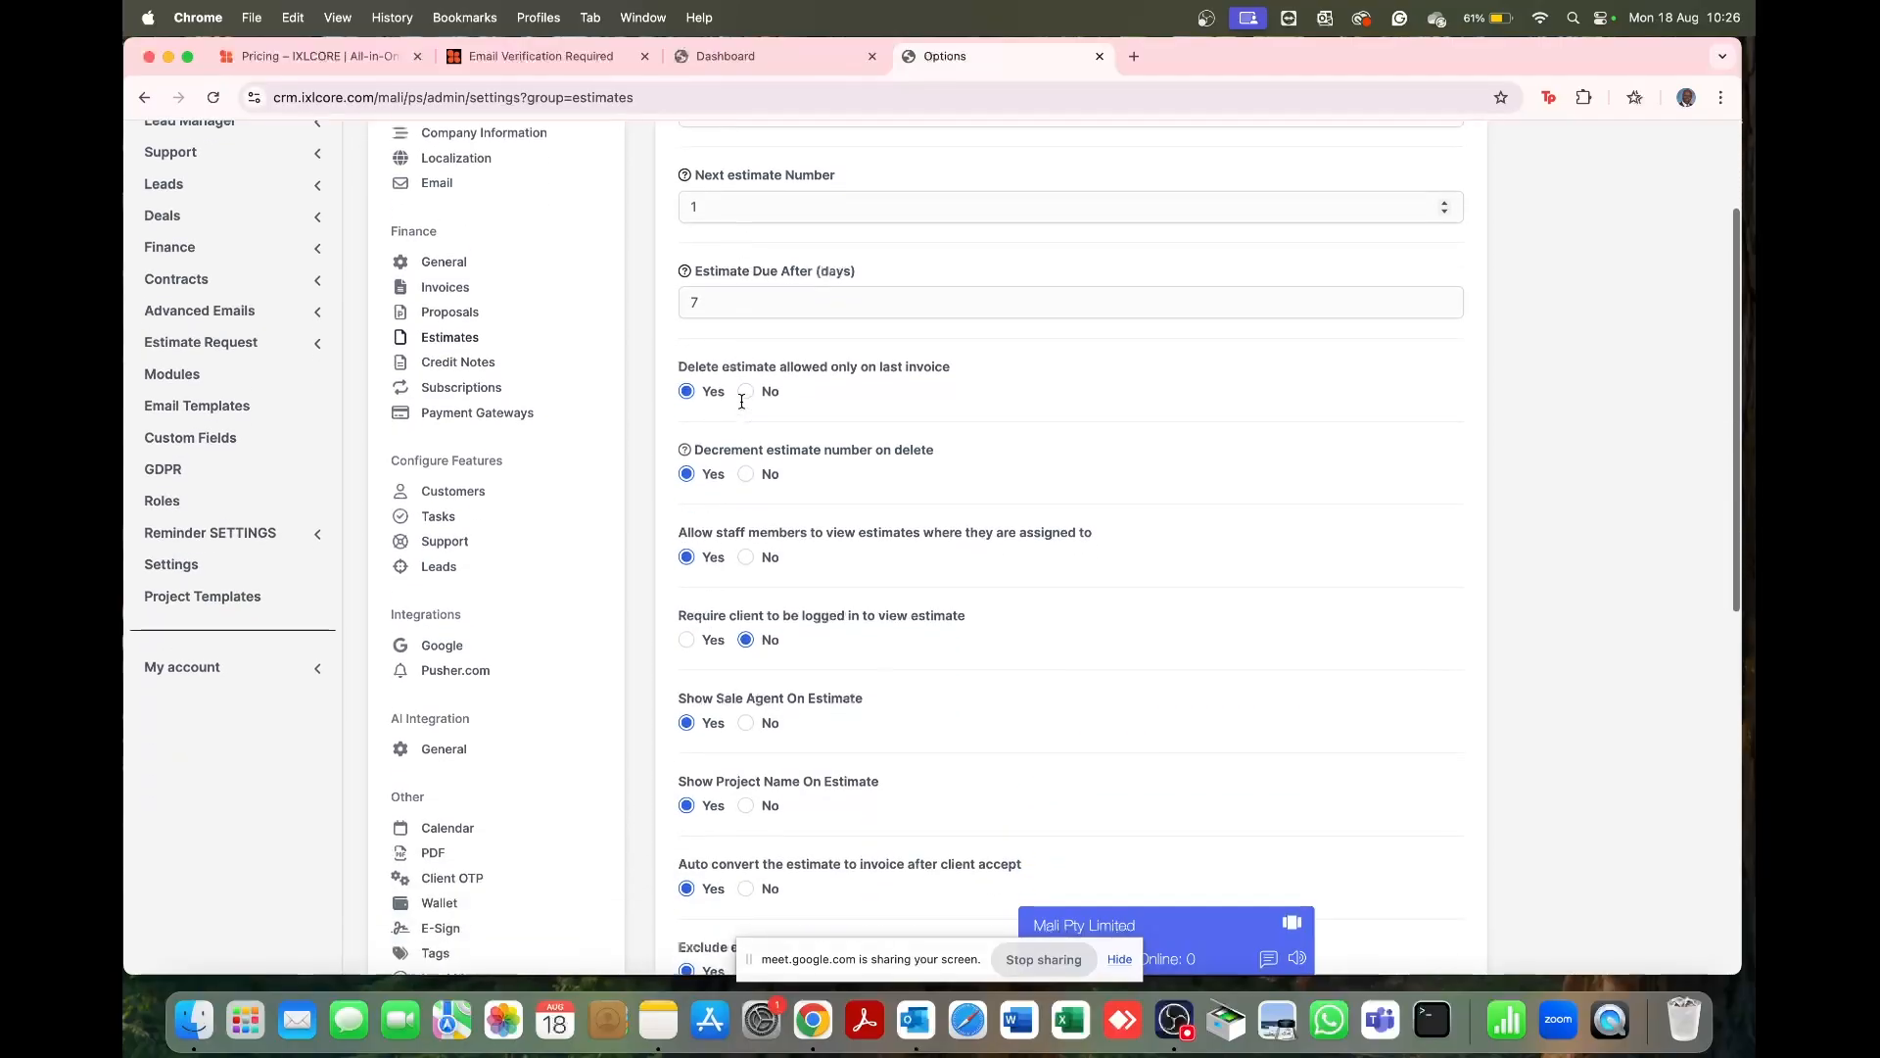
scroll(742, 400, down, 5)
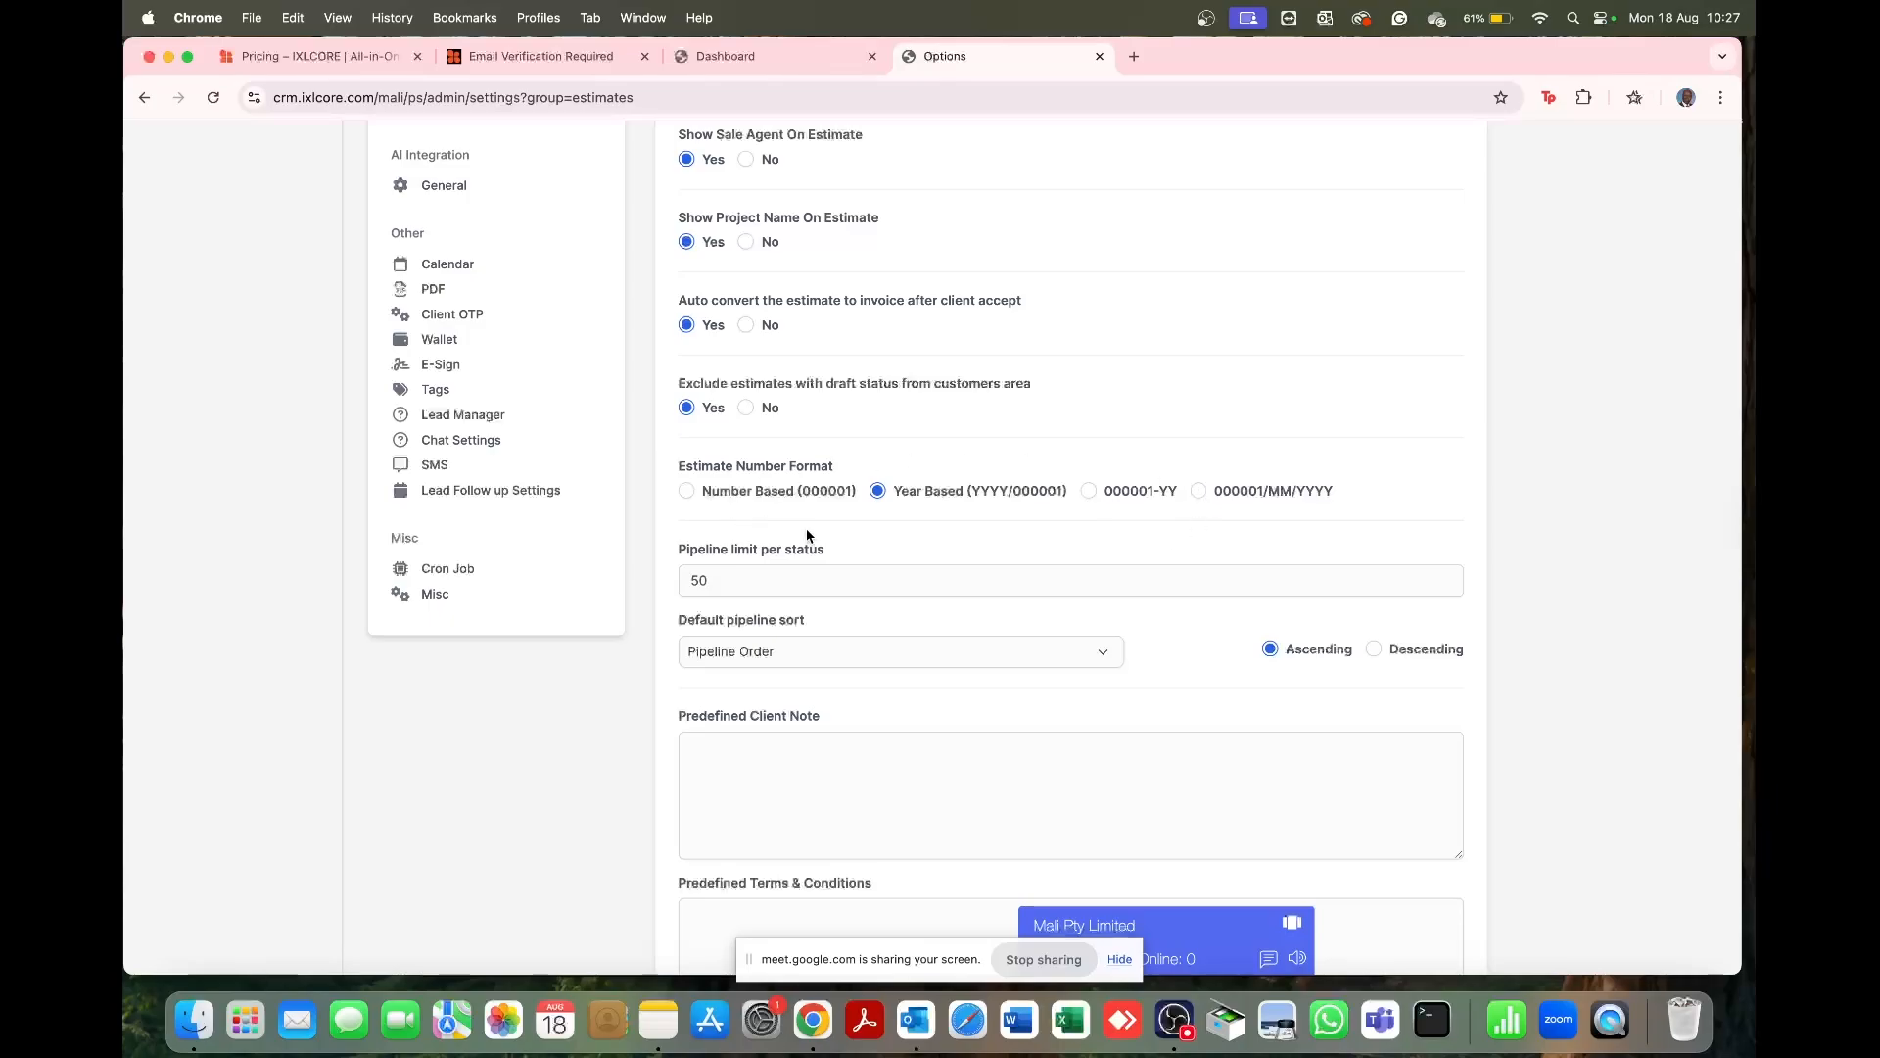
scroll(931, 684, down, 3)
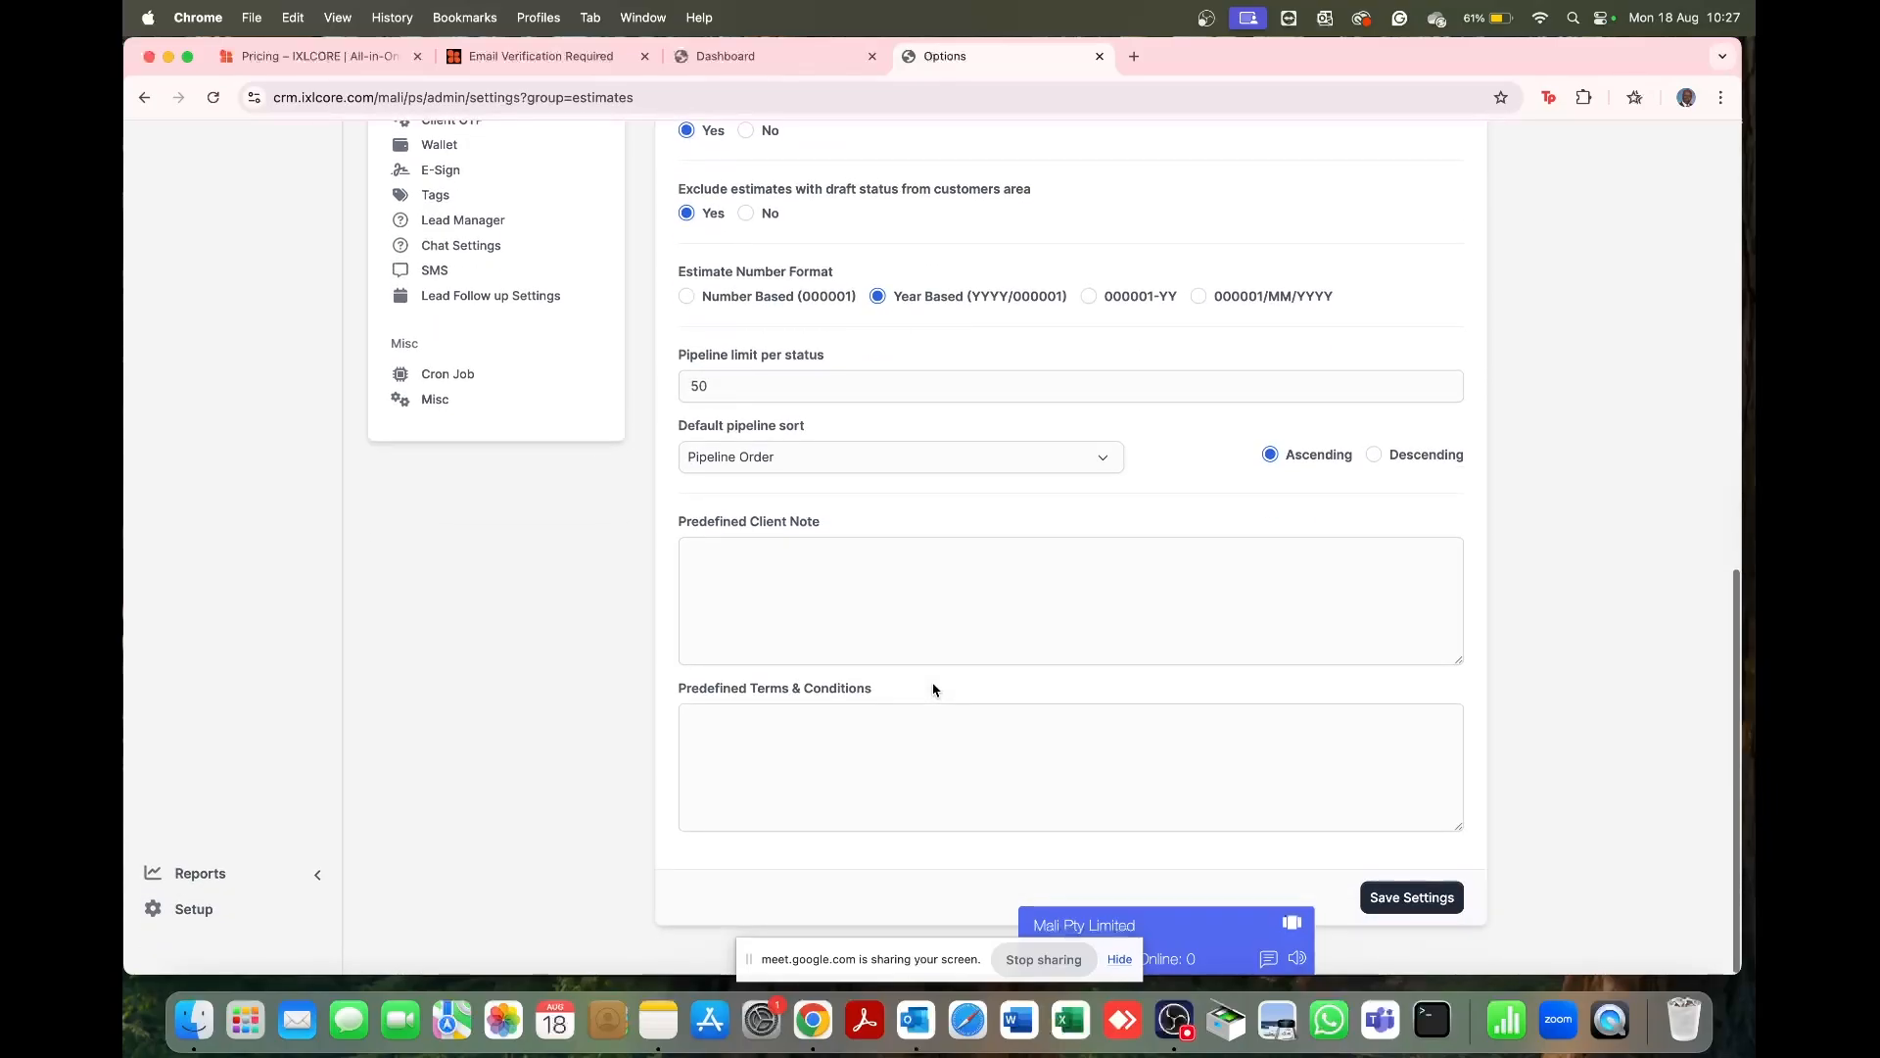
click(1413, 896)
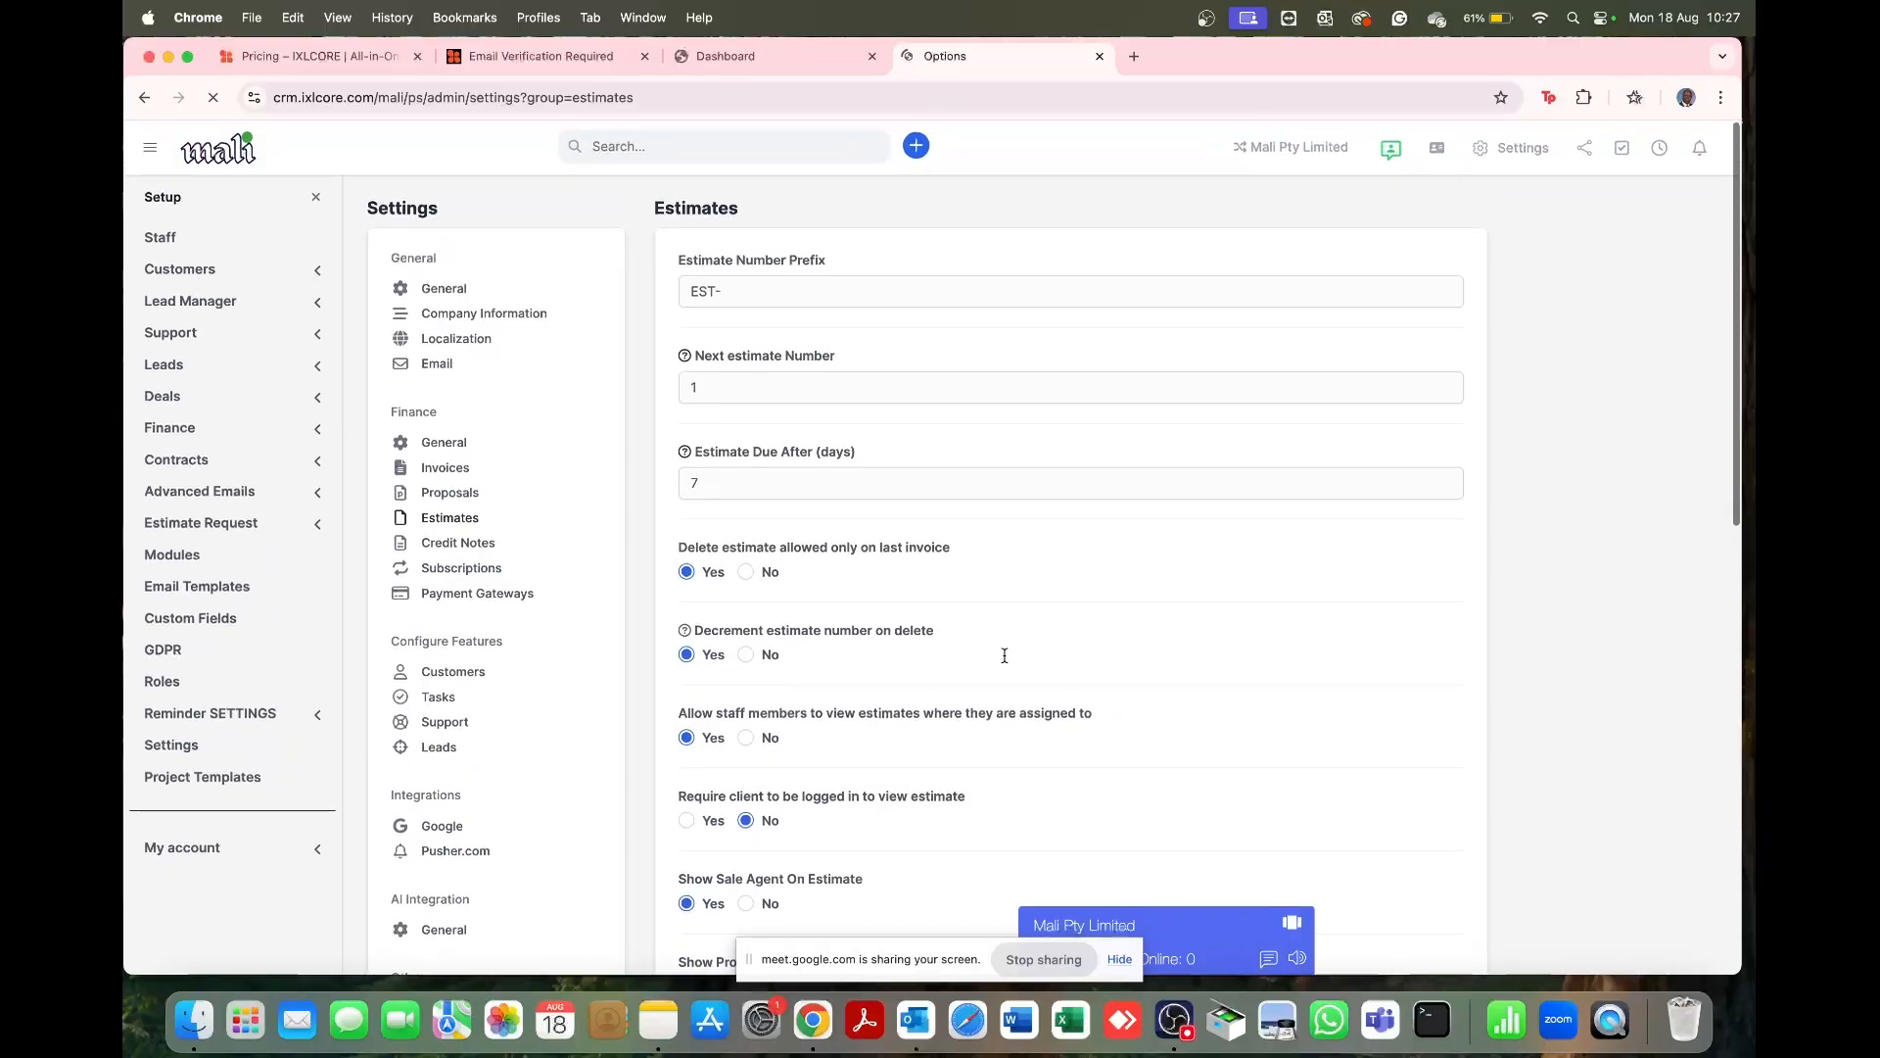
Step: Check the Credit Notes settings (CN- prefix, Year Based numbering), then move on to Subscriptions
click(476, 545)
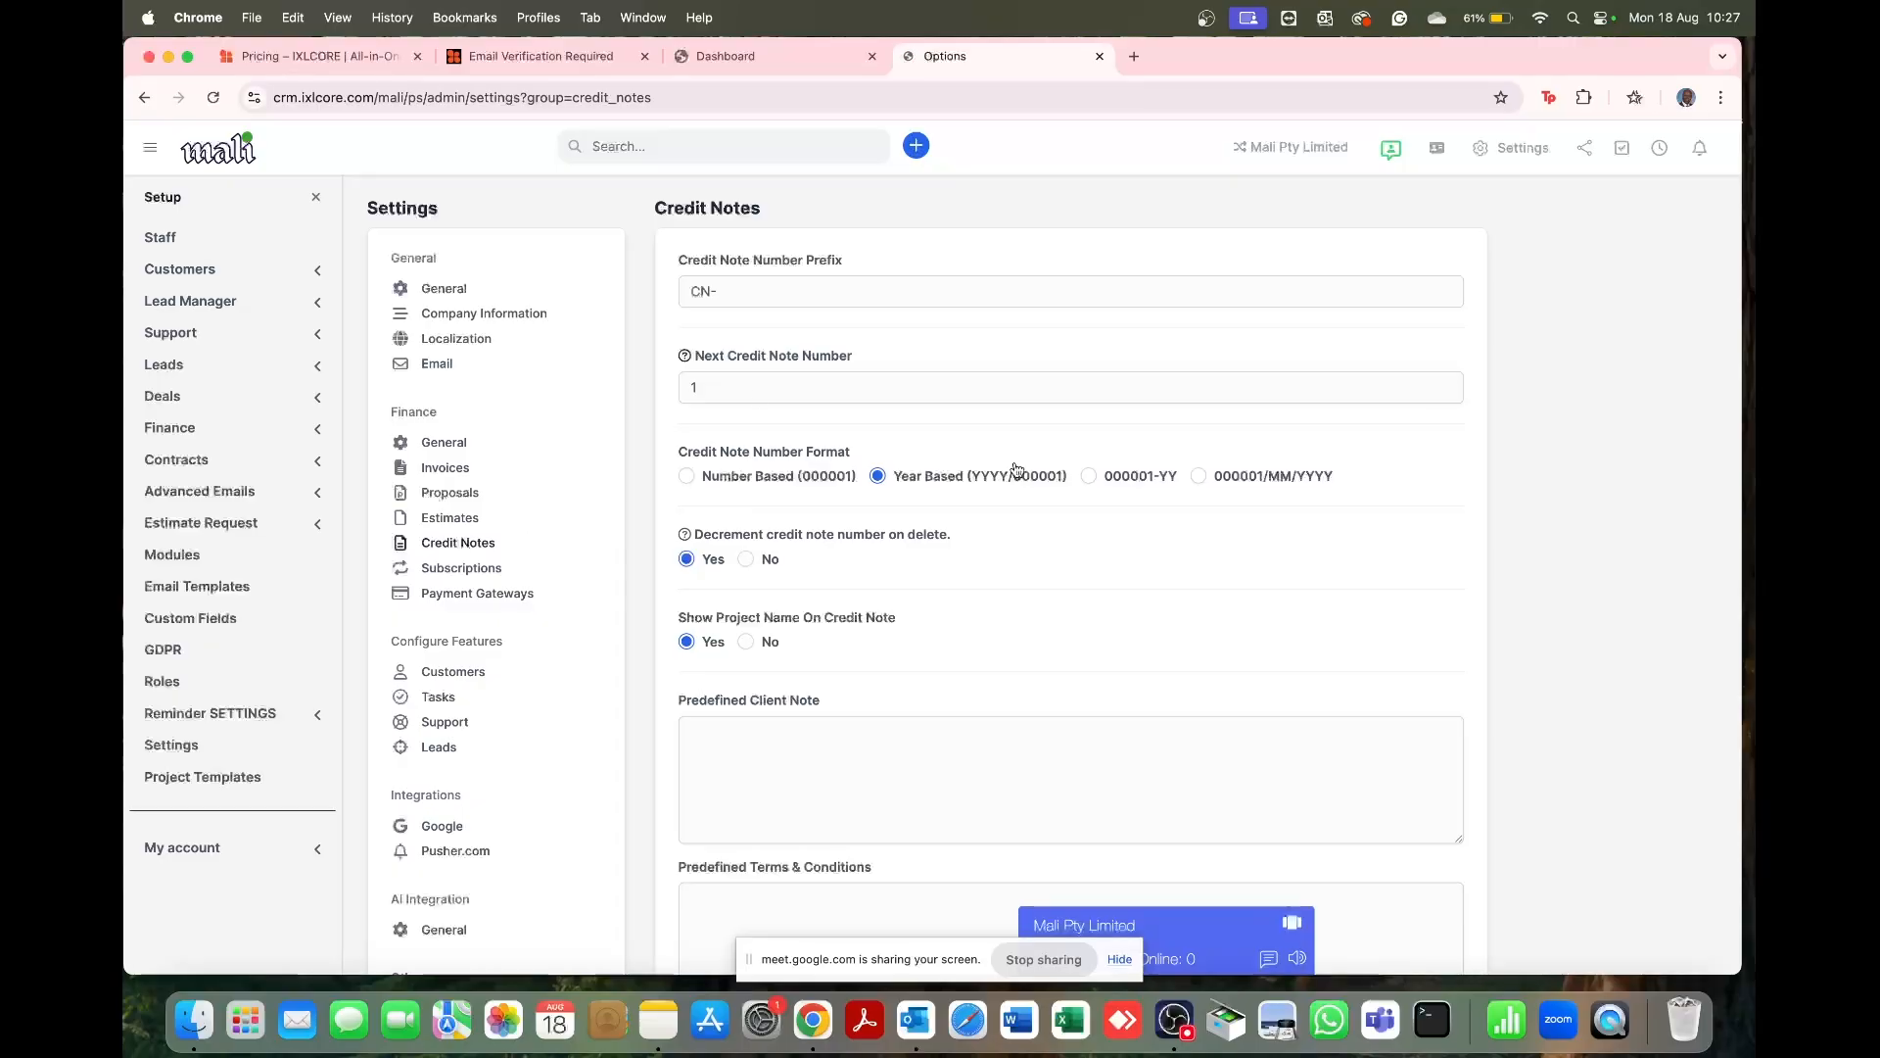
scroll(991, 708, down, 5)
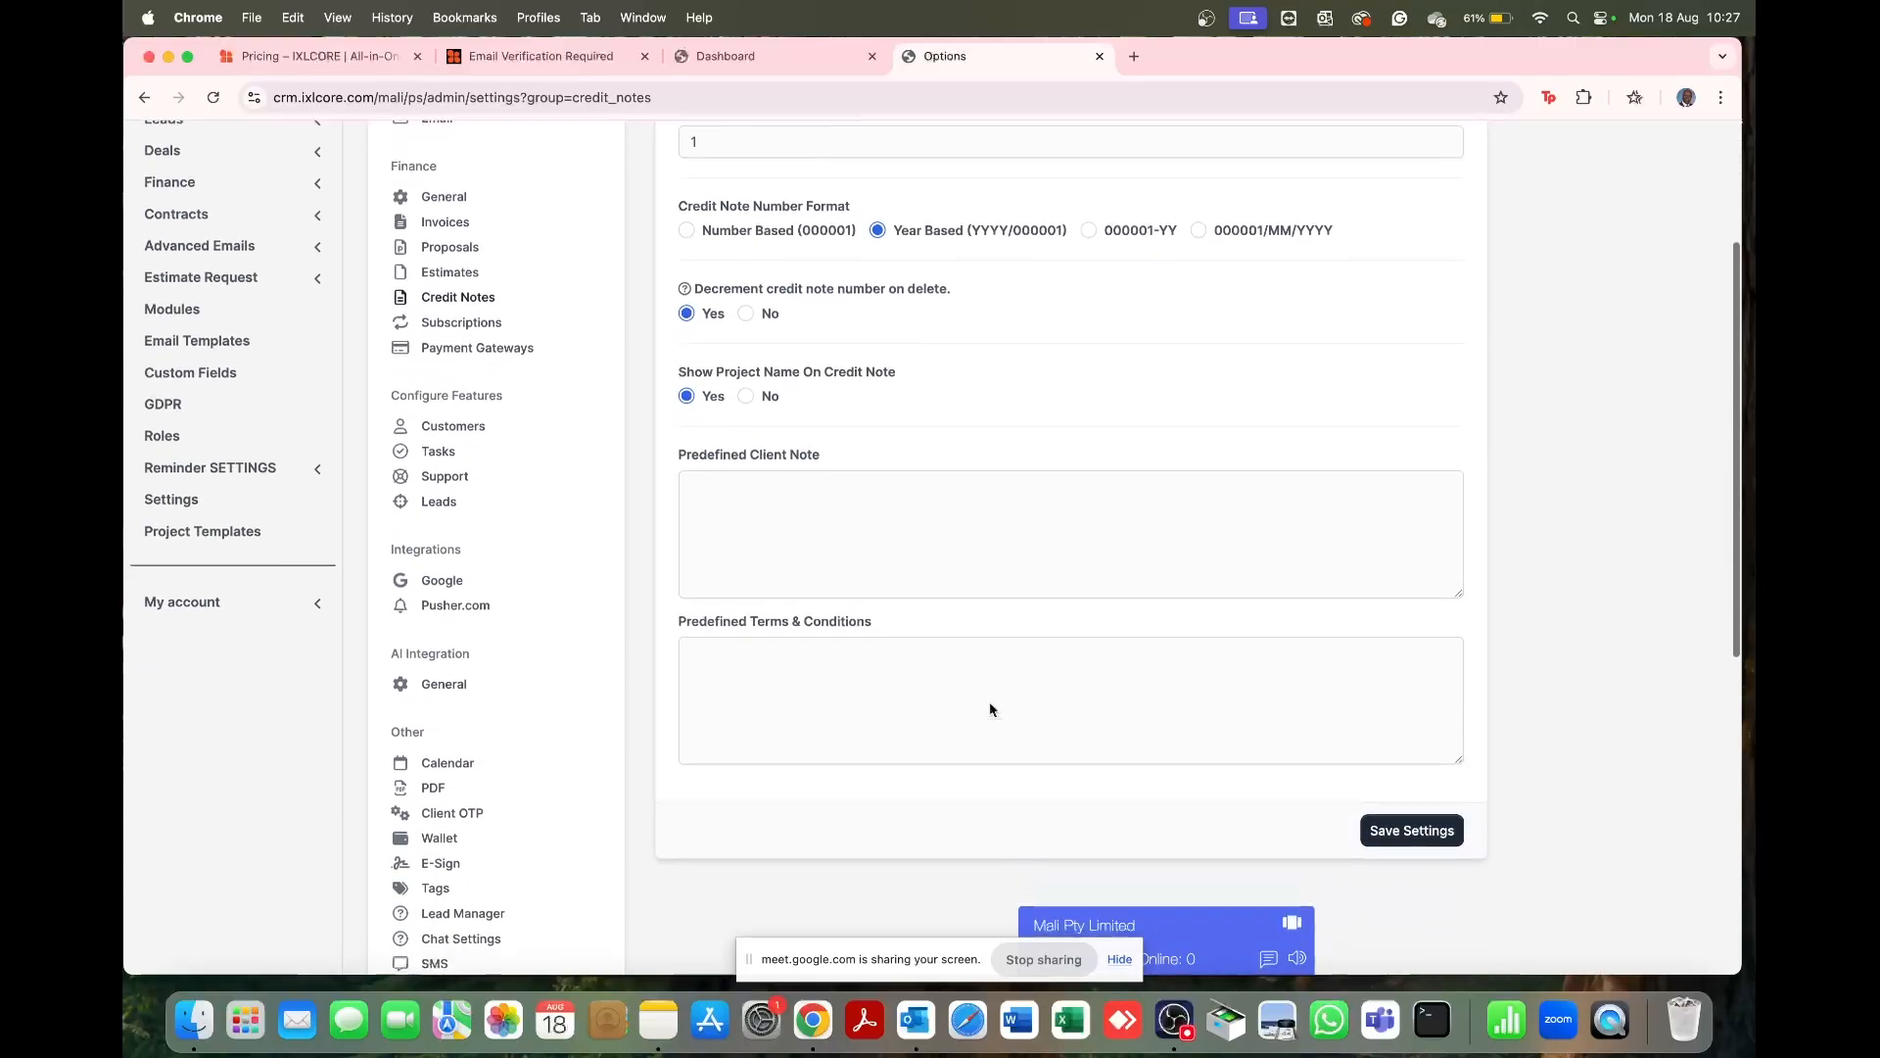
scroll(887, 581, up, 3)
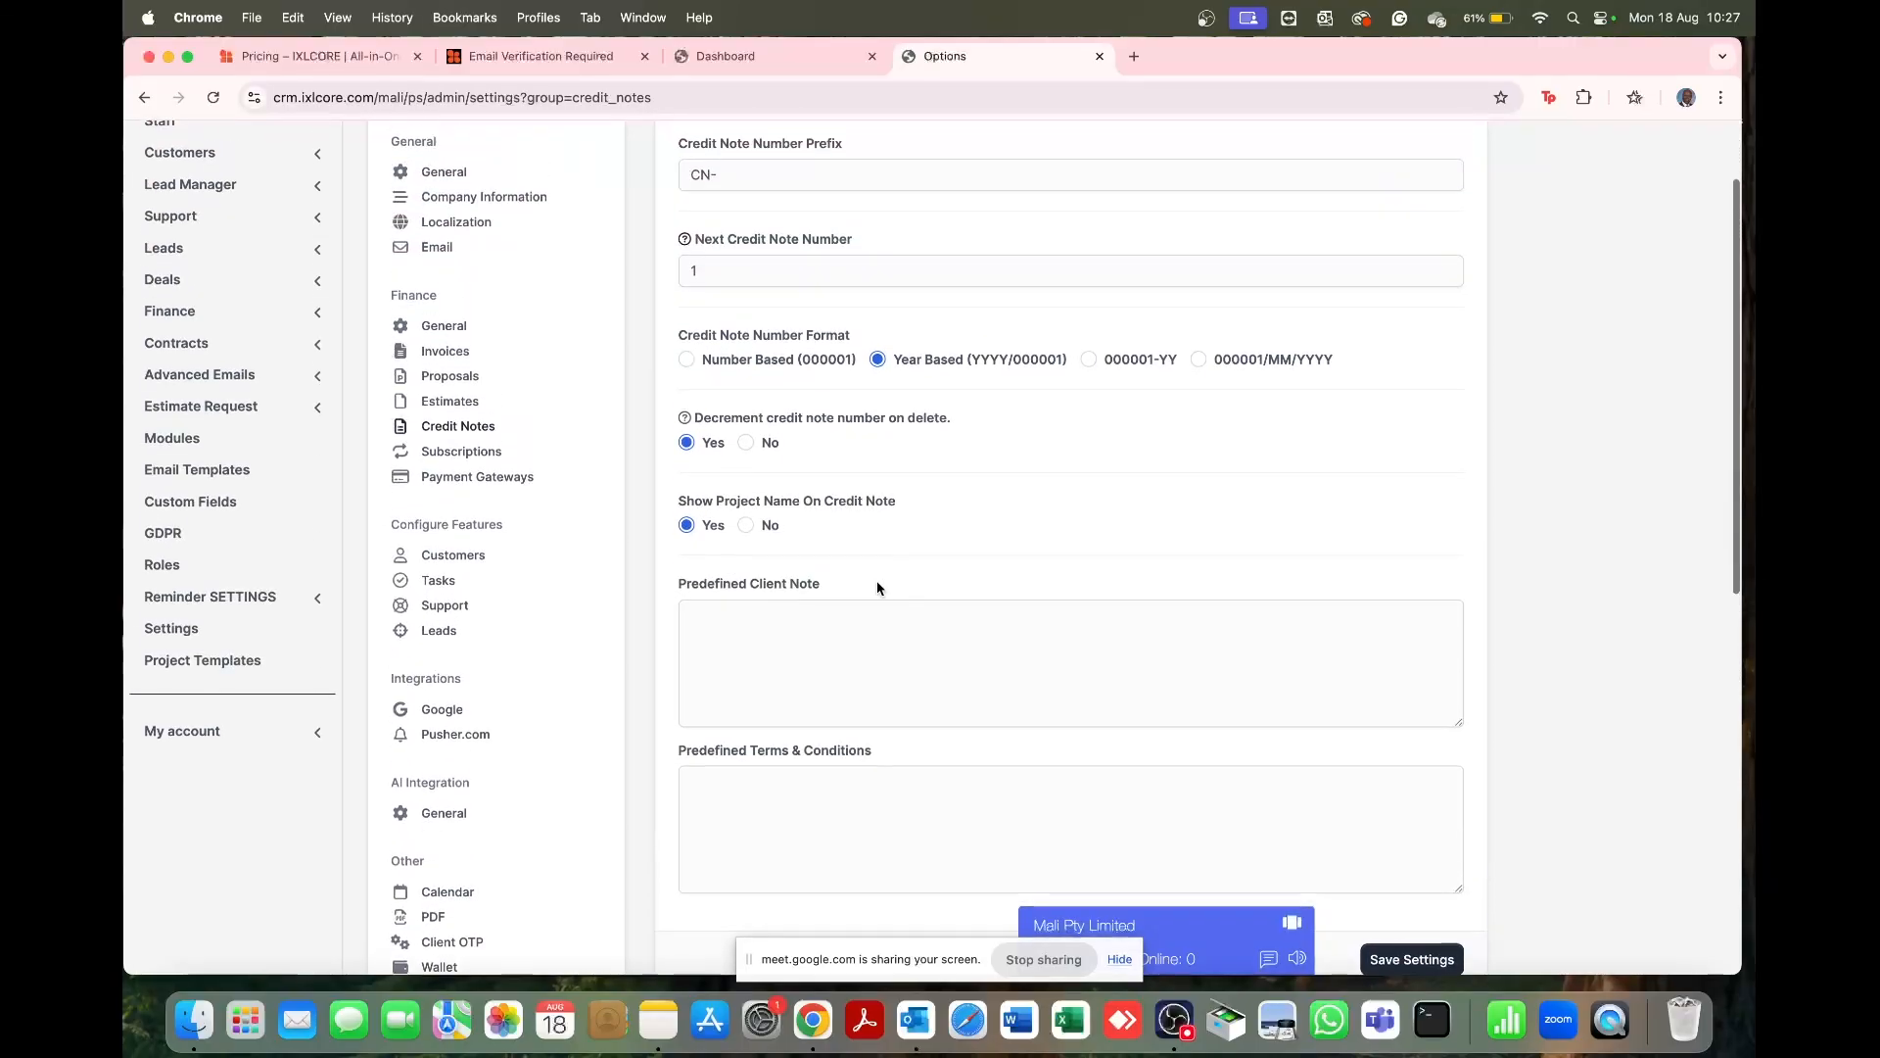
click(453, 452)
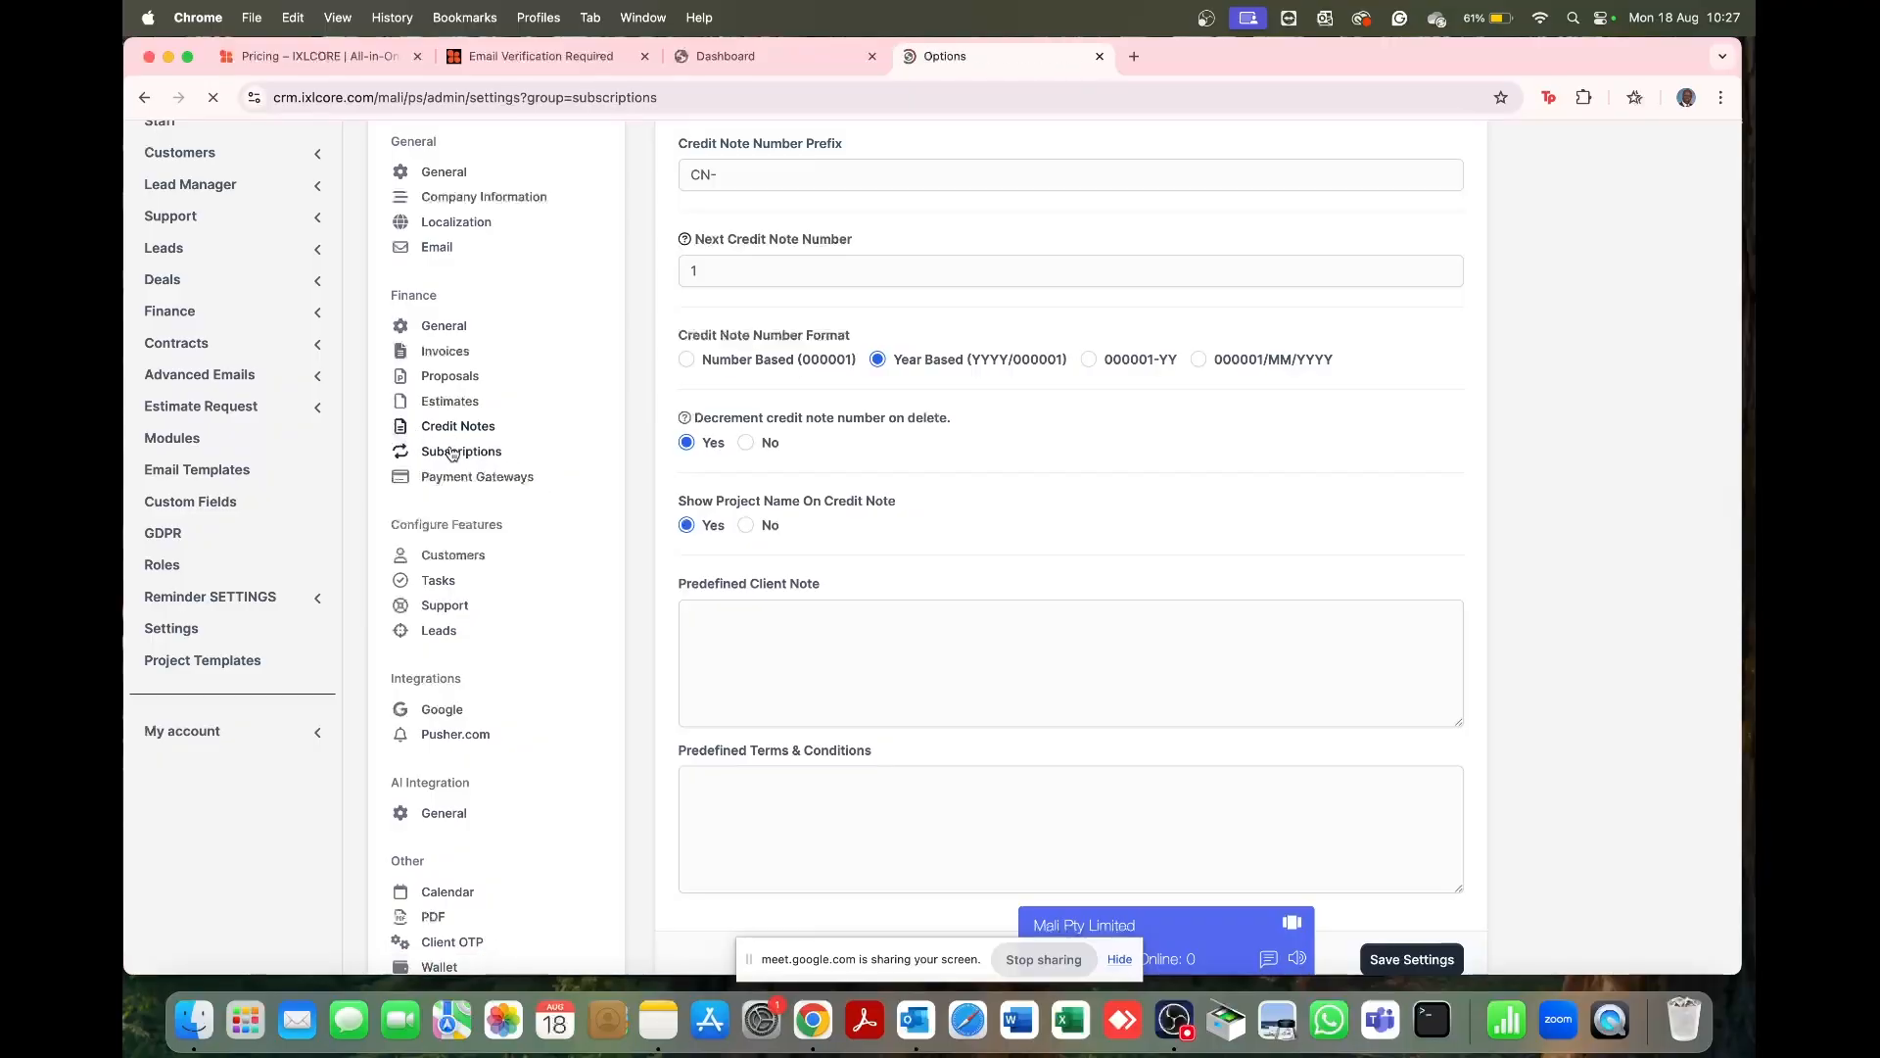
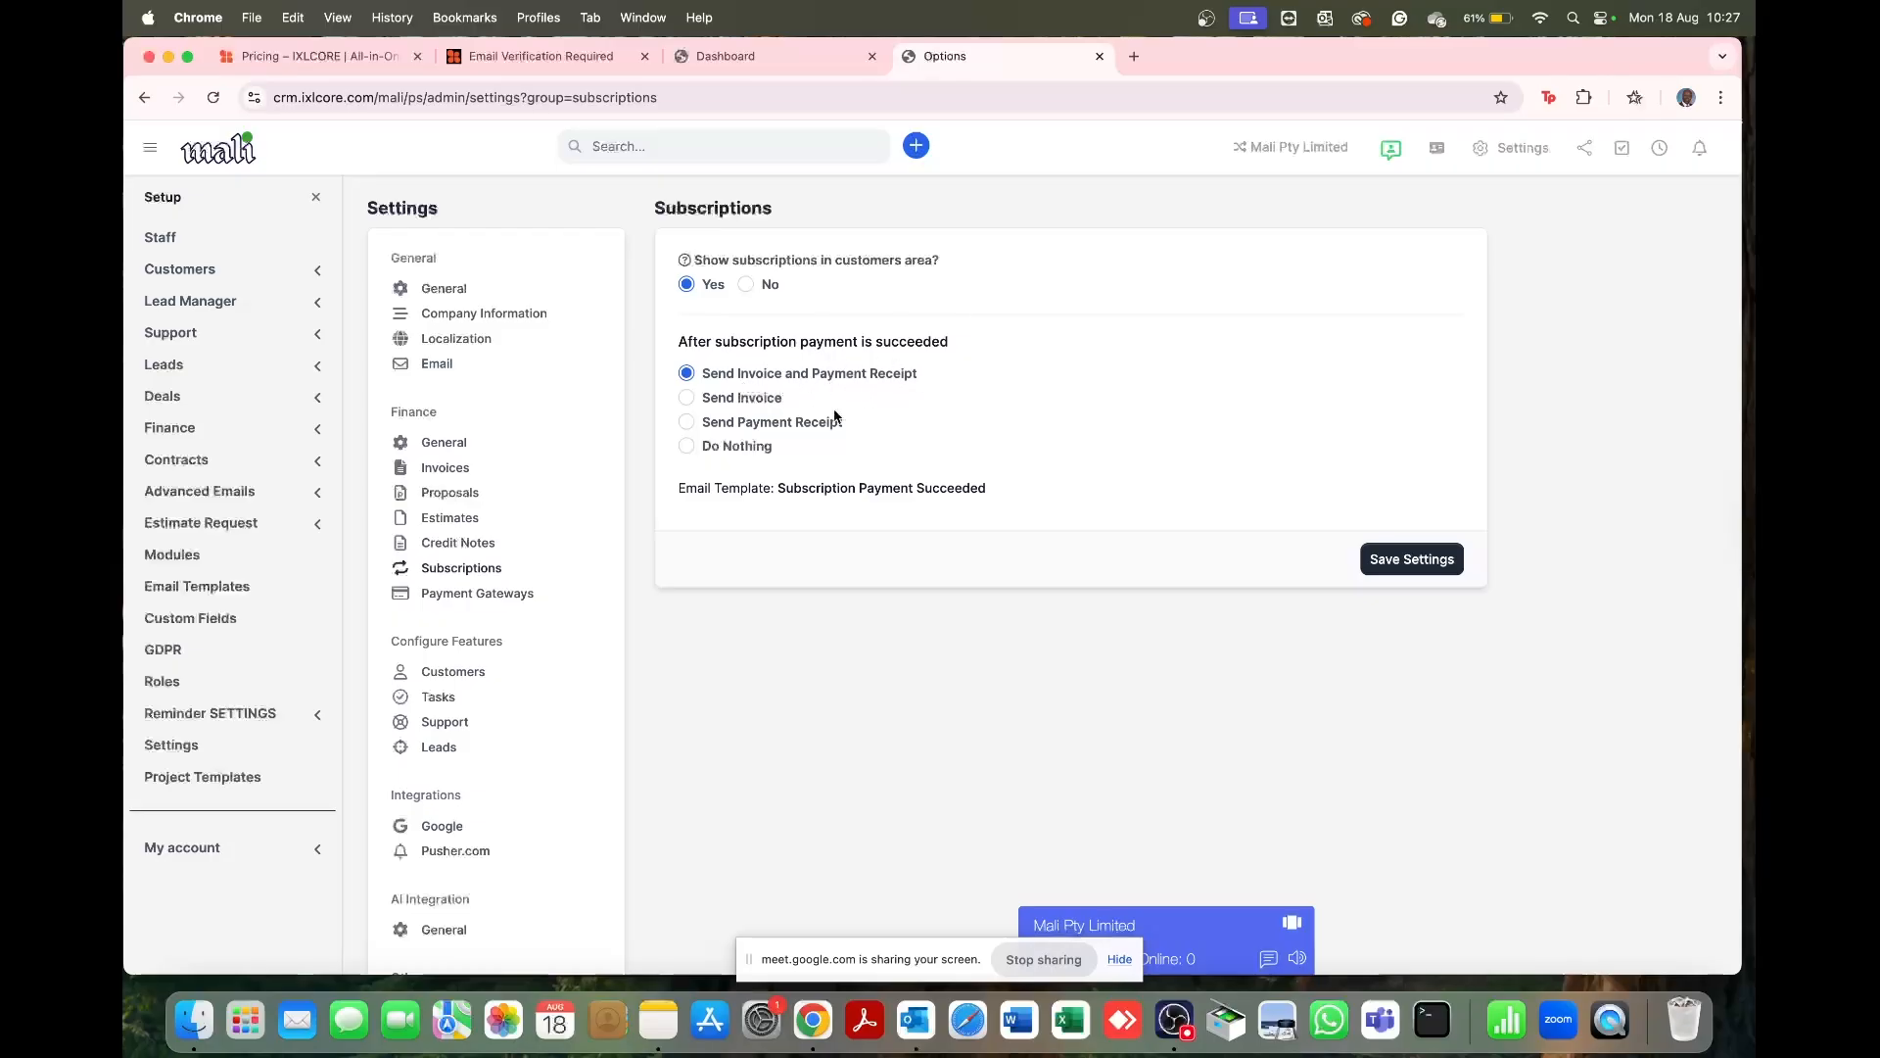
Step: Scroll past the Subscriptions settings and go to Payment Gateways under Finance
scroll(805, 382, down, 1)
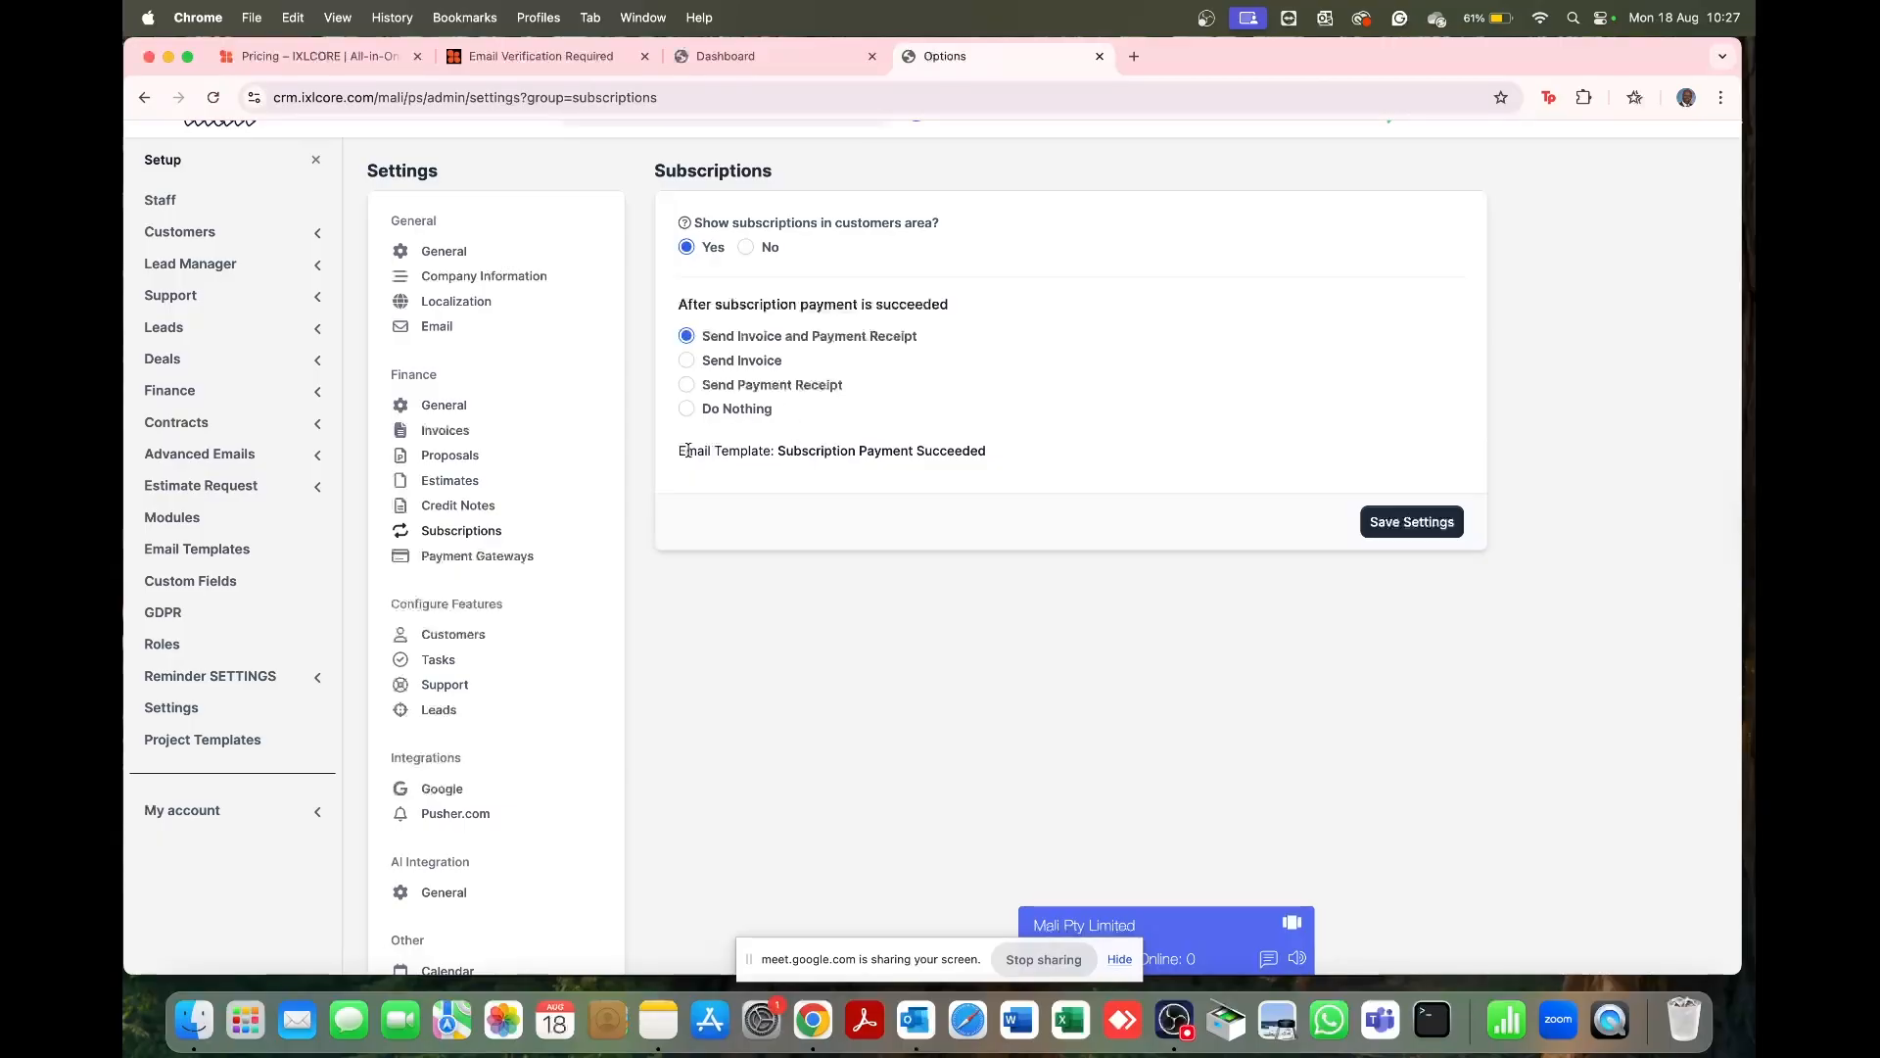
scroll(722, 534, down, 1)
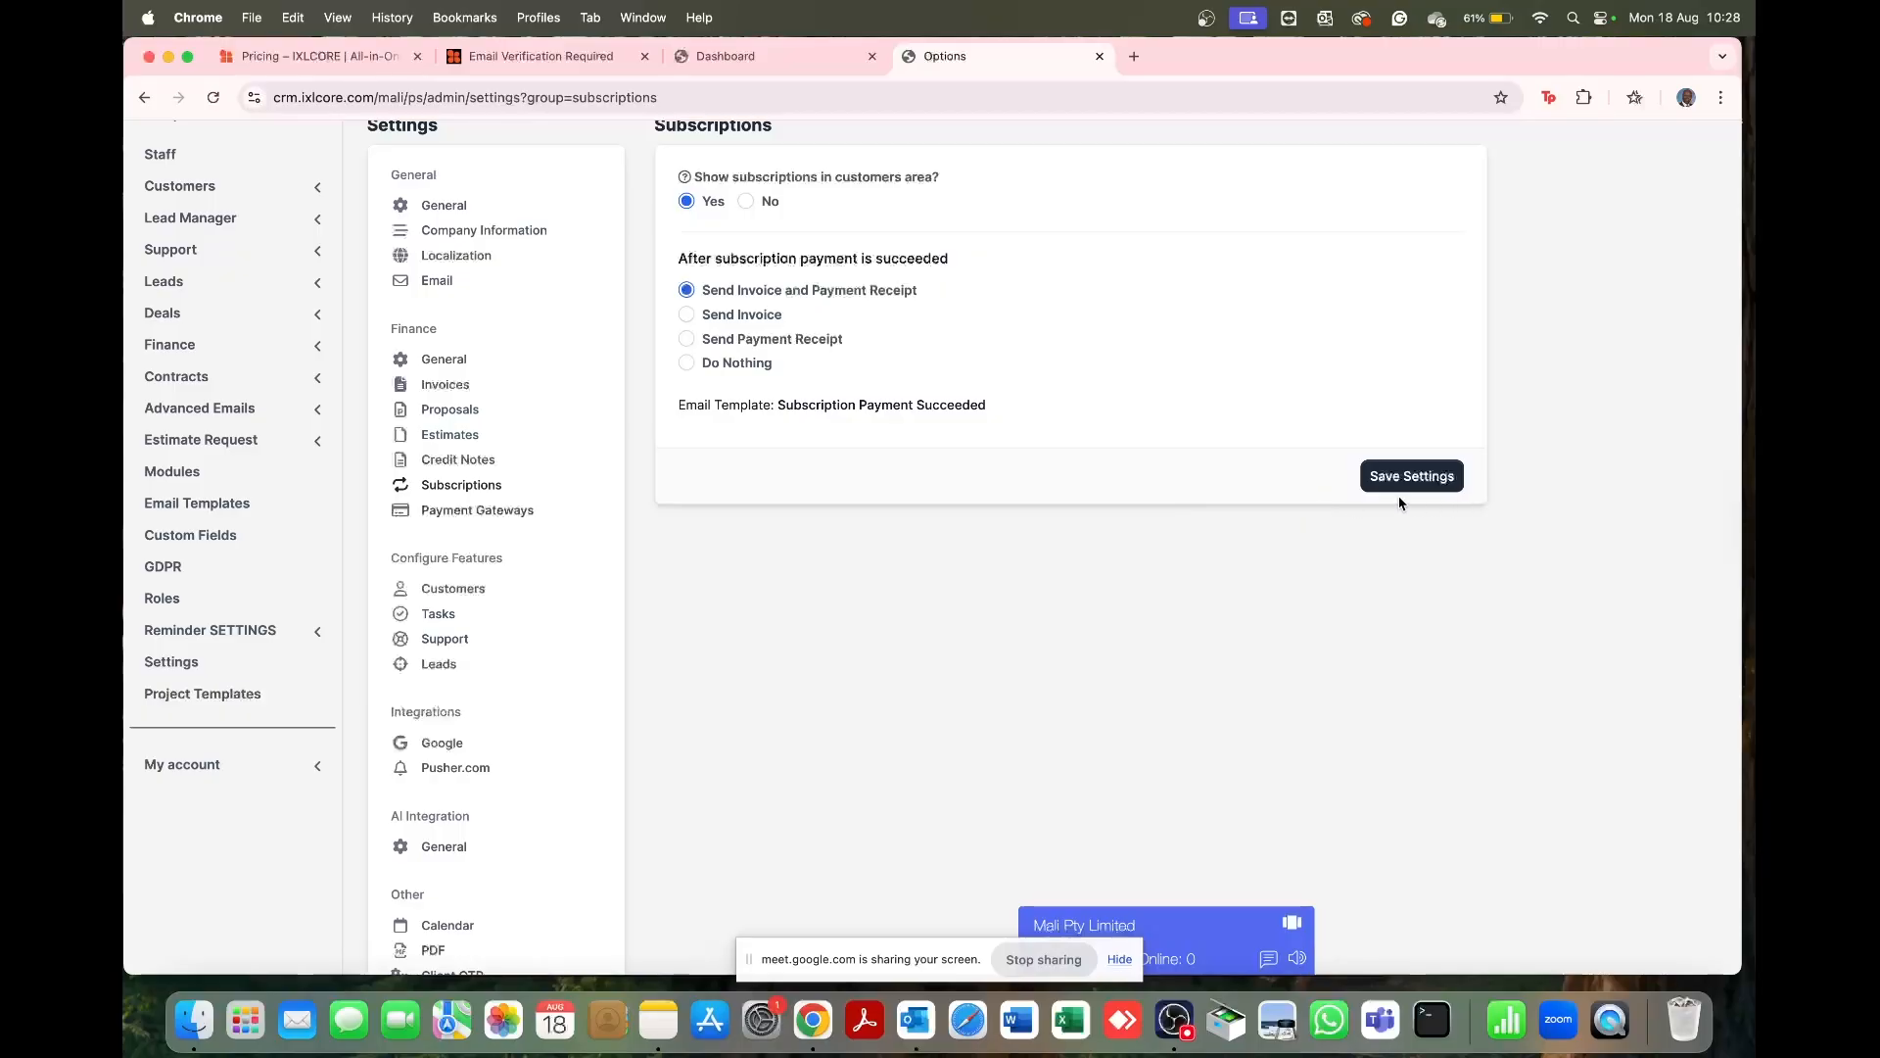
click(508, 518)
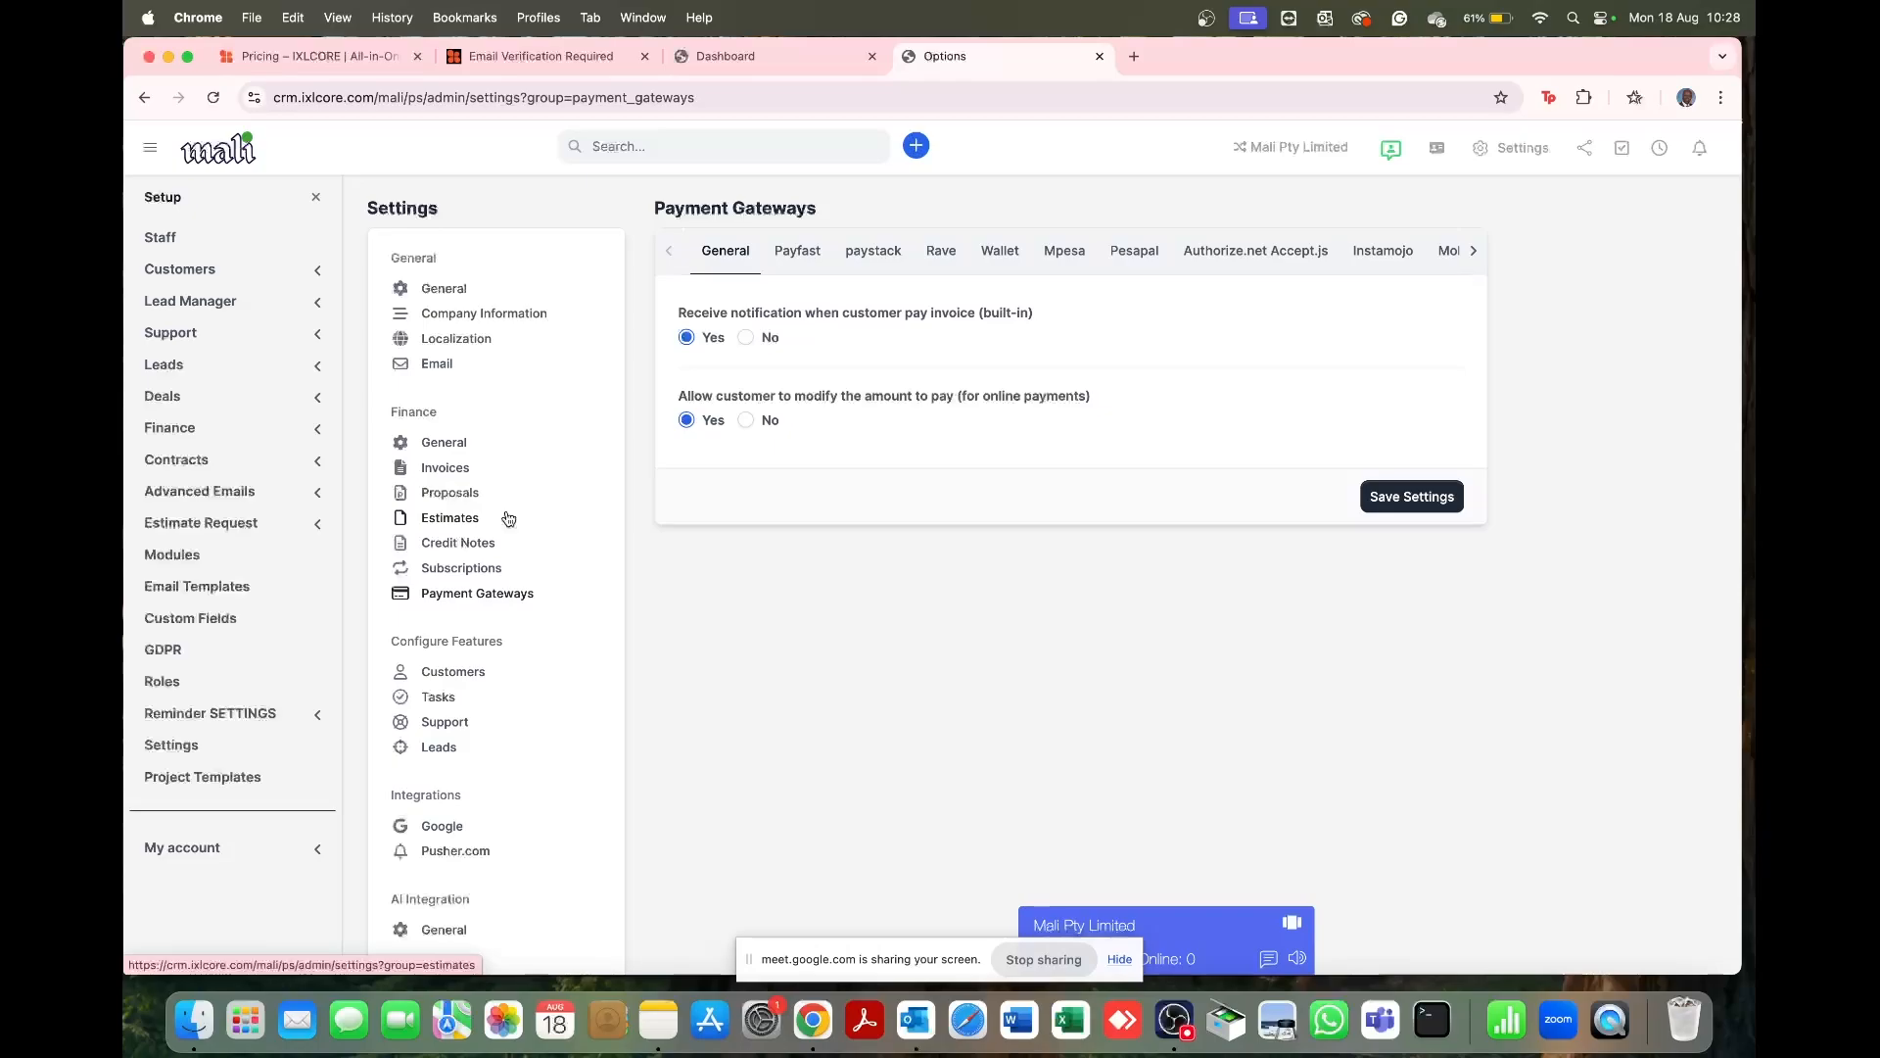
Step: Review the Payfast, paystack, Rave, Mpesa and Pesapal gateway tabs, ending back on Payfast
click(798, 253)
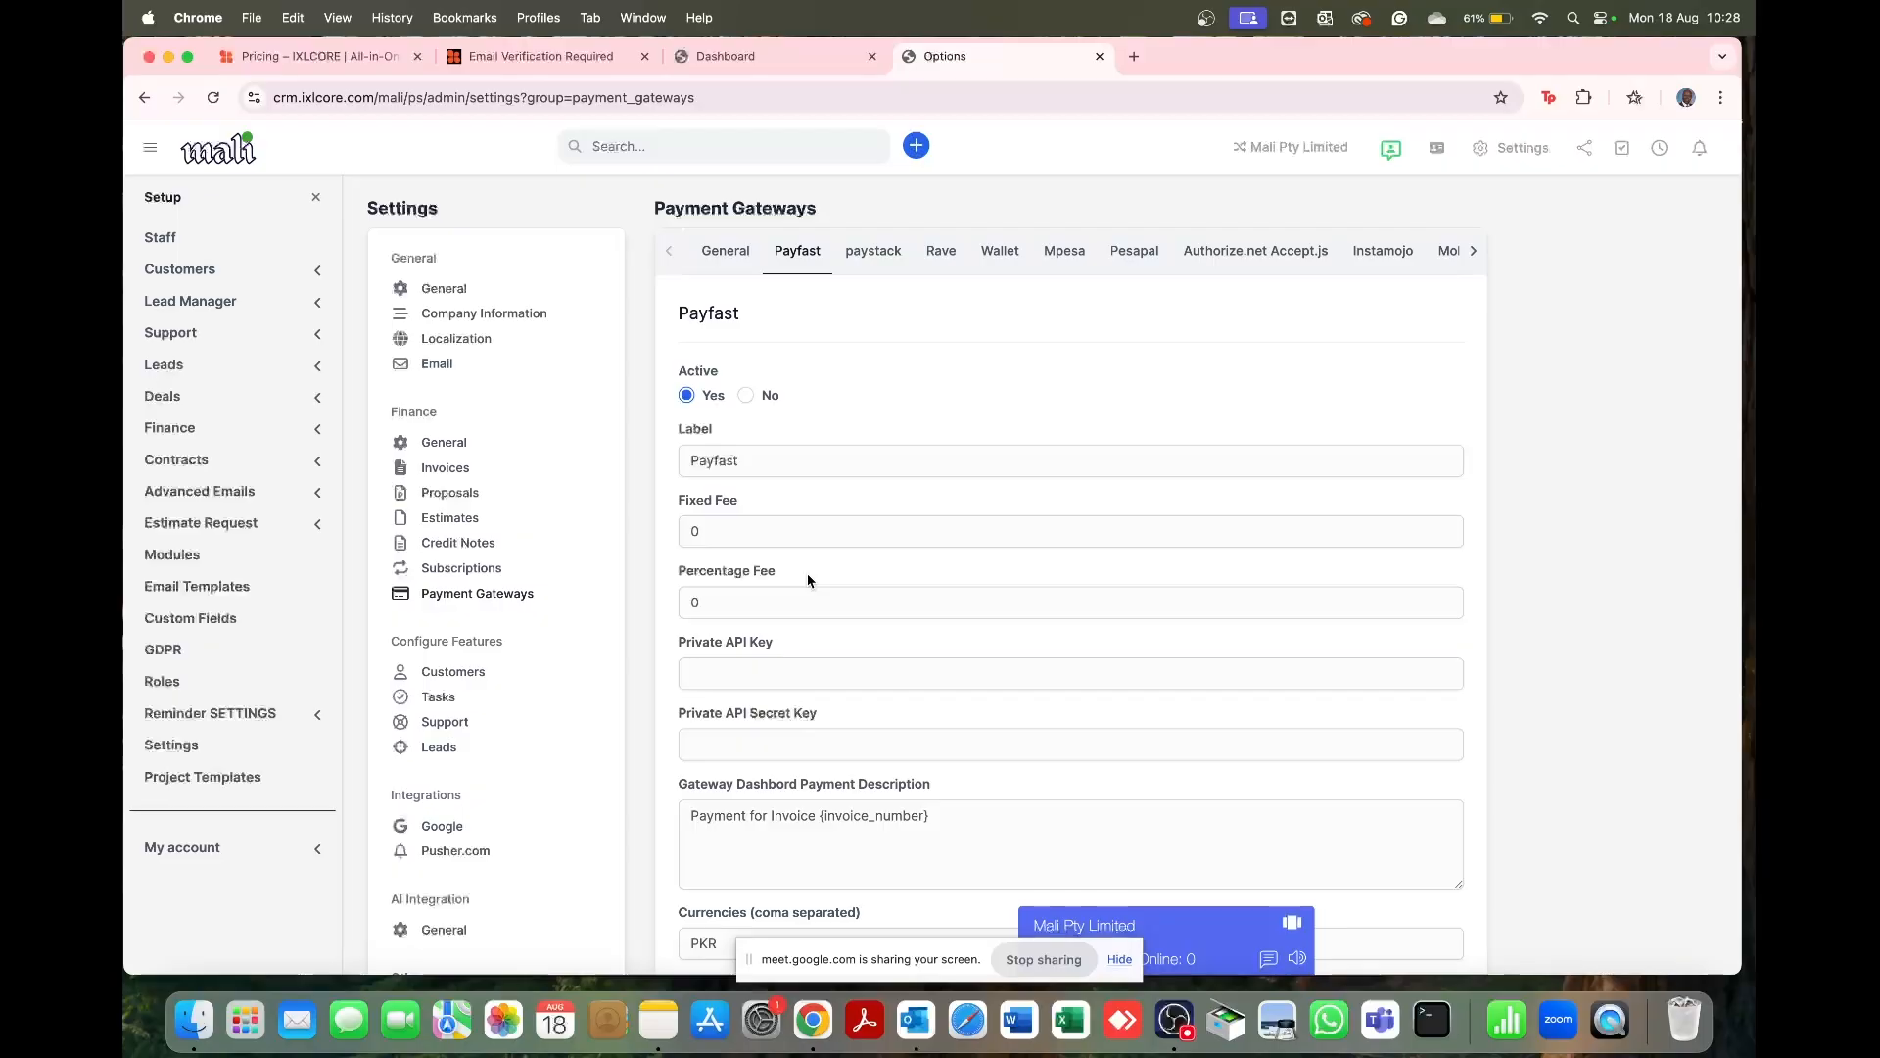
click(886, 263)
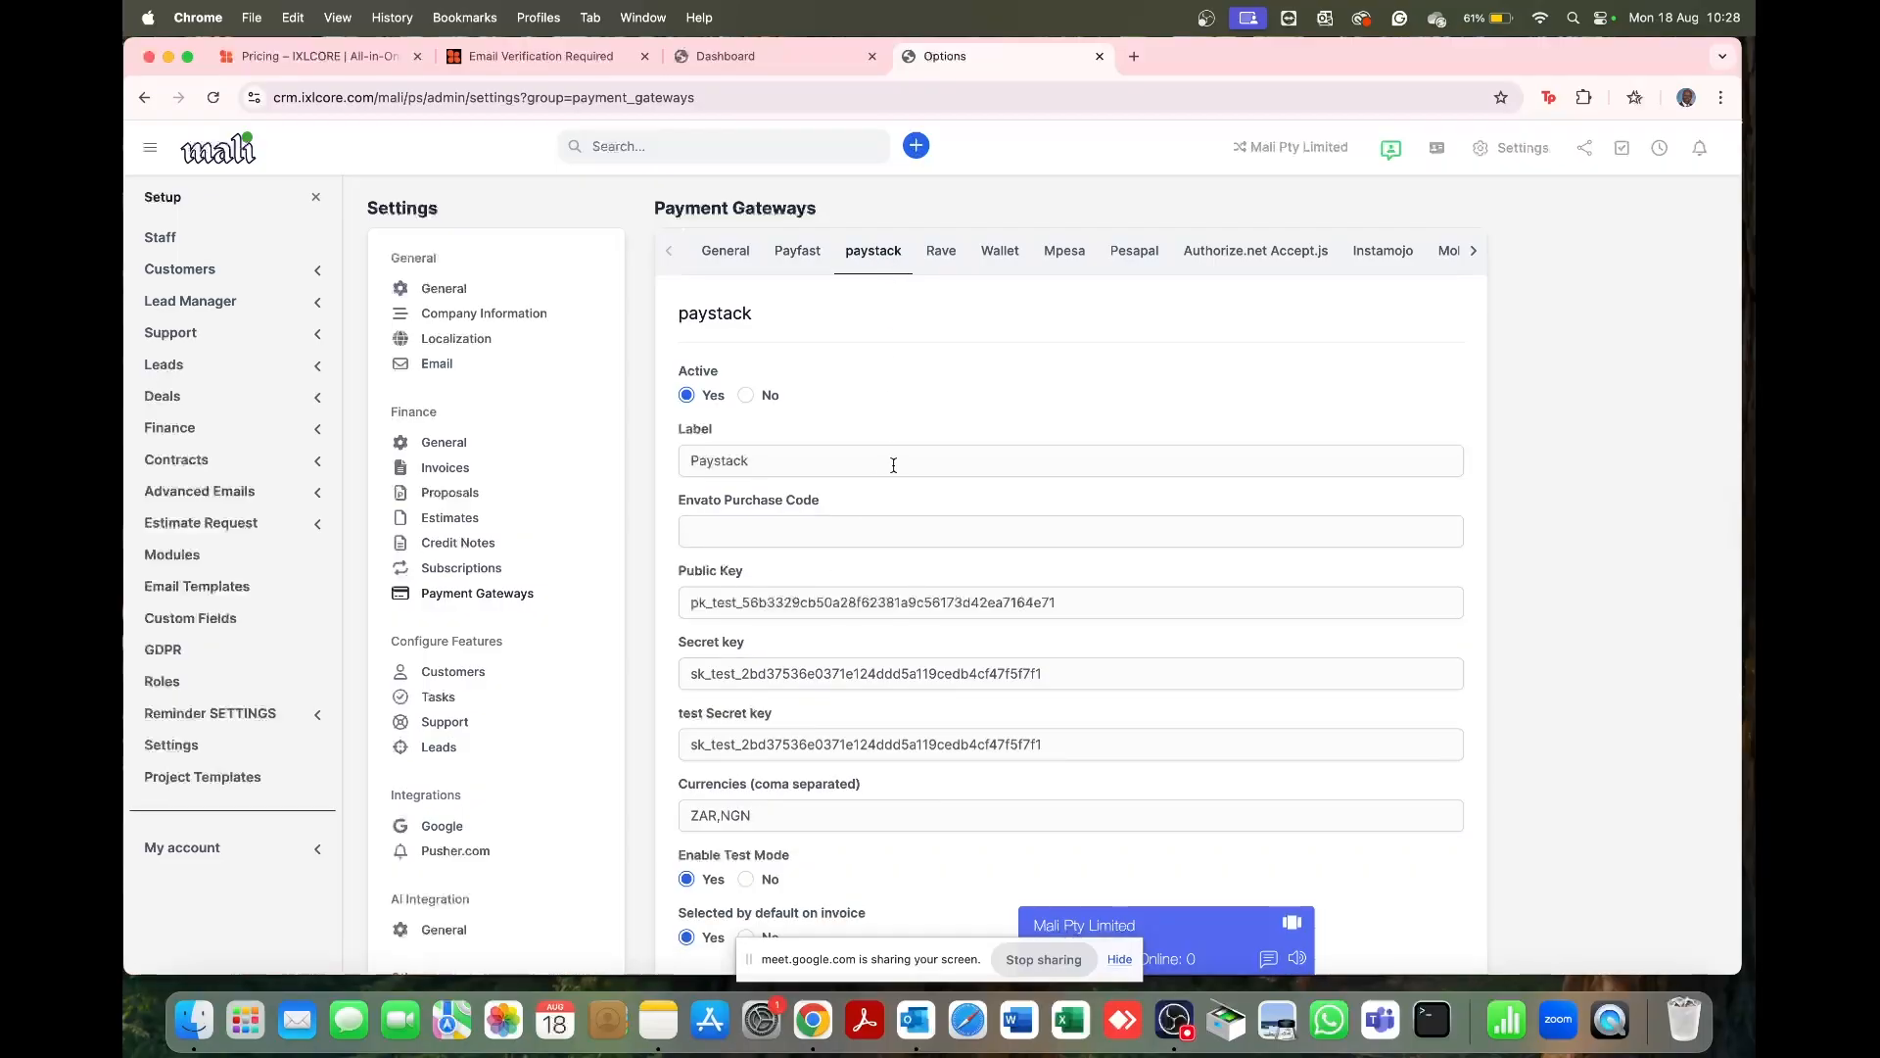
click(946, 252)
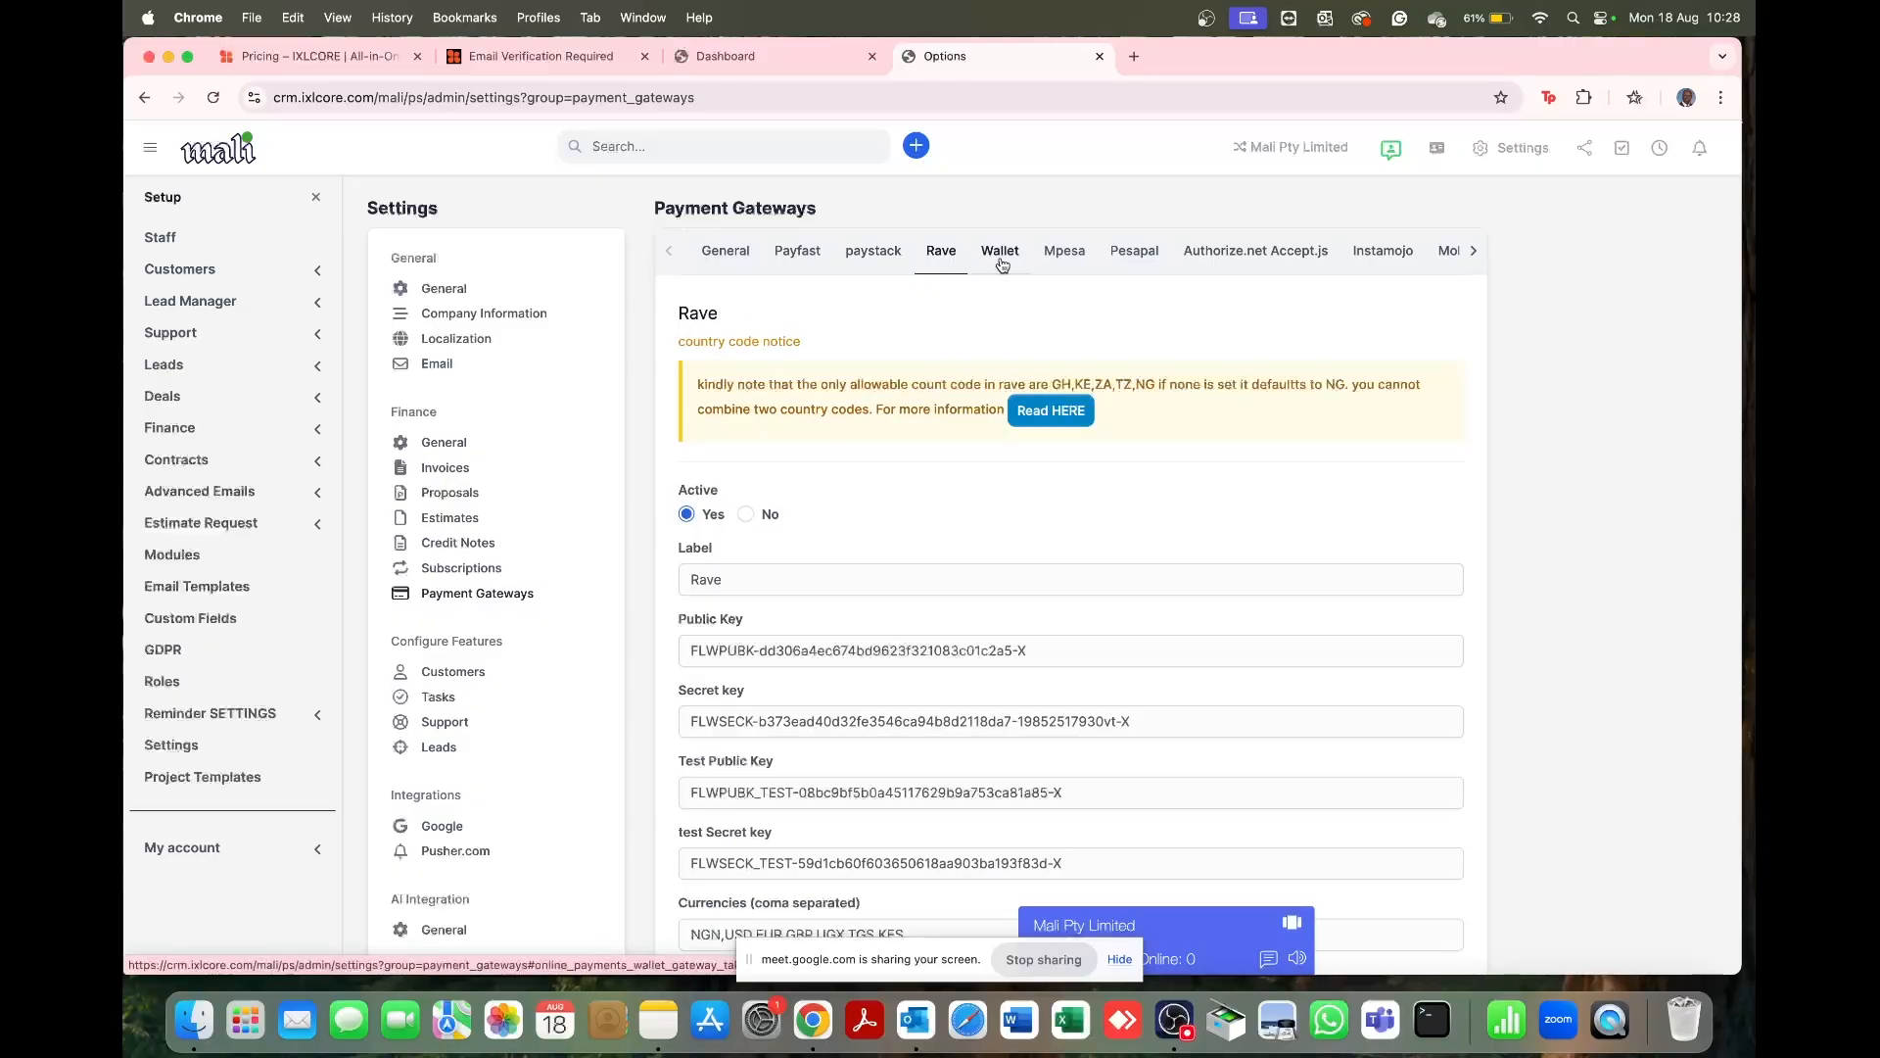
click(1061, 256)
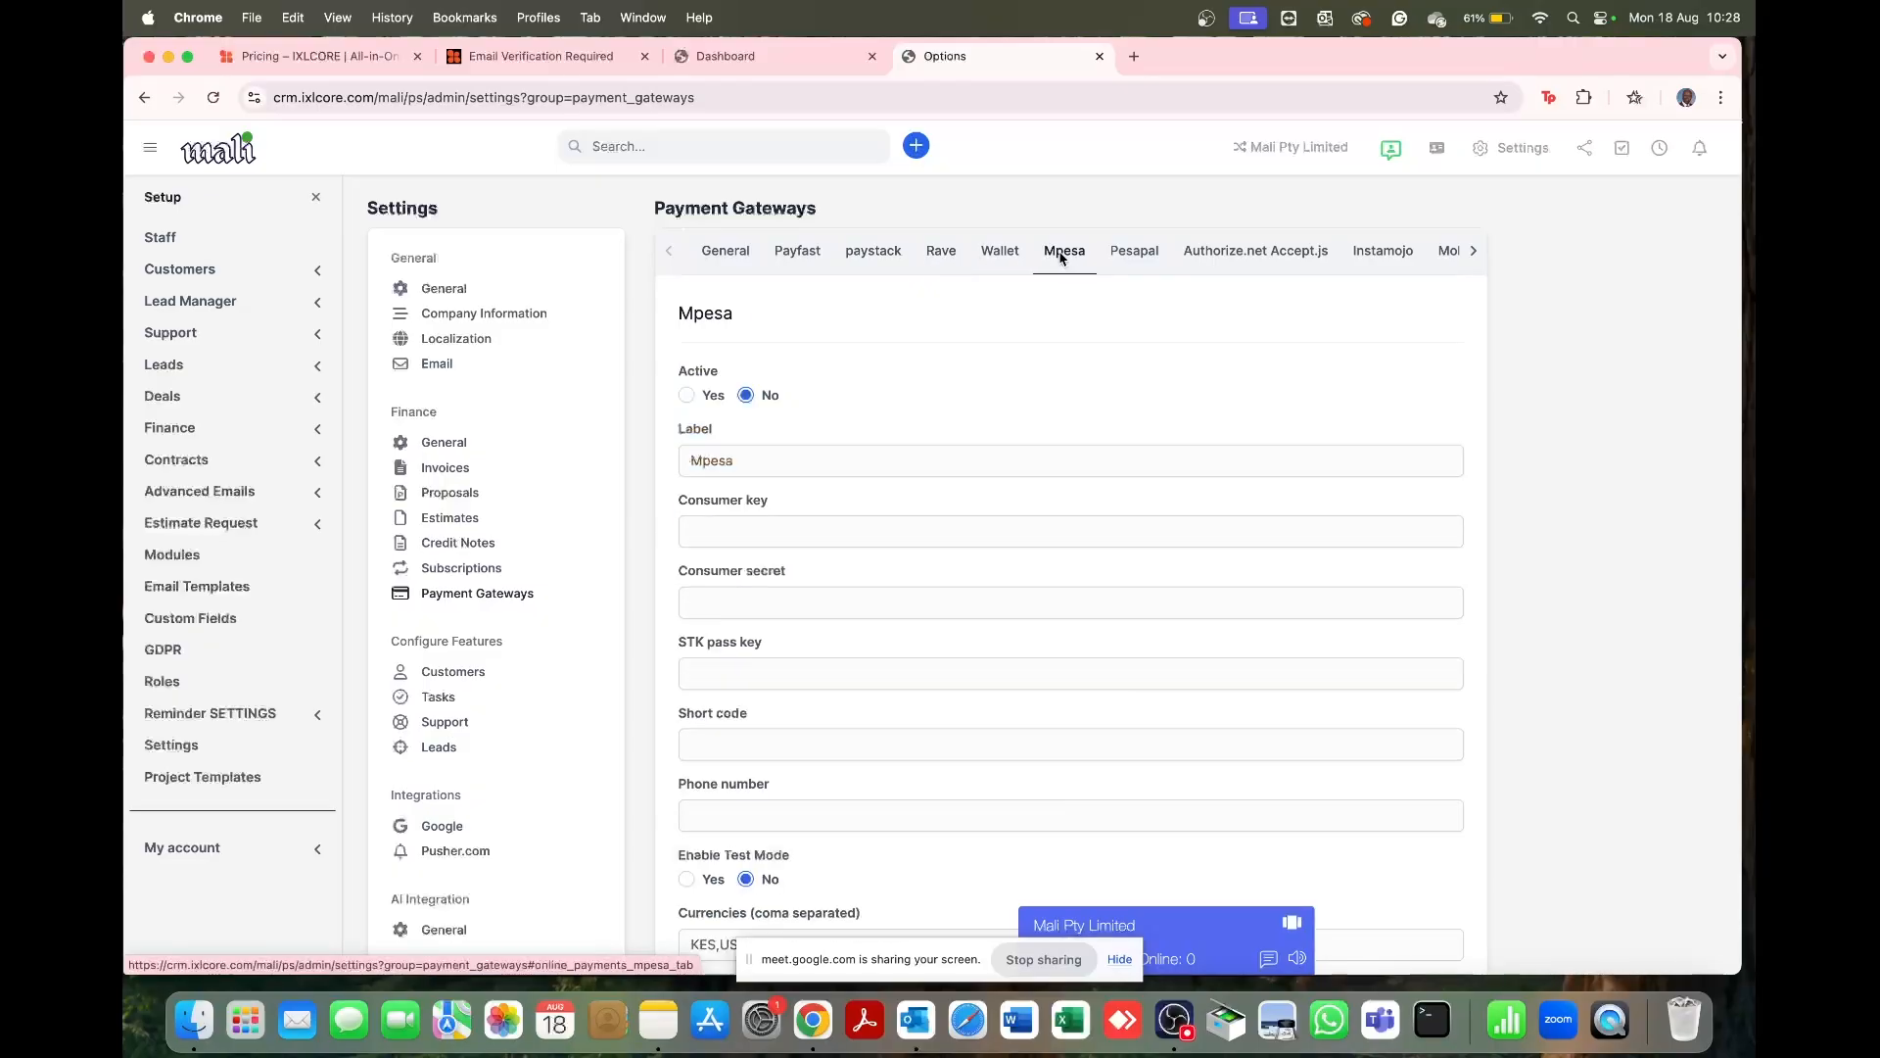
click(1135, 259)
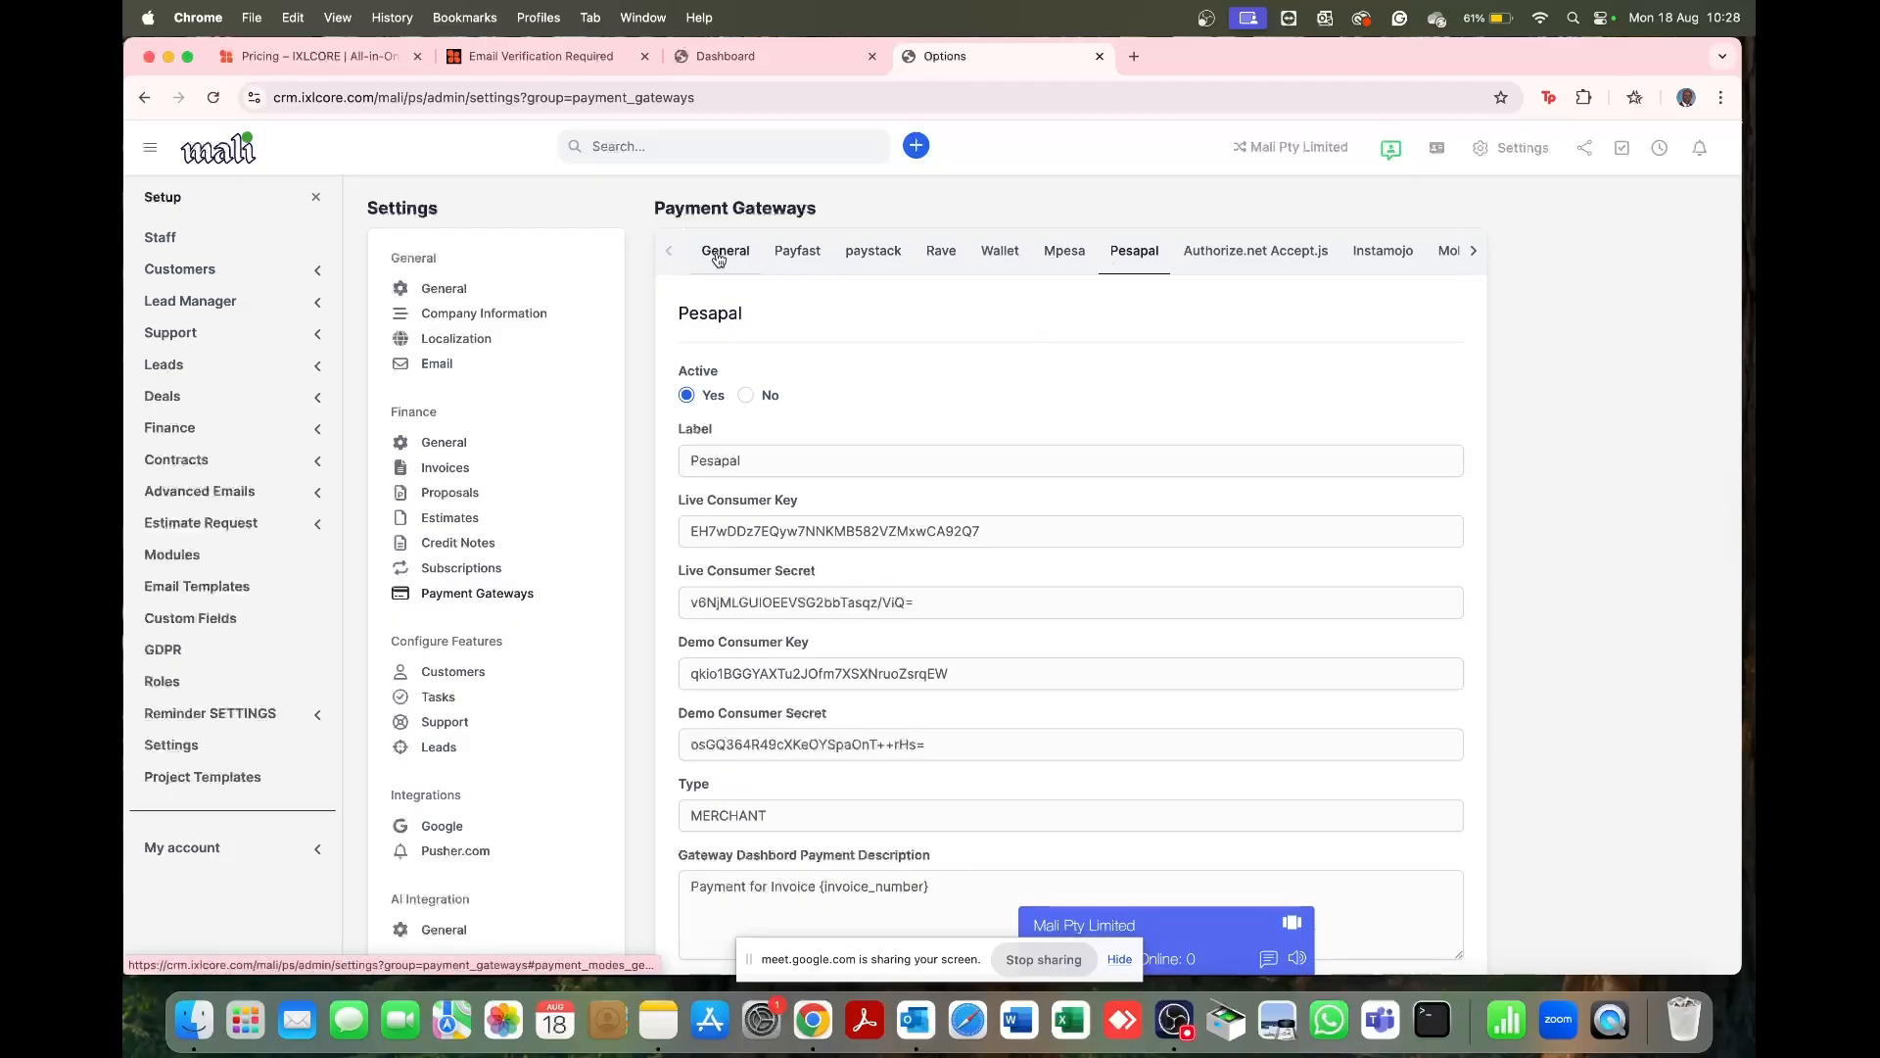
click(810, 260)
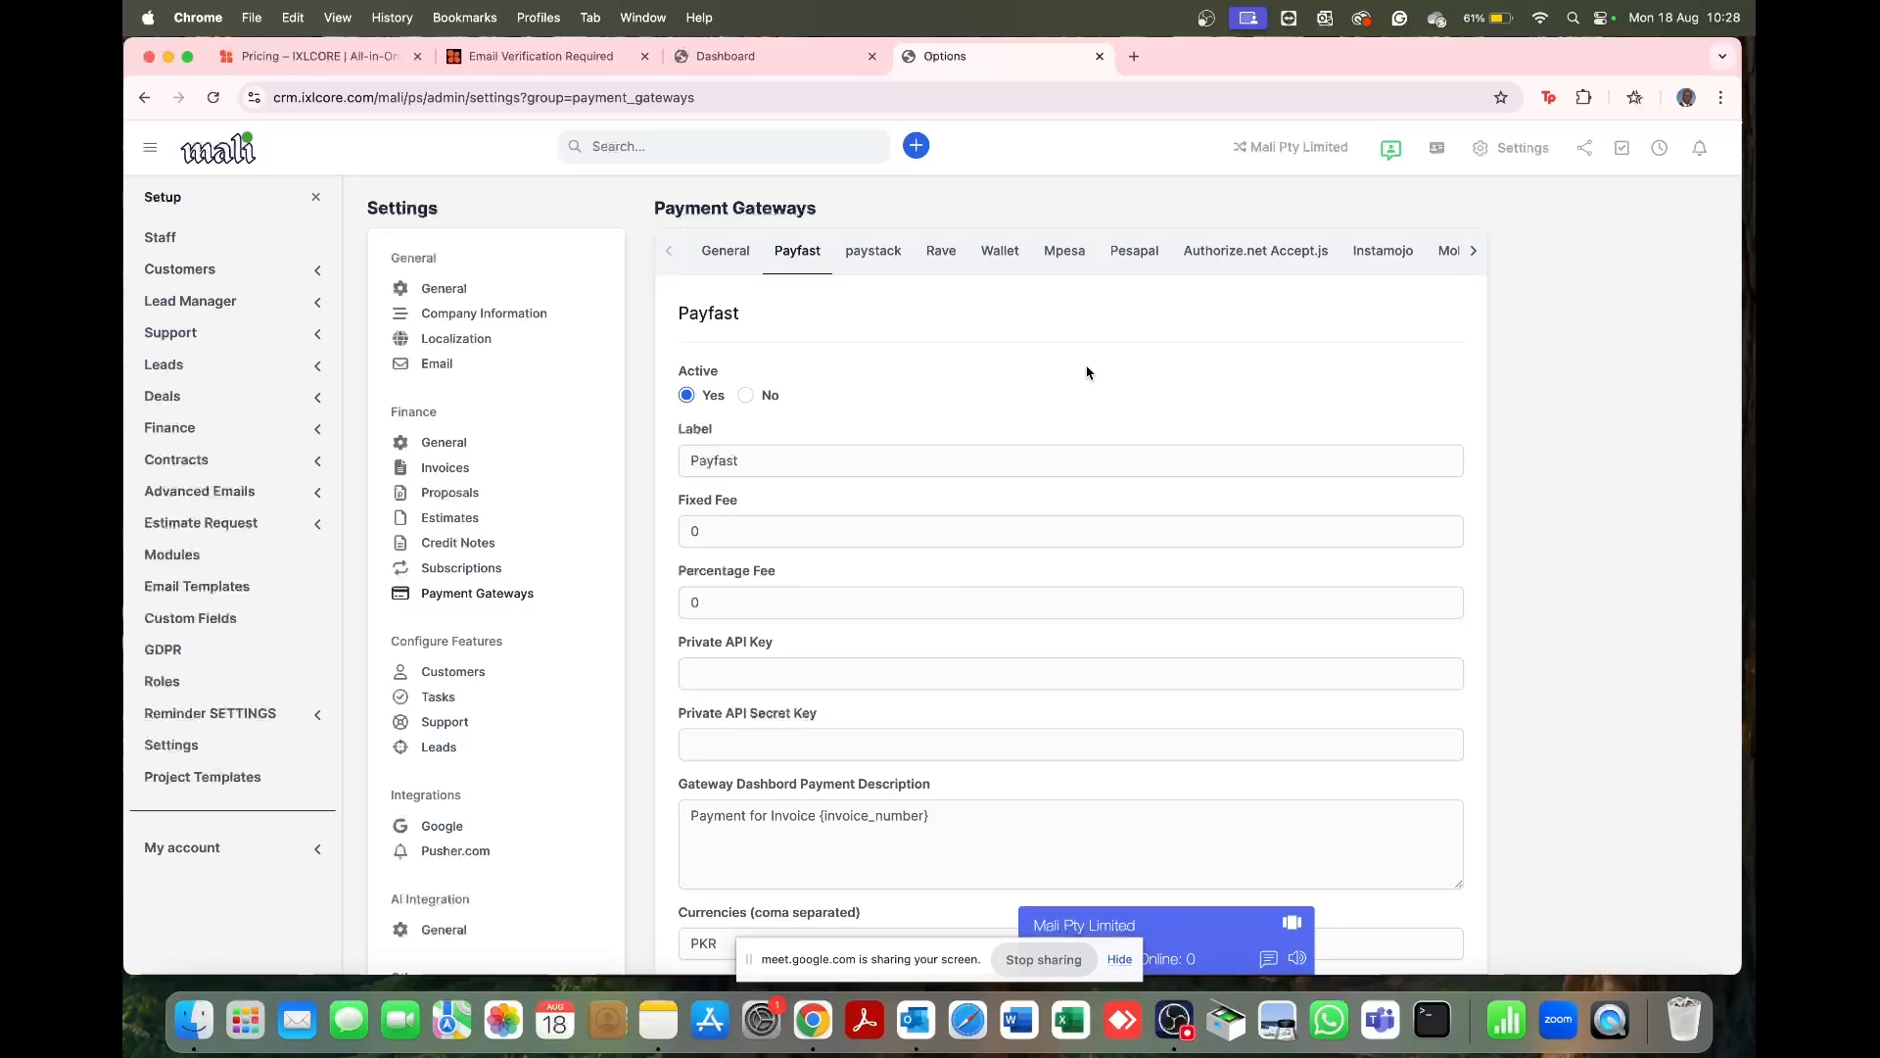
Step: Check the paystack gateway settings, including its Public Key field
scroll(1086, 372, down, 5)
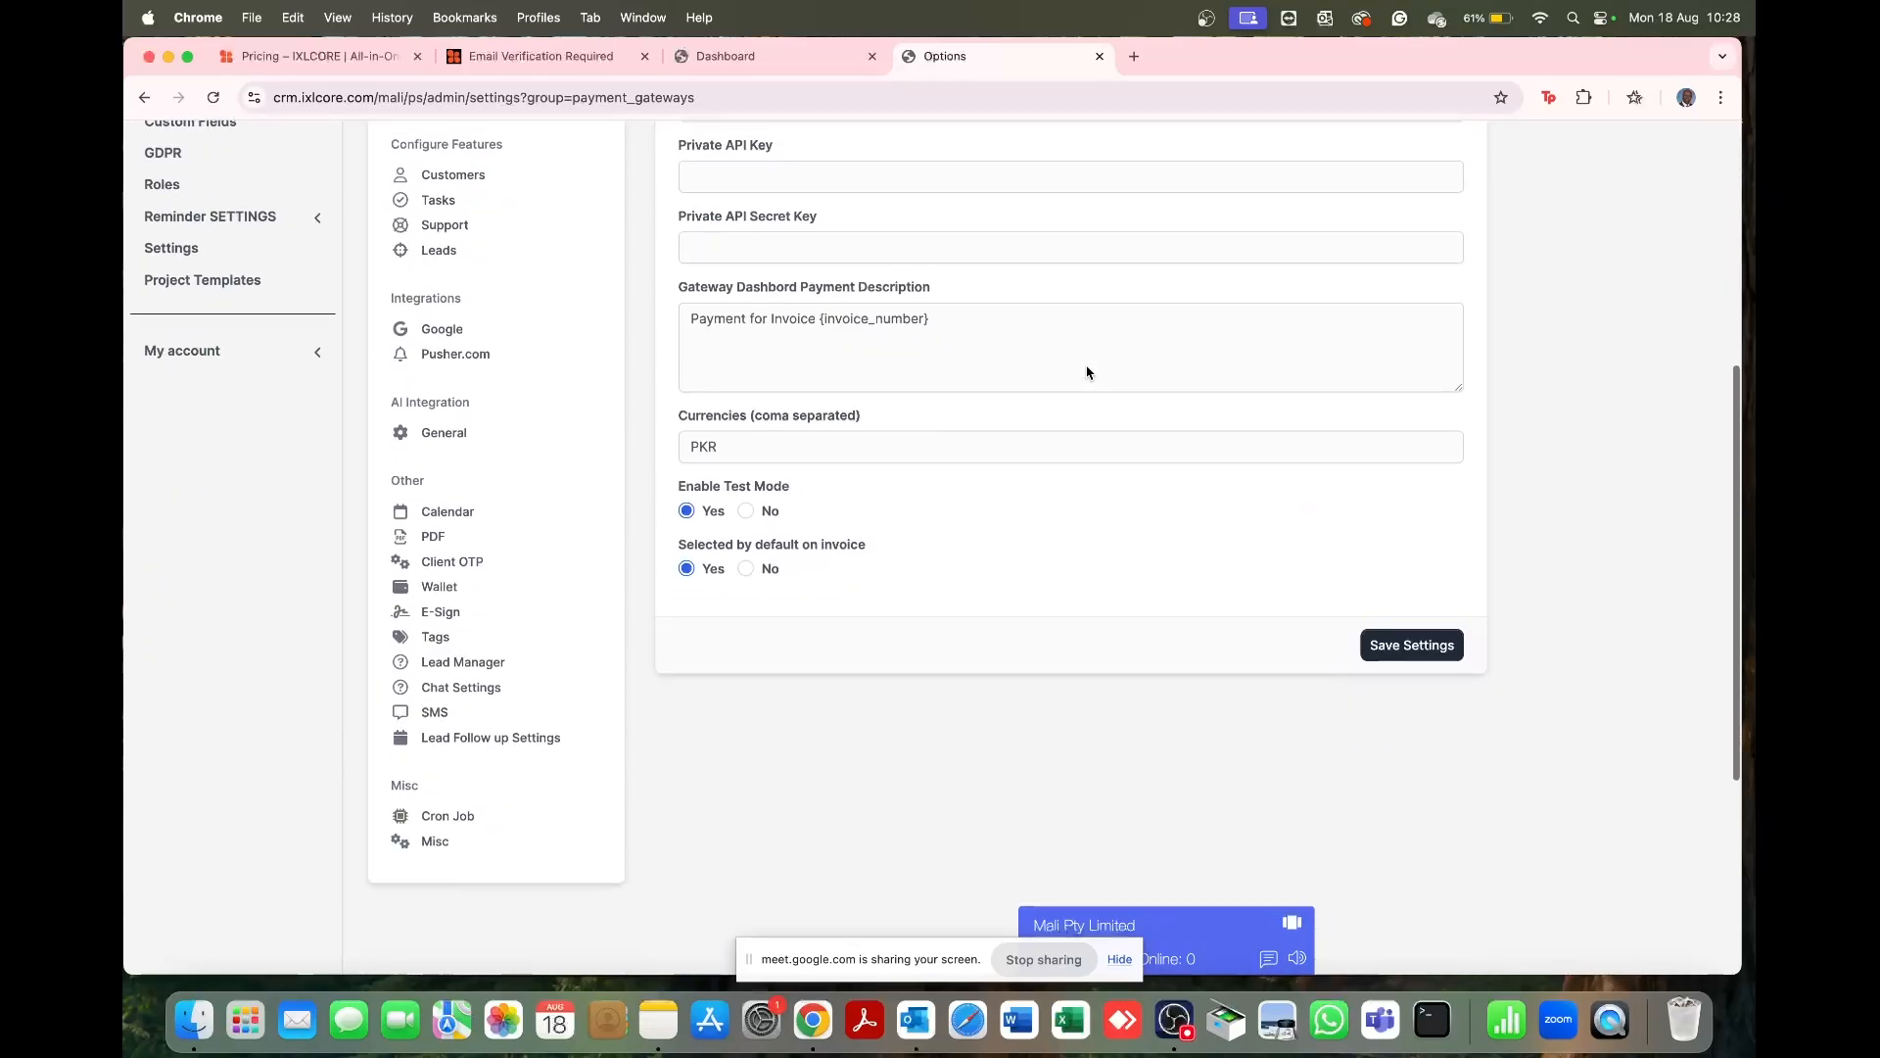
scroll(1086, 370, up, 5)
scroll(1086, 365, down, 1)
click(874, 258)
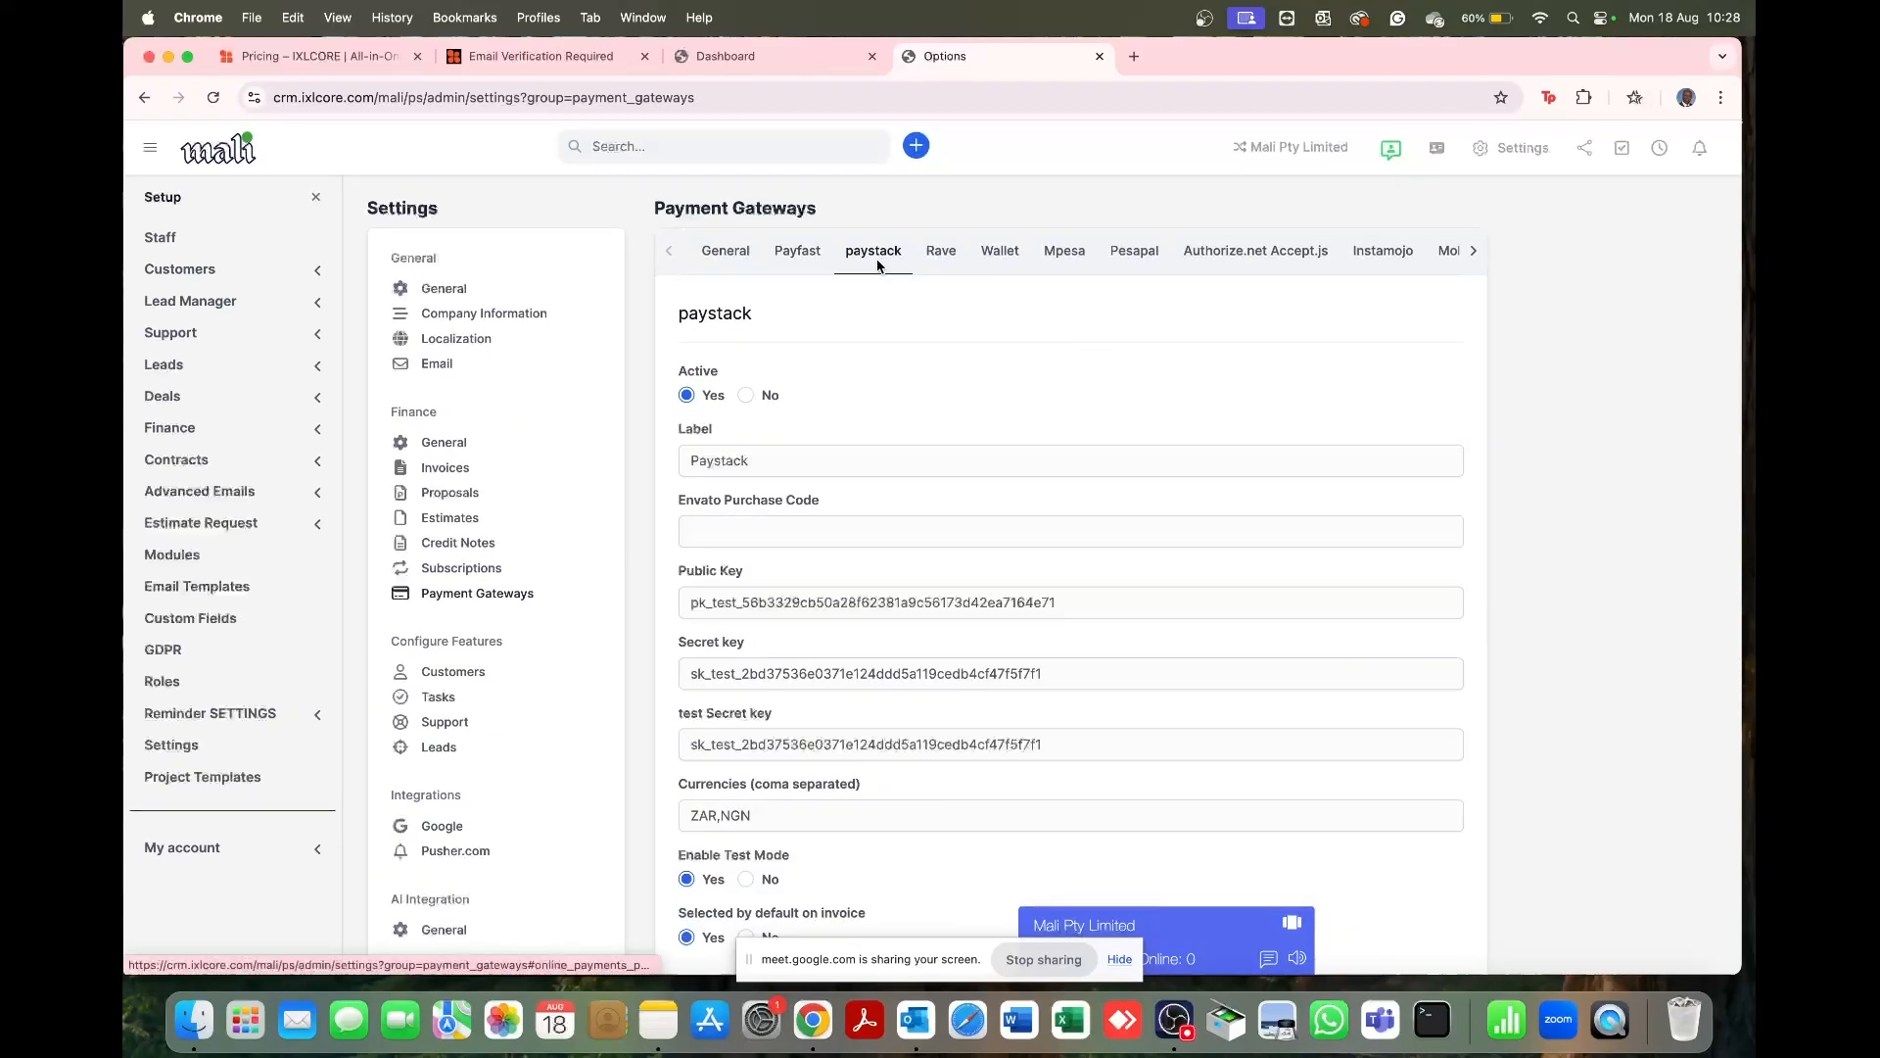
scroll(907, 451, down, 3)
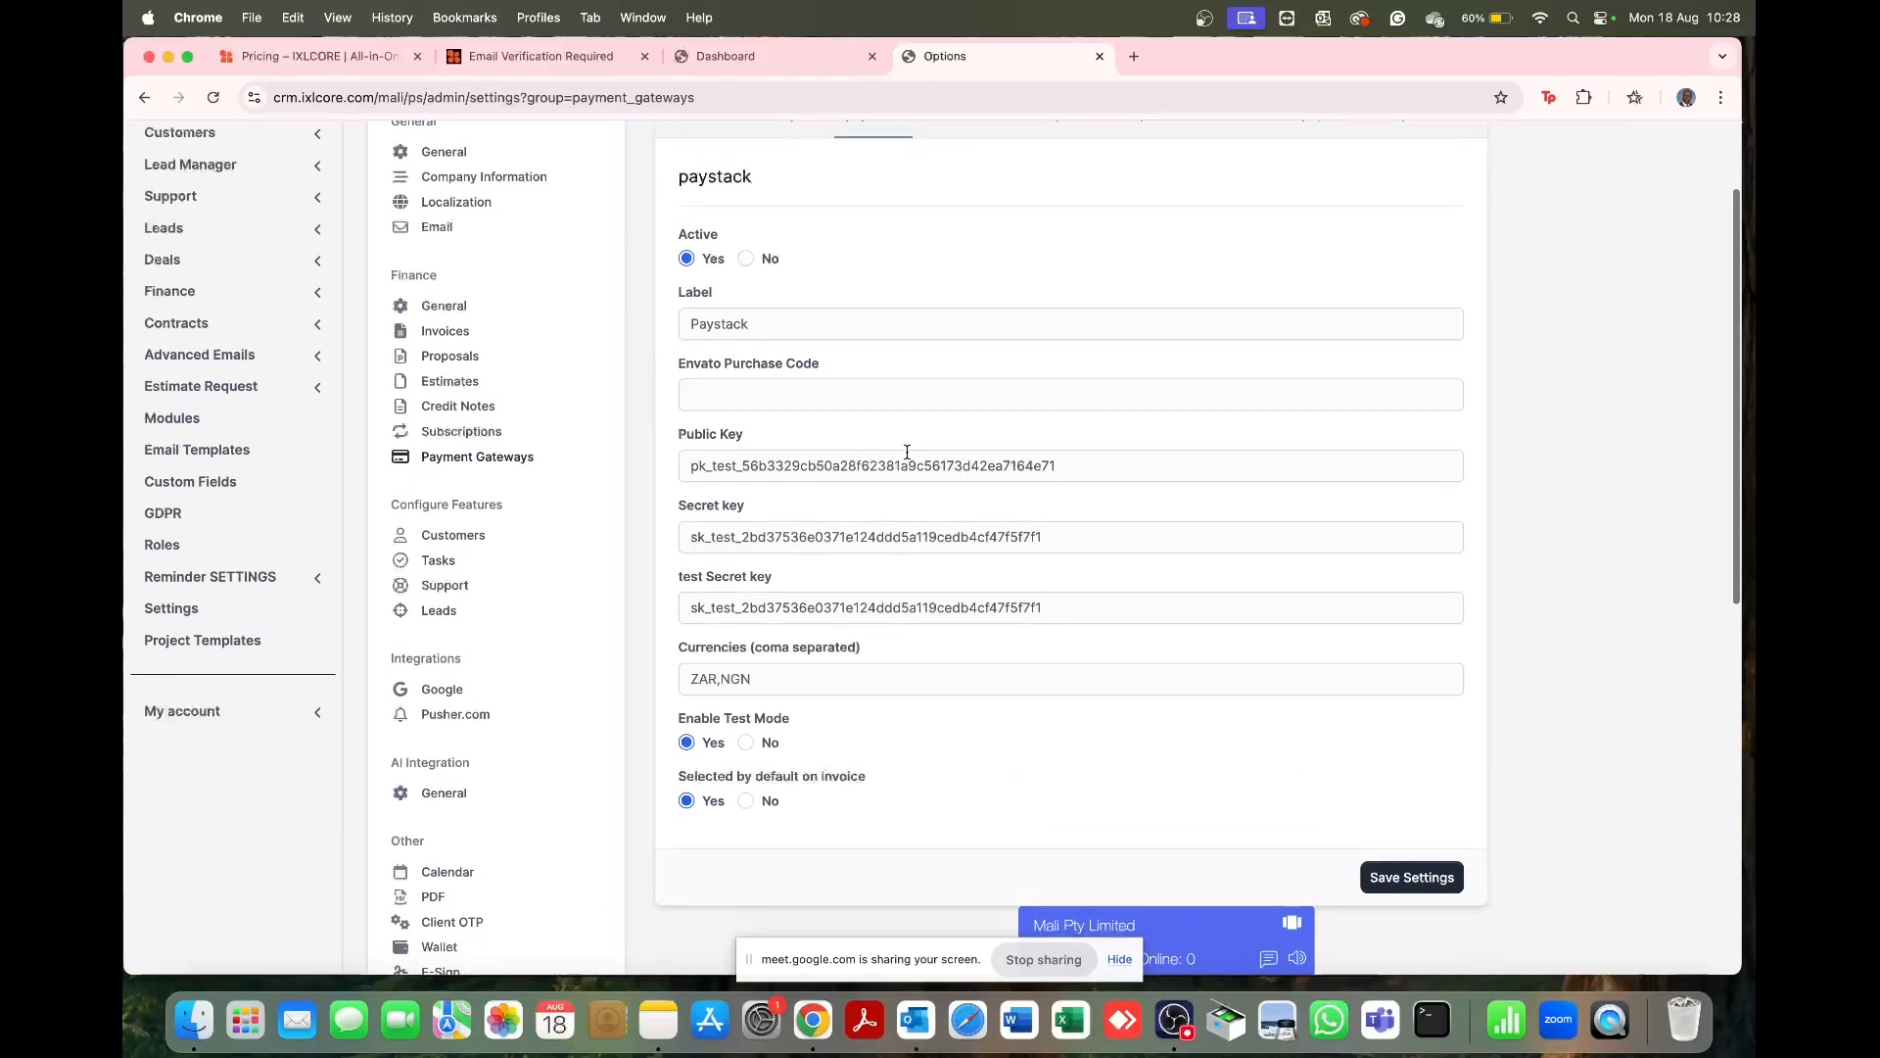
click(903, 453)
scroll(906, 451, up, 1)
scroll(904, 446, up, 2)
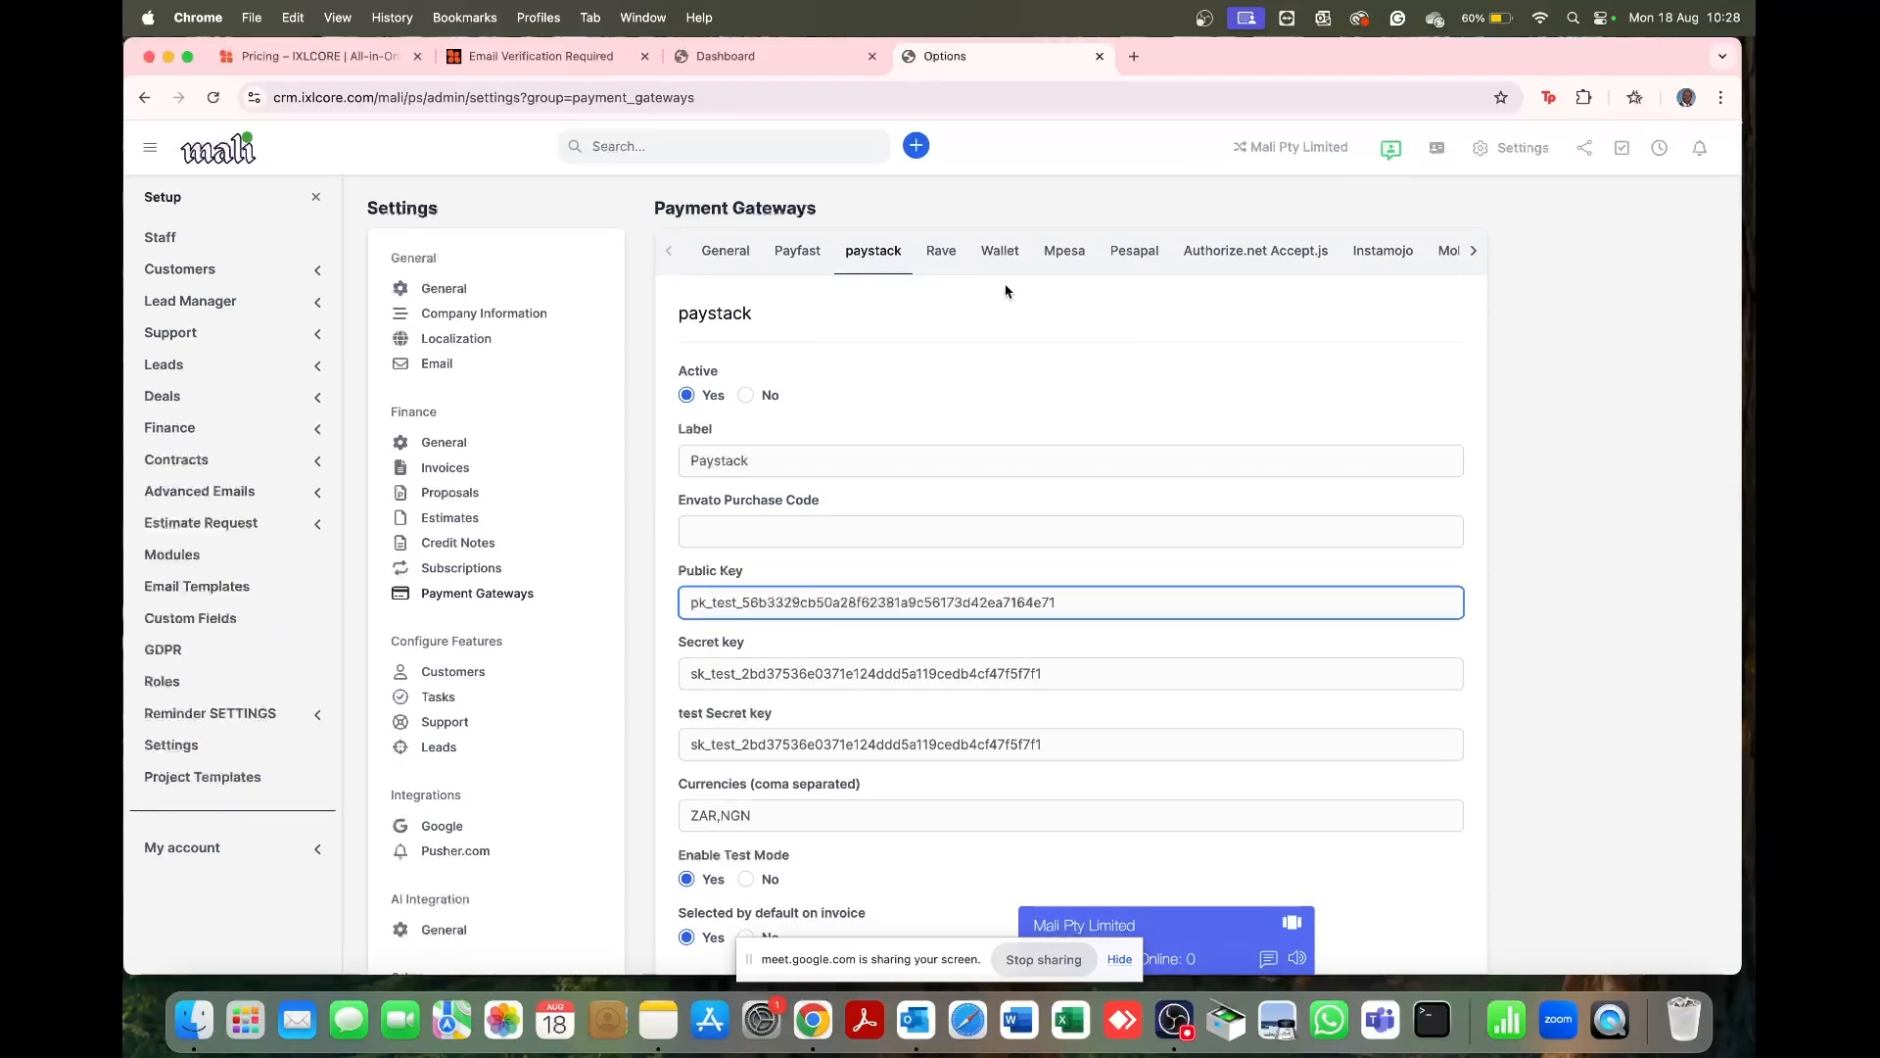
Step: Check Mpesa and Pesapal, then save the gateway settings with Pesapal active in KES
click(1047, 260)
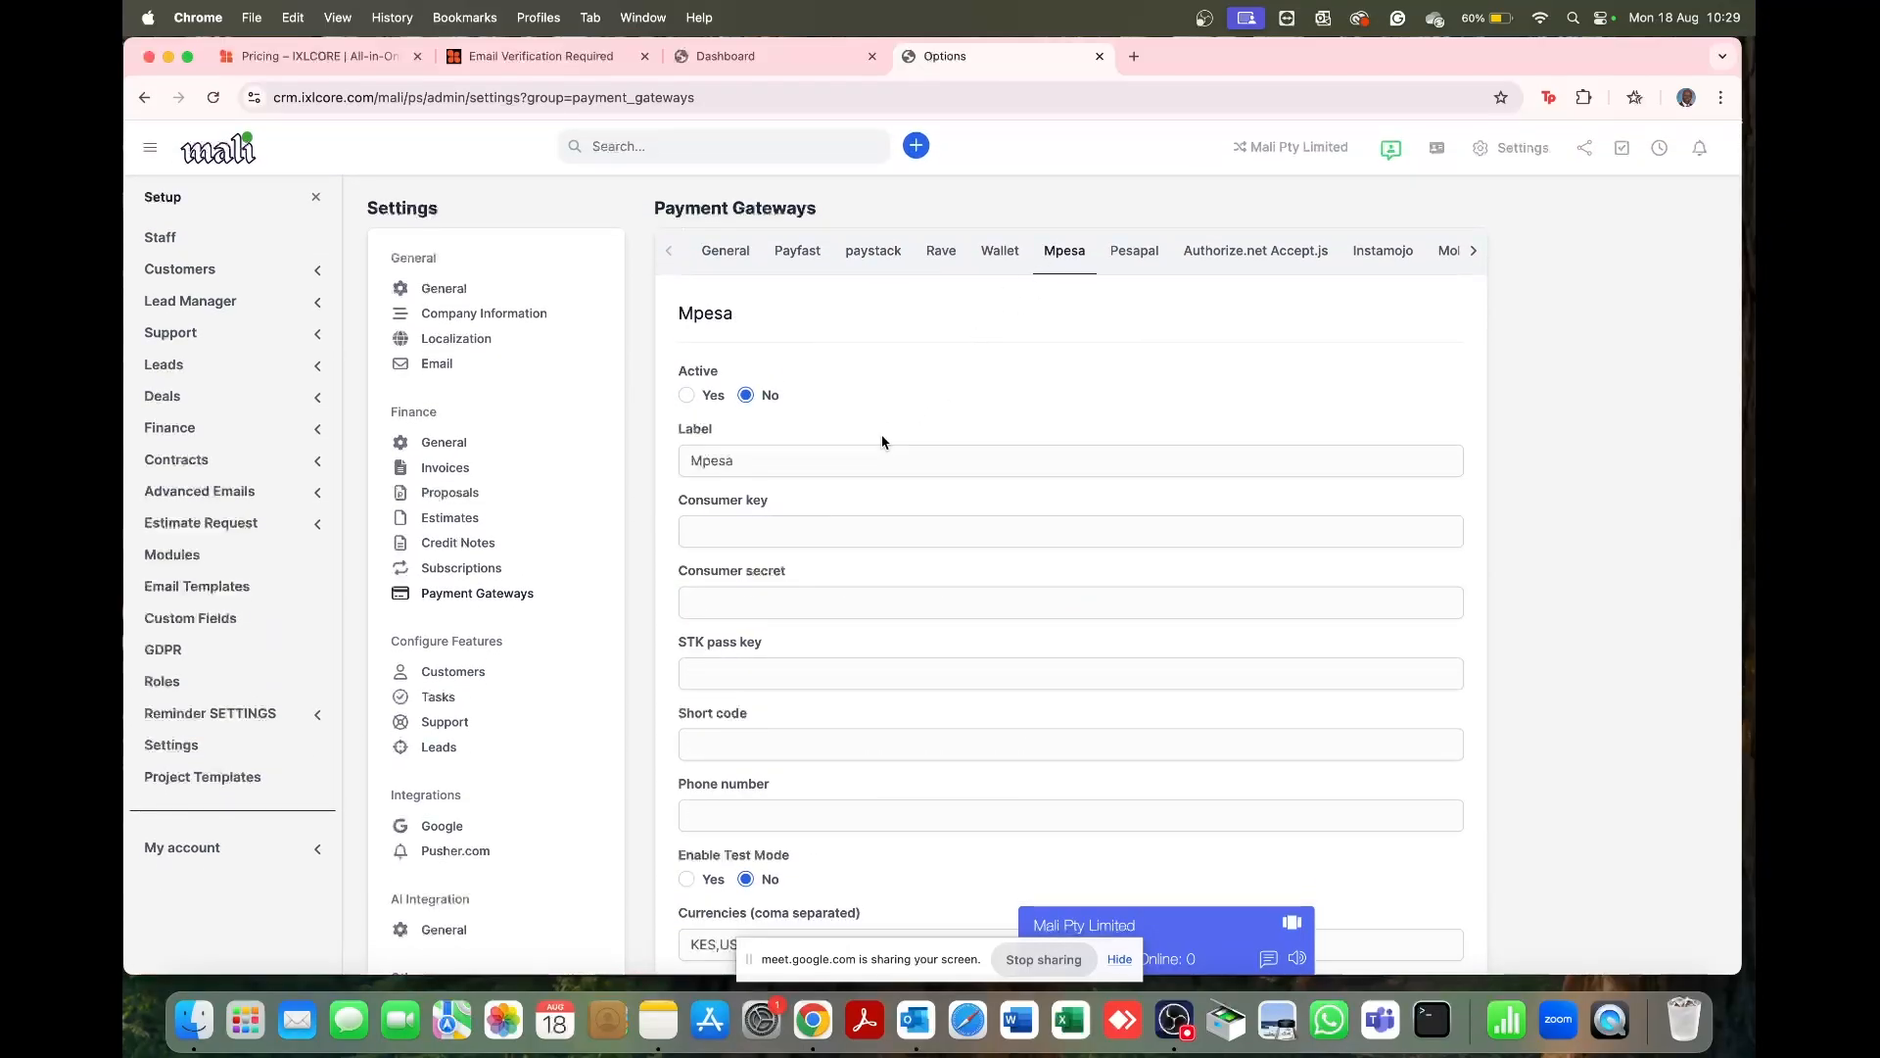
click(1134, 255)
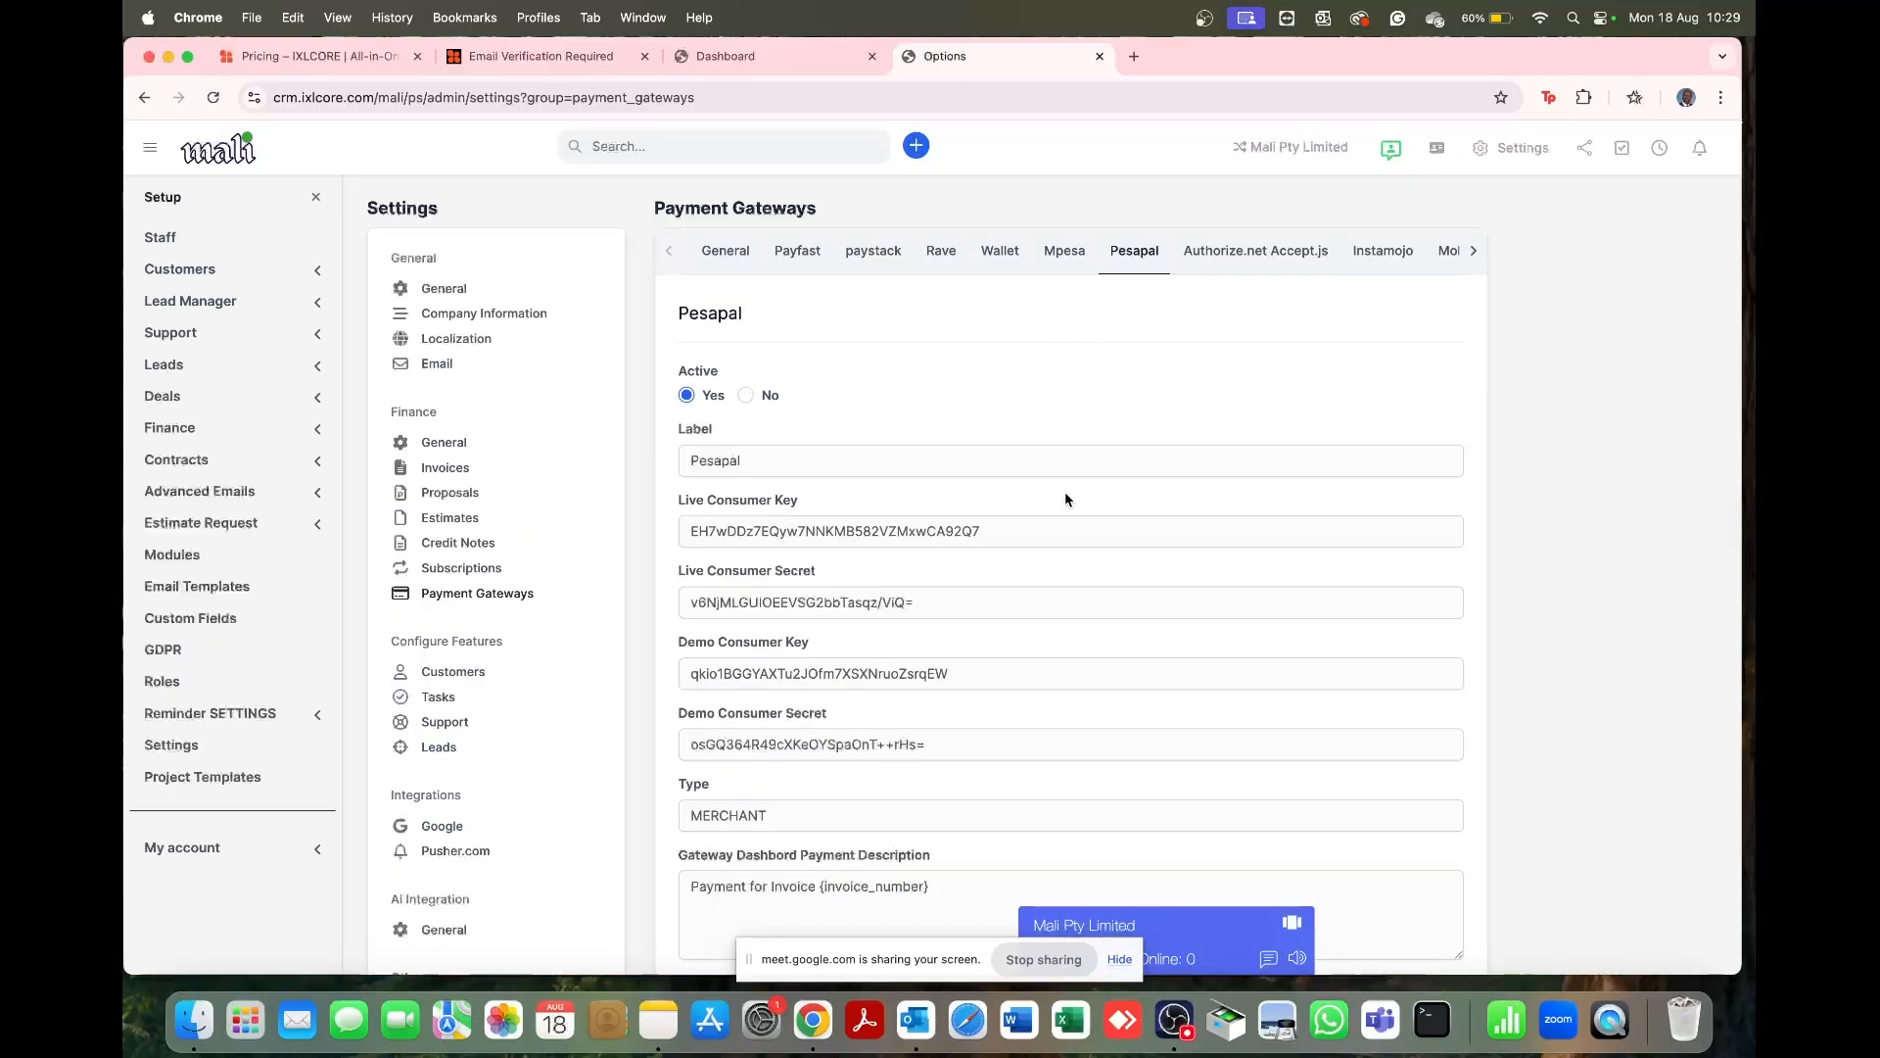
scroll(1066, 499, down, 6)
scroll(1065, 500, up, 3)
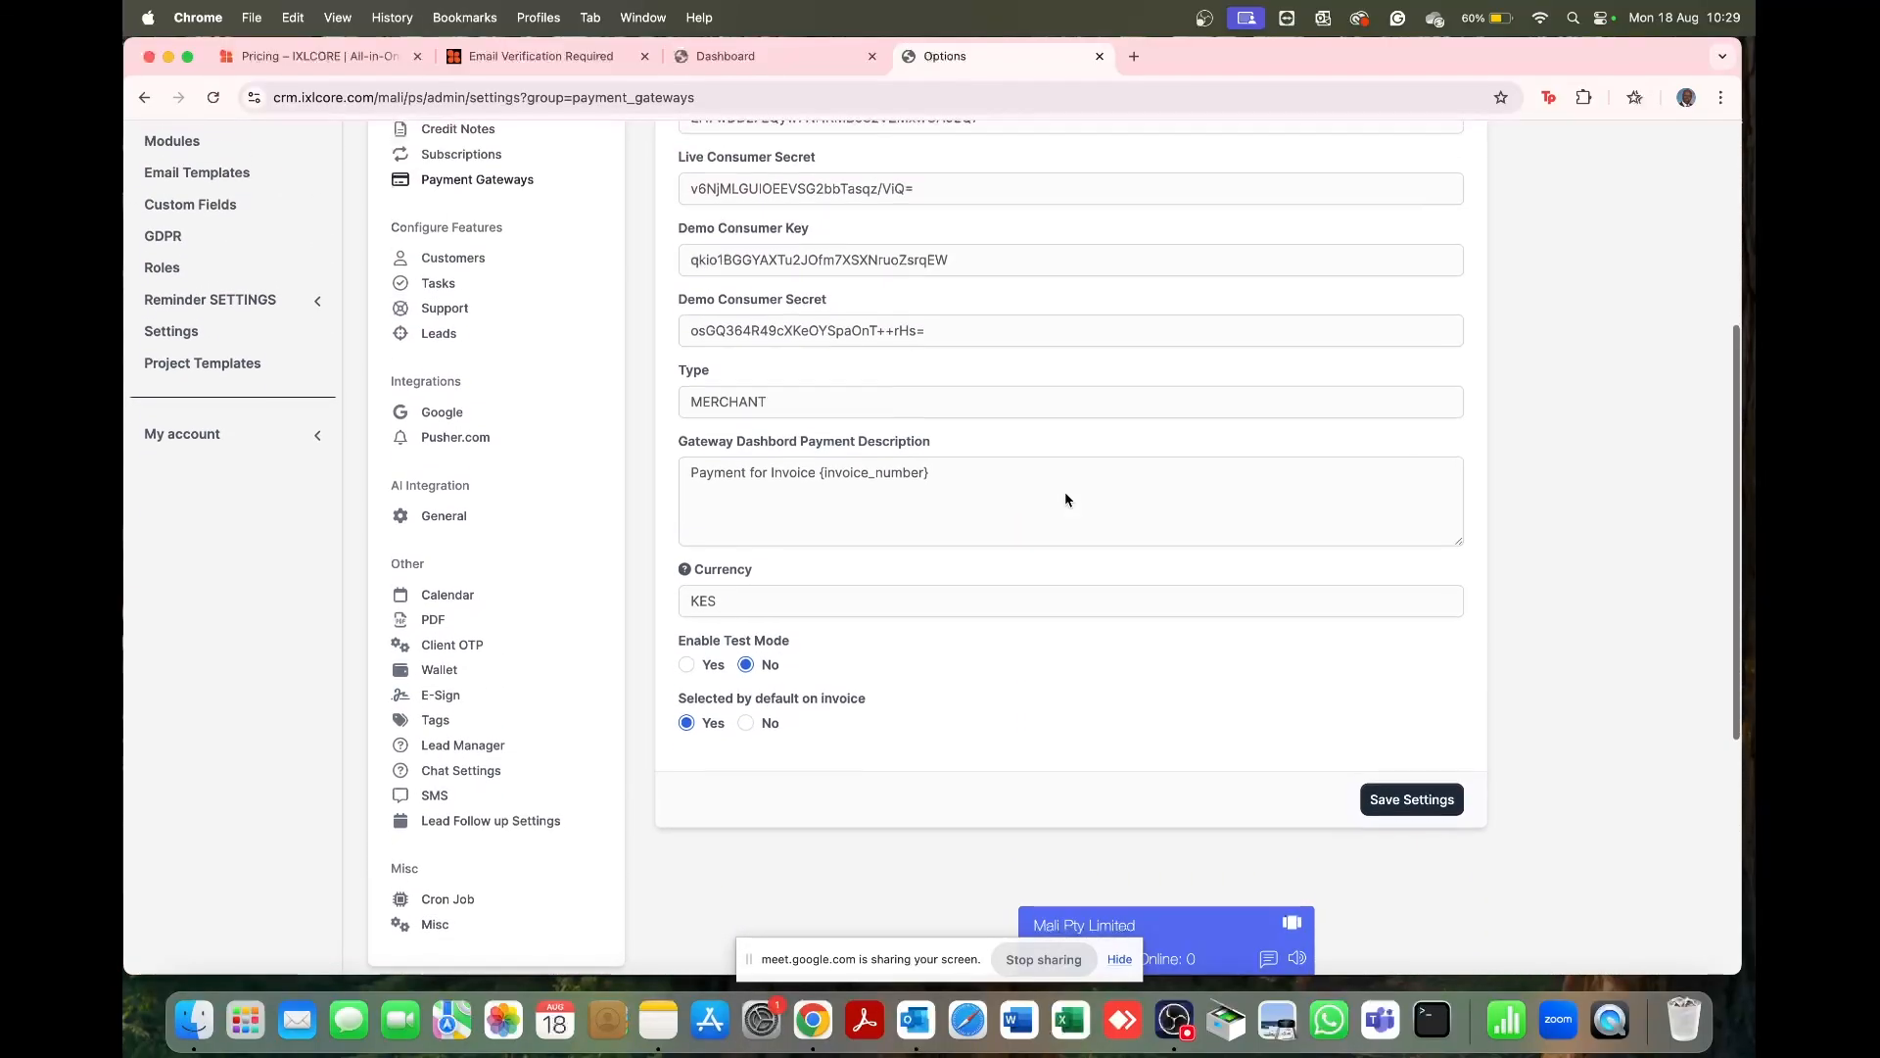
click(1420, 826)
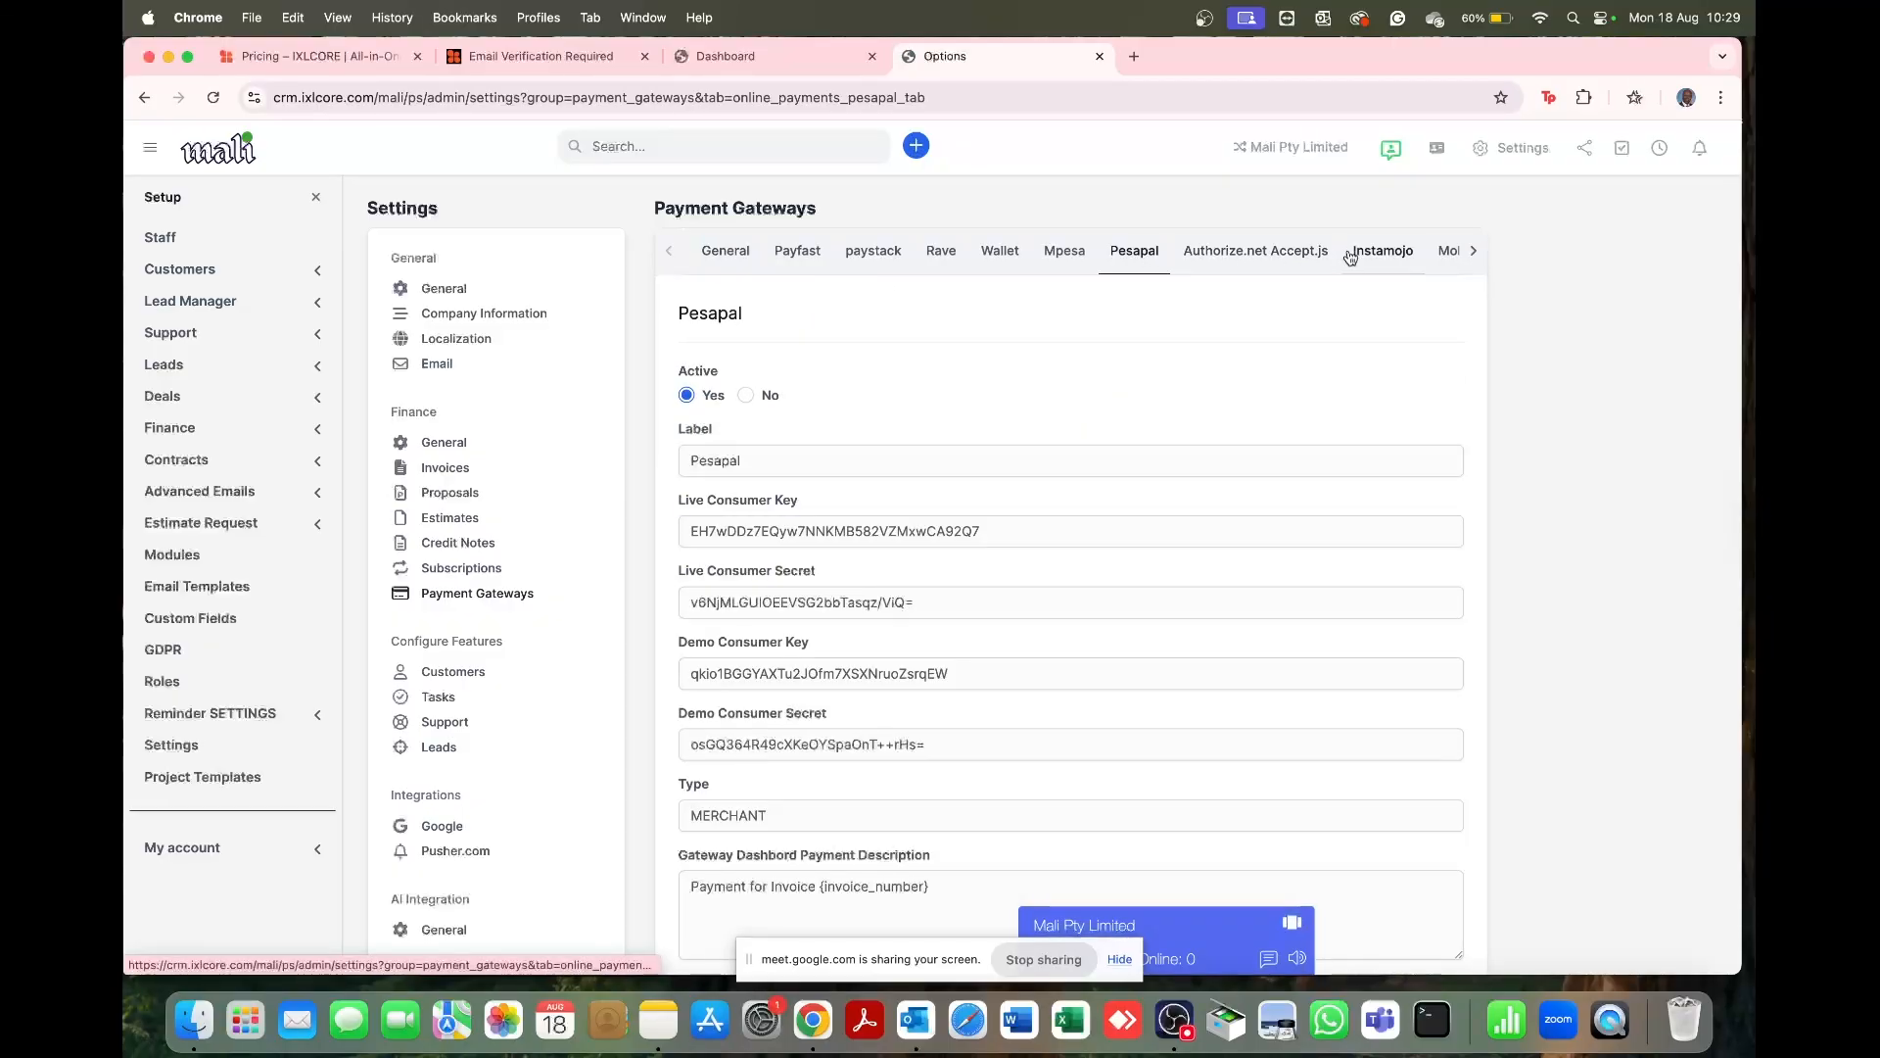
Step: Compare the paystack, Pesapal, Mpesa, Rave and Payfast tabs, scrolling through Payfast's settings
click(874, 257)
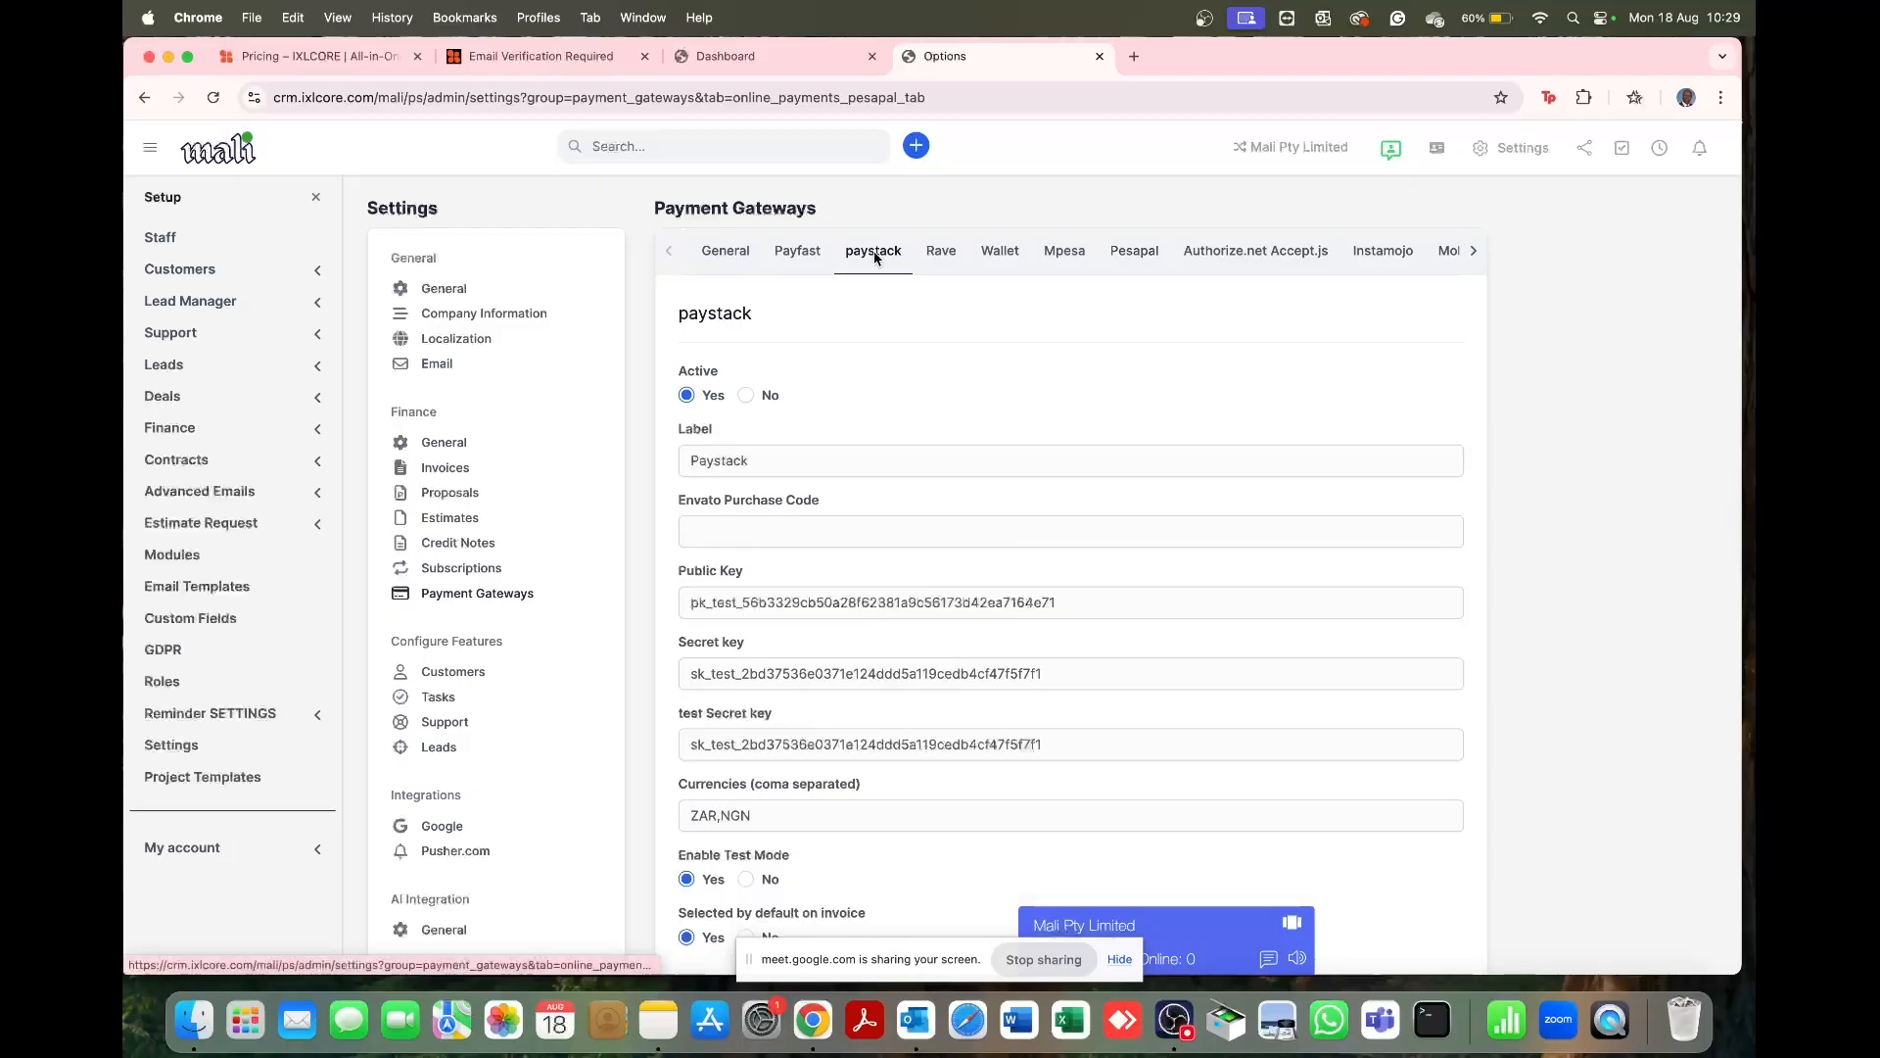
click(1139, 259)
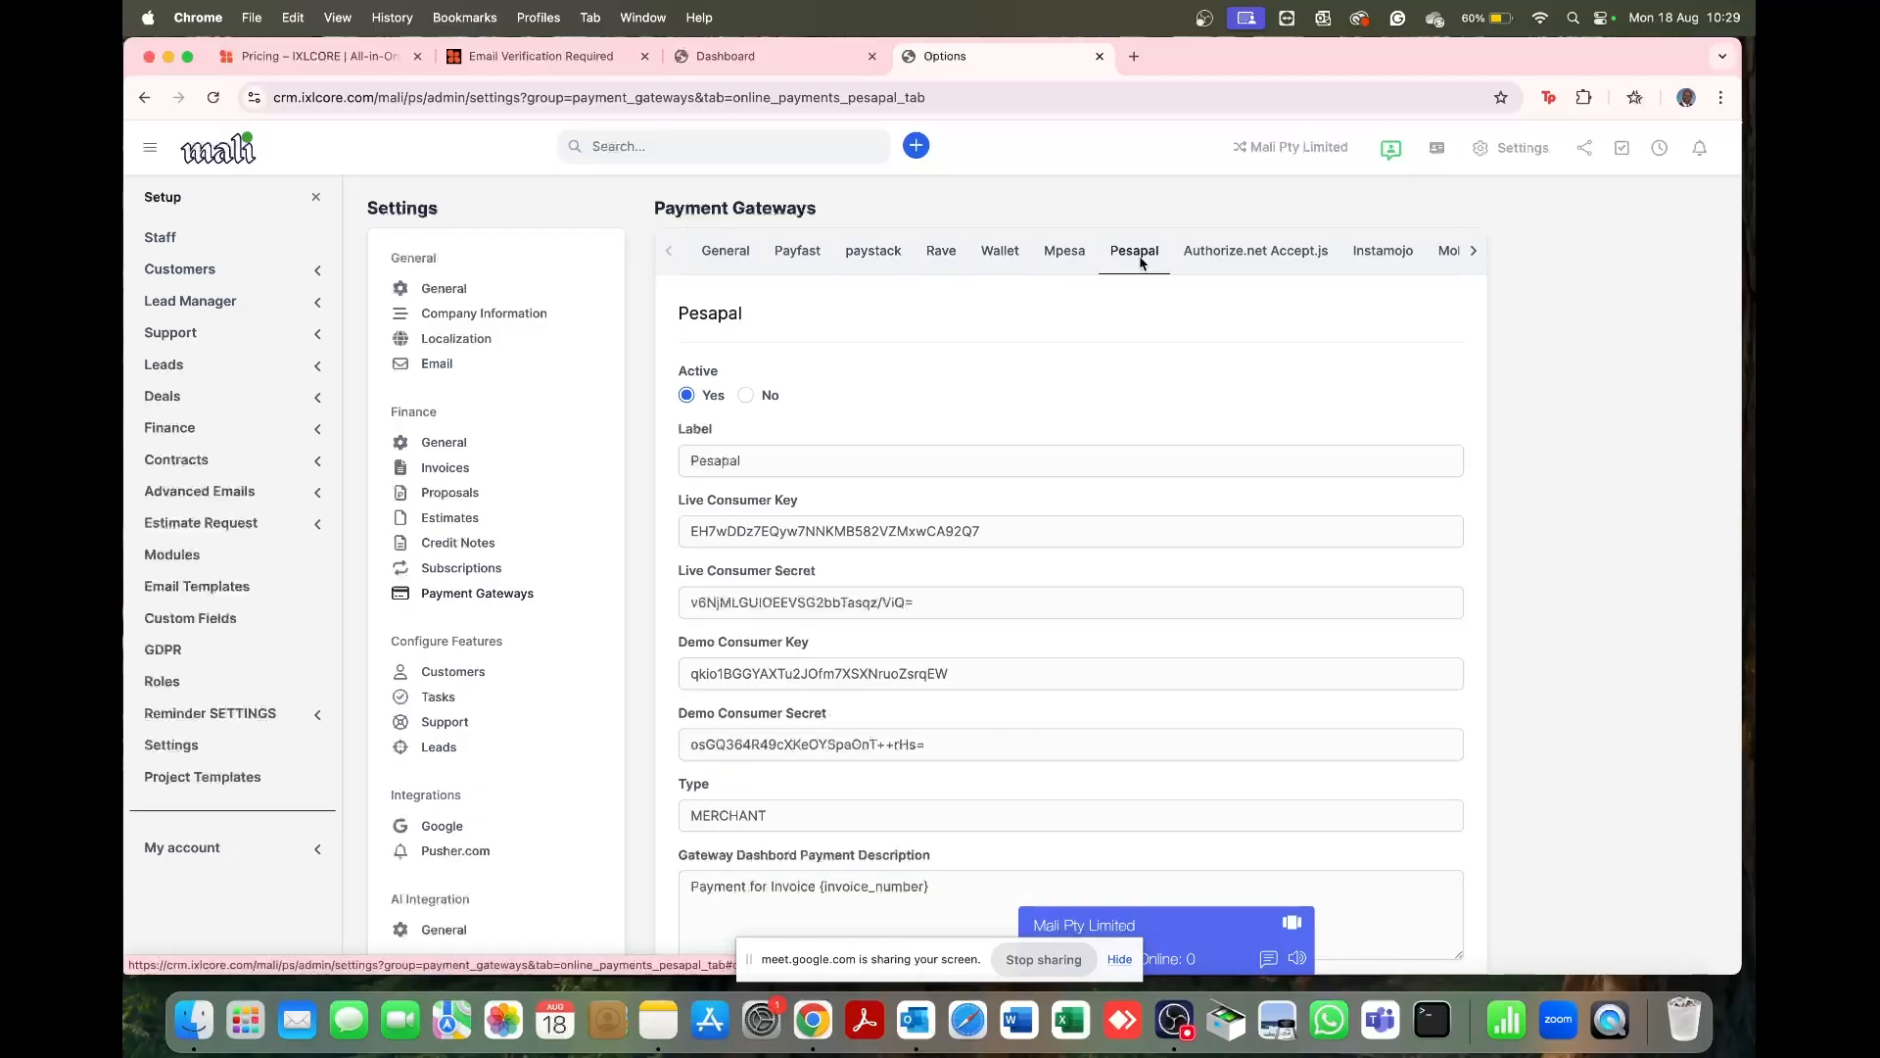
click(1065, 255)
click(1136, 257)
click(1065, 257)
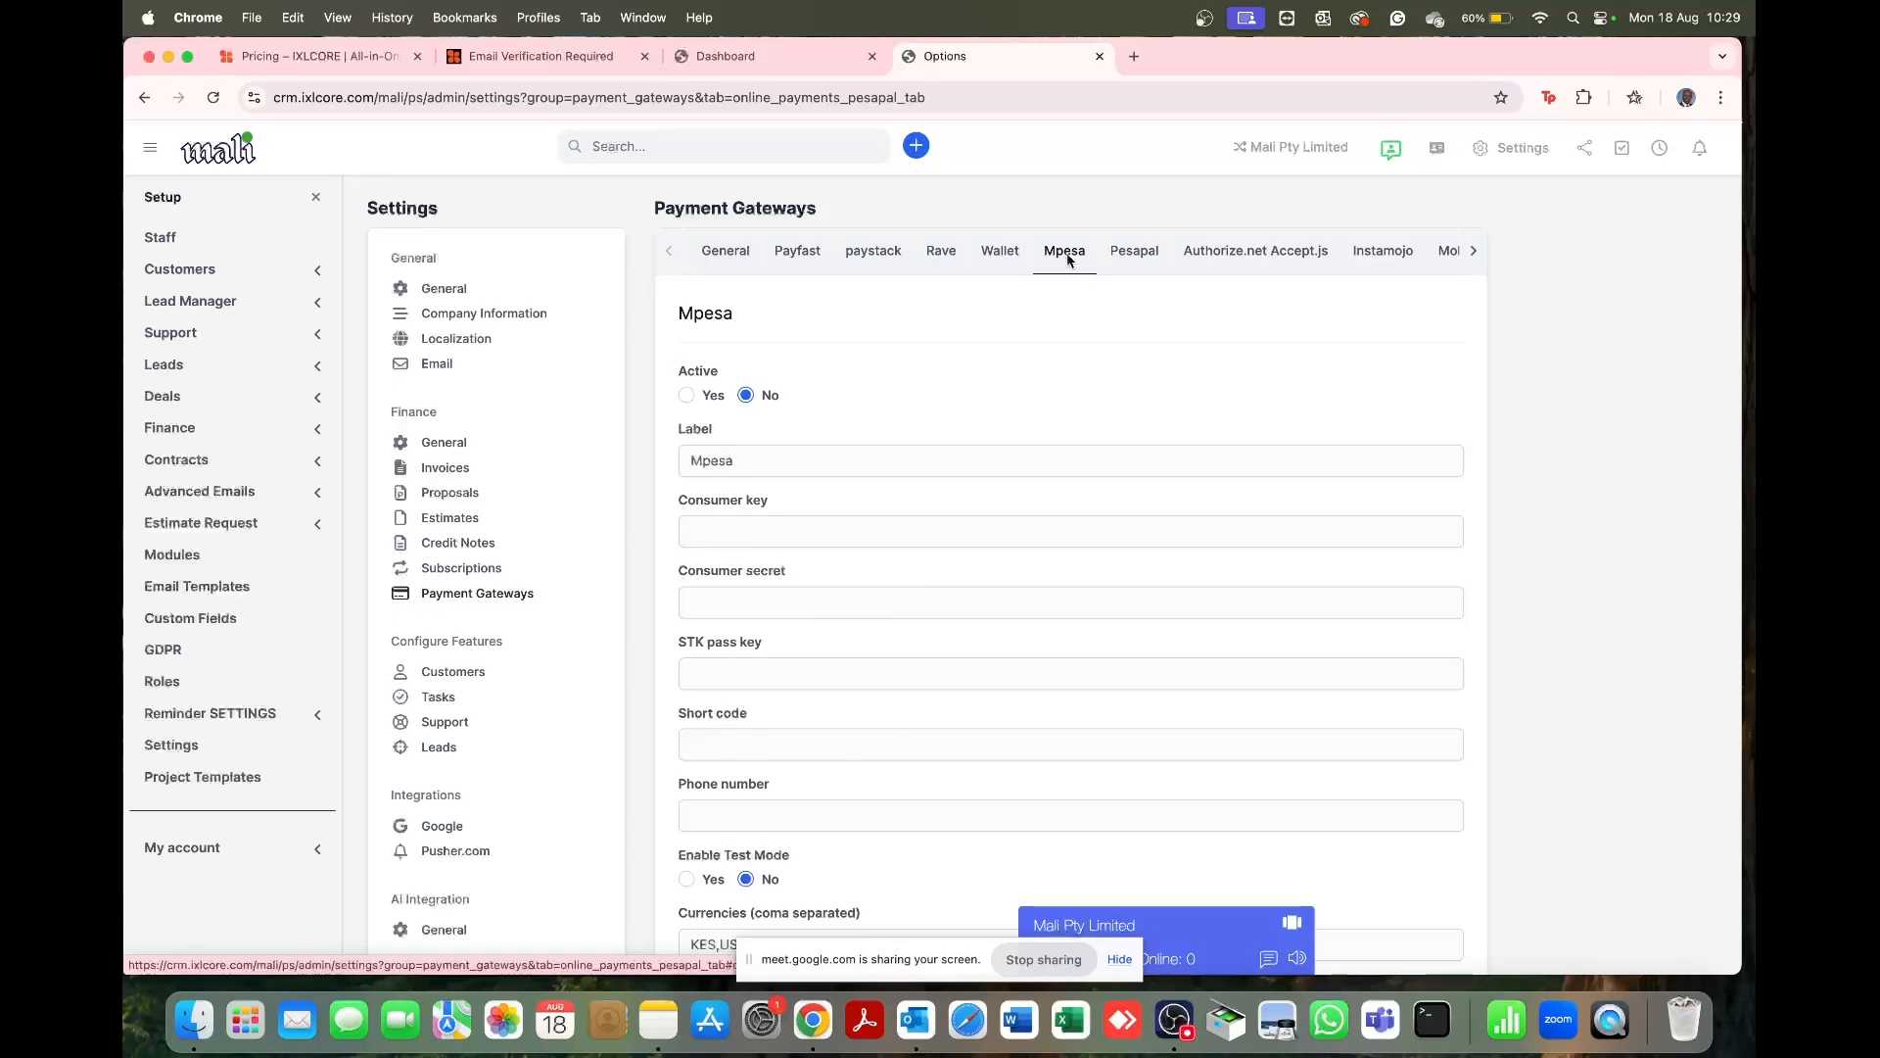
click(943, 262)
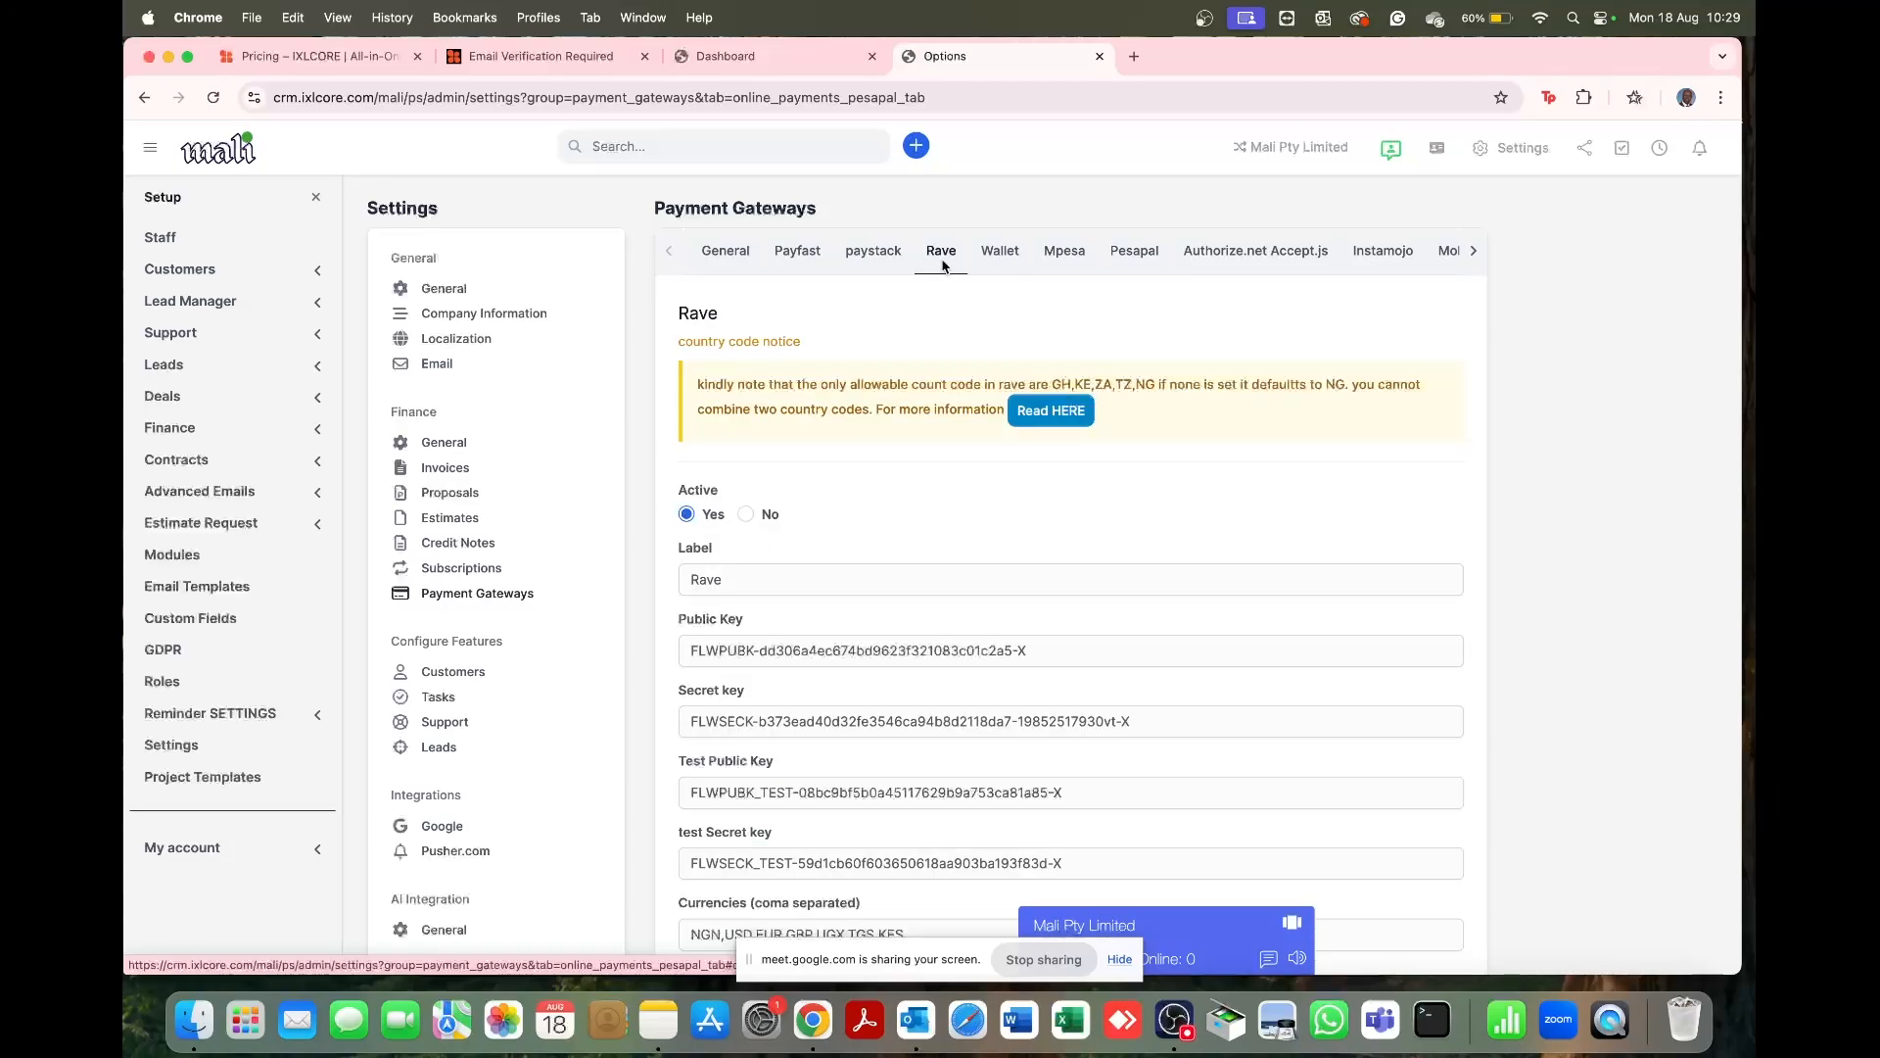
click(865, 257)
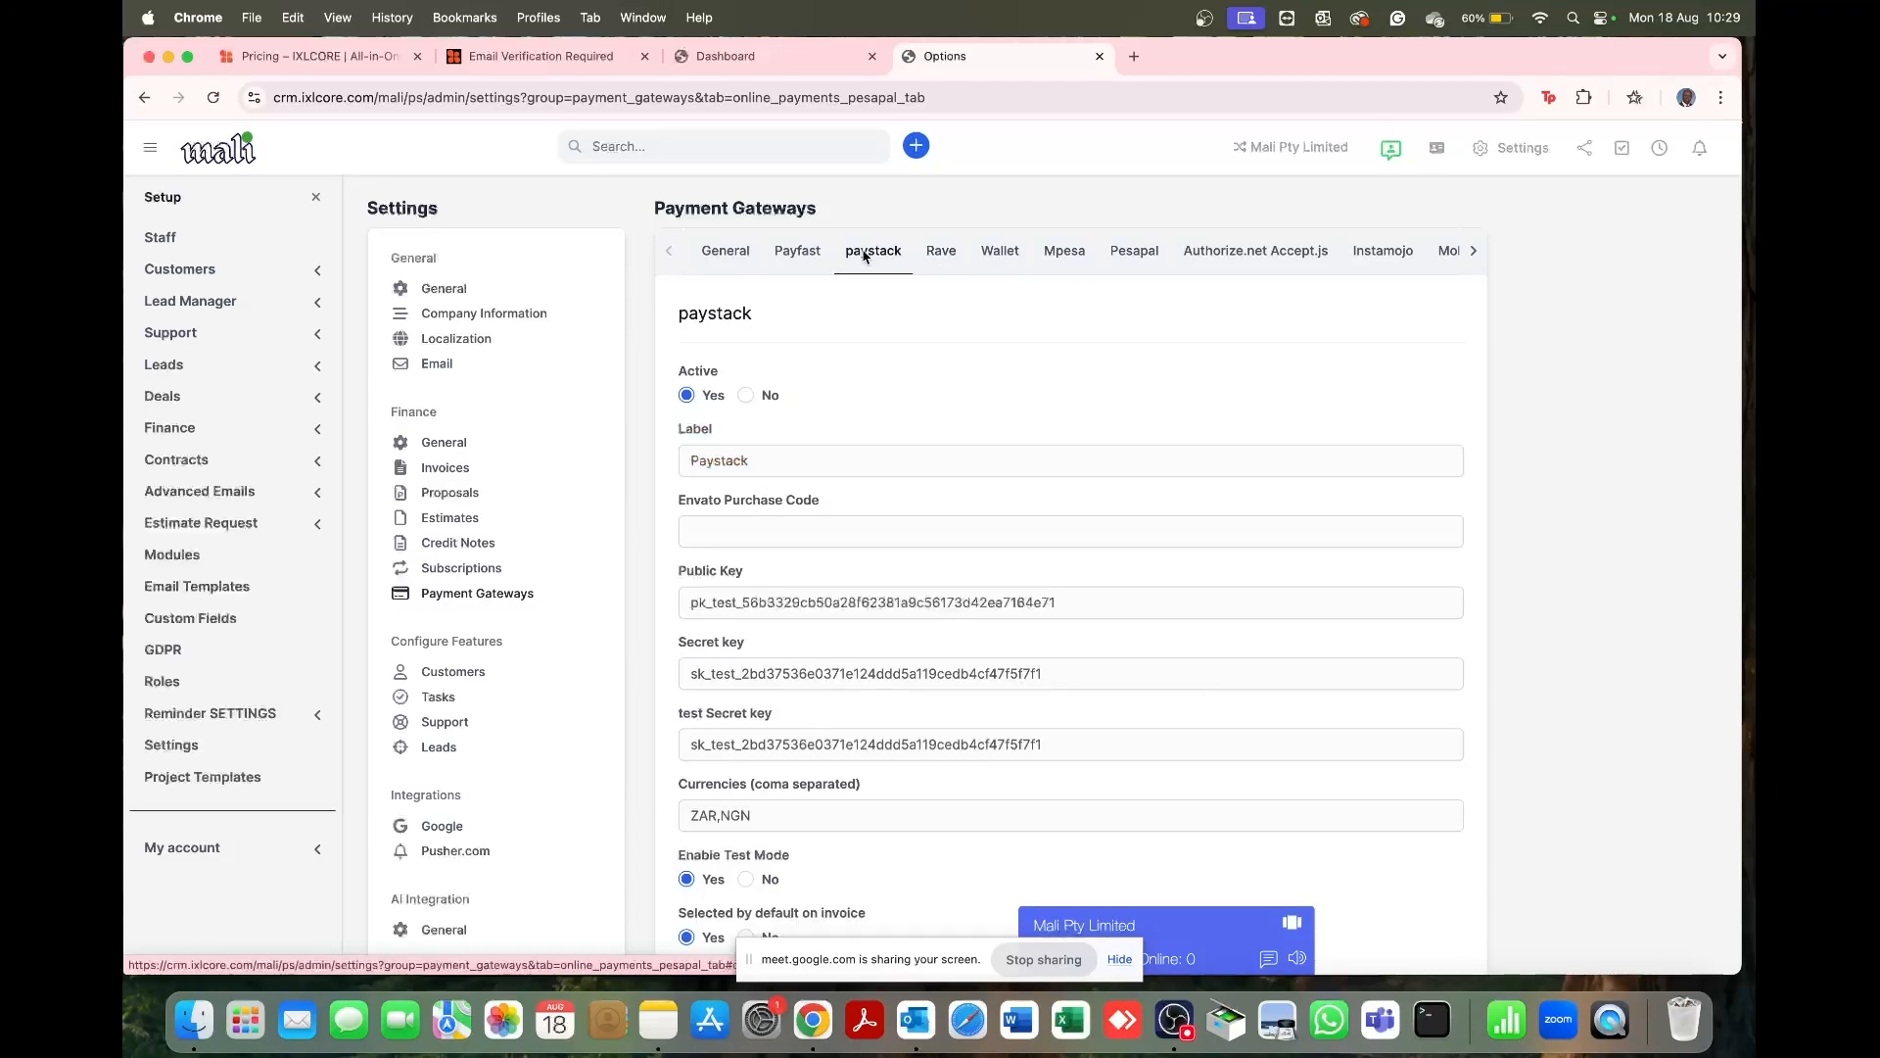
click(814, 257)
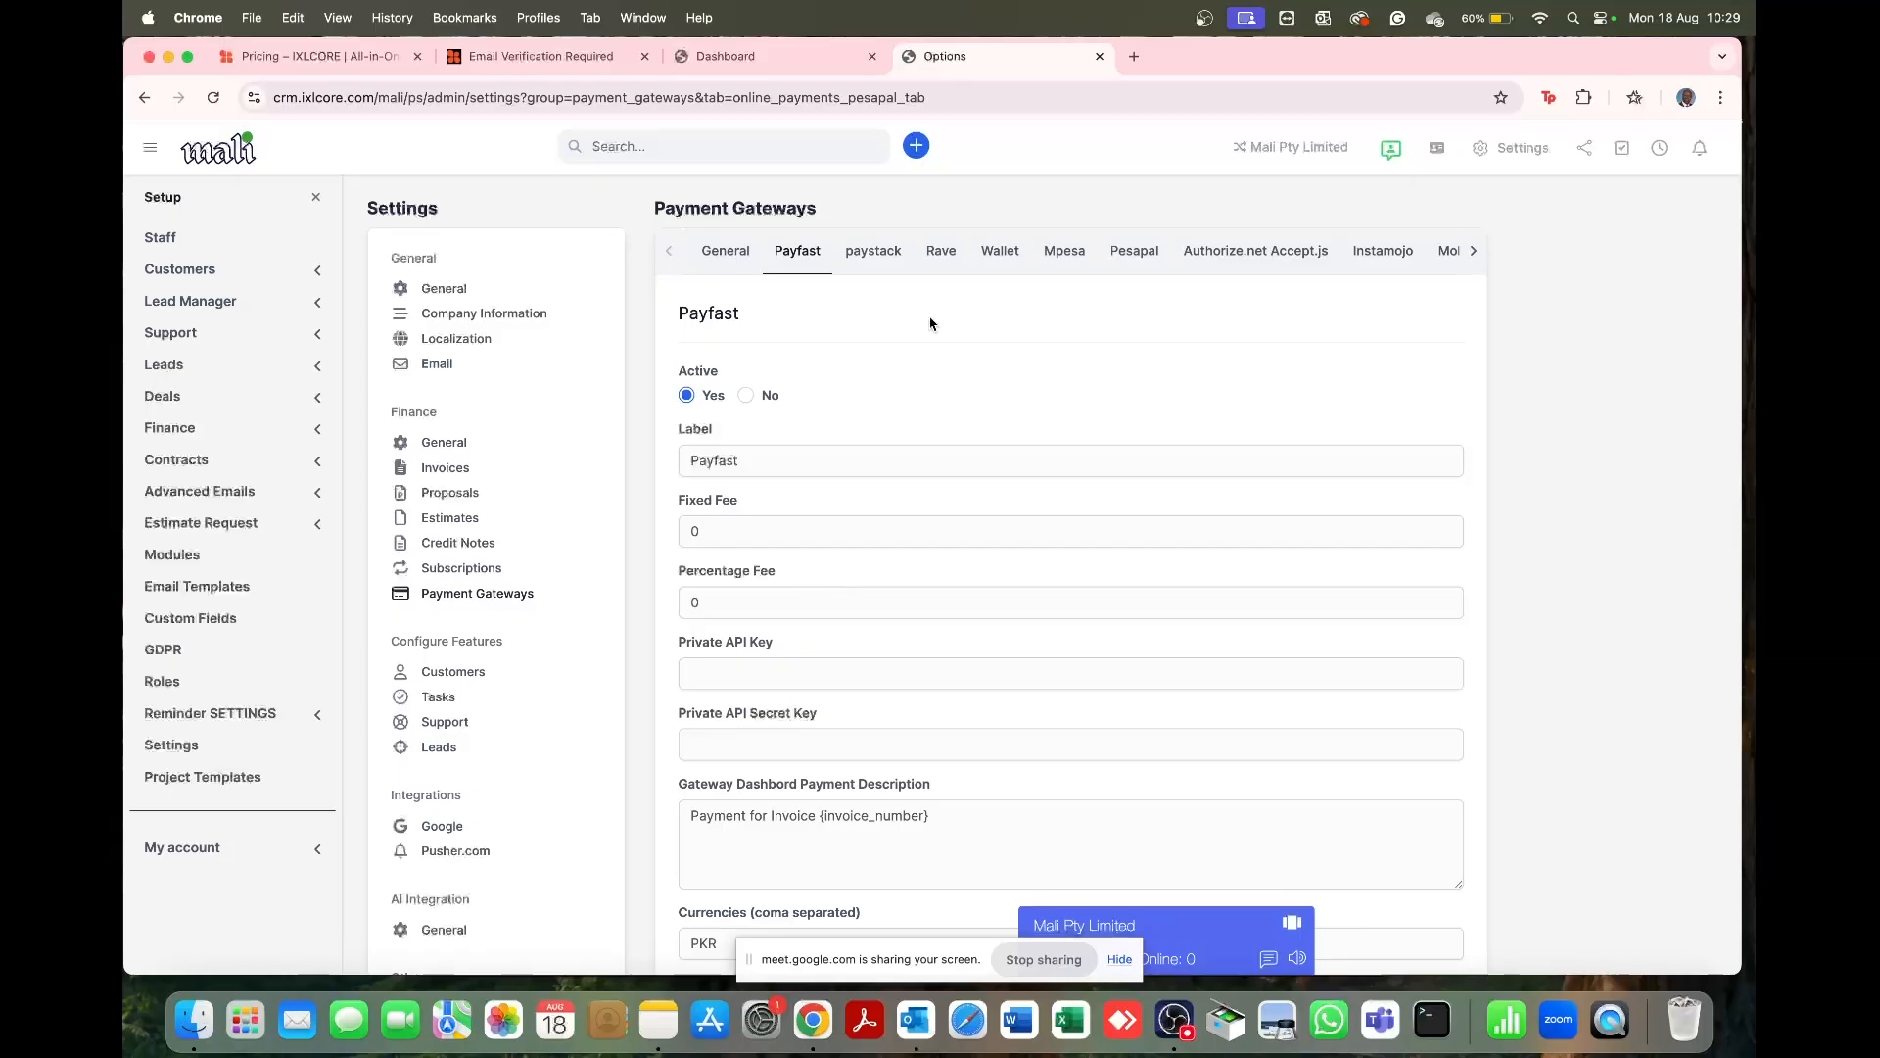
scroll(920, 324, down, 1)
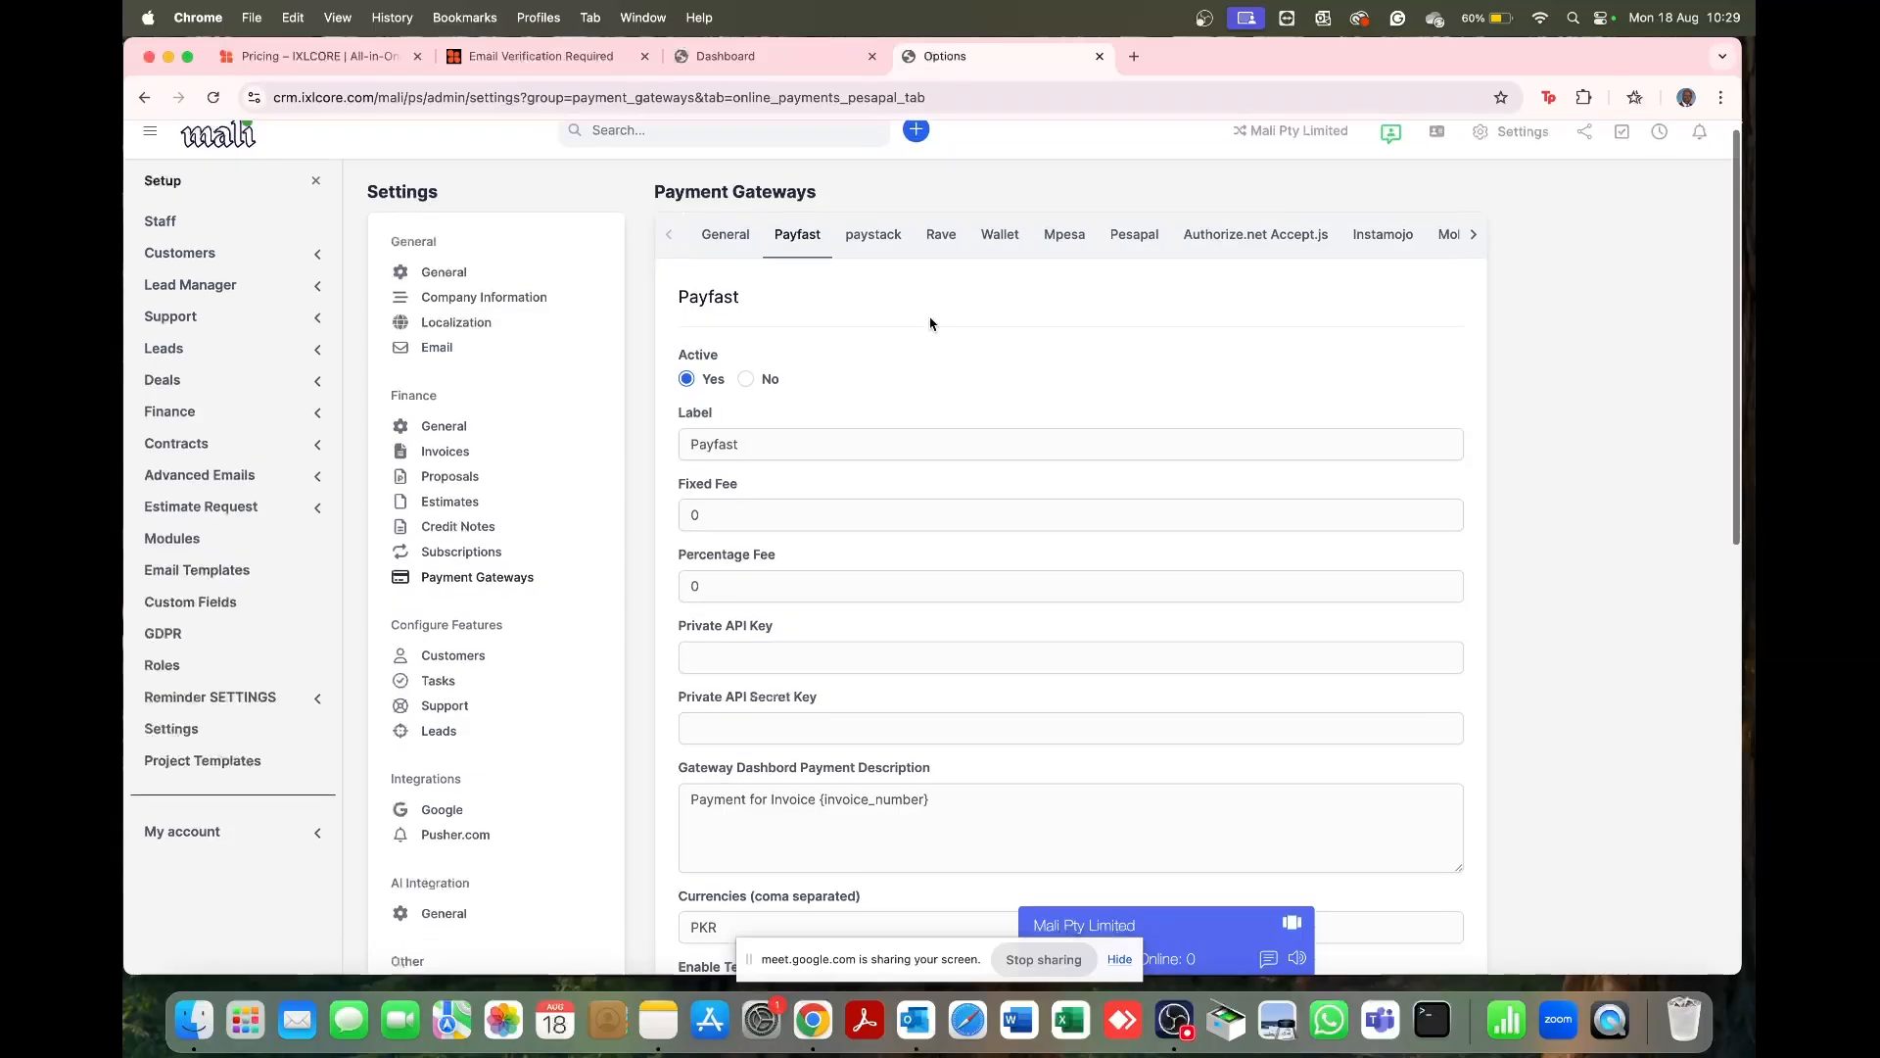
scroll(826, 504, down, 5)
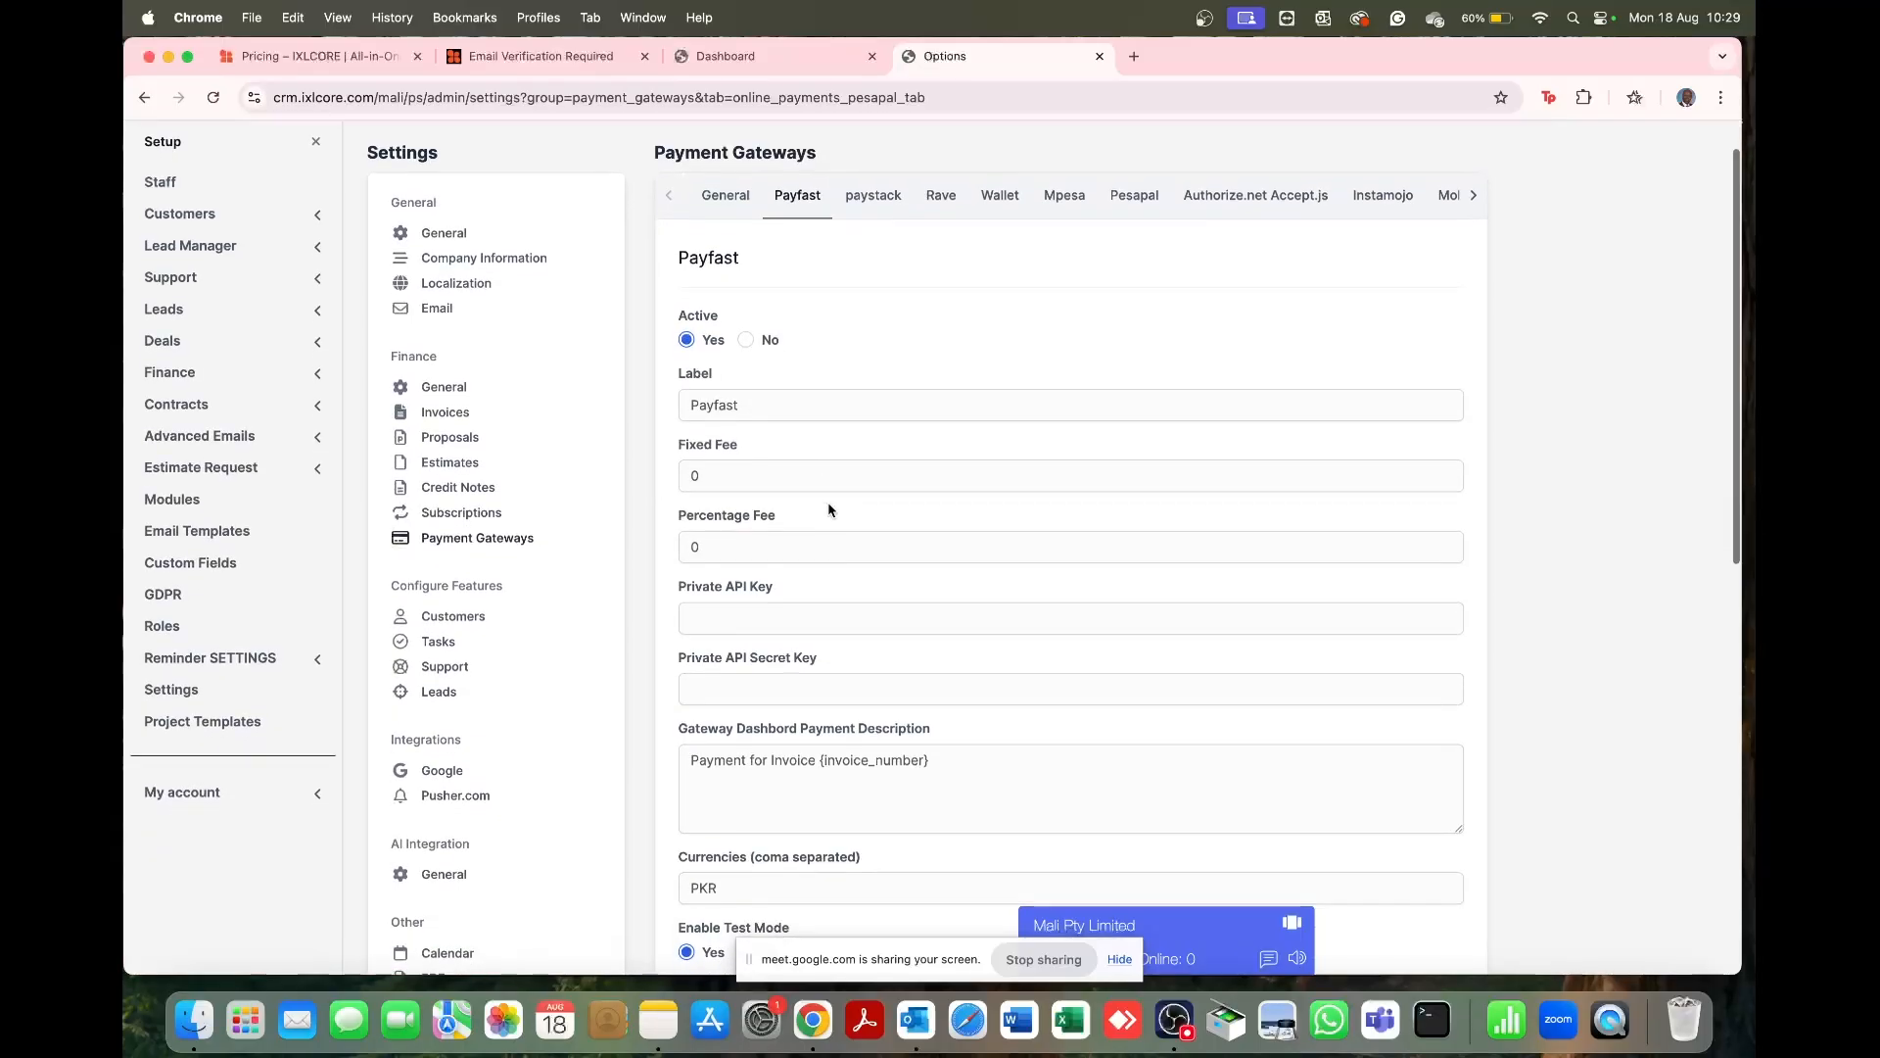
scroll(828, 507, up, 5)
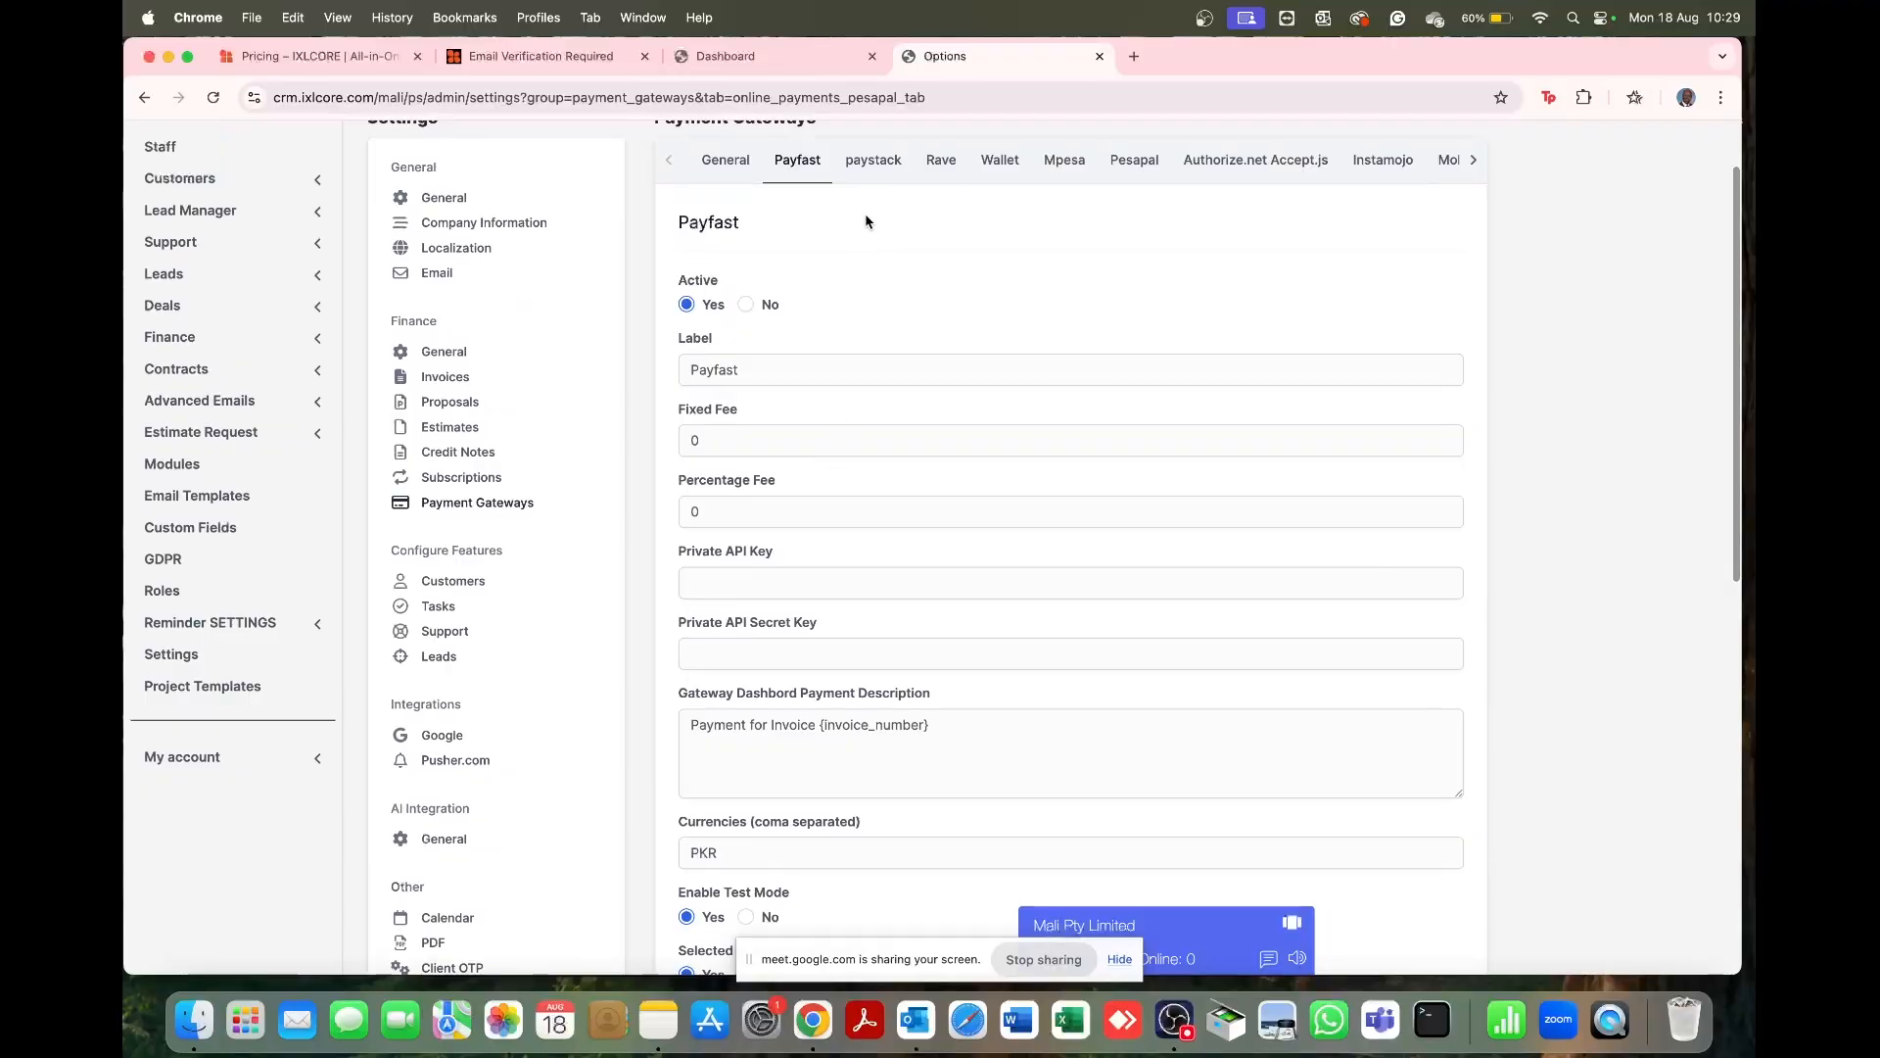
Step: Review paystack, then Pesapal's MERCHANT type, KES currency and test mode off
click(874, 167)
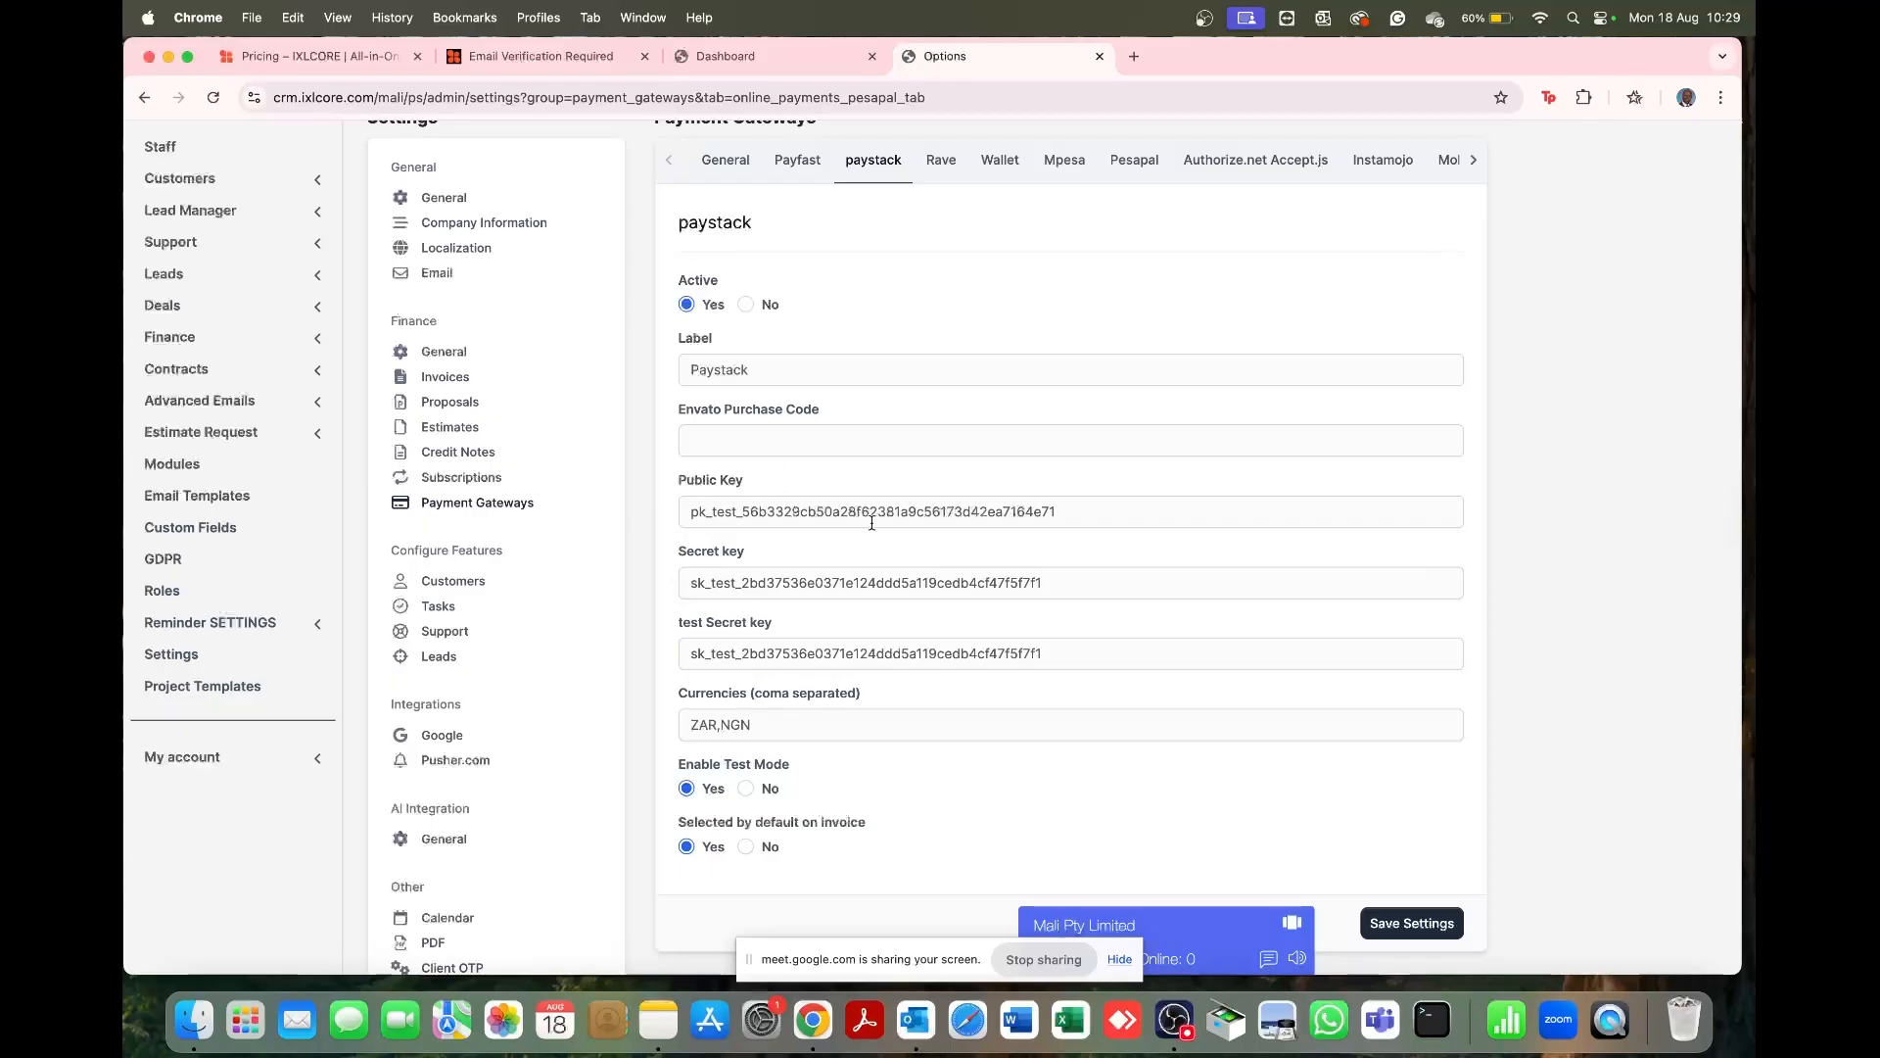
scroll(873, 510, down, 2)
scroll(874, 510, down, 5)
scroll(874, 510, up, 8)
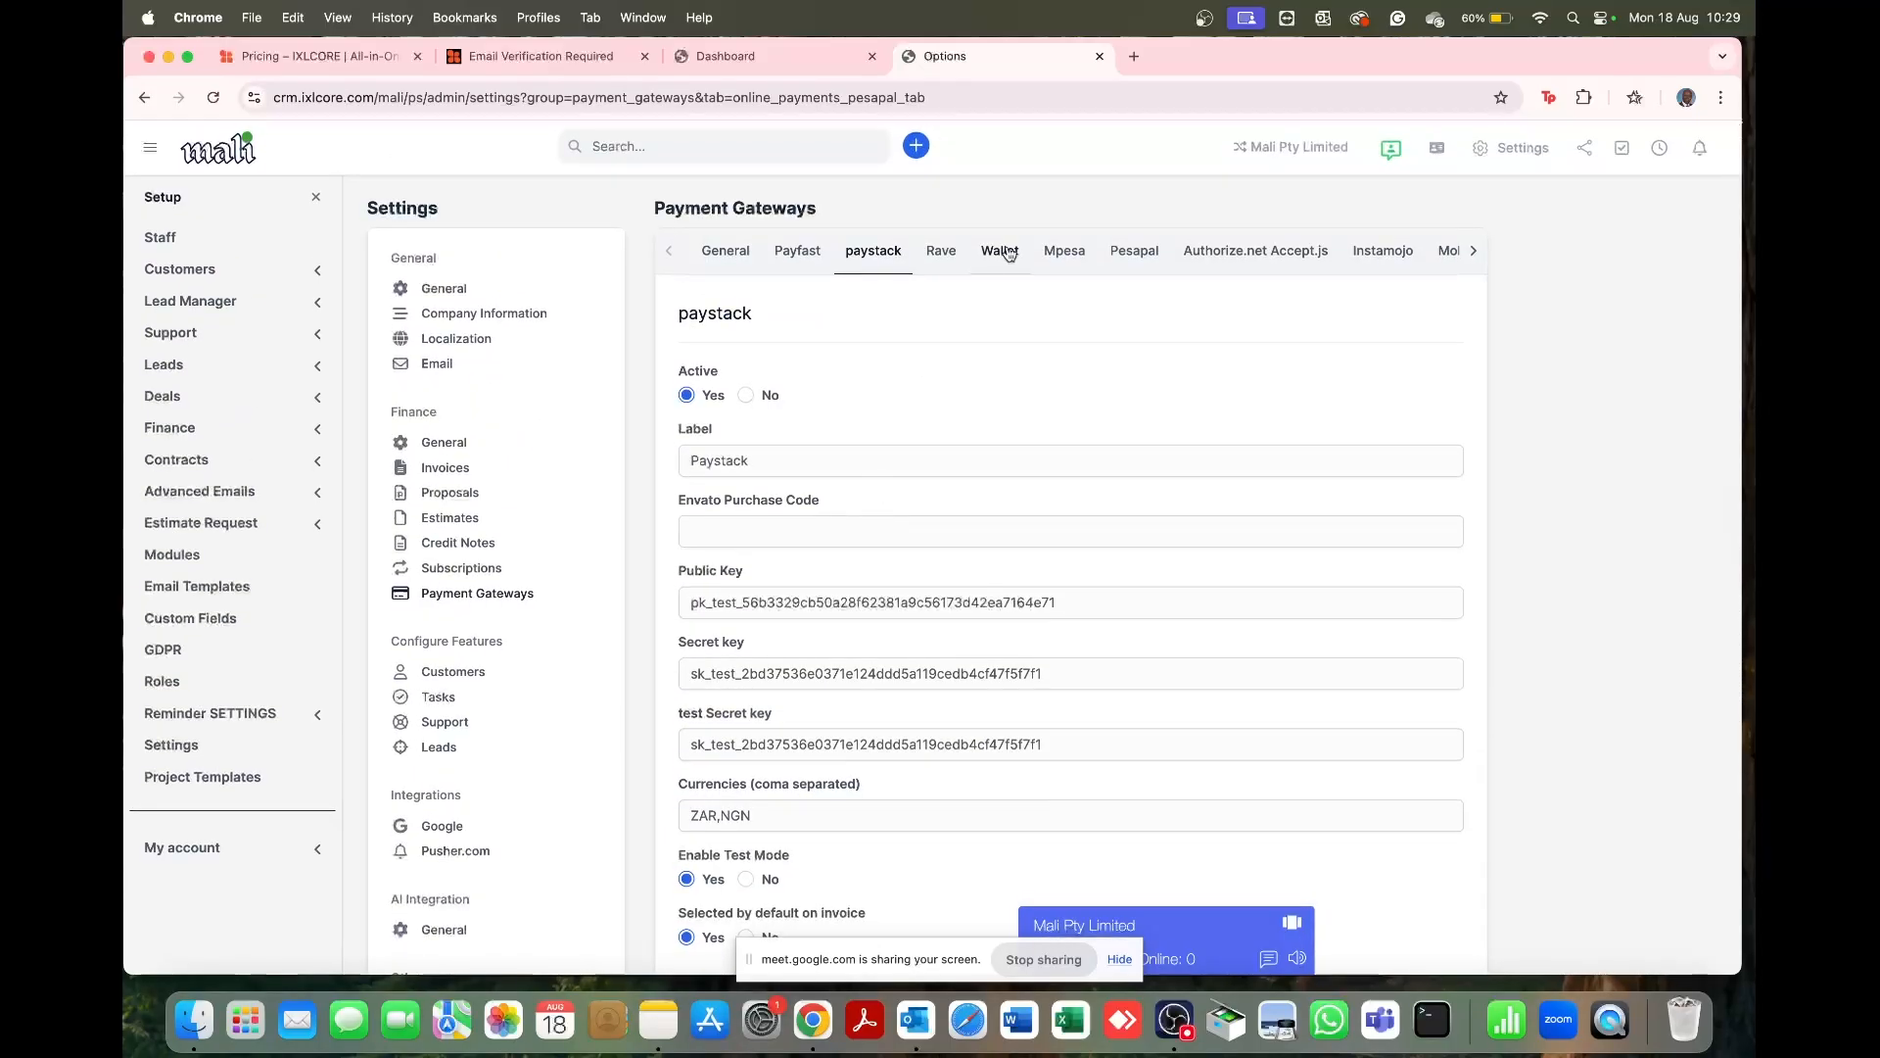
click(1122, 256)
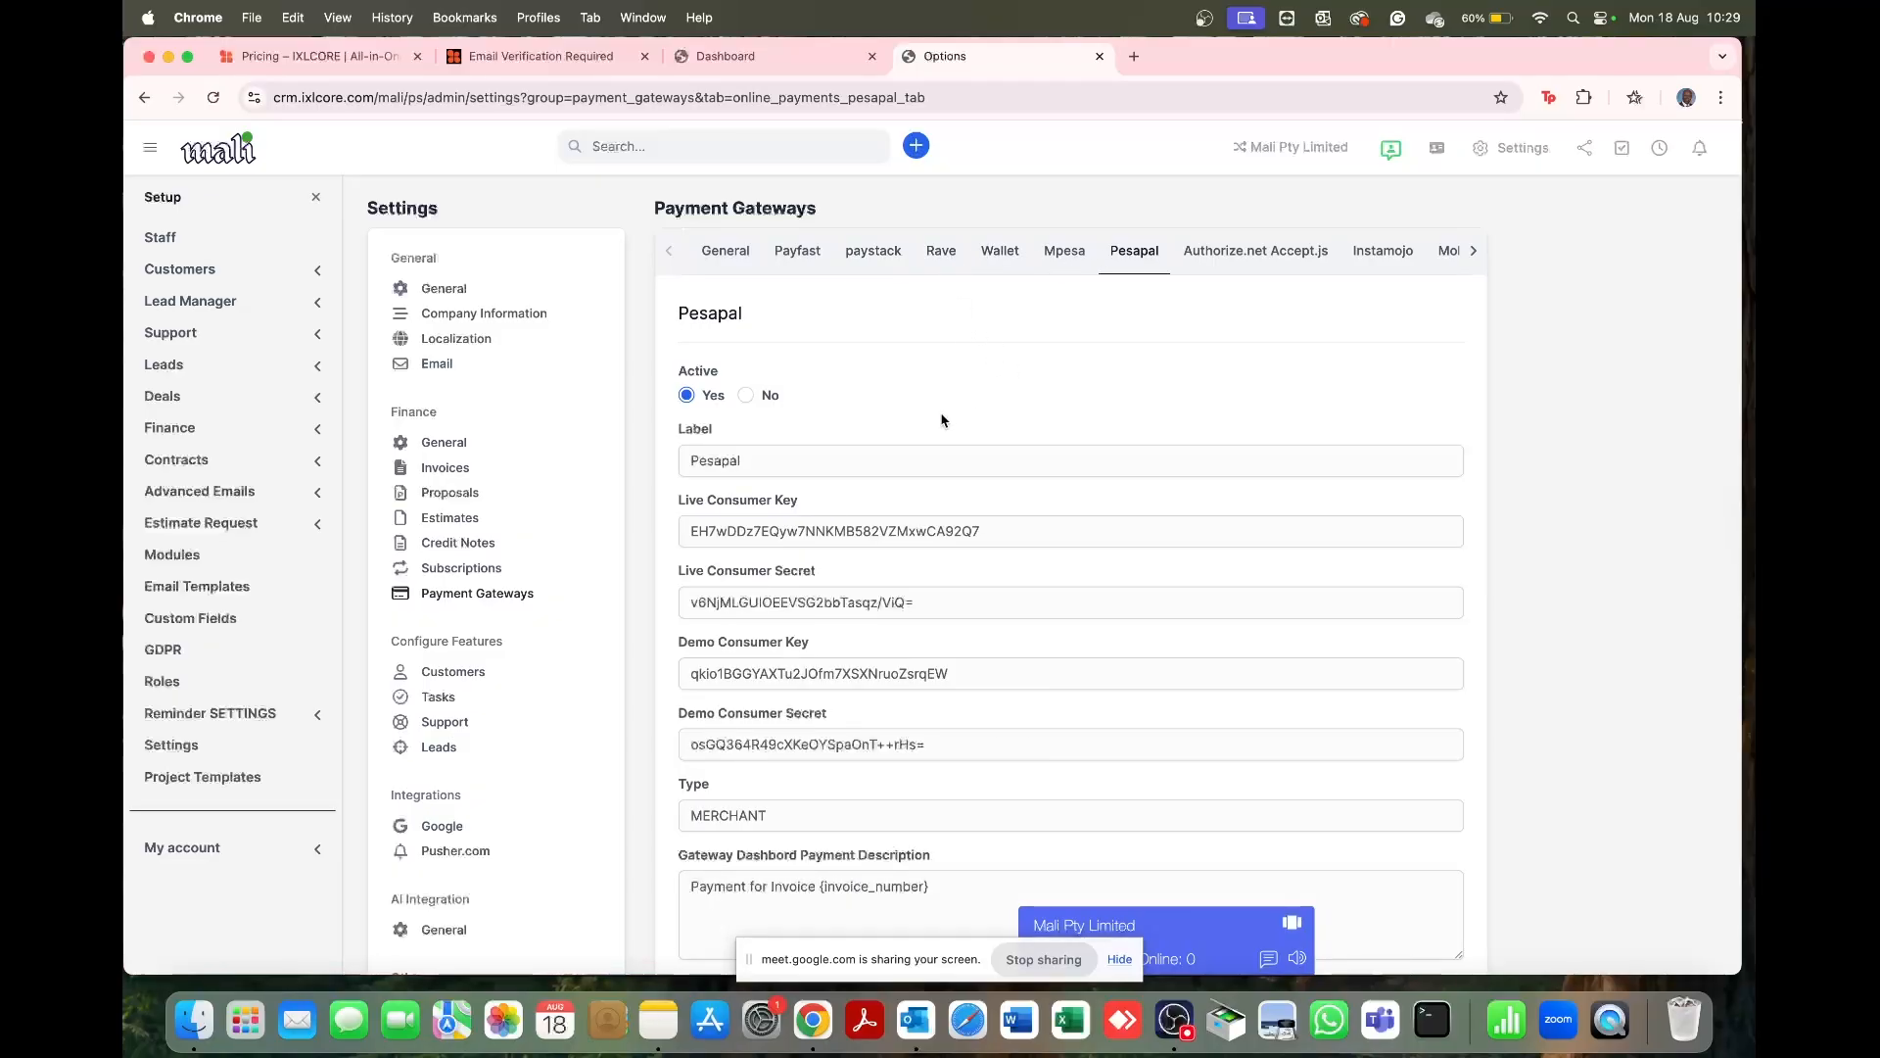
scroll(829, 519, down, 5)
scroll(828, 519, up, 3)
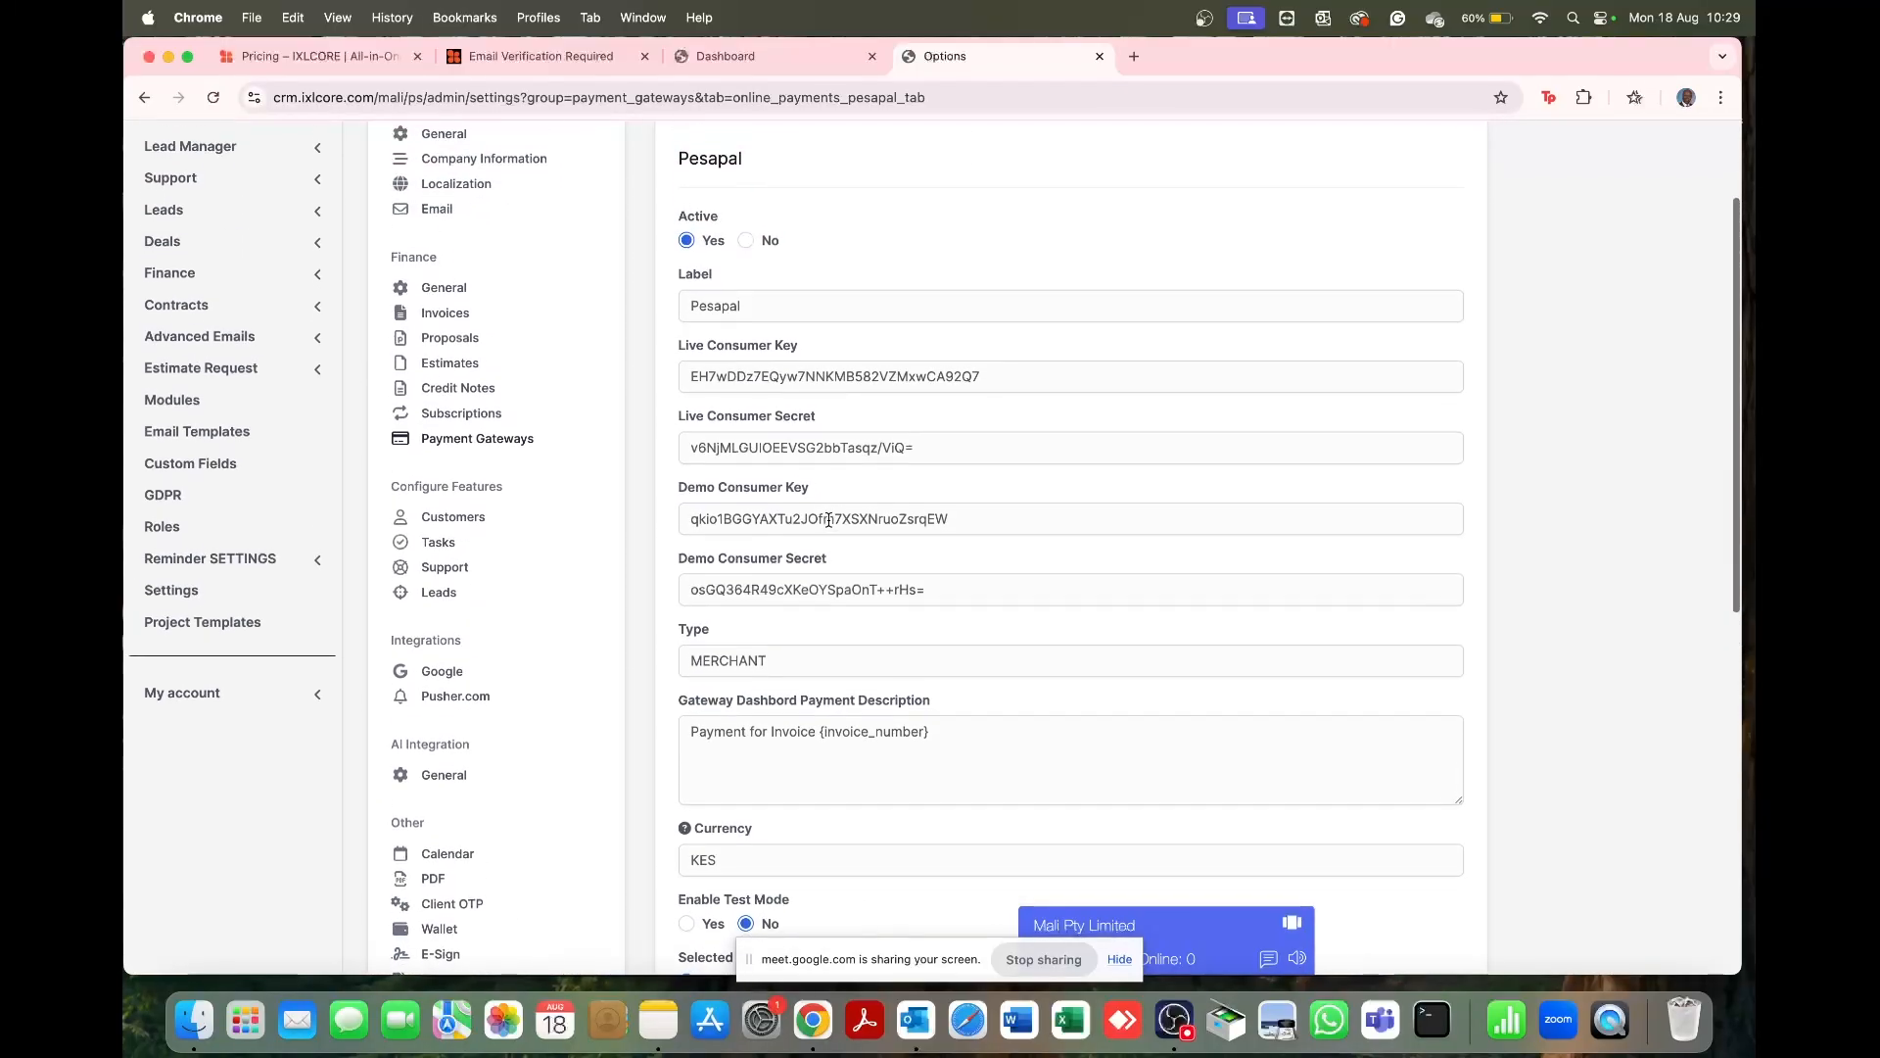
scroll(504, 542, down, 1)
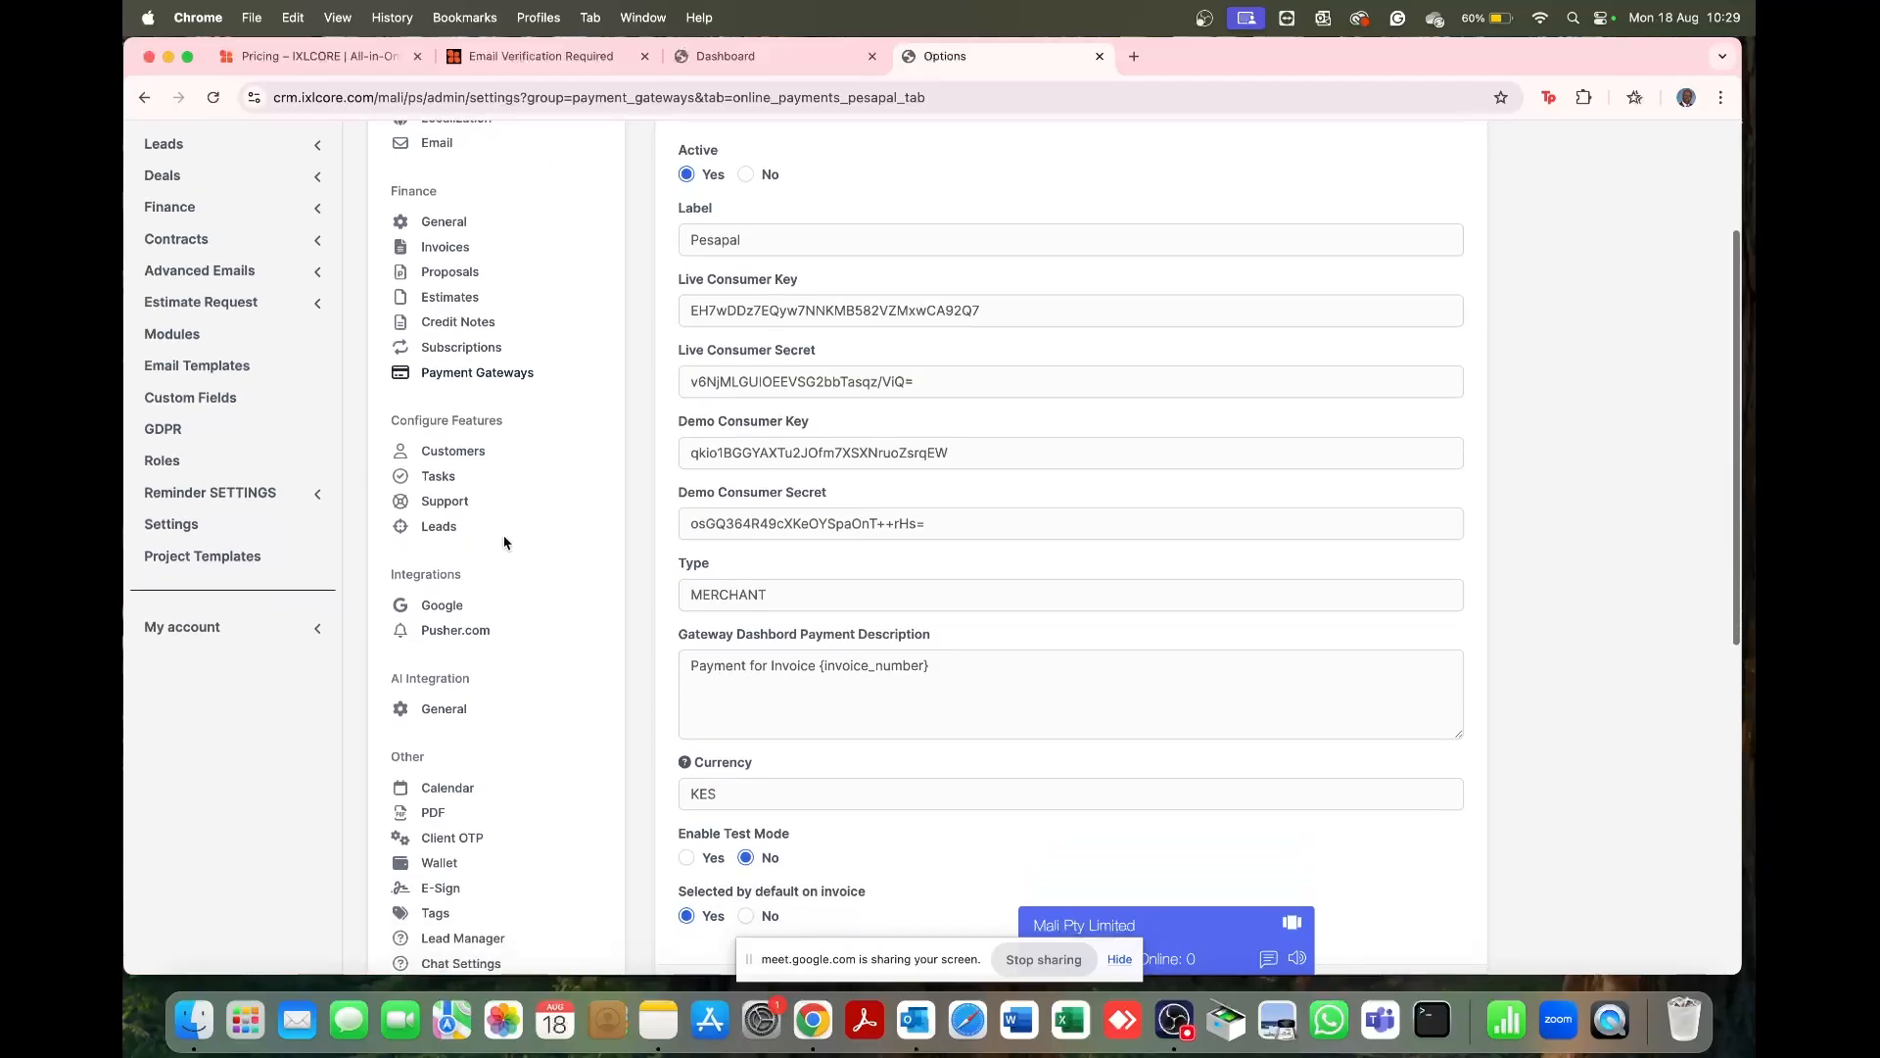
Step: Set the customer Default Country to South Africa by searching 'south'
click(479, 451)
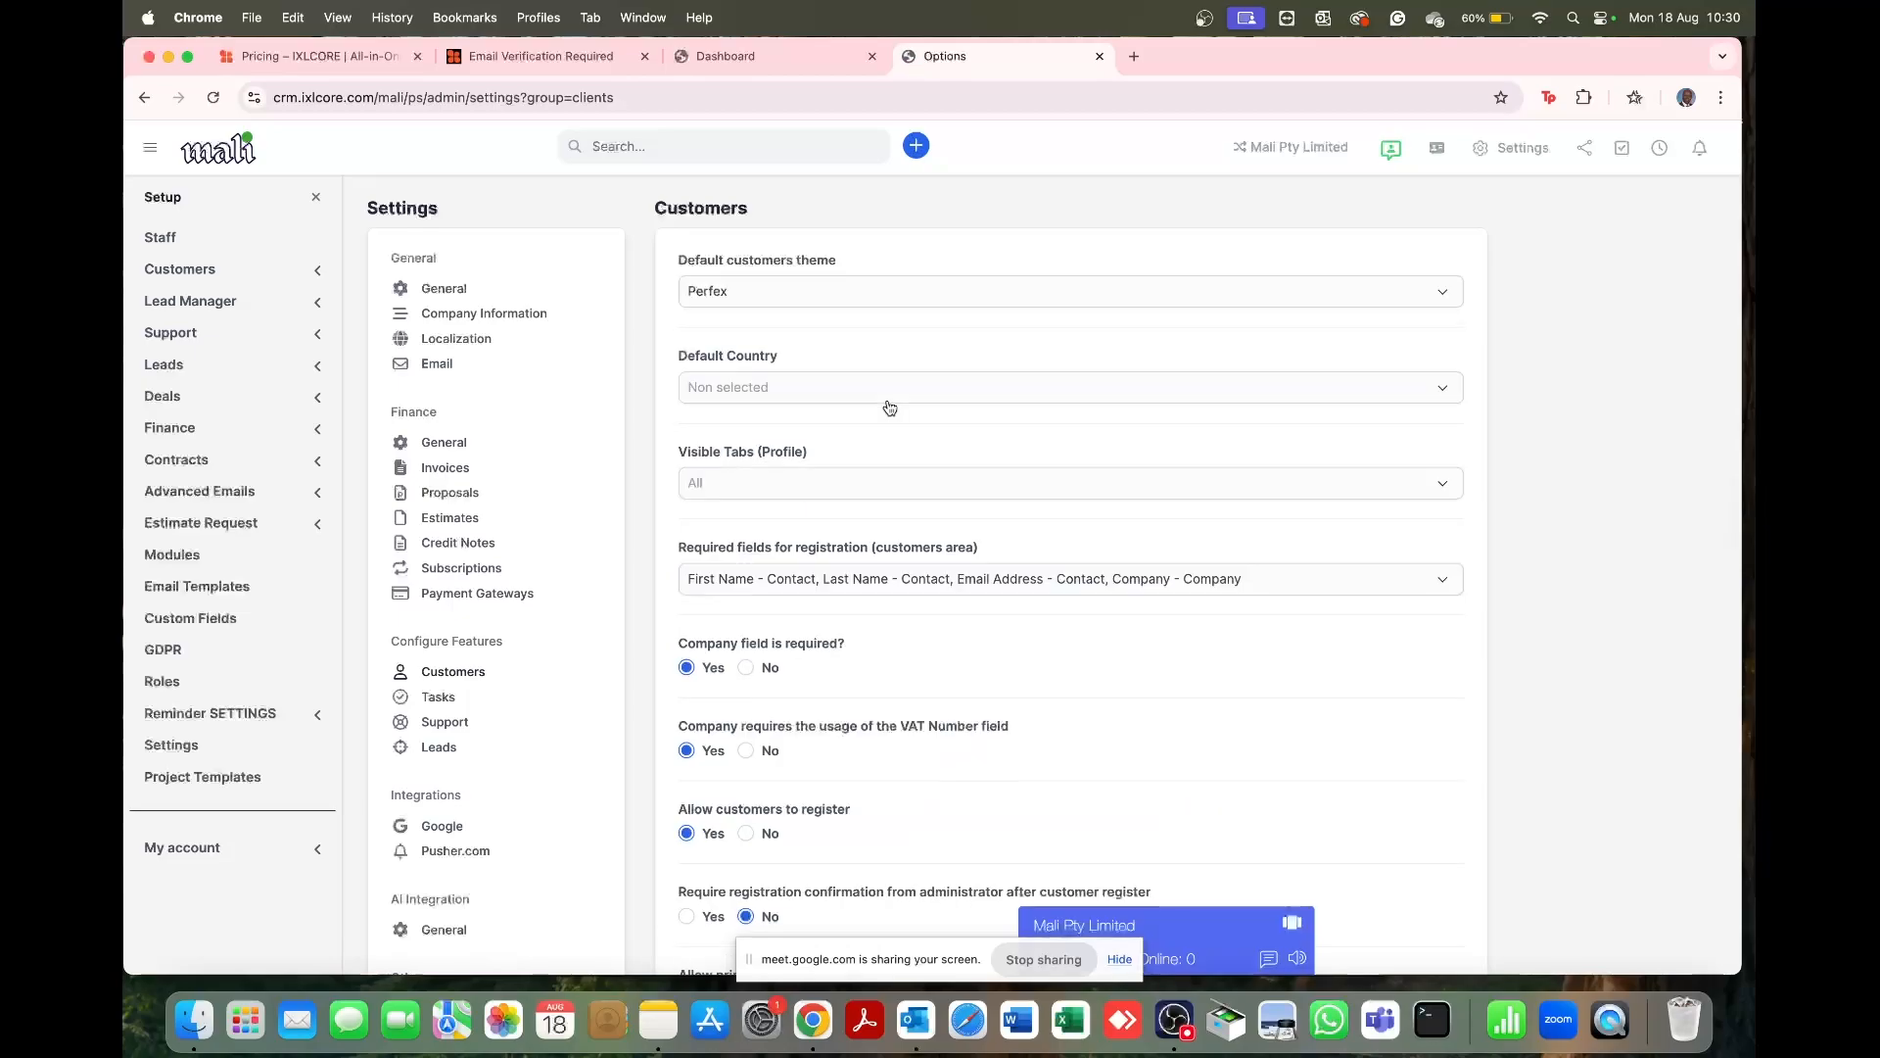
scroll(889, 407, down, 3)
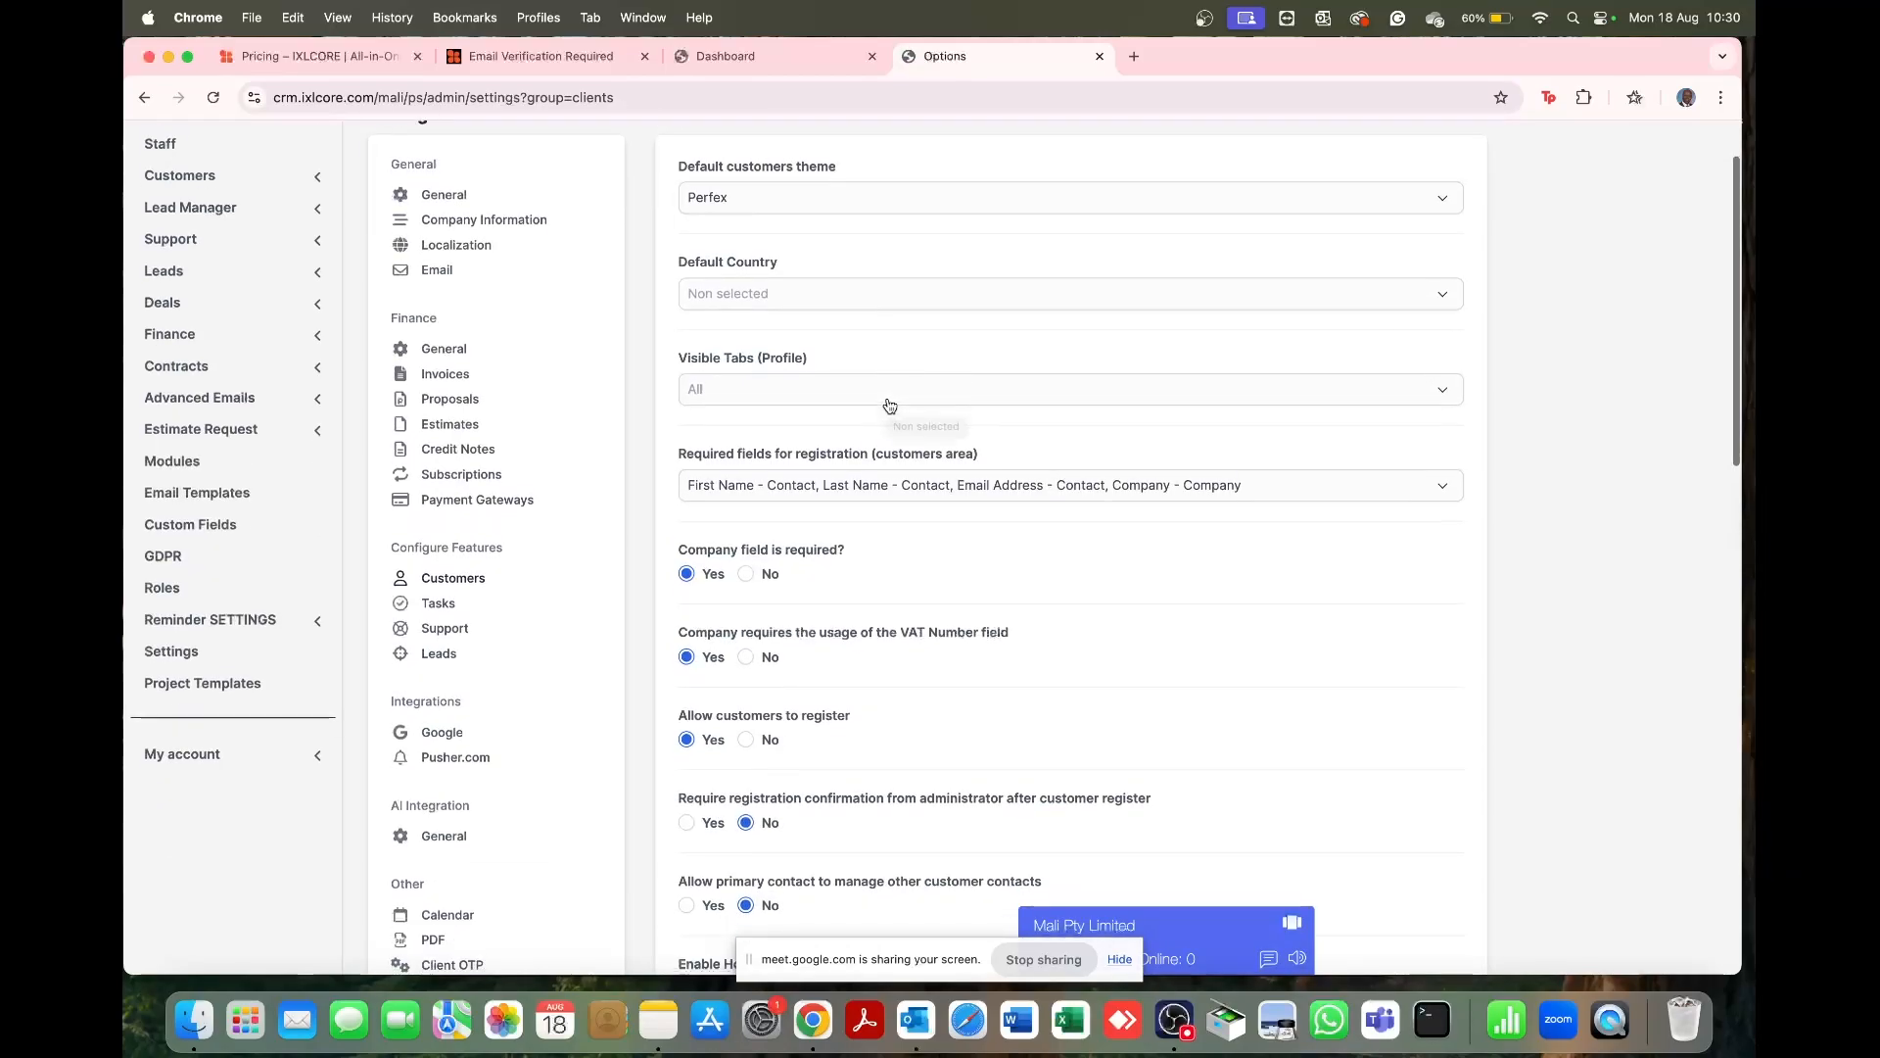
click(846, 202)
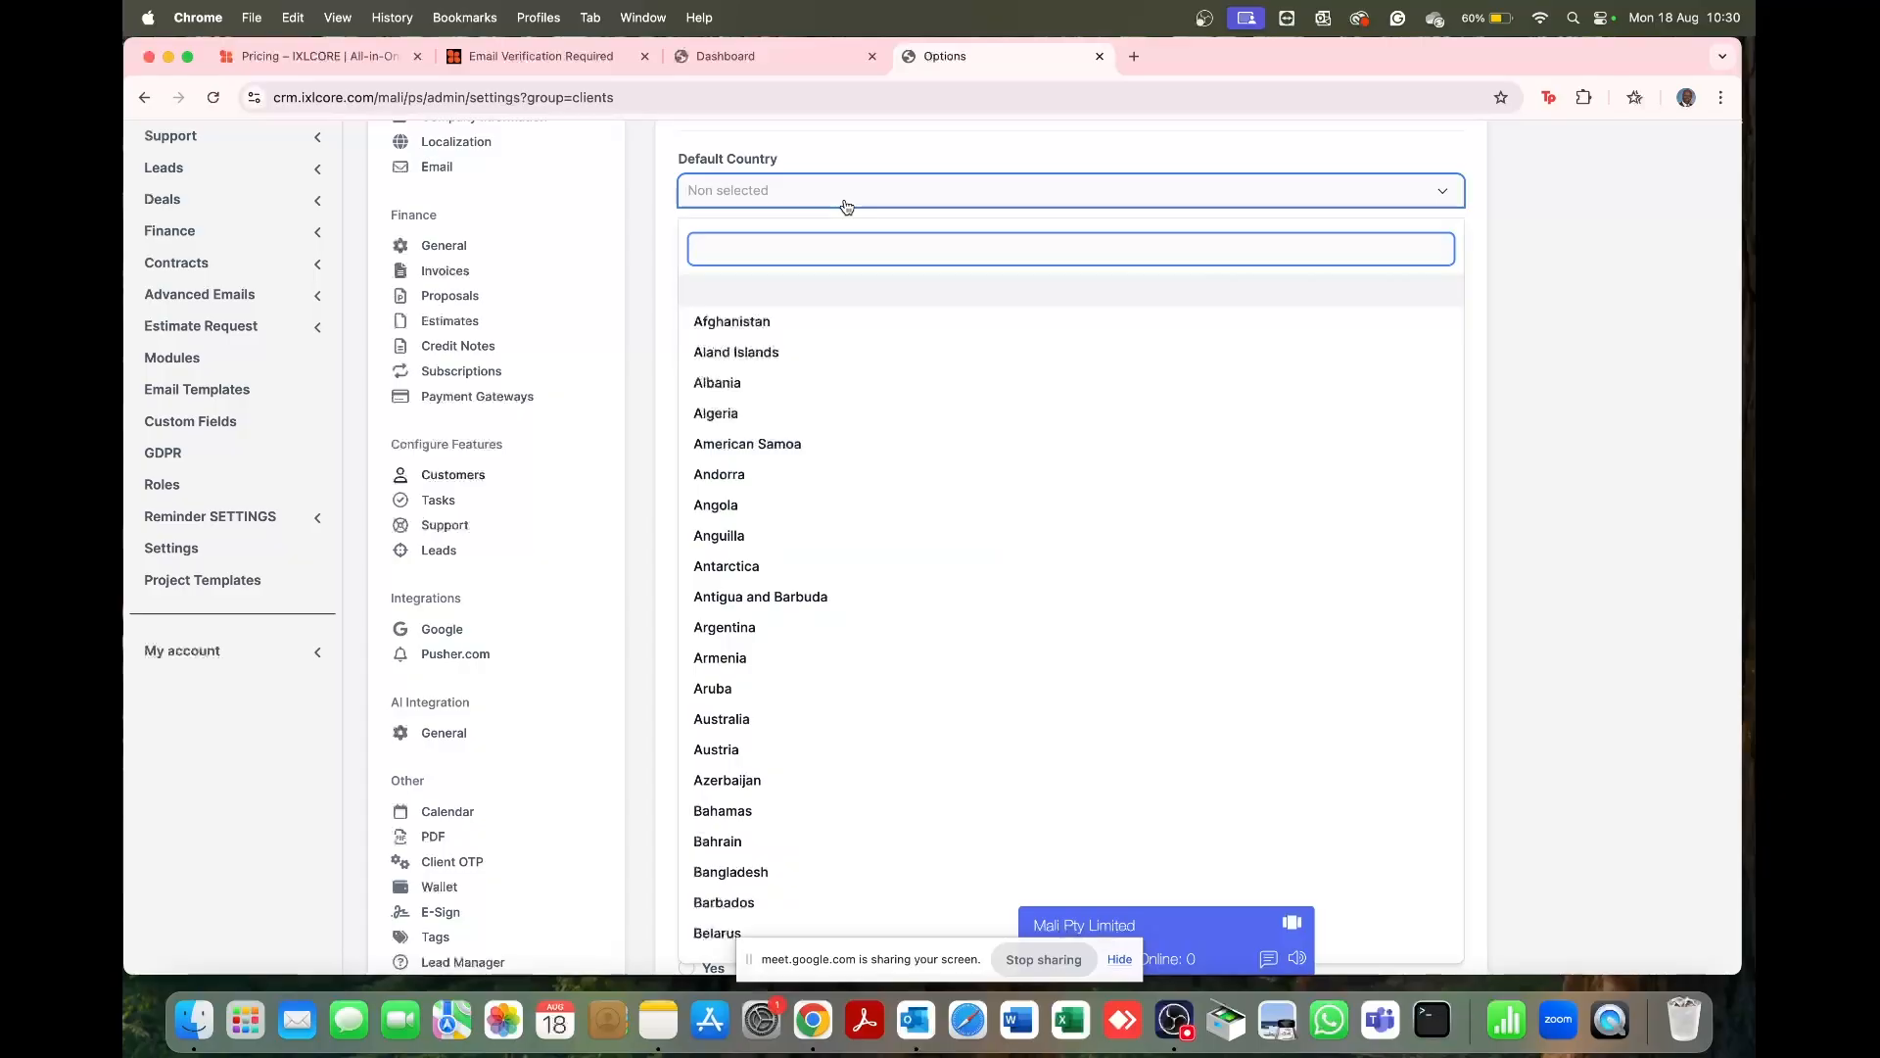
text(south)
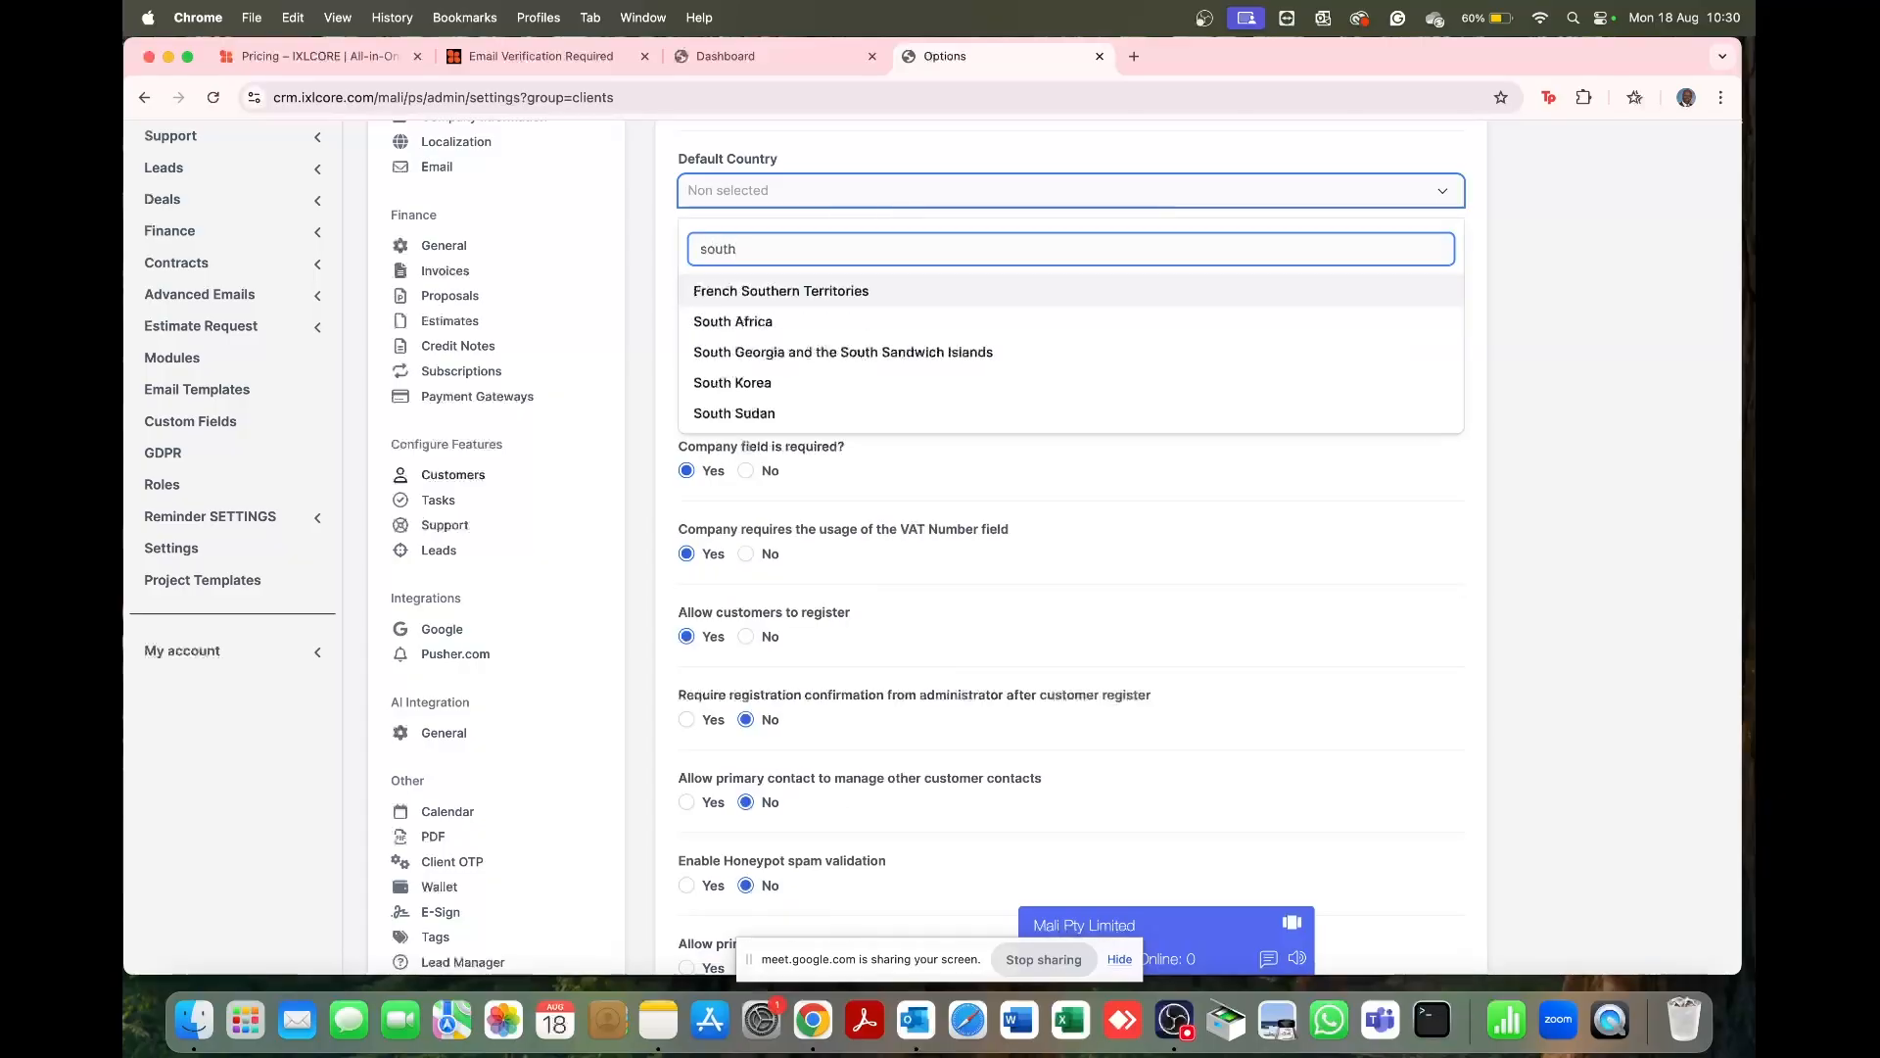
click(791, 321)
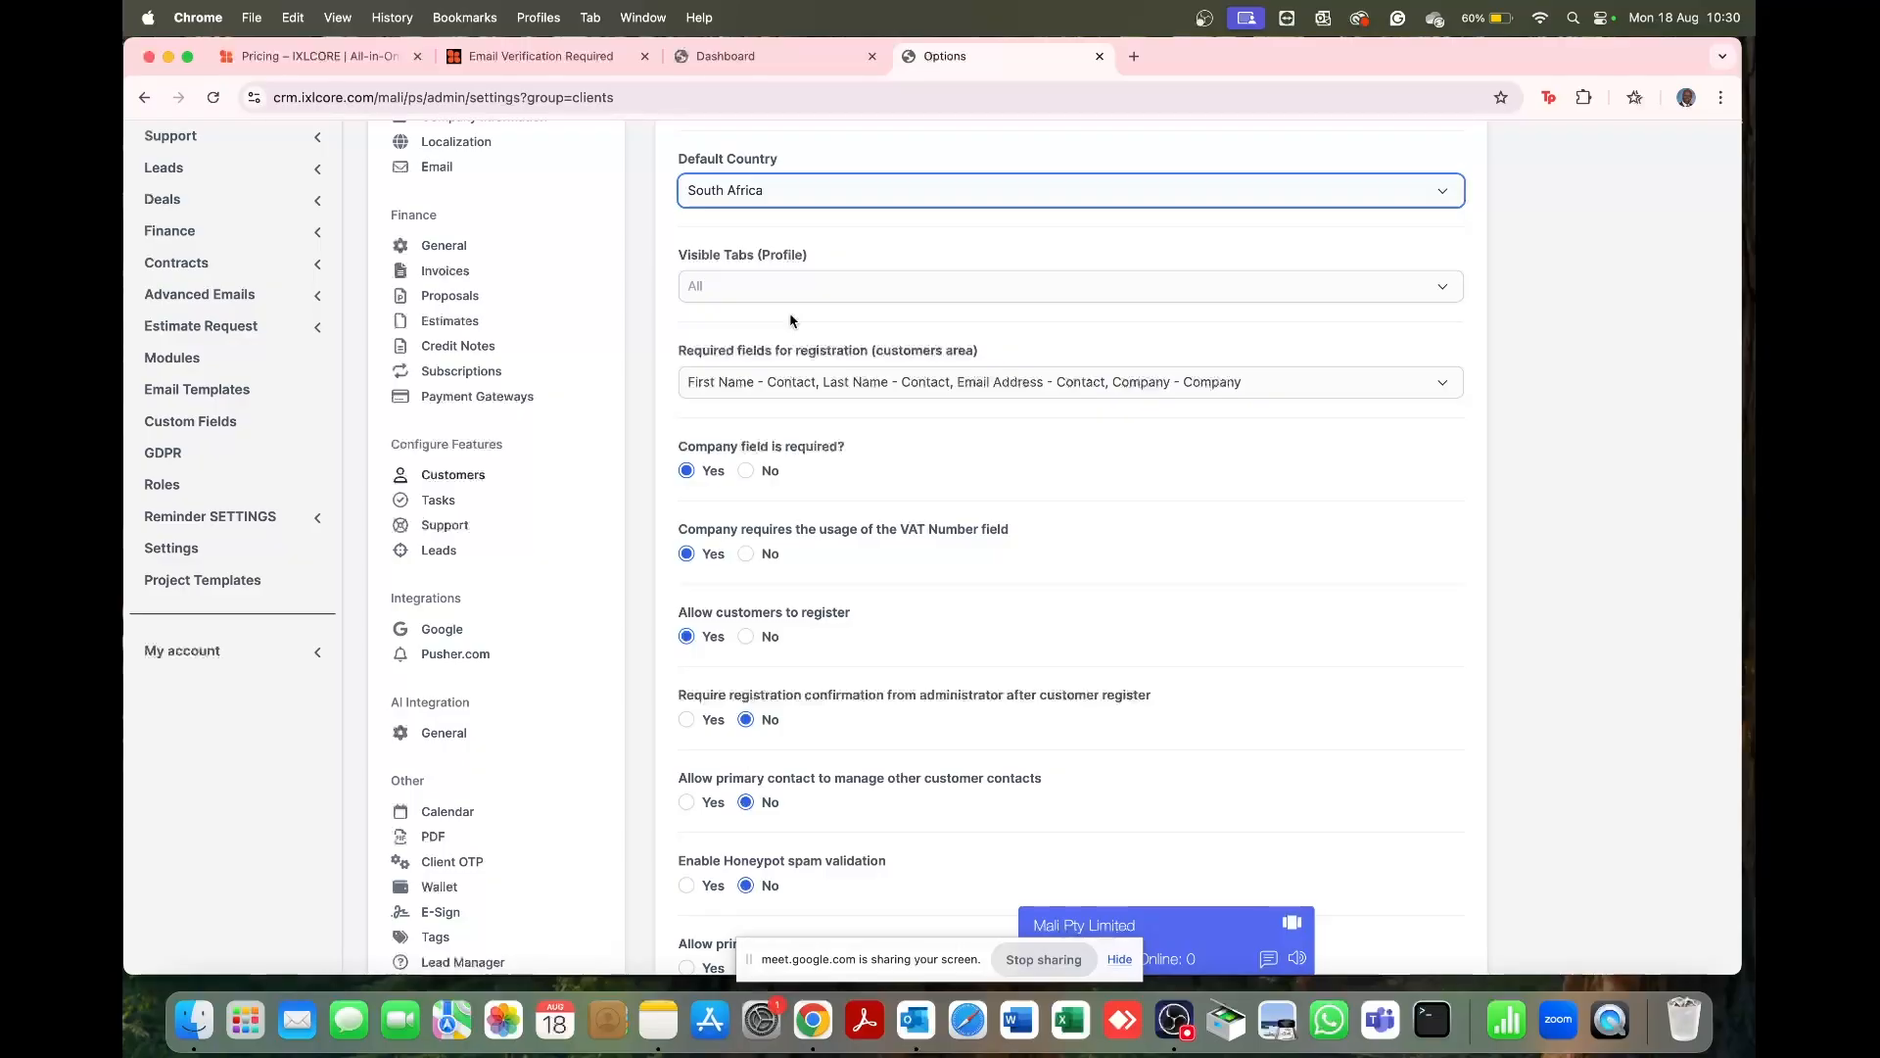
Step: Leave the Customer Information Format untouched and save customer settings with South Africa as default
scroll(1034, 578, down, 4)
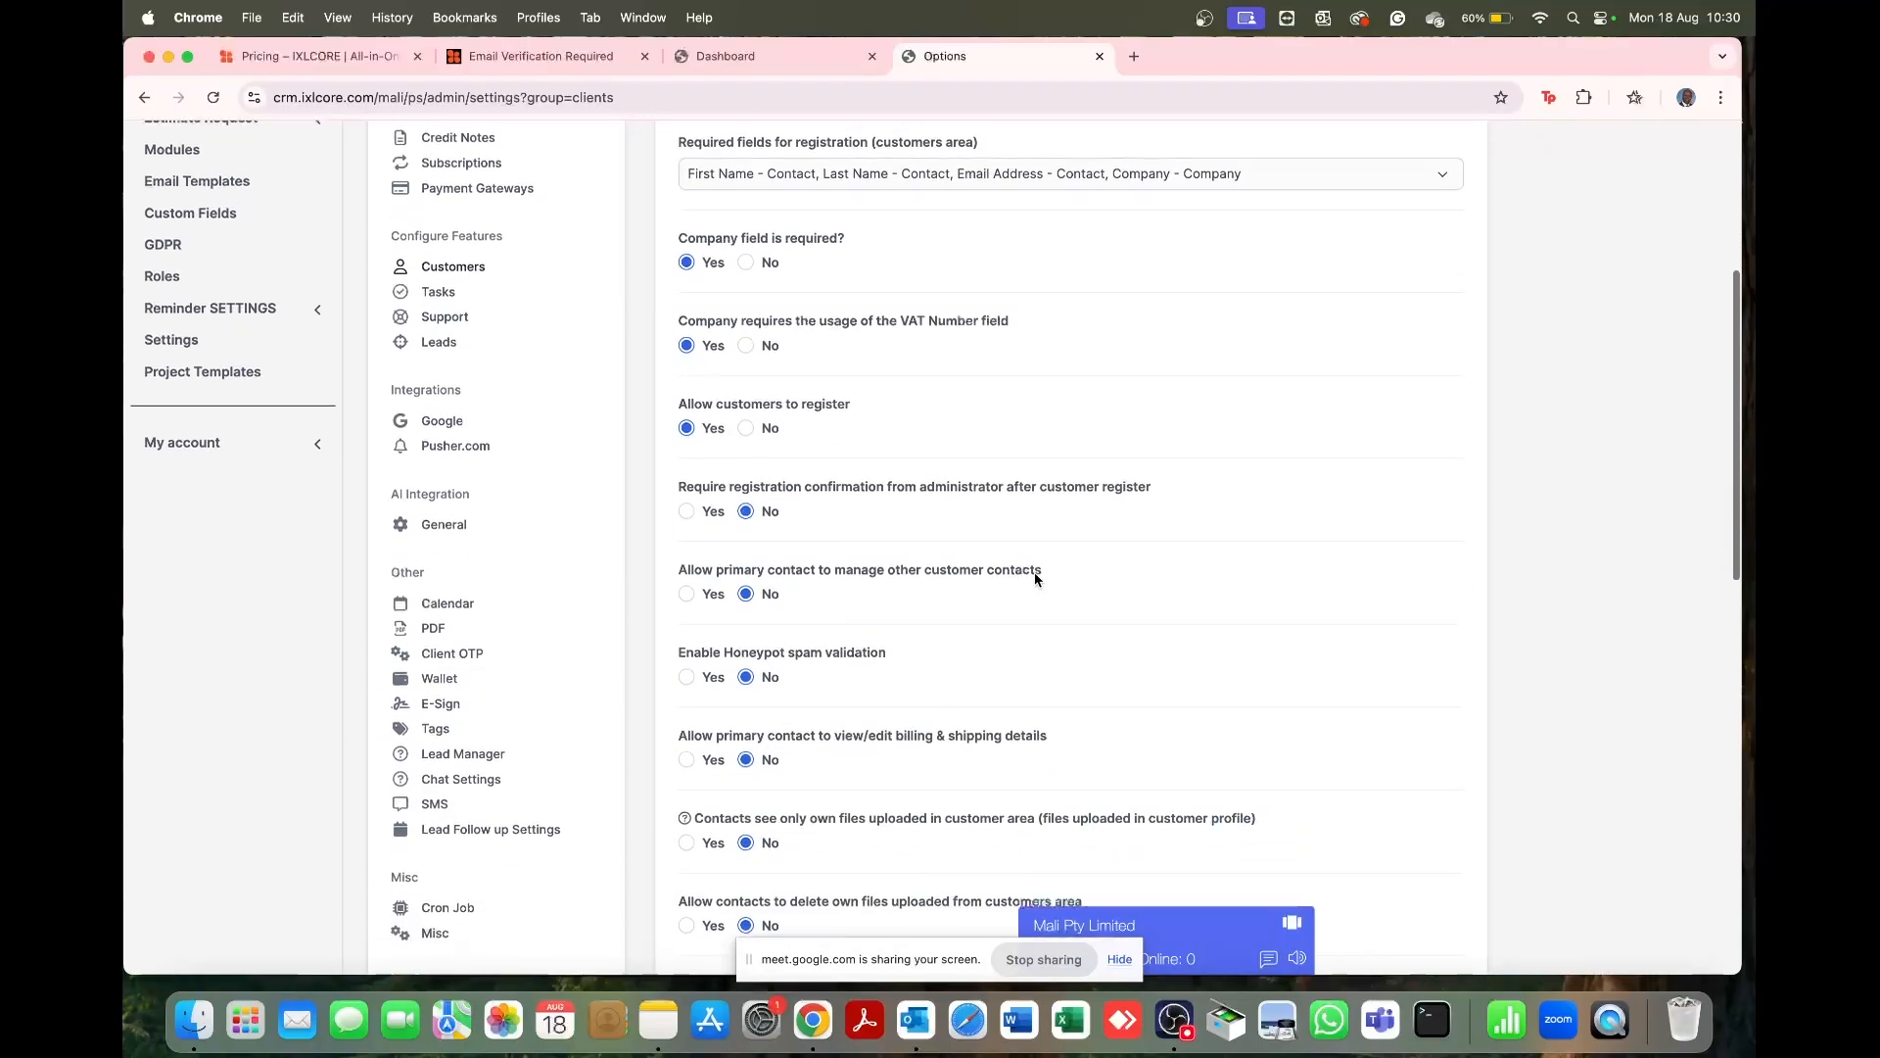
scroll(1035, 579, down, 4)
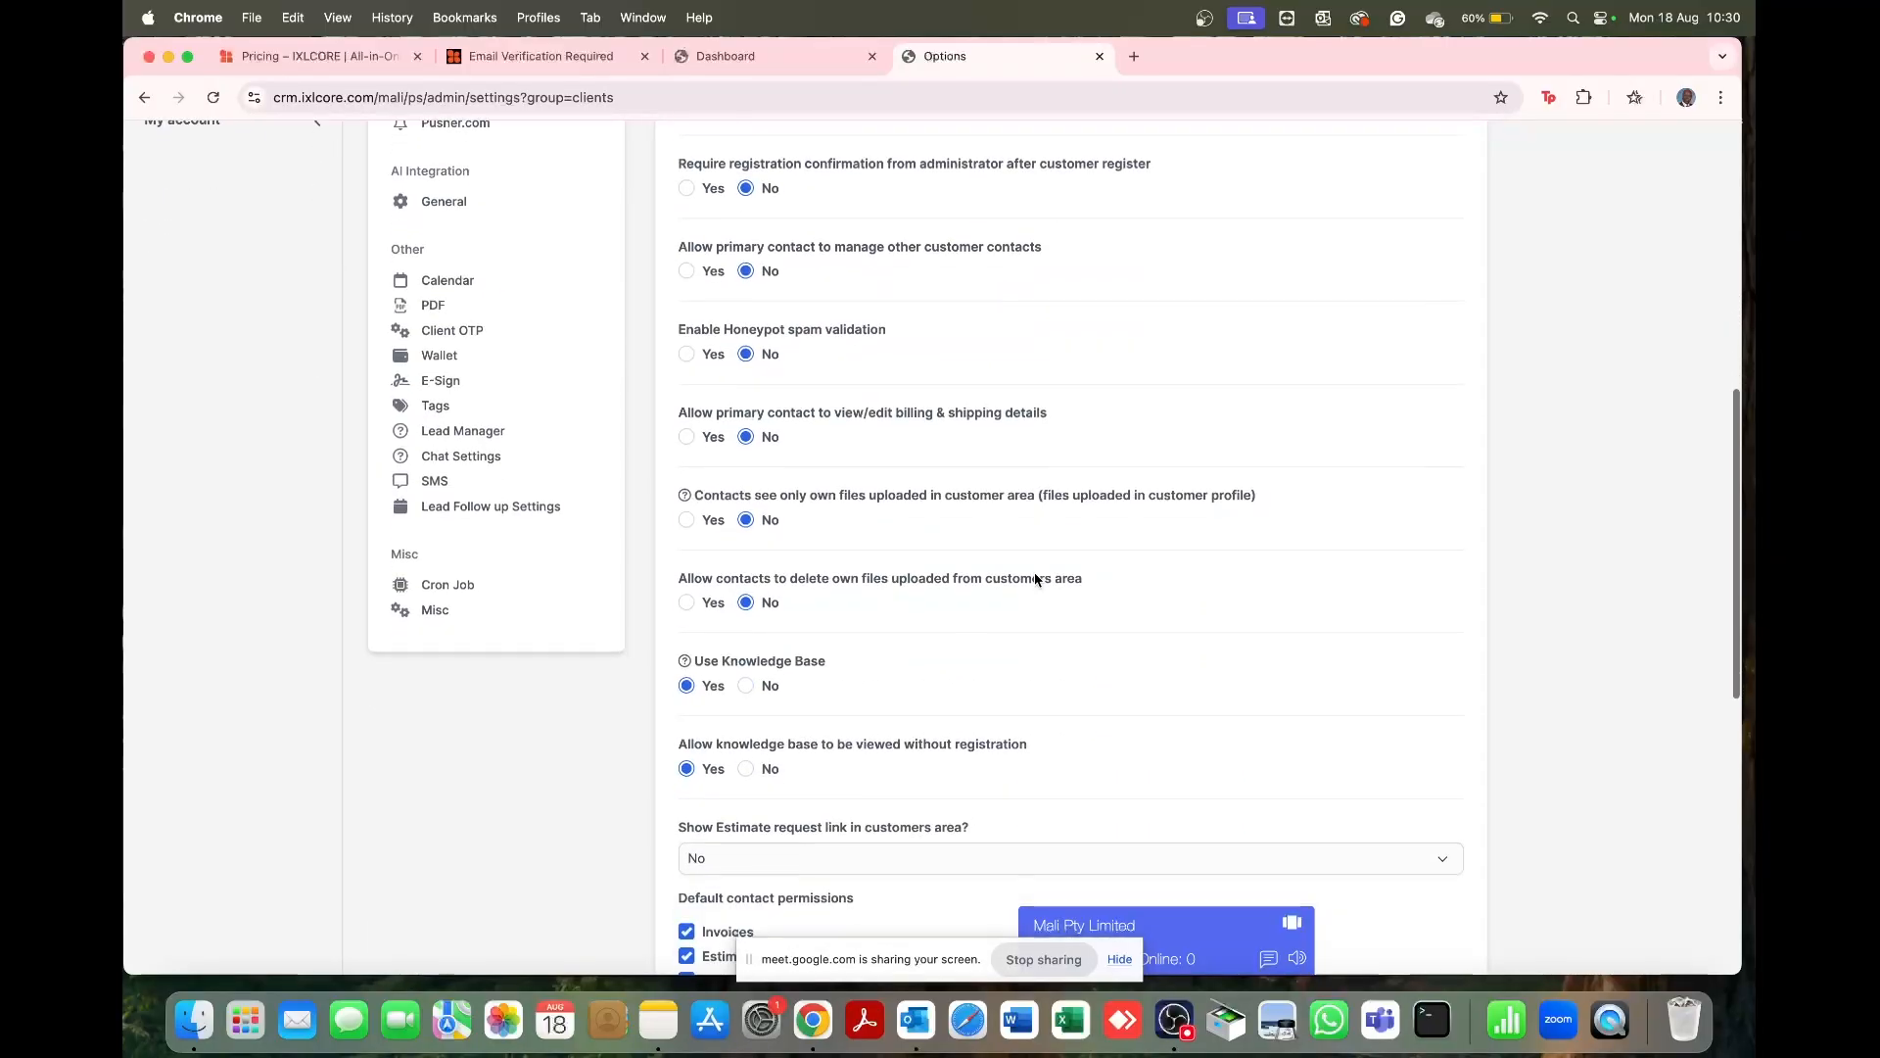
scroll(1035, 579, down, 3)
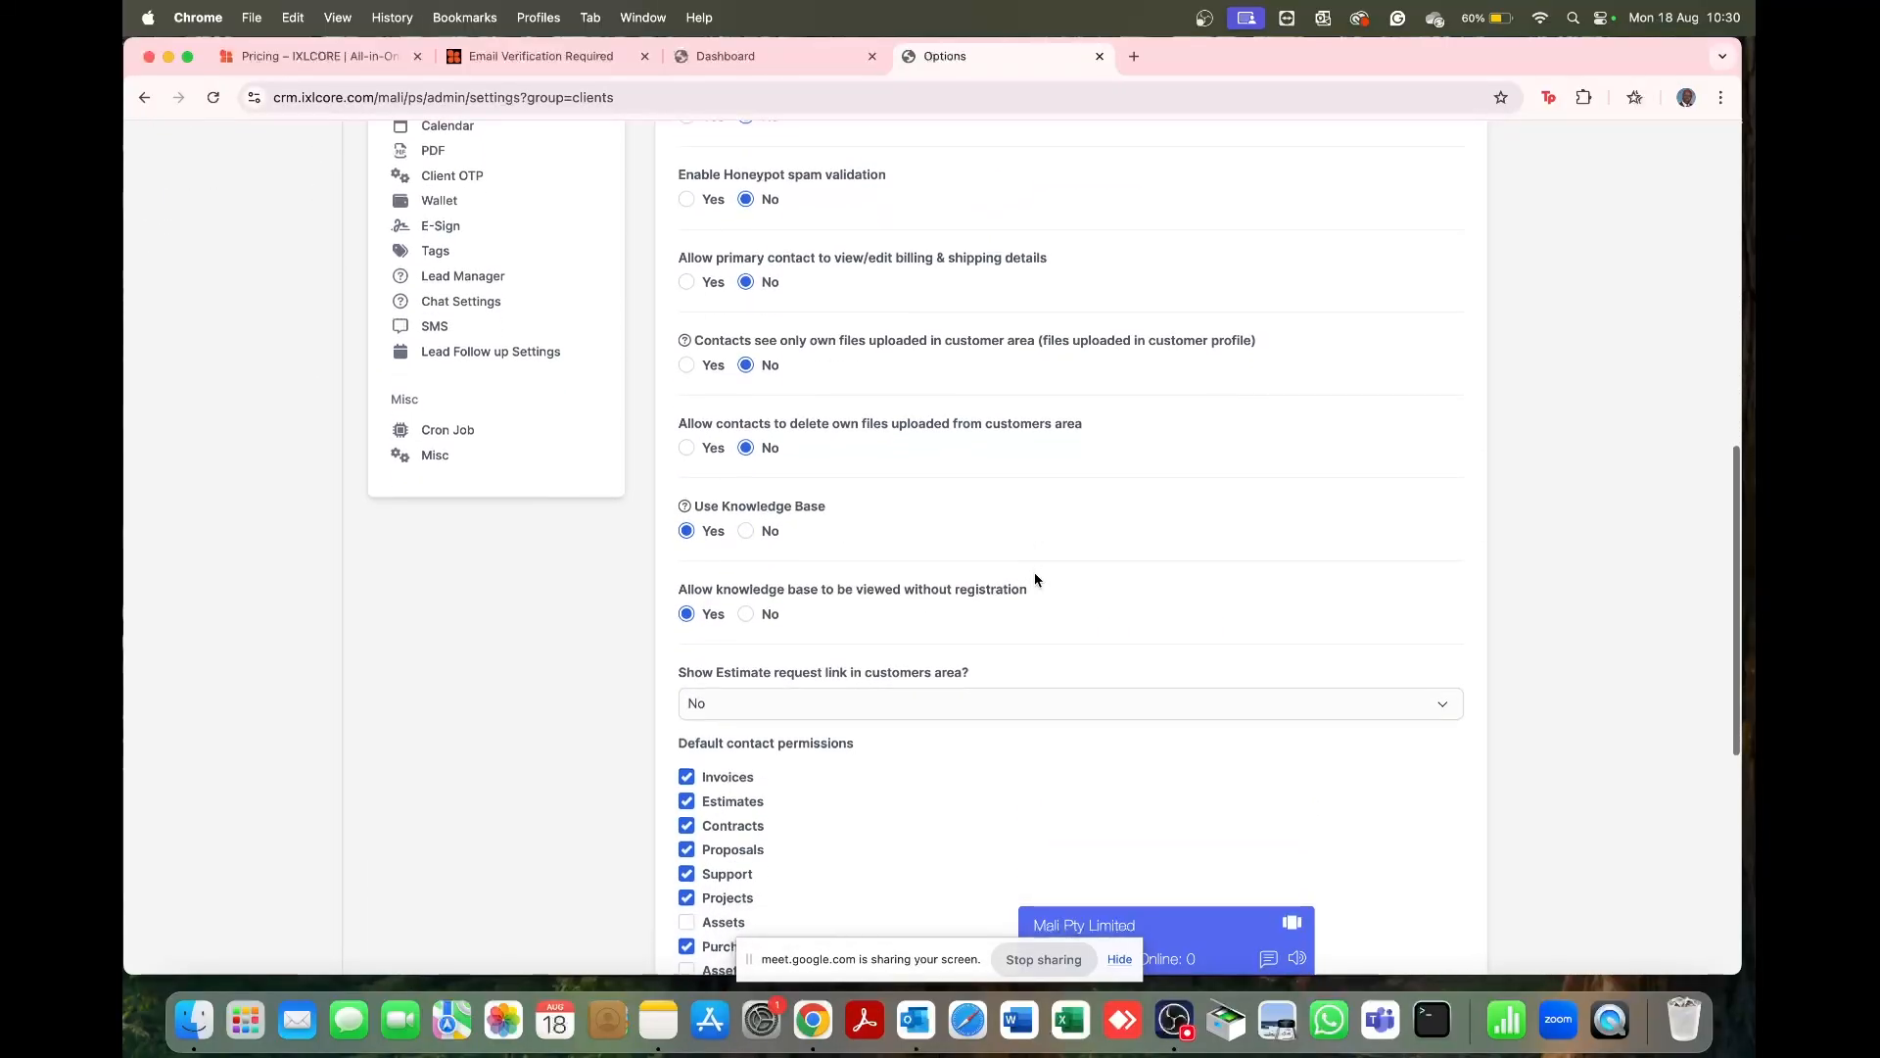
scroll(945, 587, down, 3)
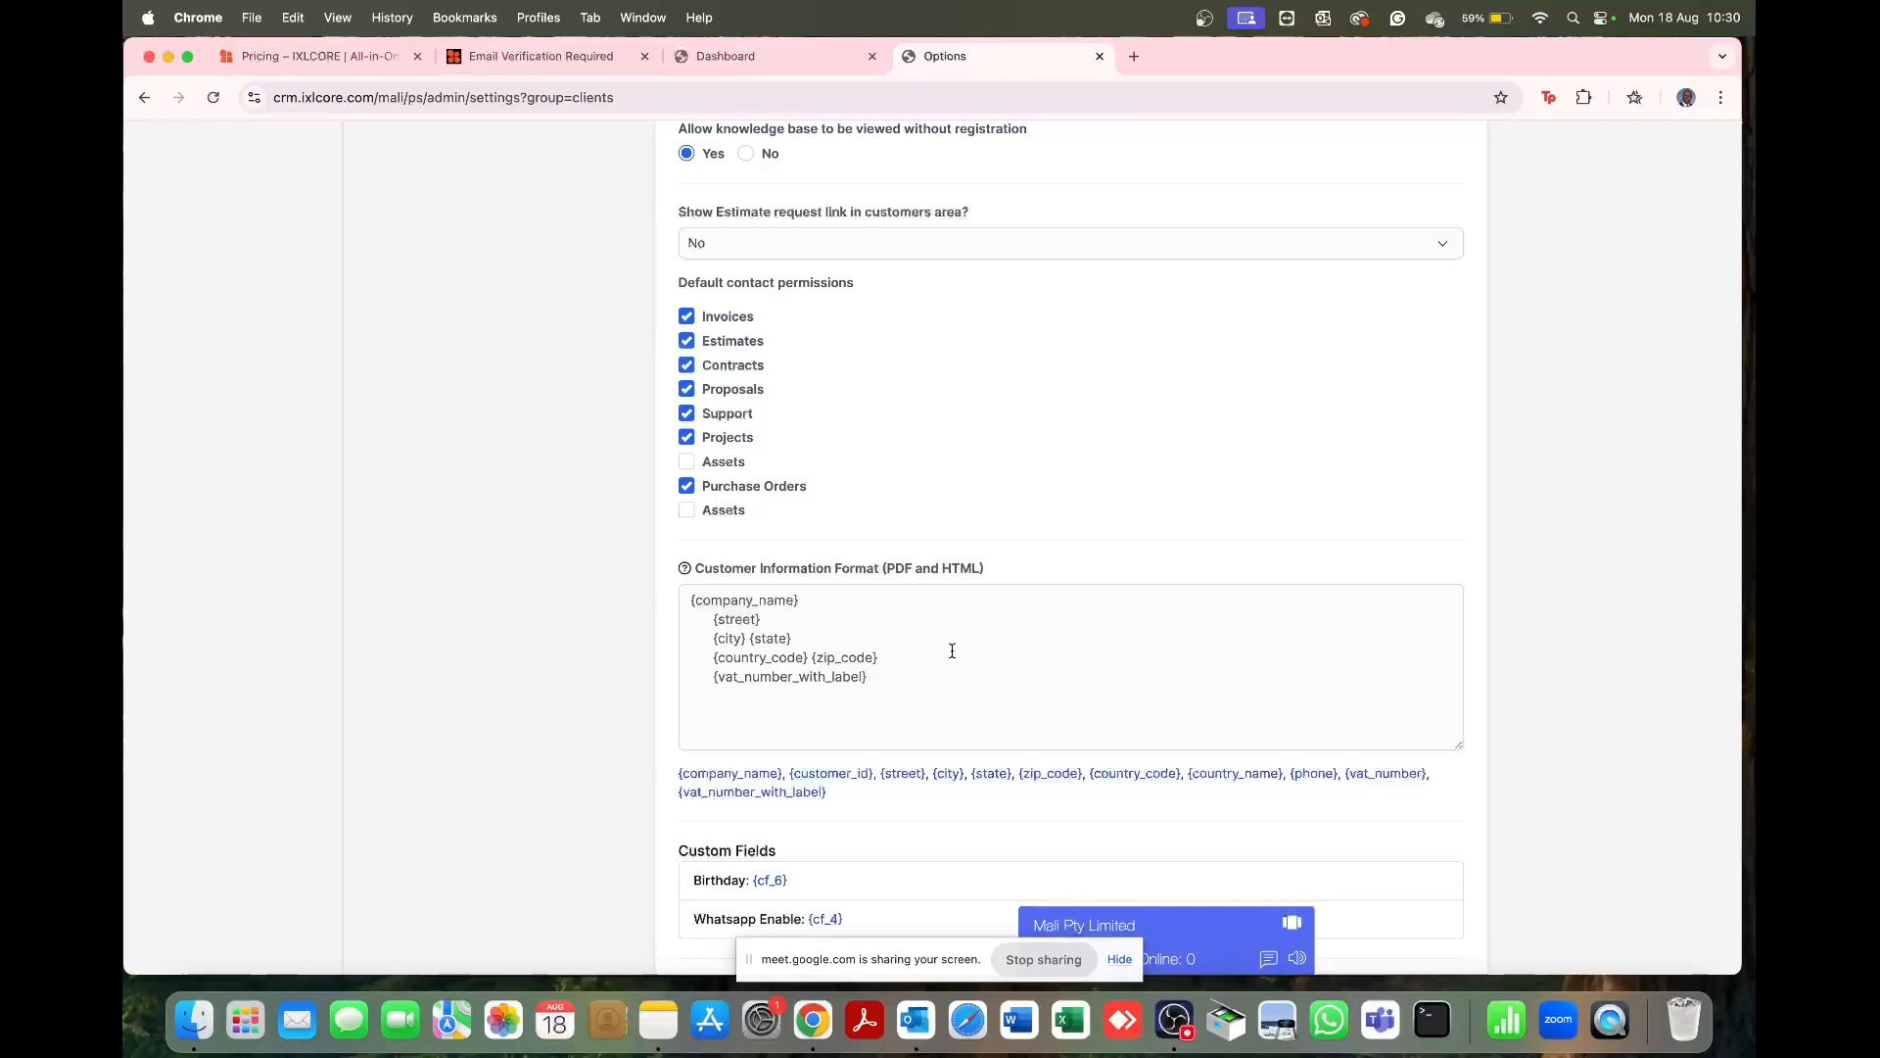
click(918, 688)
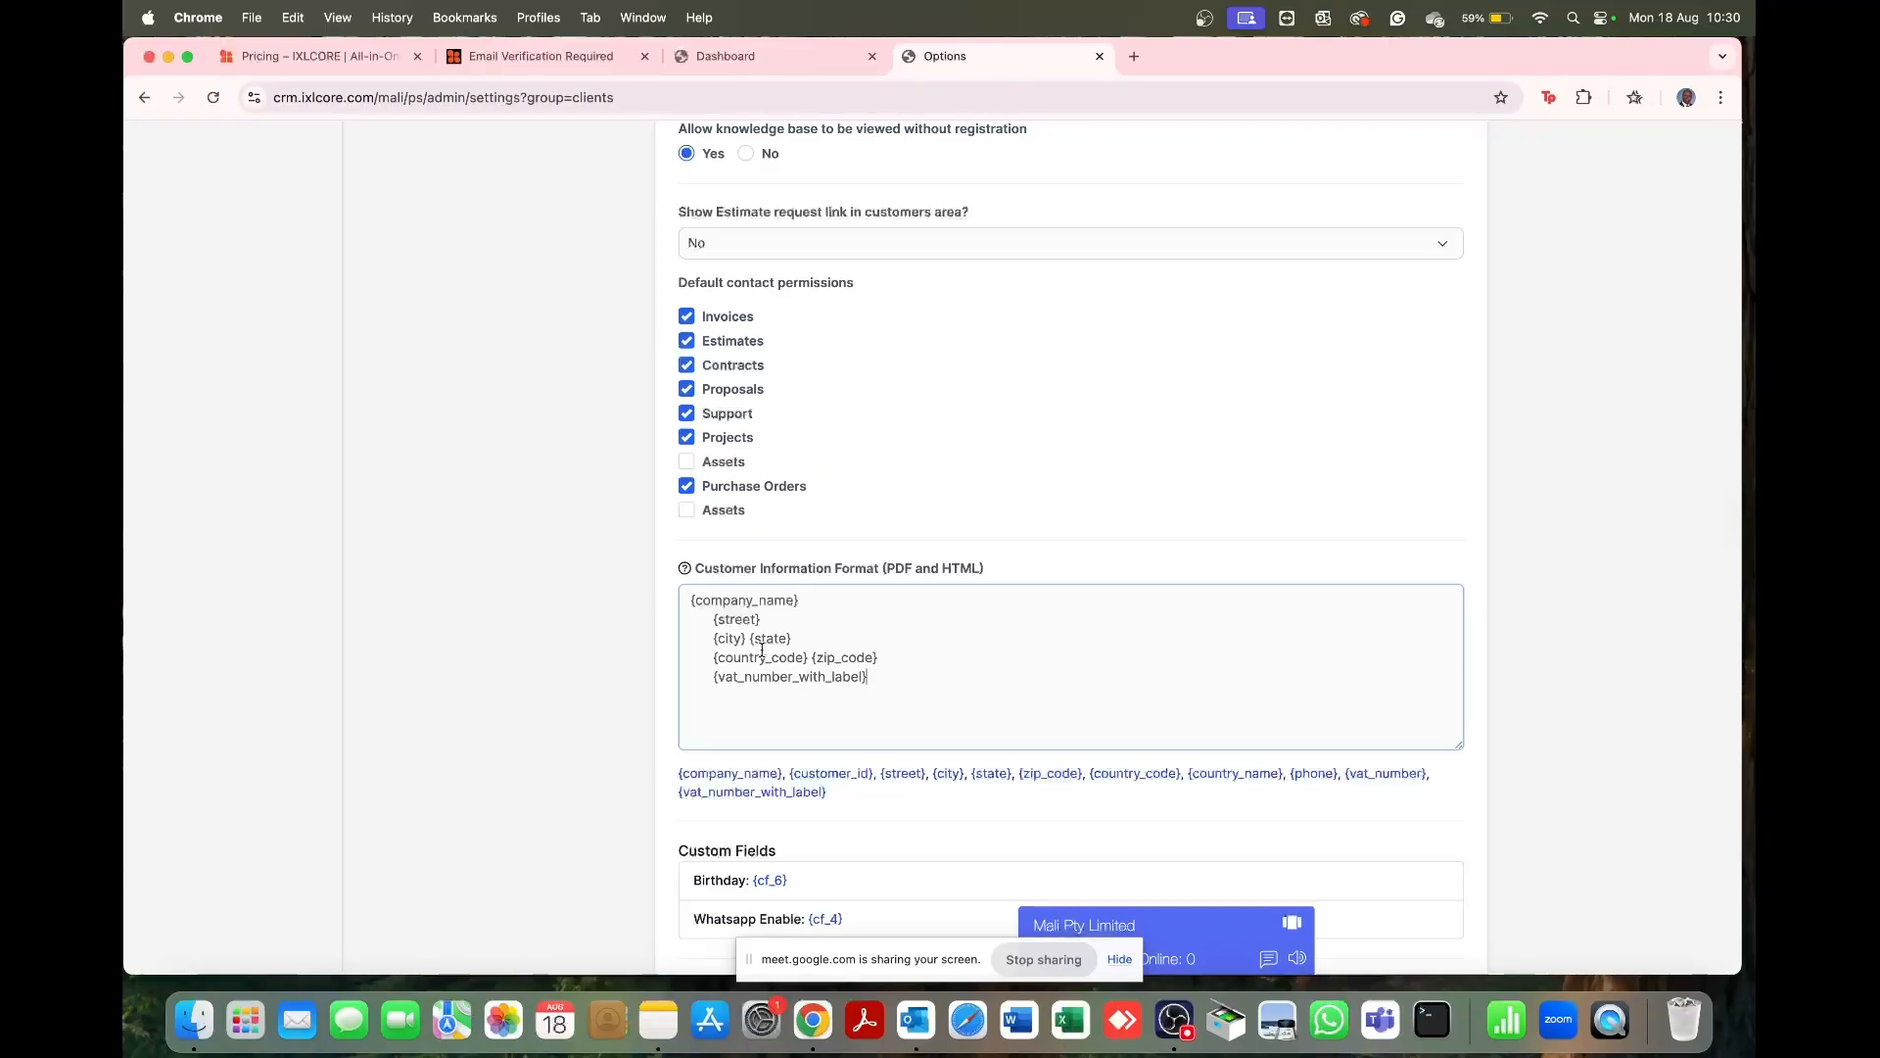
key(super+a)
click(926, 530)
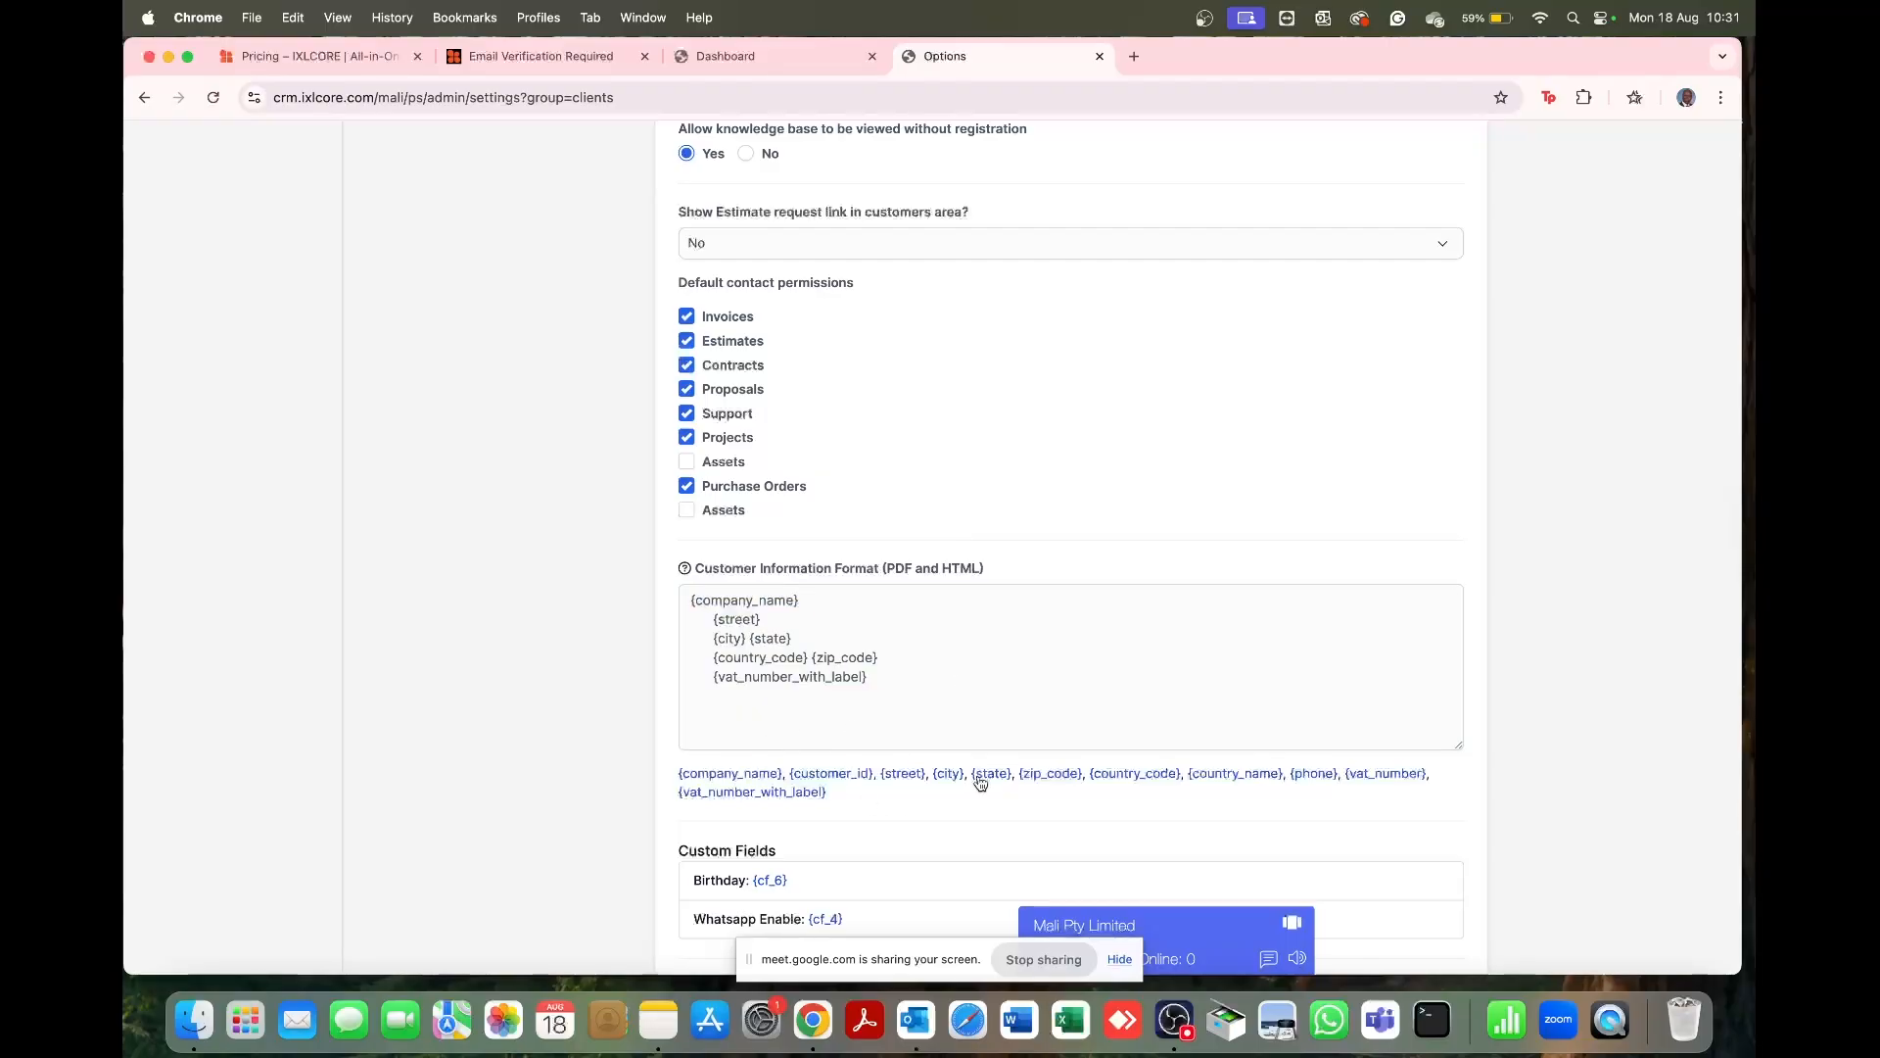
scroll(876, 657, down, 3)
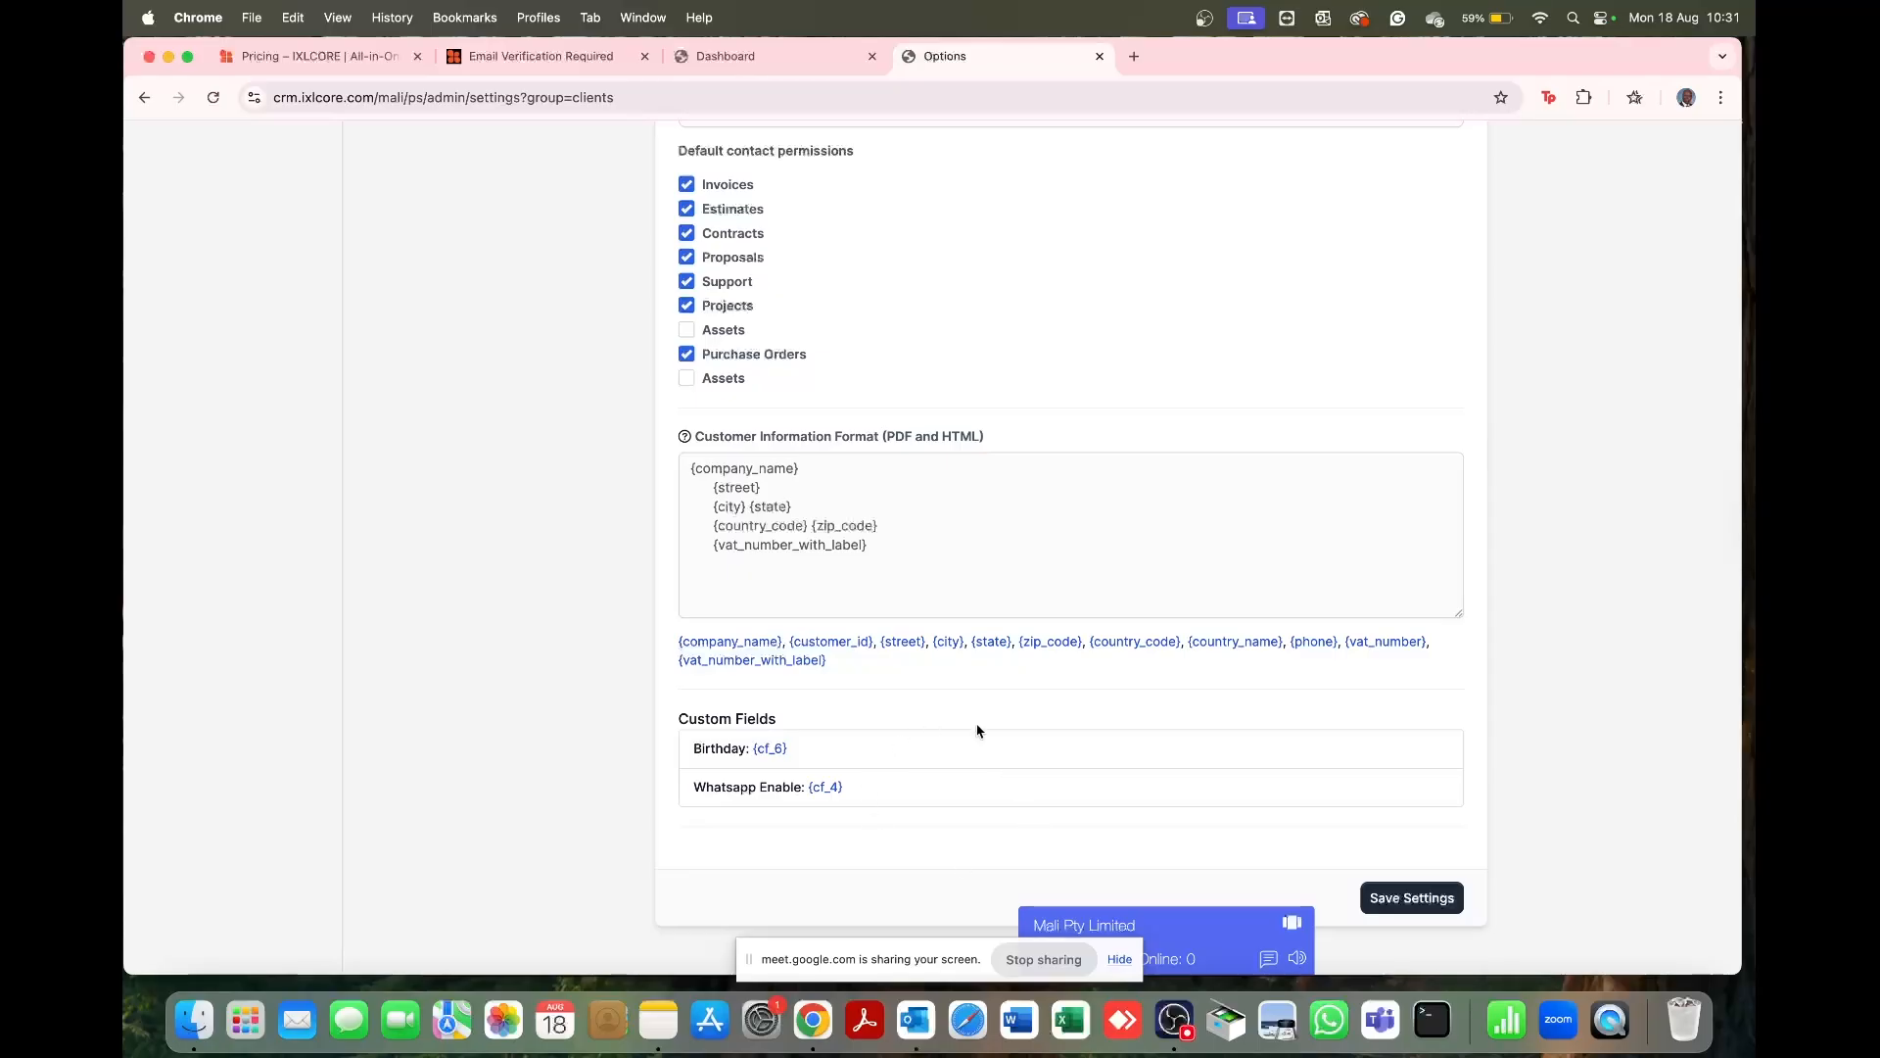
click(1436, 900)
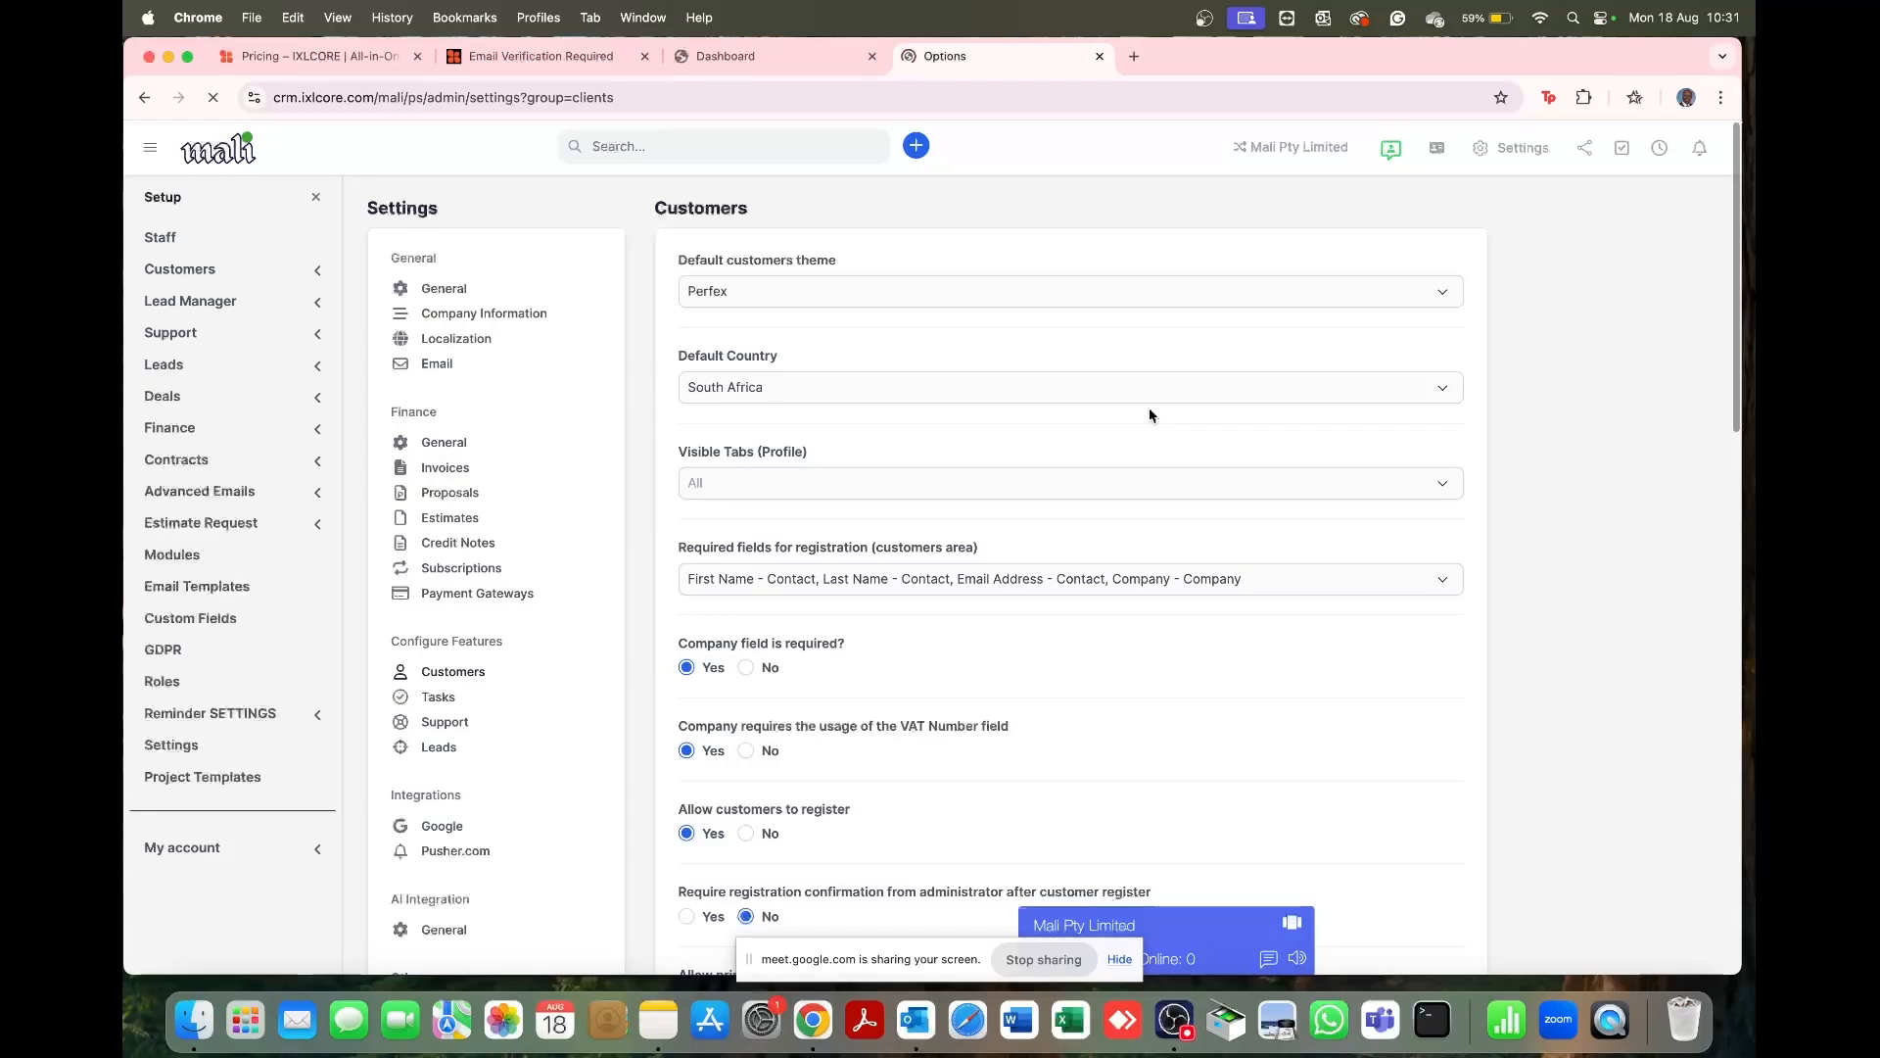
Step: Save the Tasks settings unchanged: 50 kanban rows per status, Medium default priority
click(459, 697)
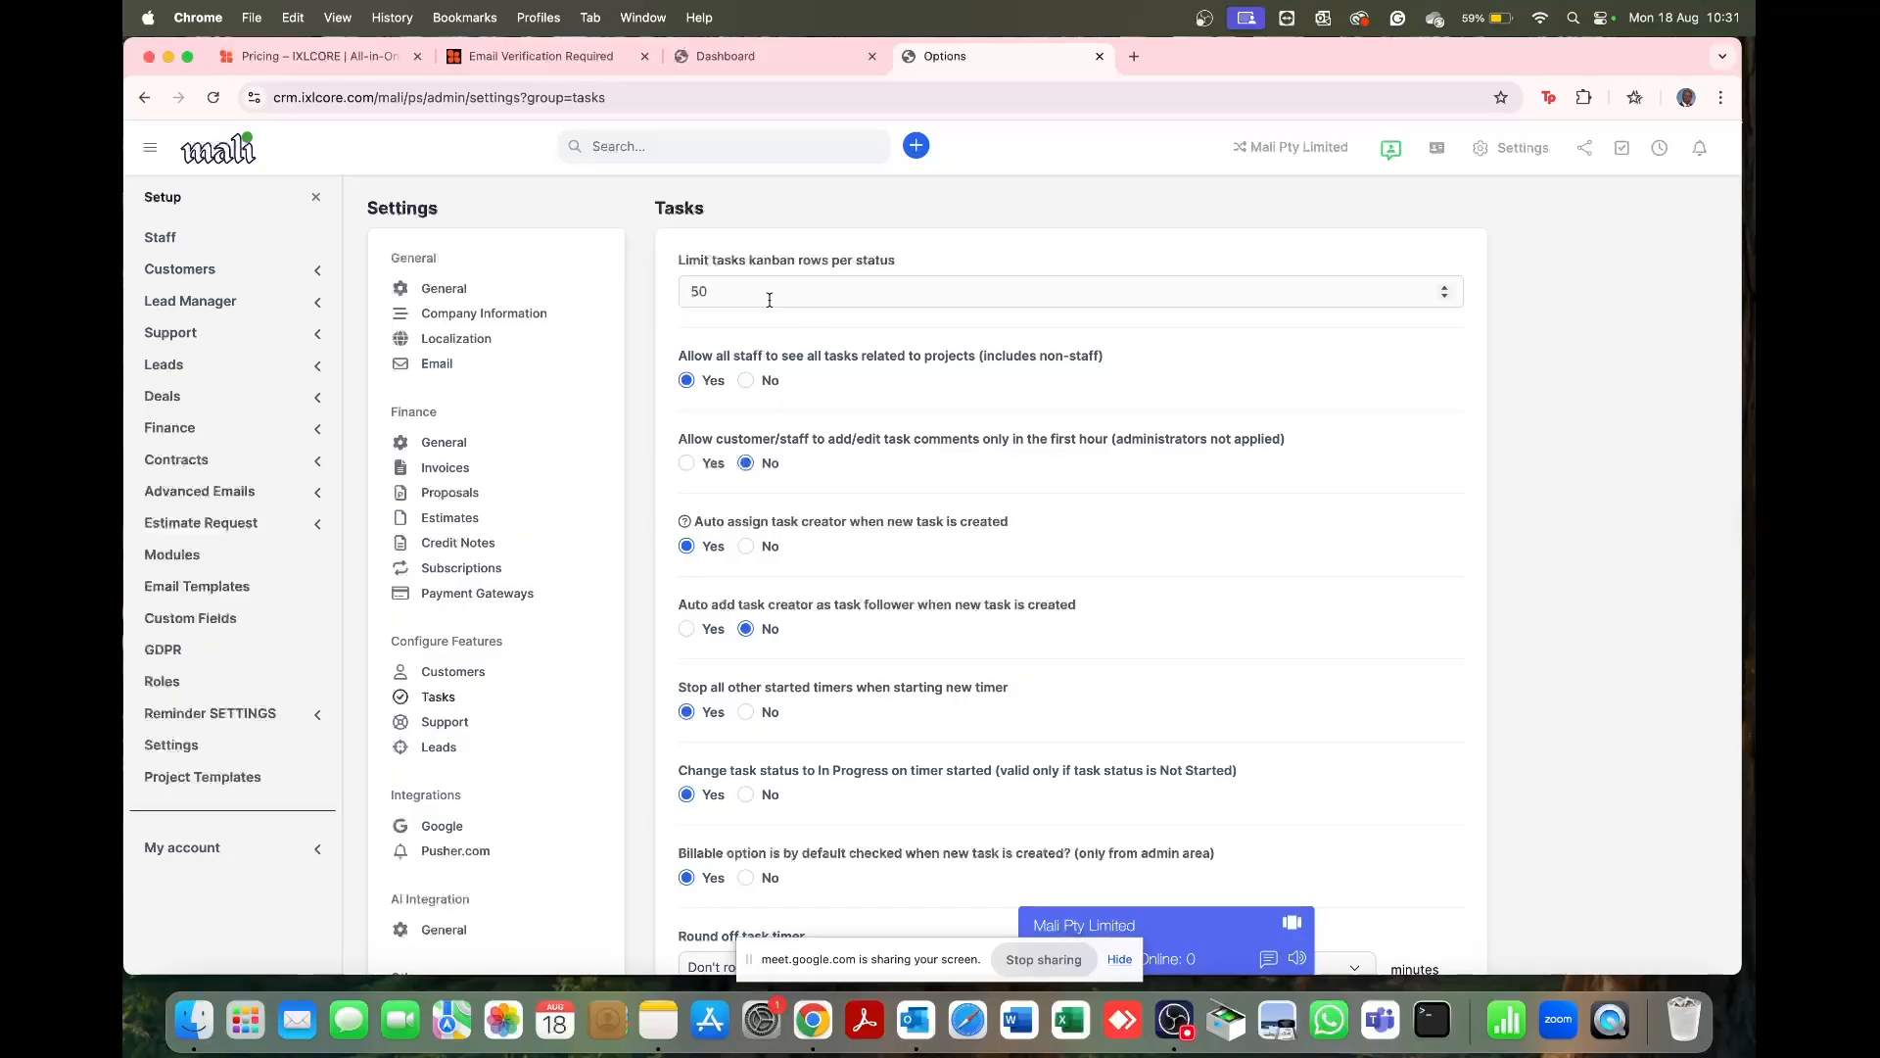
scroll(826, 519, down, 2)
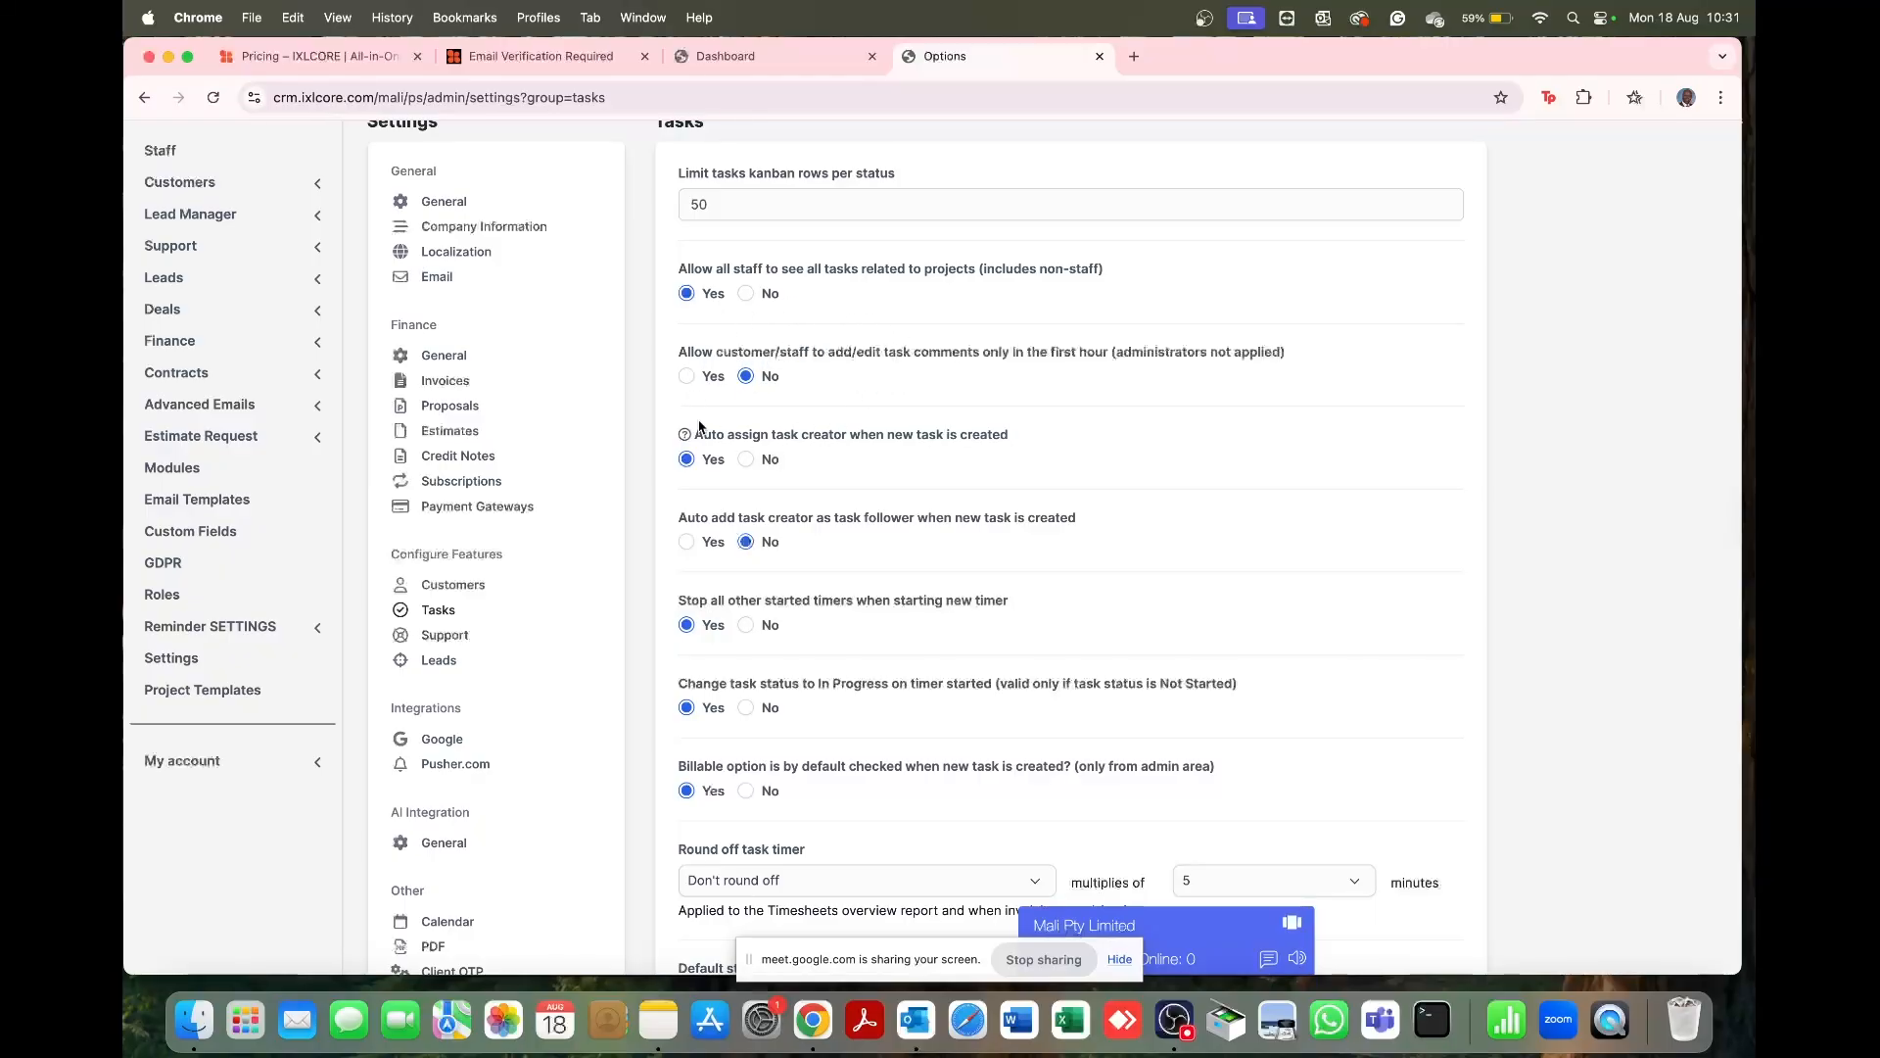
scroll(872, 382, down, 5)
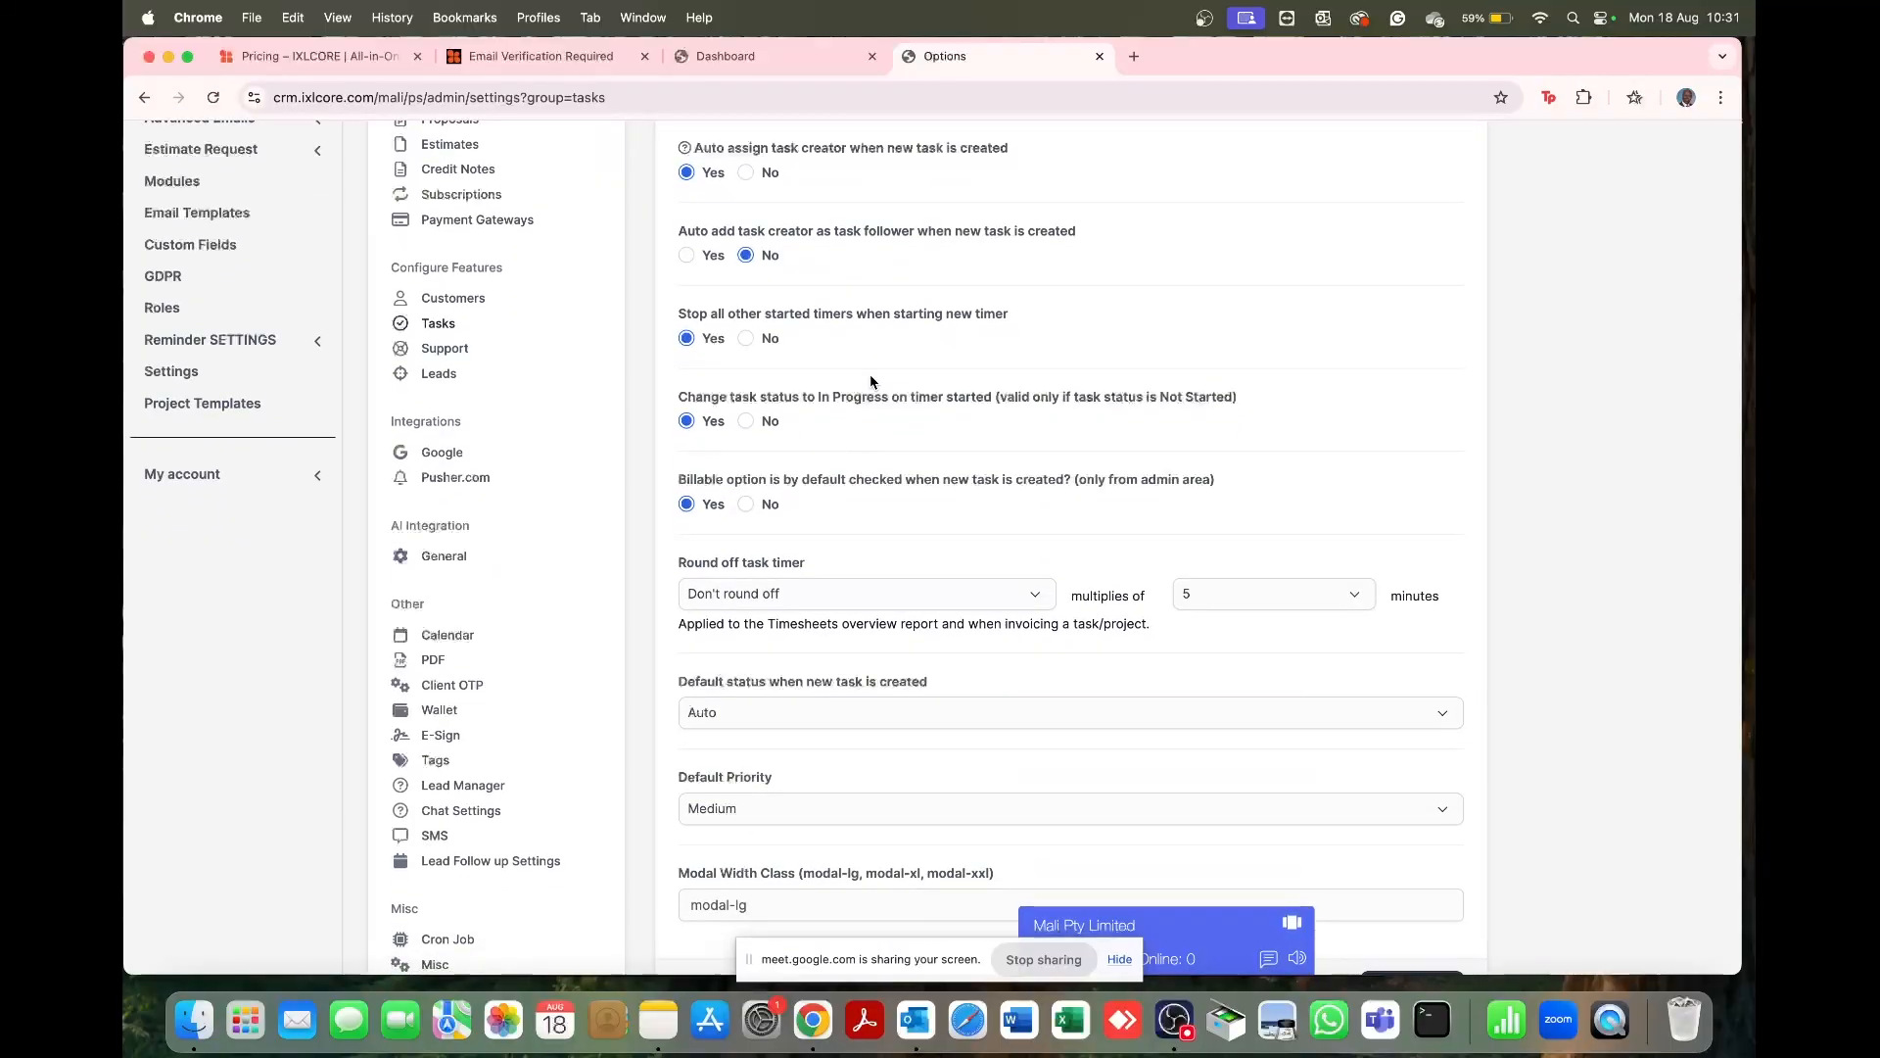
scroll(871, 382, down, 3)
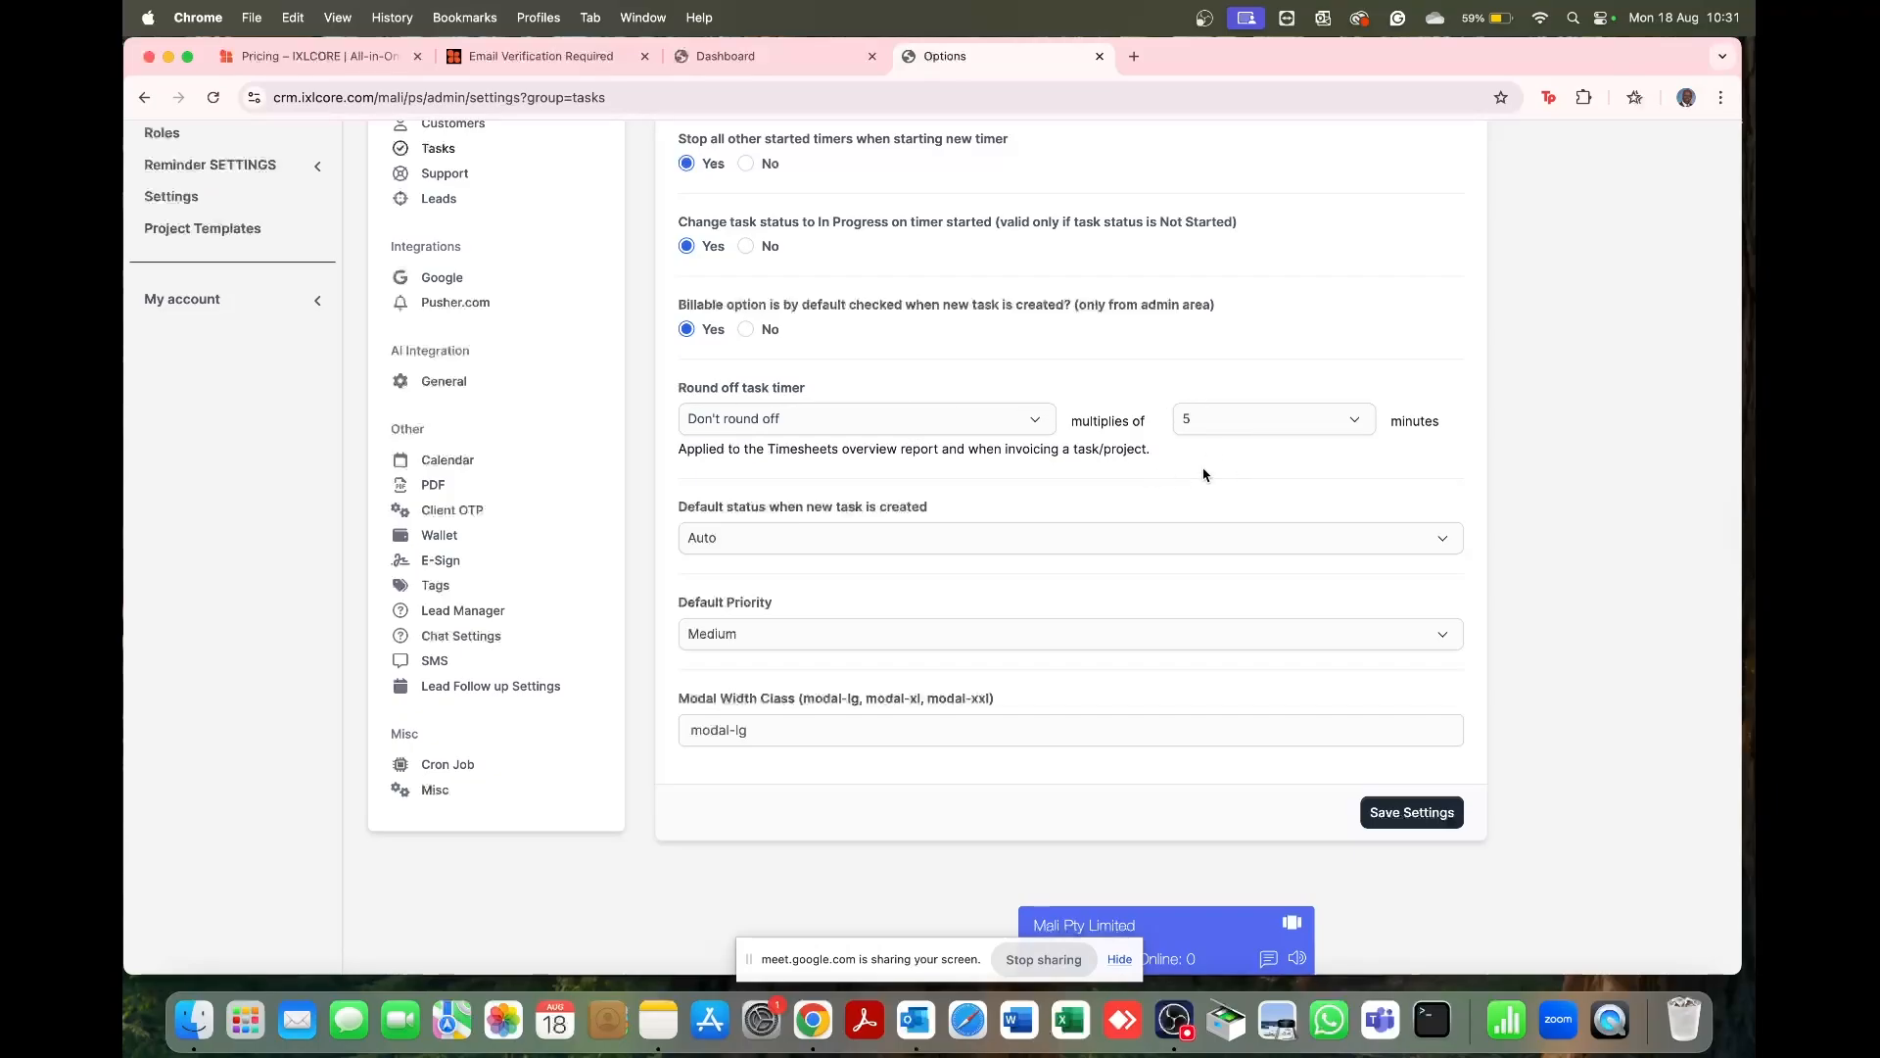
scroll(1024, 494, down, 5)
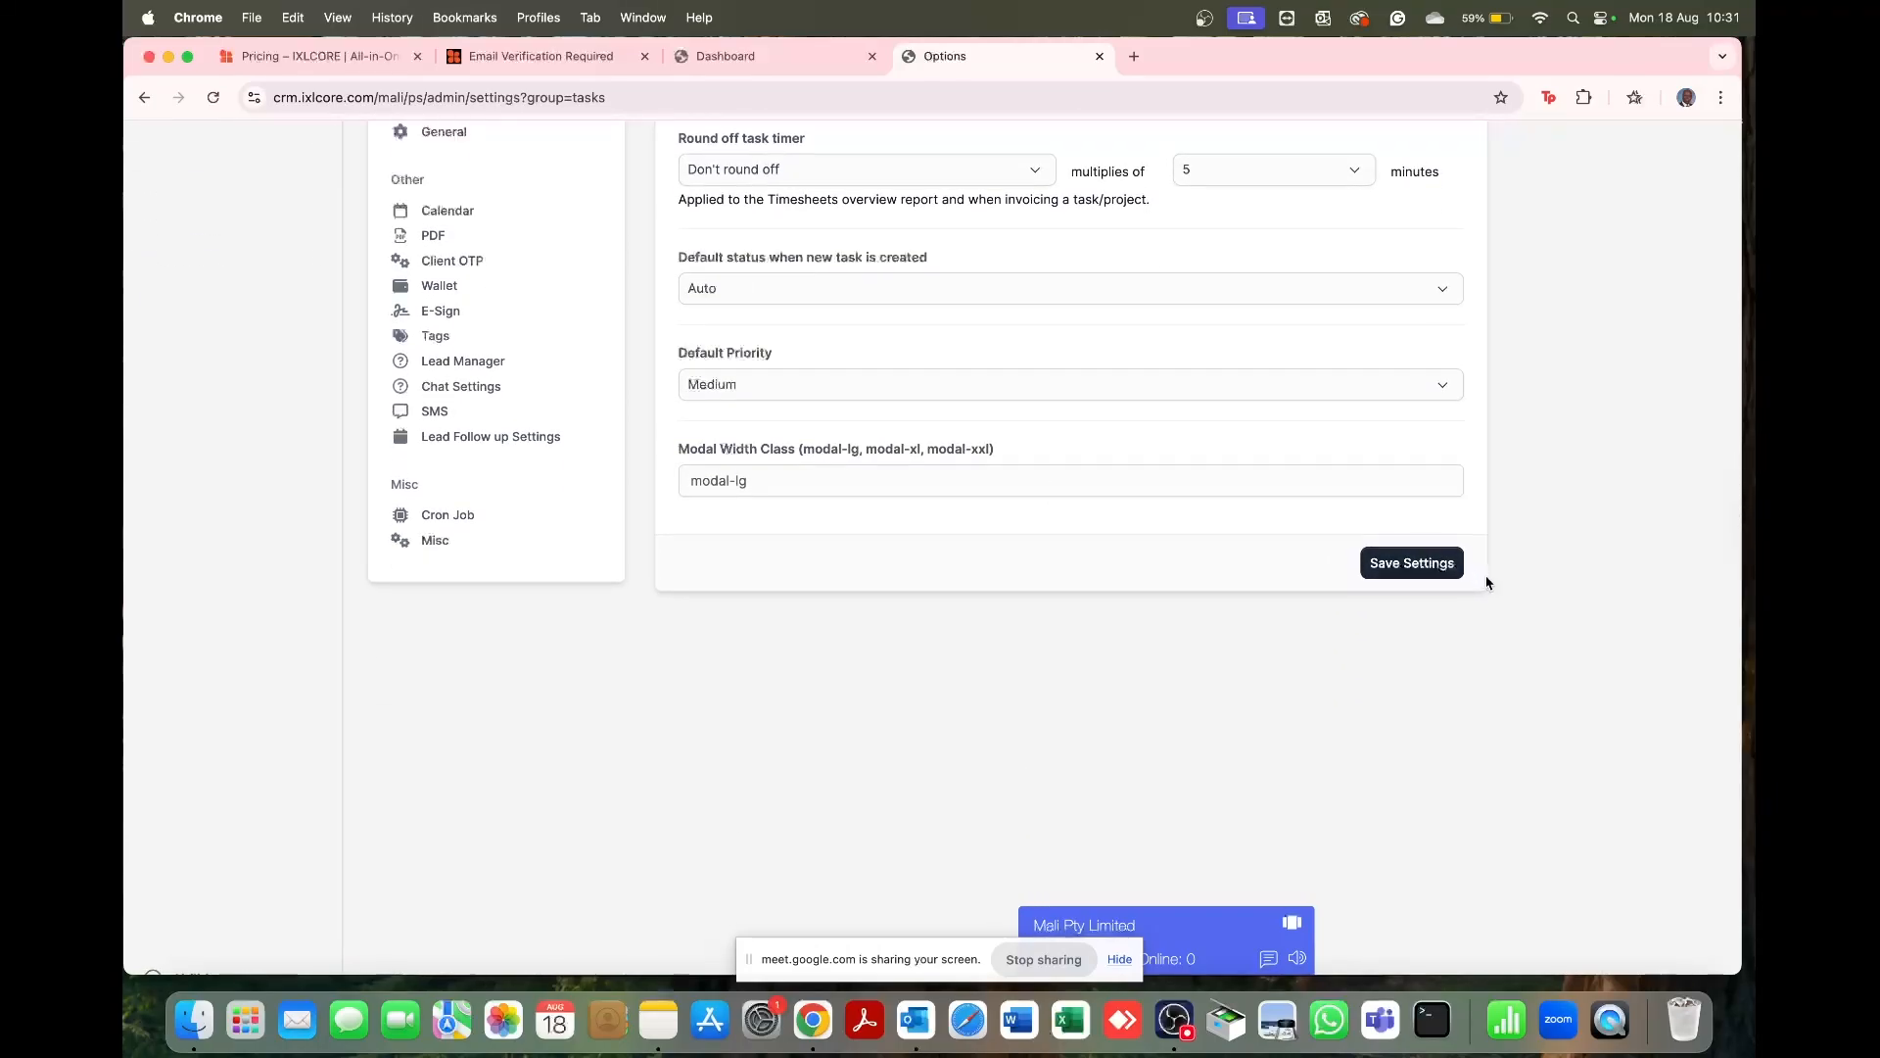
click(1446, 566)
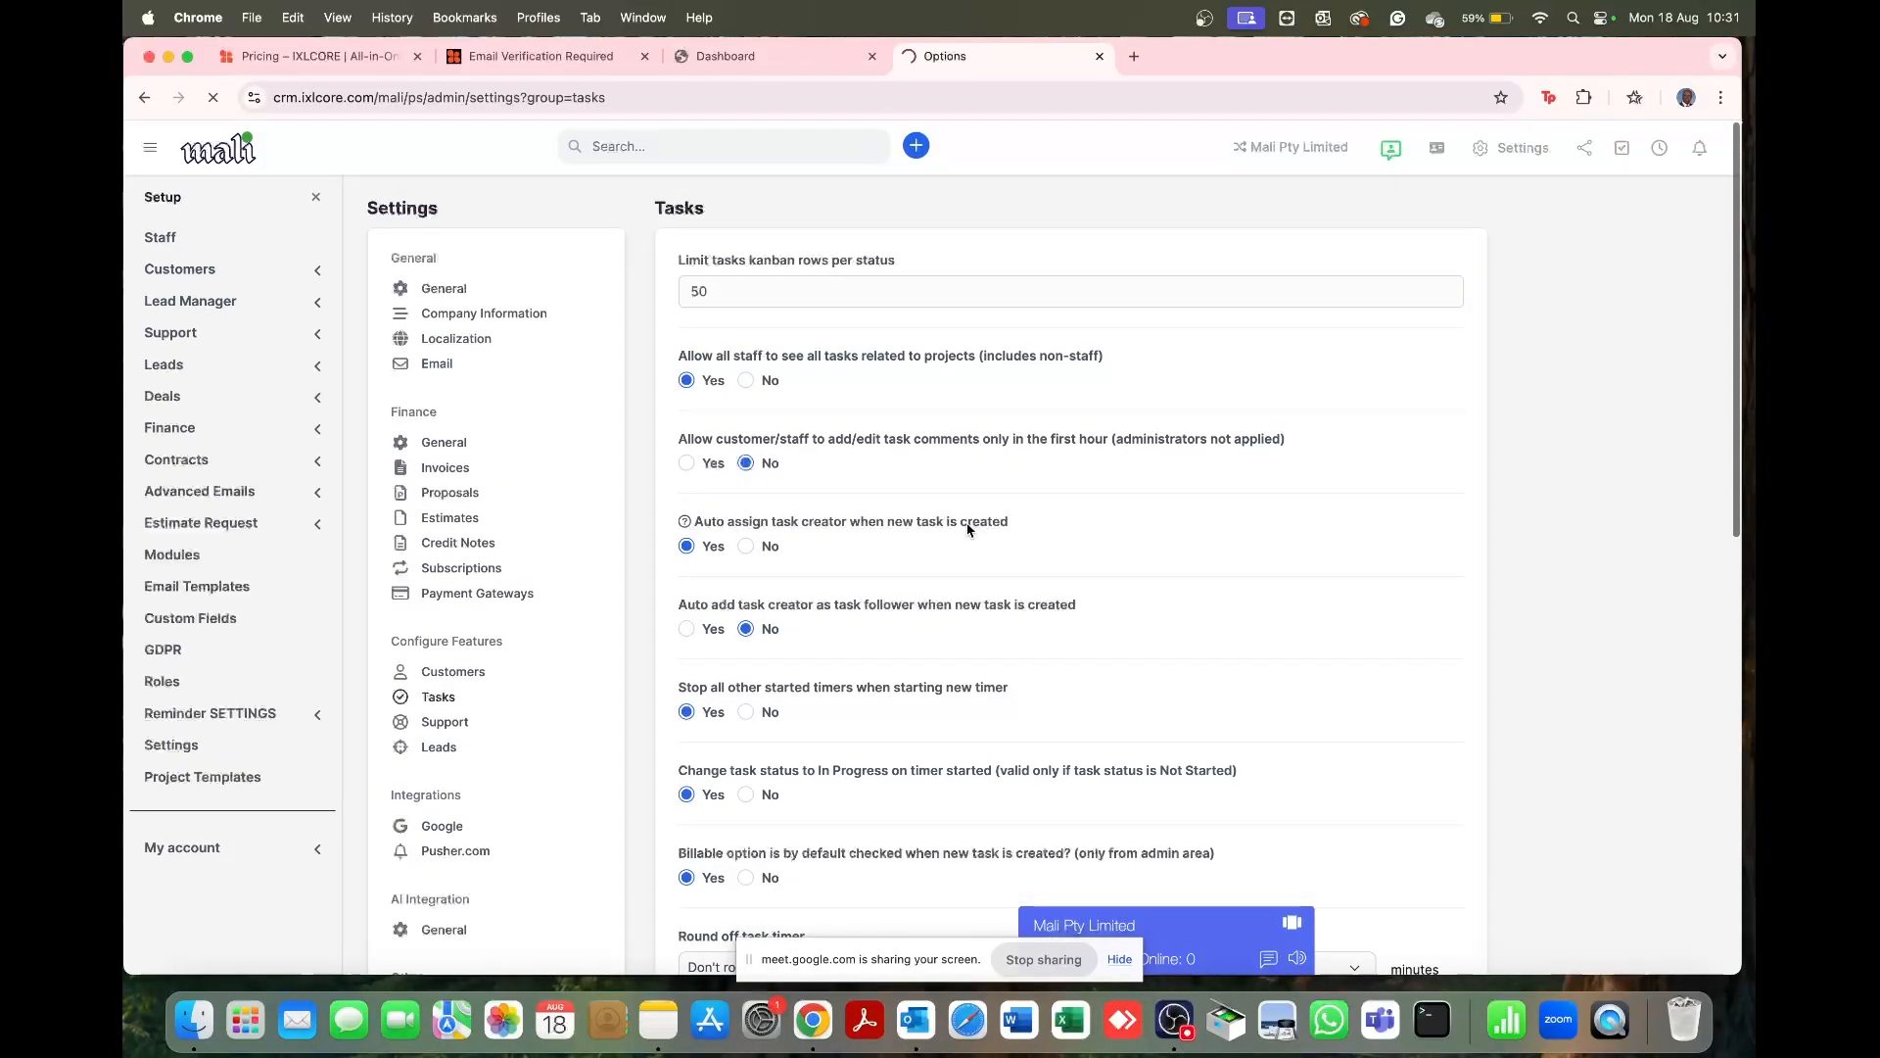
Step: Save the Support settings unchanged: Answered default reply status, 4 maximum ticket attachments
click(446, 725)
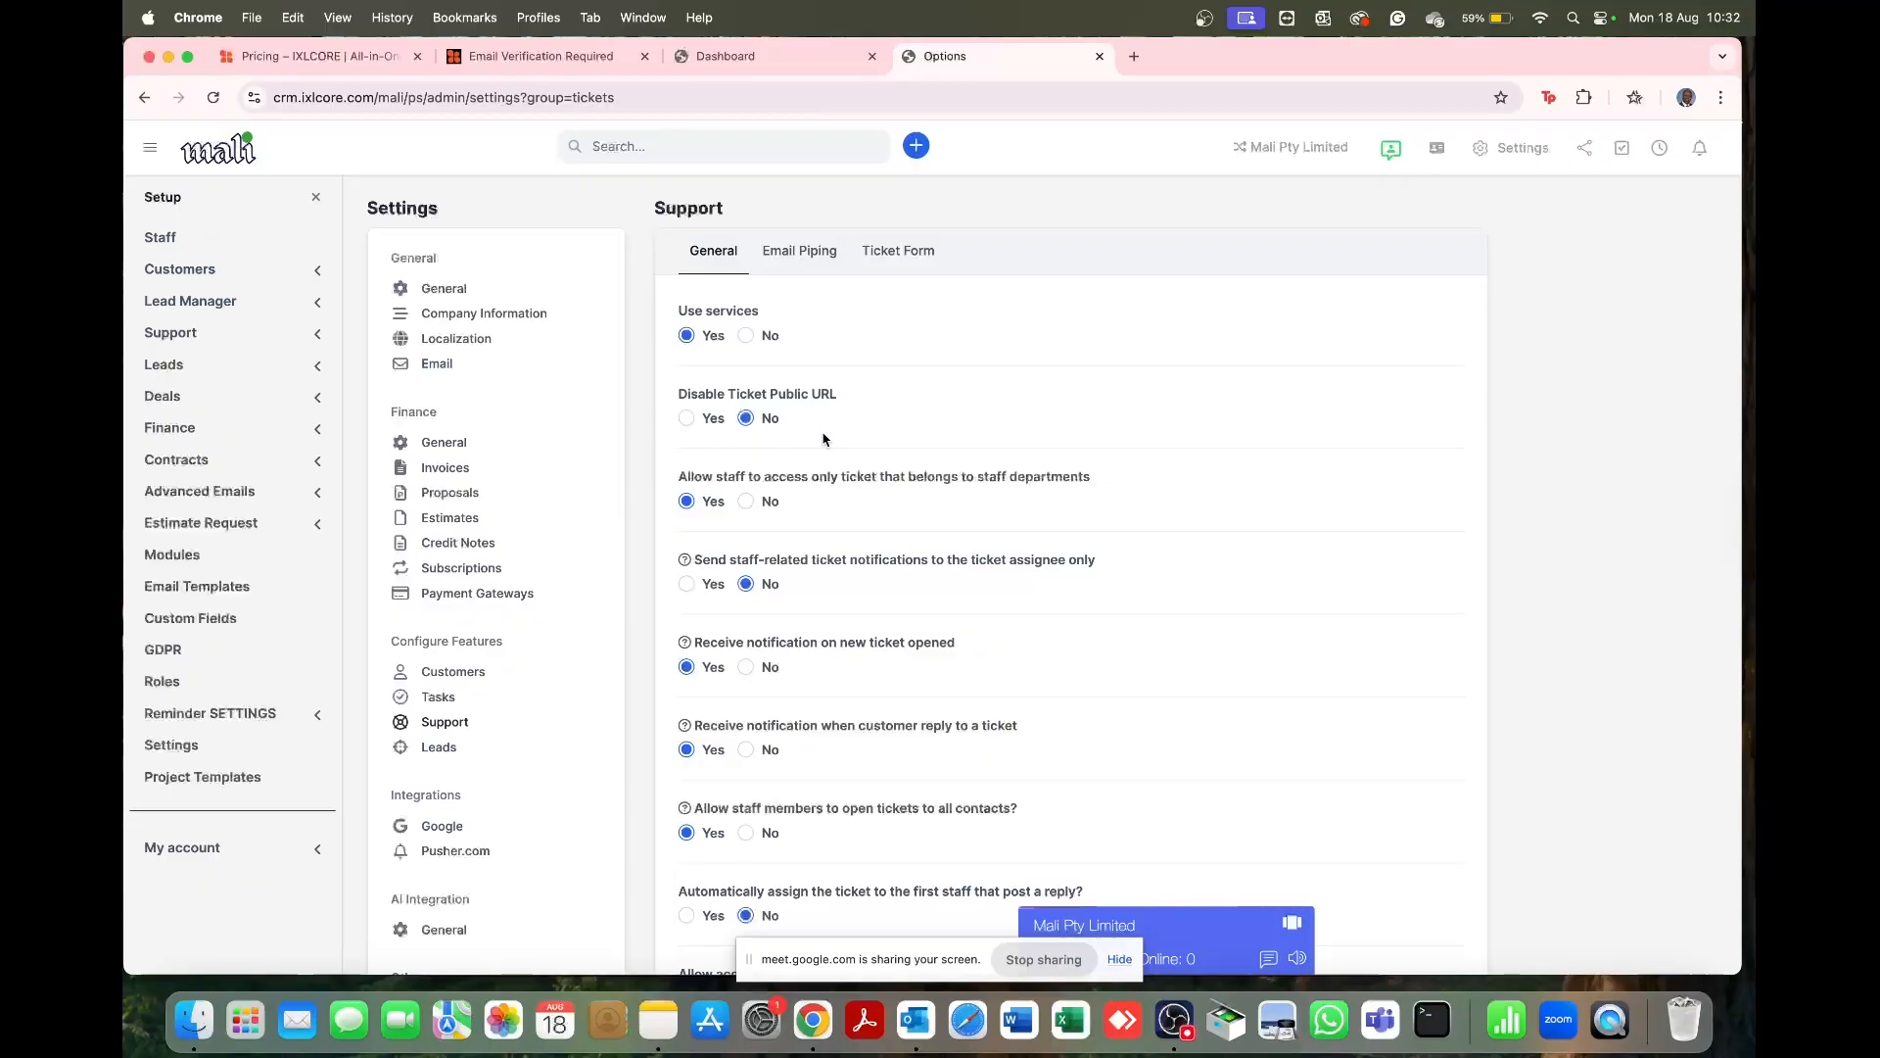
scroll(823, 439, down, 3)
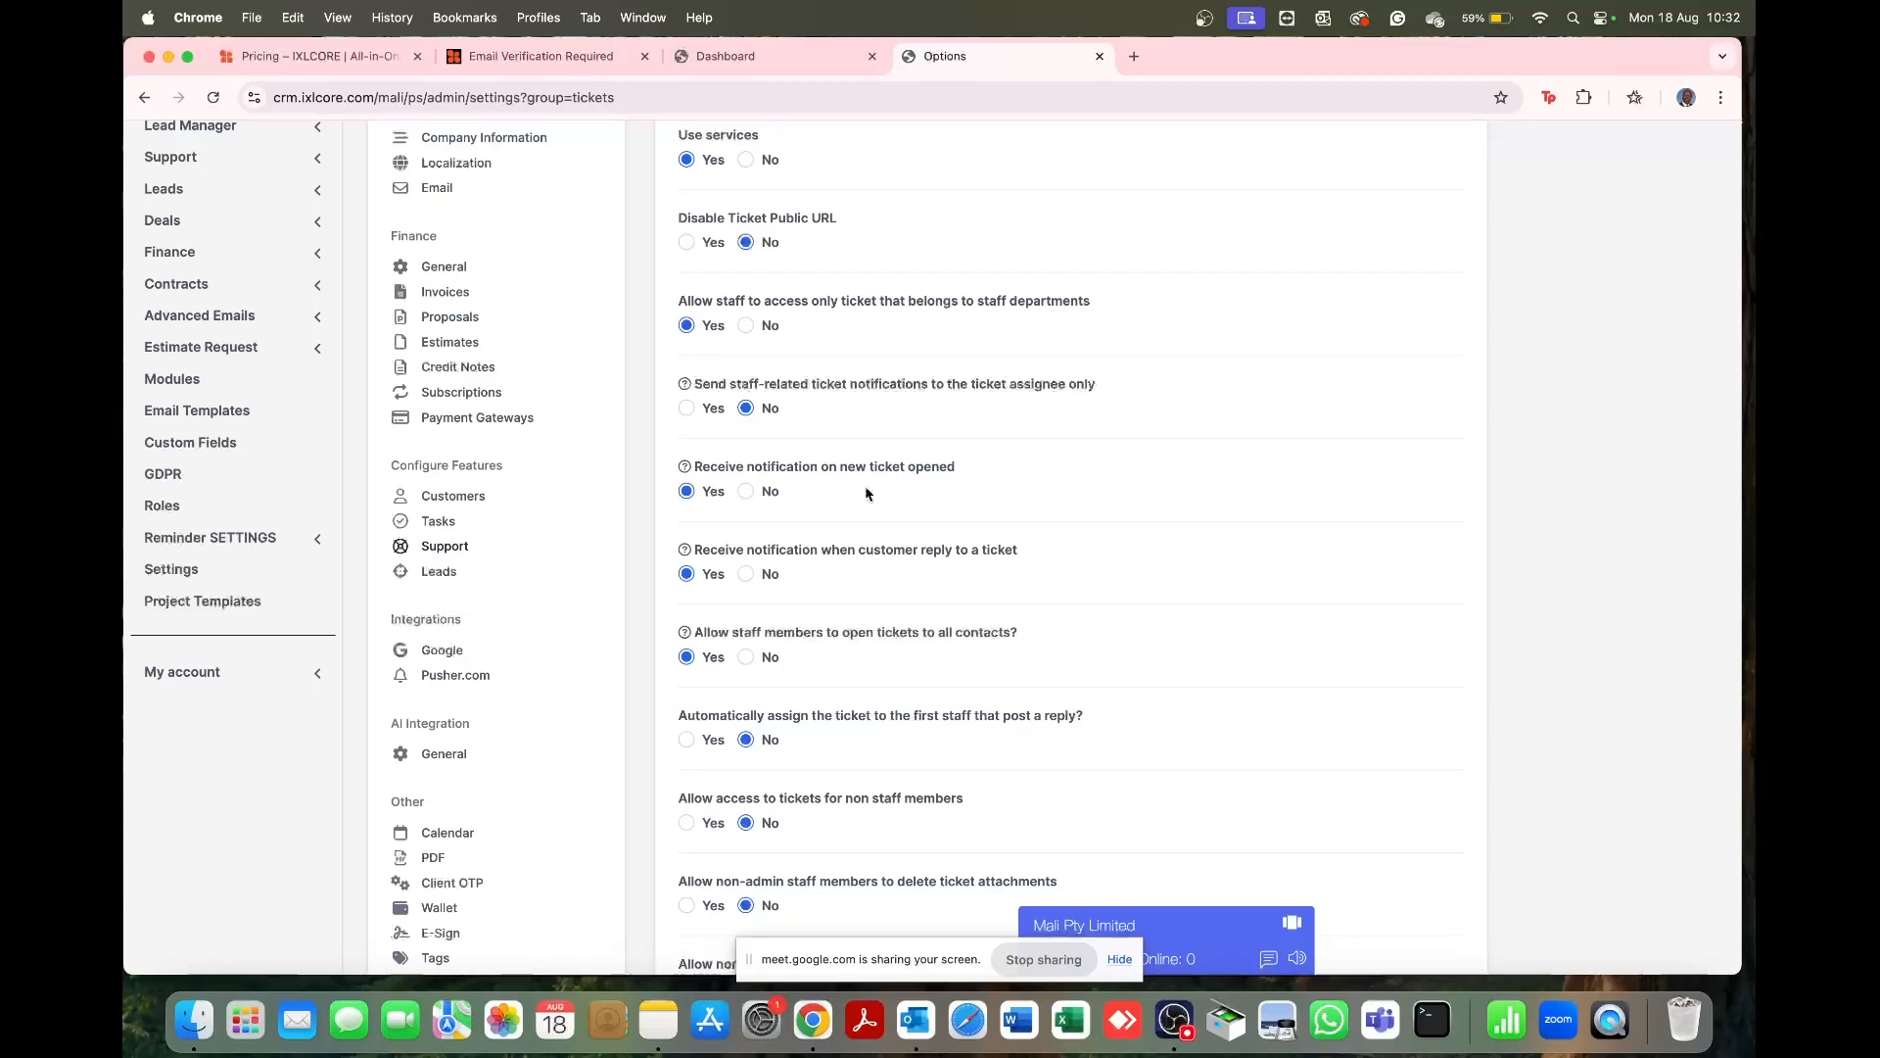
scroll(867, 494, down, 5)
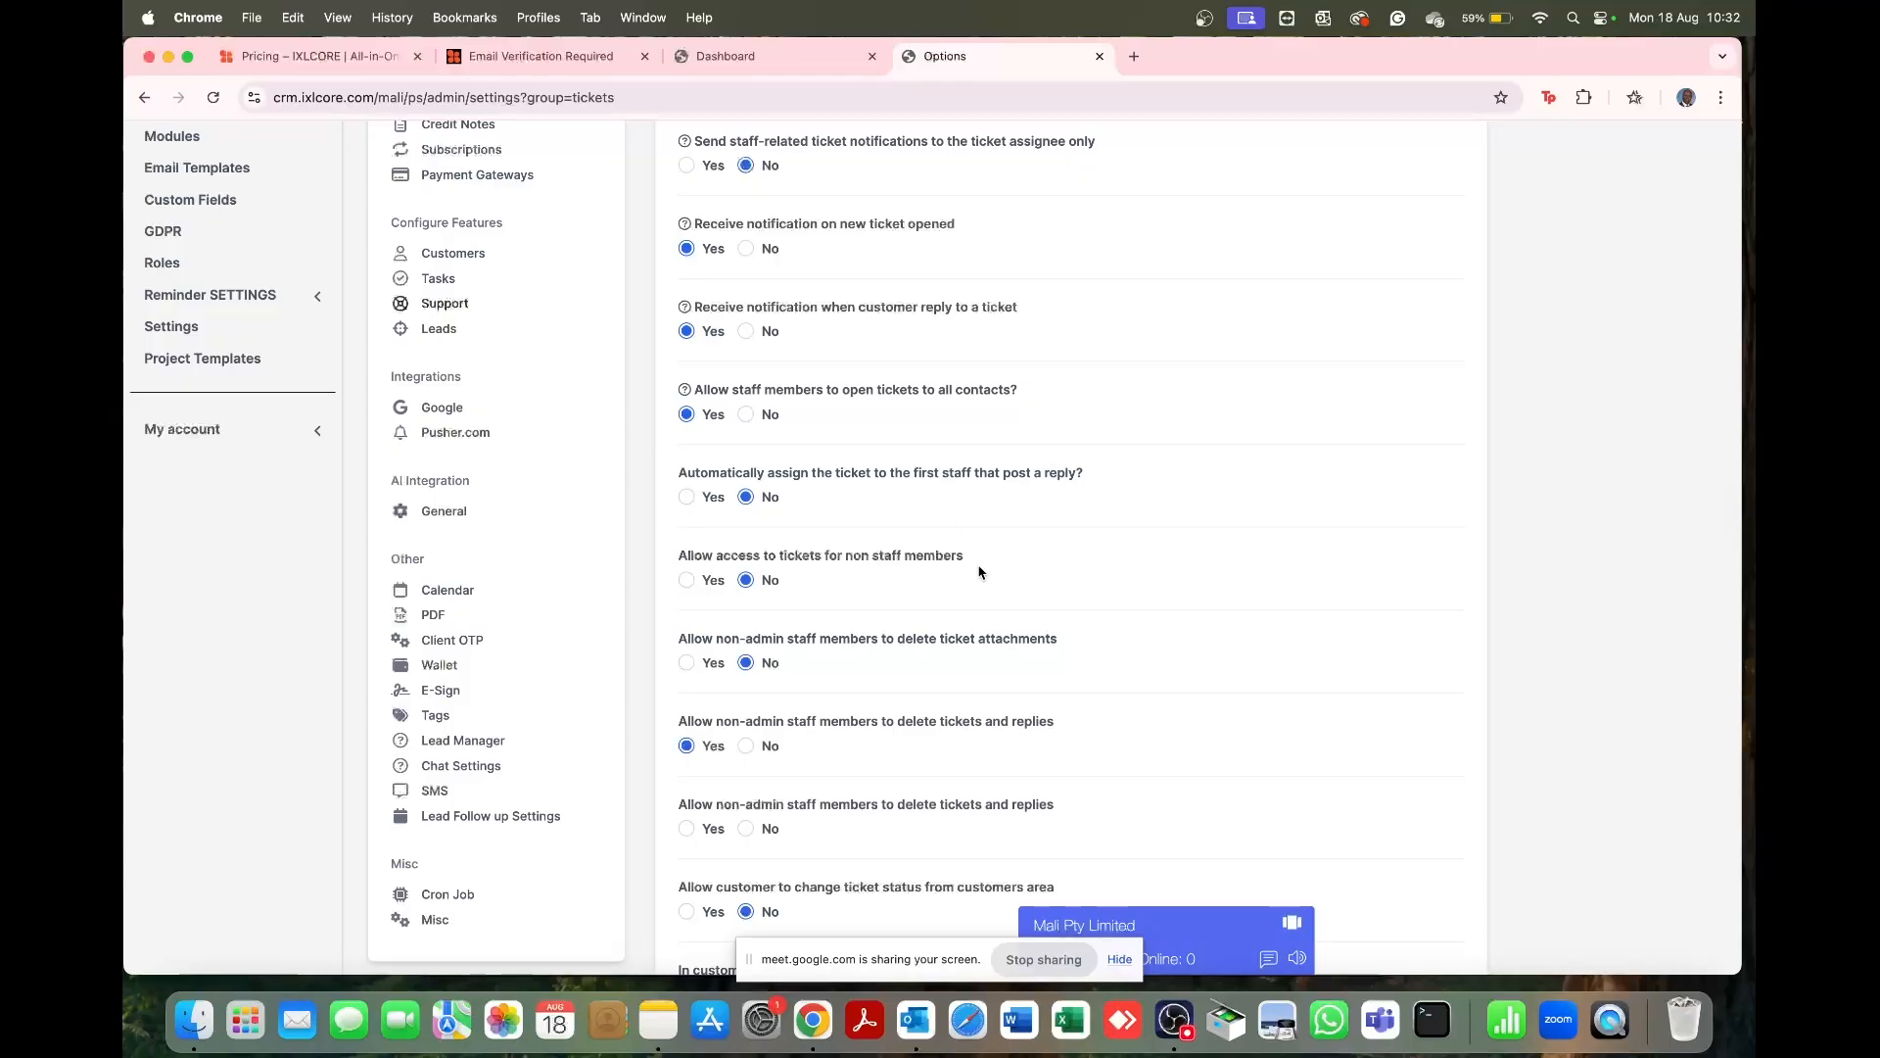
scroll(979, 573, down, 5)
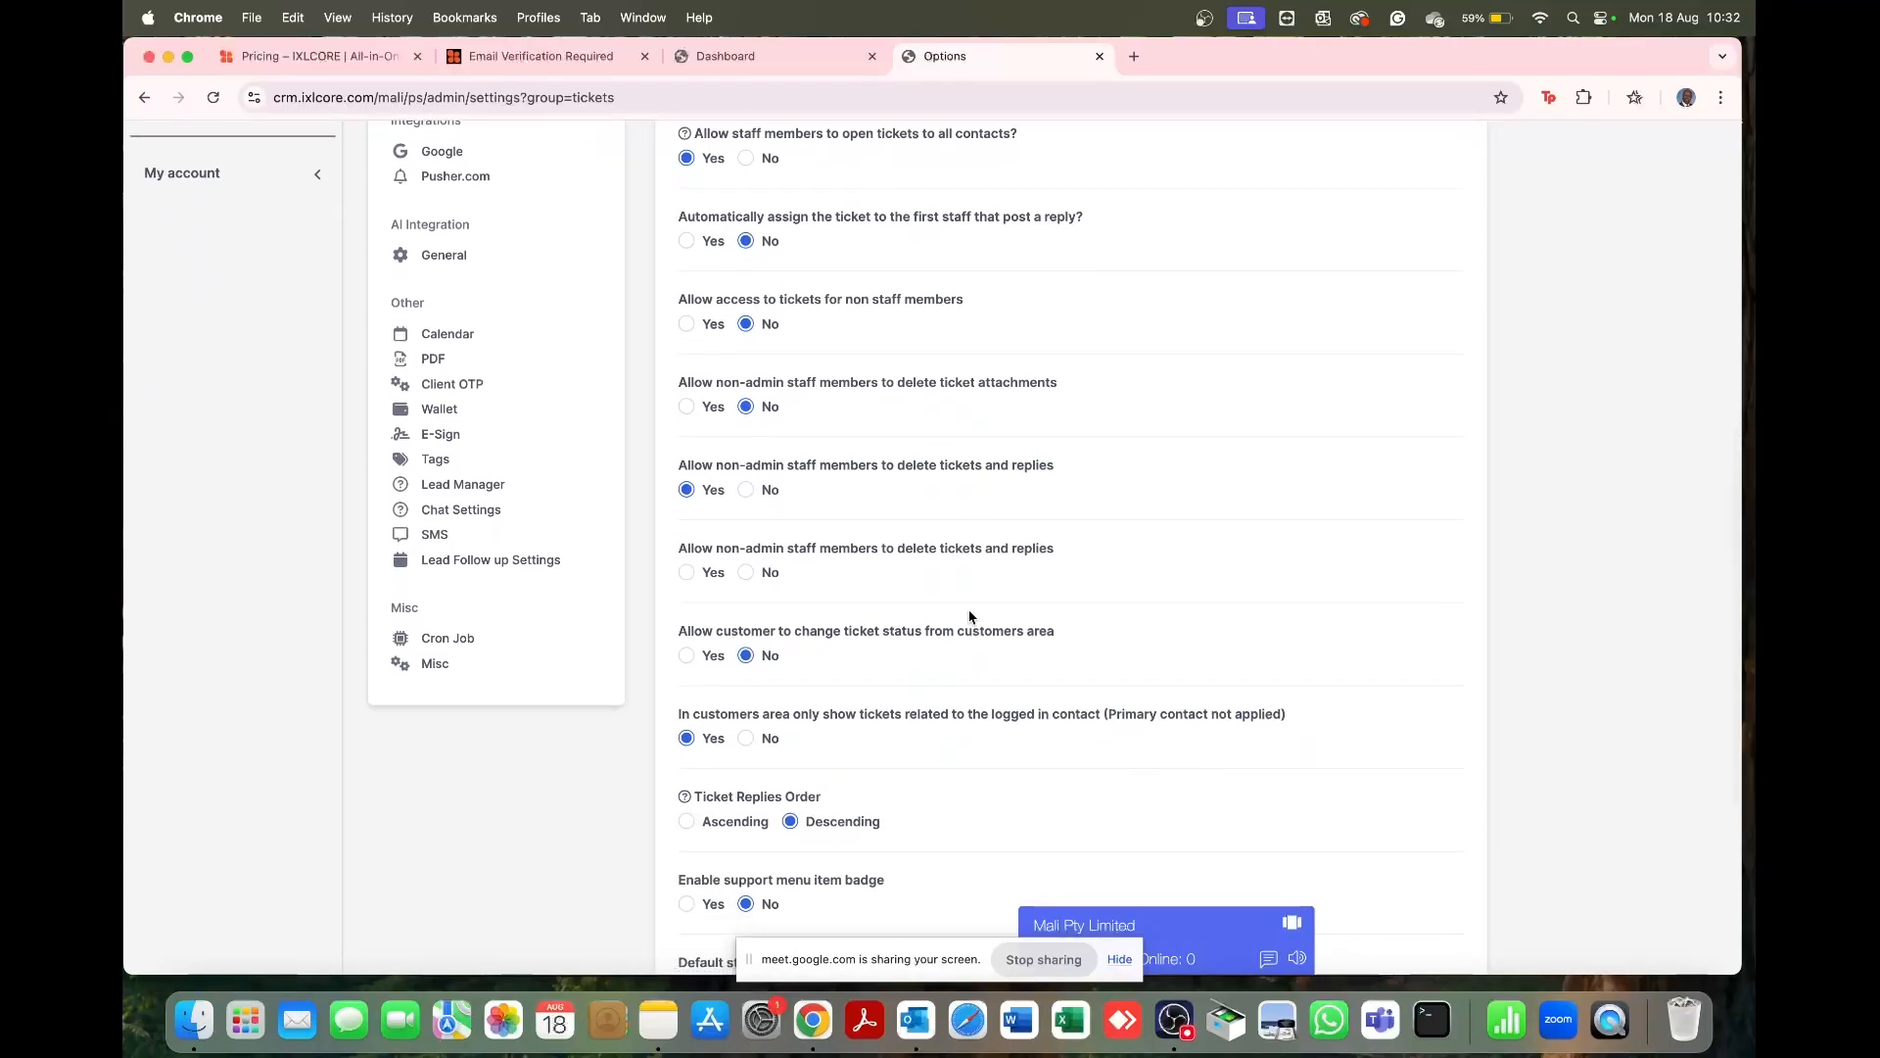
scroll(969, 617, down, 5)
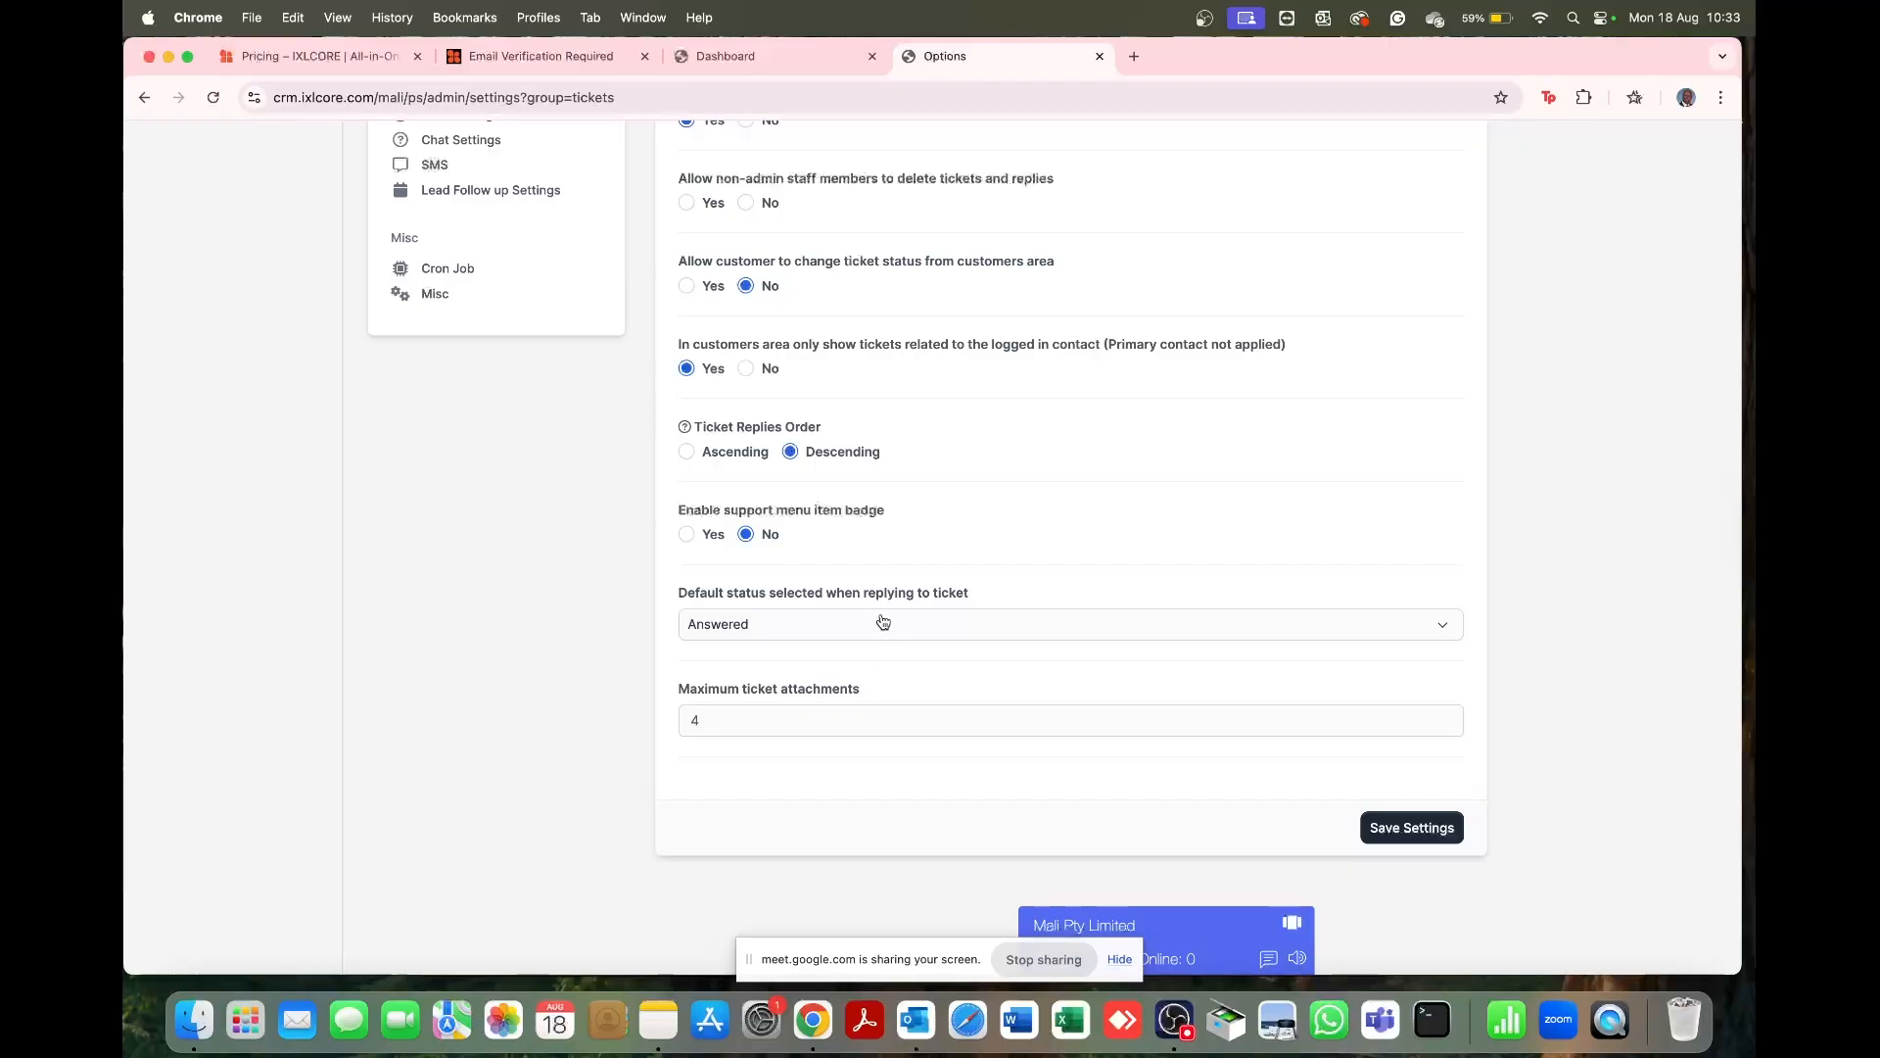
click(1430, 825)
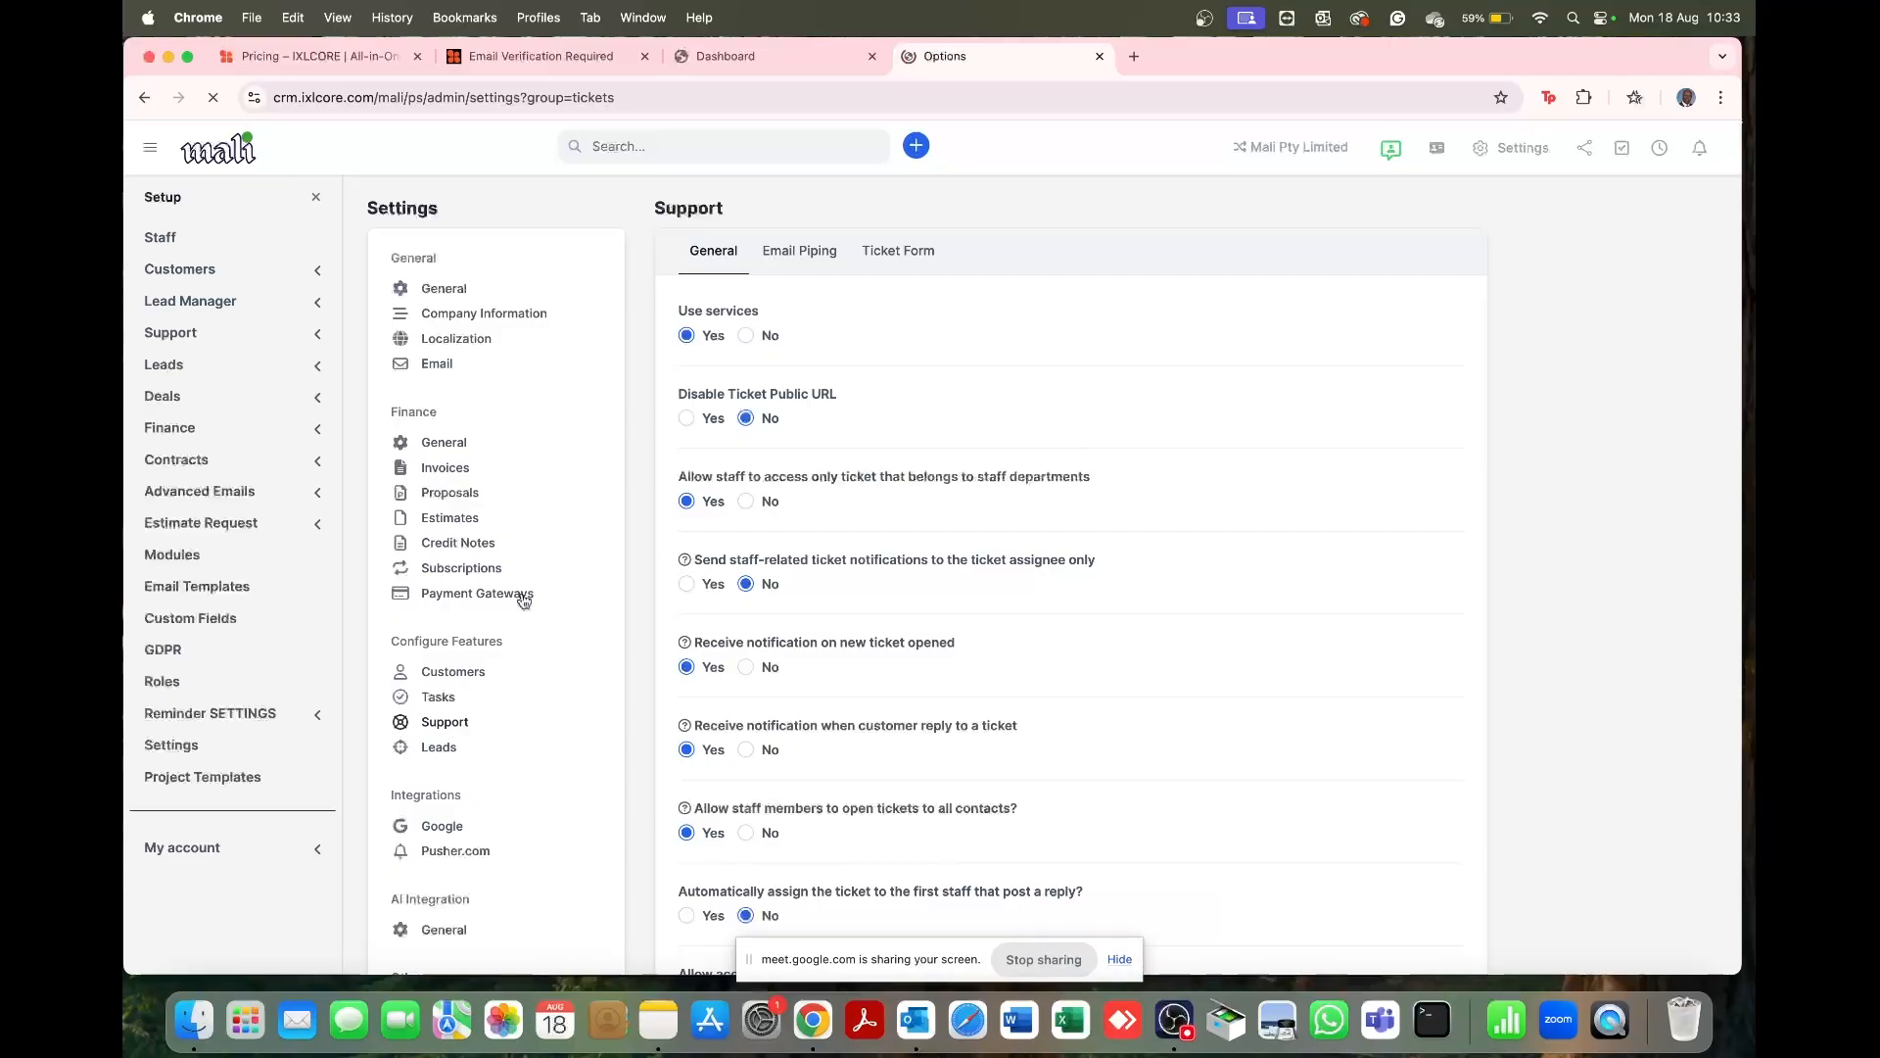
scroll(524, 597, down, 5)
scroll(521, 599, down, 2)
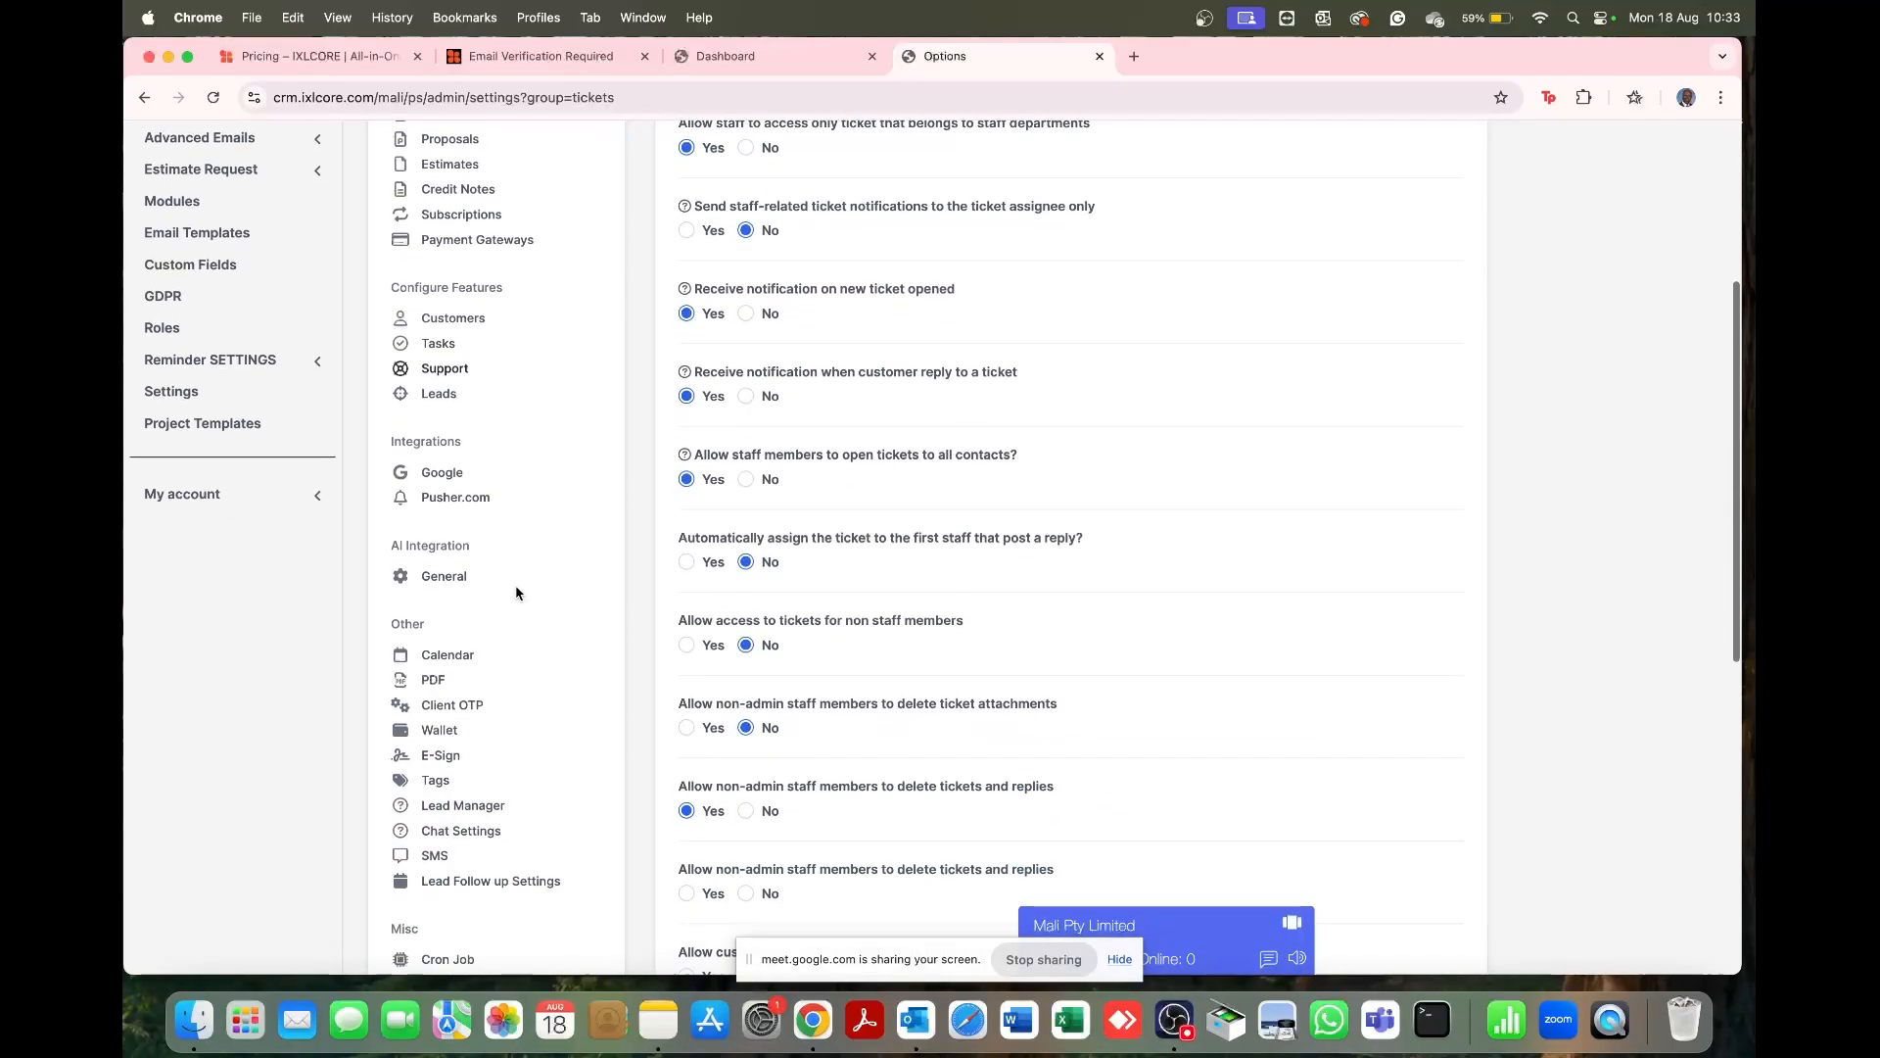
Step: In Leads settings, make Active the default status and reset the default source to Non selected
click(438, 396)
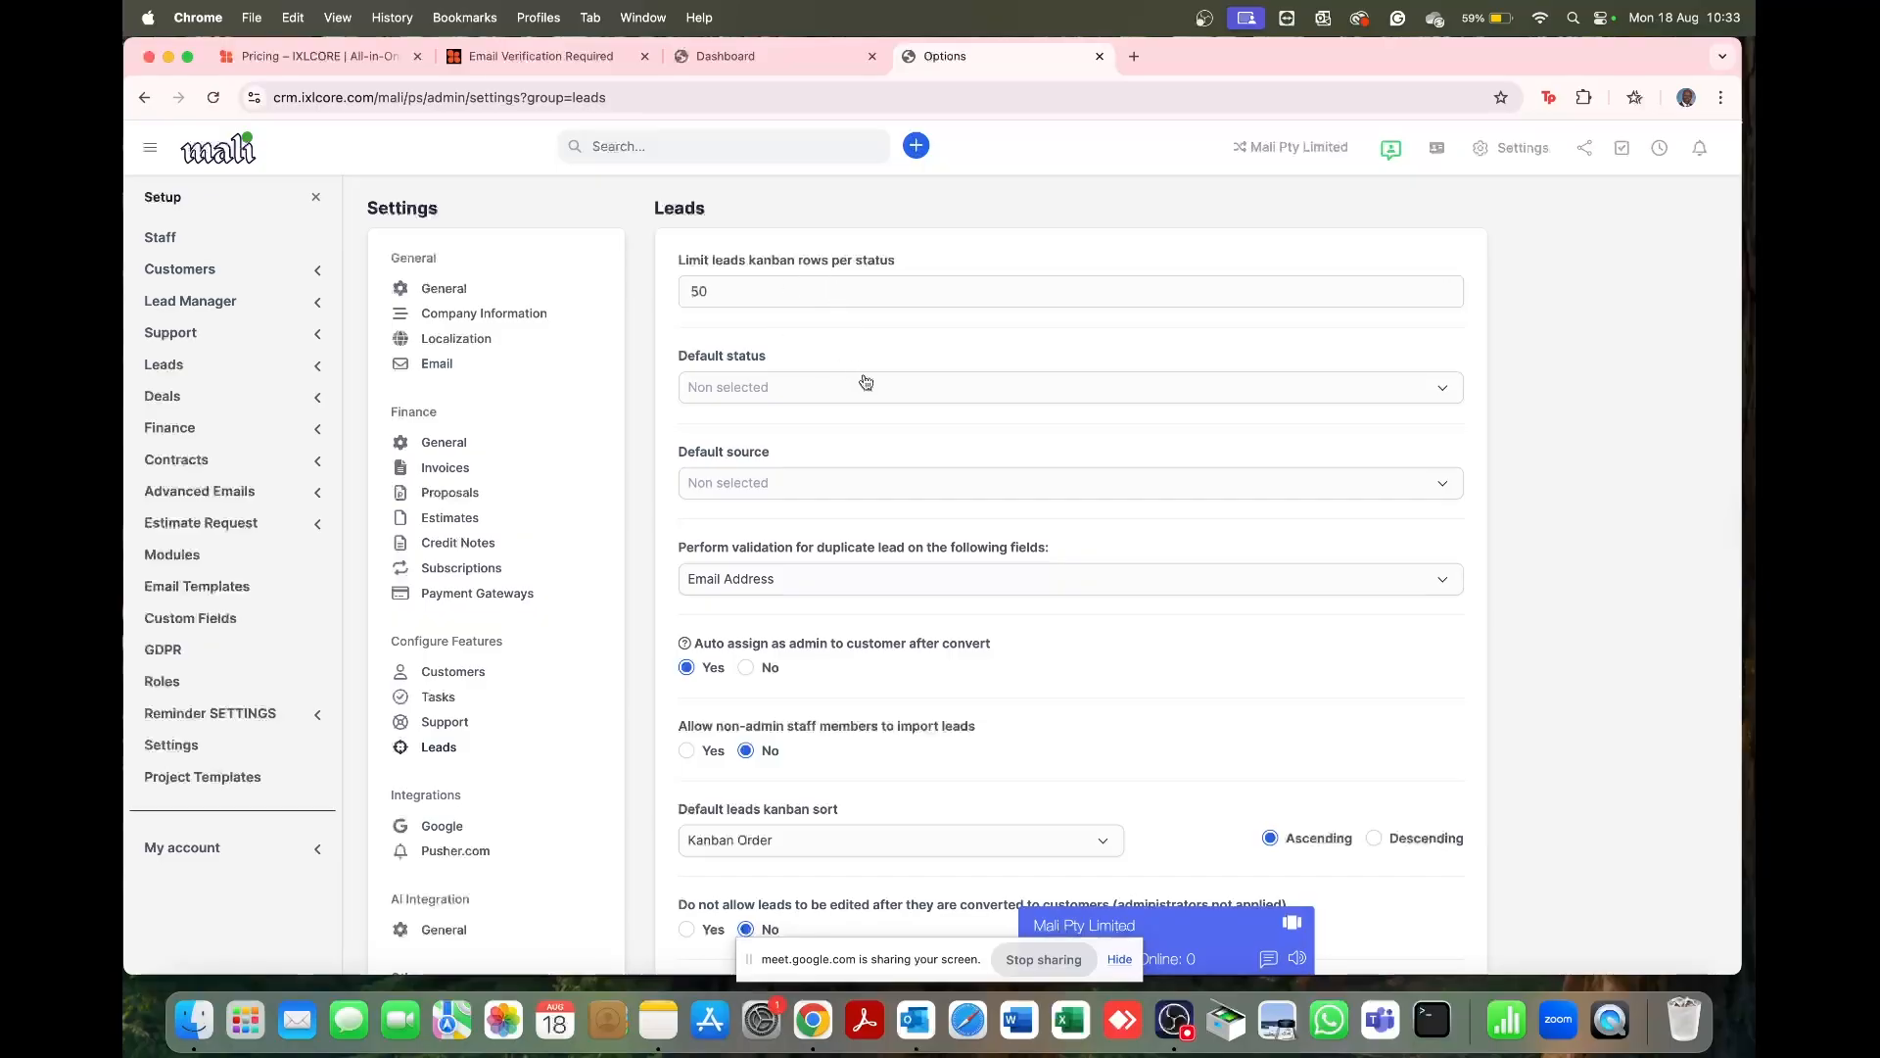
click(802, 390)
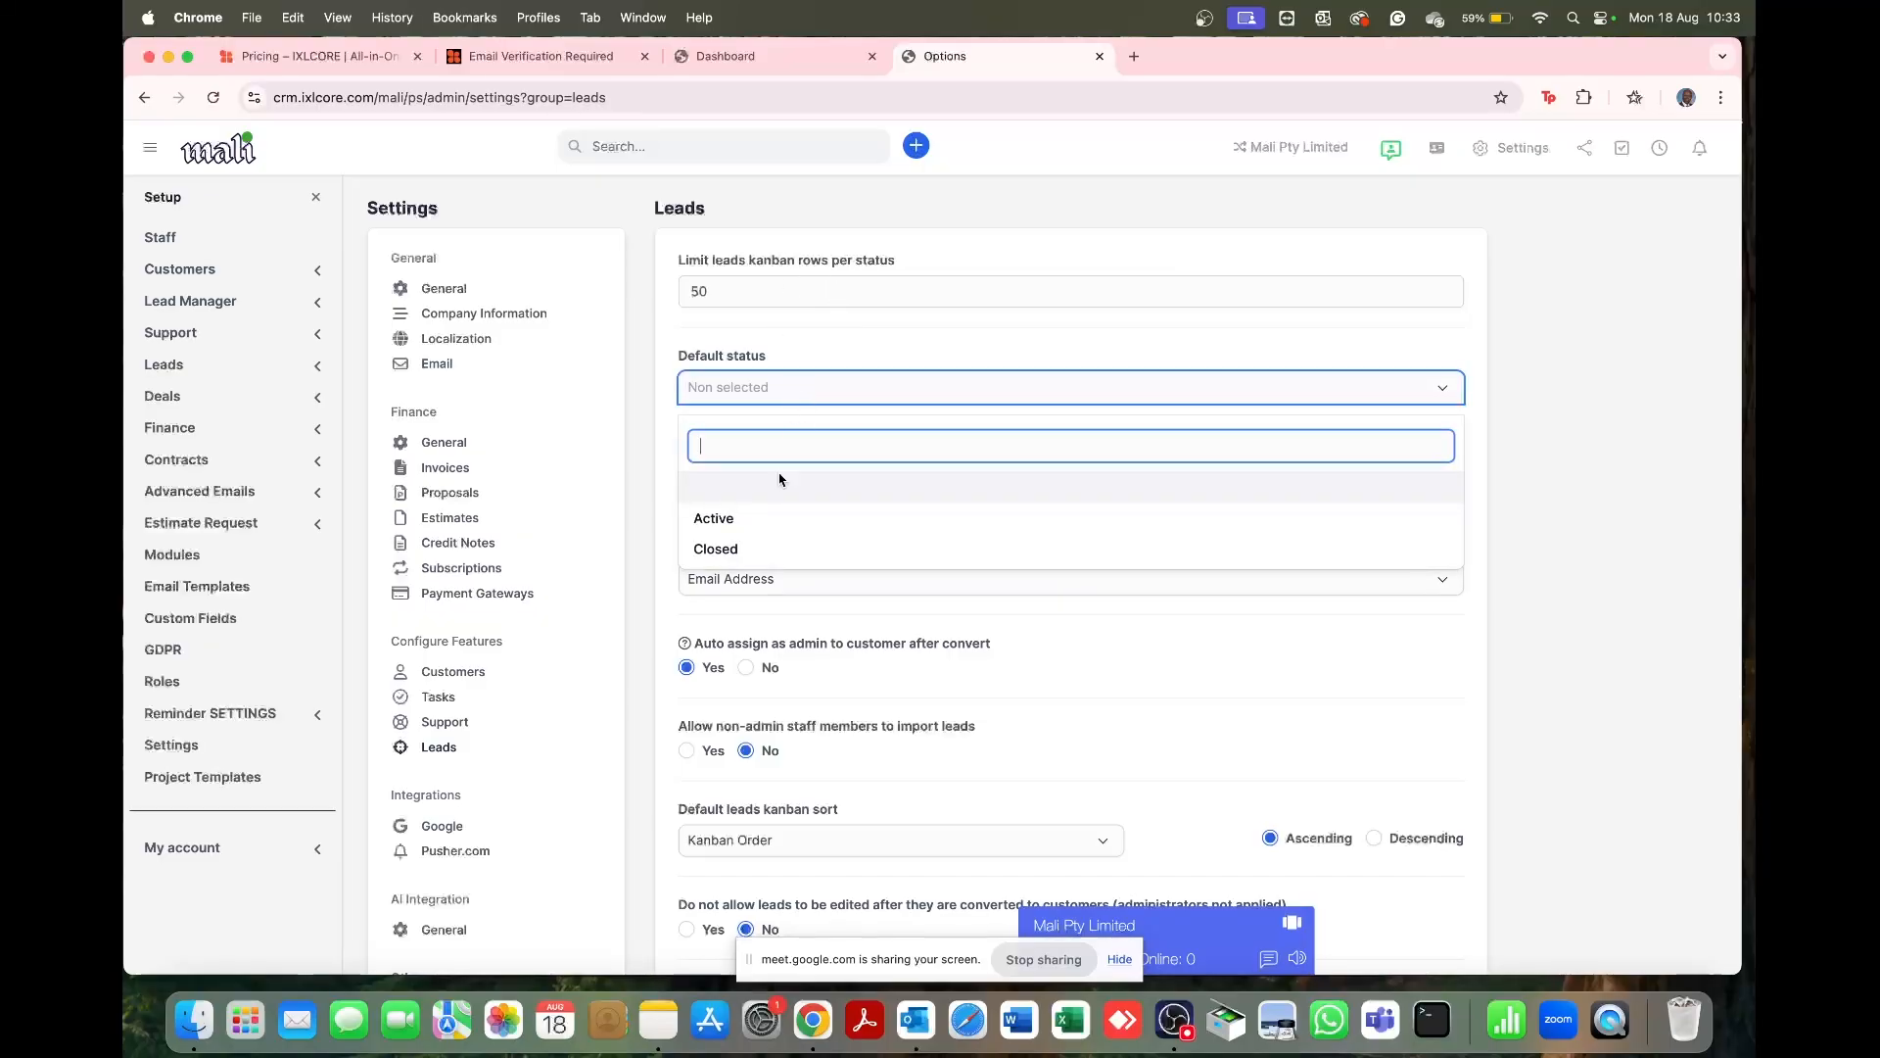
click(766, 525)
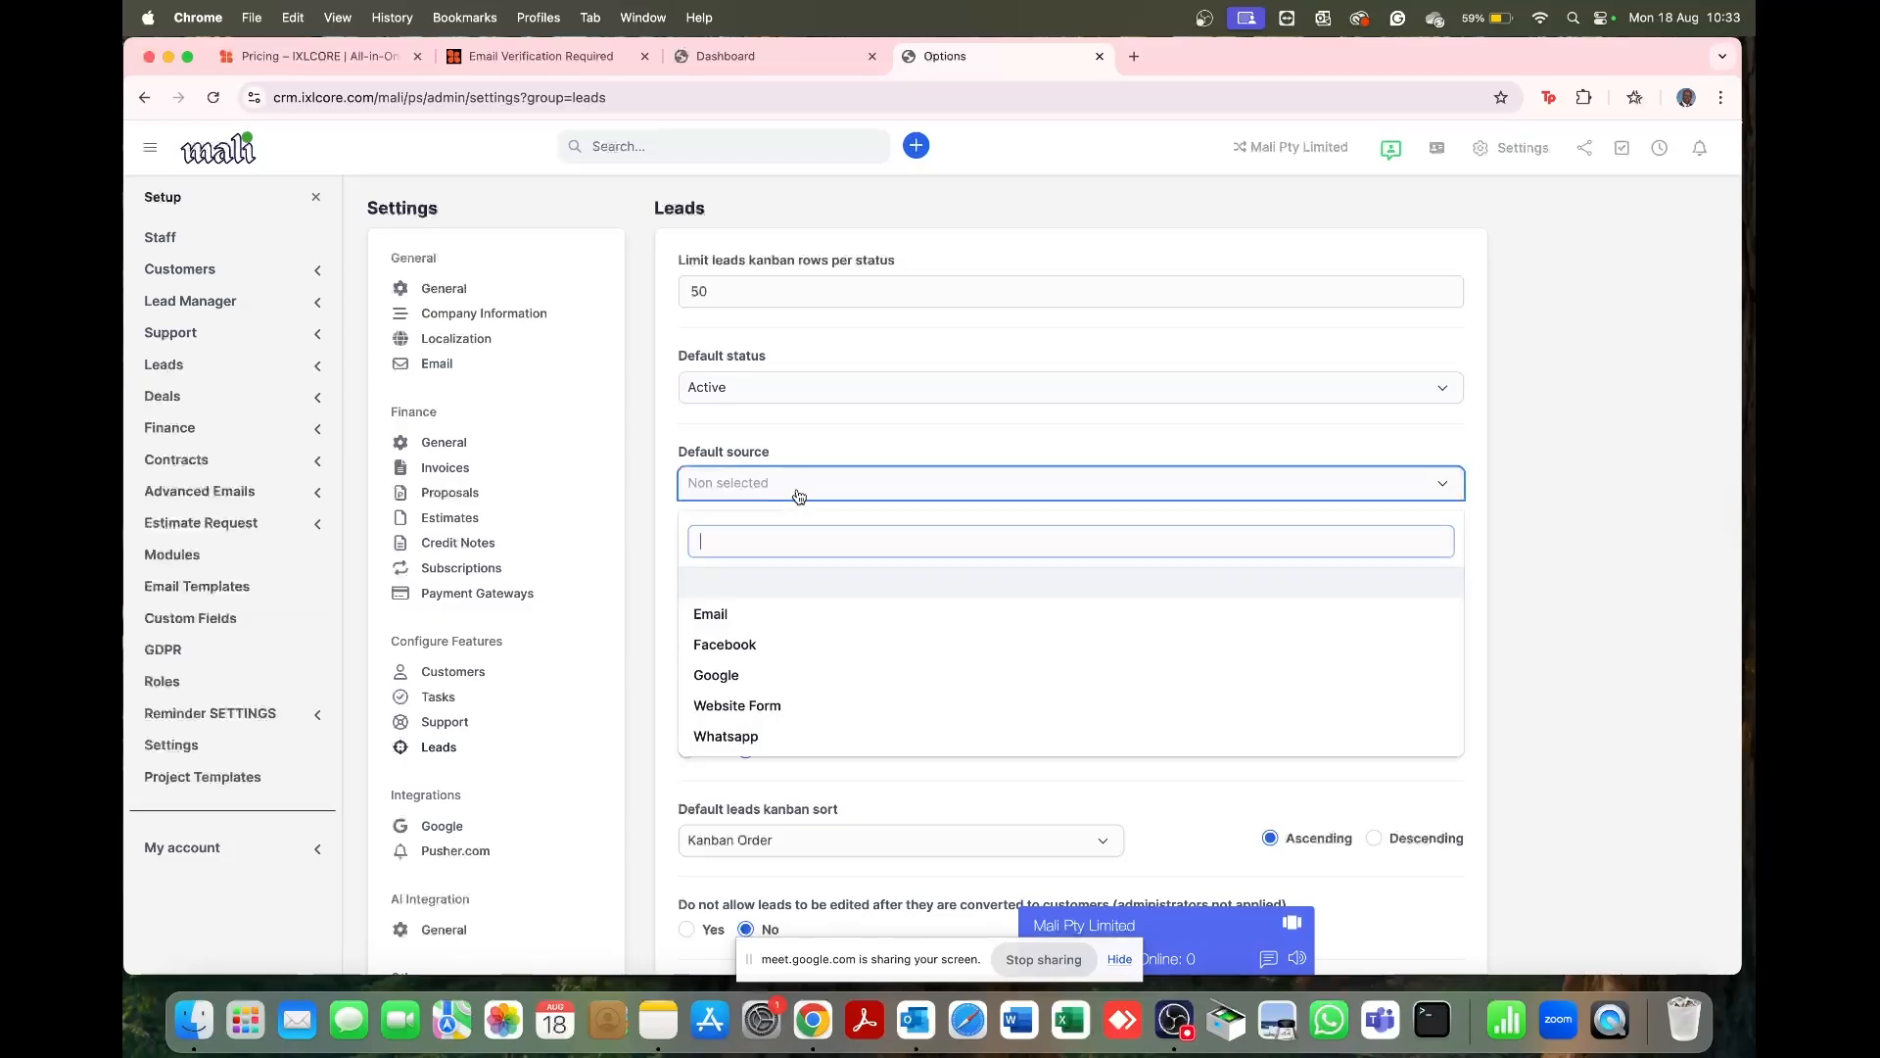
click(799, 495)
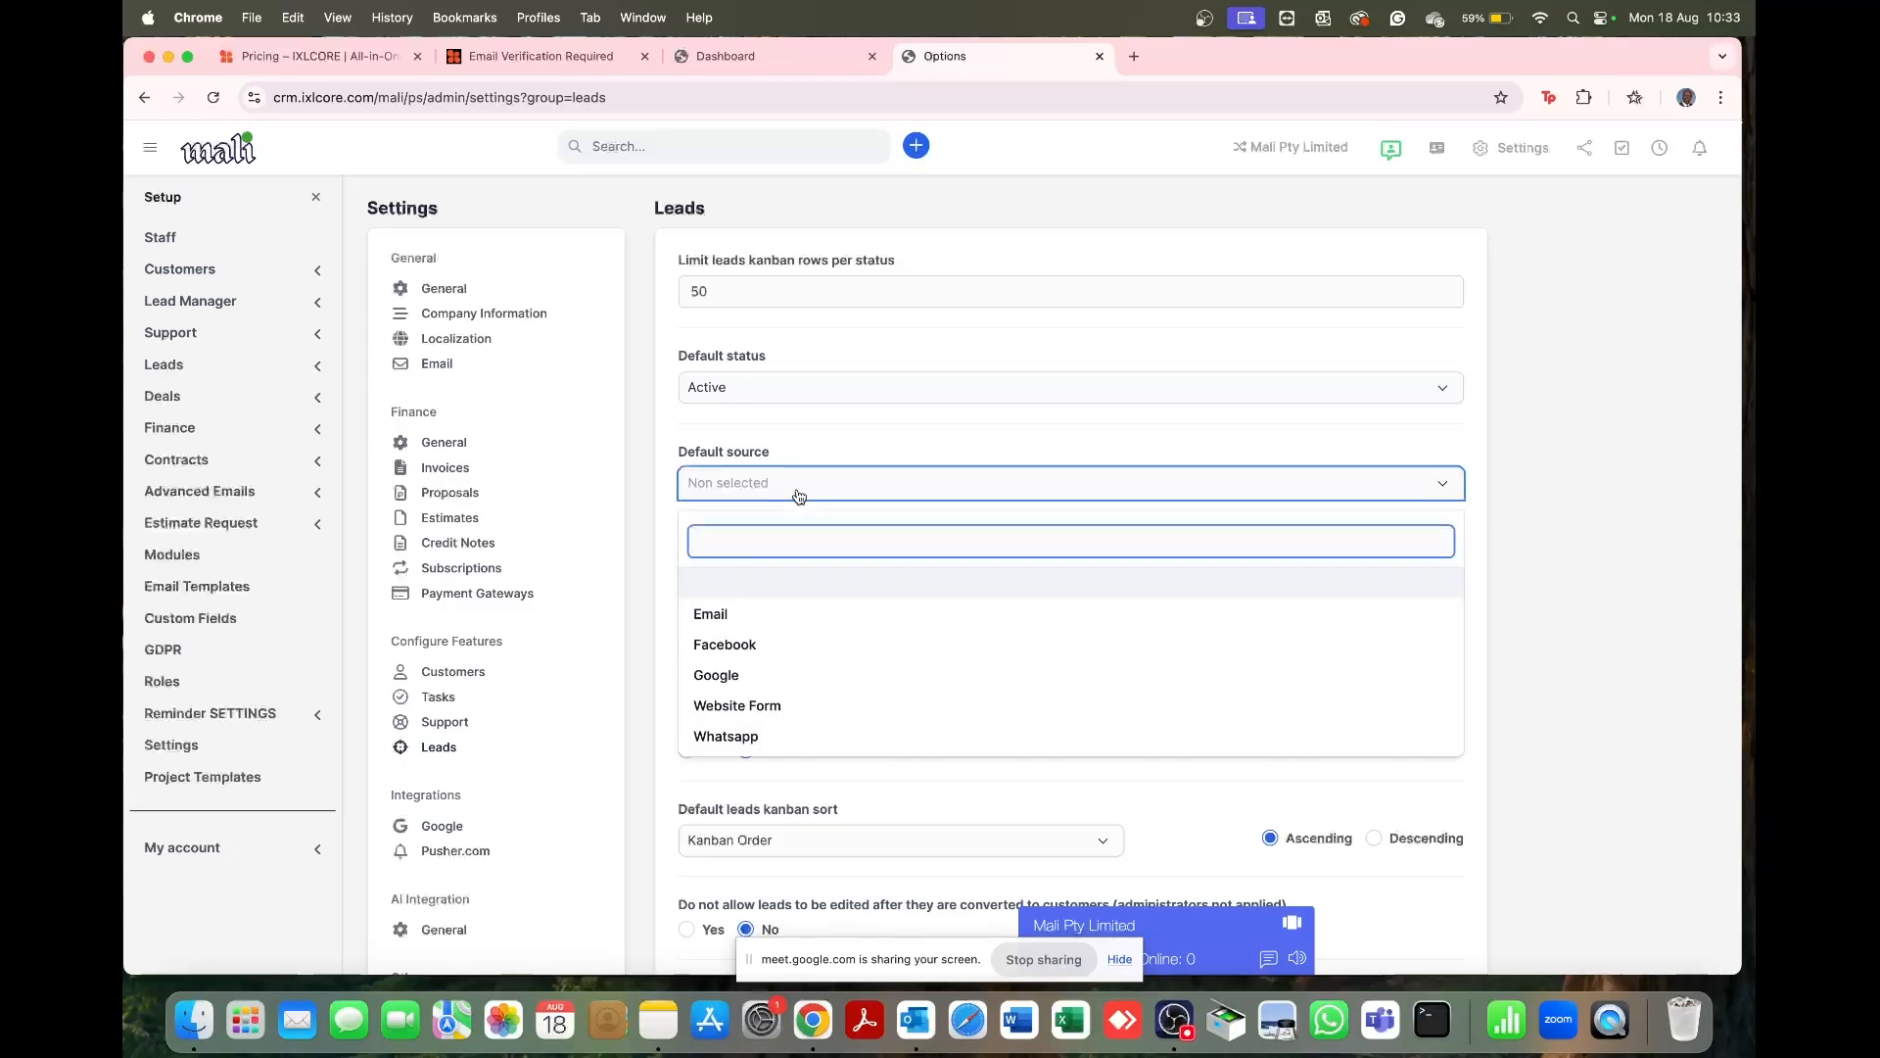
click(734, 647)
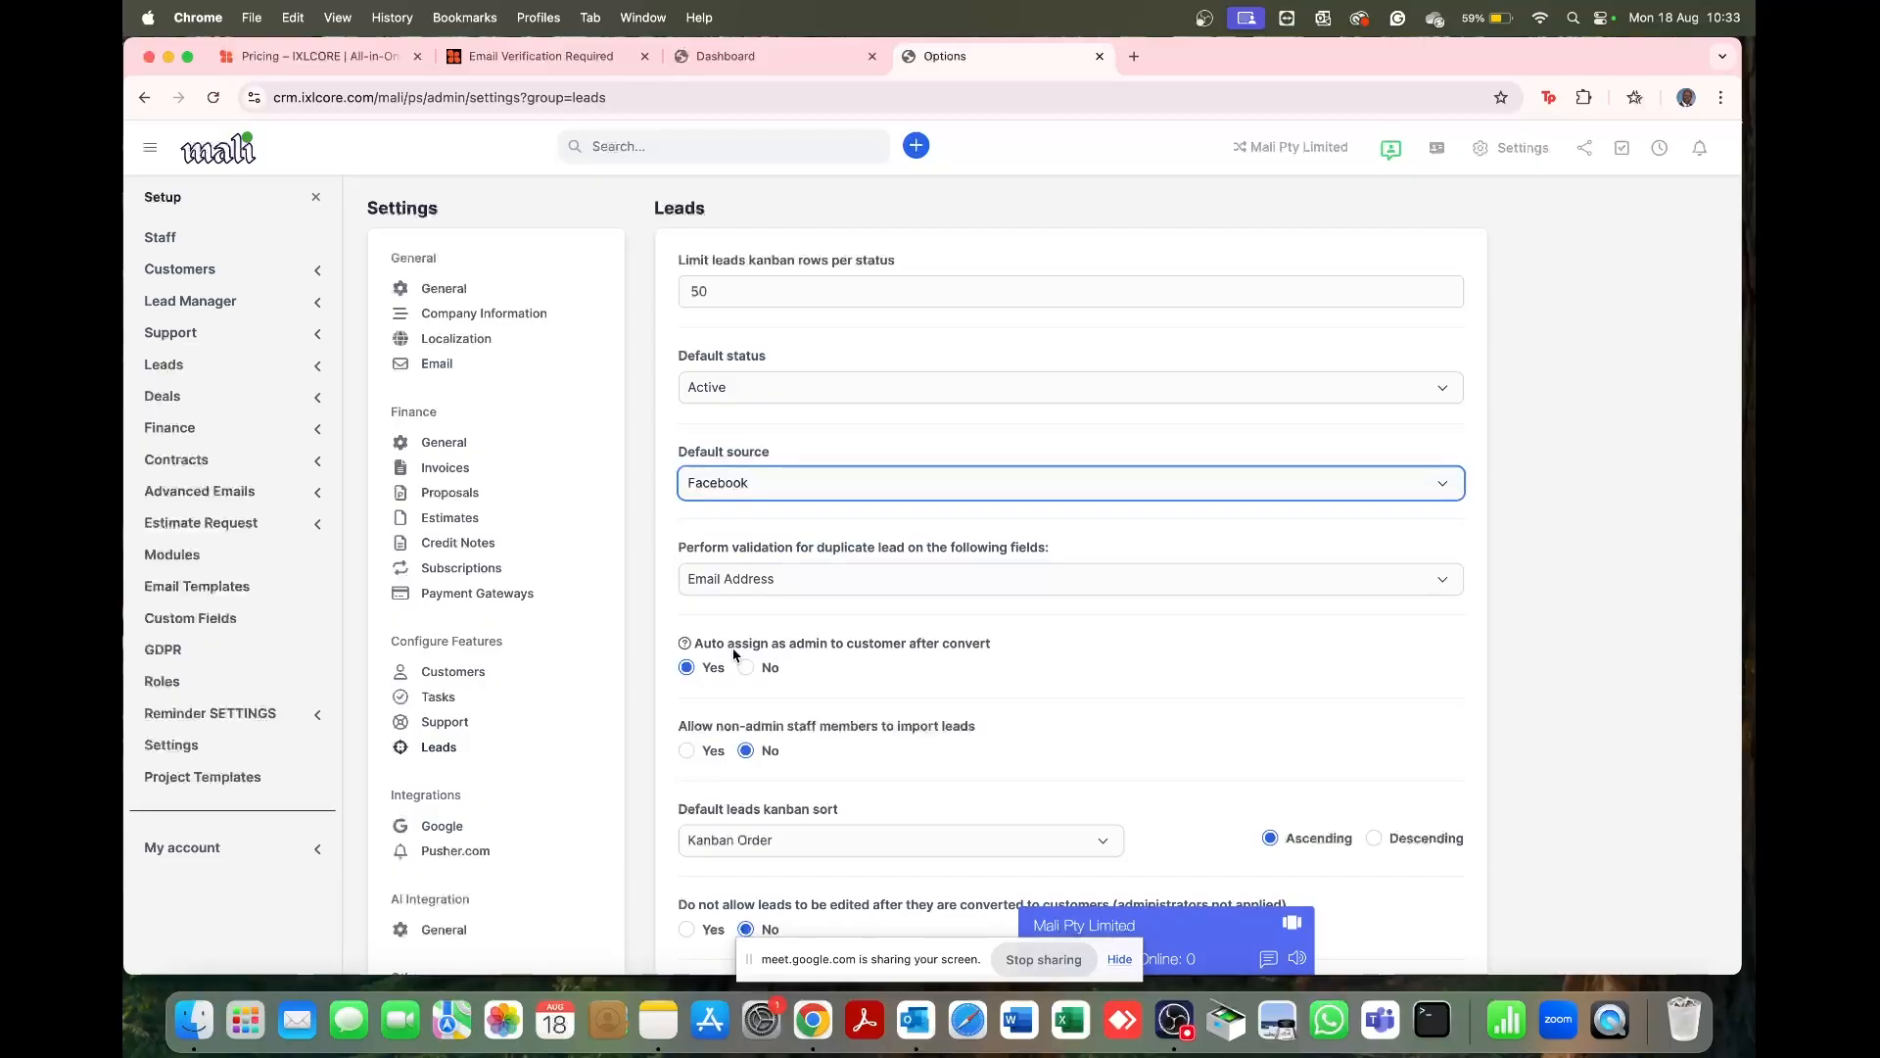
click(756, 497)
click(714, 585)
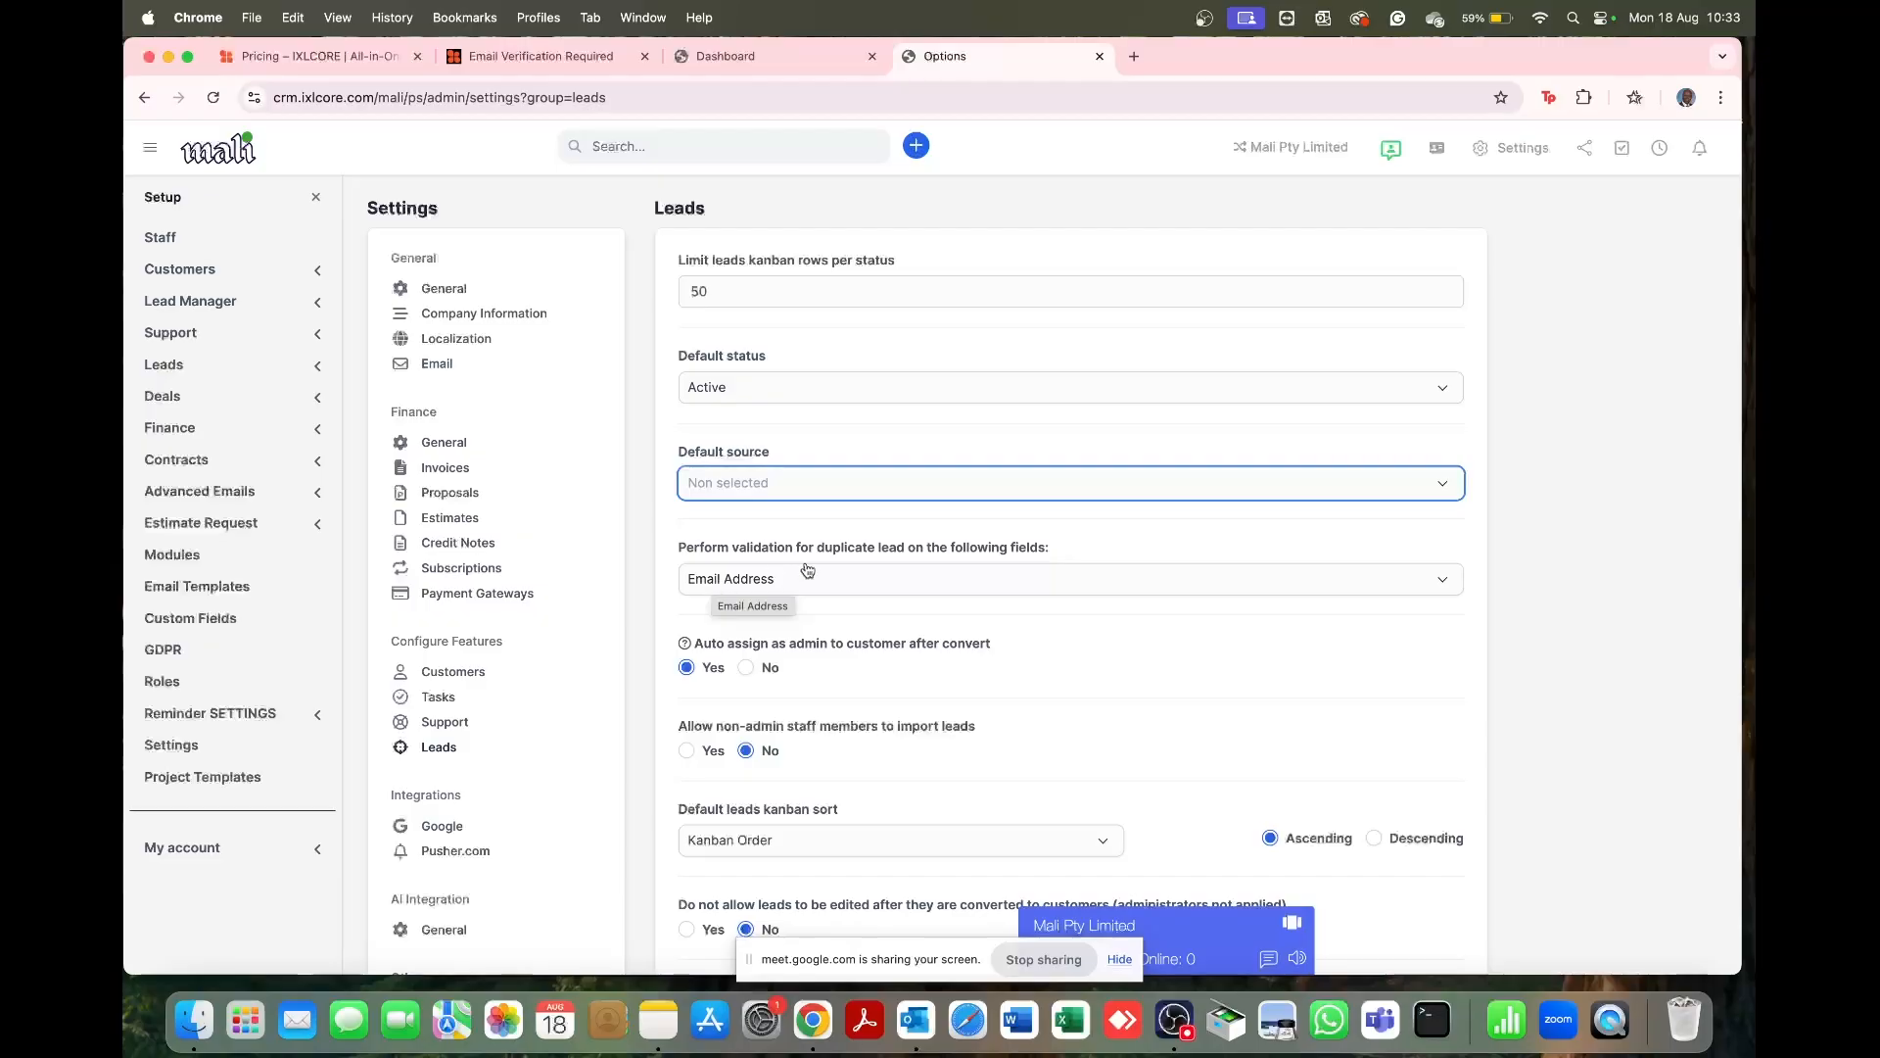
Step: Stay on the page at the leave-site prompt and save the Leads settings
scroll(930, 519, down, 3)
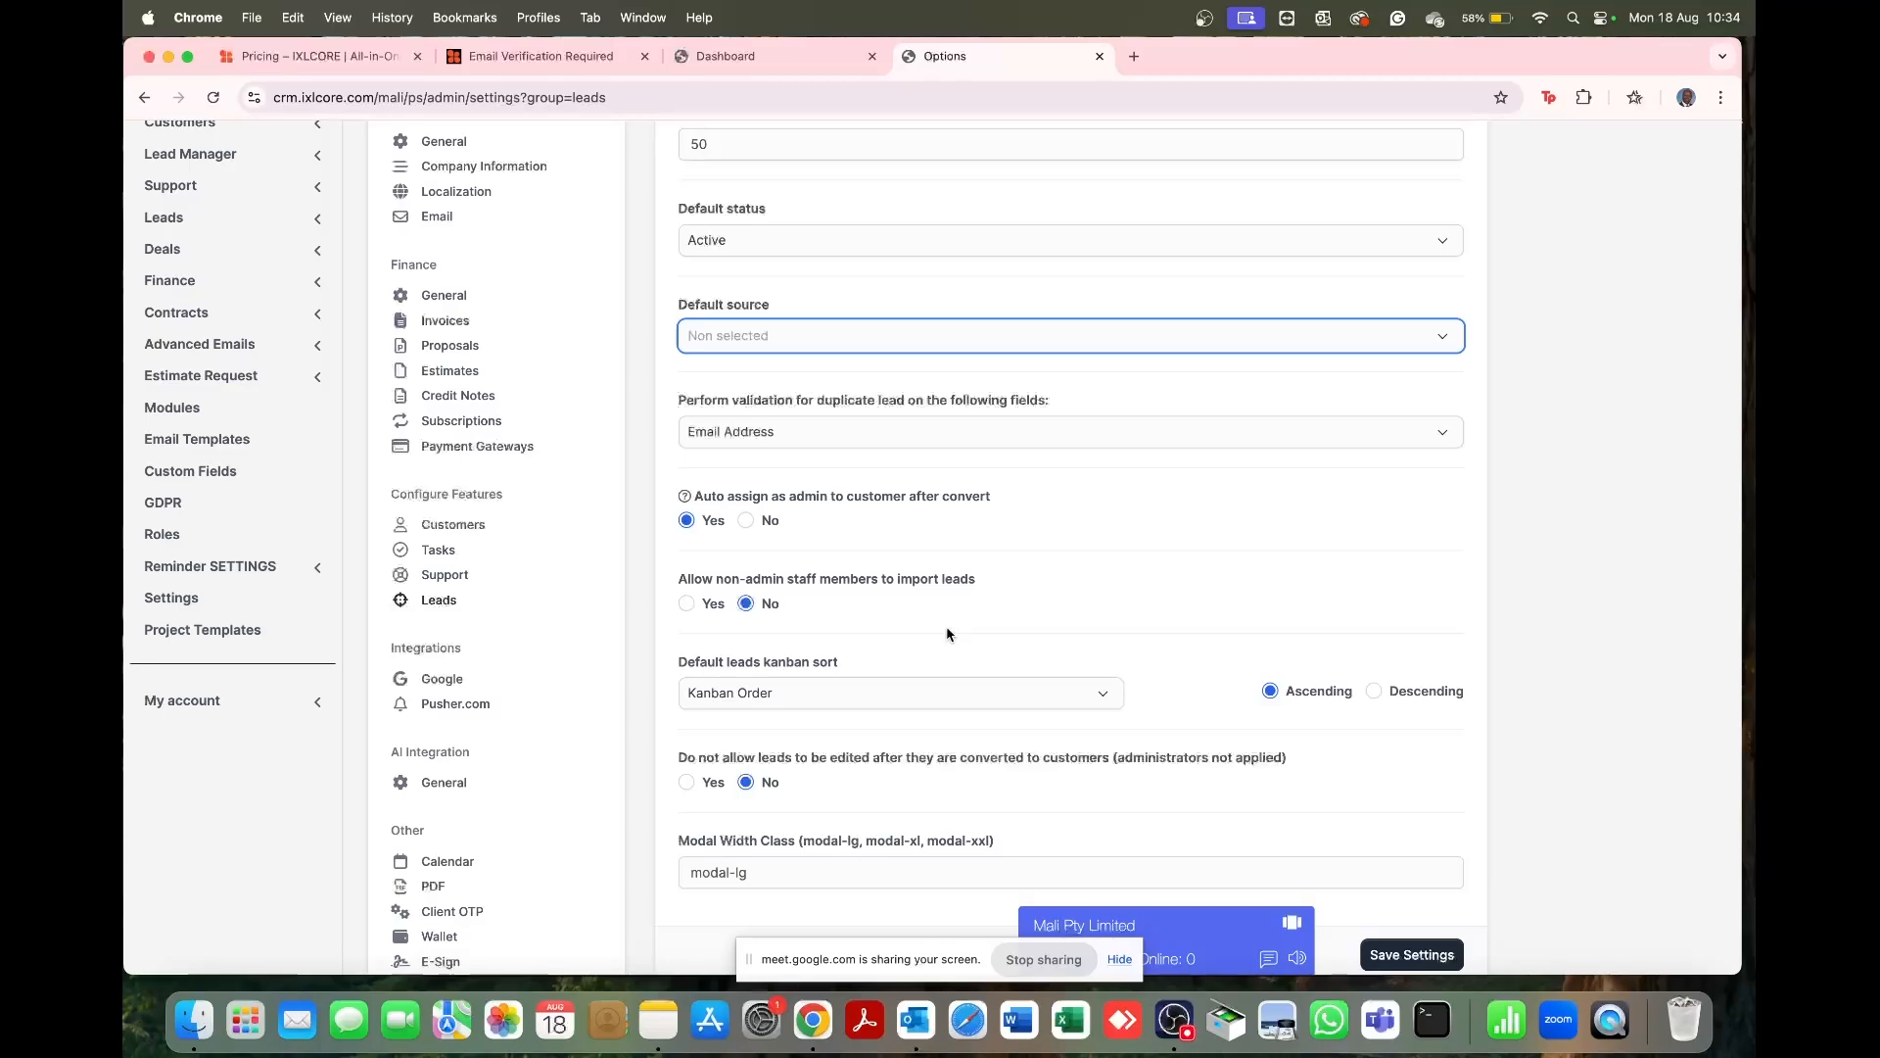
scroll(509, 668, down, 4)
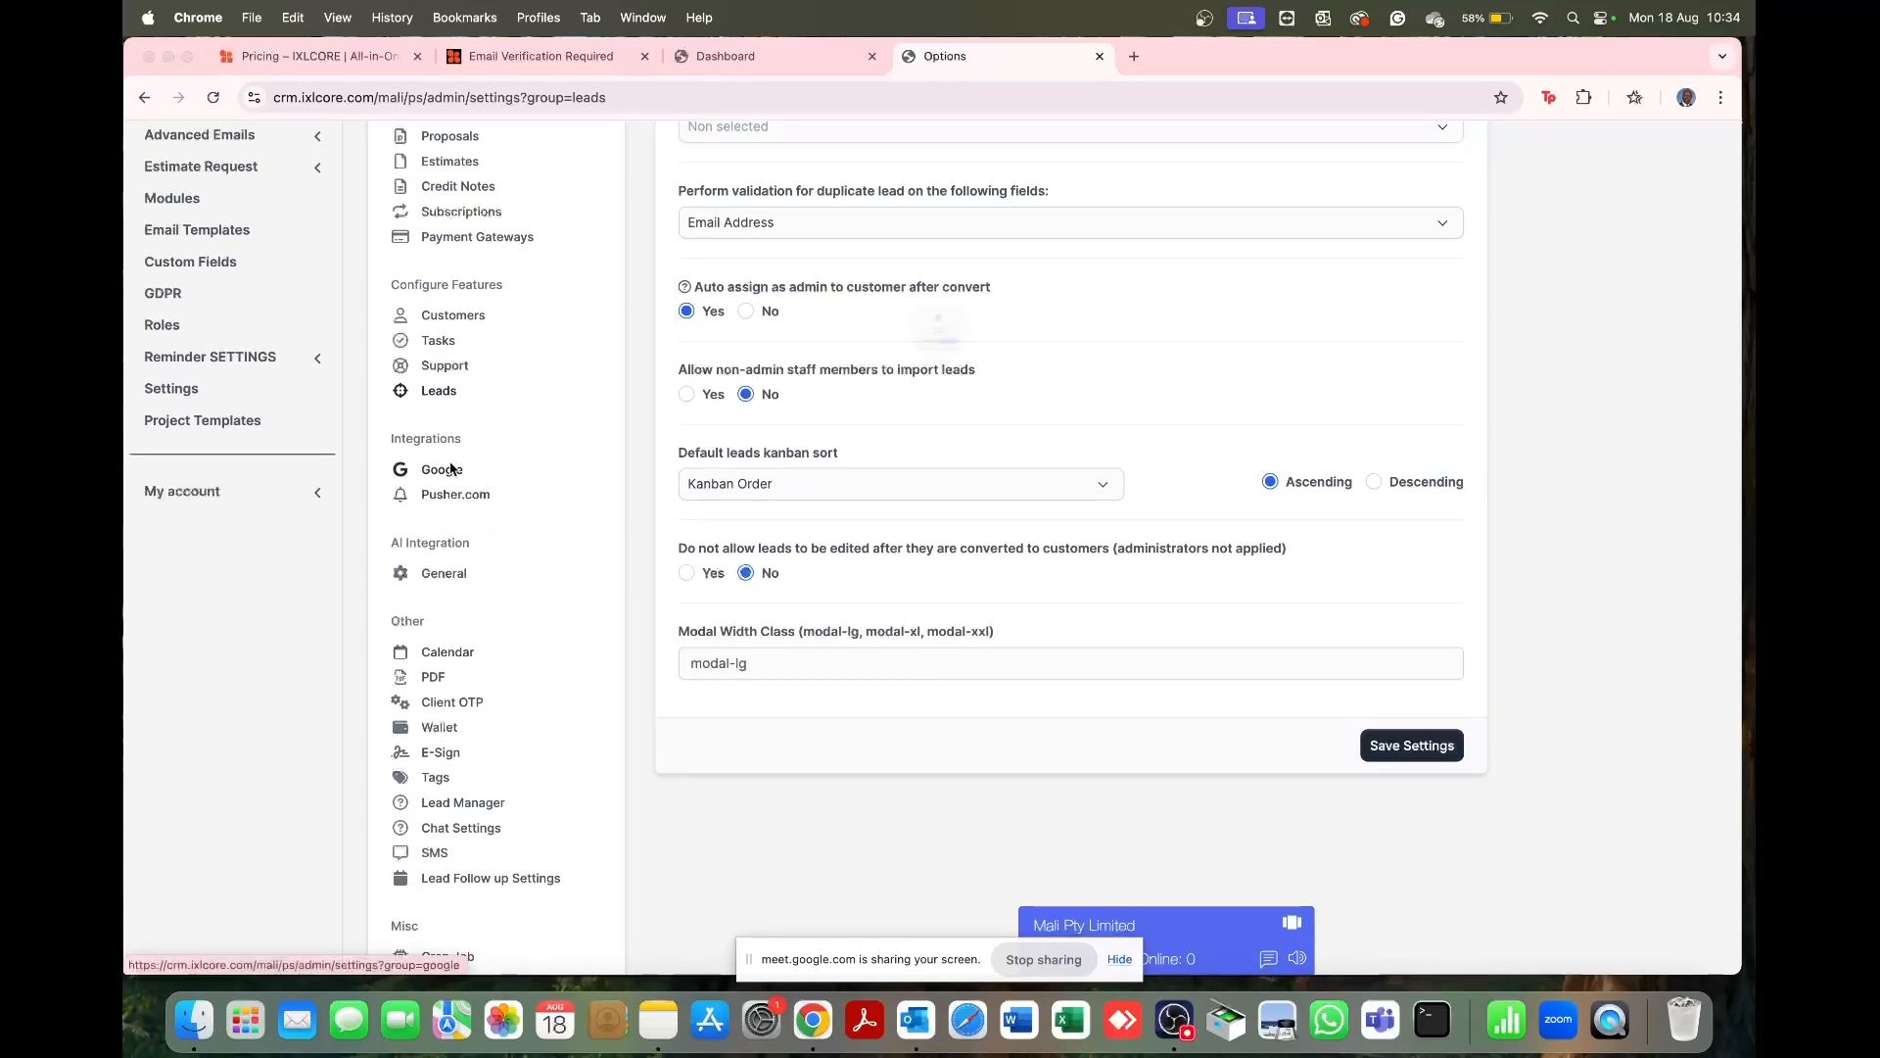
click(450, 469)
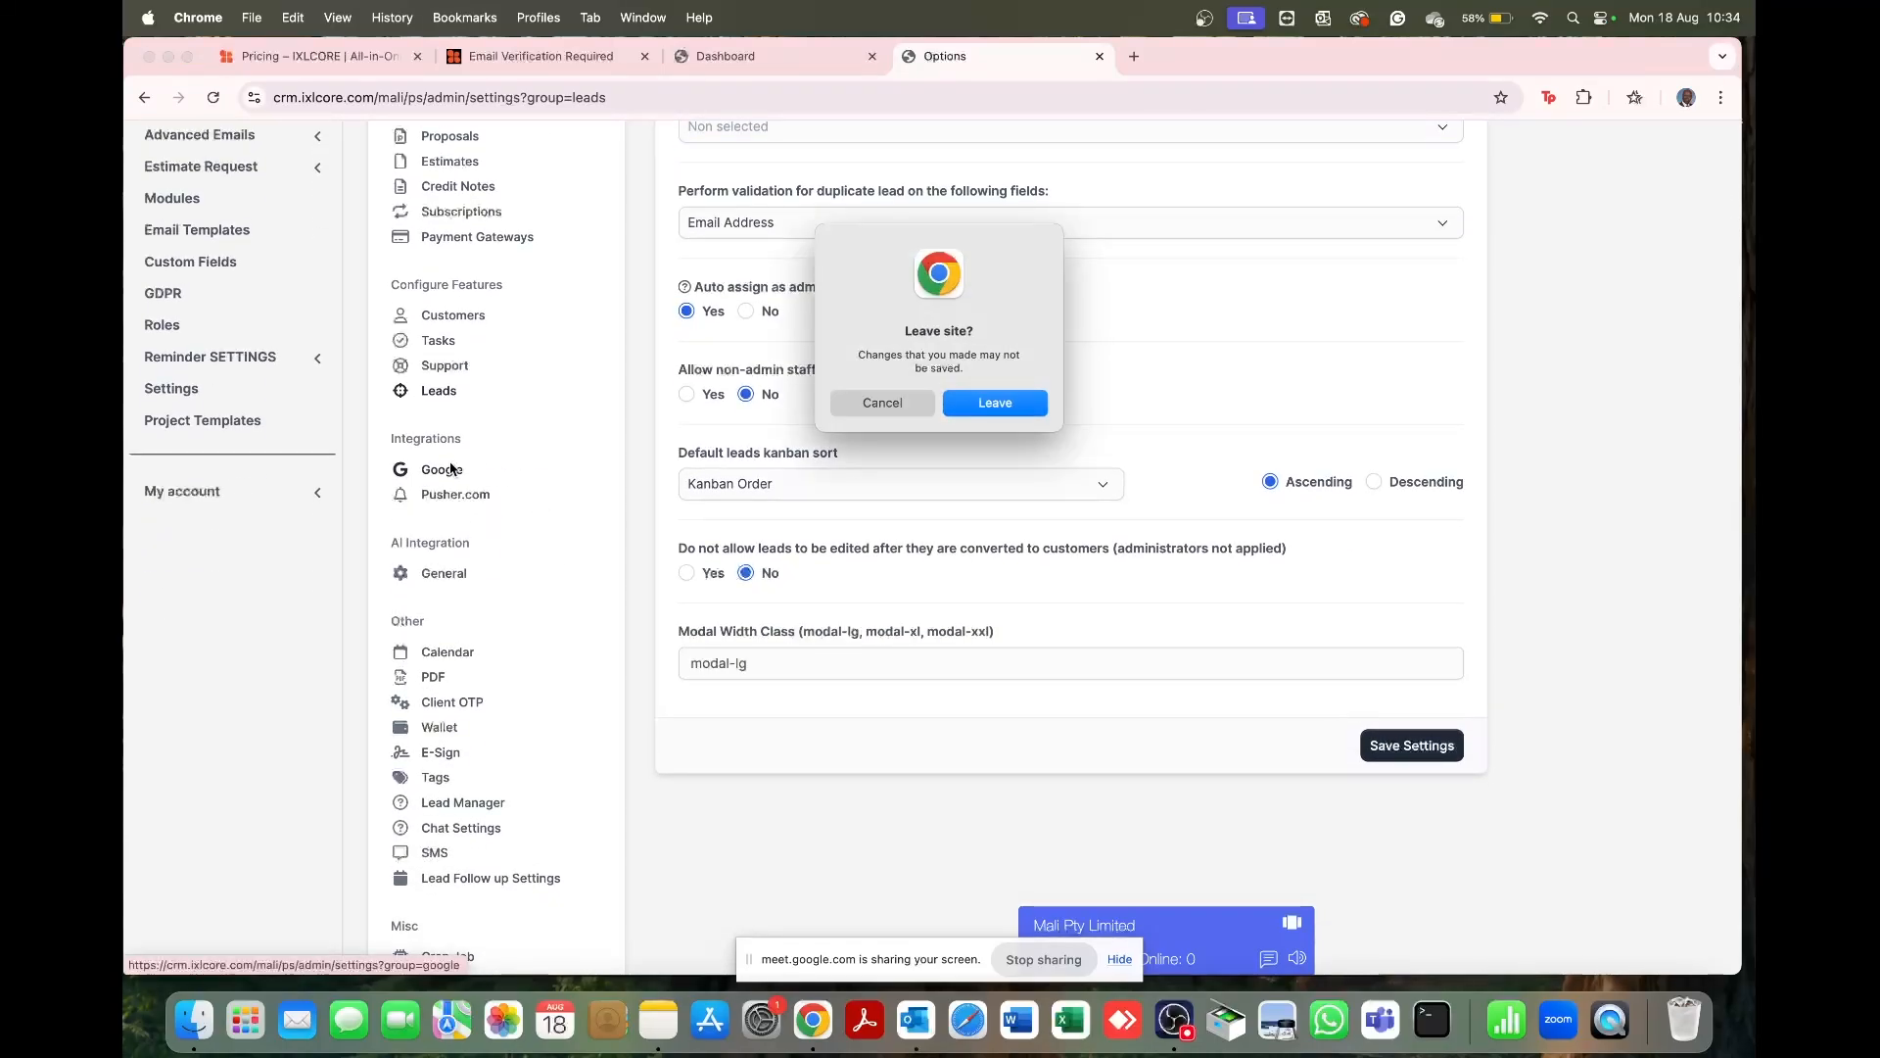
click(874, 403)
click(1424, 746)
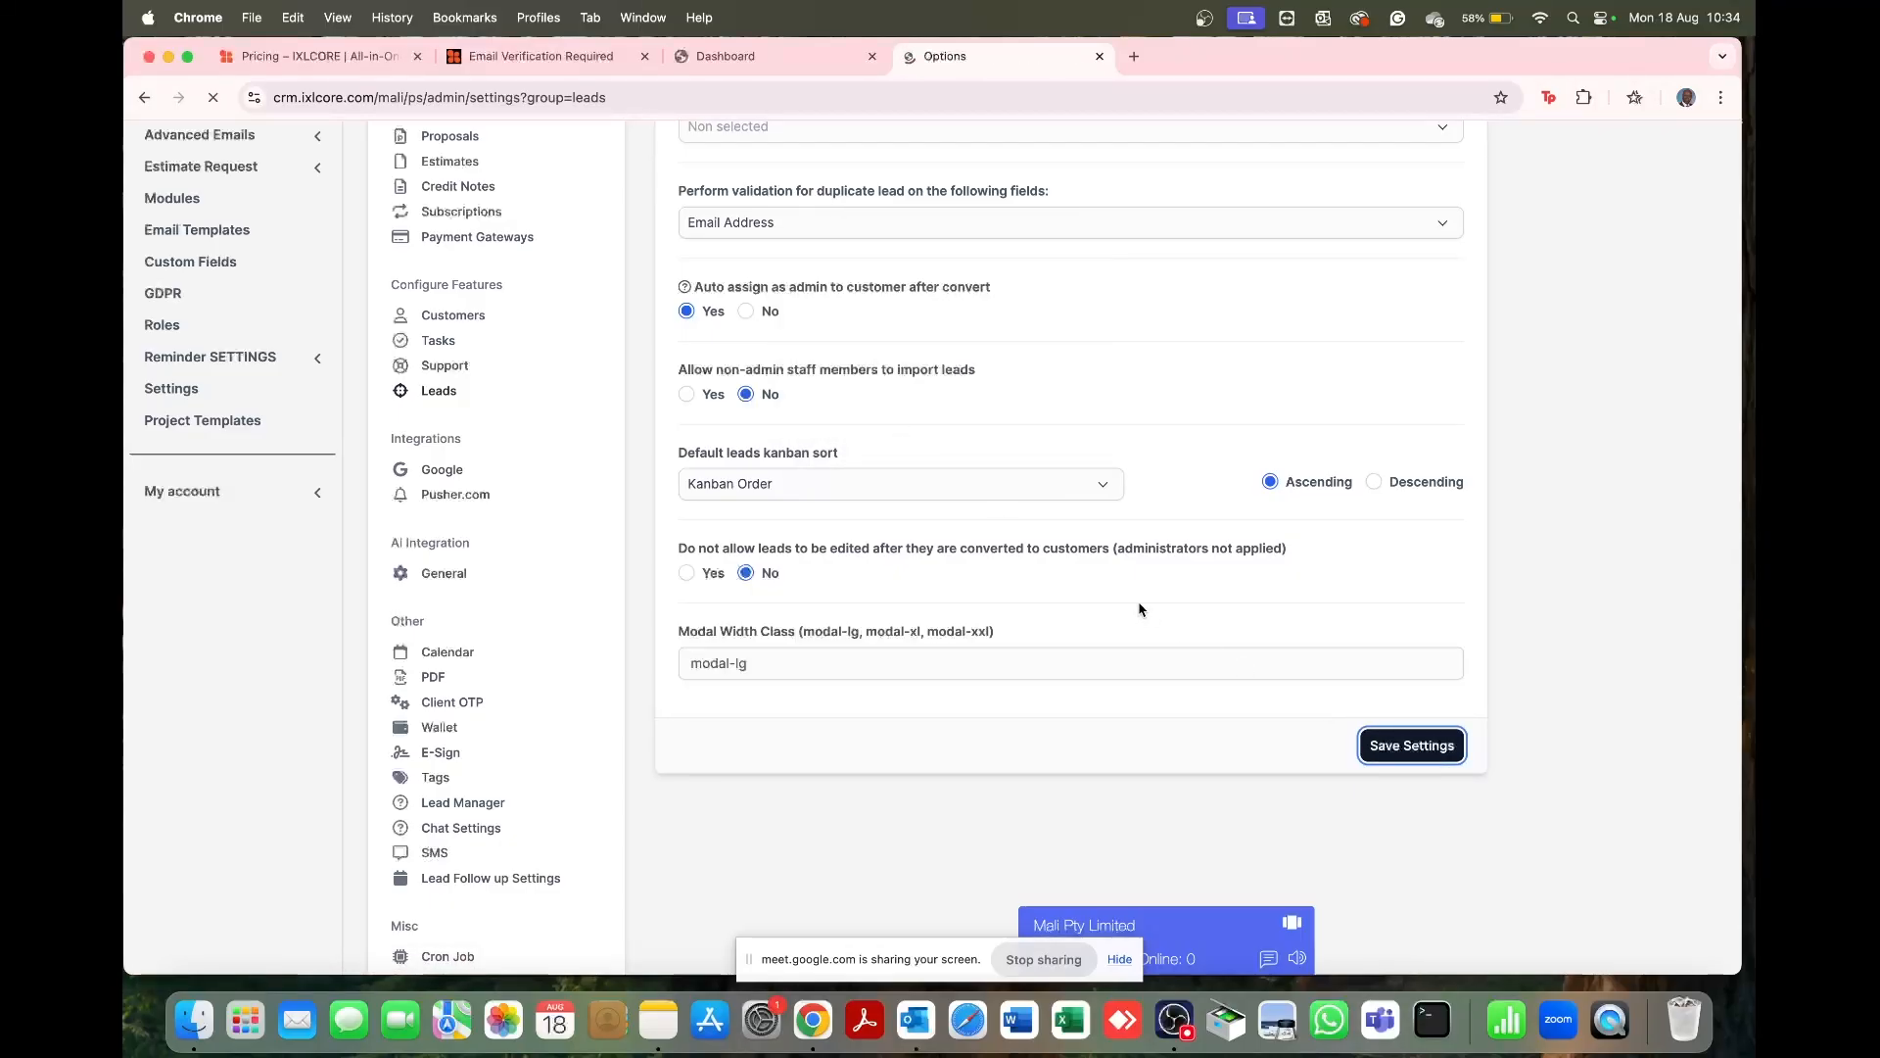
scroll(805, 623, down, 2)
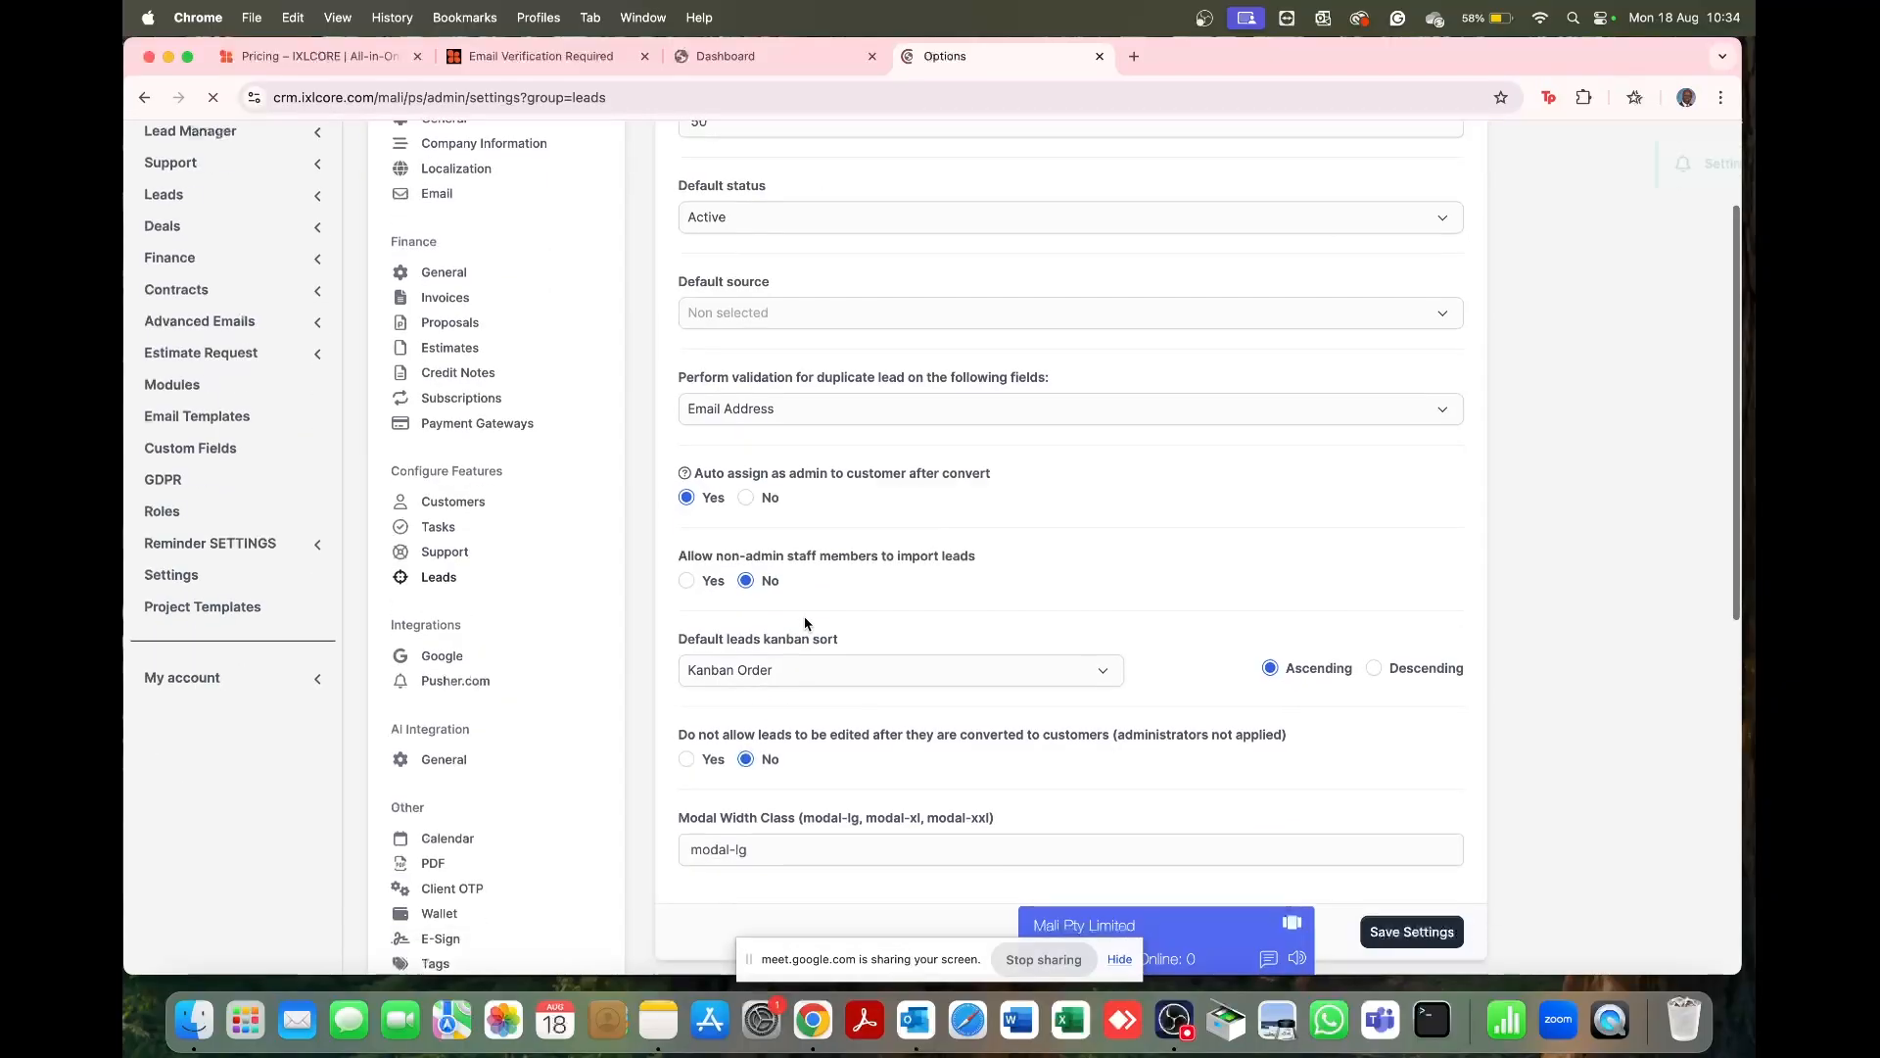
scroll(805, 623, down, 4)
Step: Check the empty Google API Key and Client ID fields, then scroll down to Google Picker
click(460, 343)
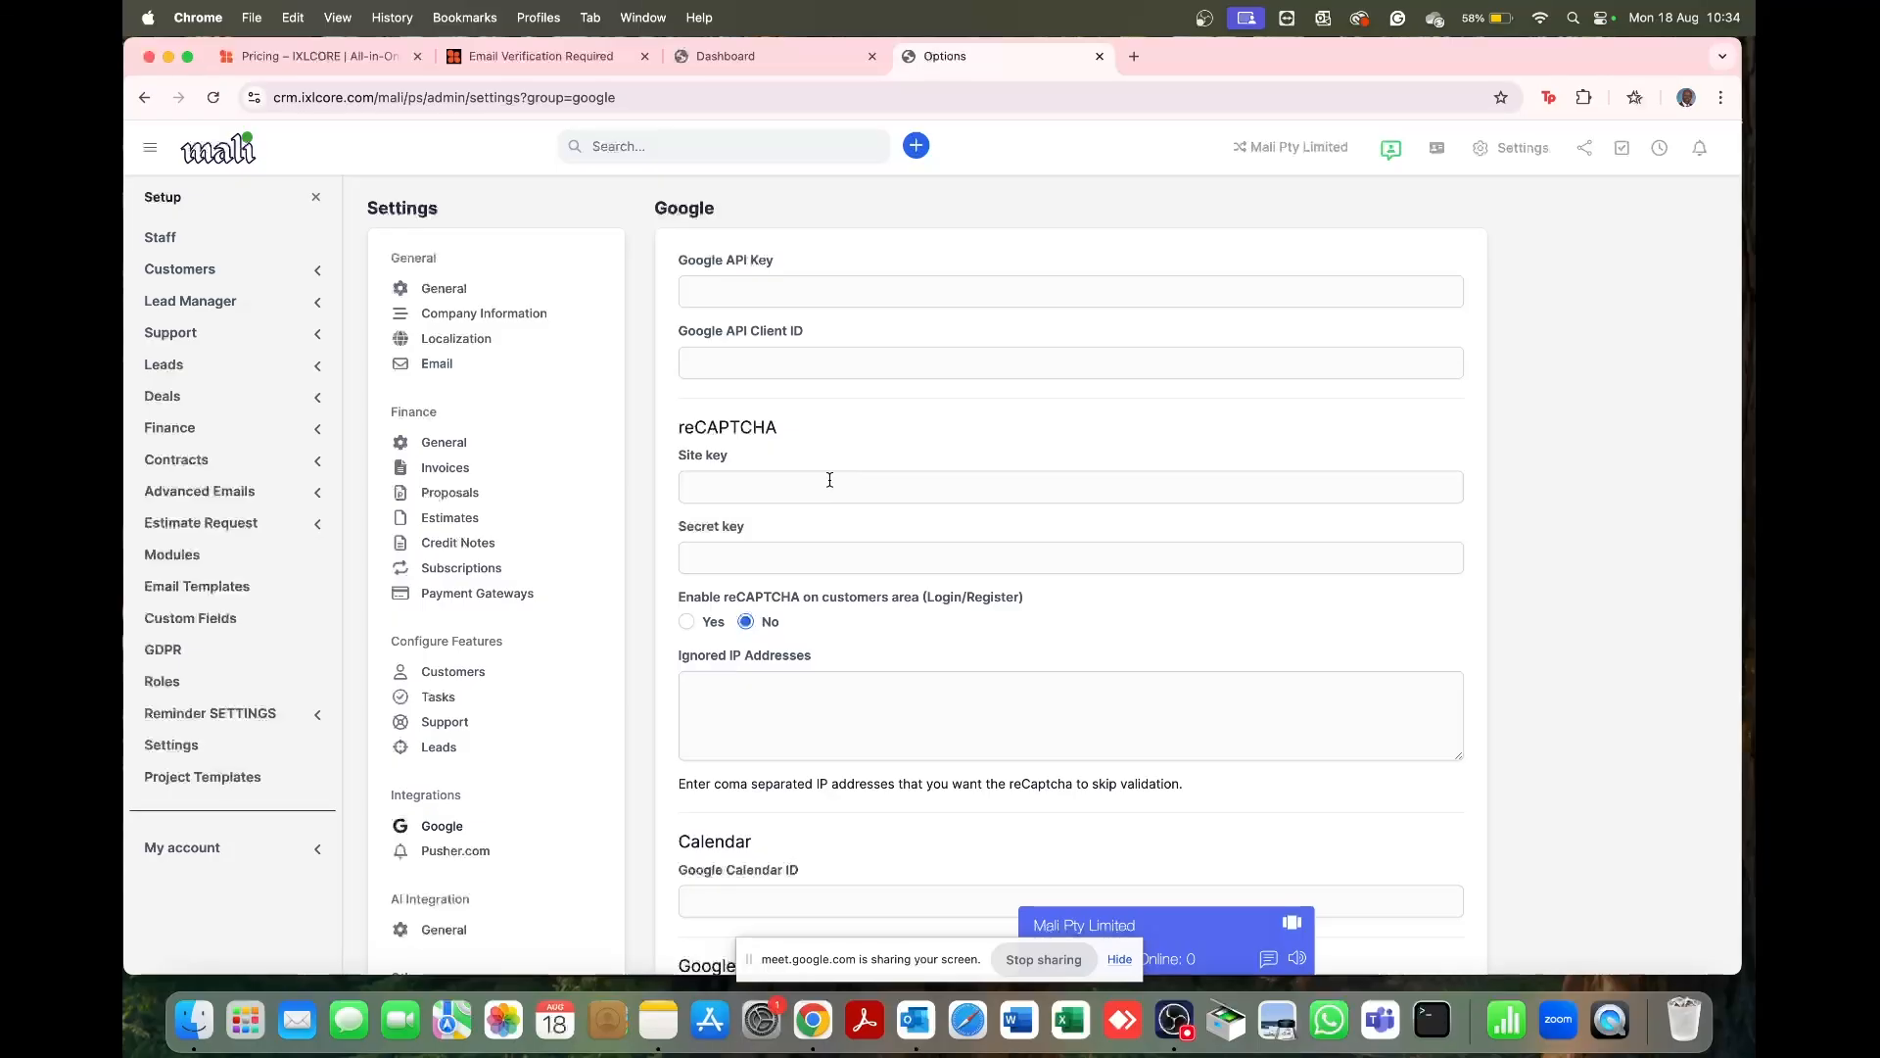
click(797, 291)
click(797, 358)
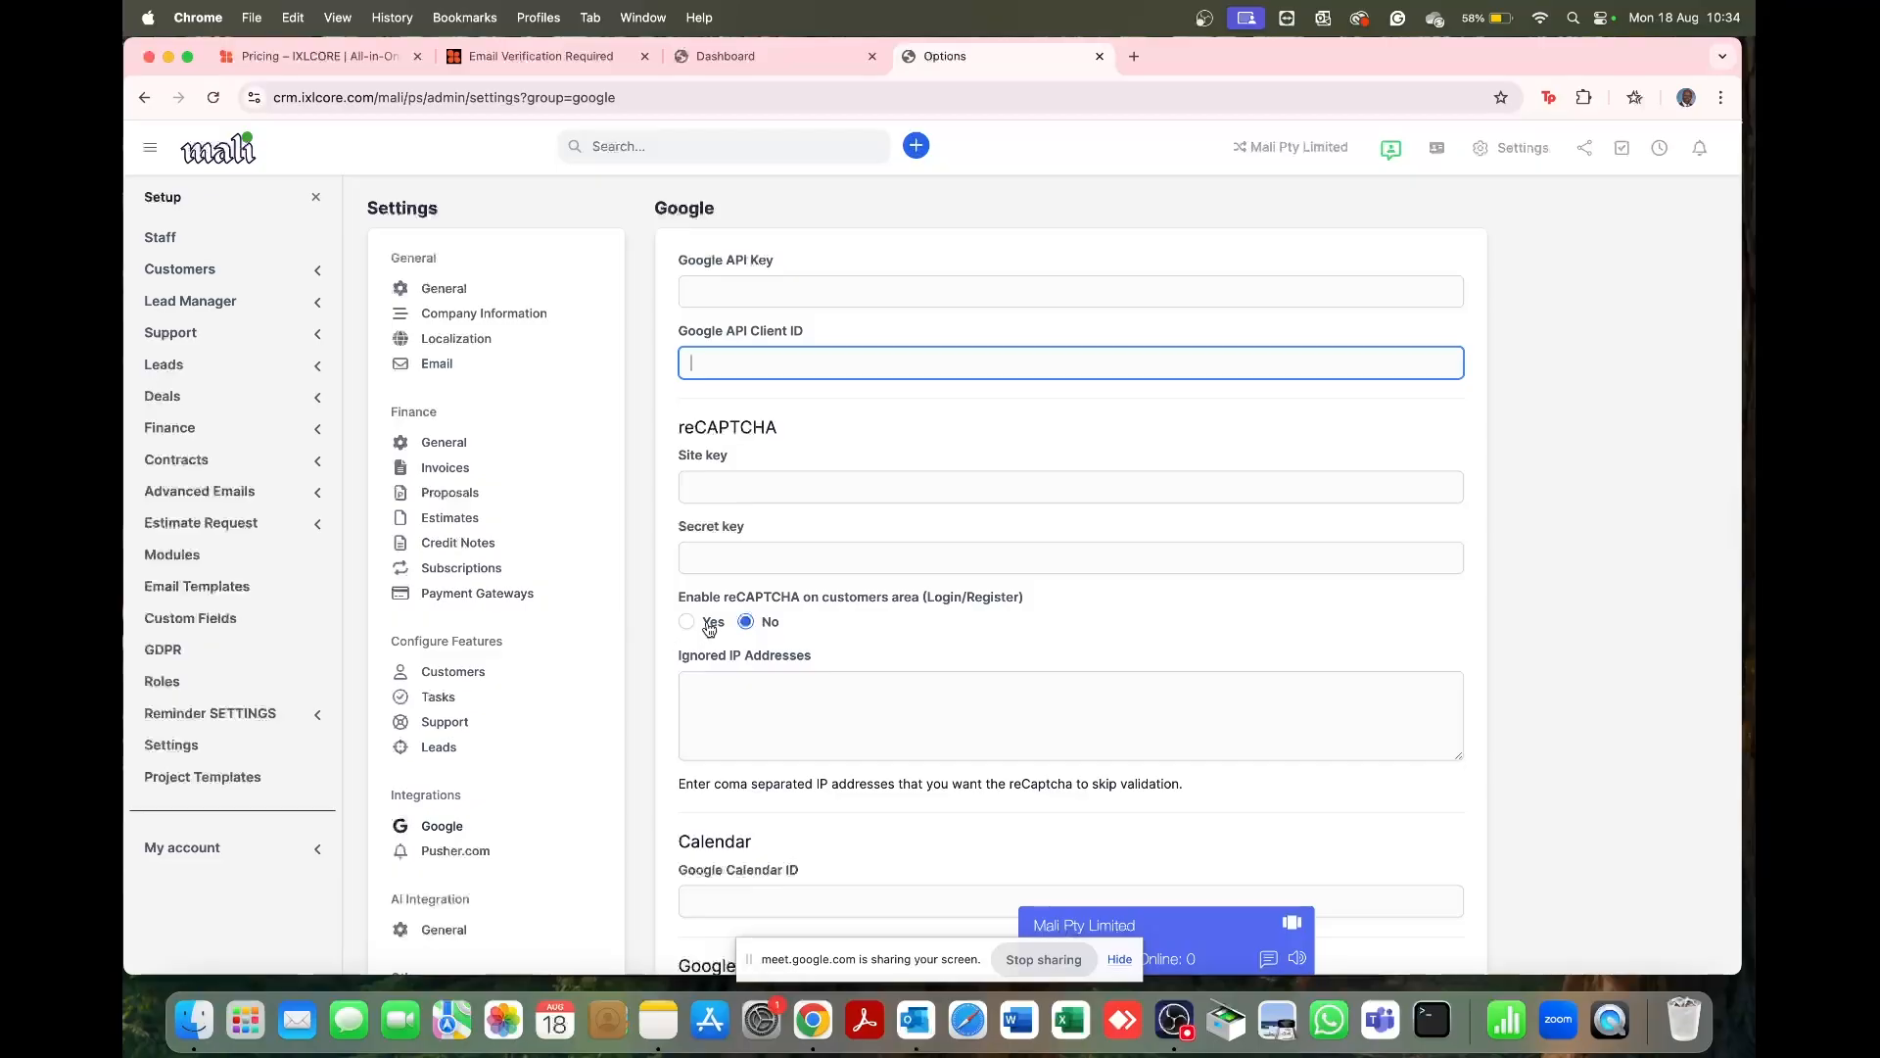
scroll(530, 680, down, 5)
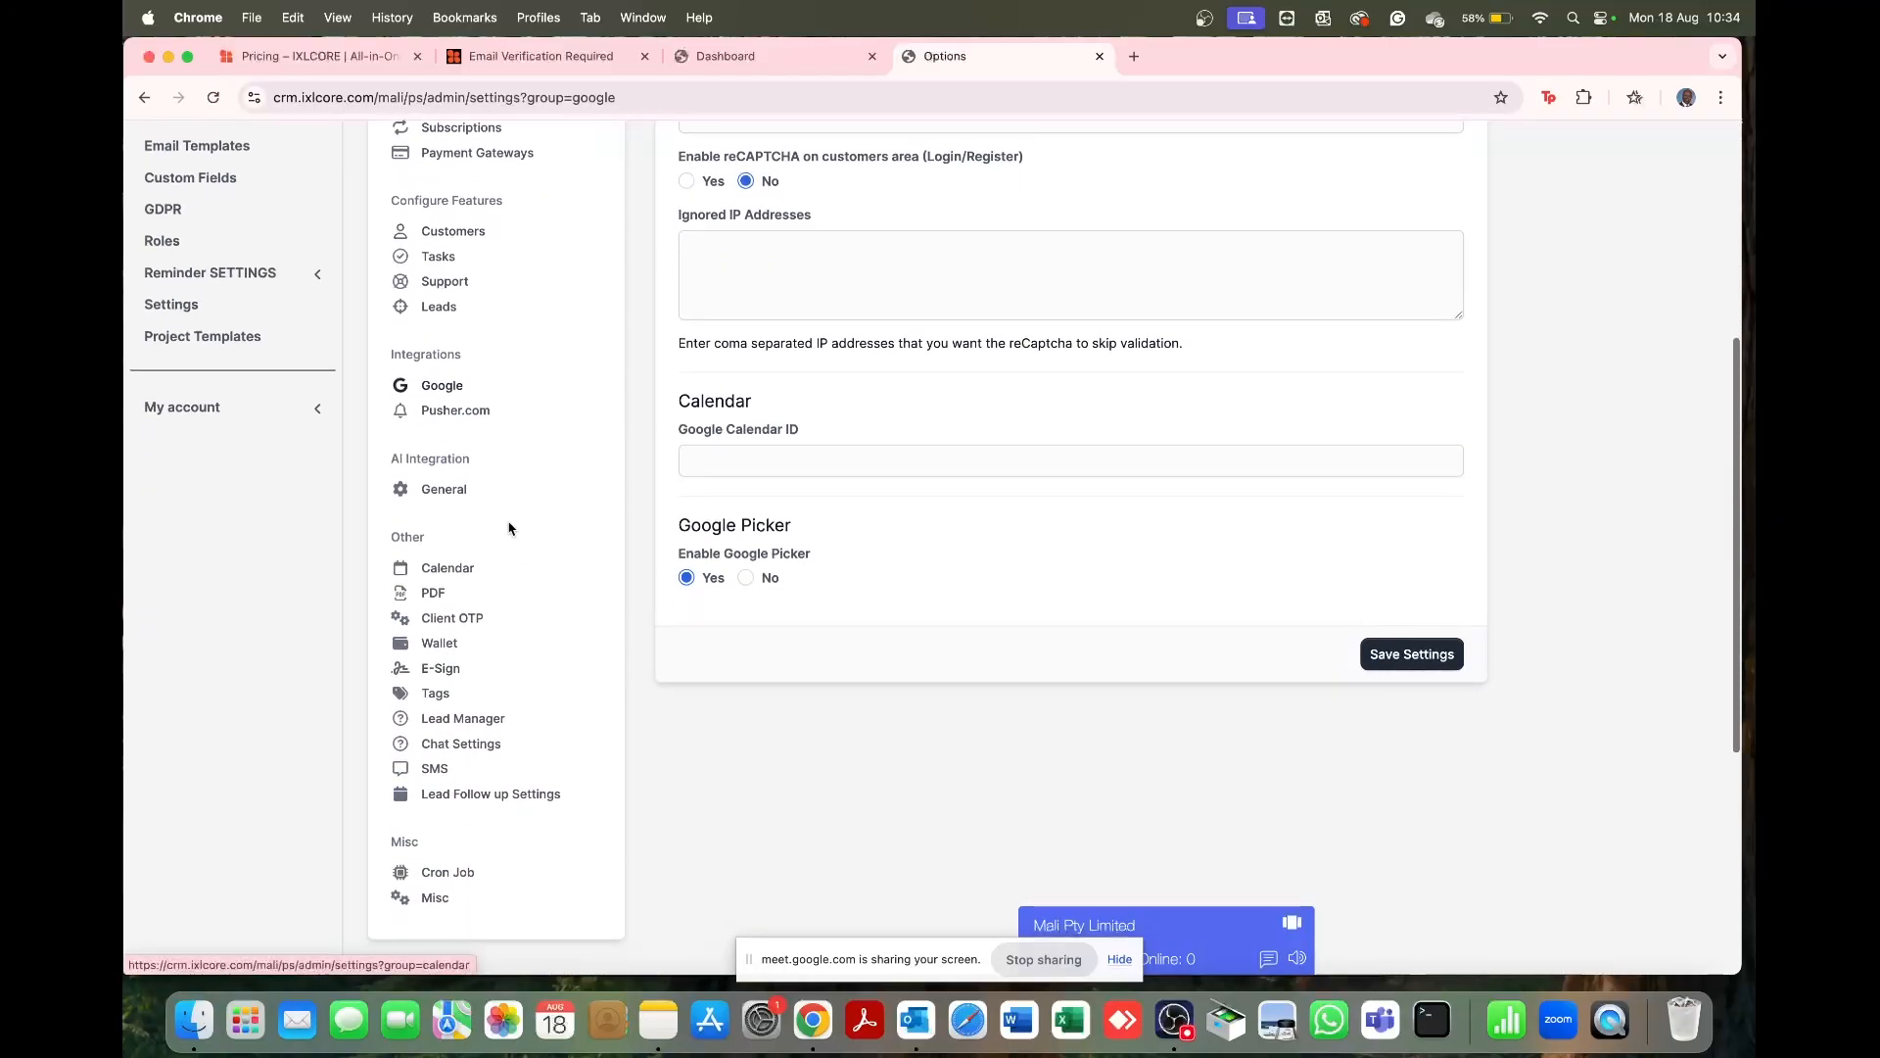
Step: Review the Pusher.com APP ID, Key, Secret and Cluster fields, and save with cluster mt1
click(462, 415)
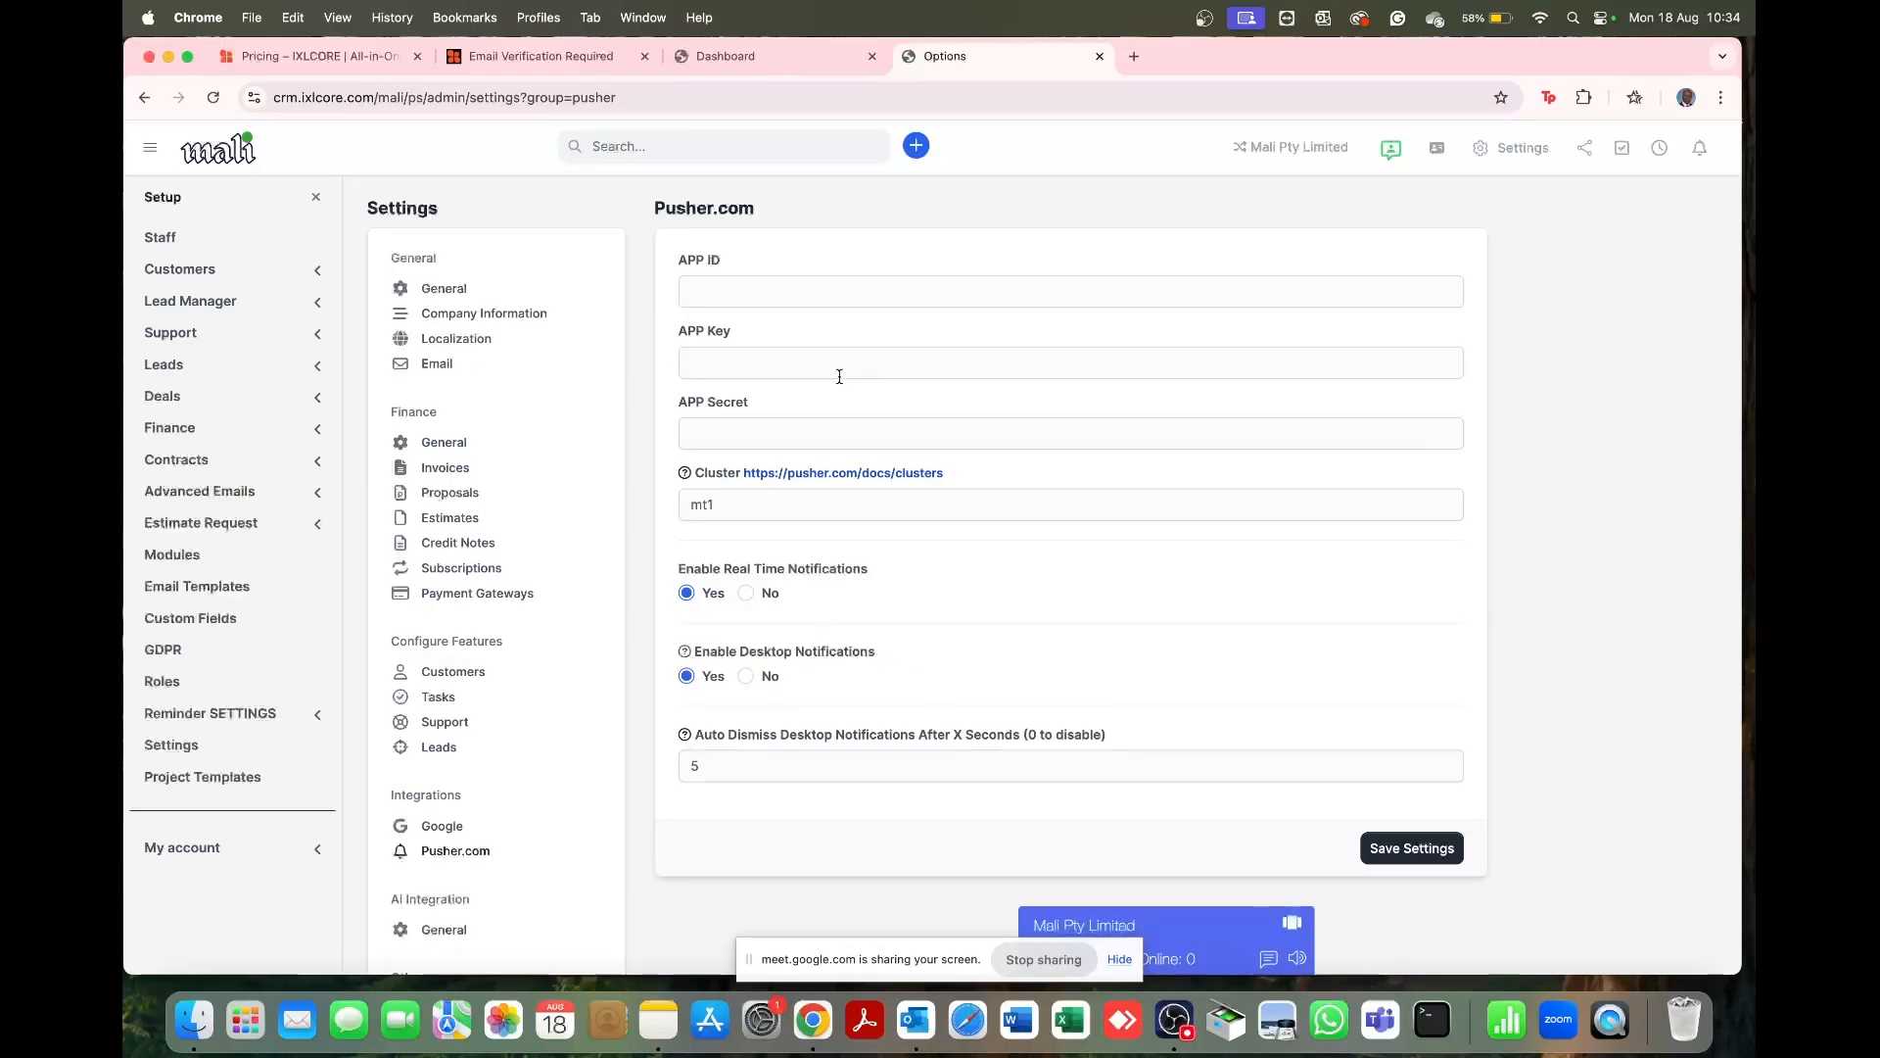
click(785, 295)
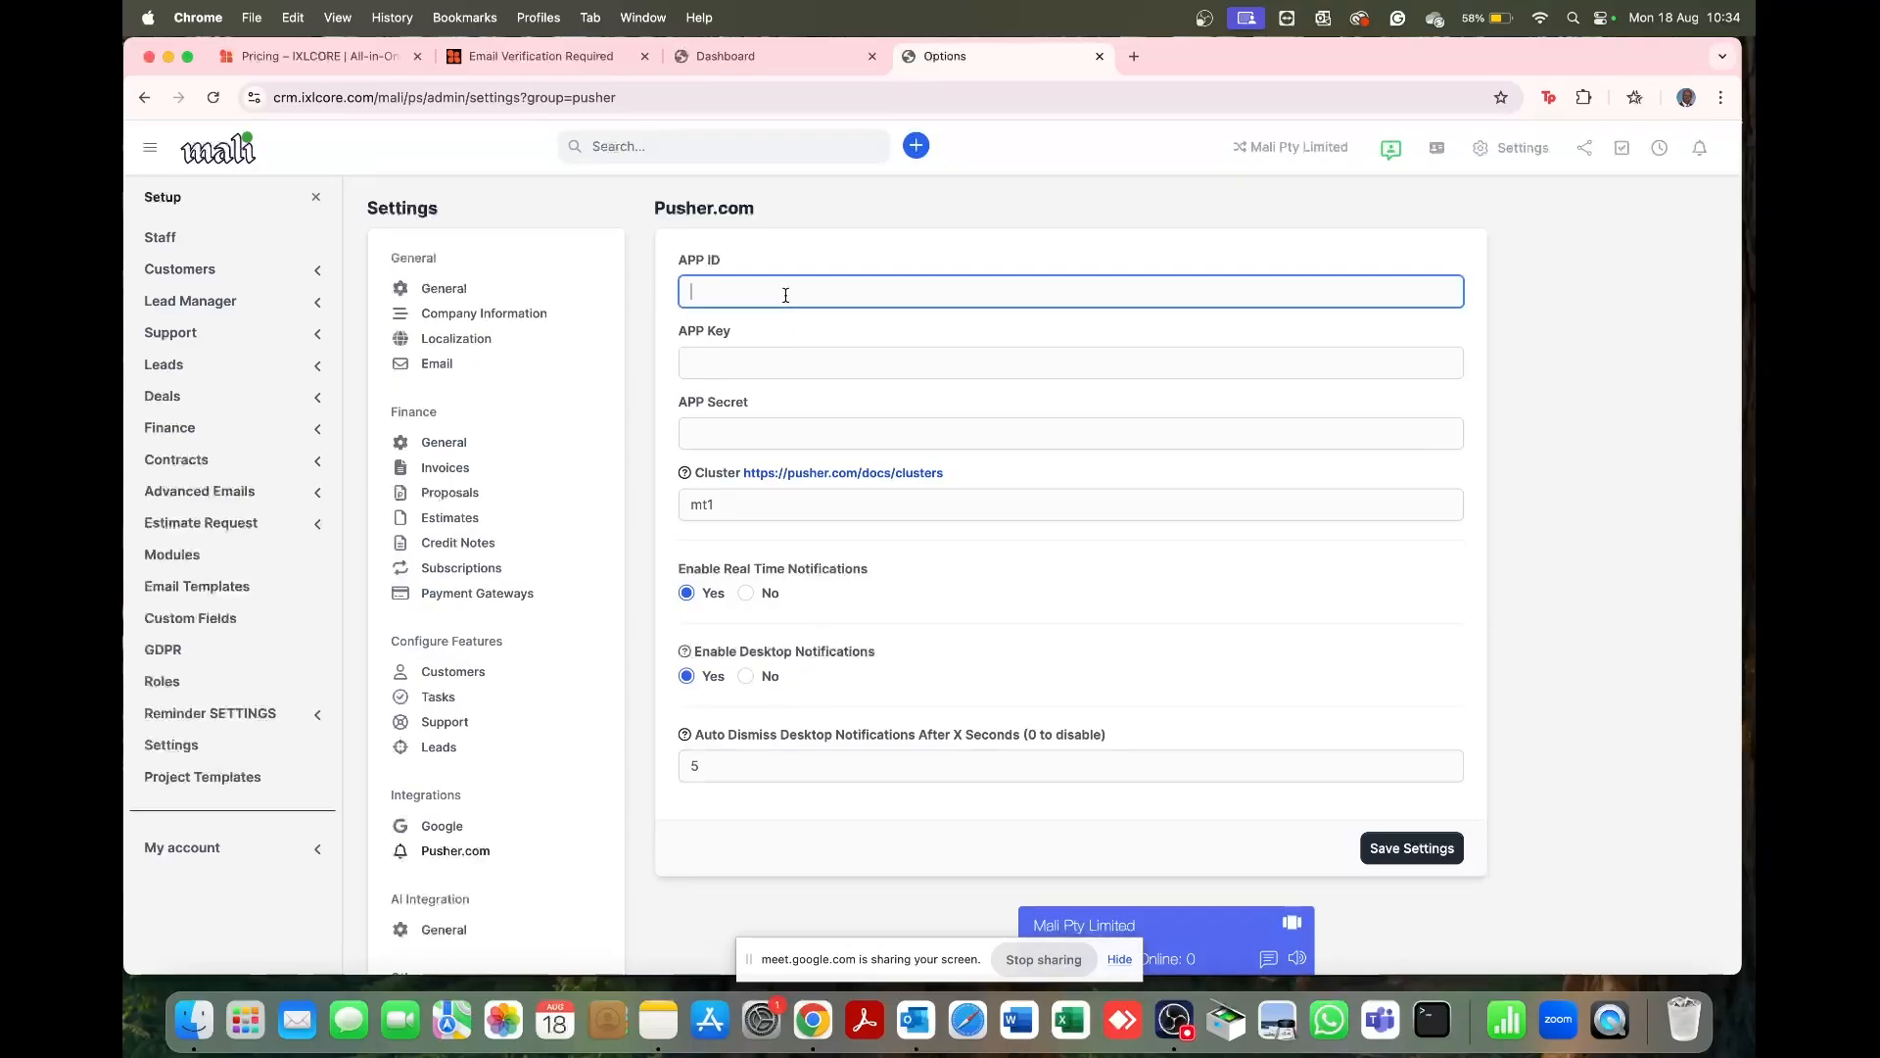
click(775, 366)
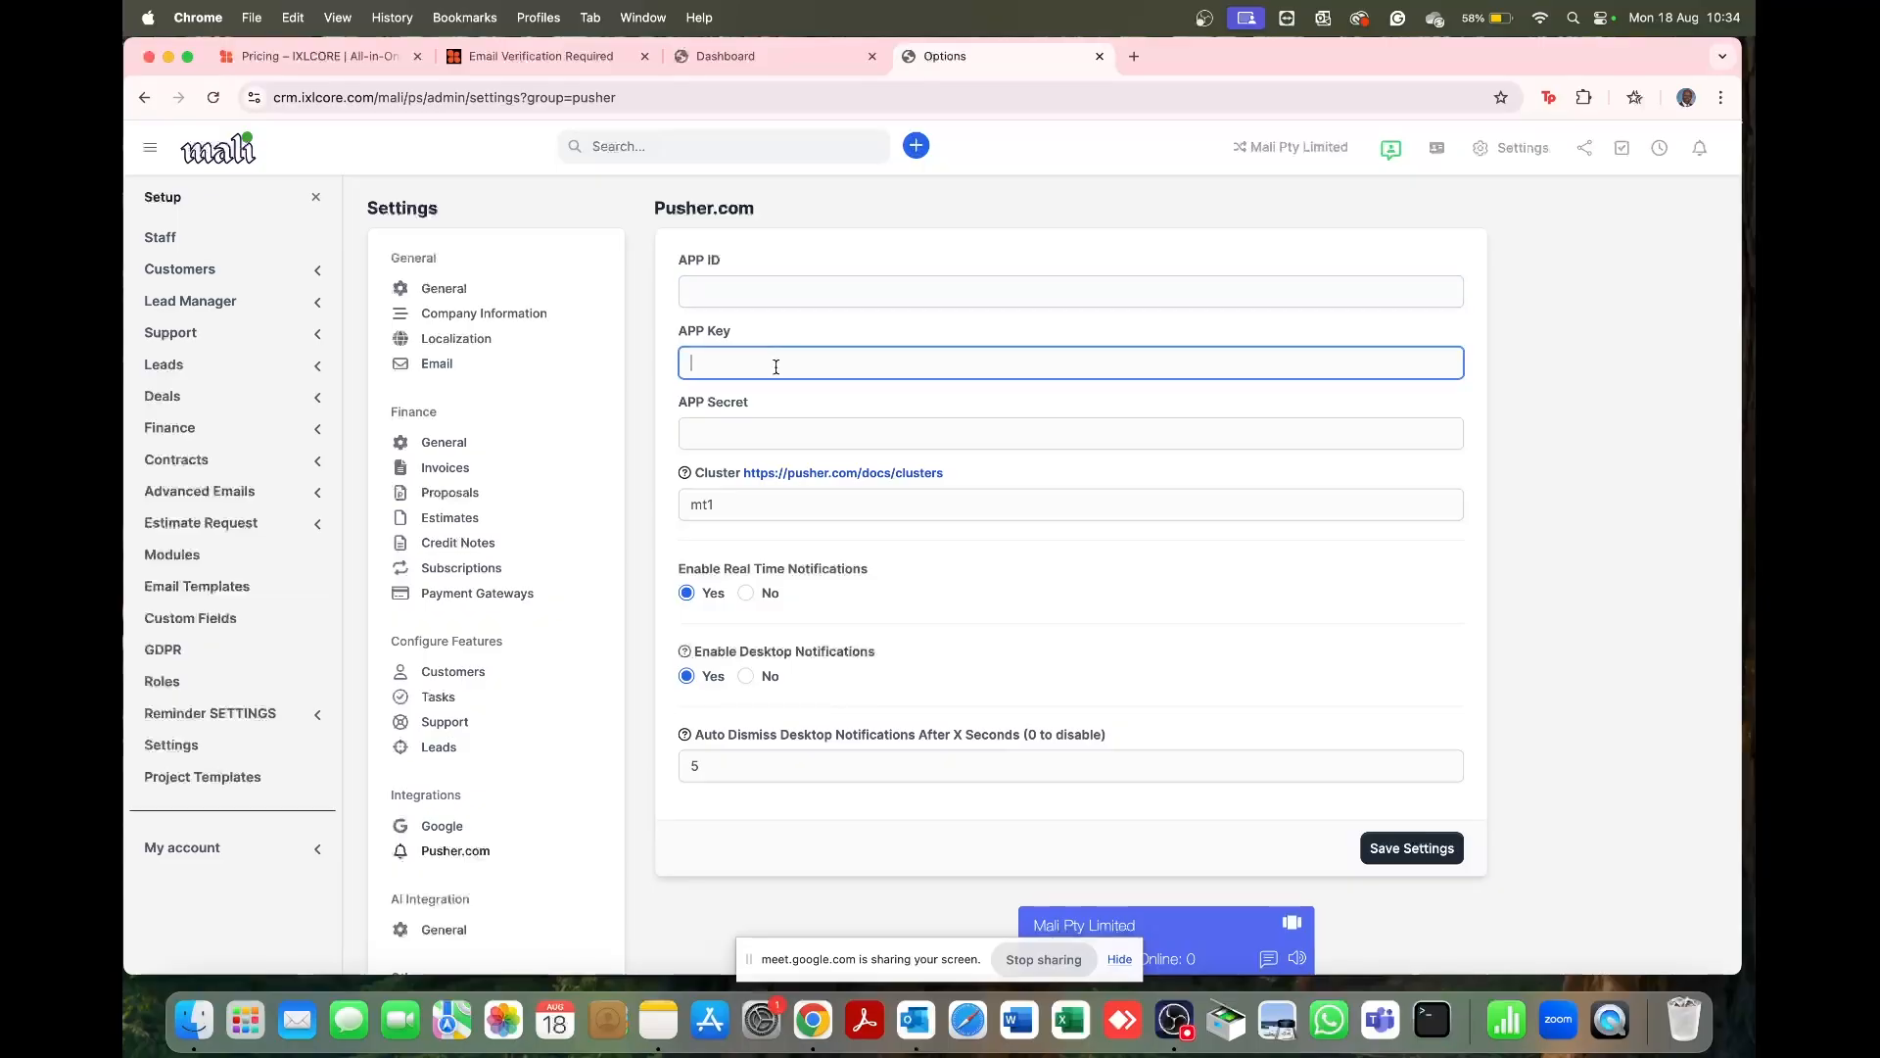
click(767, 418)
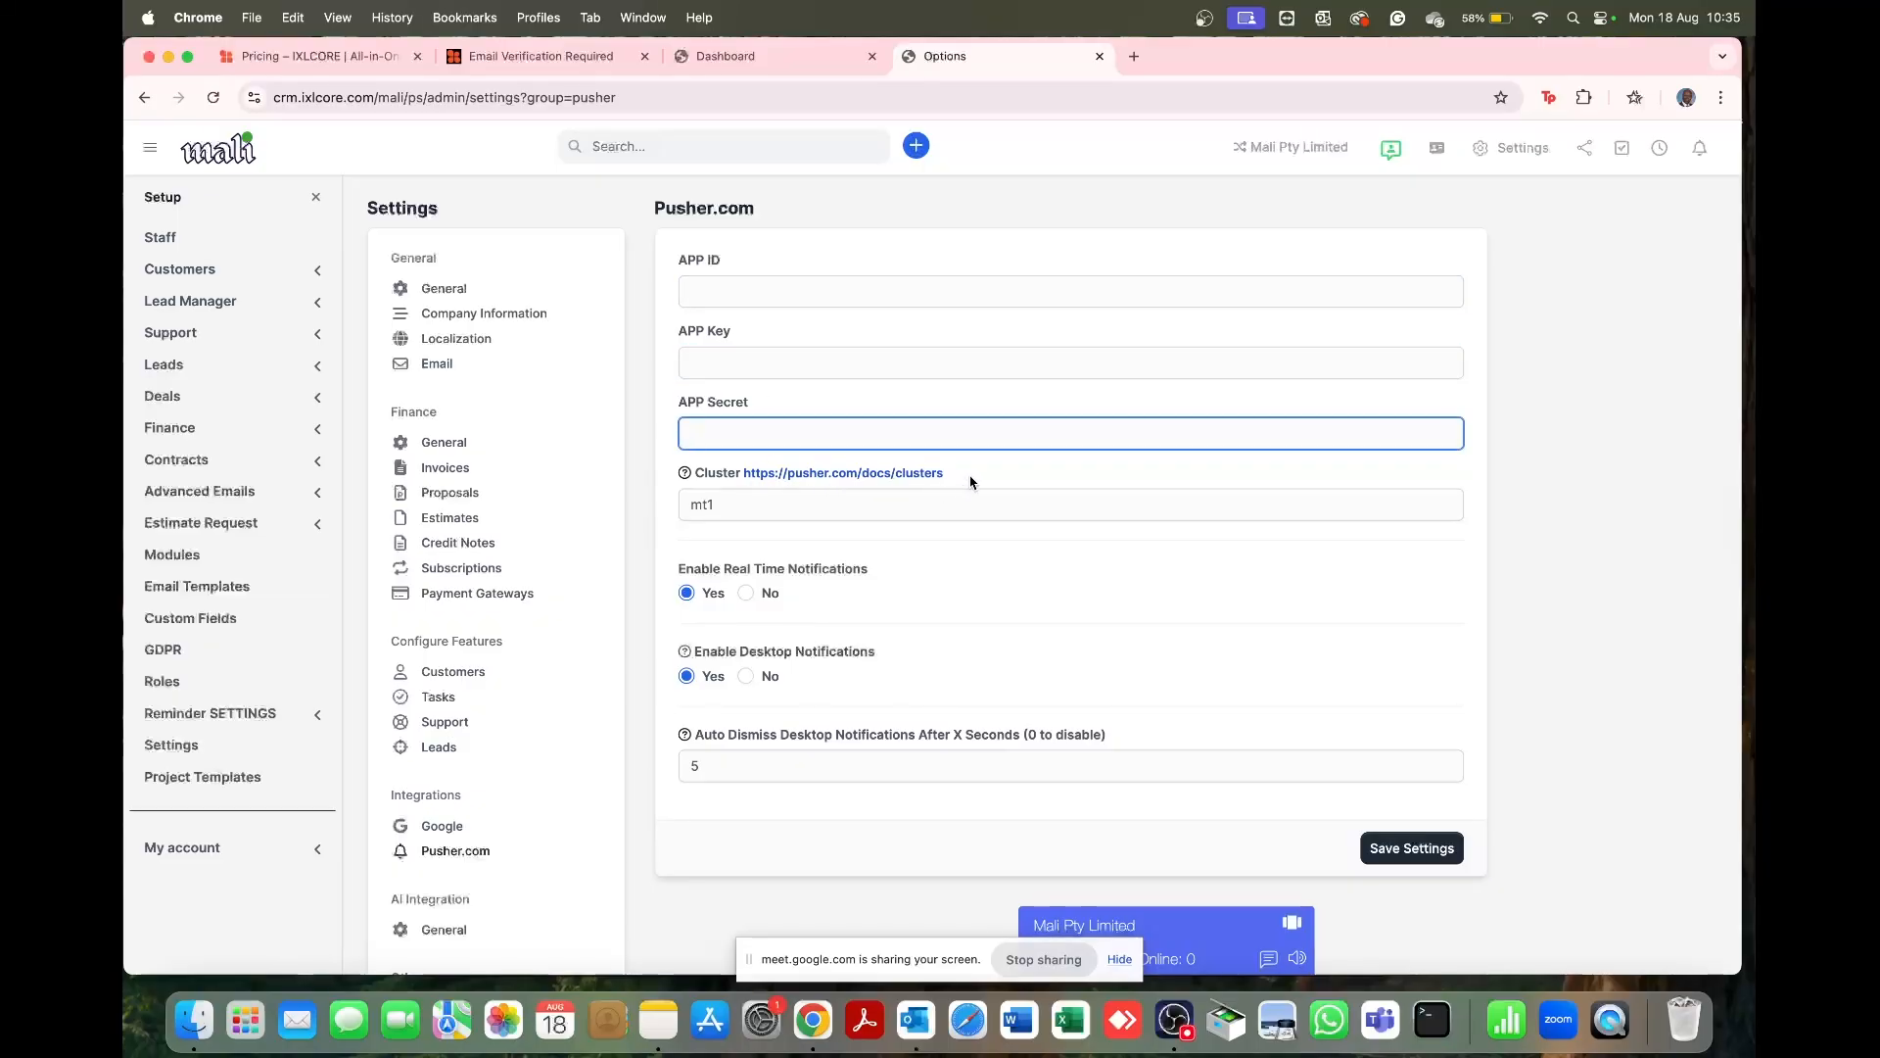
drag(965, 475, 743, 467)
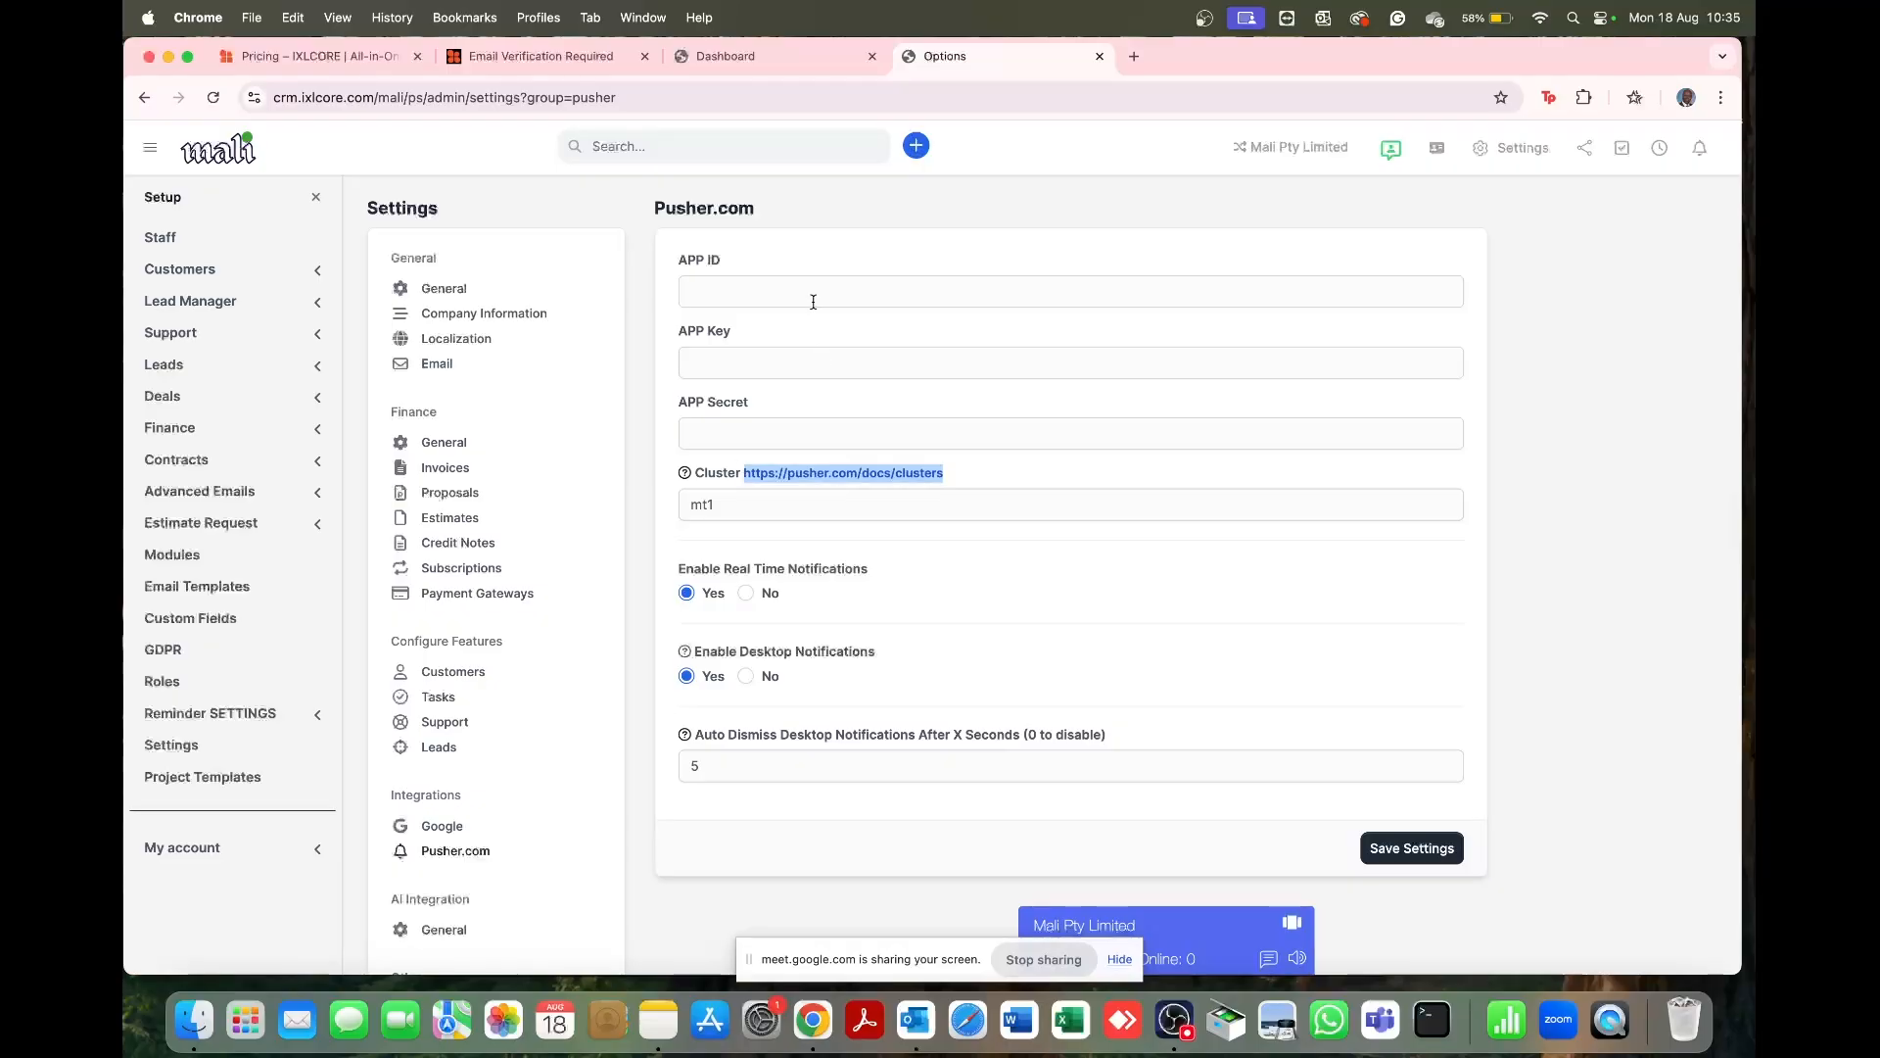
click(931, 487)
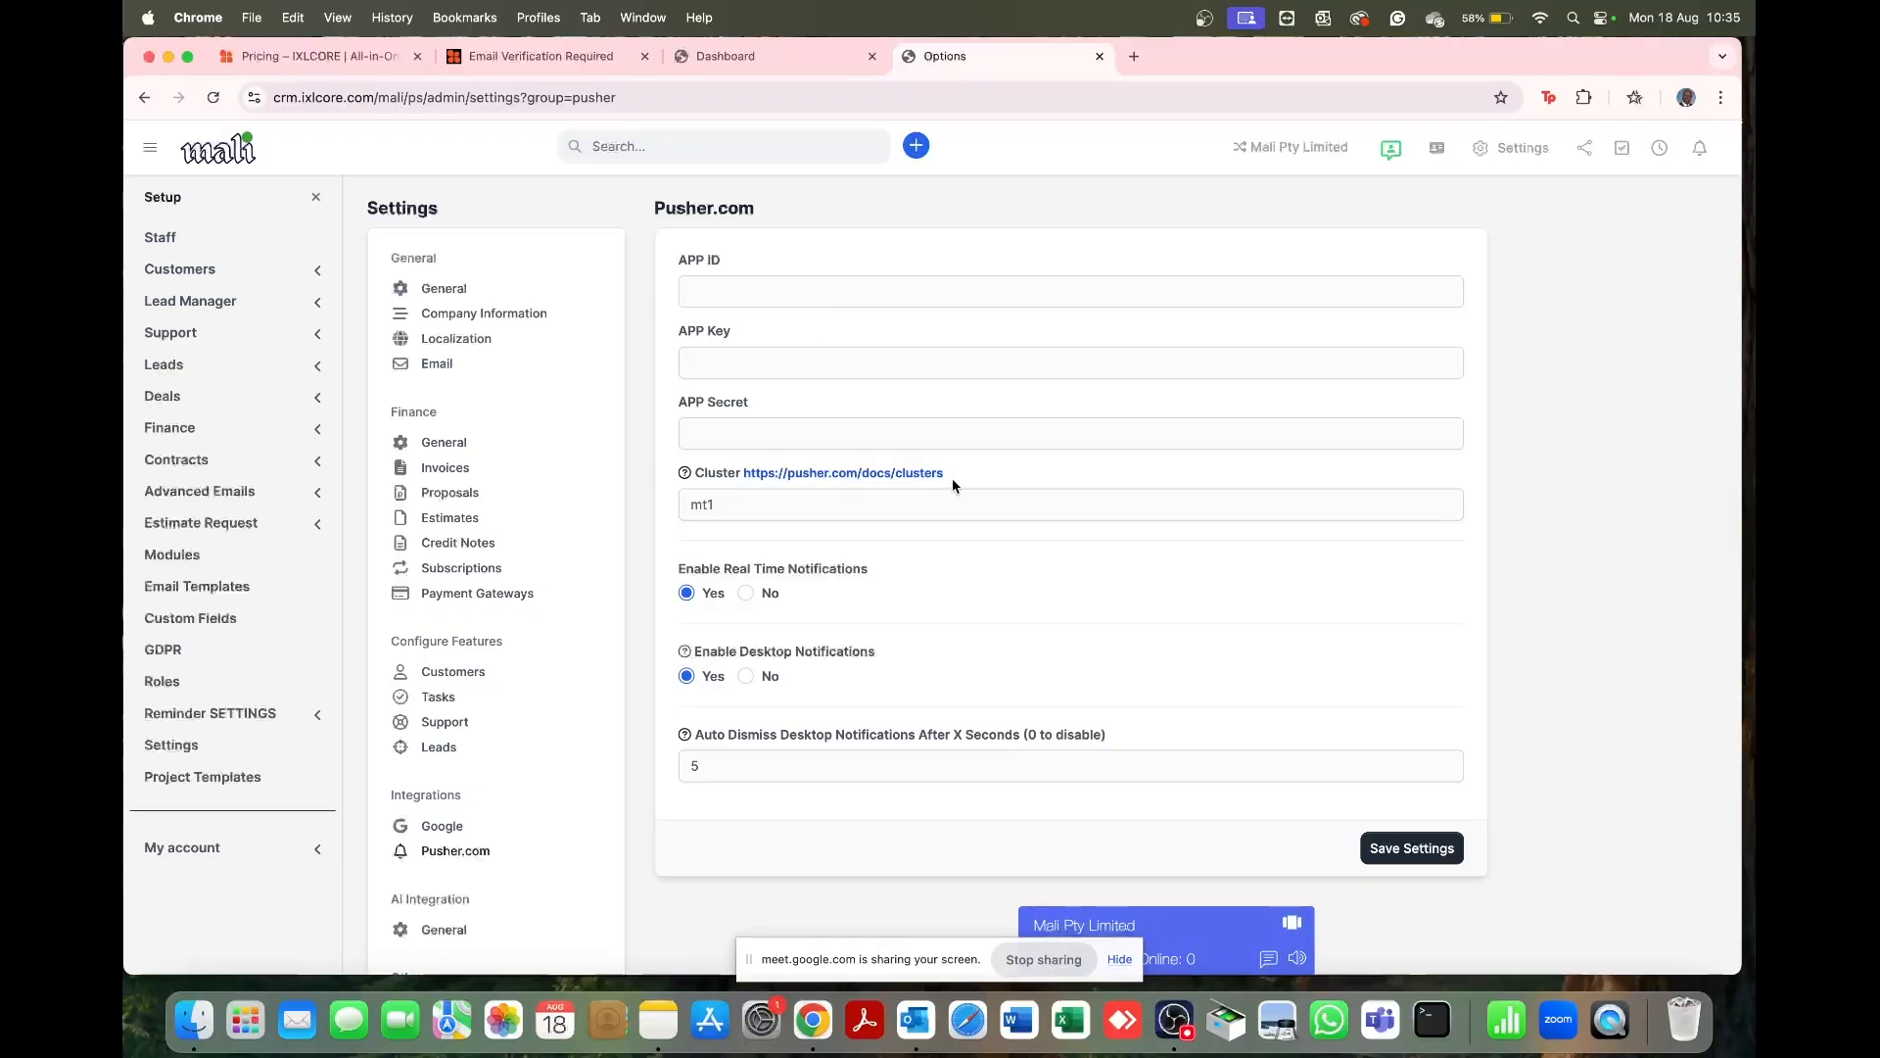
click(875, 487)
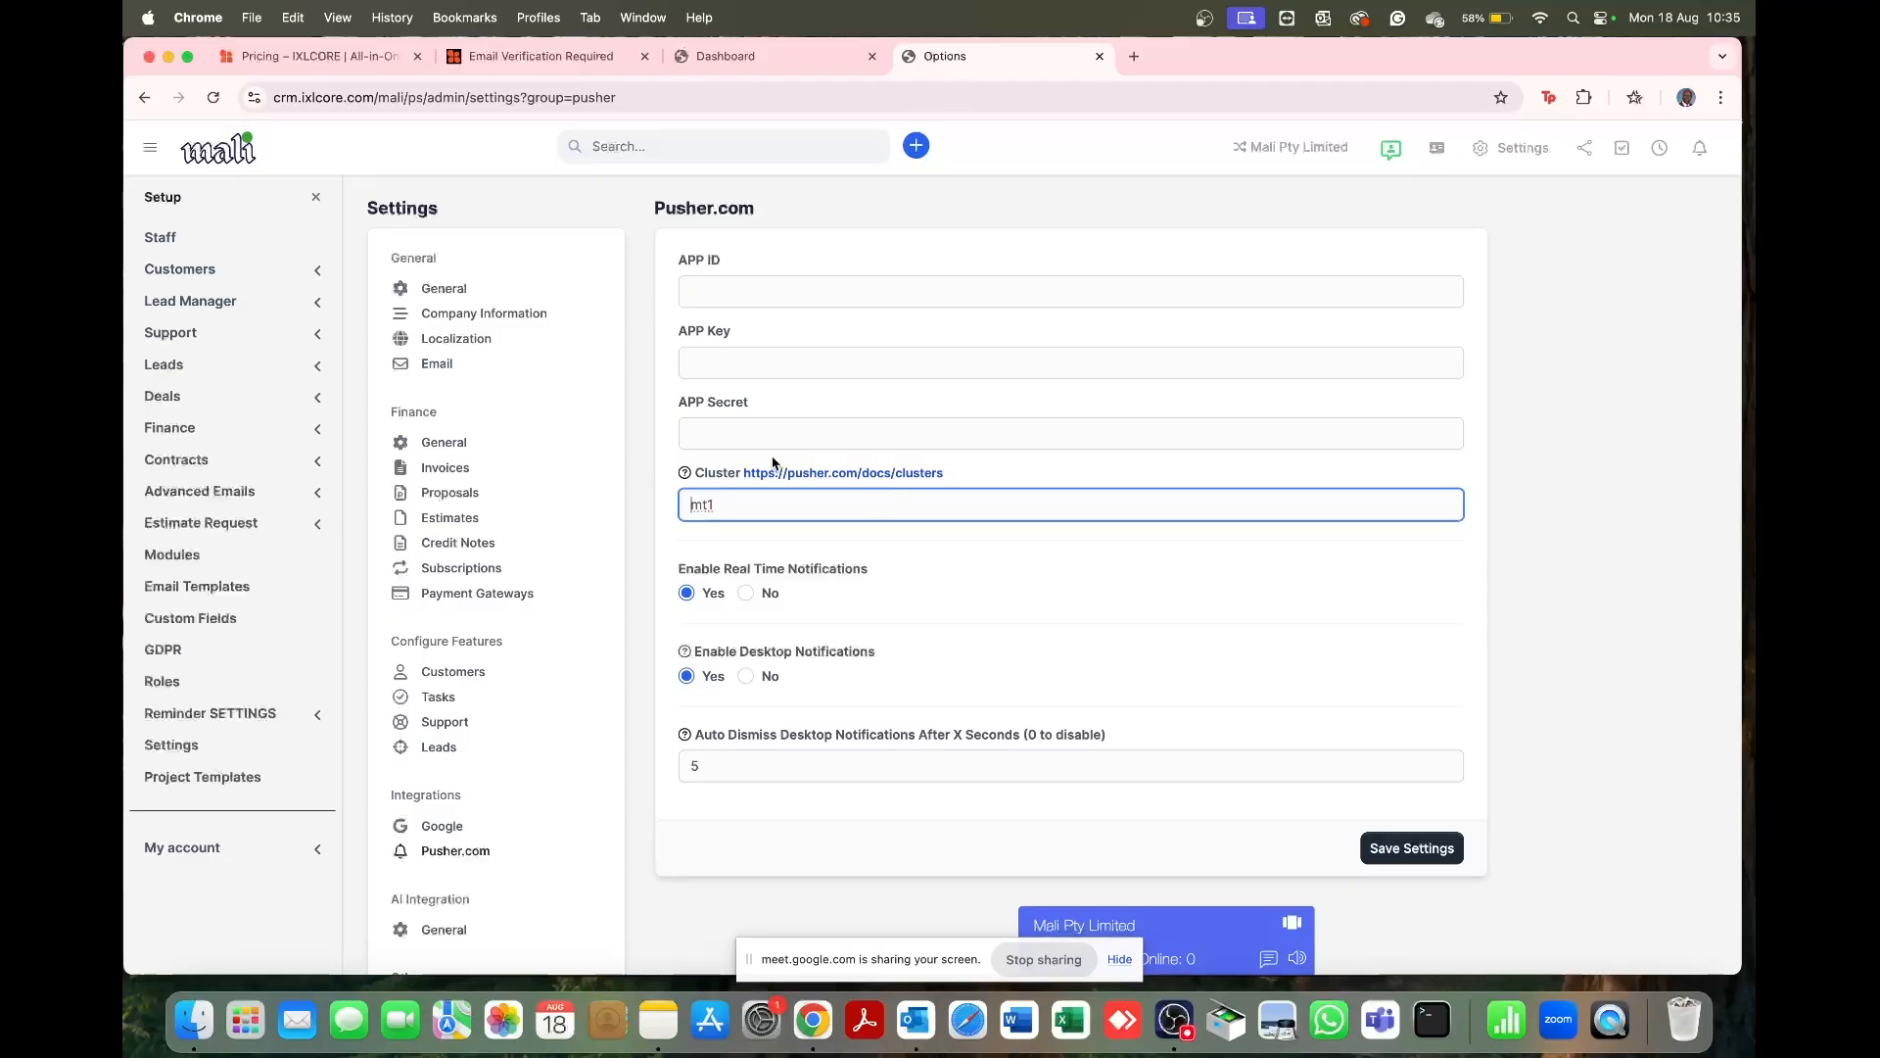
scroll(1197, 618, down, 3)
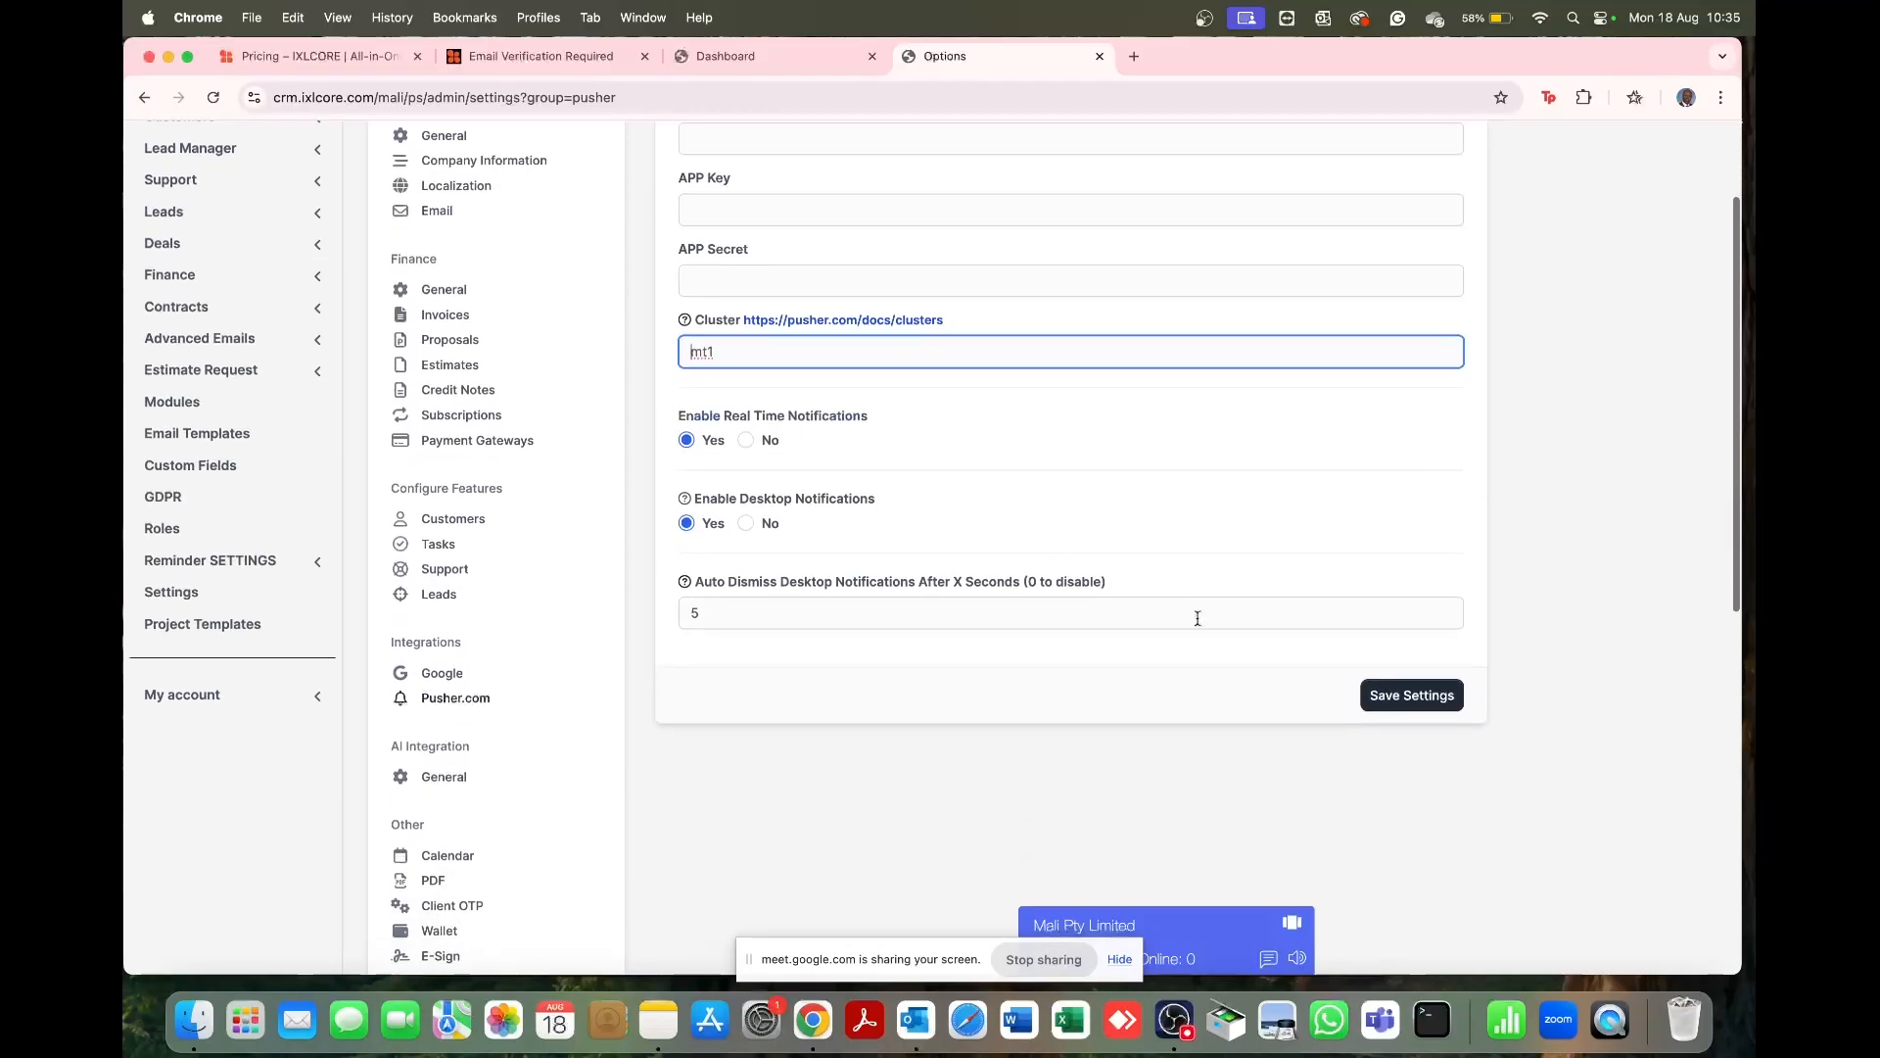
click(1410, 695)
scroll(407, 754, down, 3)
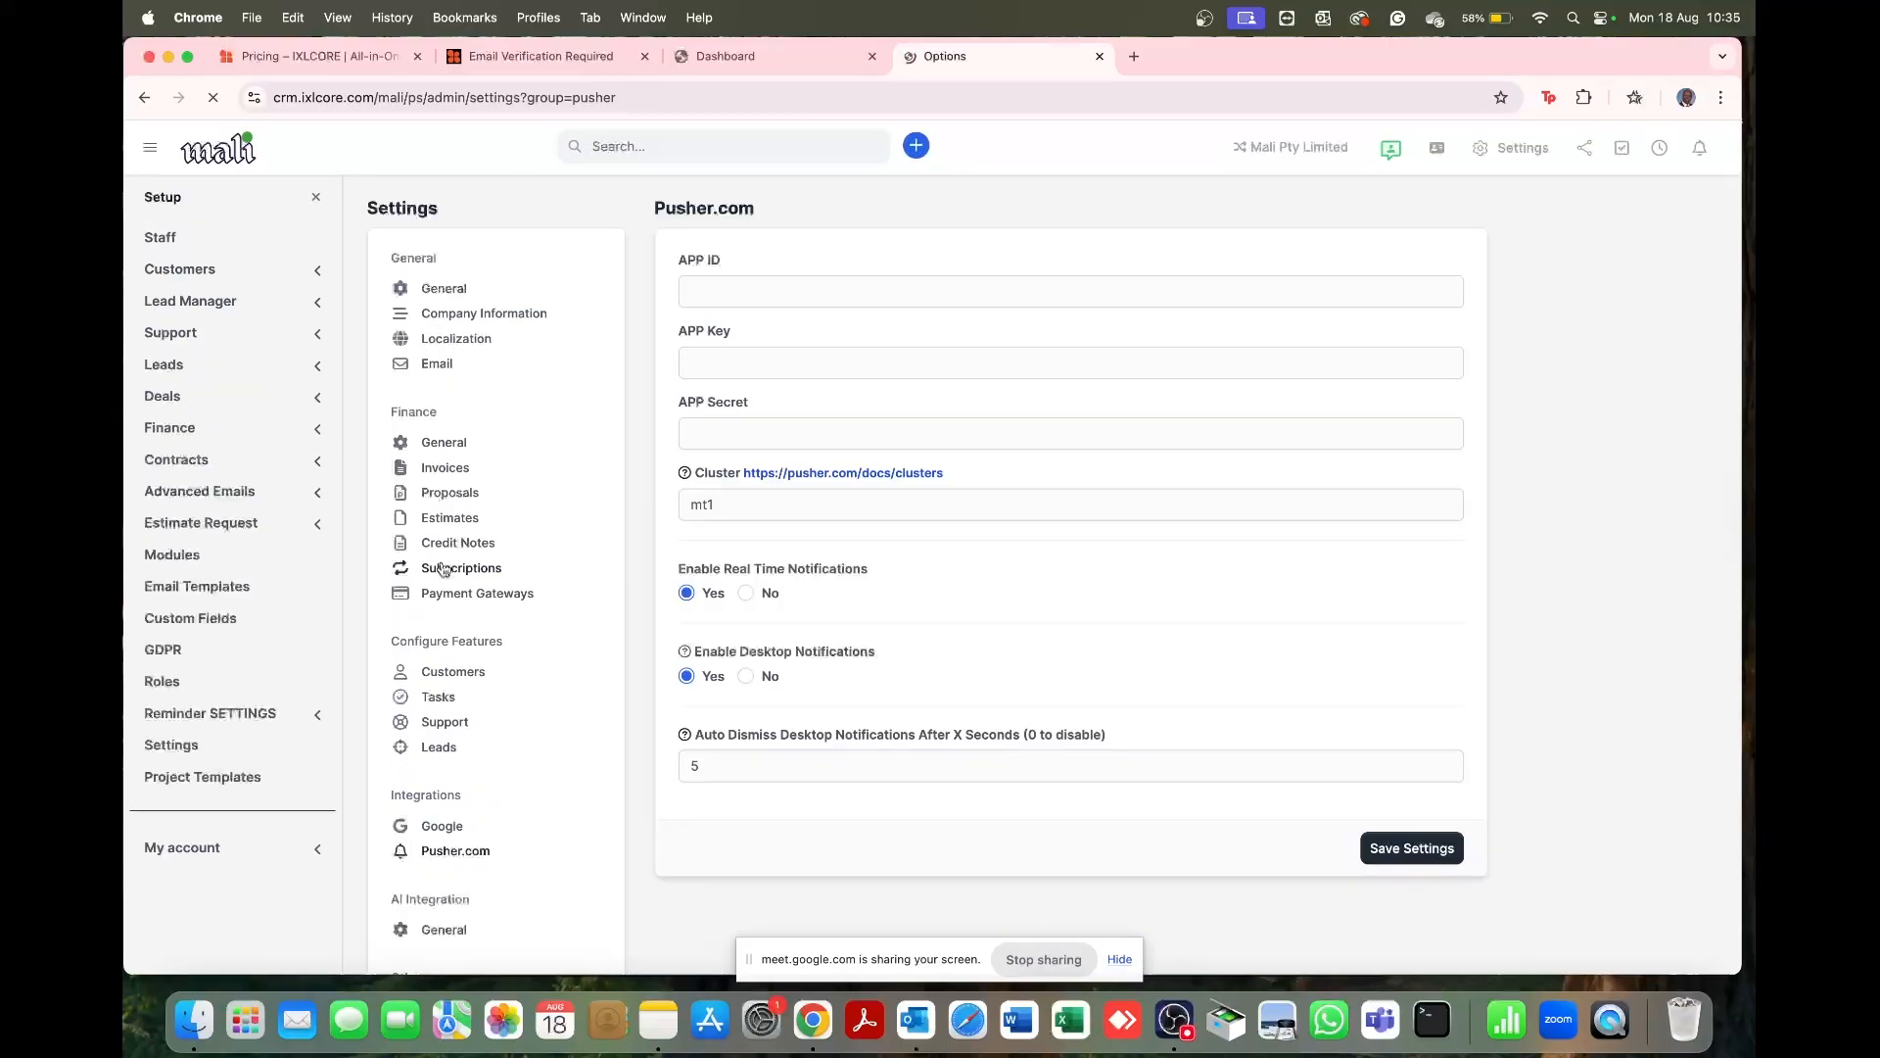
scroll(474, 661, down, 6)
scroll(474, 552, down, 1)
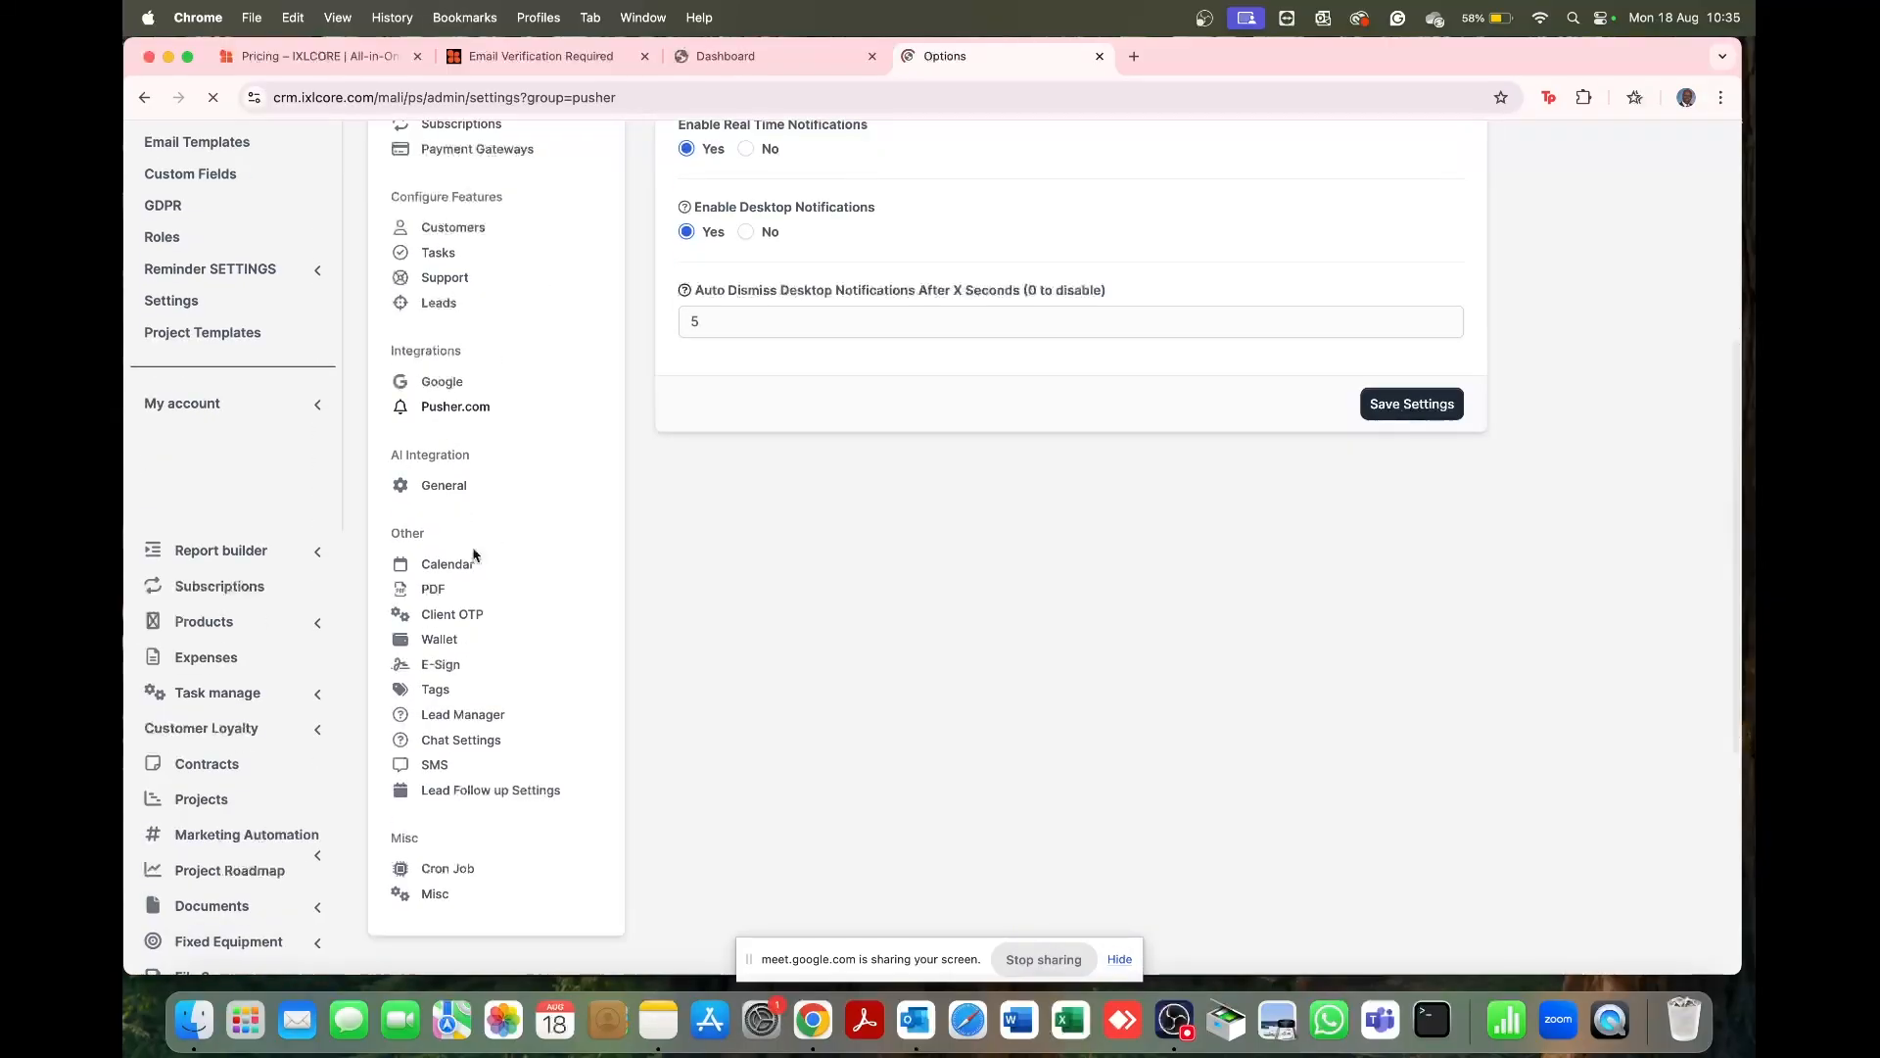
Step: Open AI Integration General settings and check the Provider dropdown, which lists no providers
click(456, 476)
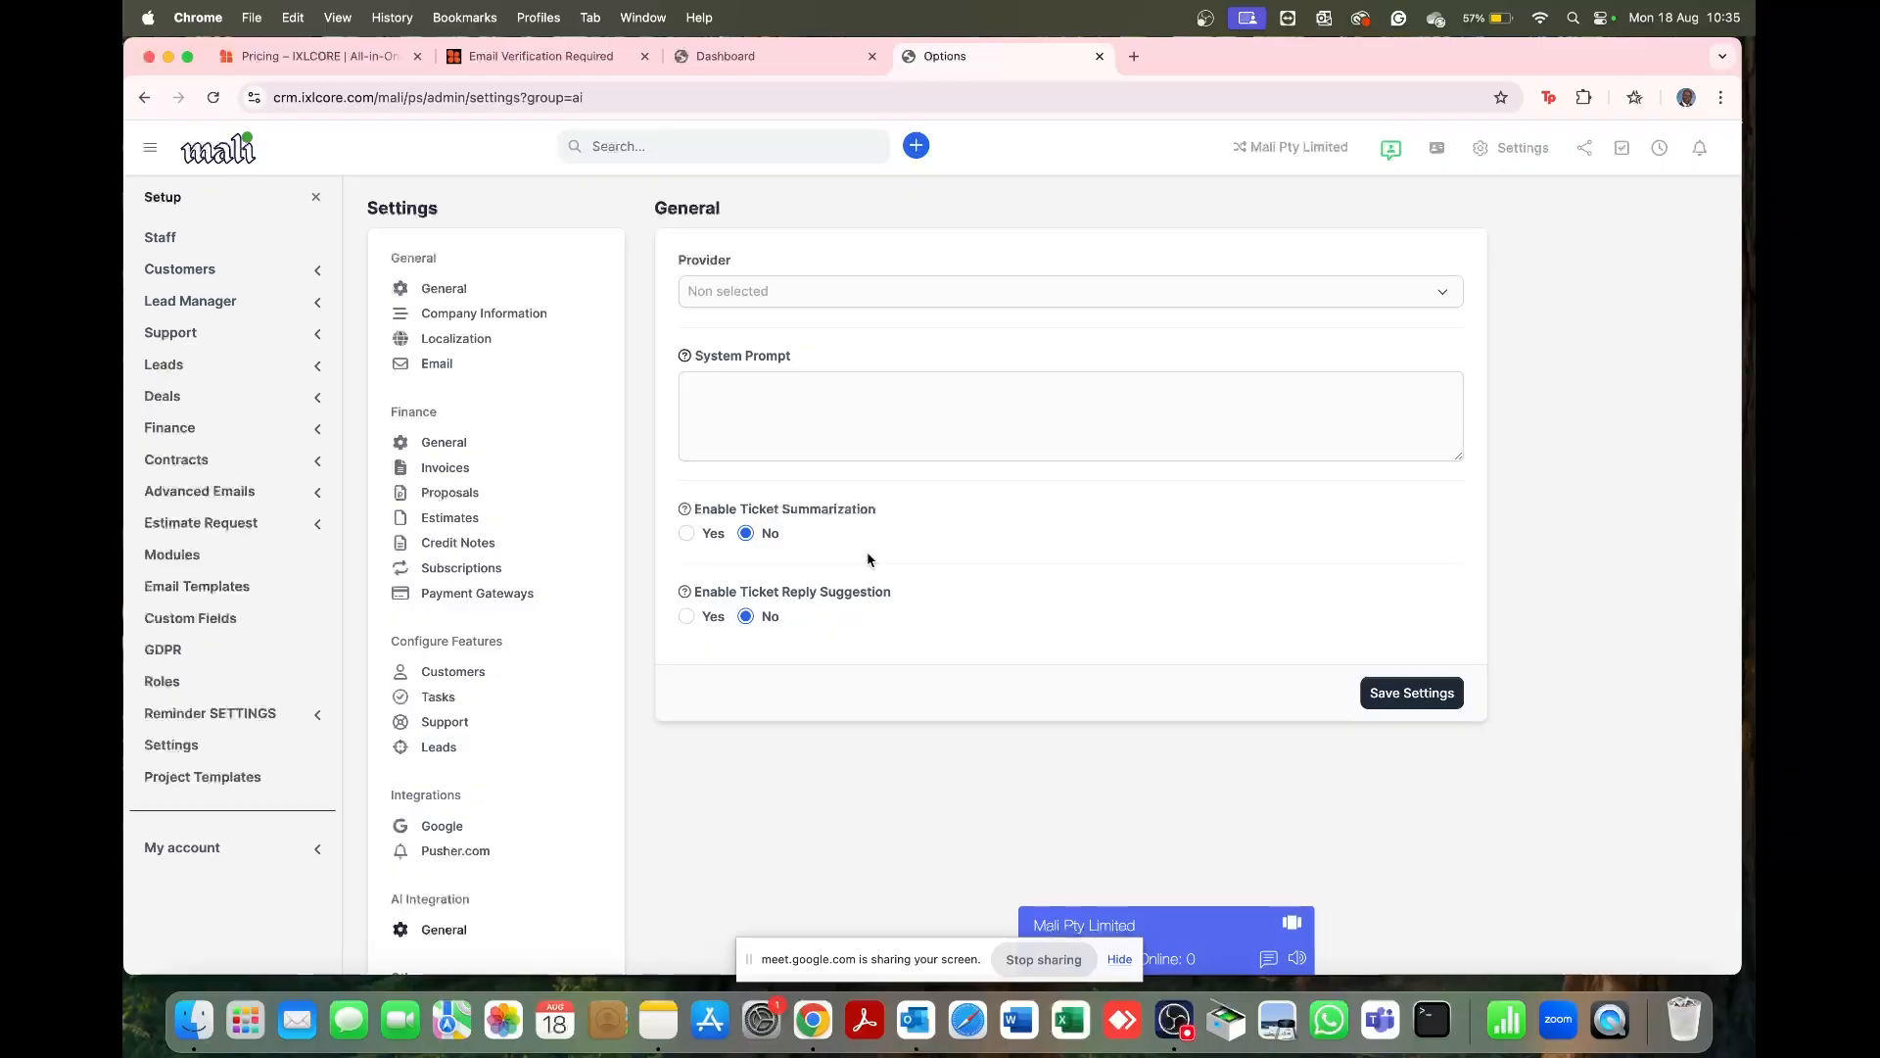
click(919, 297)
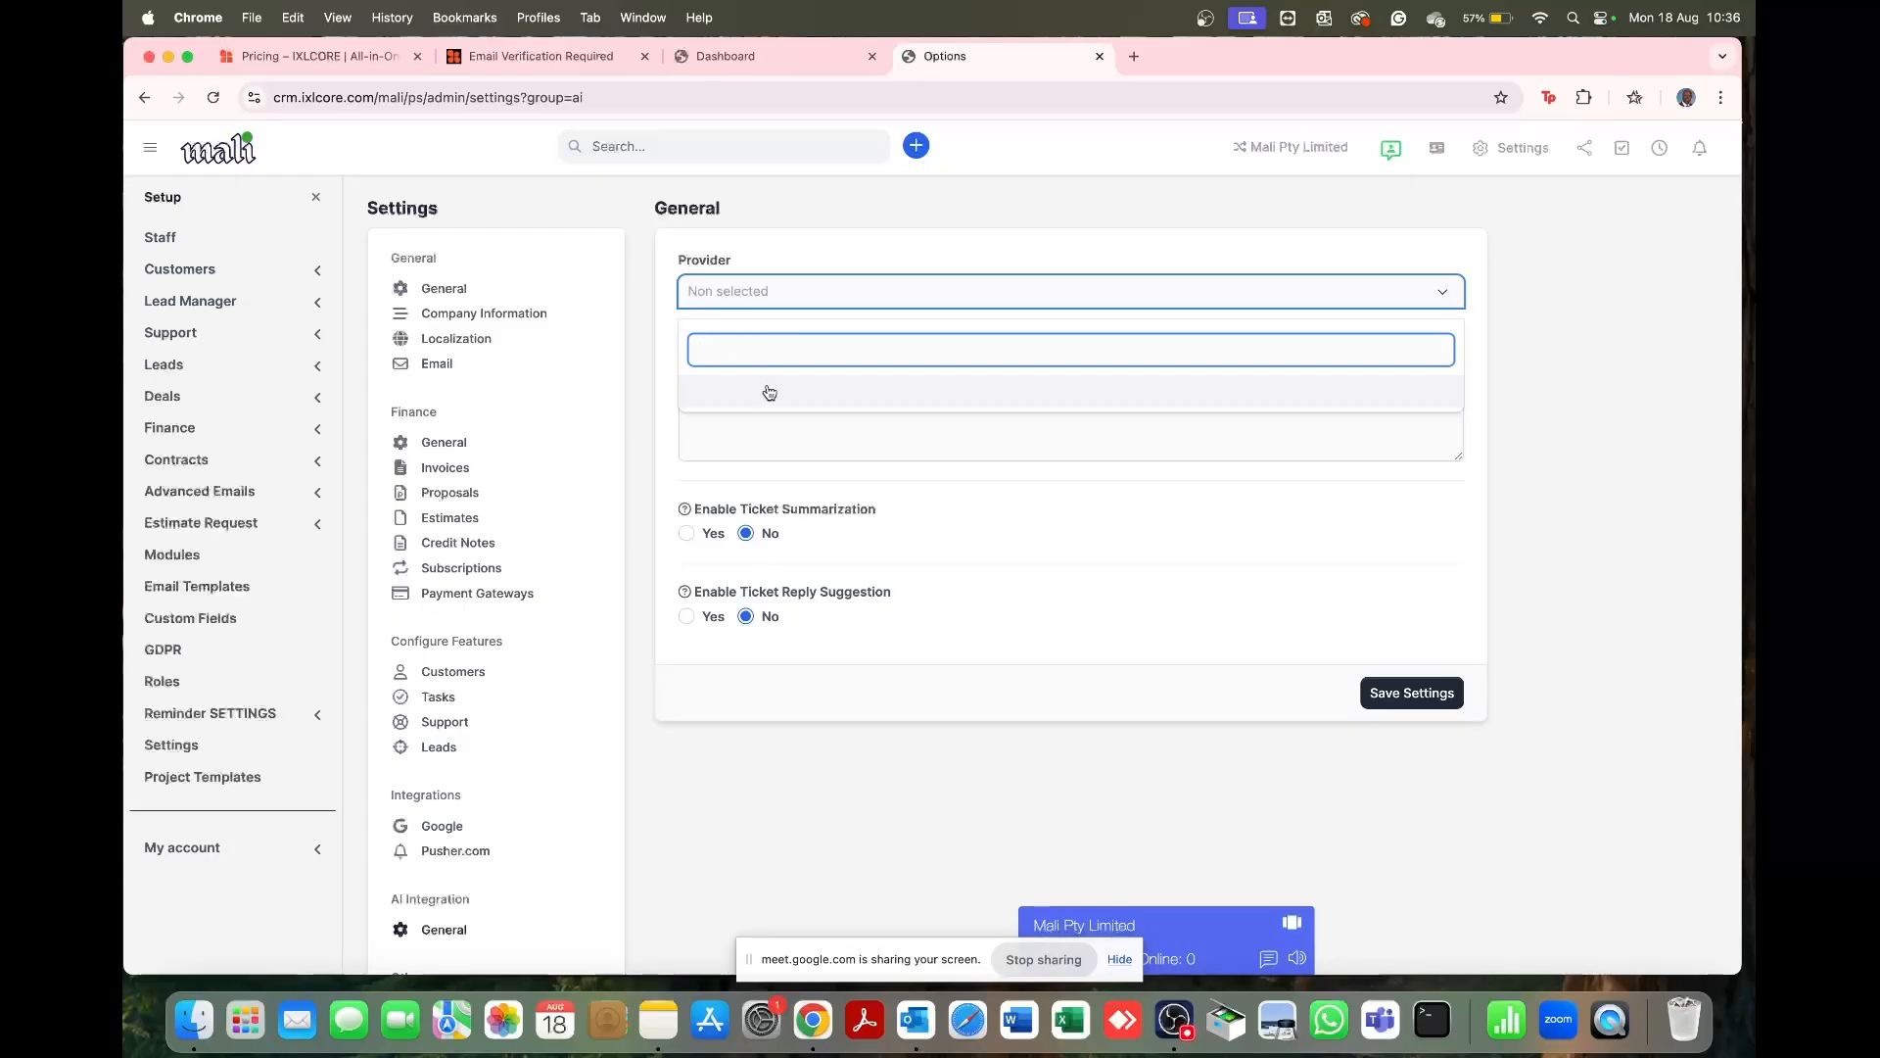
click(769, 300)
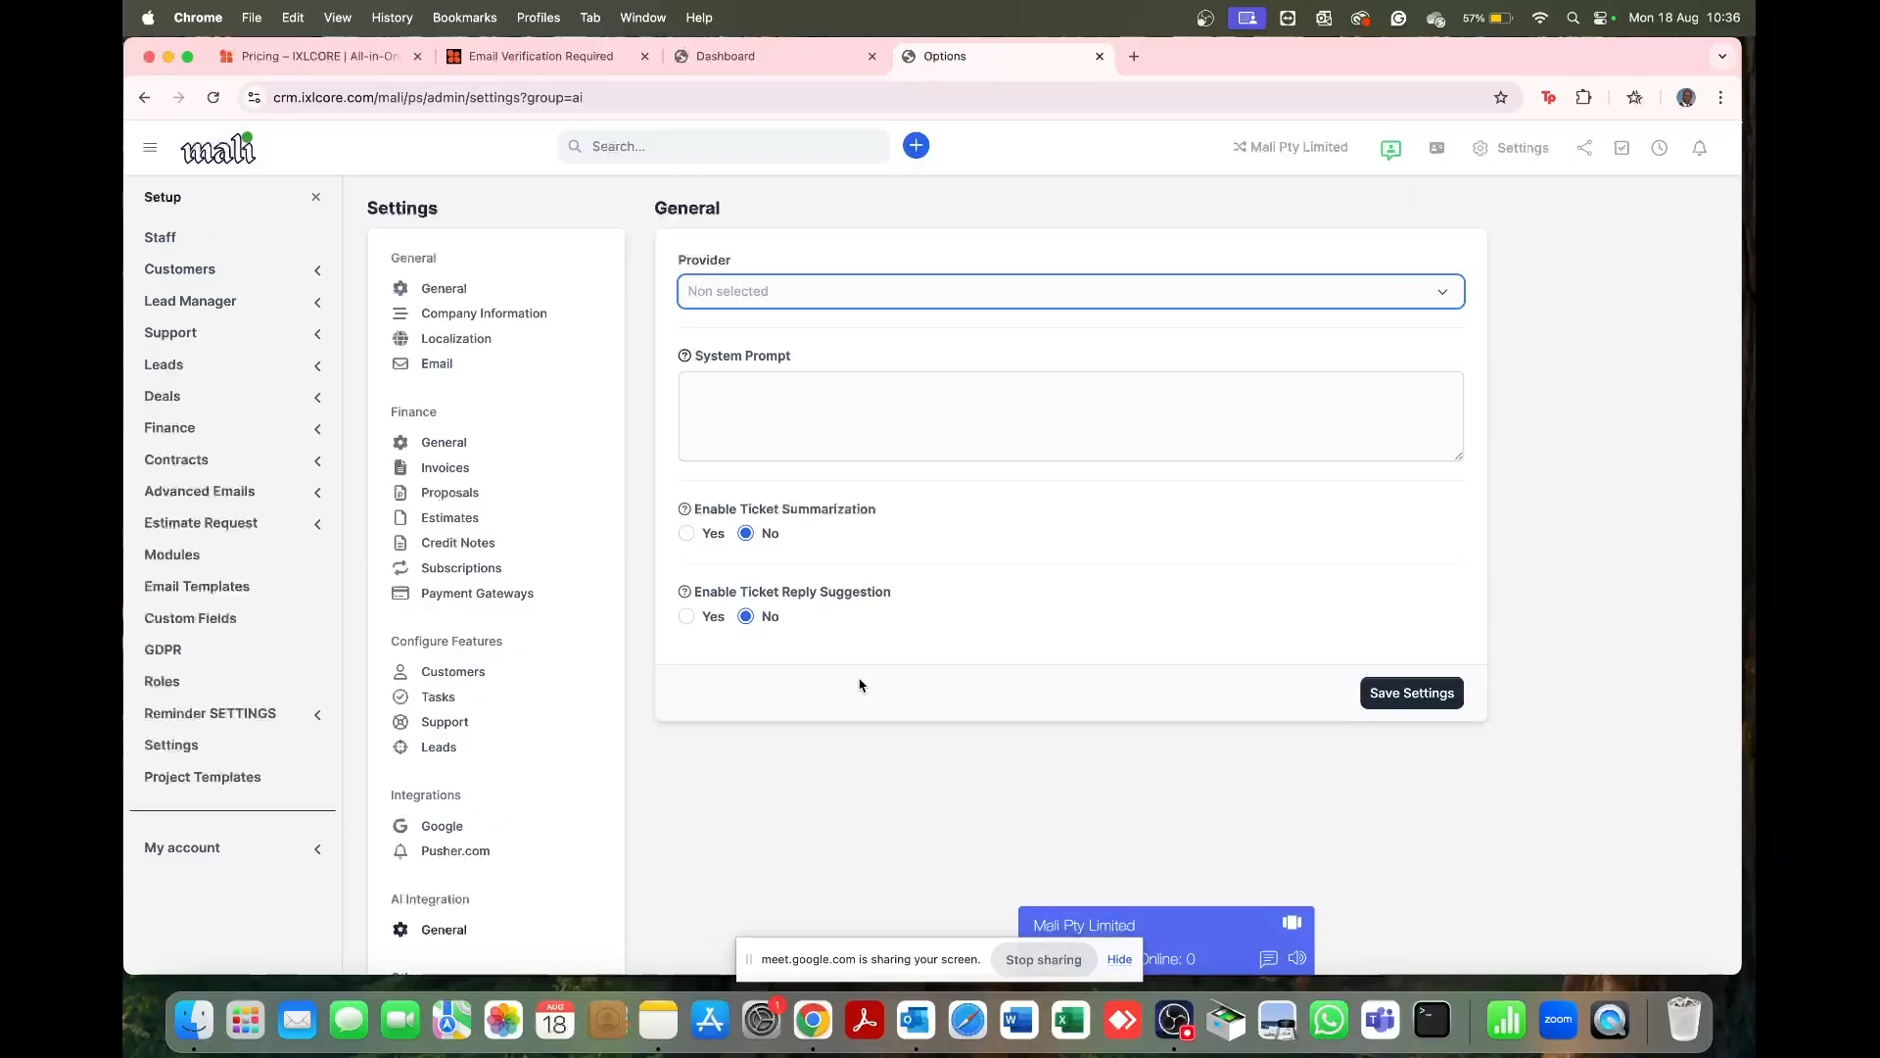
scroll(859, 684, down, 5)
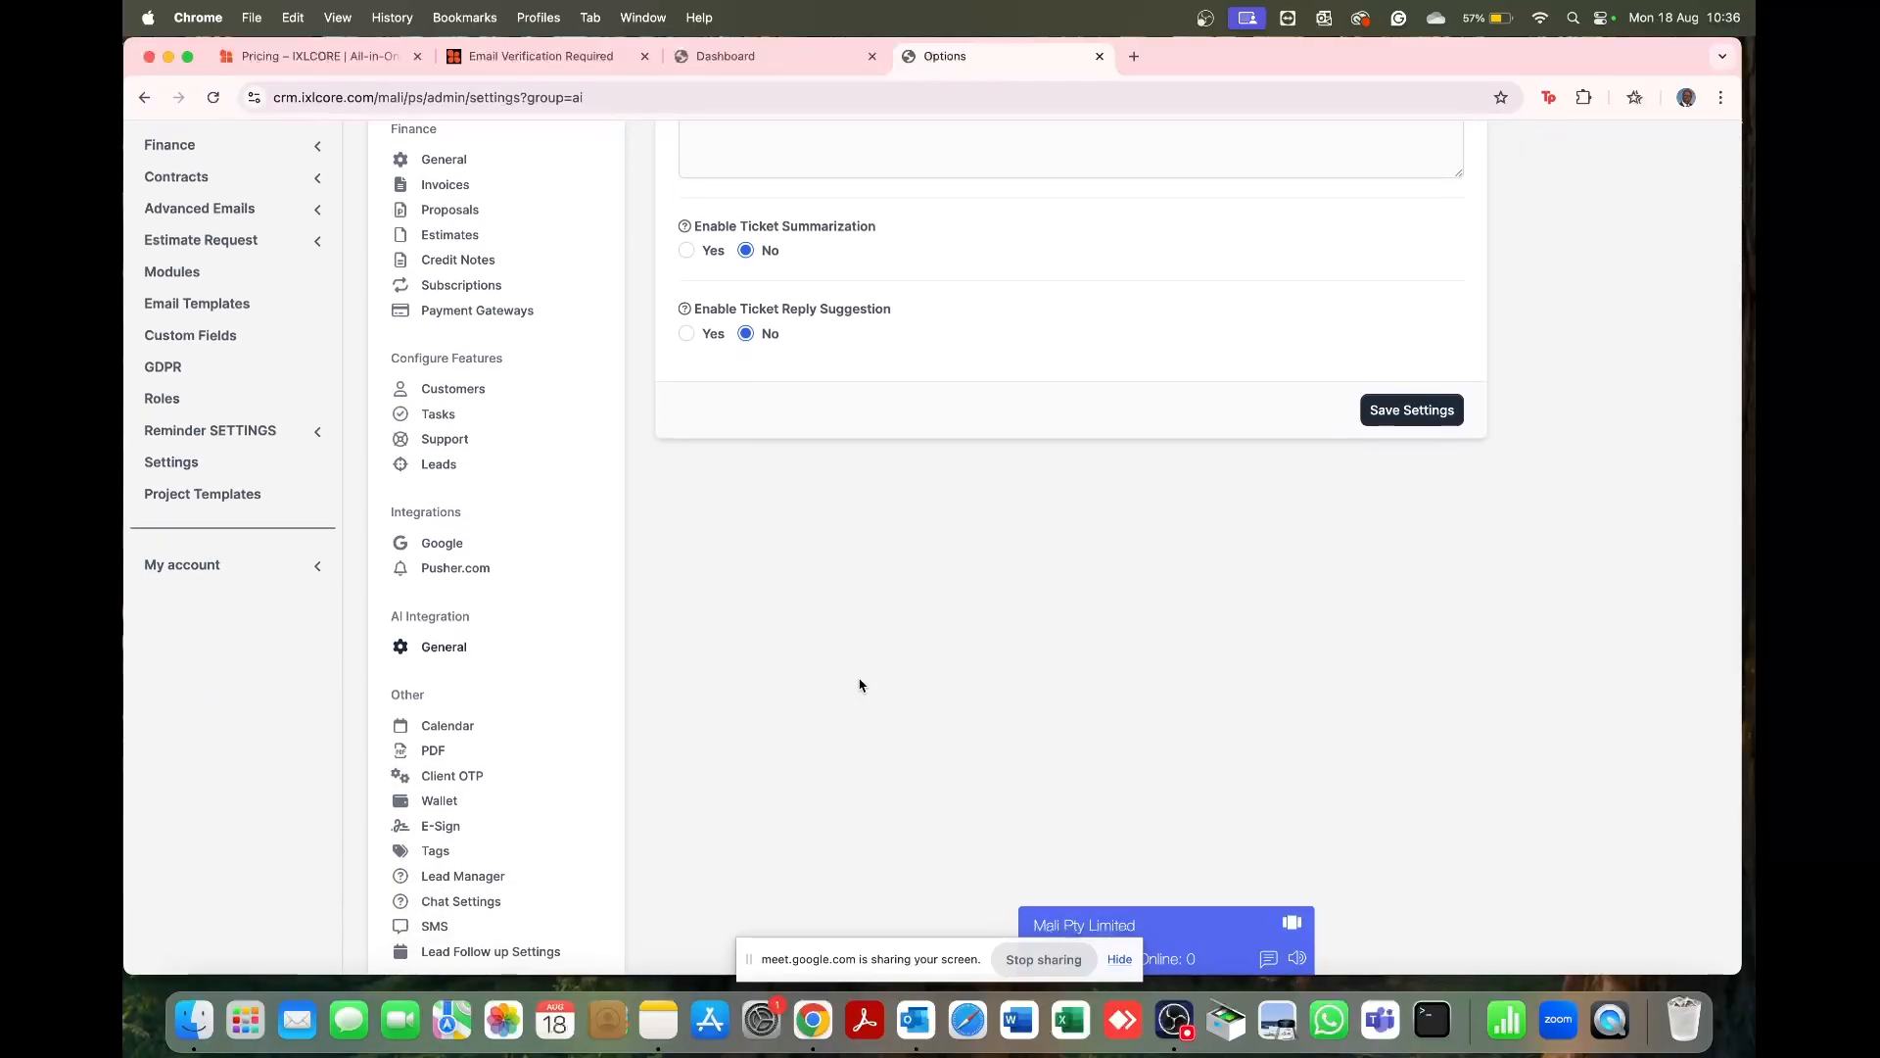
scroll(860, 684, down, 8)
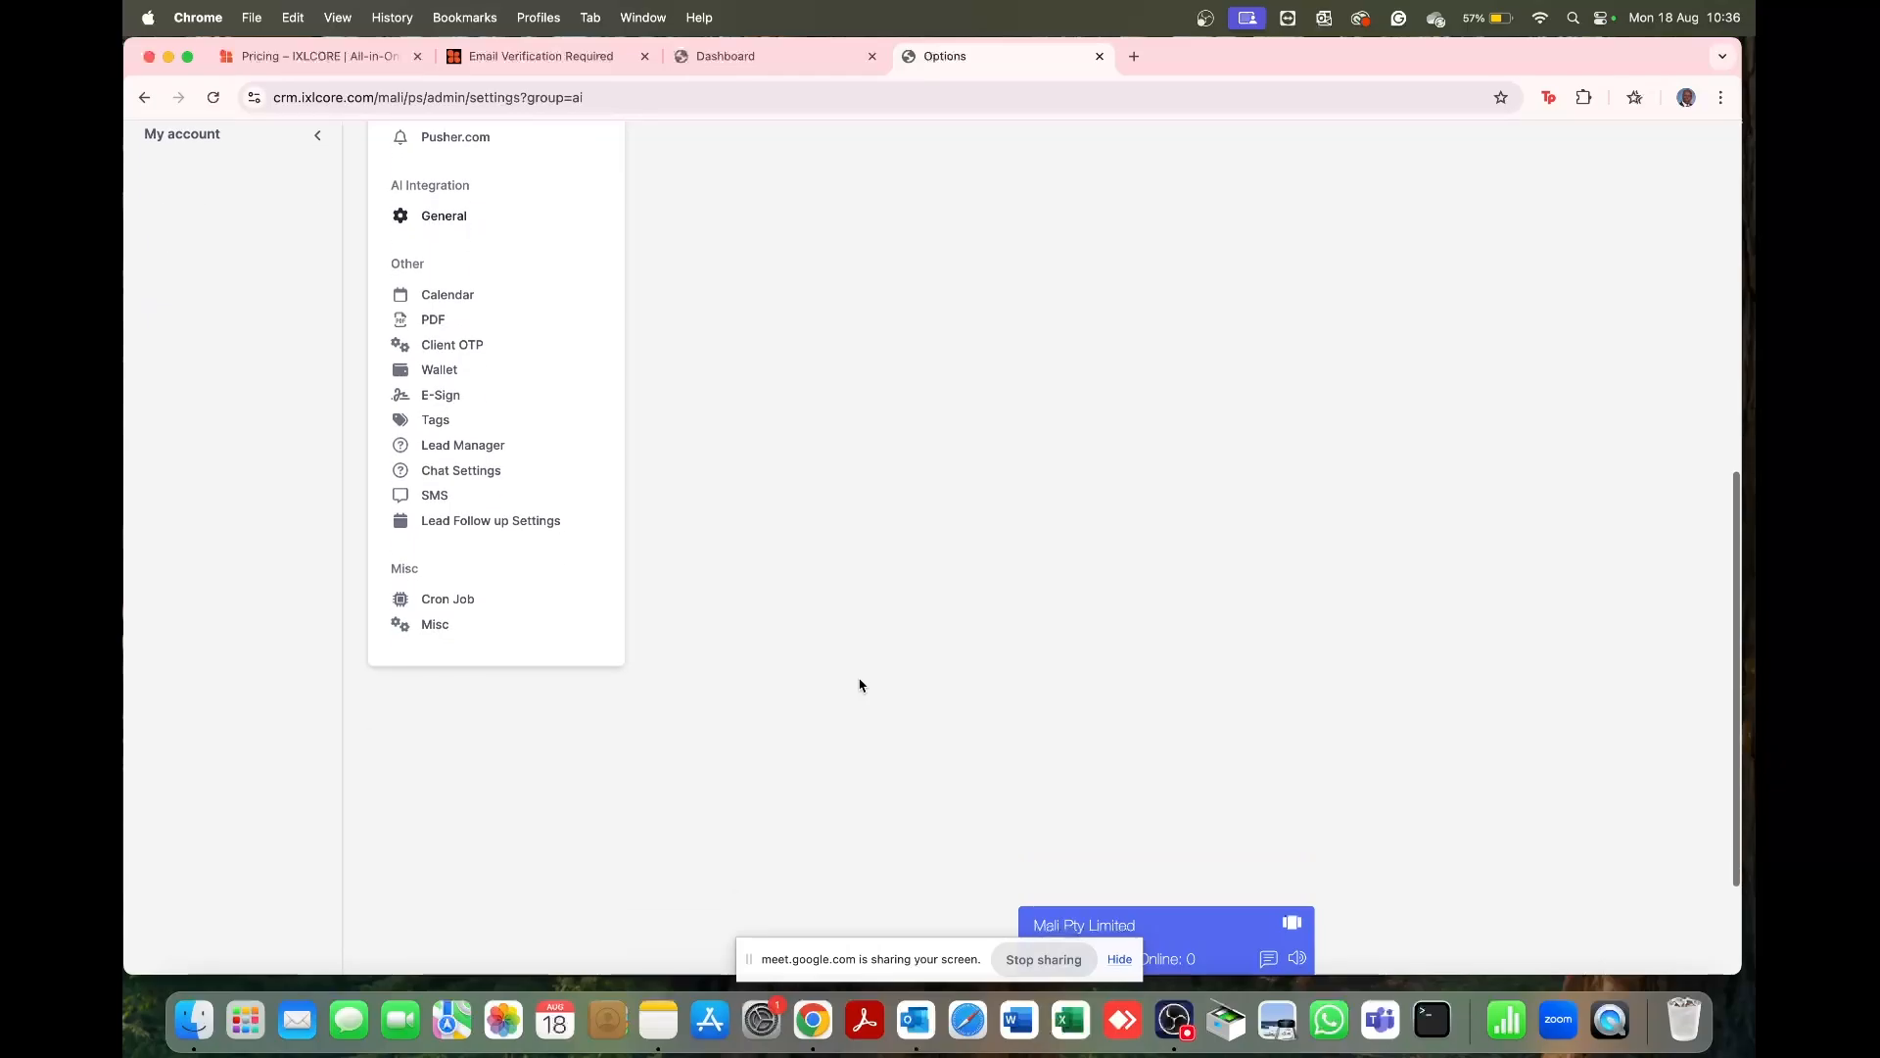
Step: Save the Calendar settings unchanged, with every reminder type shown and Sunday selected
click(441, 295)
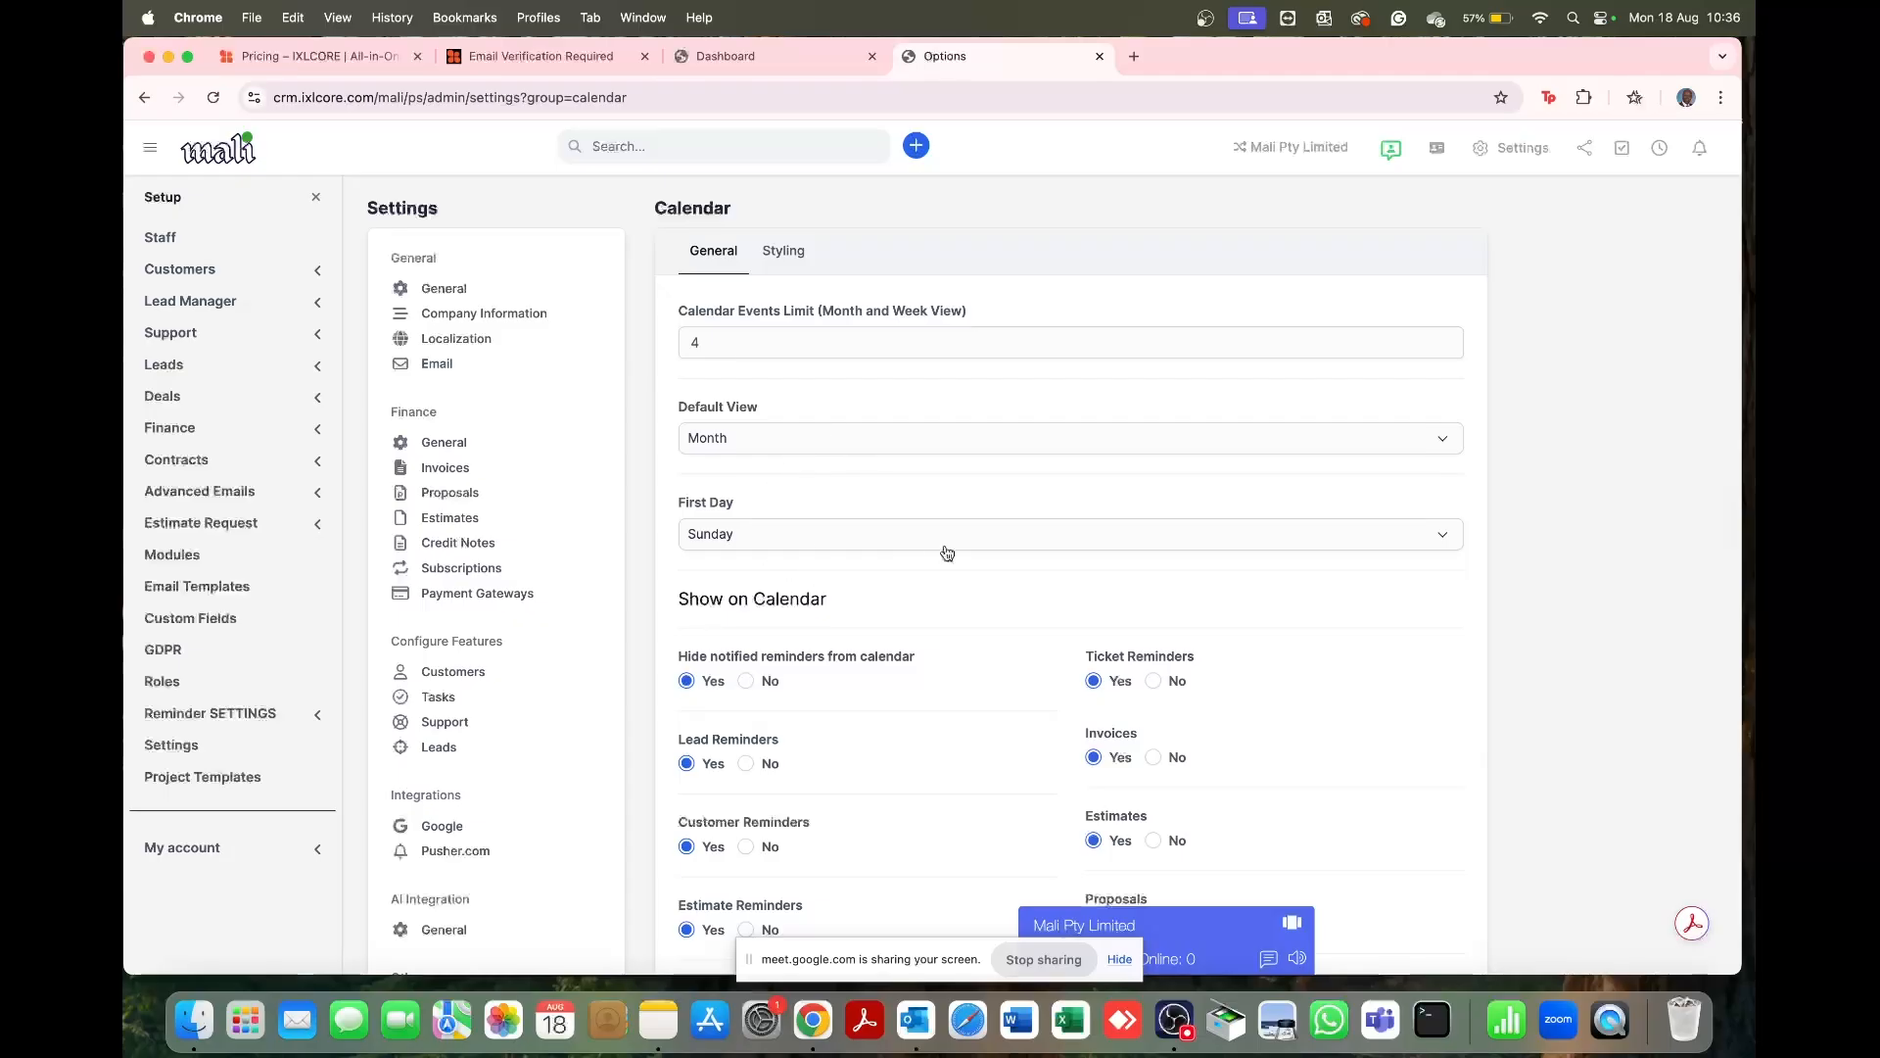
scroll(947, 553, down, 5)
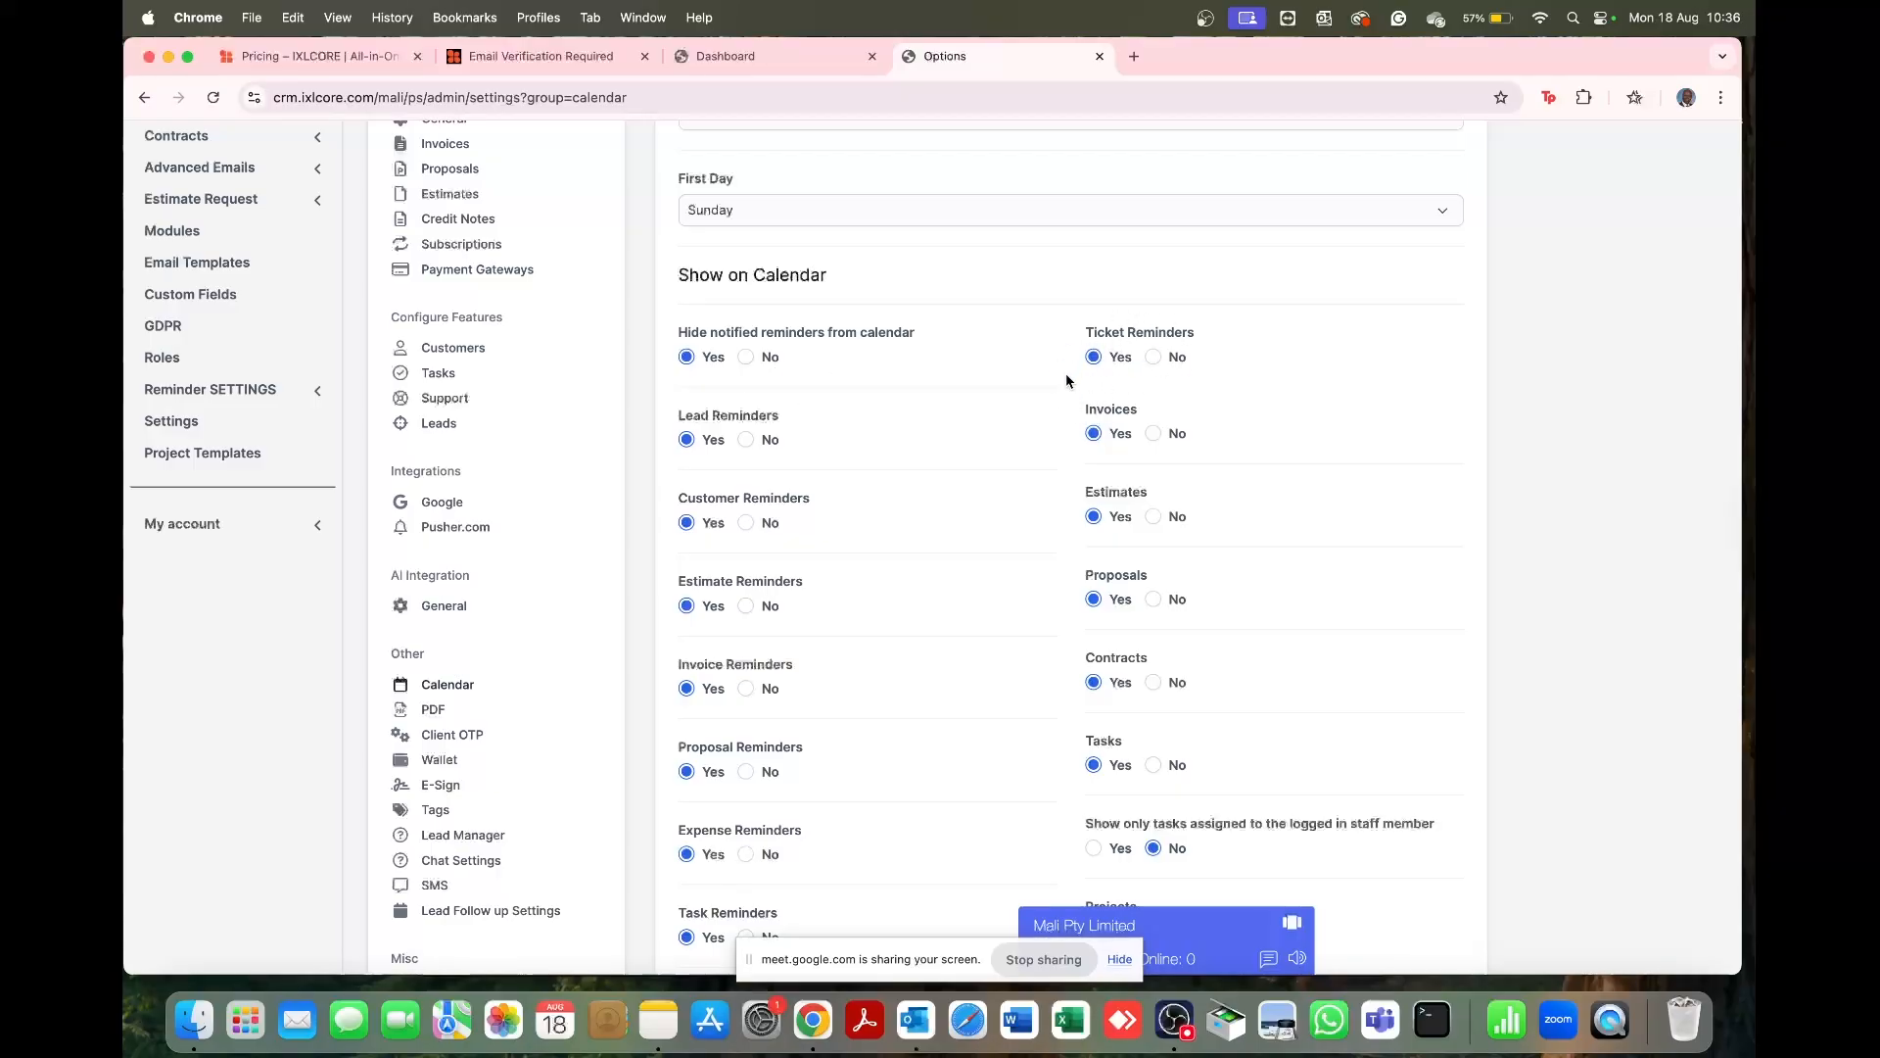
scroll(840, 456, down, 2)
scroll(840, 456, down, 1)
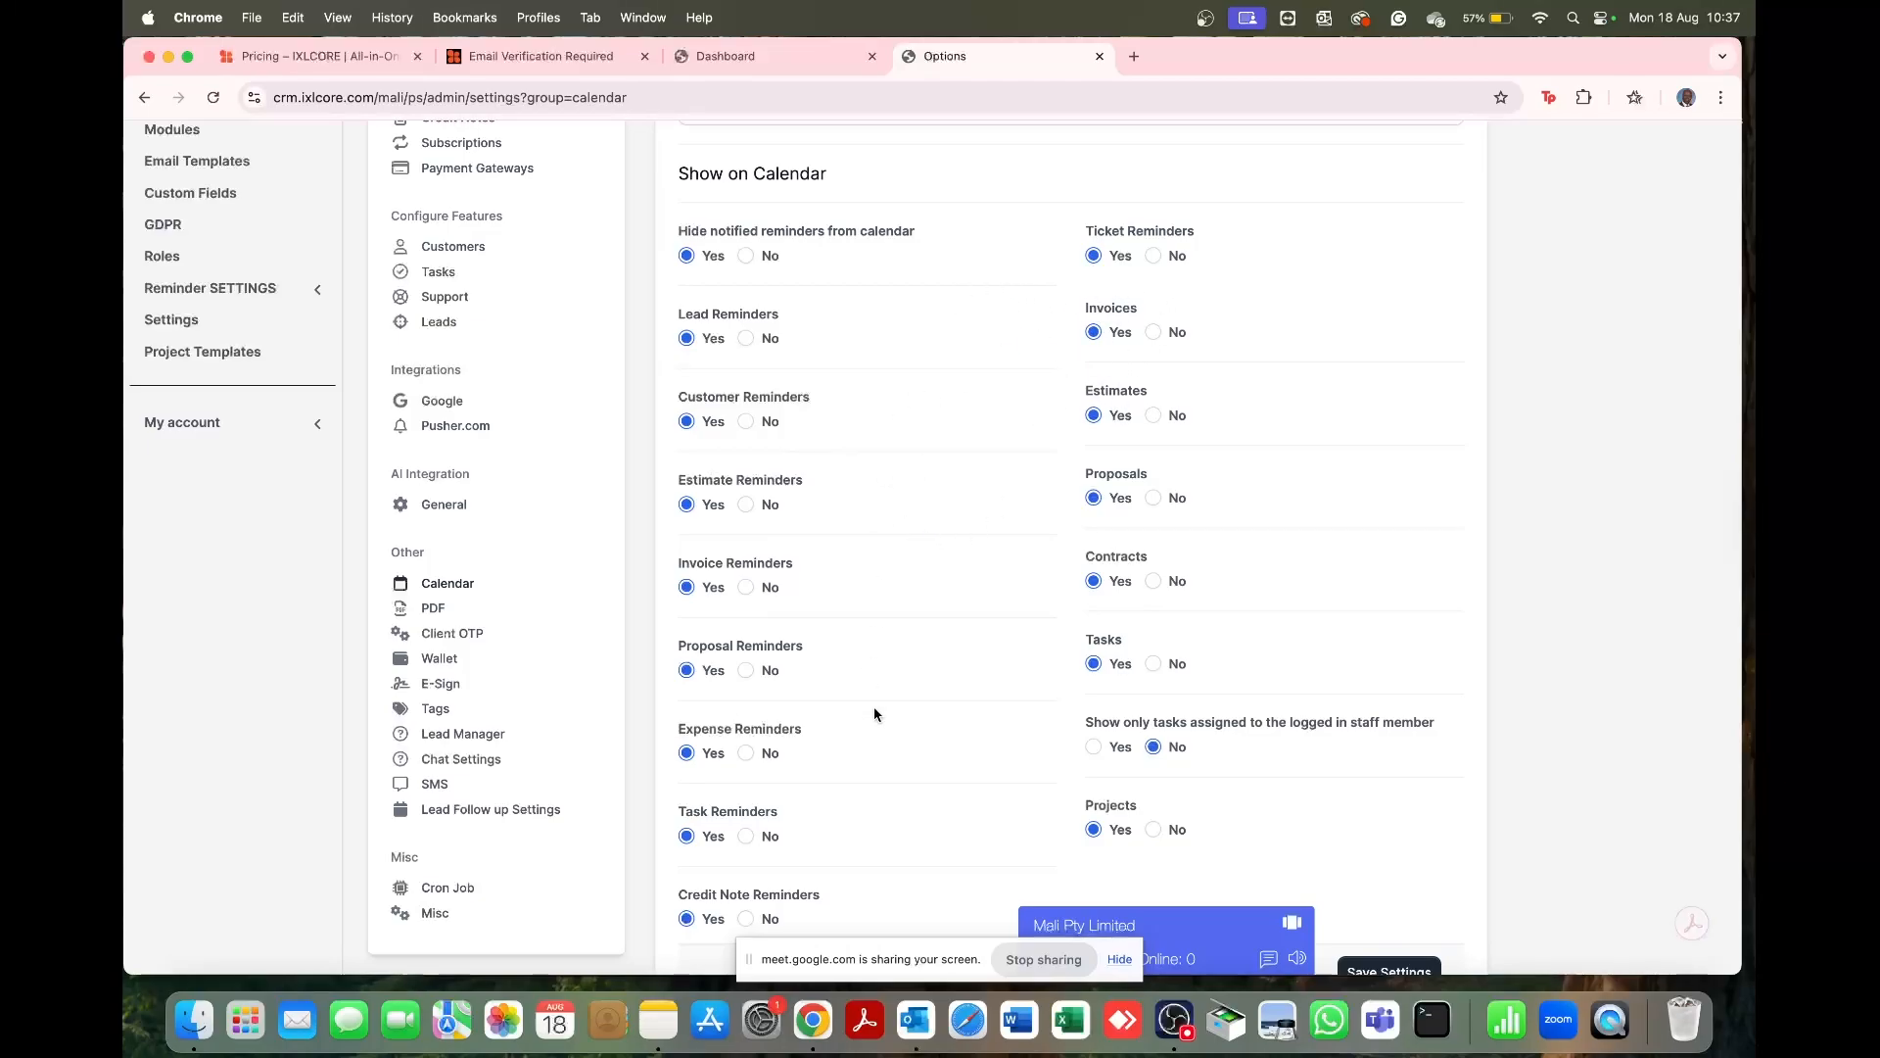
scroll(874, 707, down, 6)
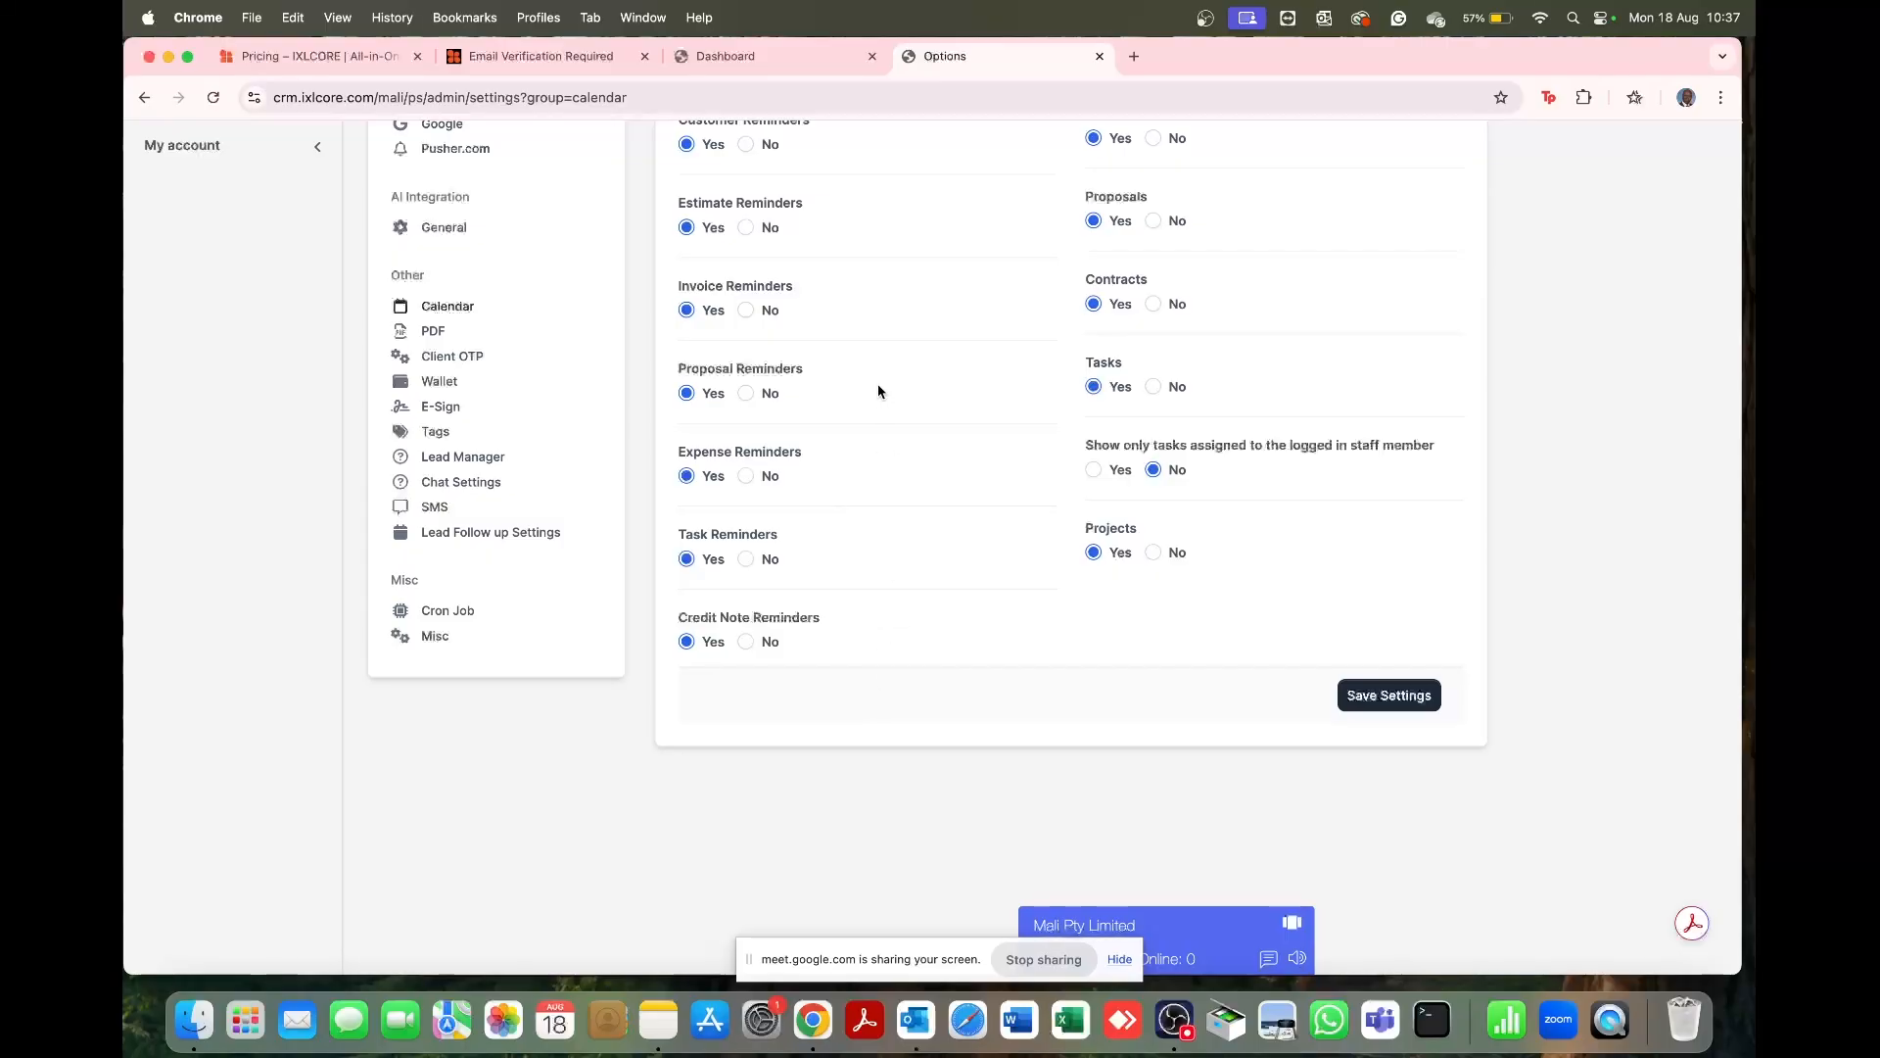
click(1364, 699)
scroll(1068, 584, up, 3)
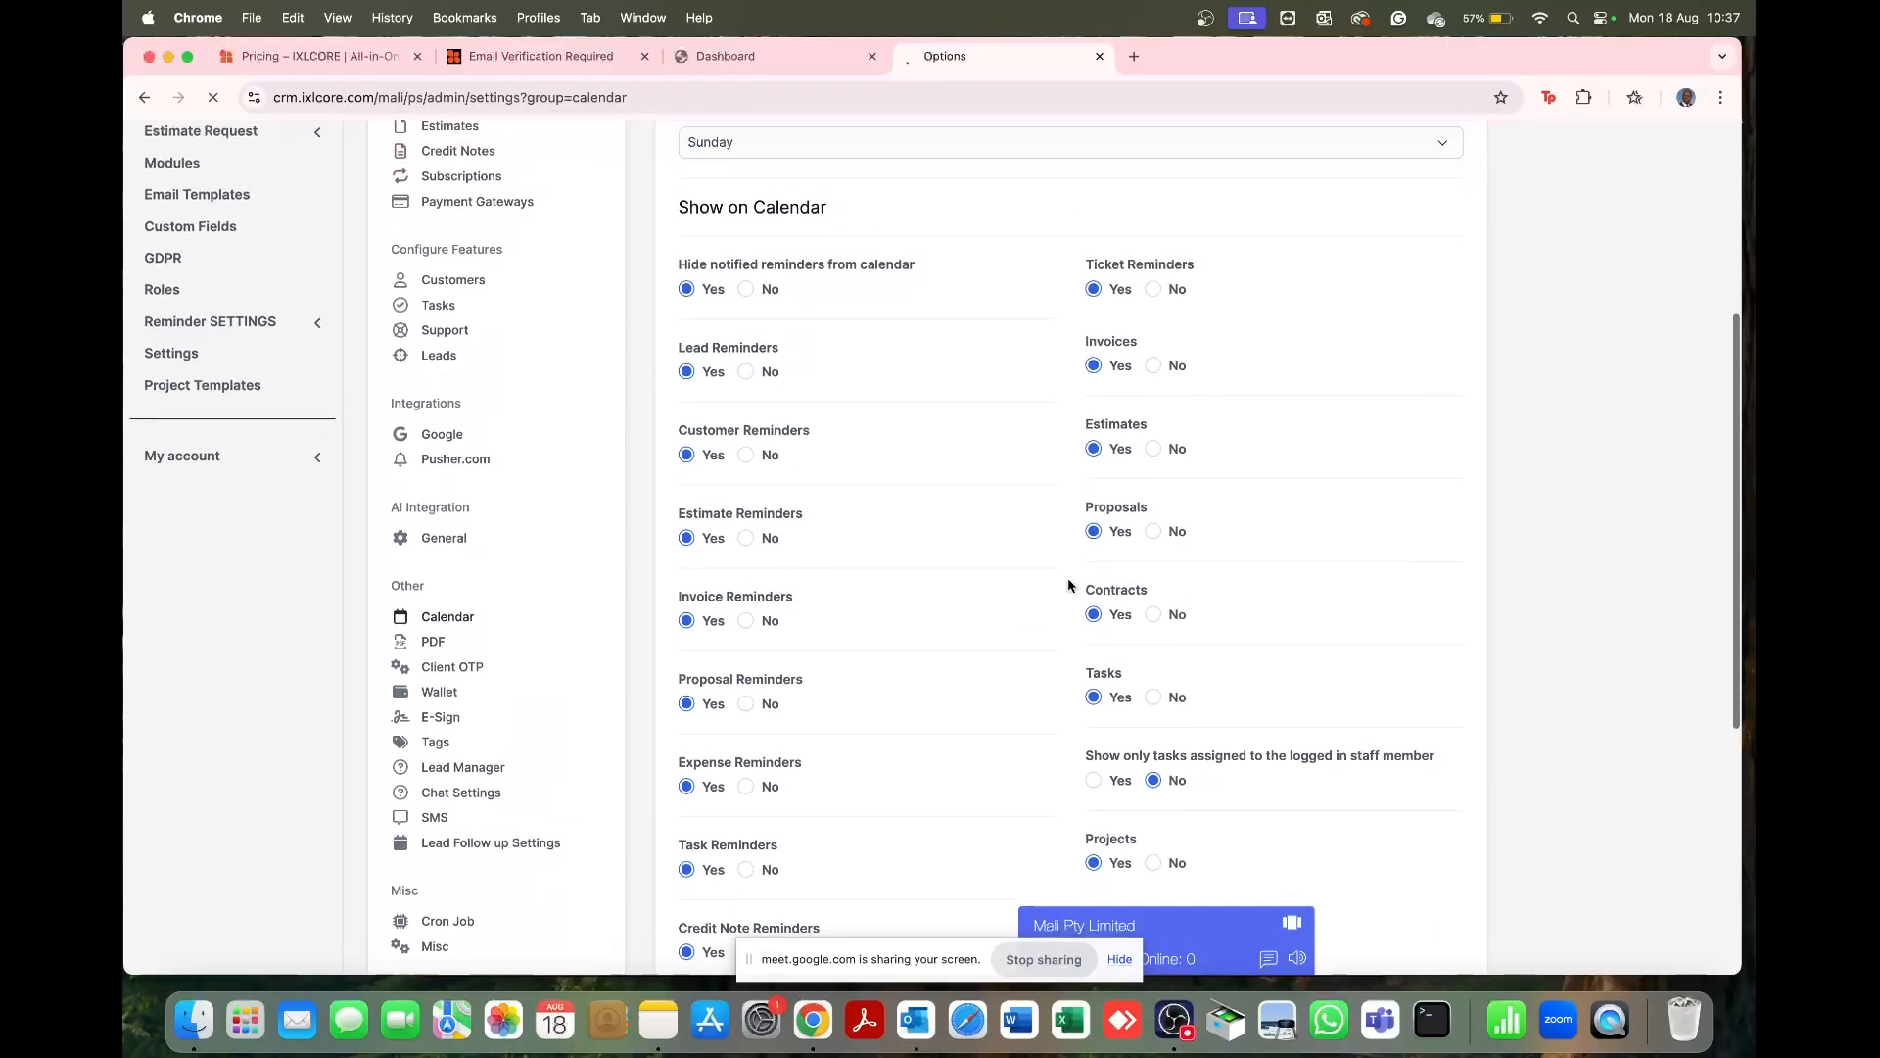
scroll(1069, 584, down, 2)
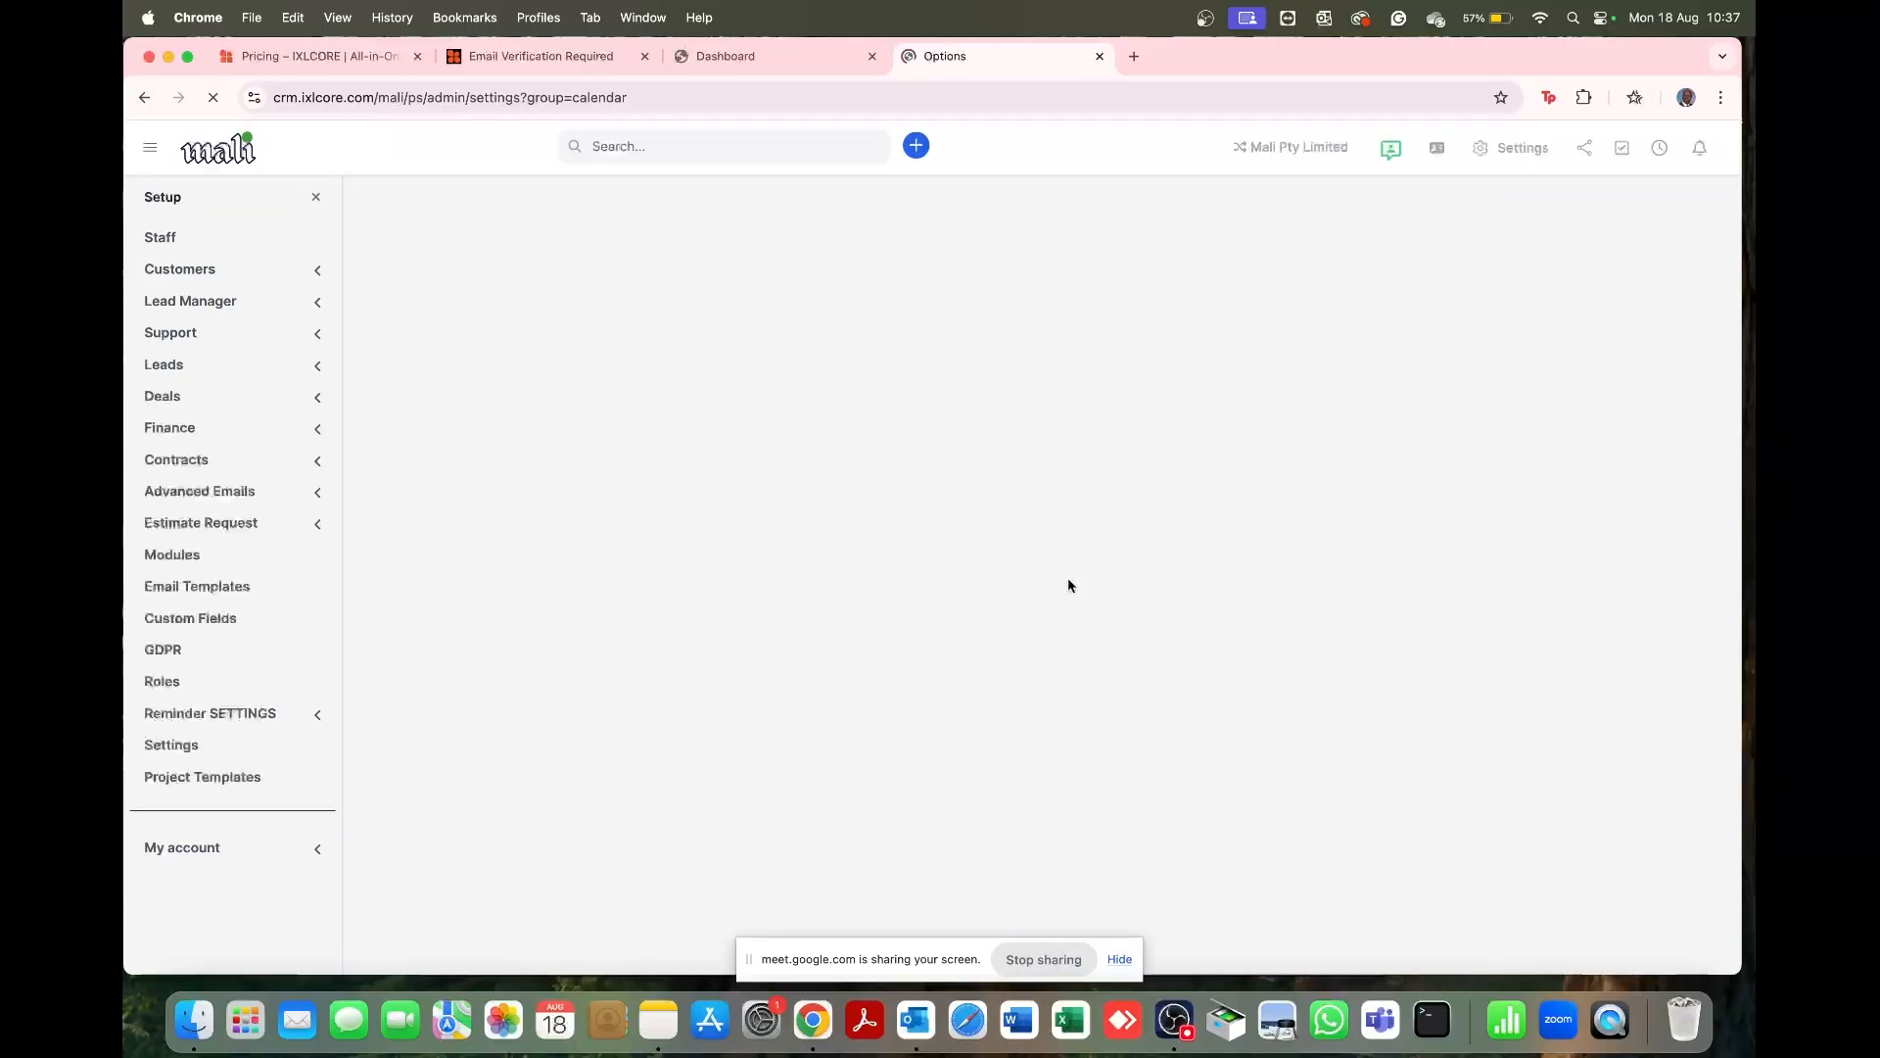
scroll(504, 661, down, 5)
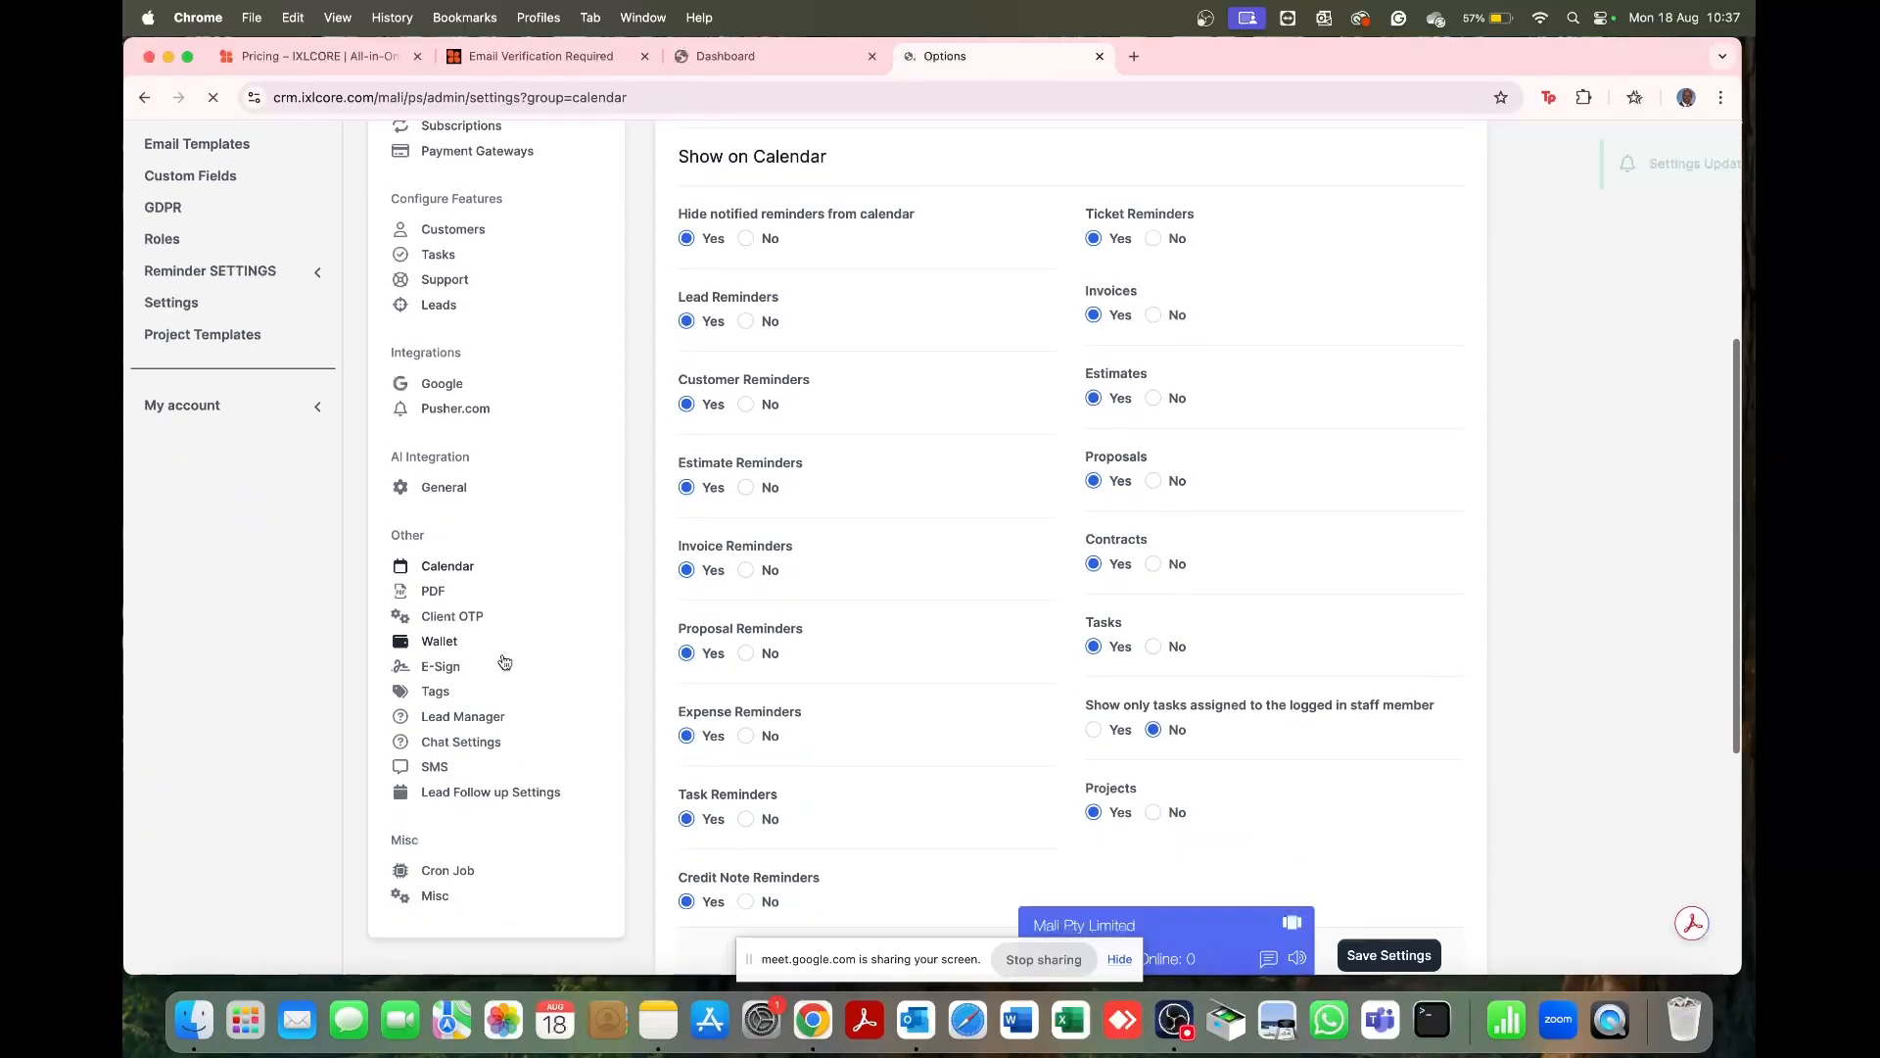
Step: Look over the PDF General, Signature and Document formats tabs
click(442, 574)
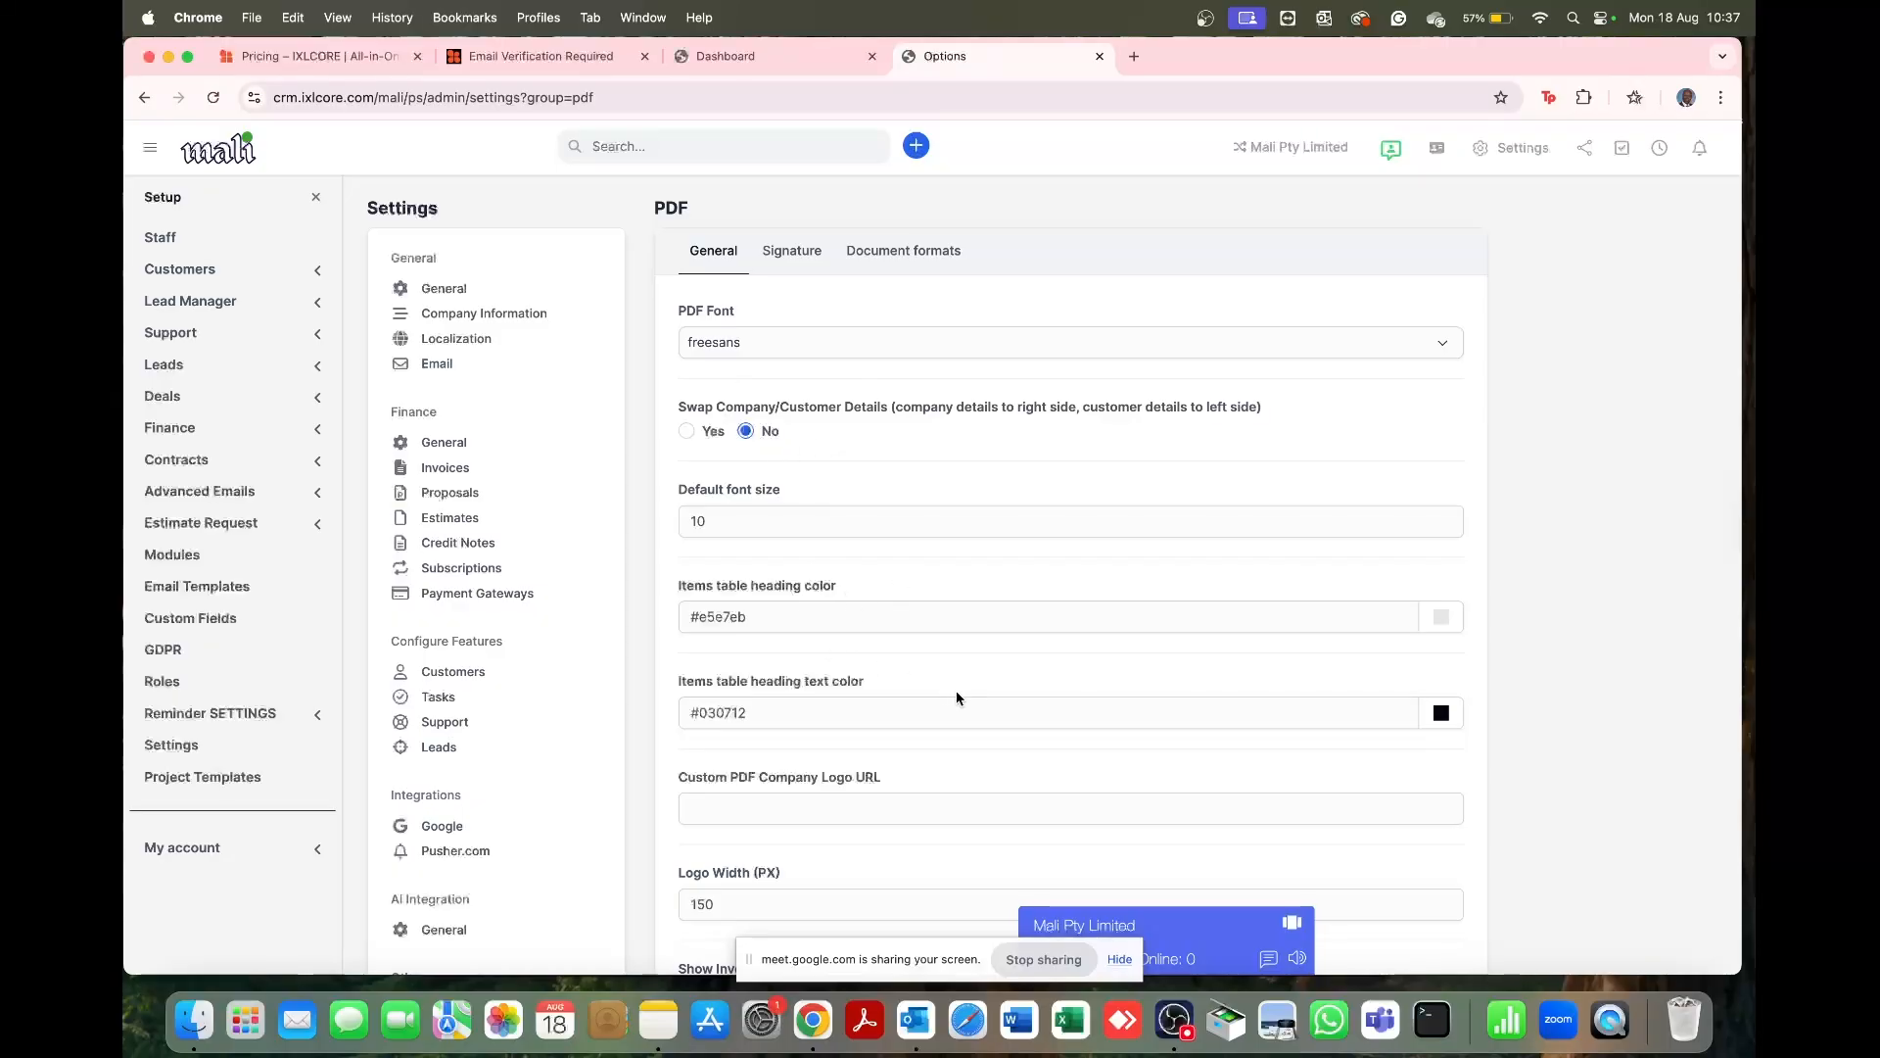
scroll(957, 697, down, 5)
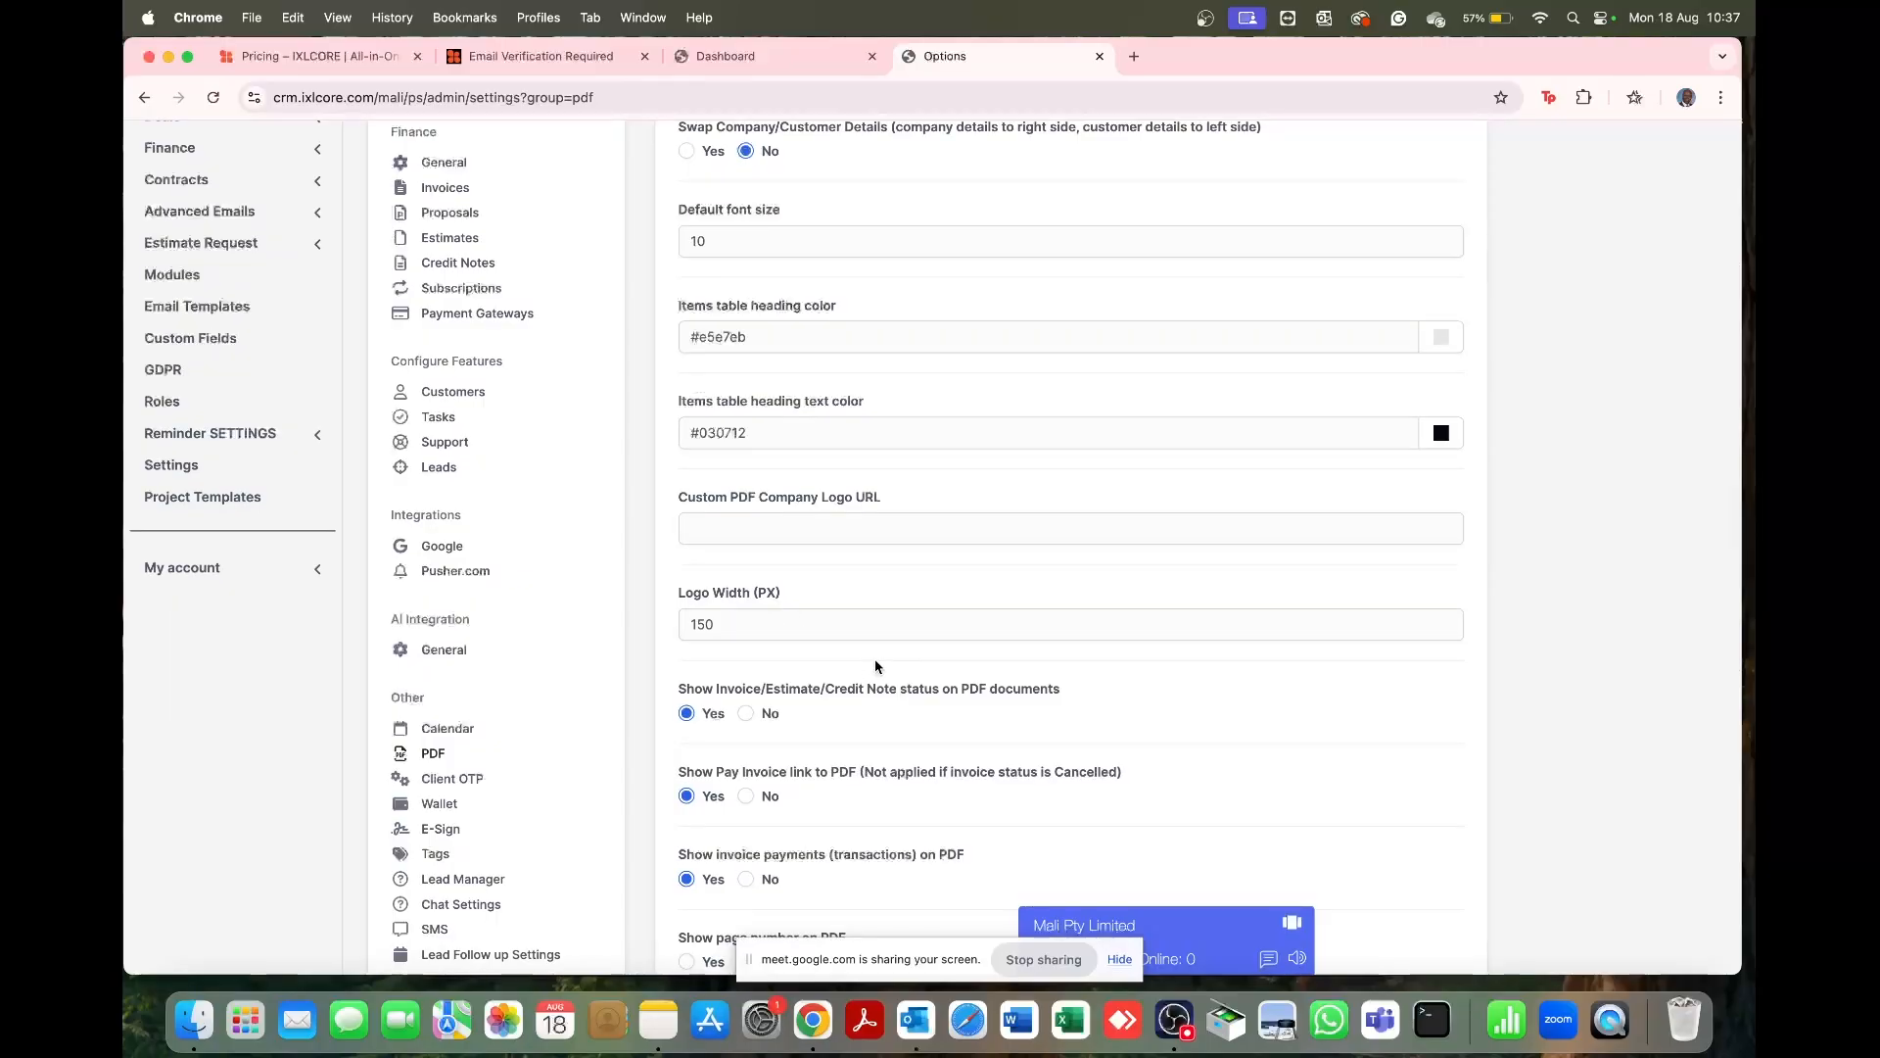
scroll(873, 658, down, 6)
scroll(873, 658, up, 15)
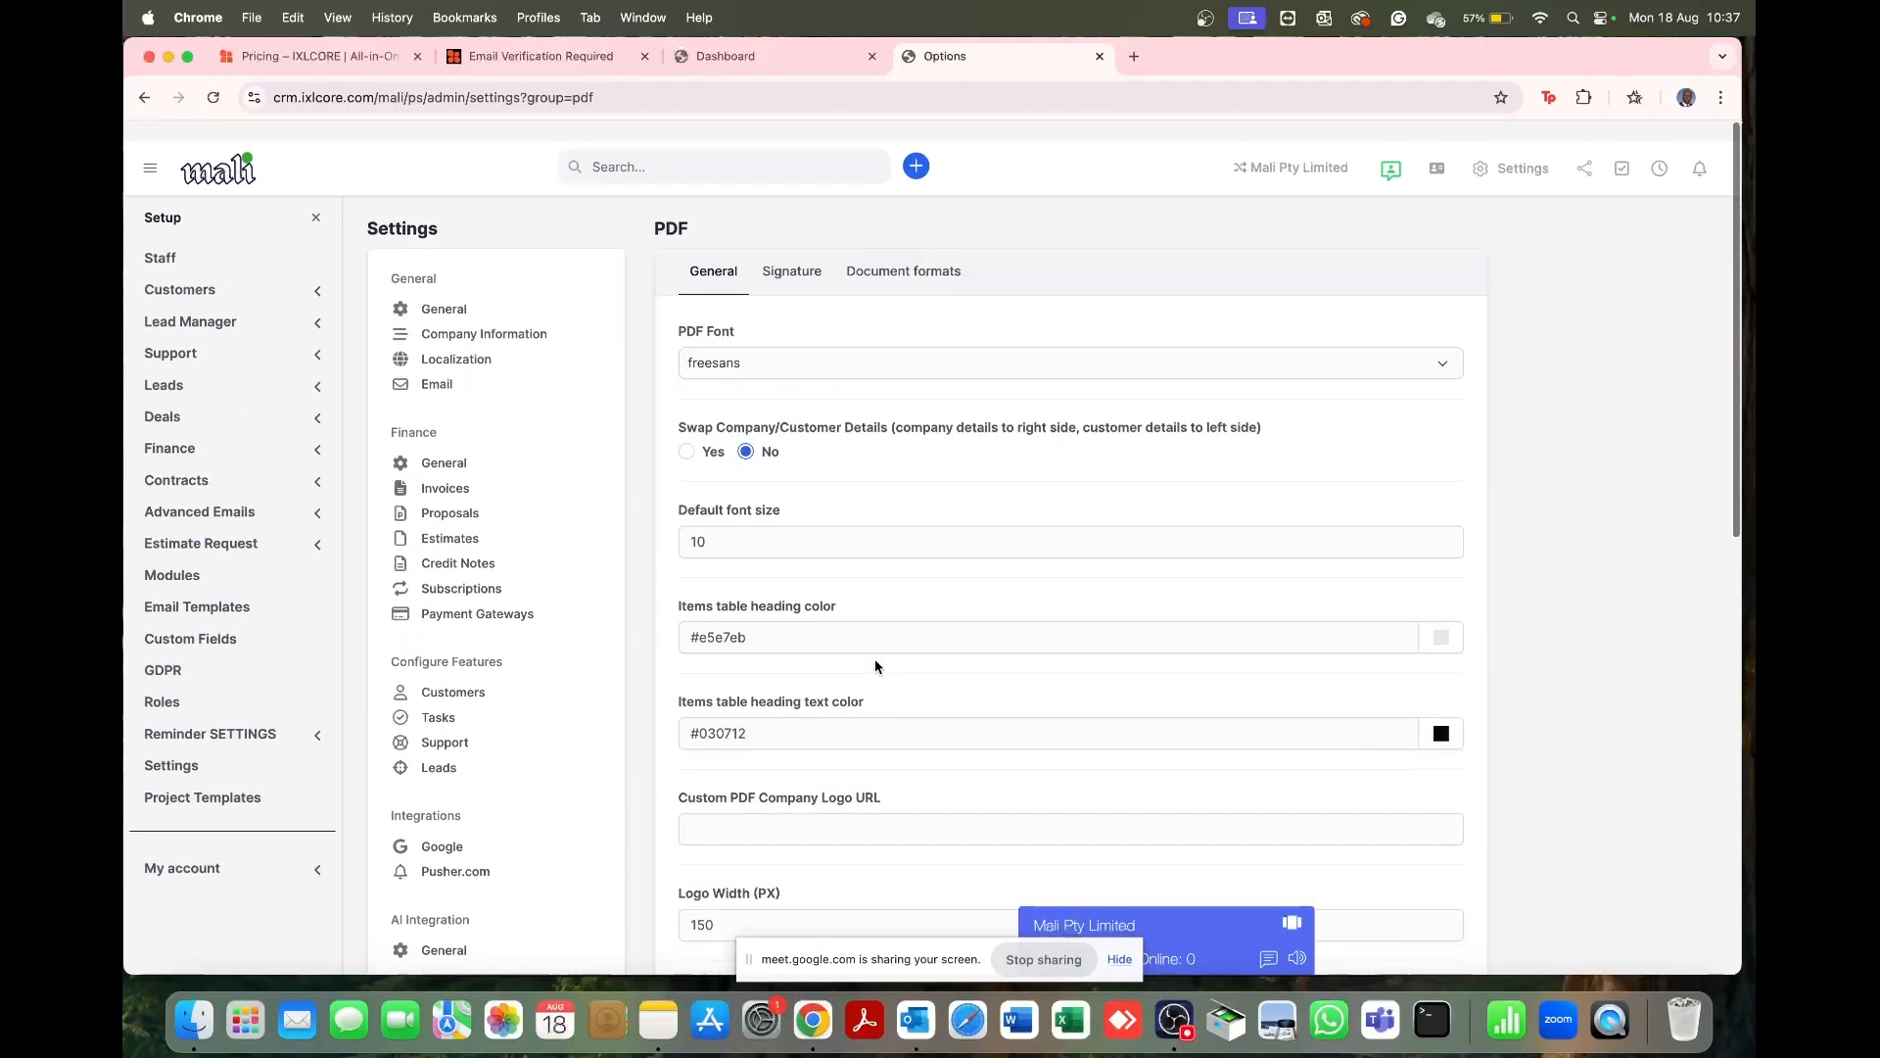
click(796, 261)
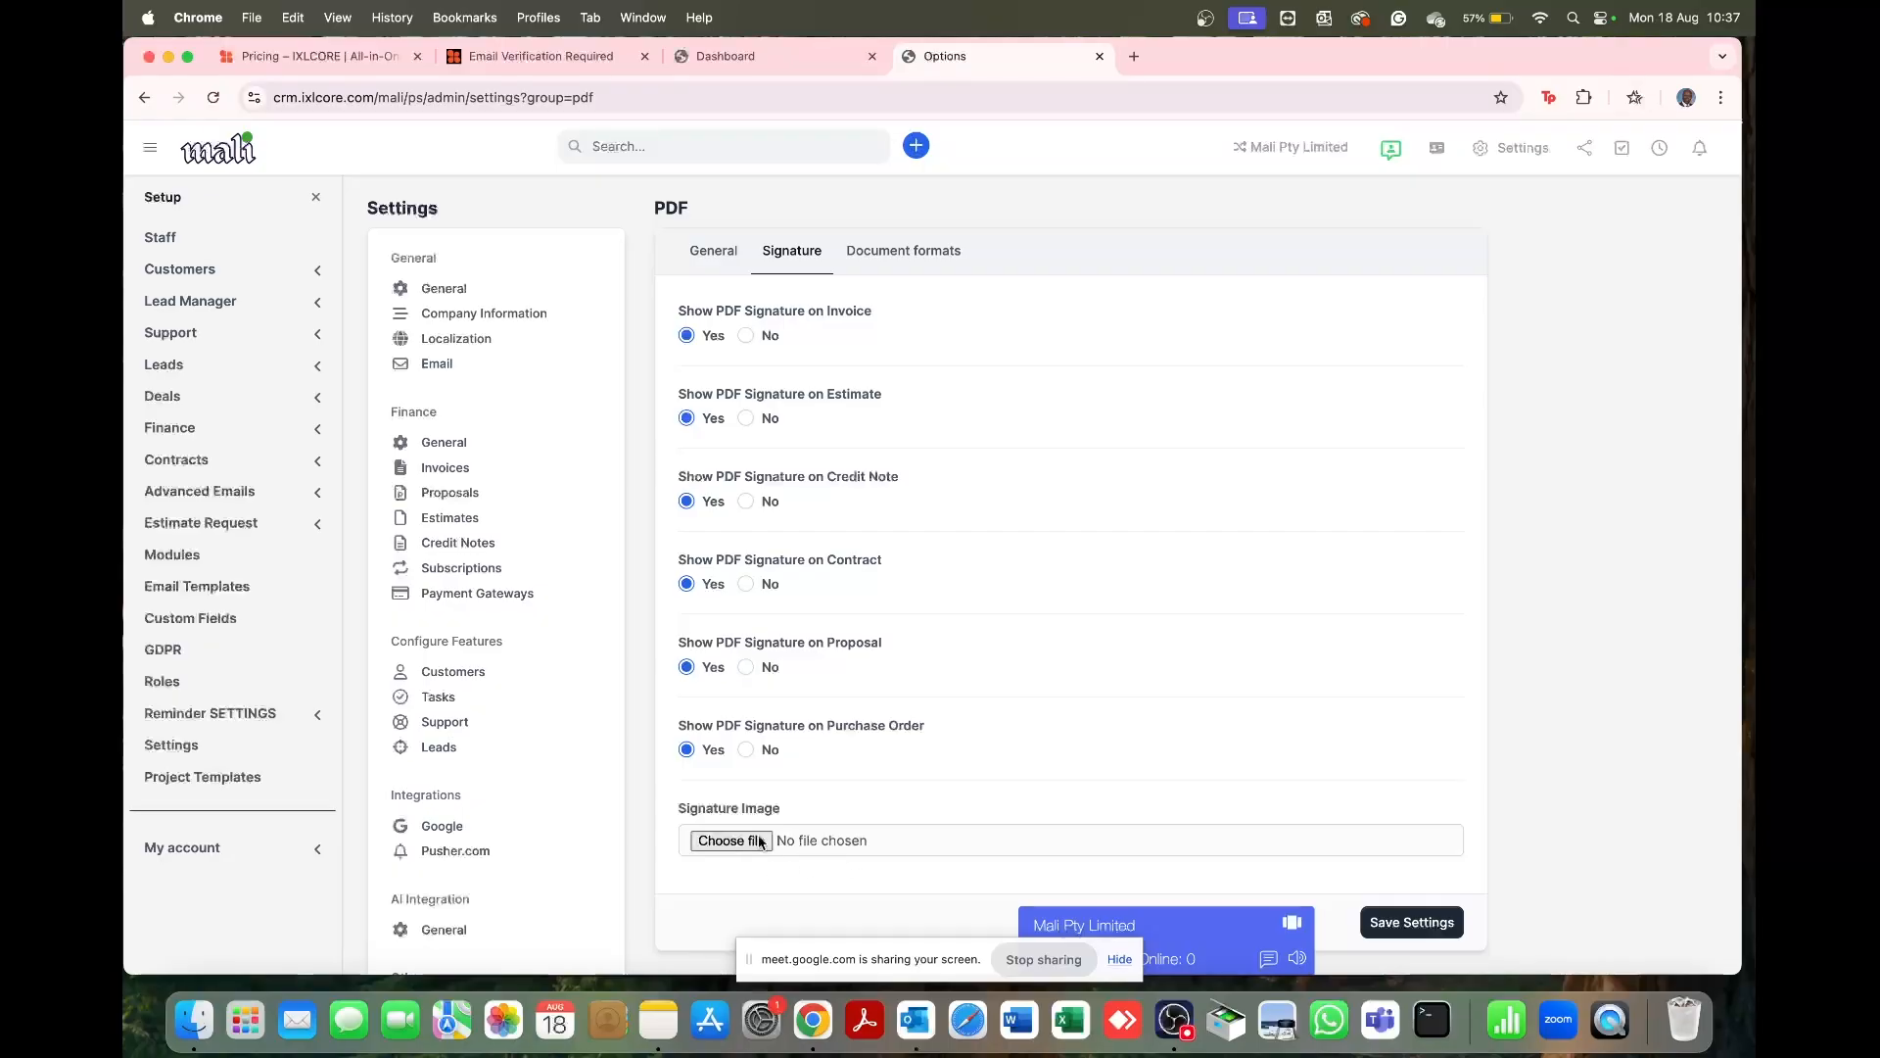
click(905, 277)
scroll(860, 593, down, 3)
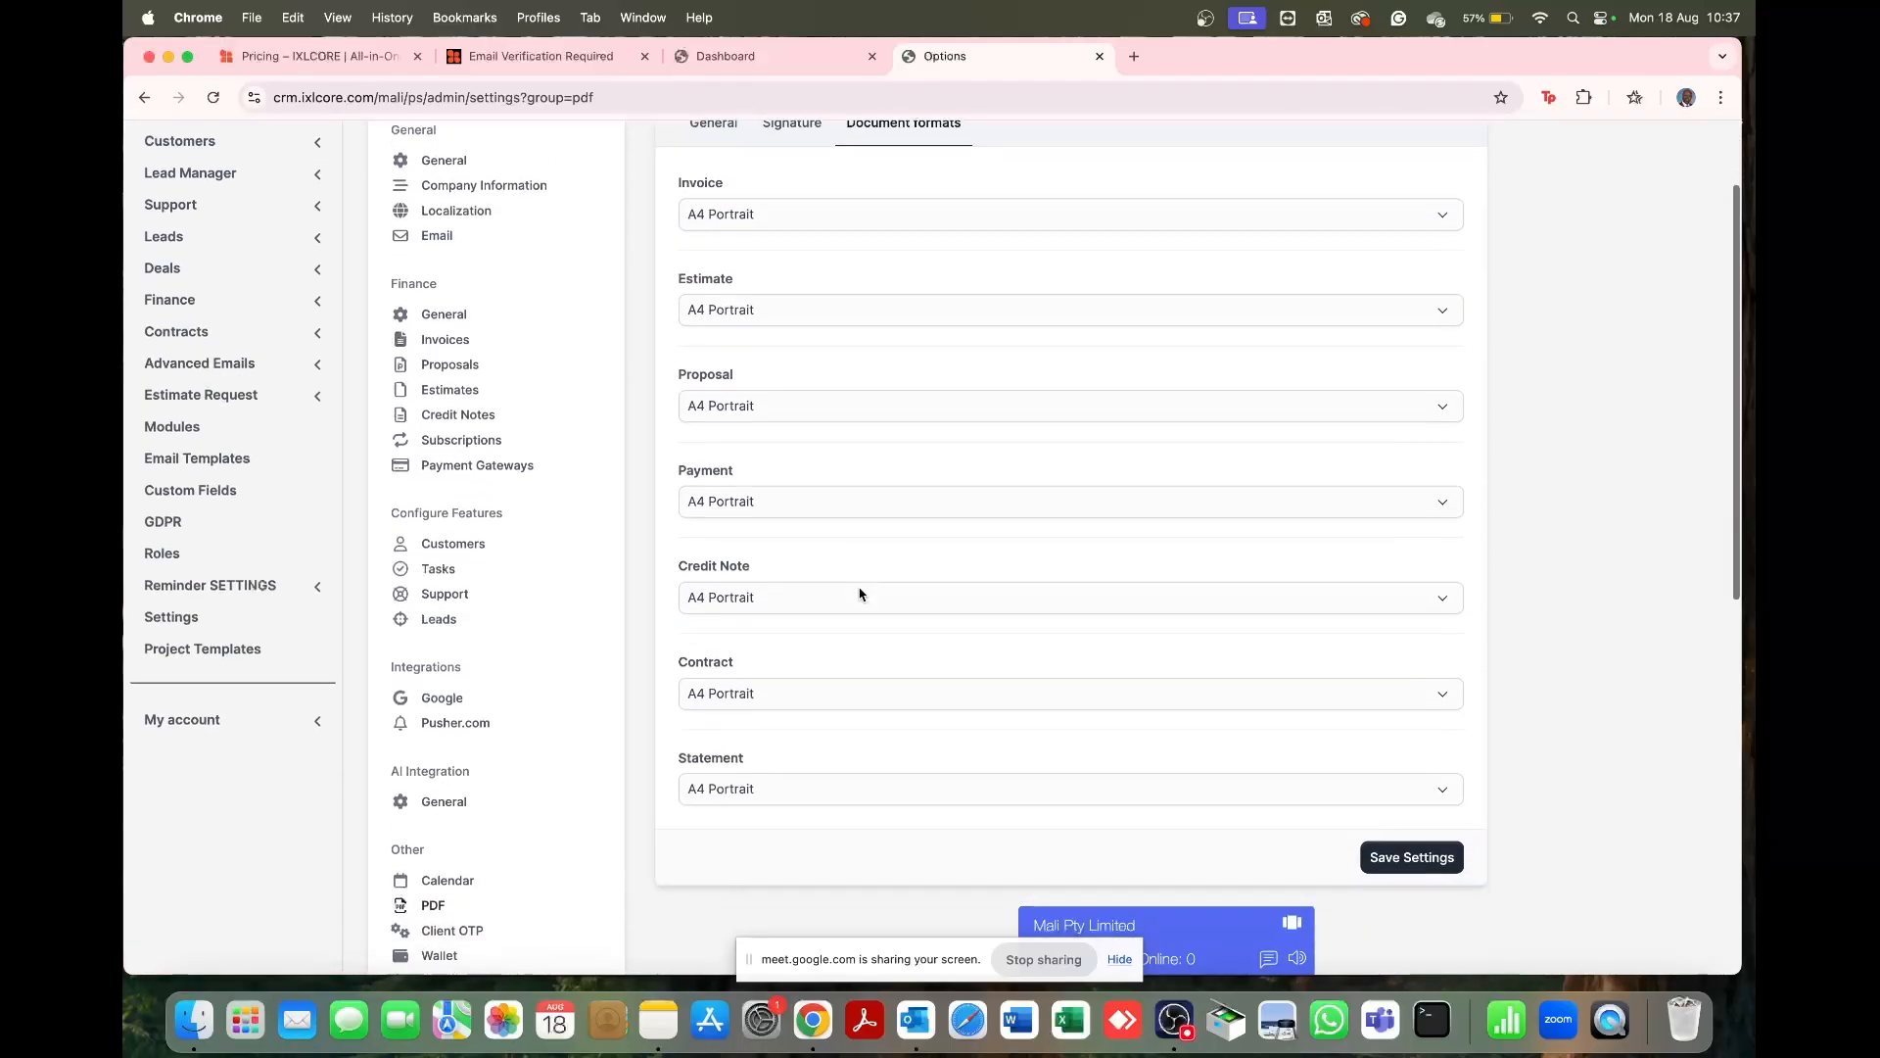
scroll(860, 594, down, 3)
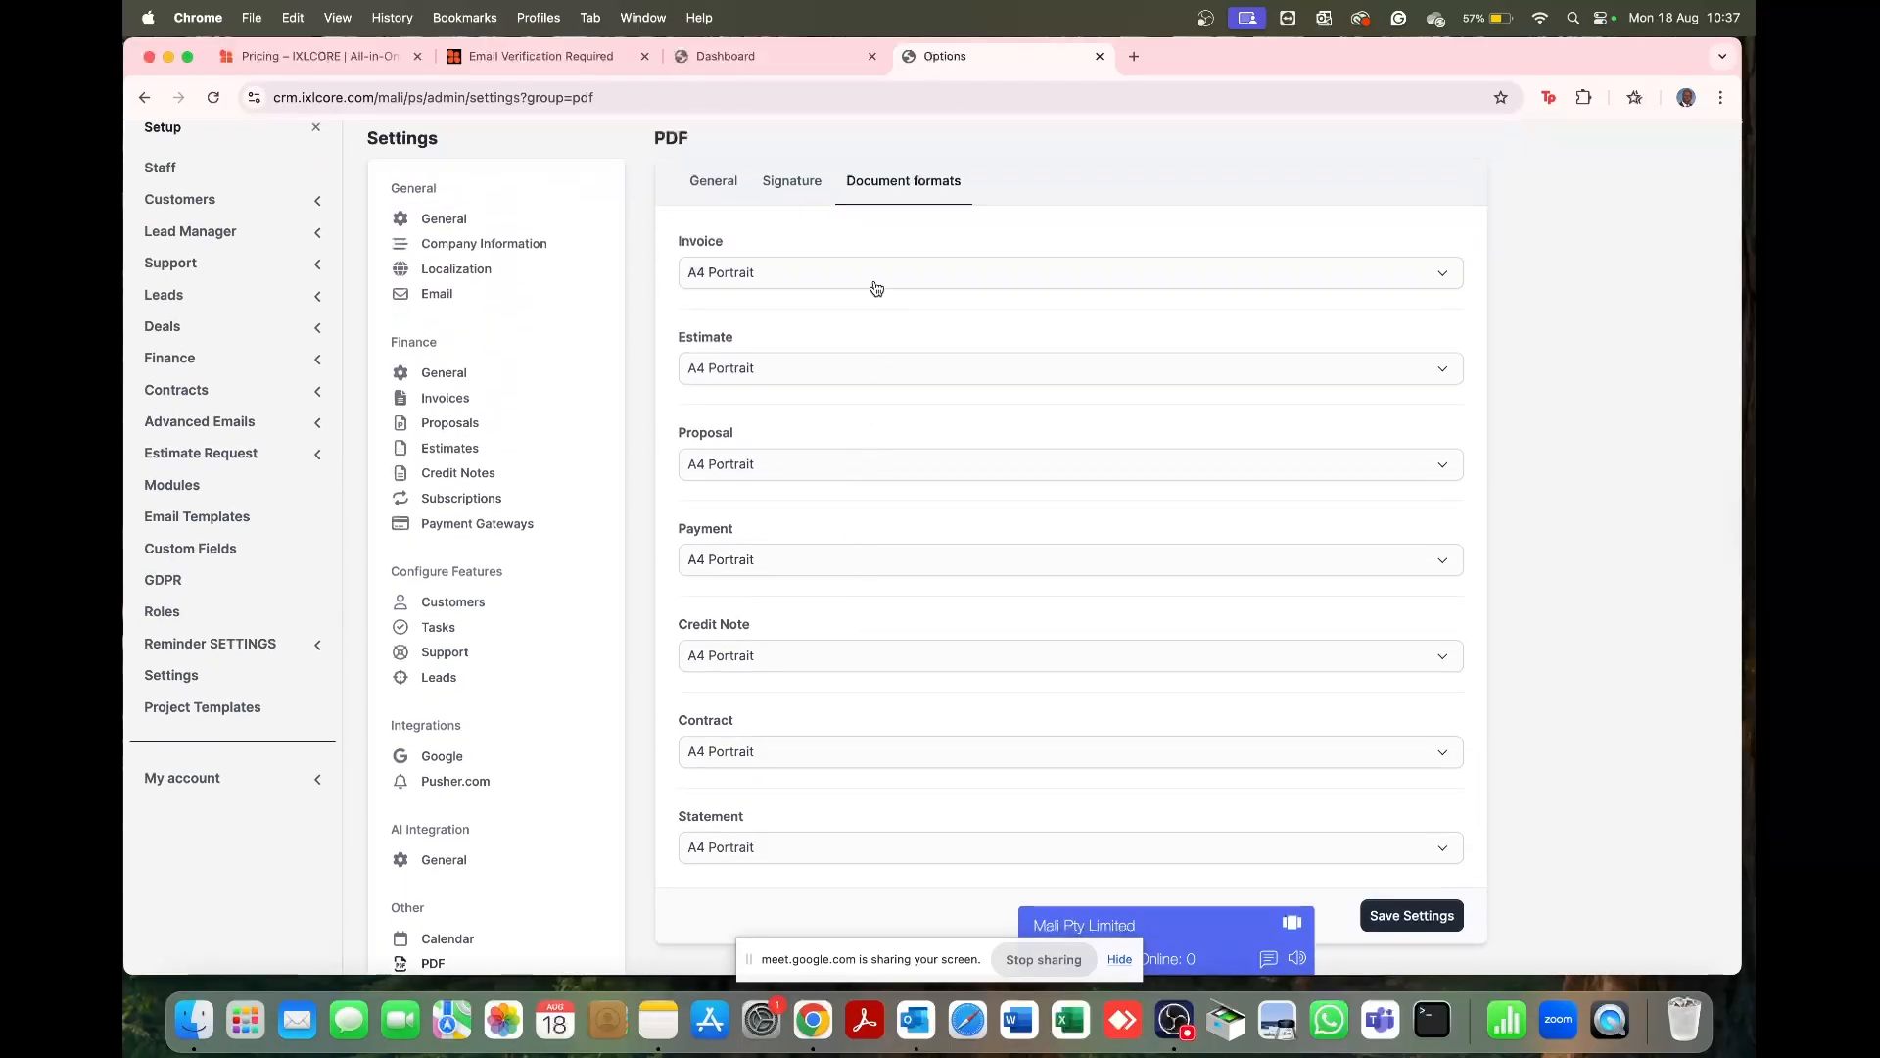
Step: Check the Invoice and Proposal page formats, keep them A4 Portrait, and save the PDF settings
click(874, 284)
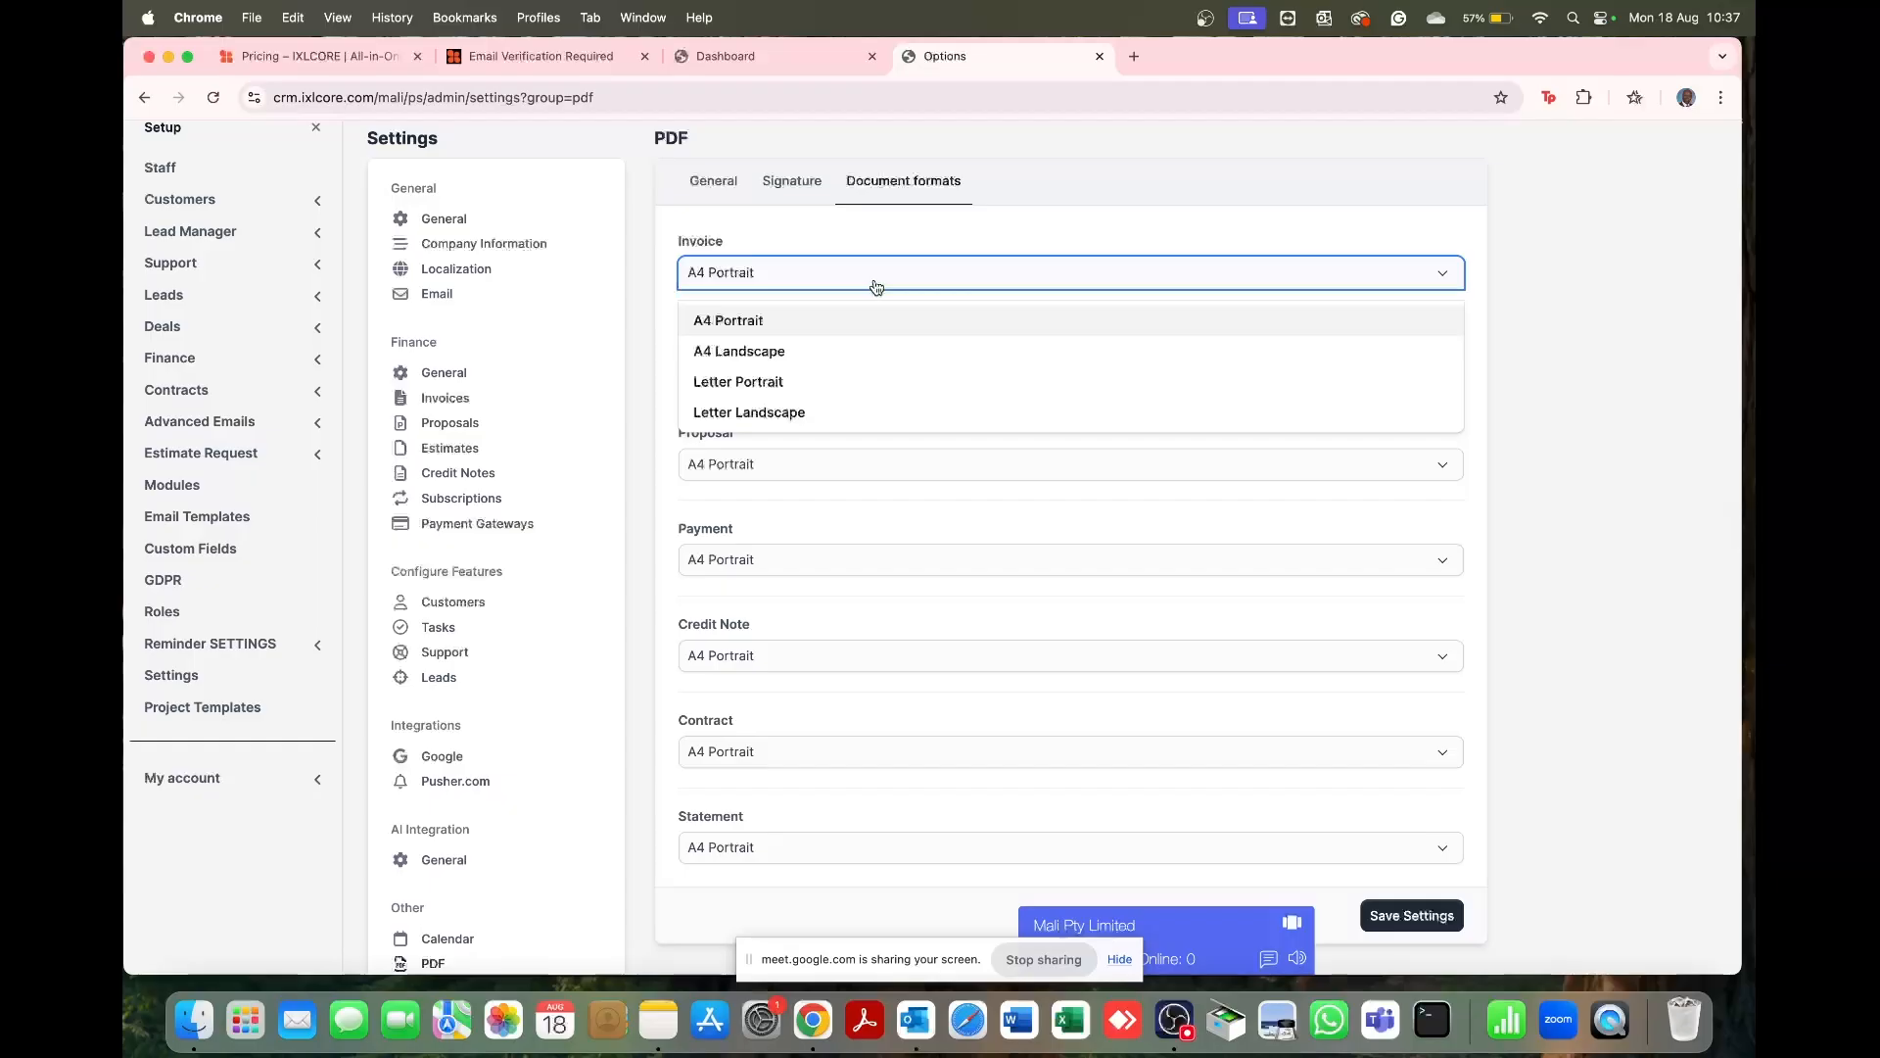
click(833, 499)
click(777, 476)
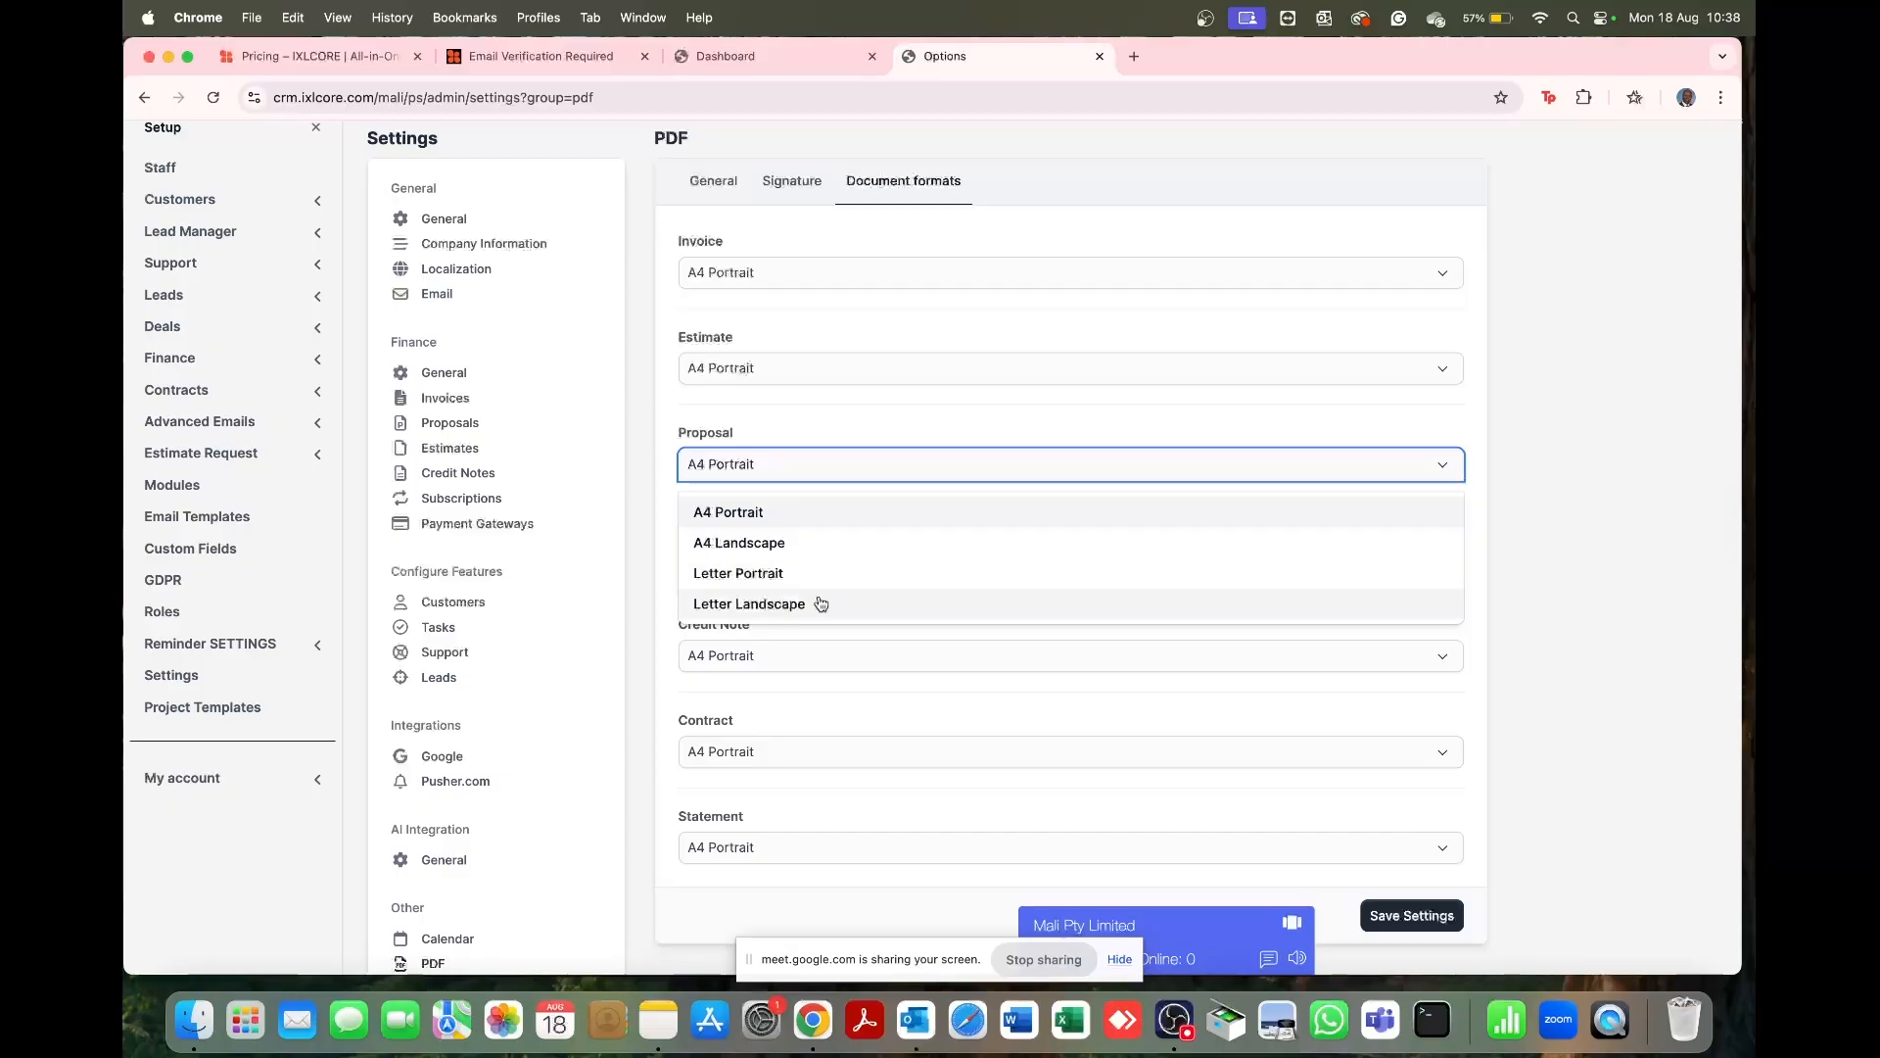
click(810, 413)
scroll(949, 608, down, 5)
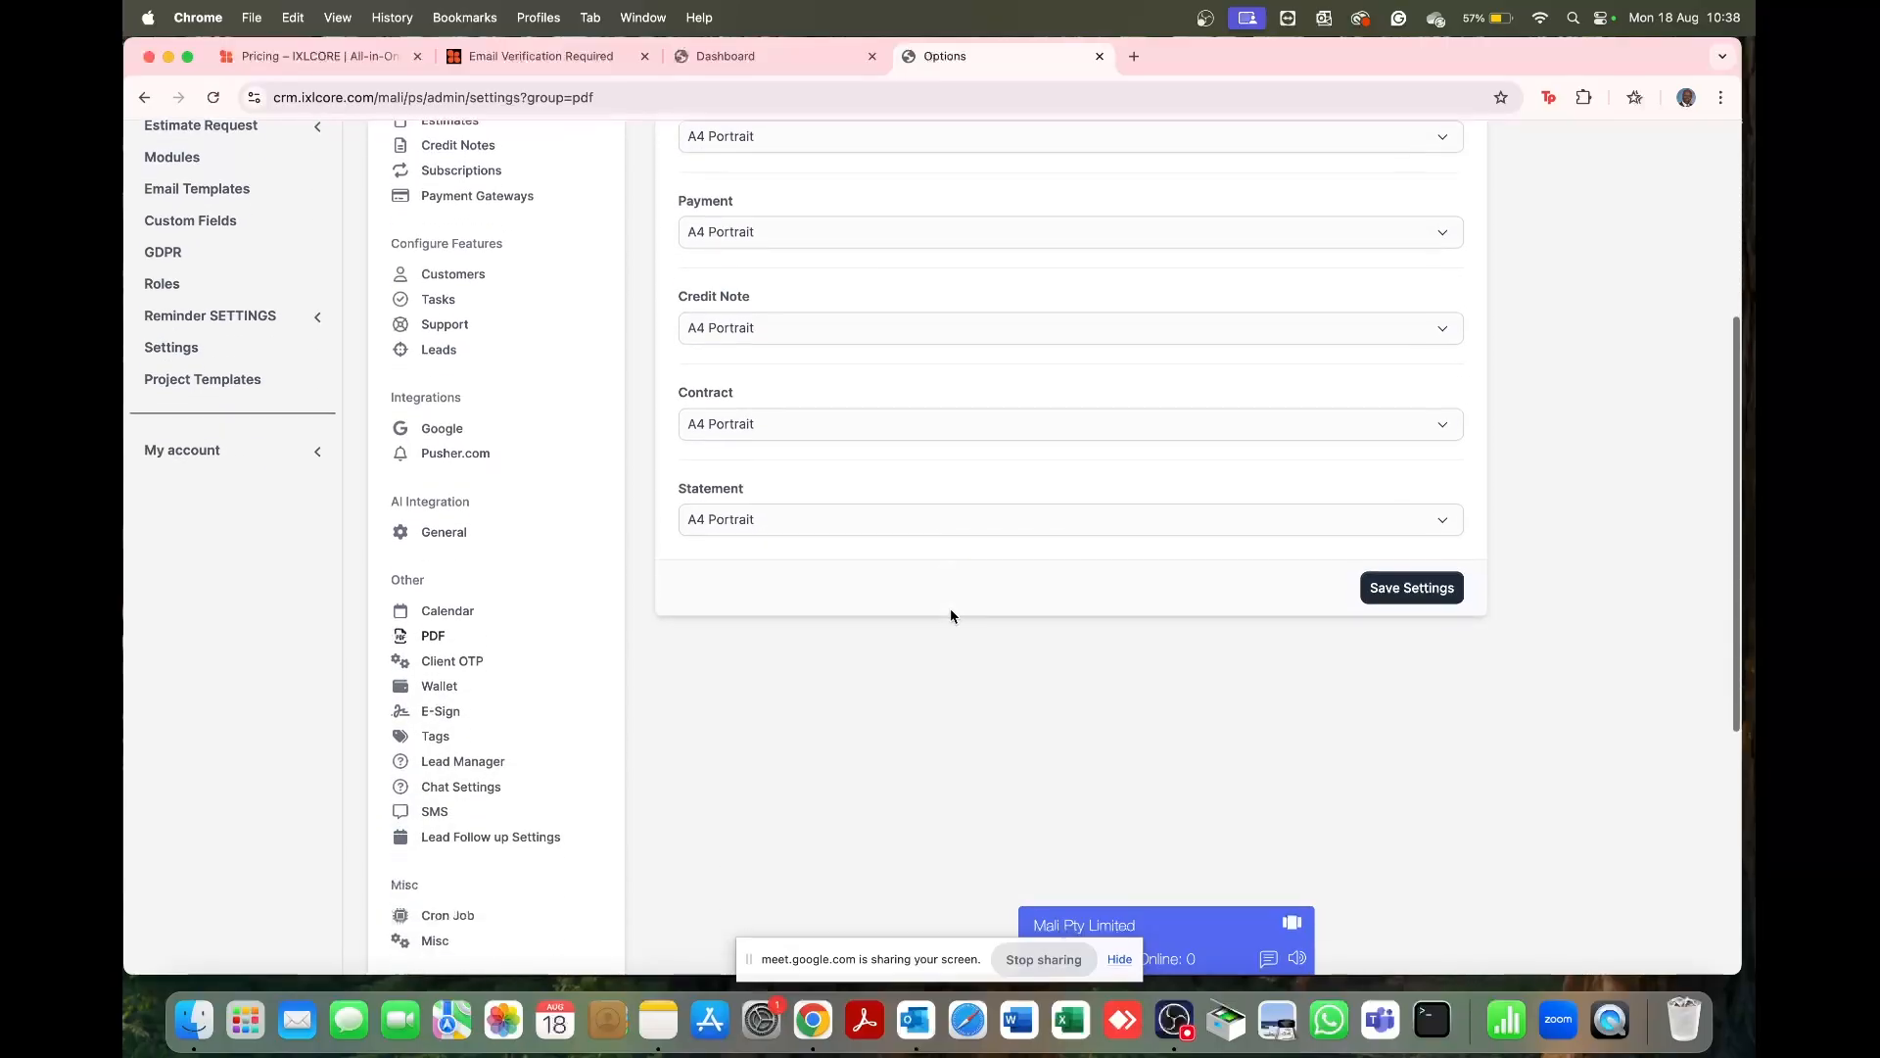
click(1371, 413)
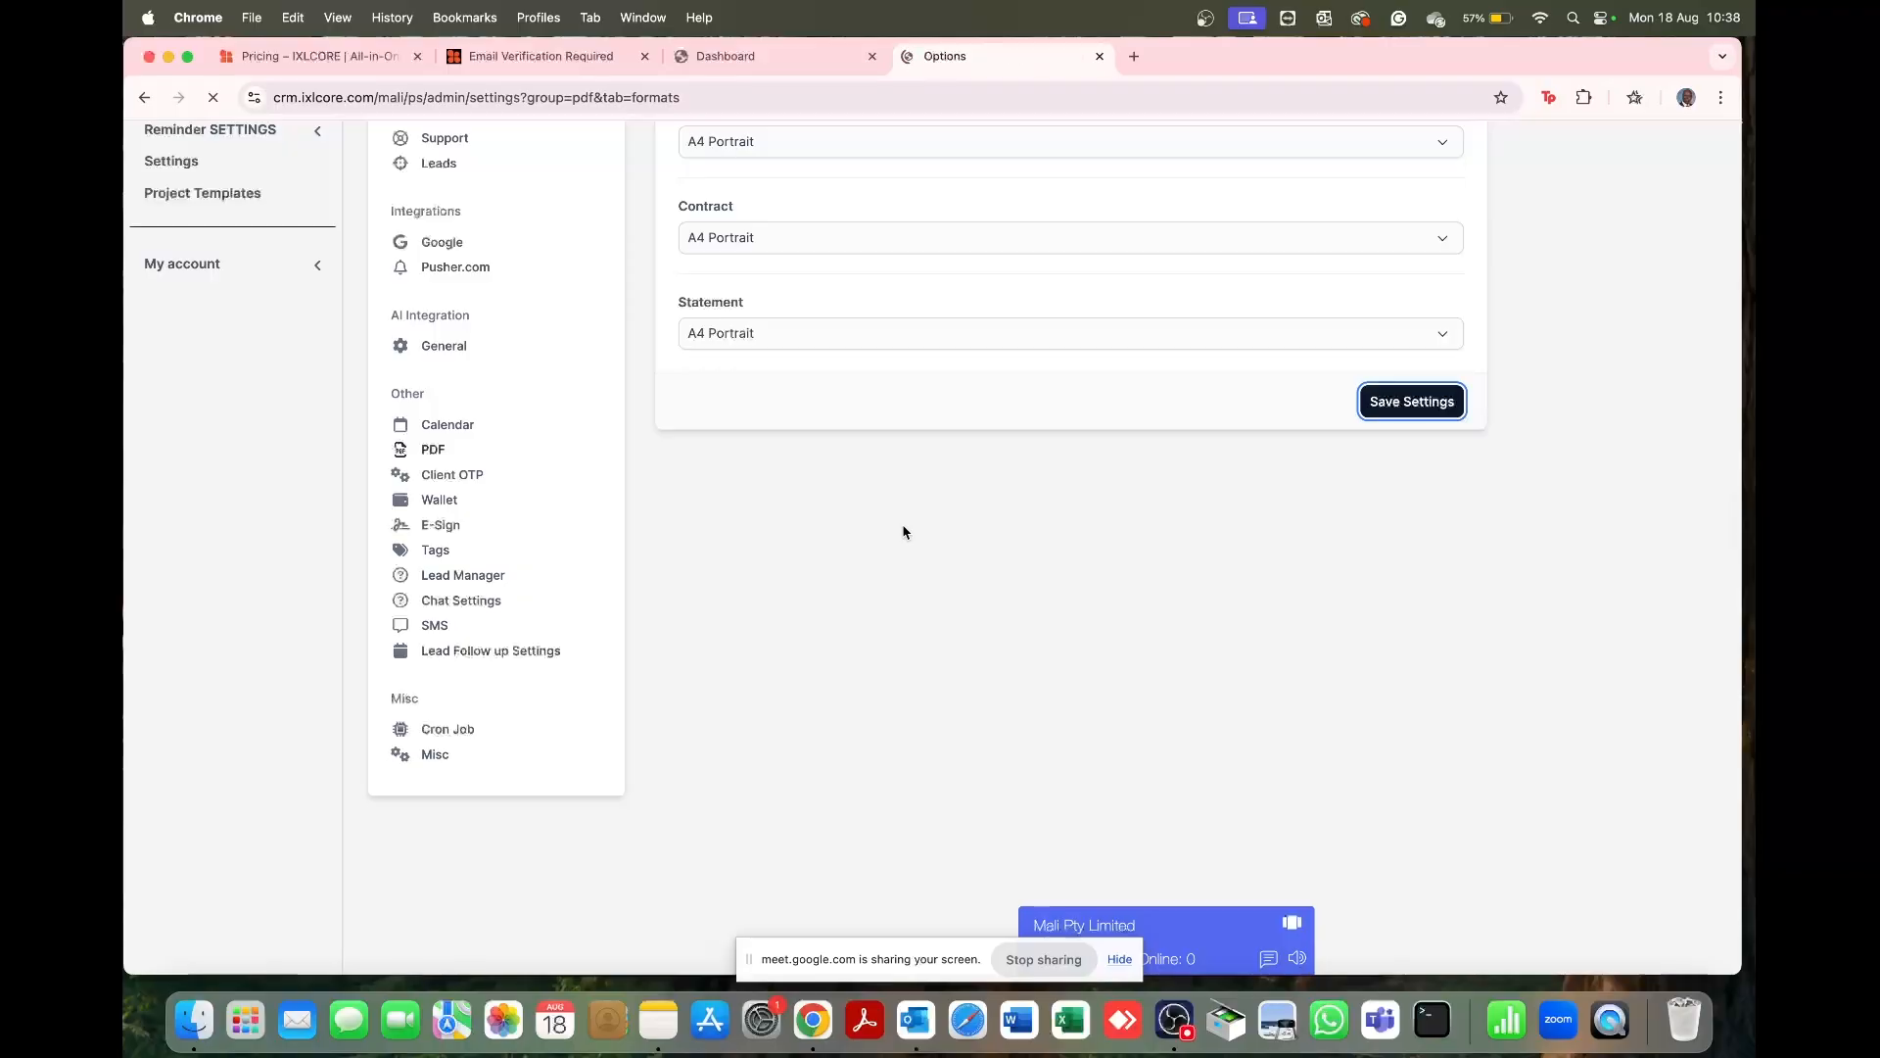
scroll(508, 706, down, 5)
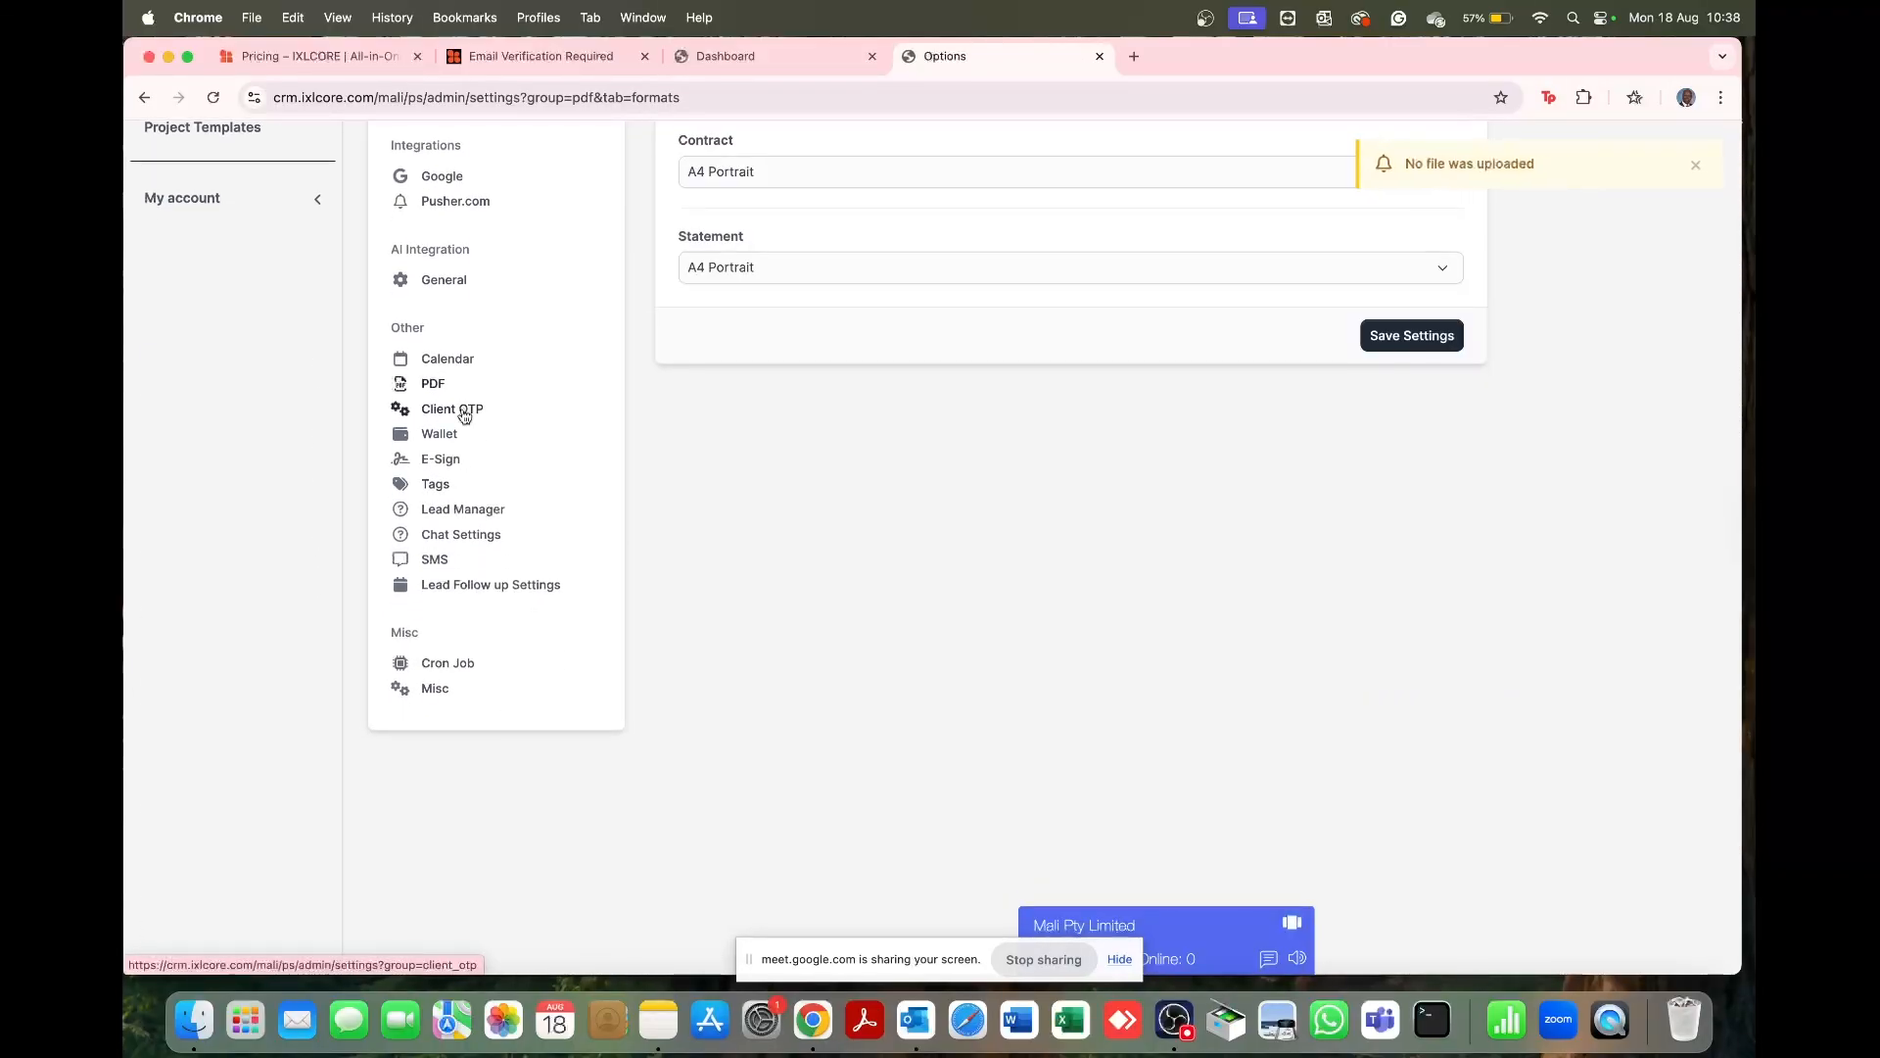
Step: Scroll through the Client OTP settings, with empty attempt limits and no login records
click(465, 416)
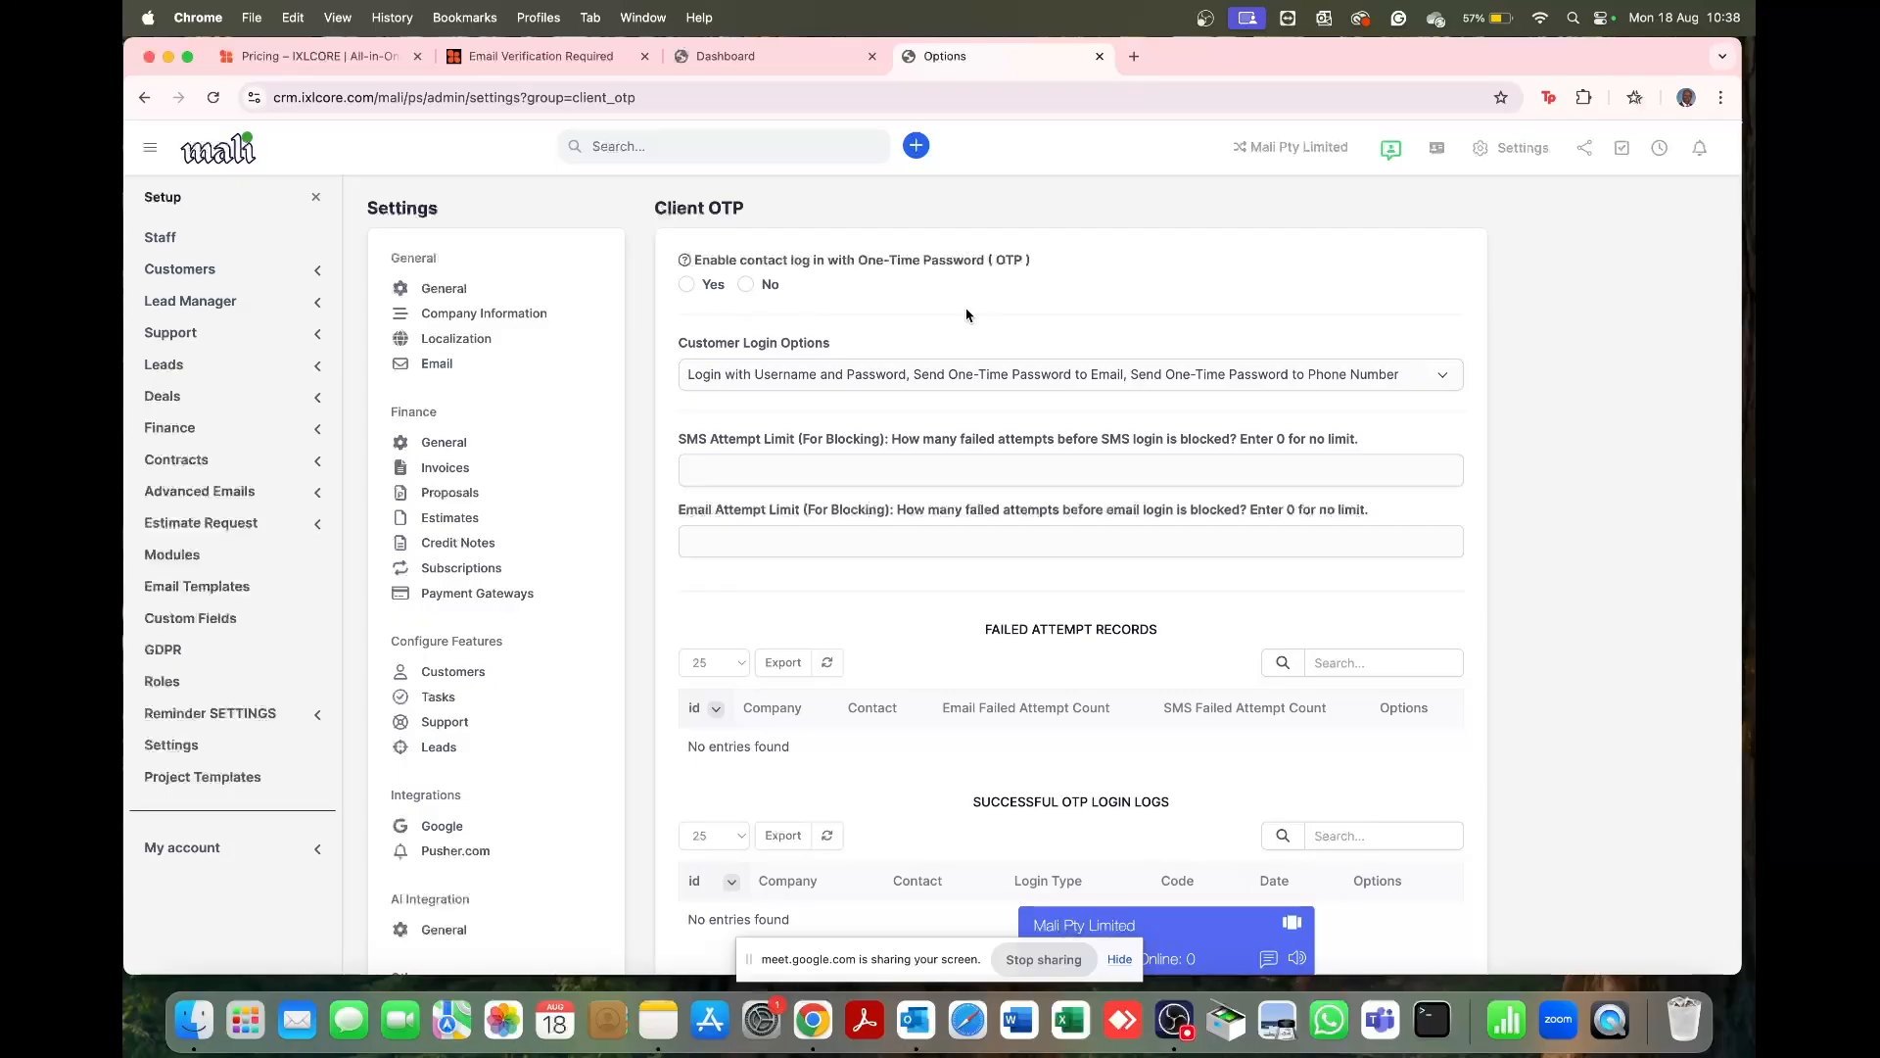
scroll(548, 703, down, 3)
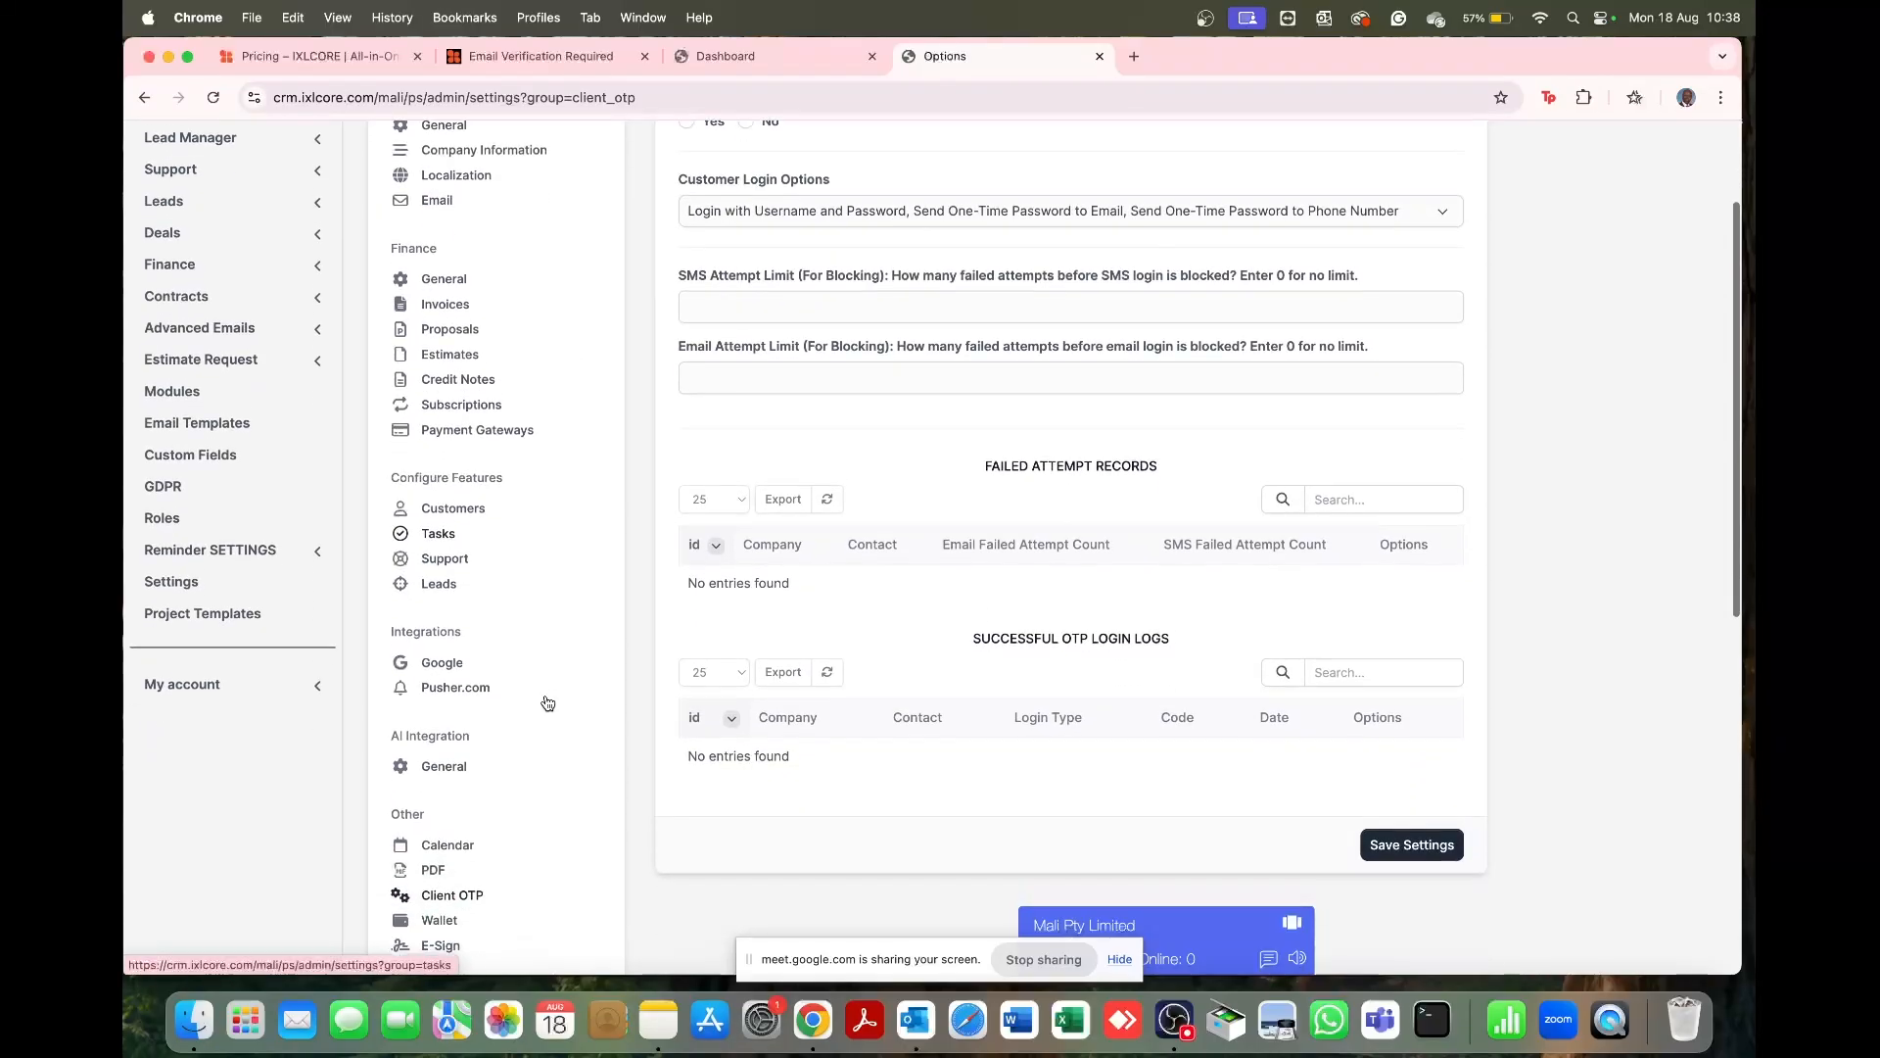
scroll(534, 690, down, 5)
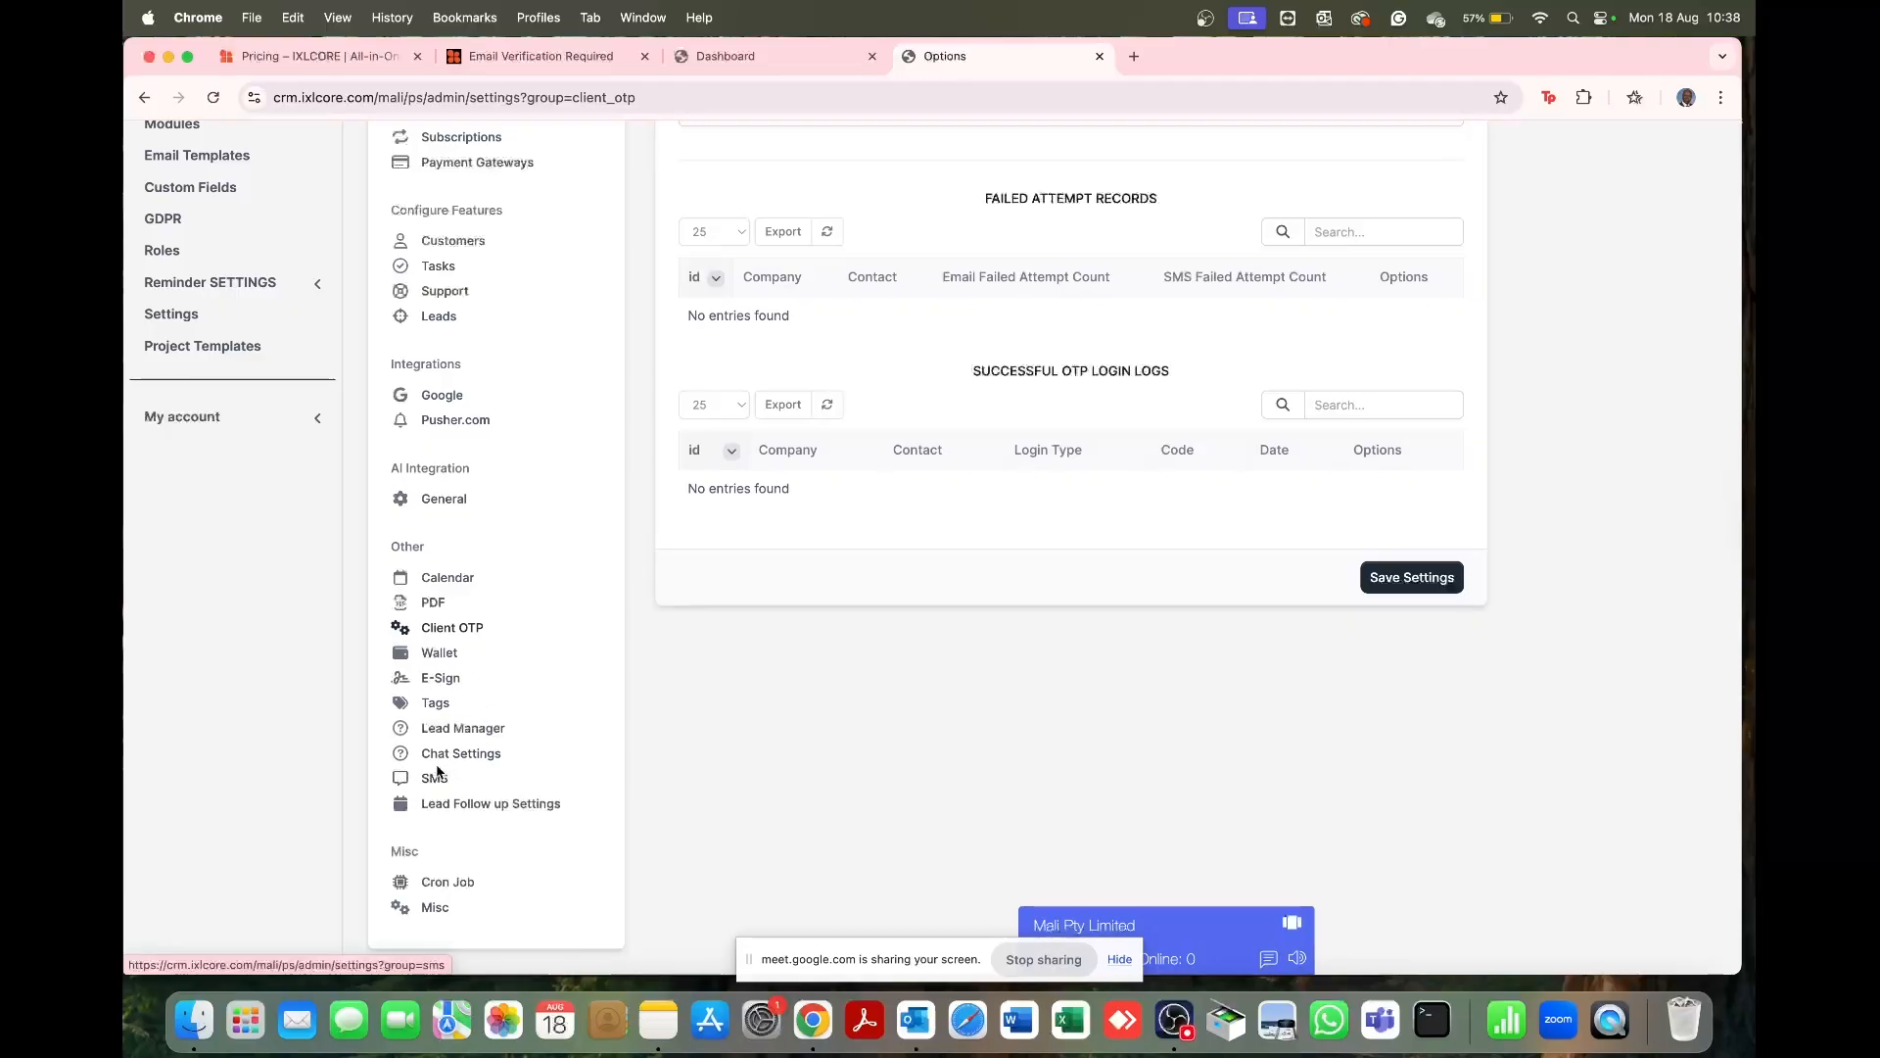
Step: Review the E-Sign settings page
click(446, 681)
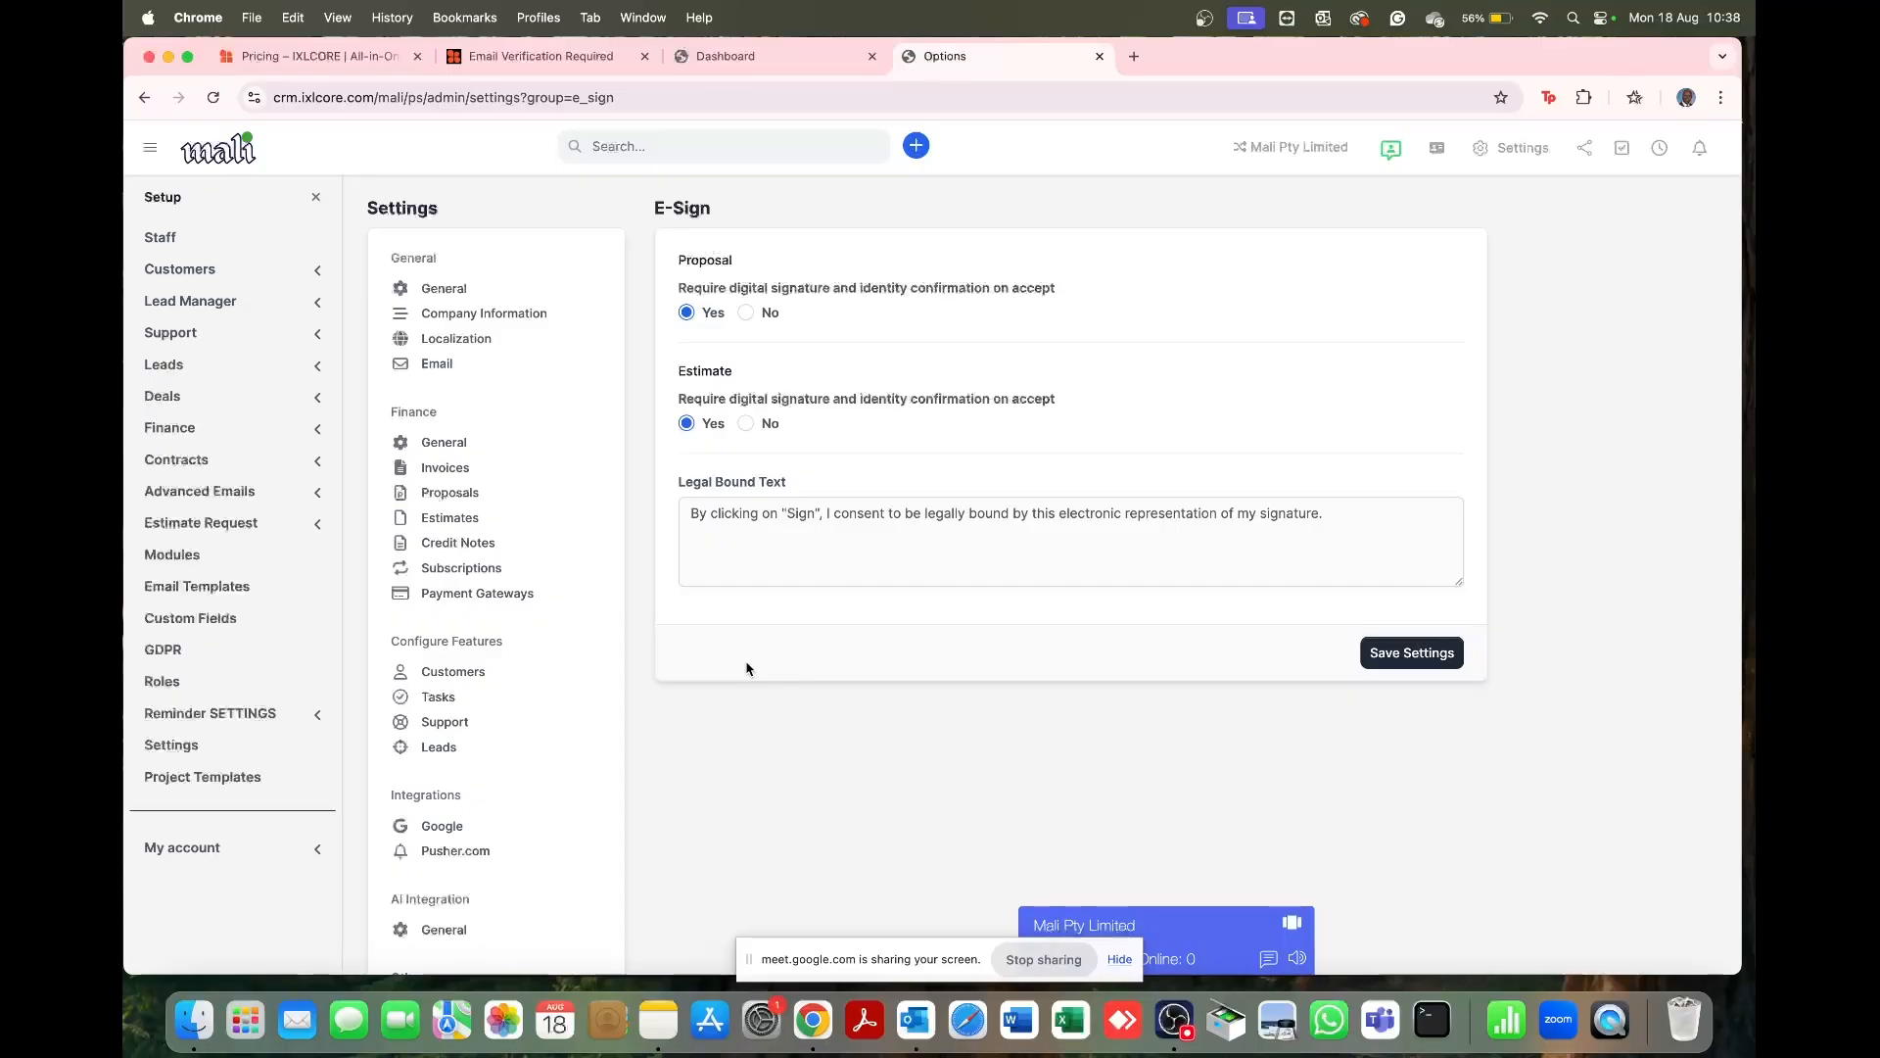
scroll(607, 701, down, 4)
scroll(607, 701, down, 5)
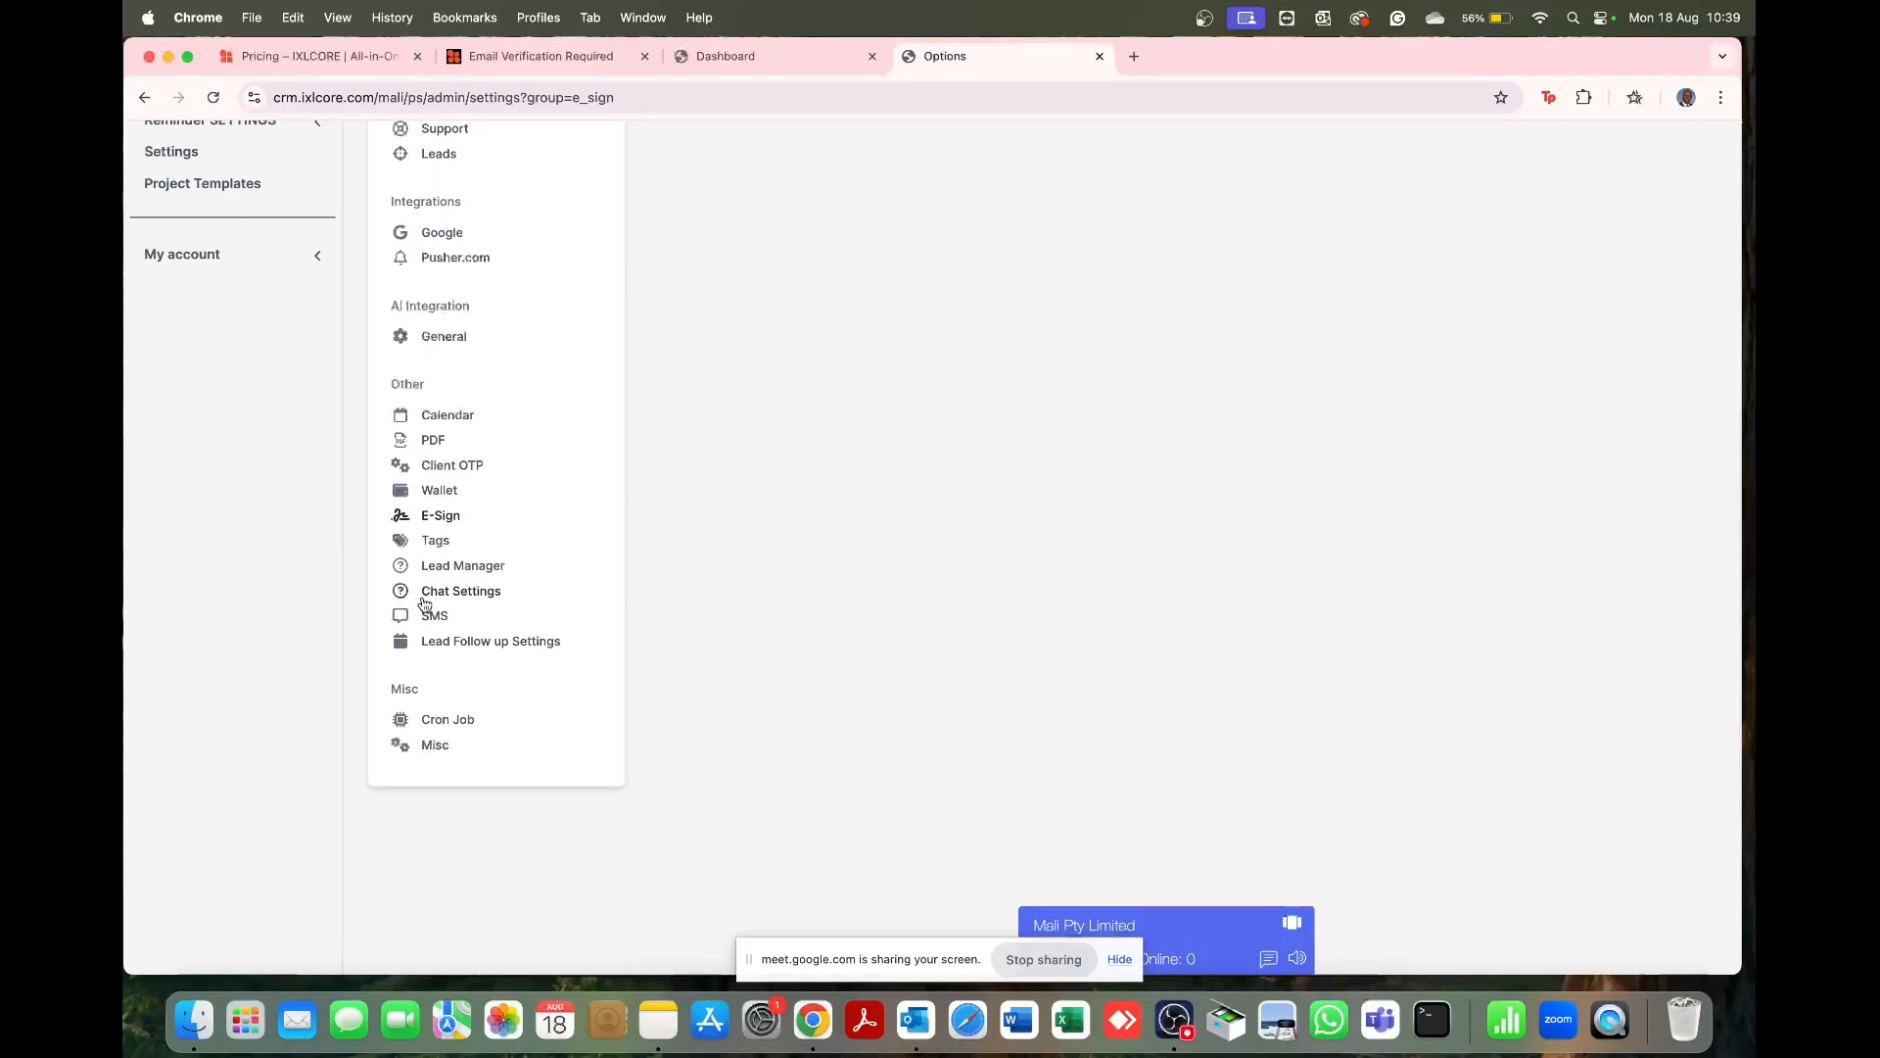
Step: Open the Tags settings, which show no tags used by the system
click(442, 545)
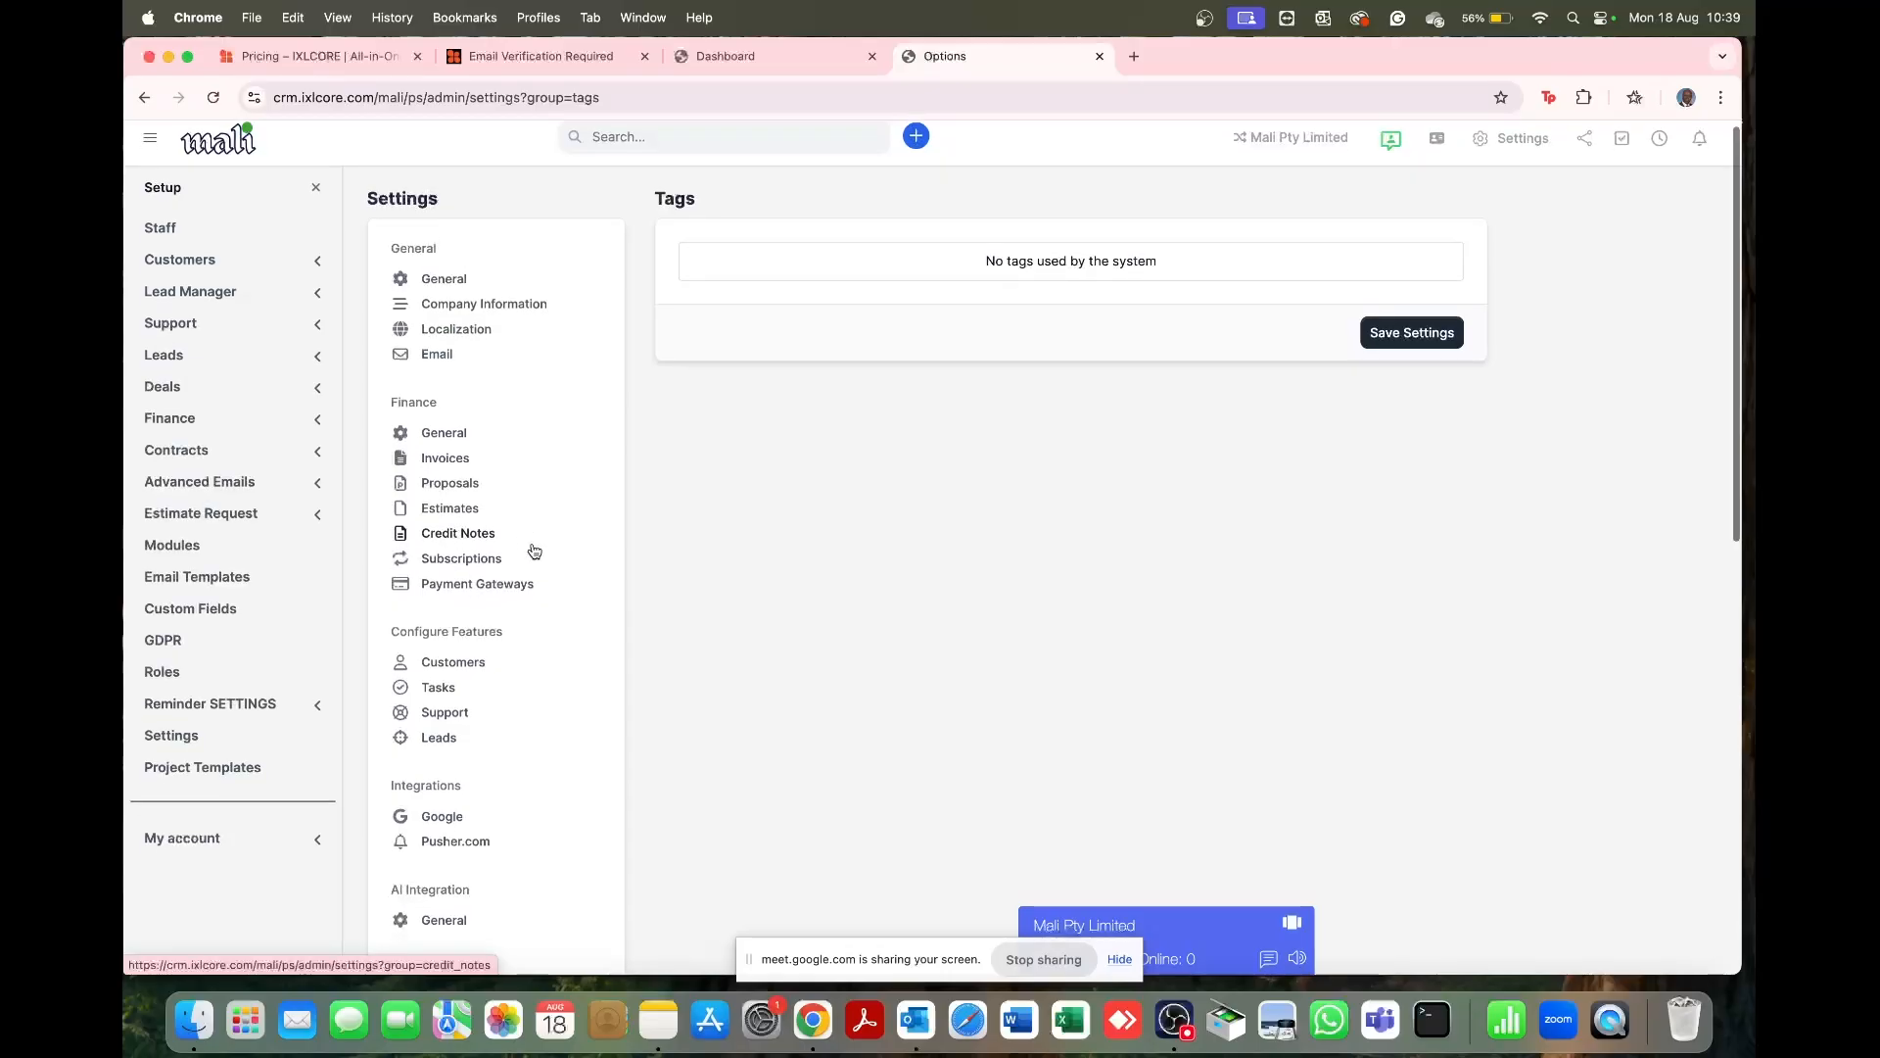
scroll(533, 548, down, 3)
scroll(533, 549, down, 5)
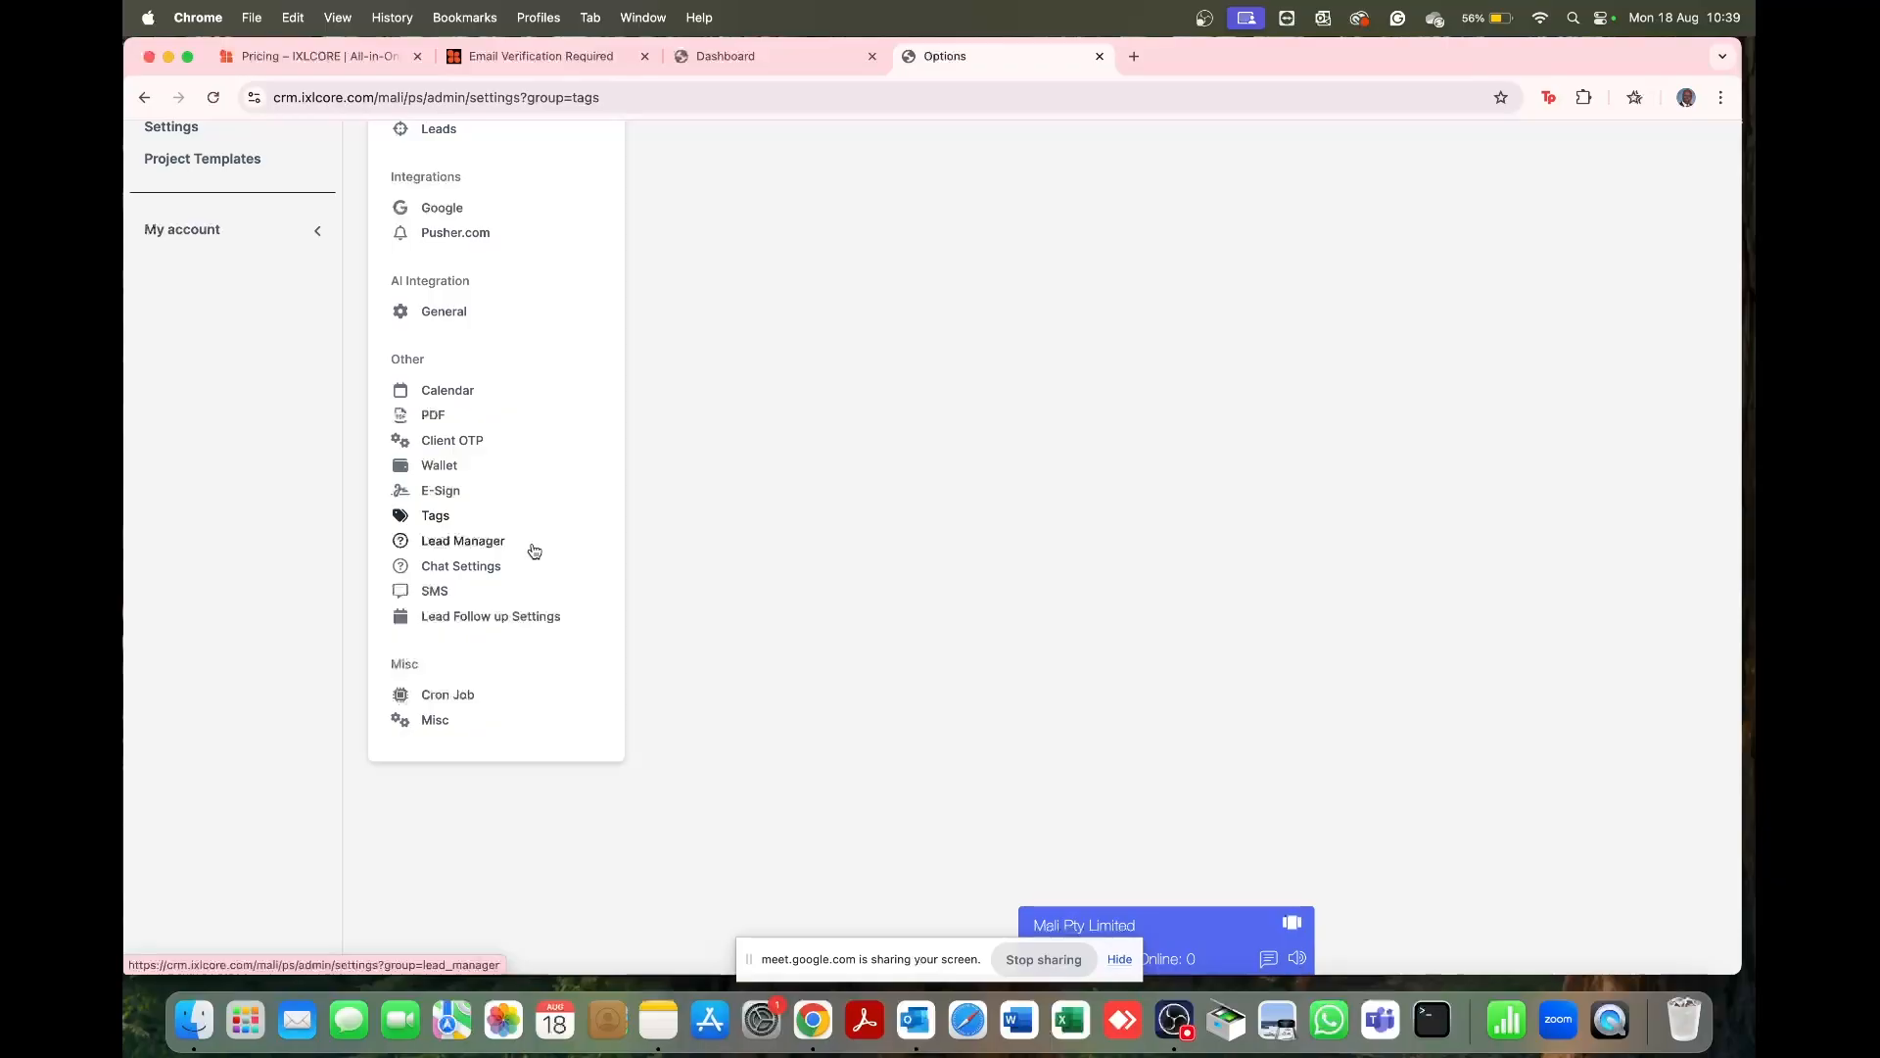
Step: Open Chat Settings, drag the chat widget aside, and scroll through the chat options
click(468, 573)
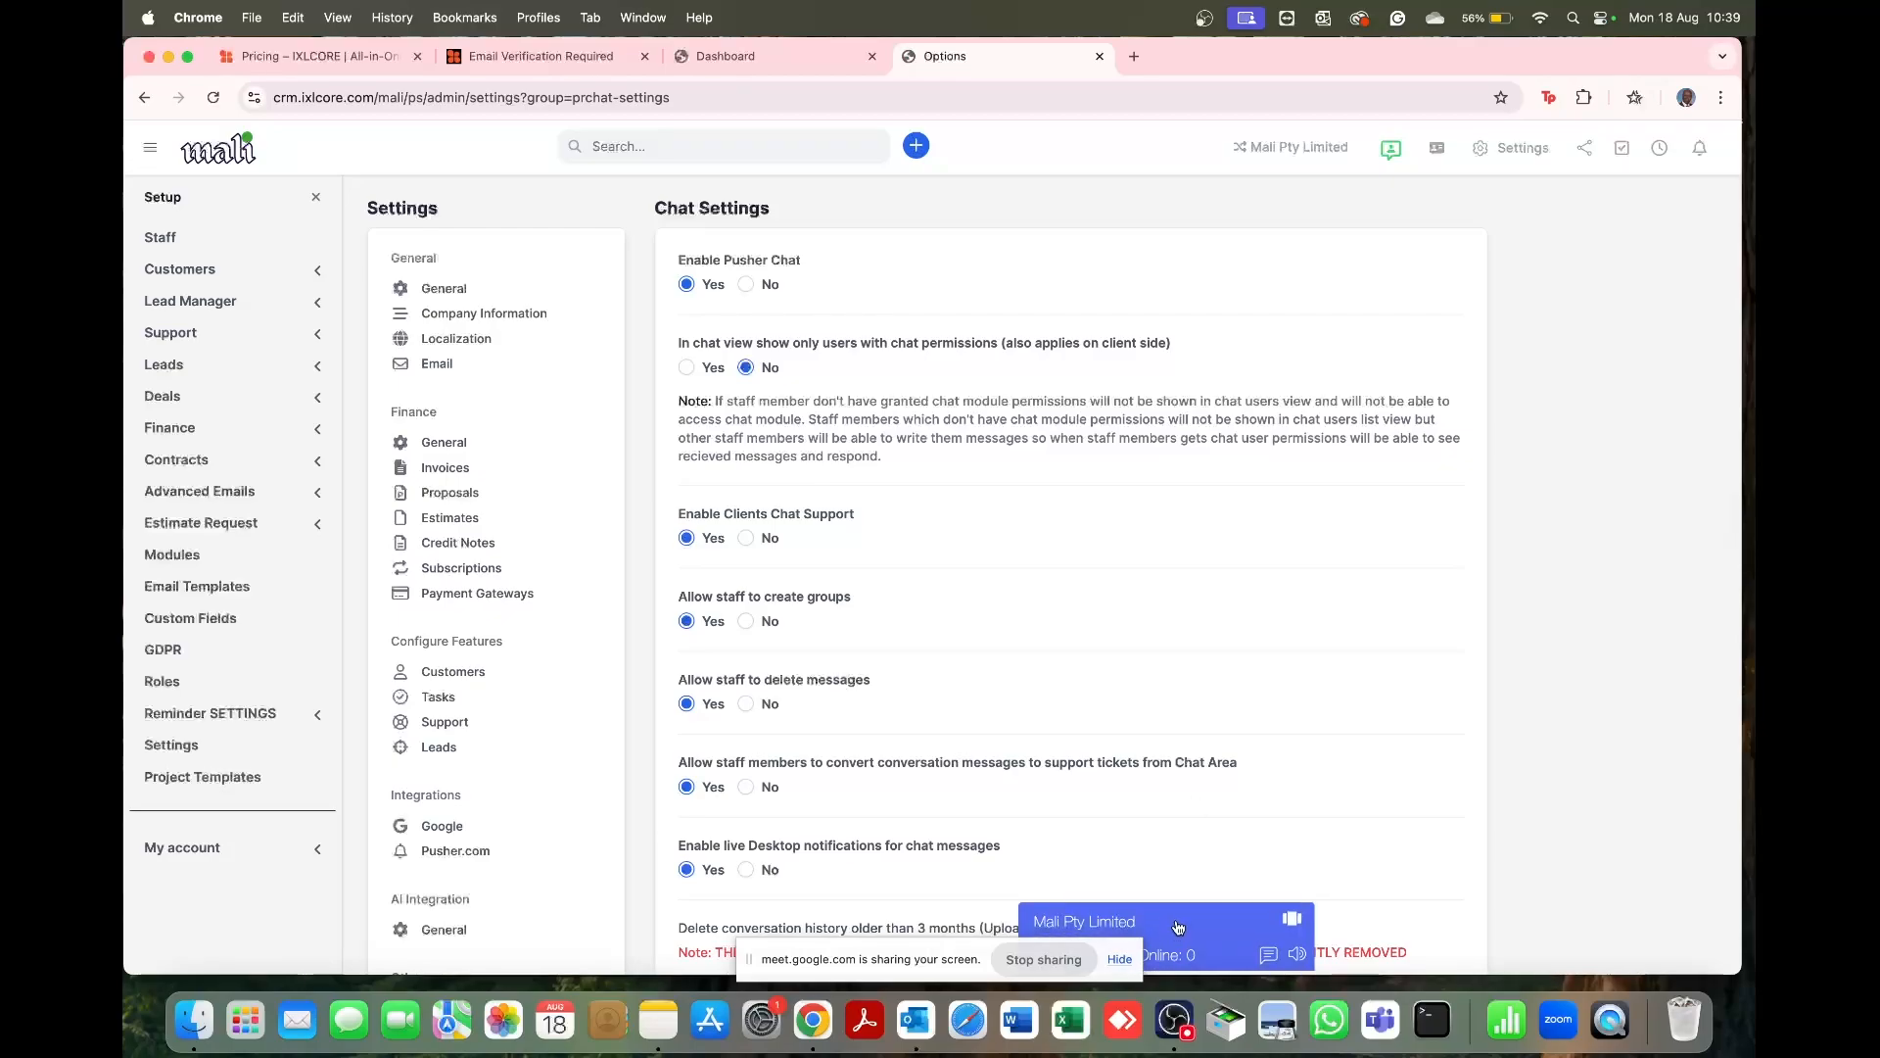
drag(1178, 927, 1396, 888)
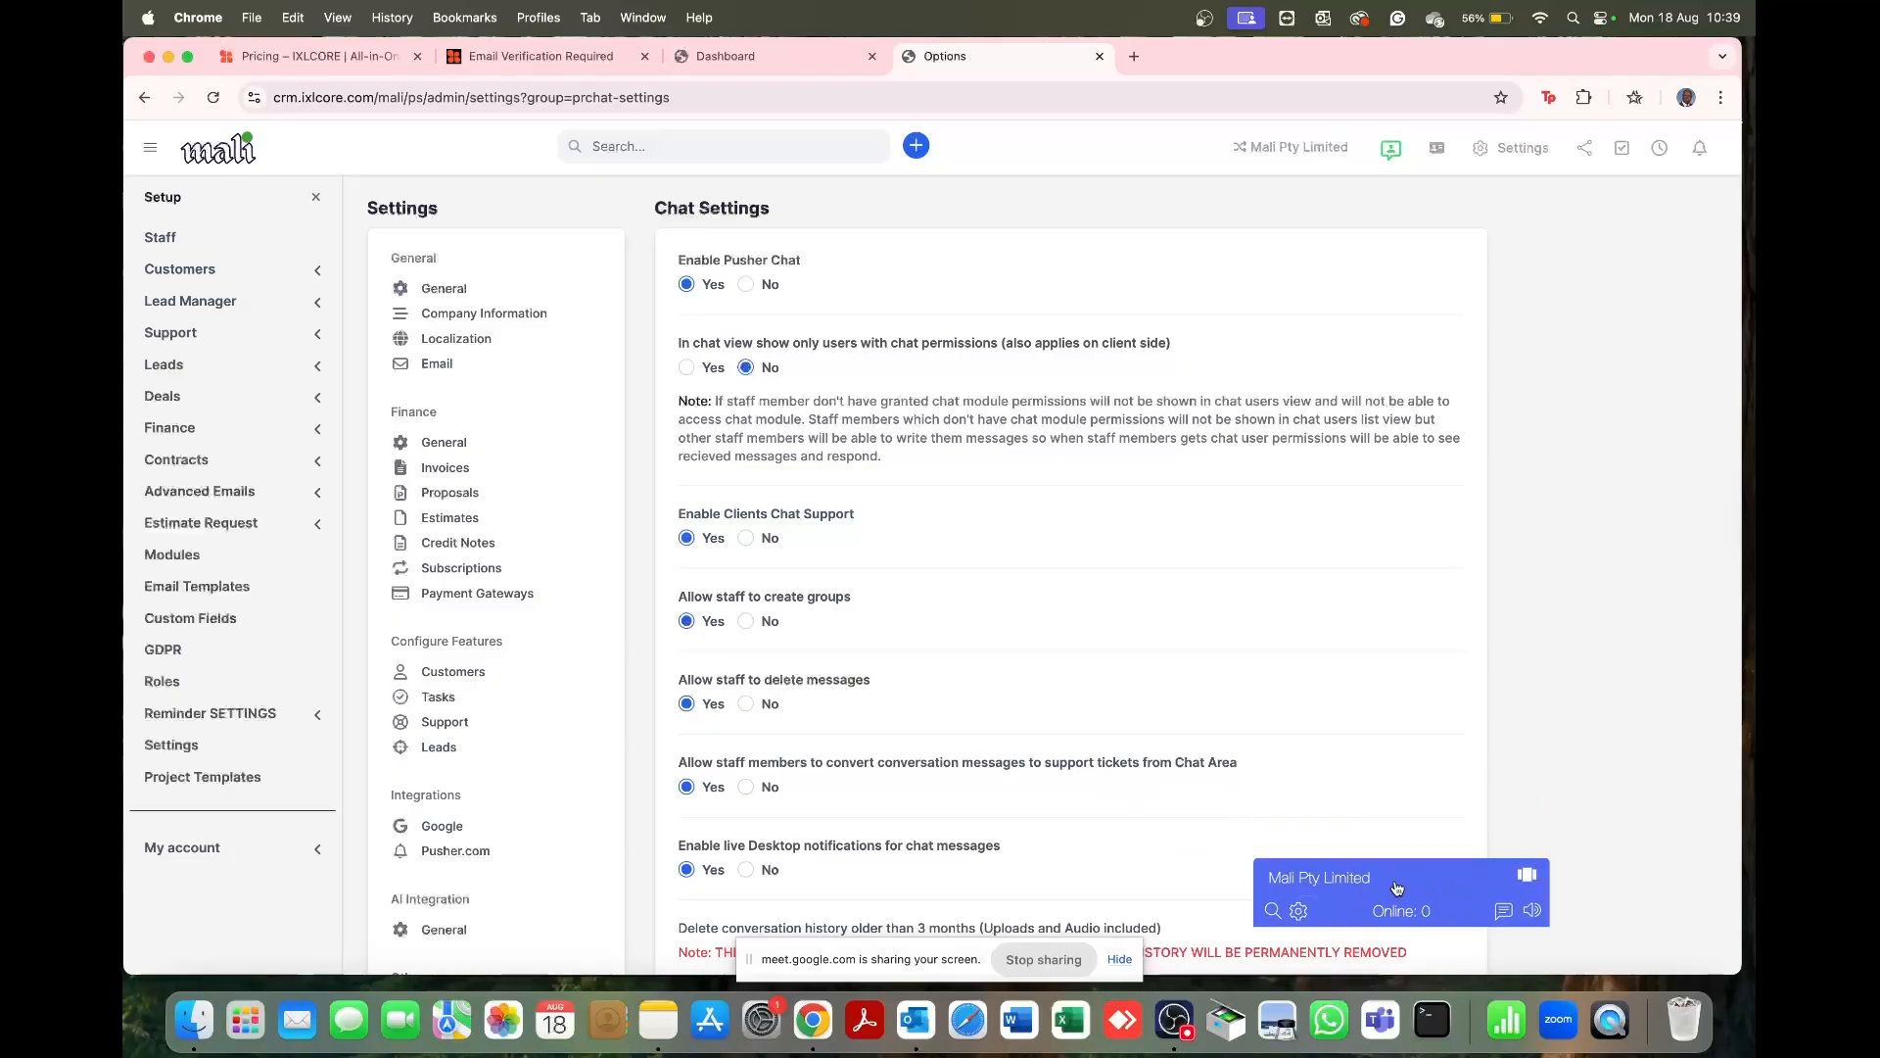
scroll(993, 781, down, 3)
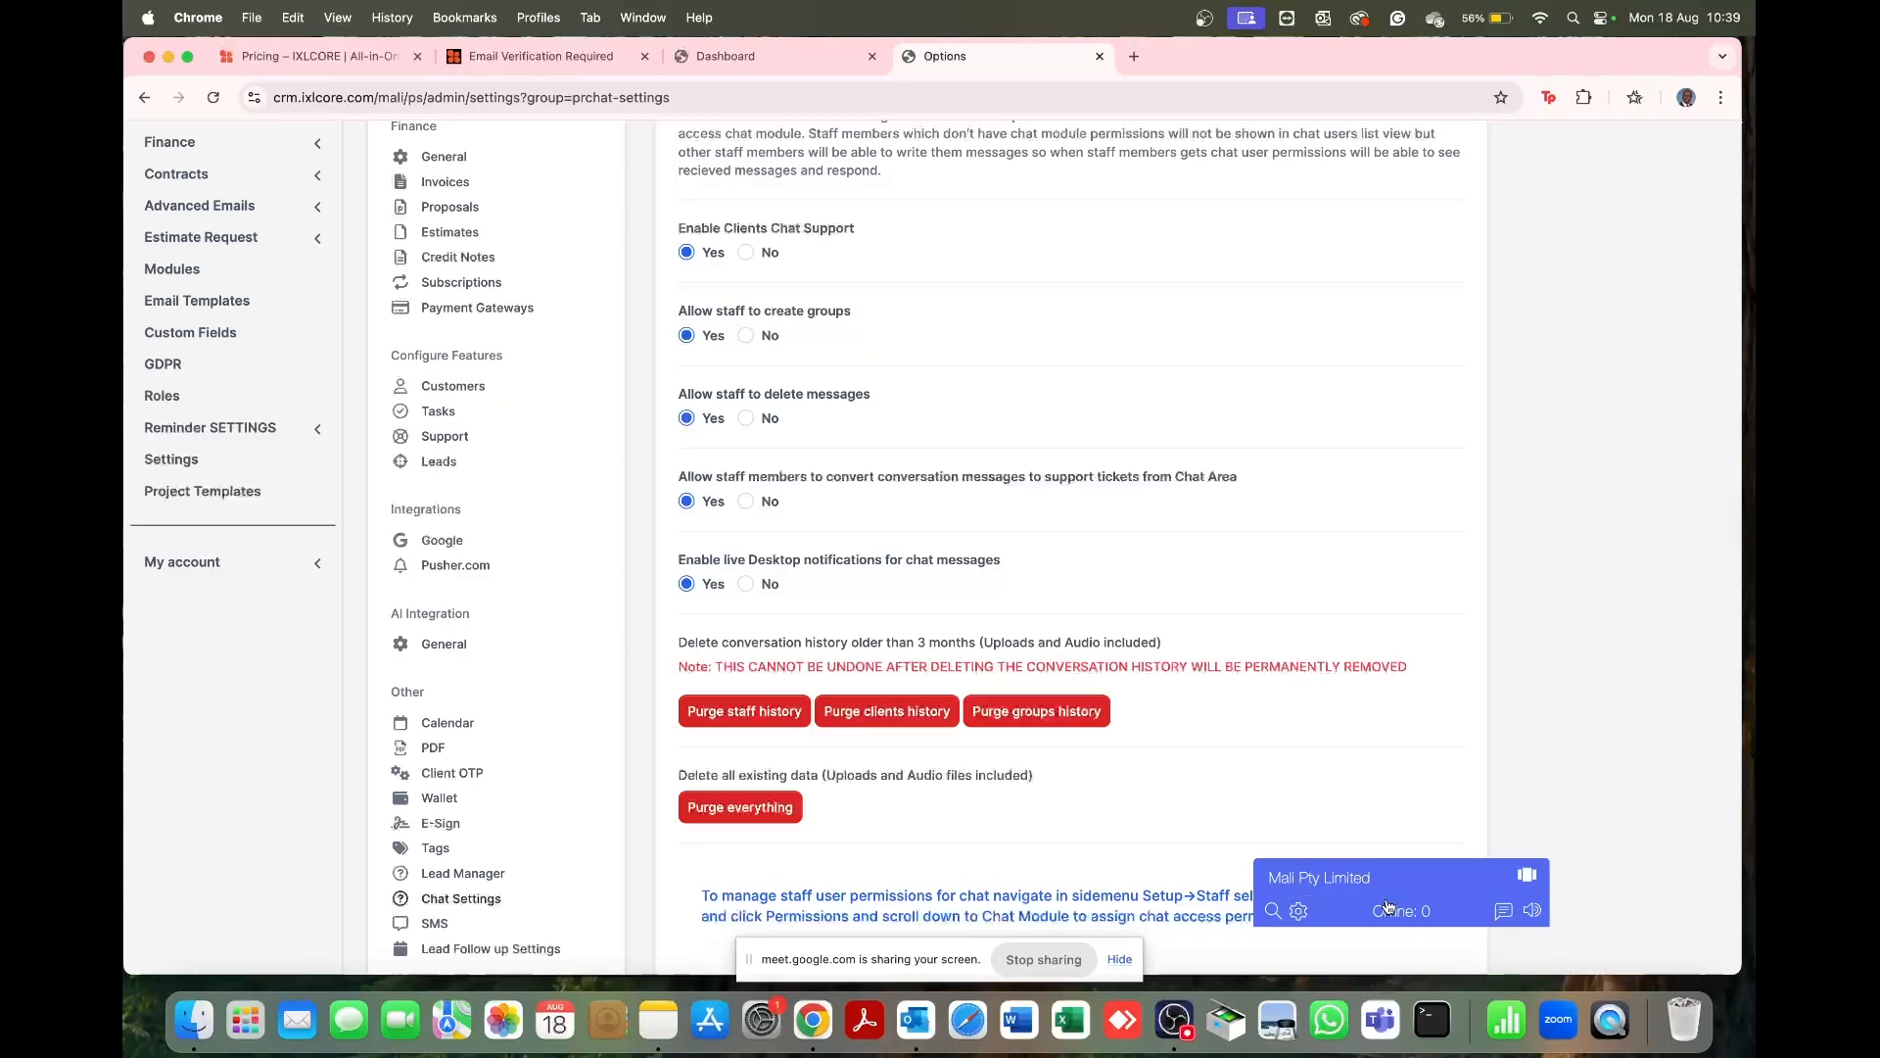
scroll(1130, 663, down, 5)
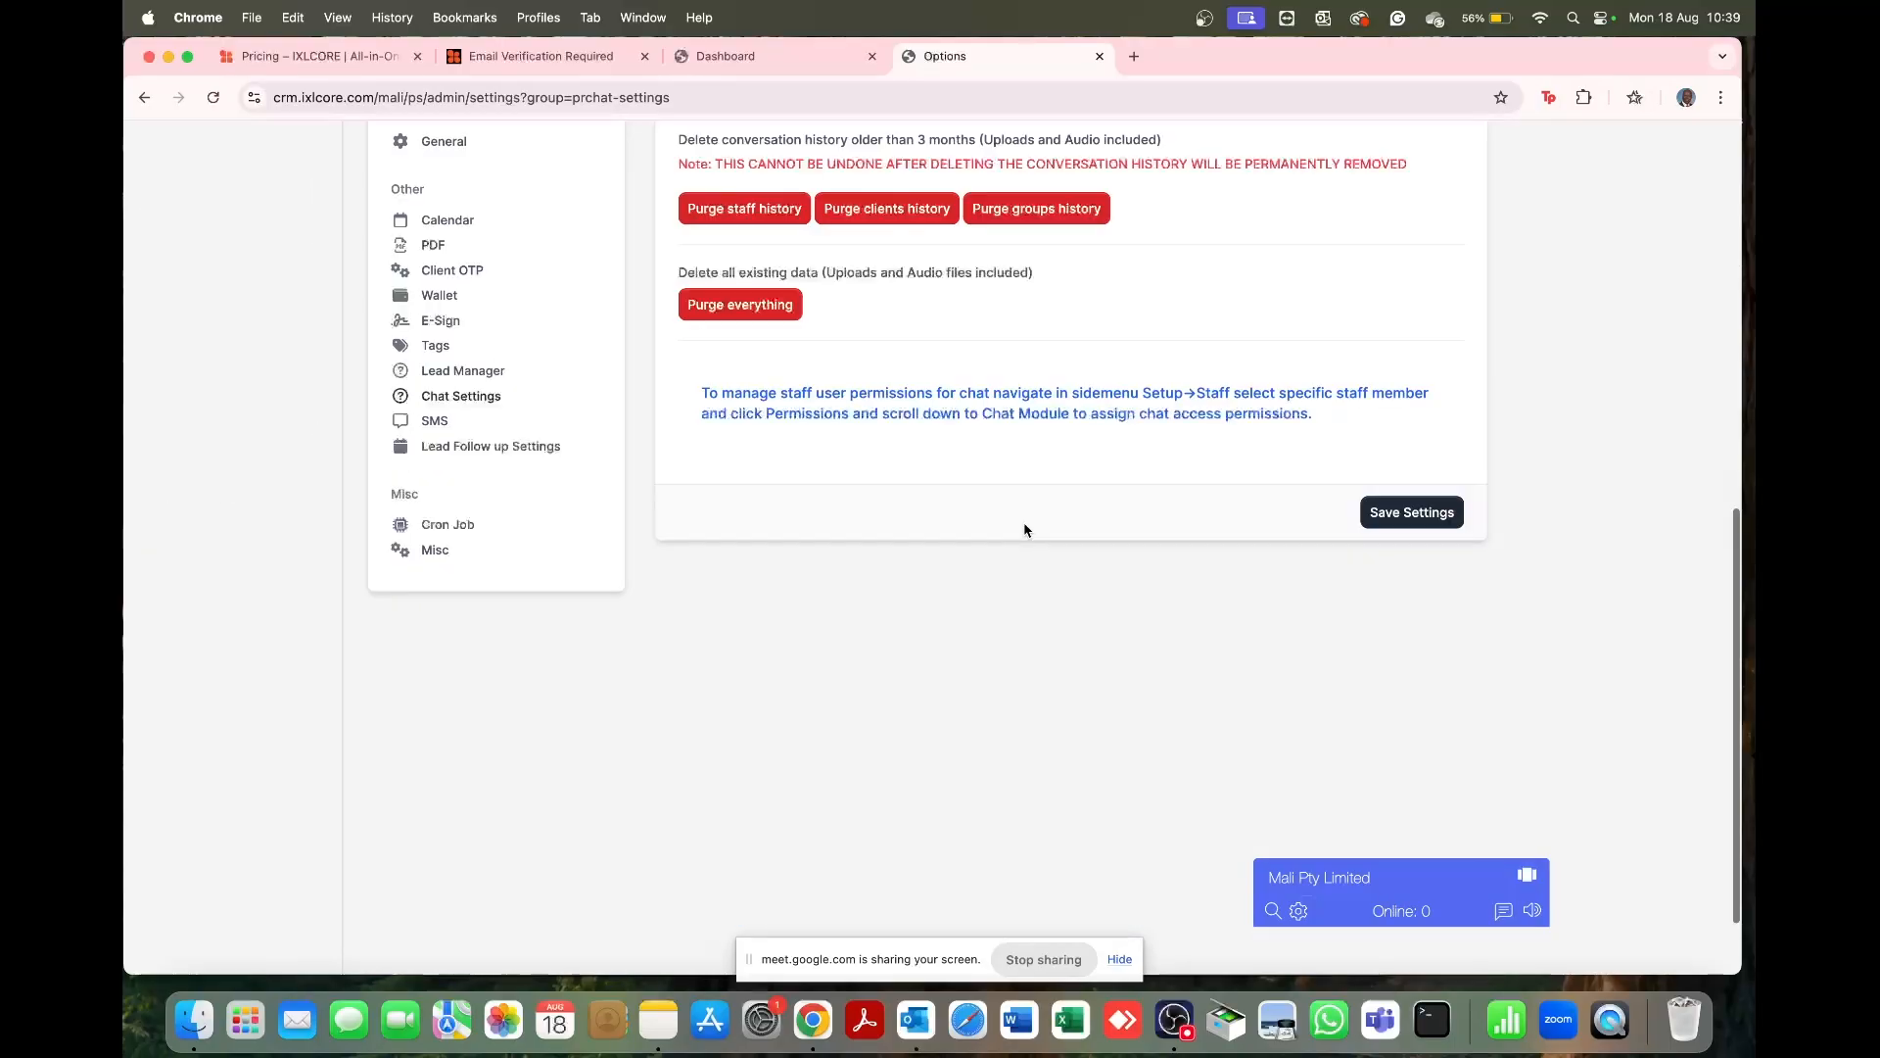
Step: Open the SMS settings and inspect the Twilio gateway, leaving the auth token empty
click(439, 427)
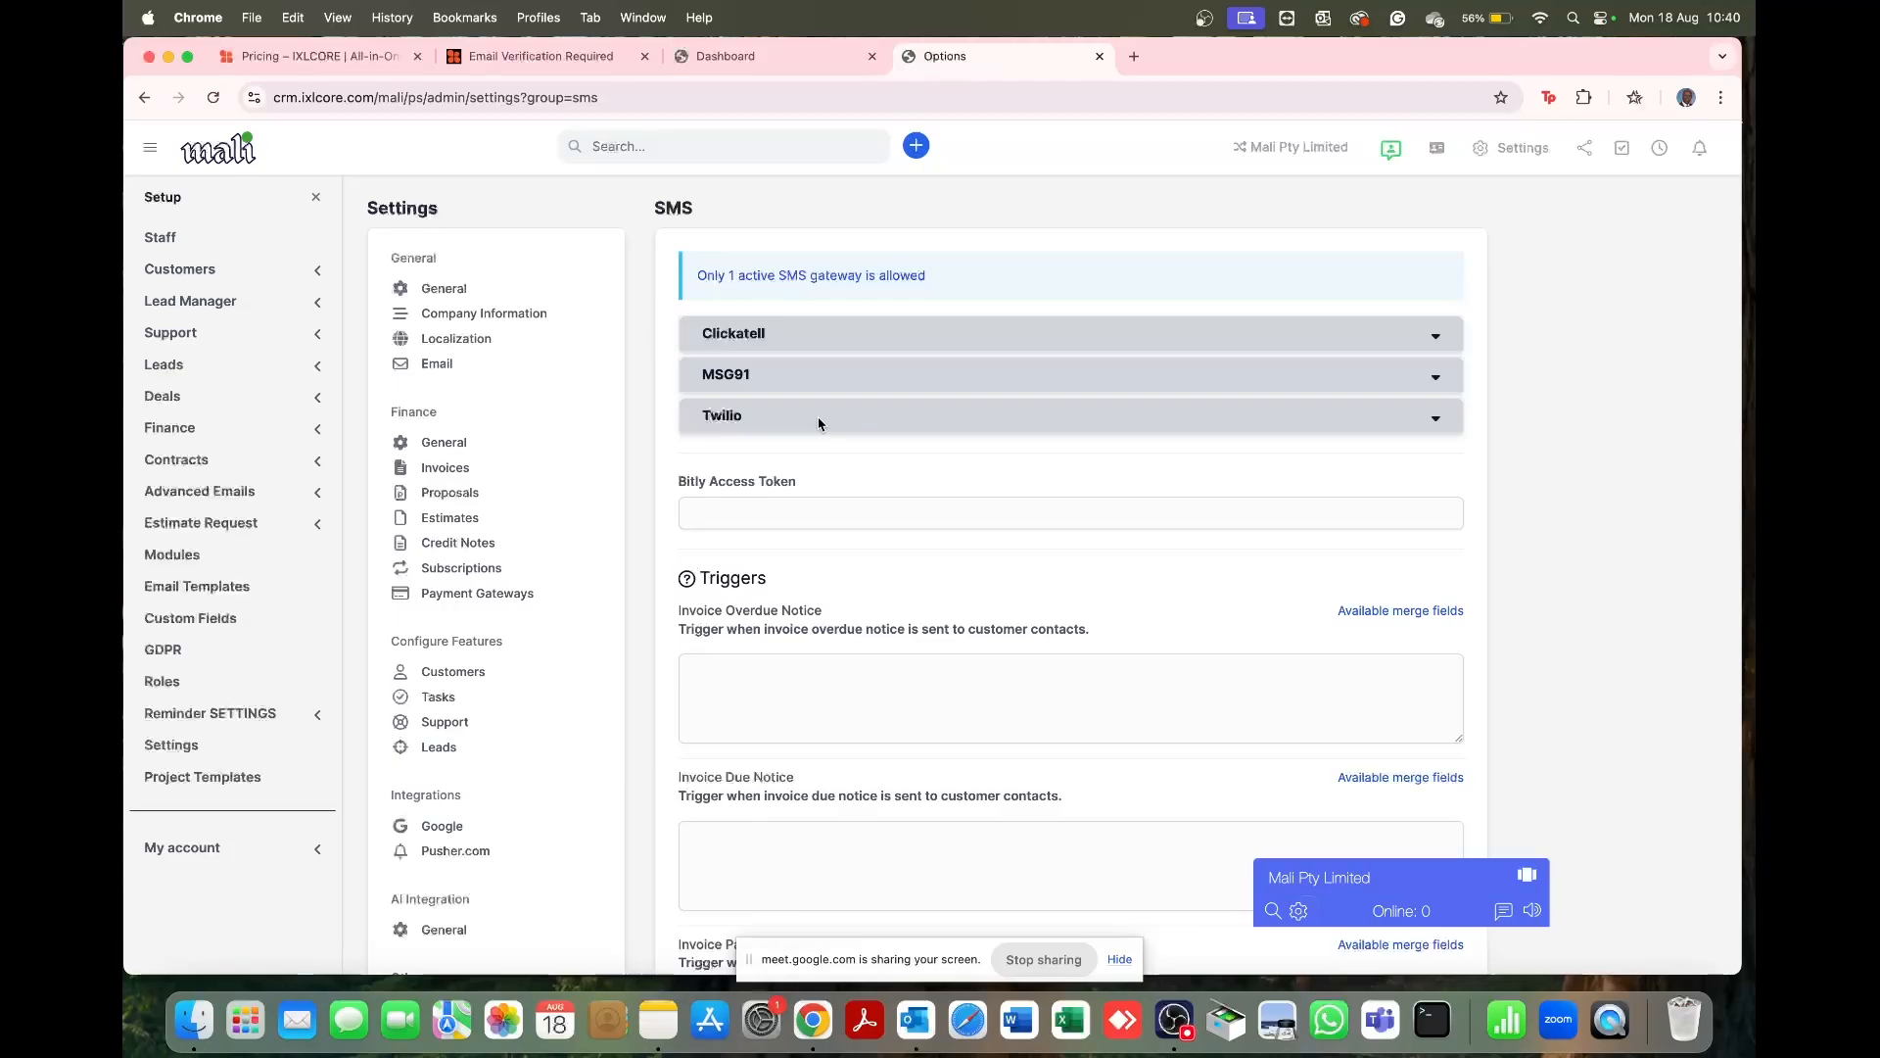
click(1437, 419)
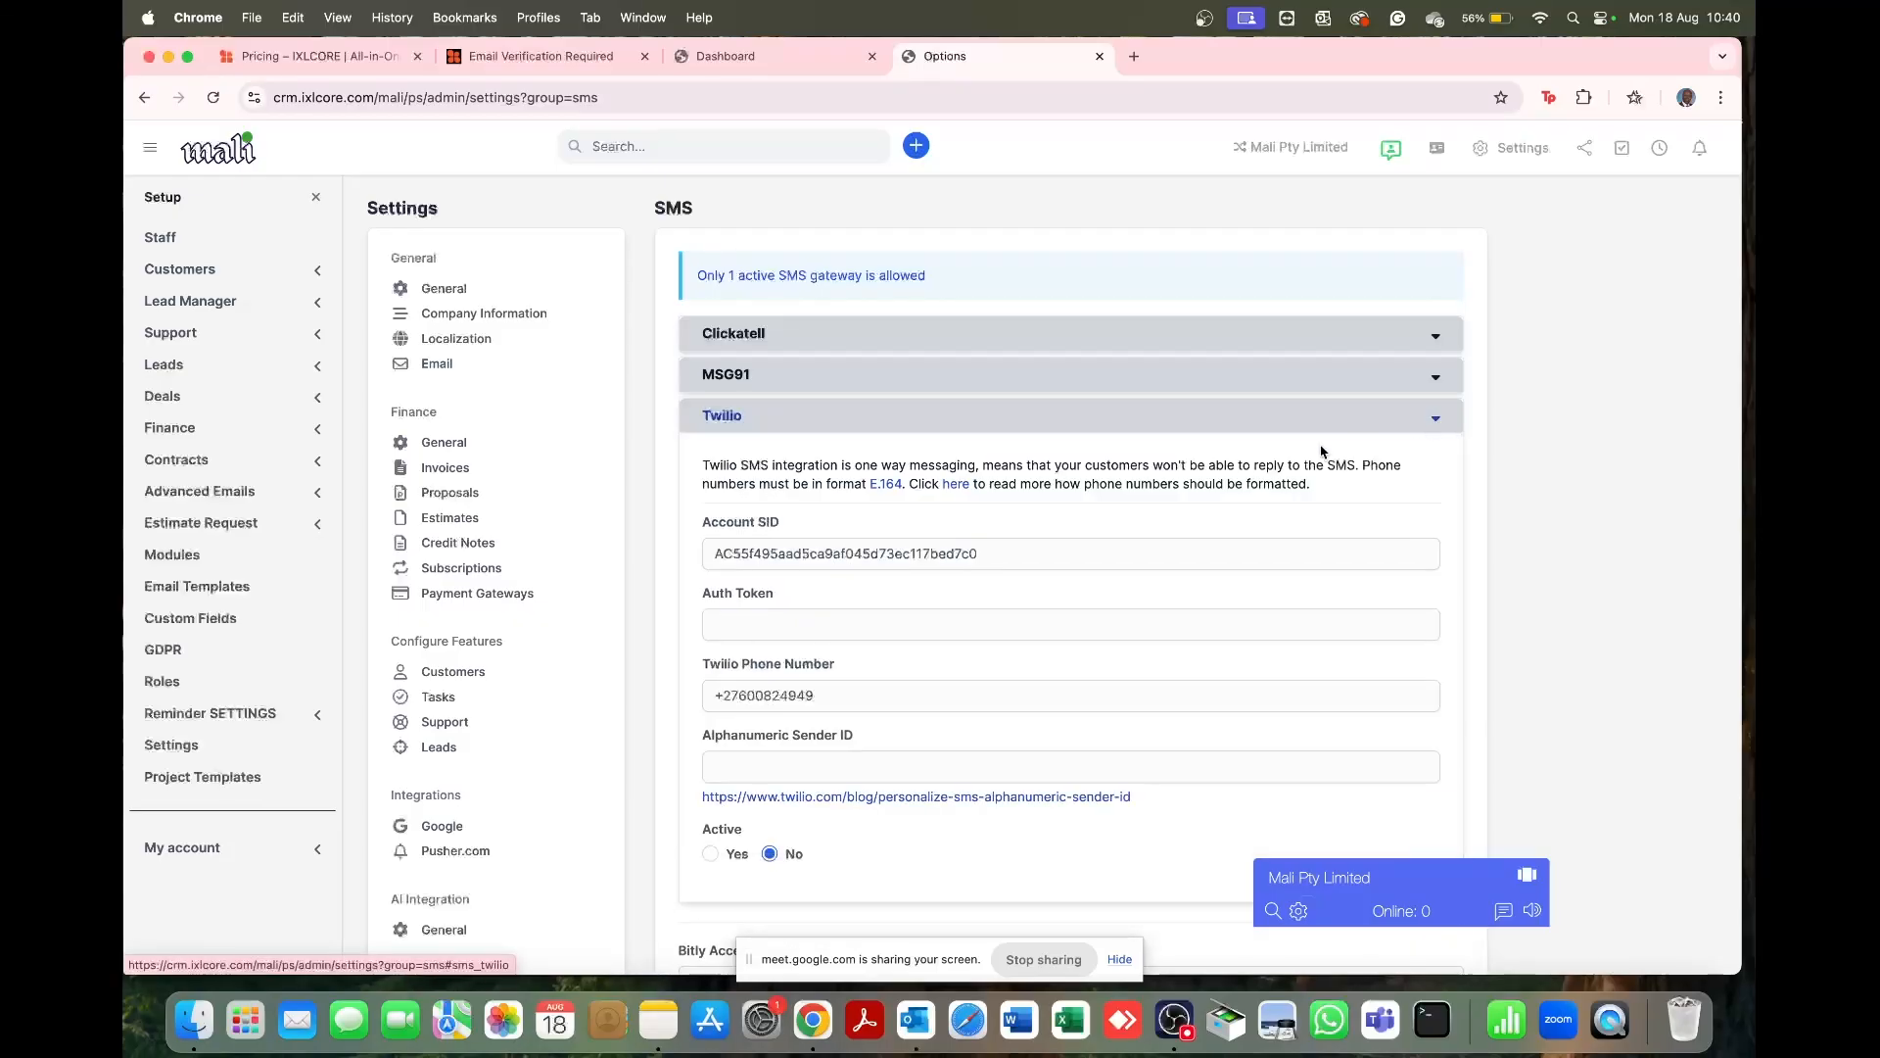
click(722, 630)
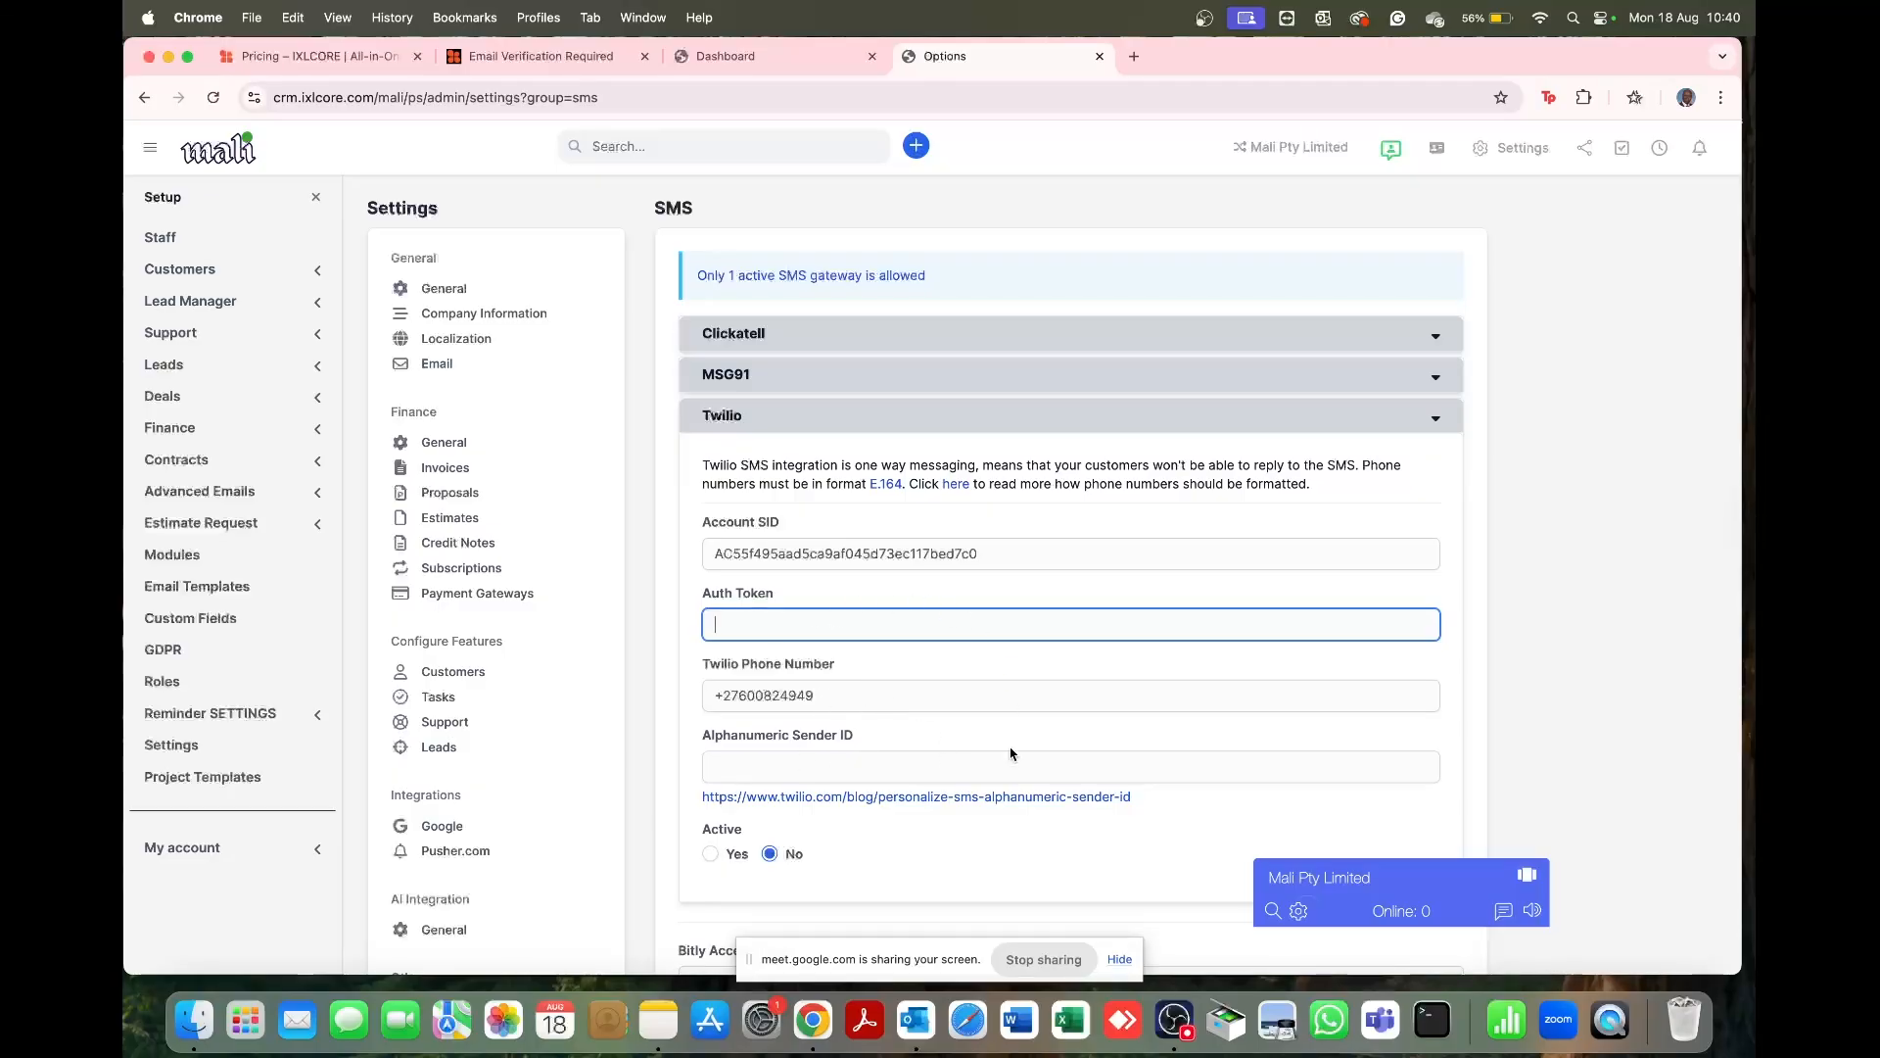
click(693, 803)
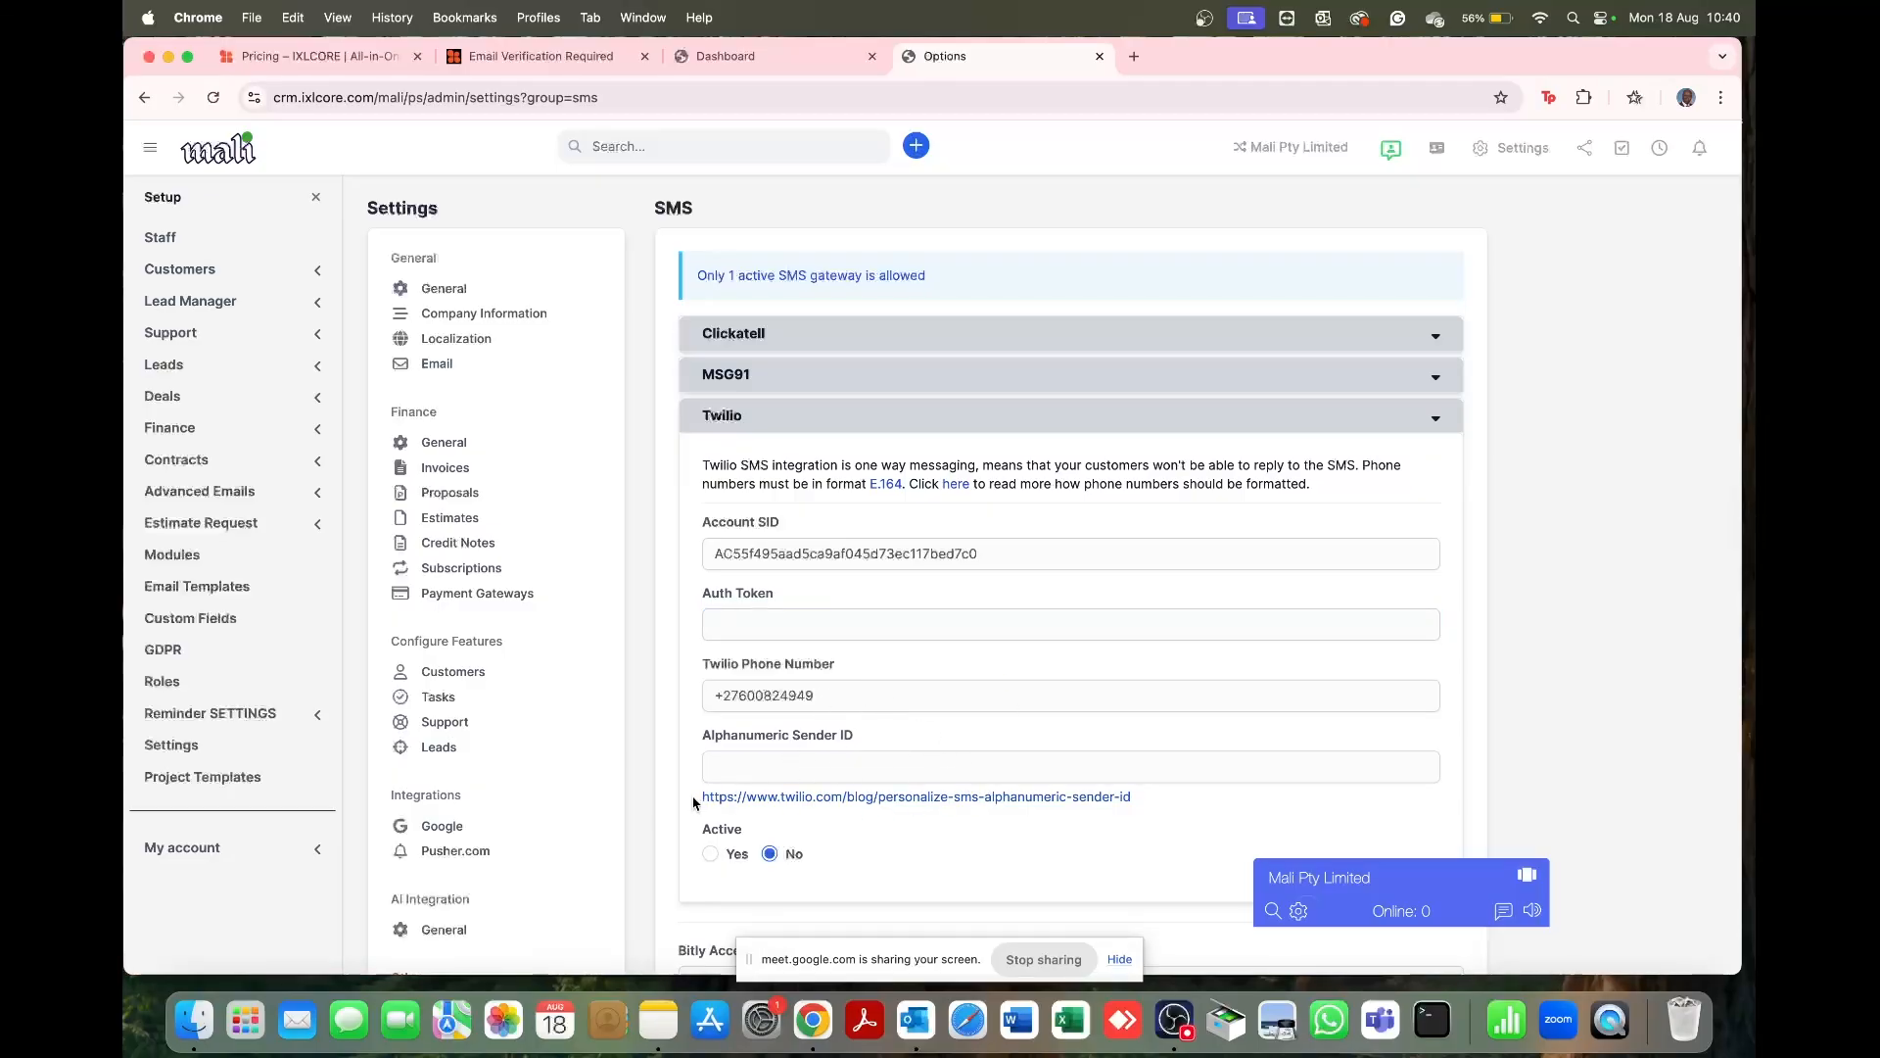
drag(694, 803, 1148, 803)
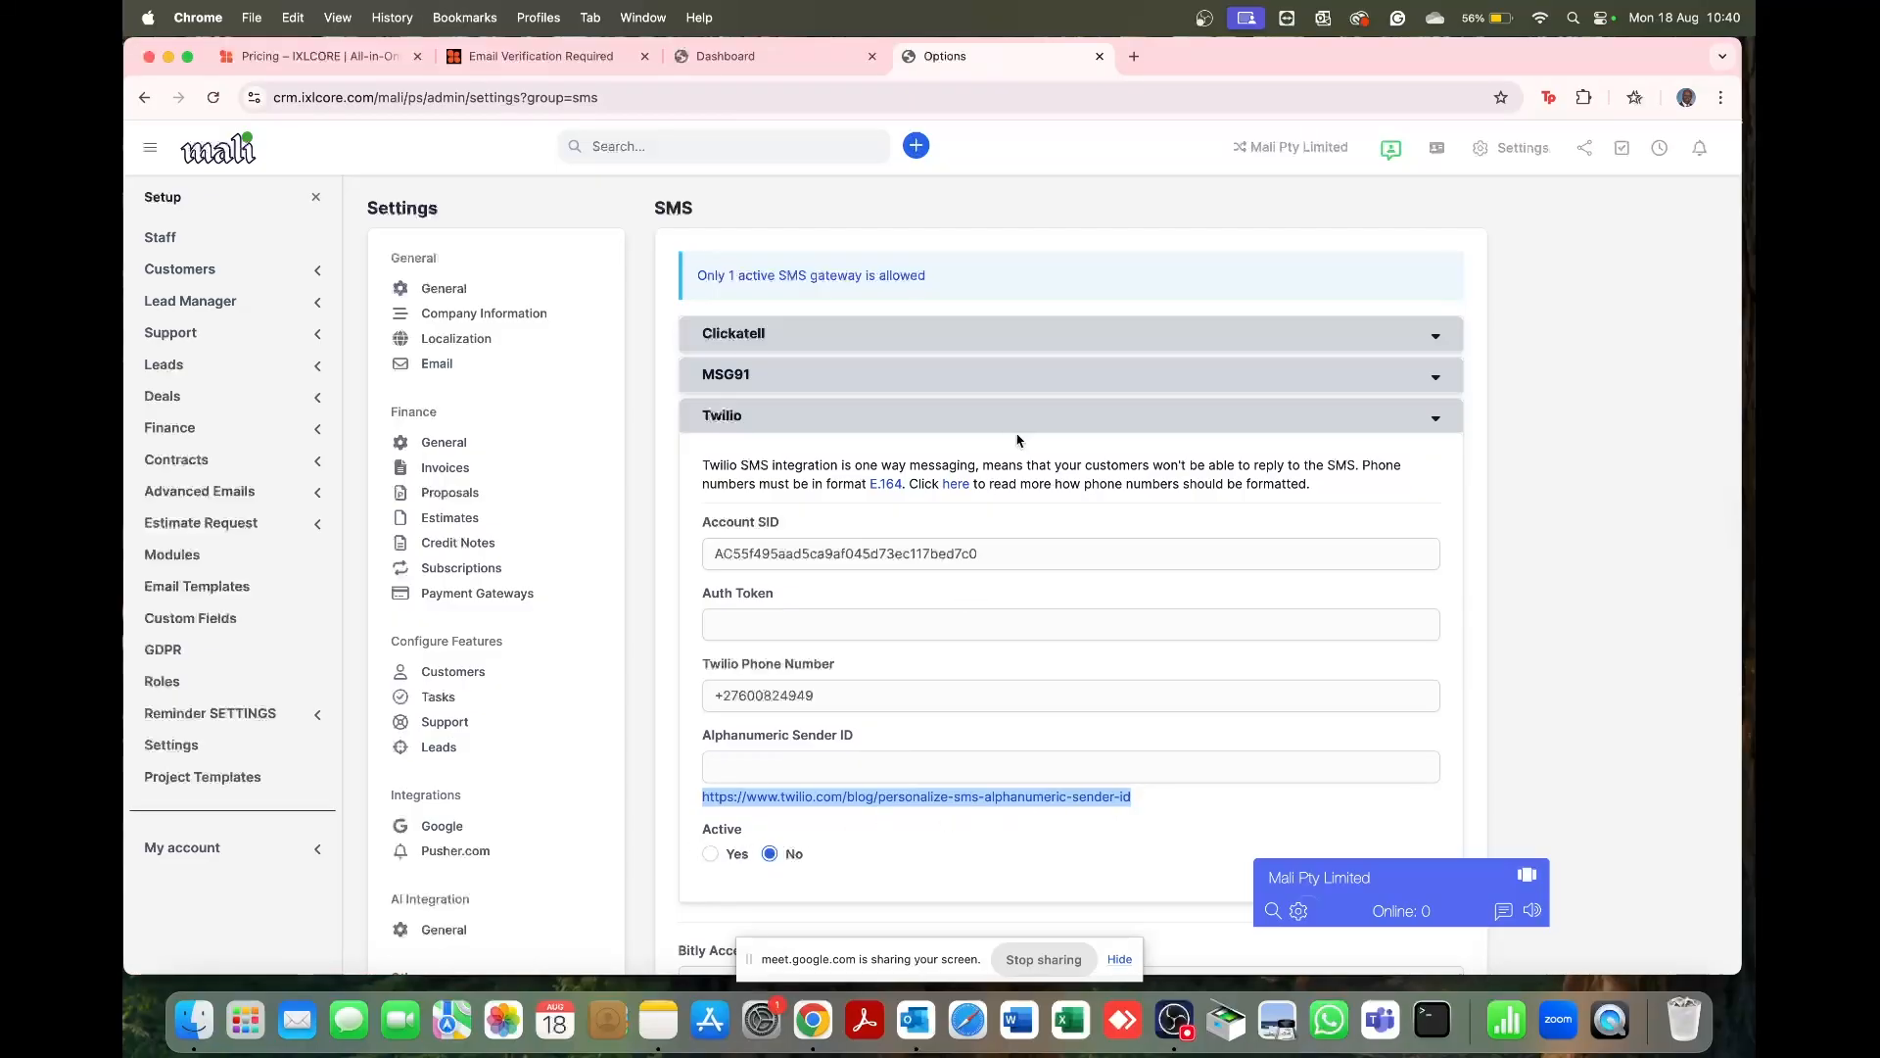
Step: Collapse Twilio and review the empty invoice and estimate SMS trigger messages
click(1433, 421)
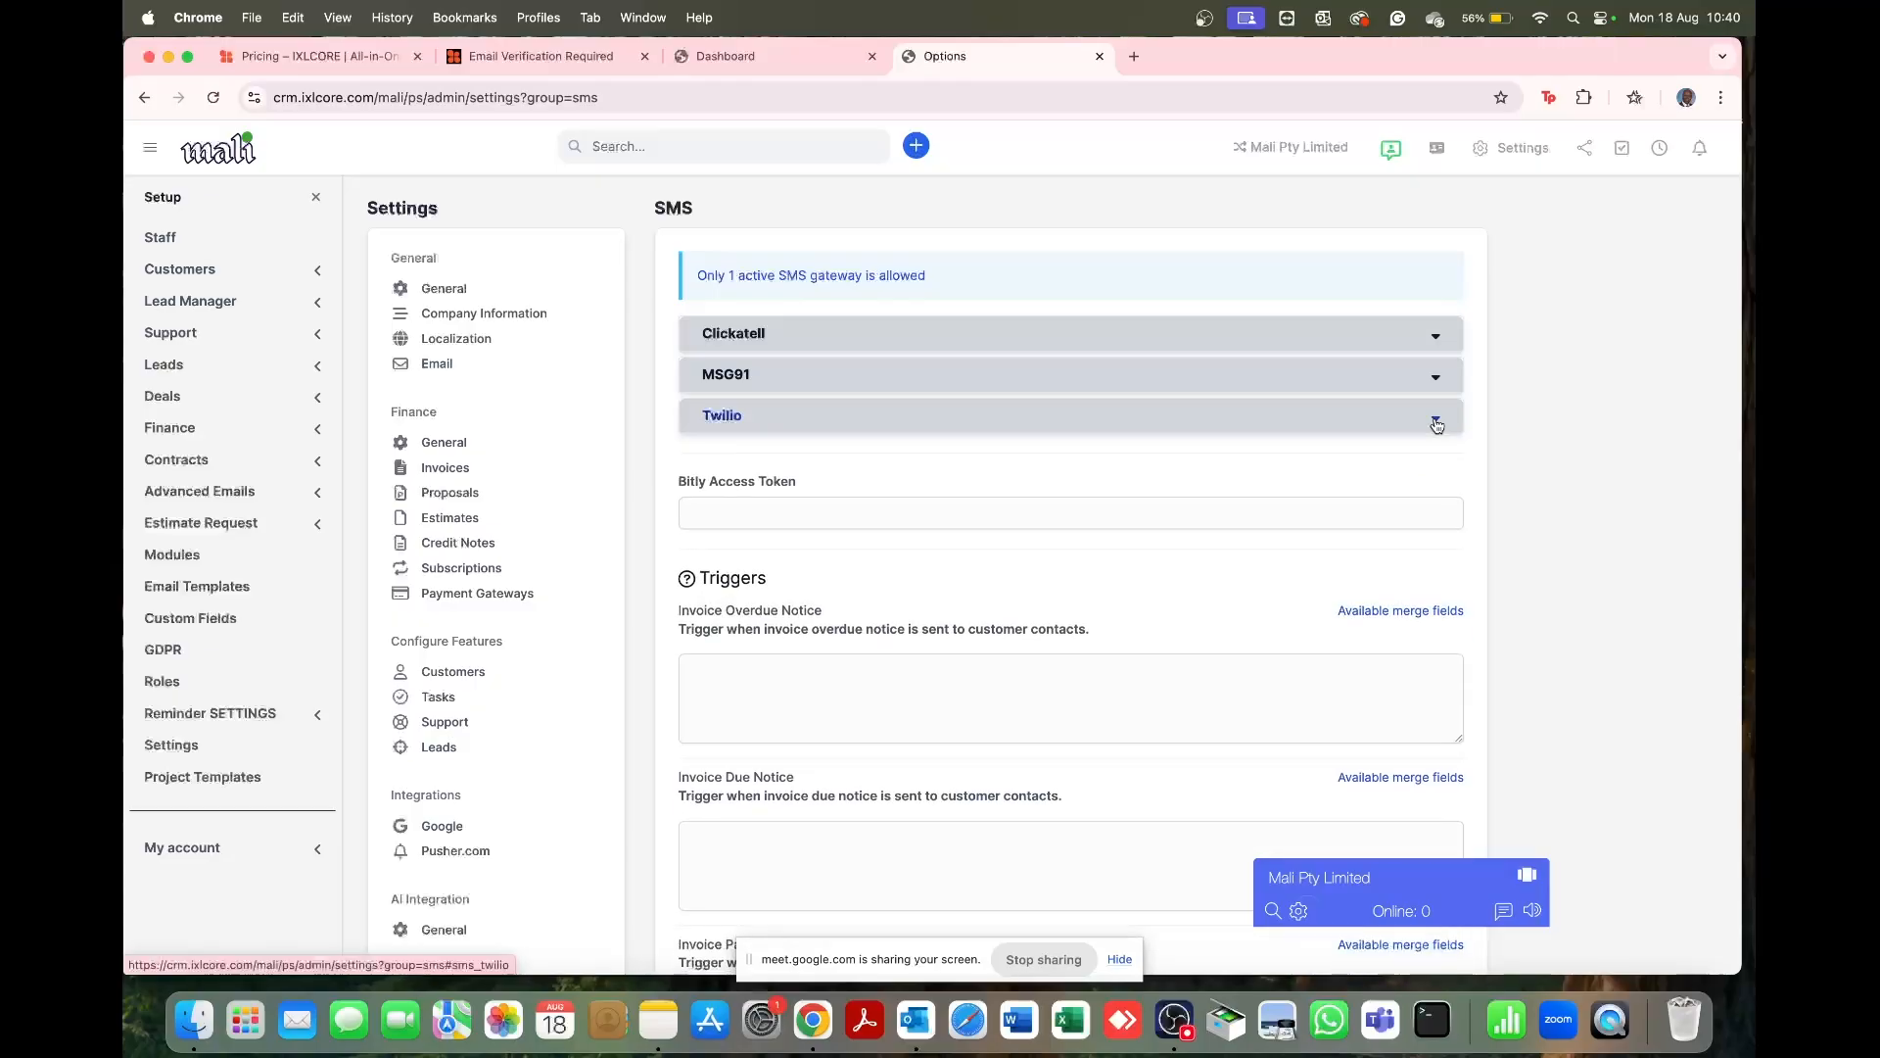
scroll(1114, 538, down, 3)
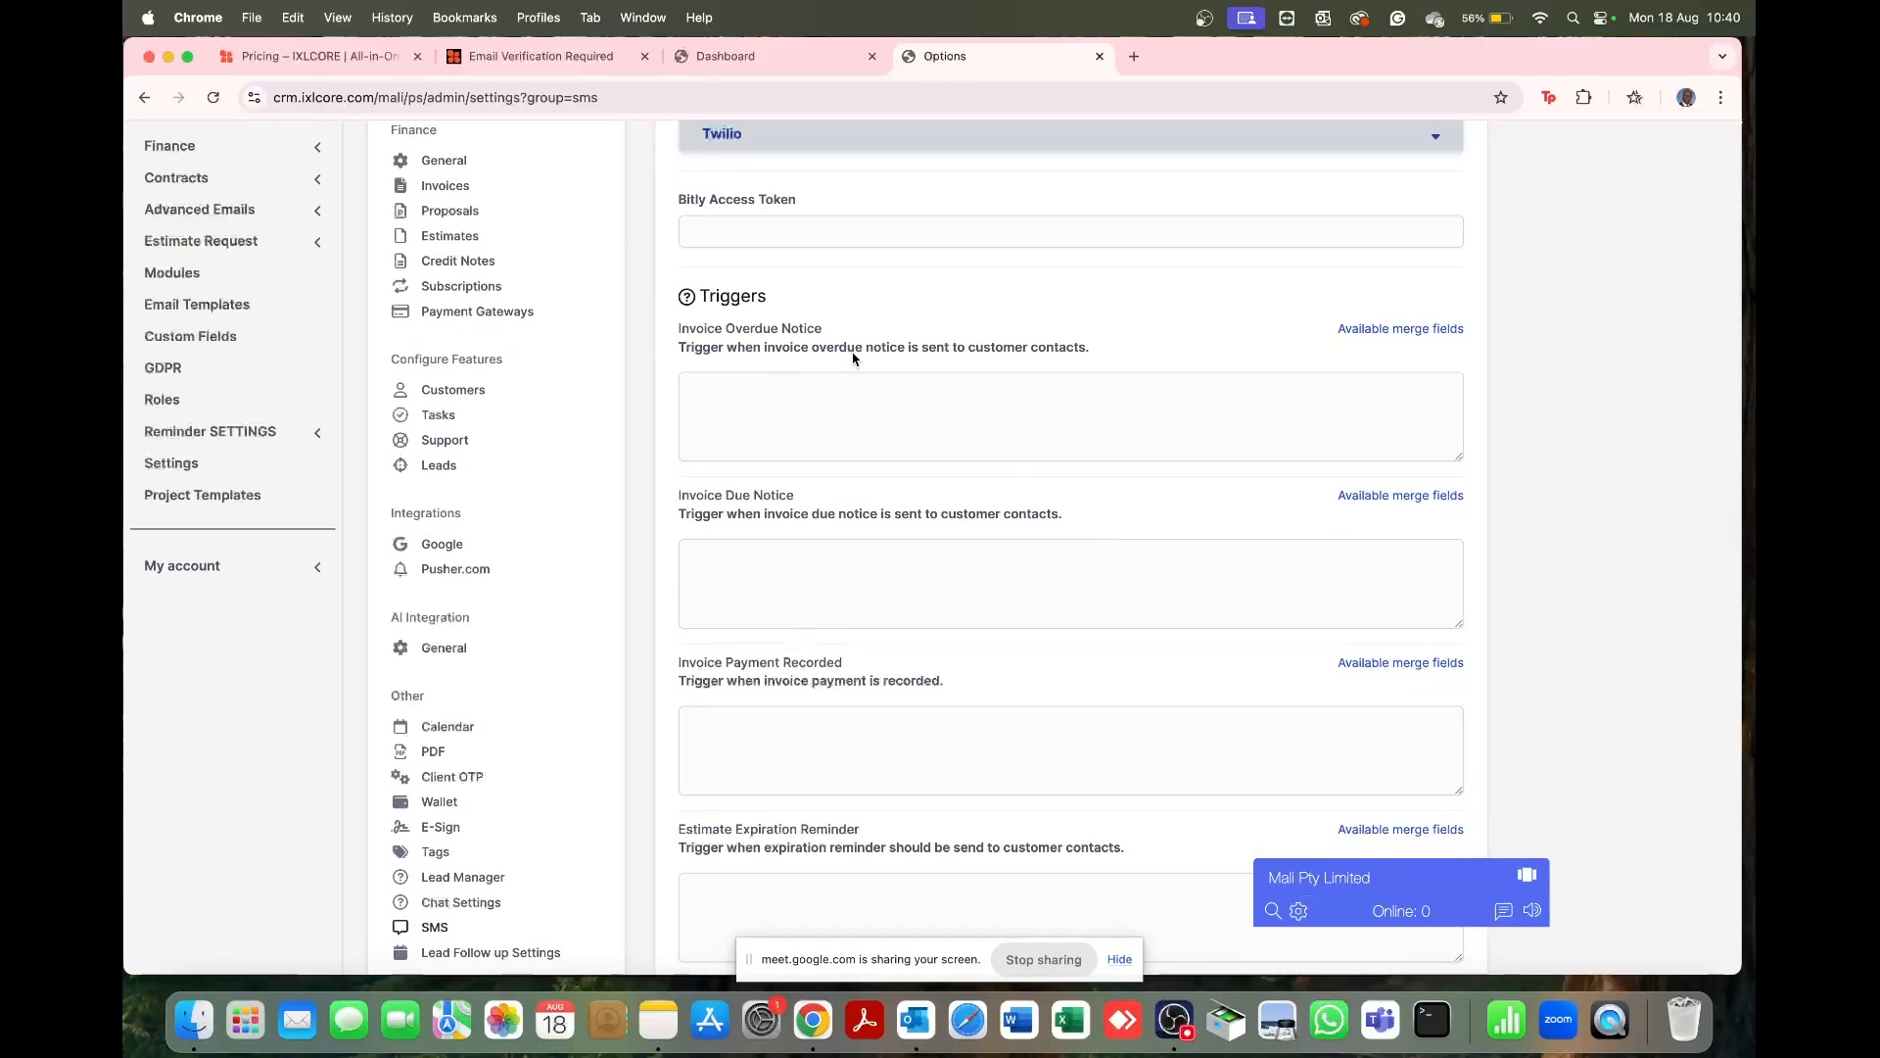
drag(855, 356, 1043, 365)
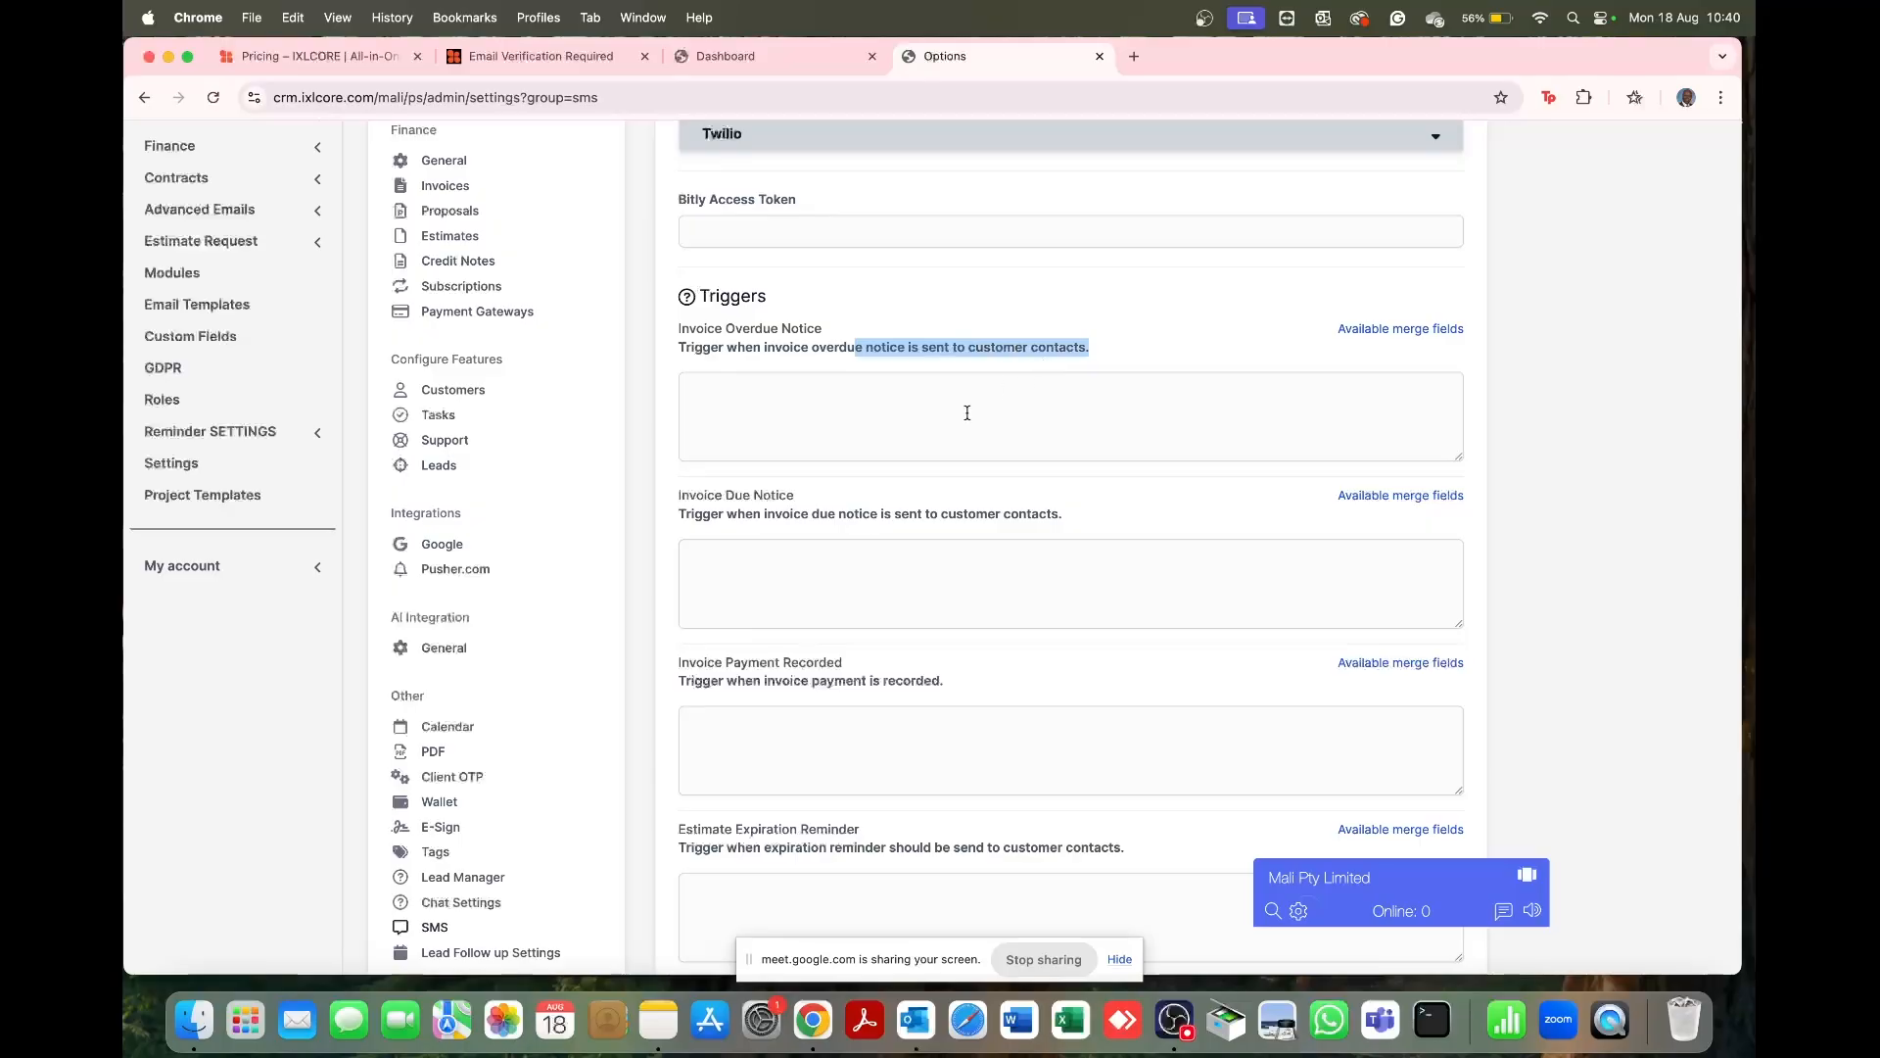
drag(783, 513, 1044, 513)
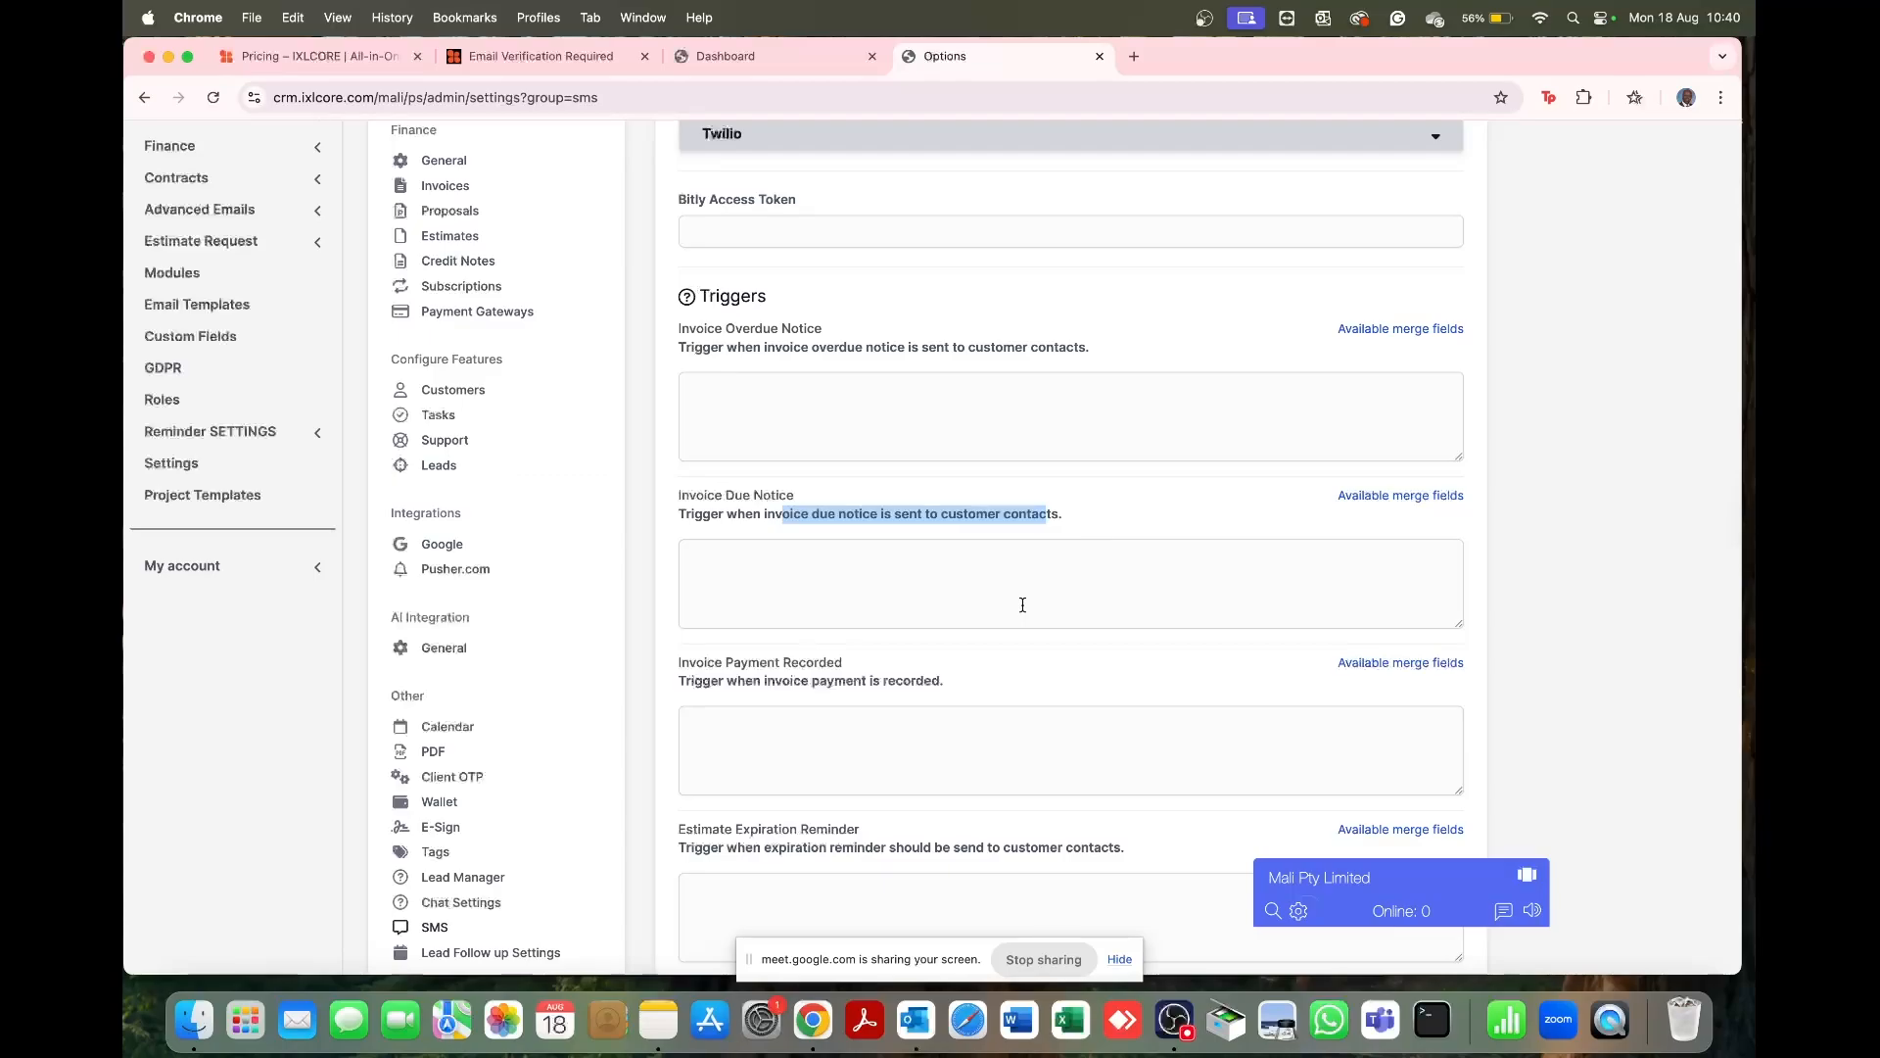
scroll(1020, 603, down, 2)
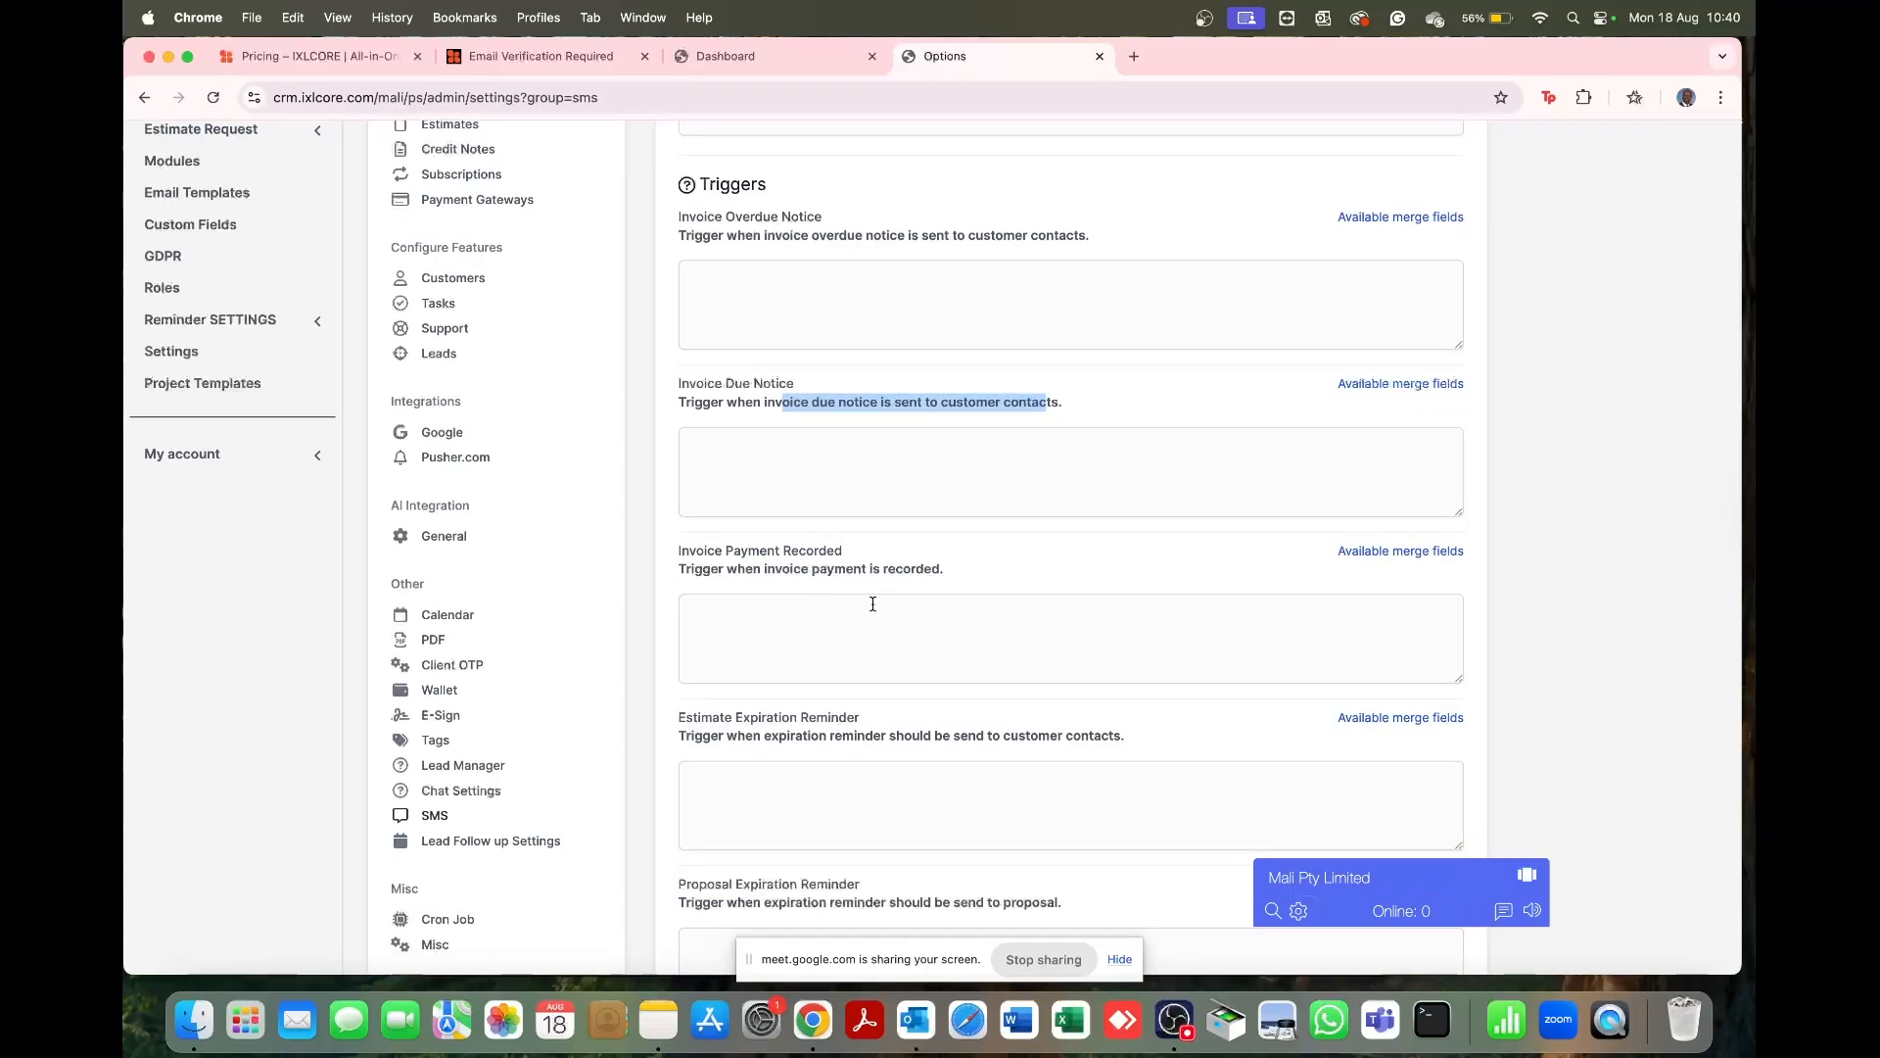
click(815, 615)
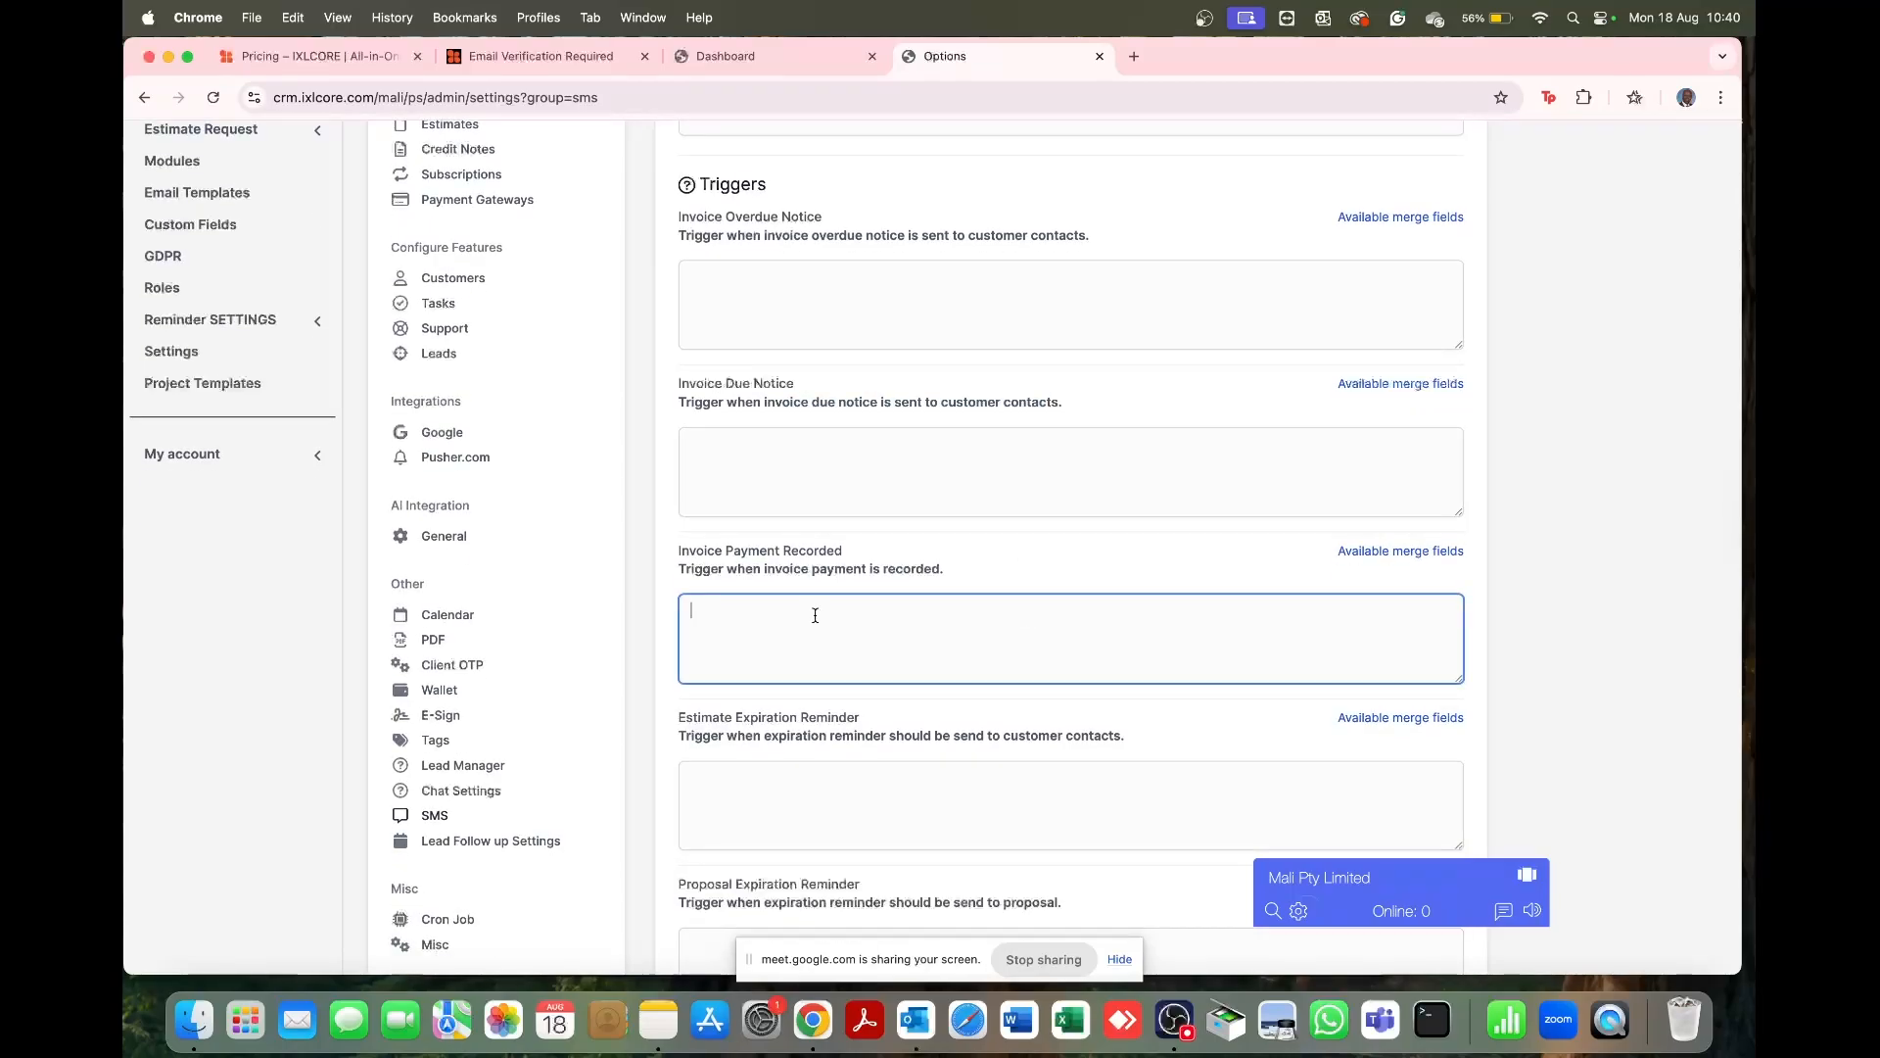
scroll(814, 615, down, 3)
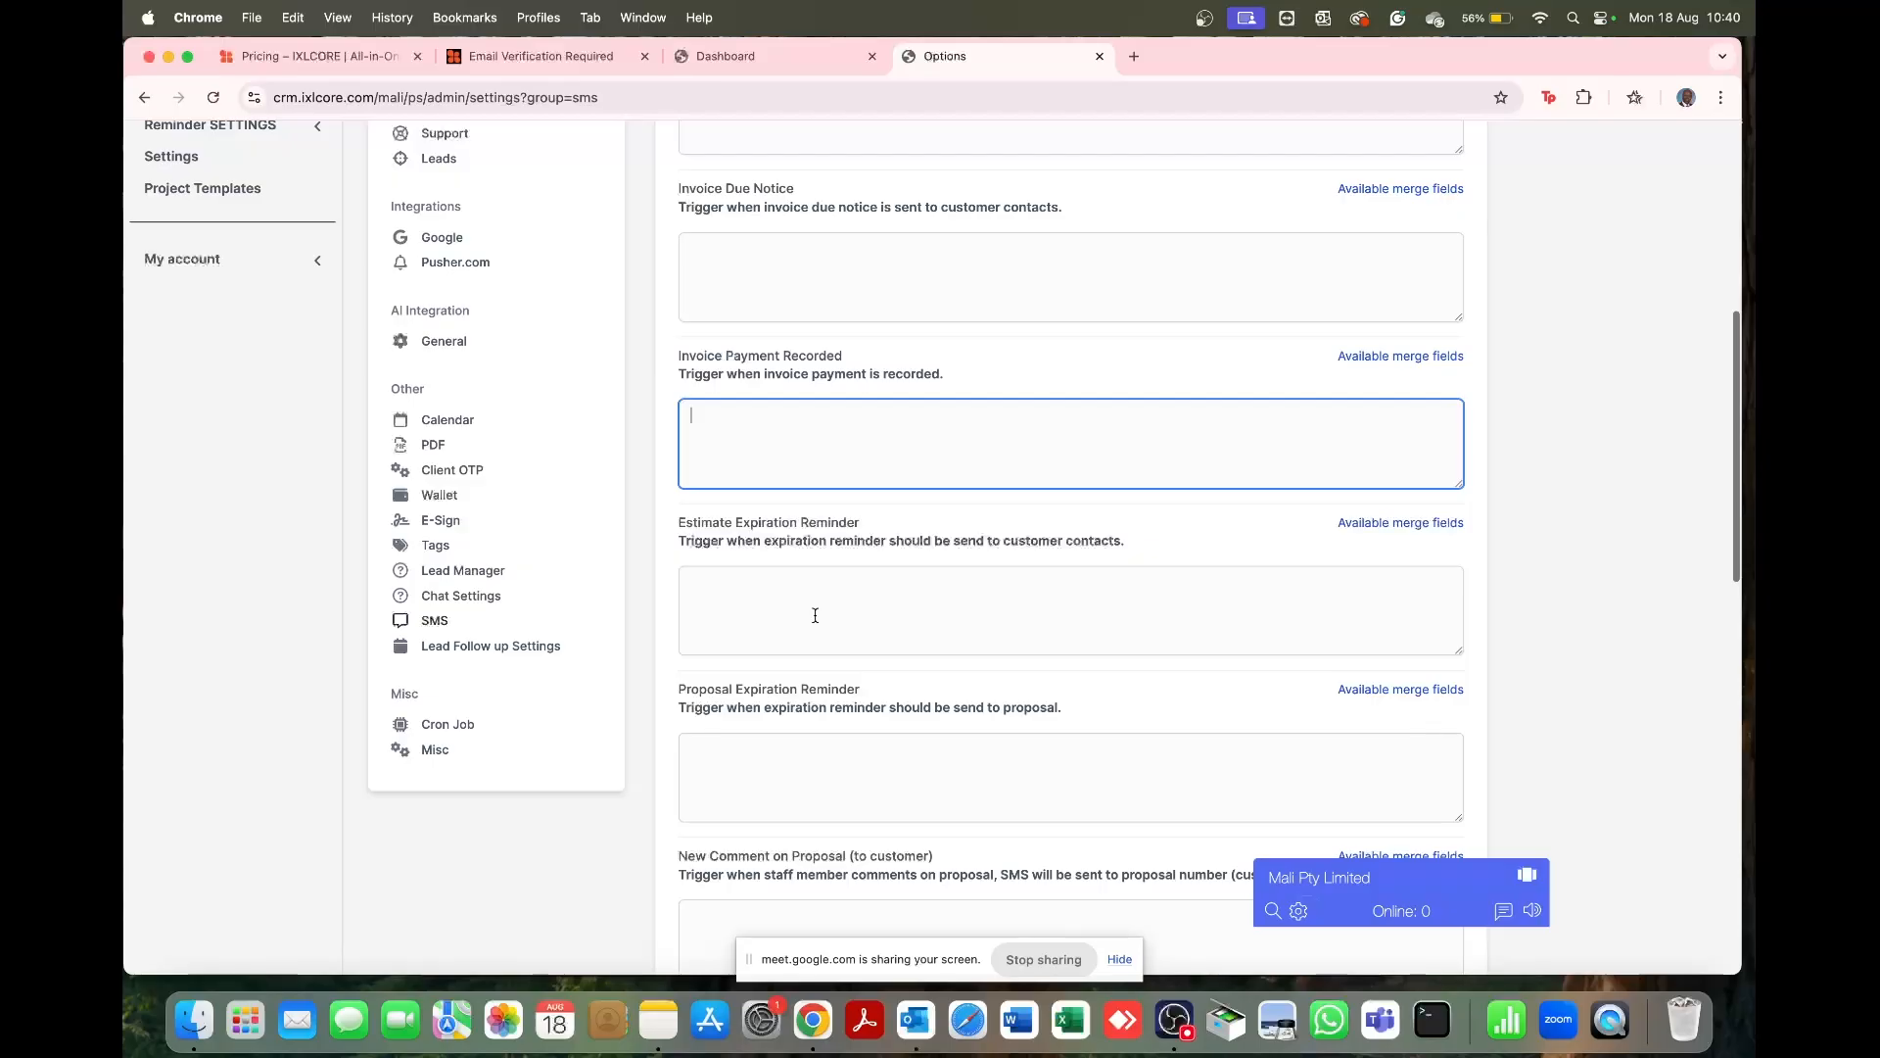
click(815, 615)
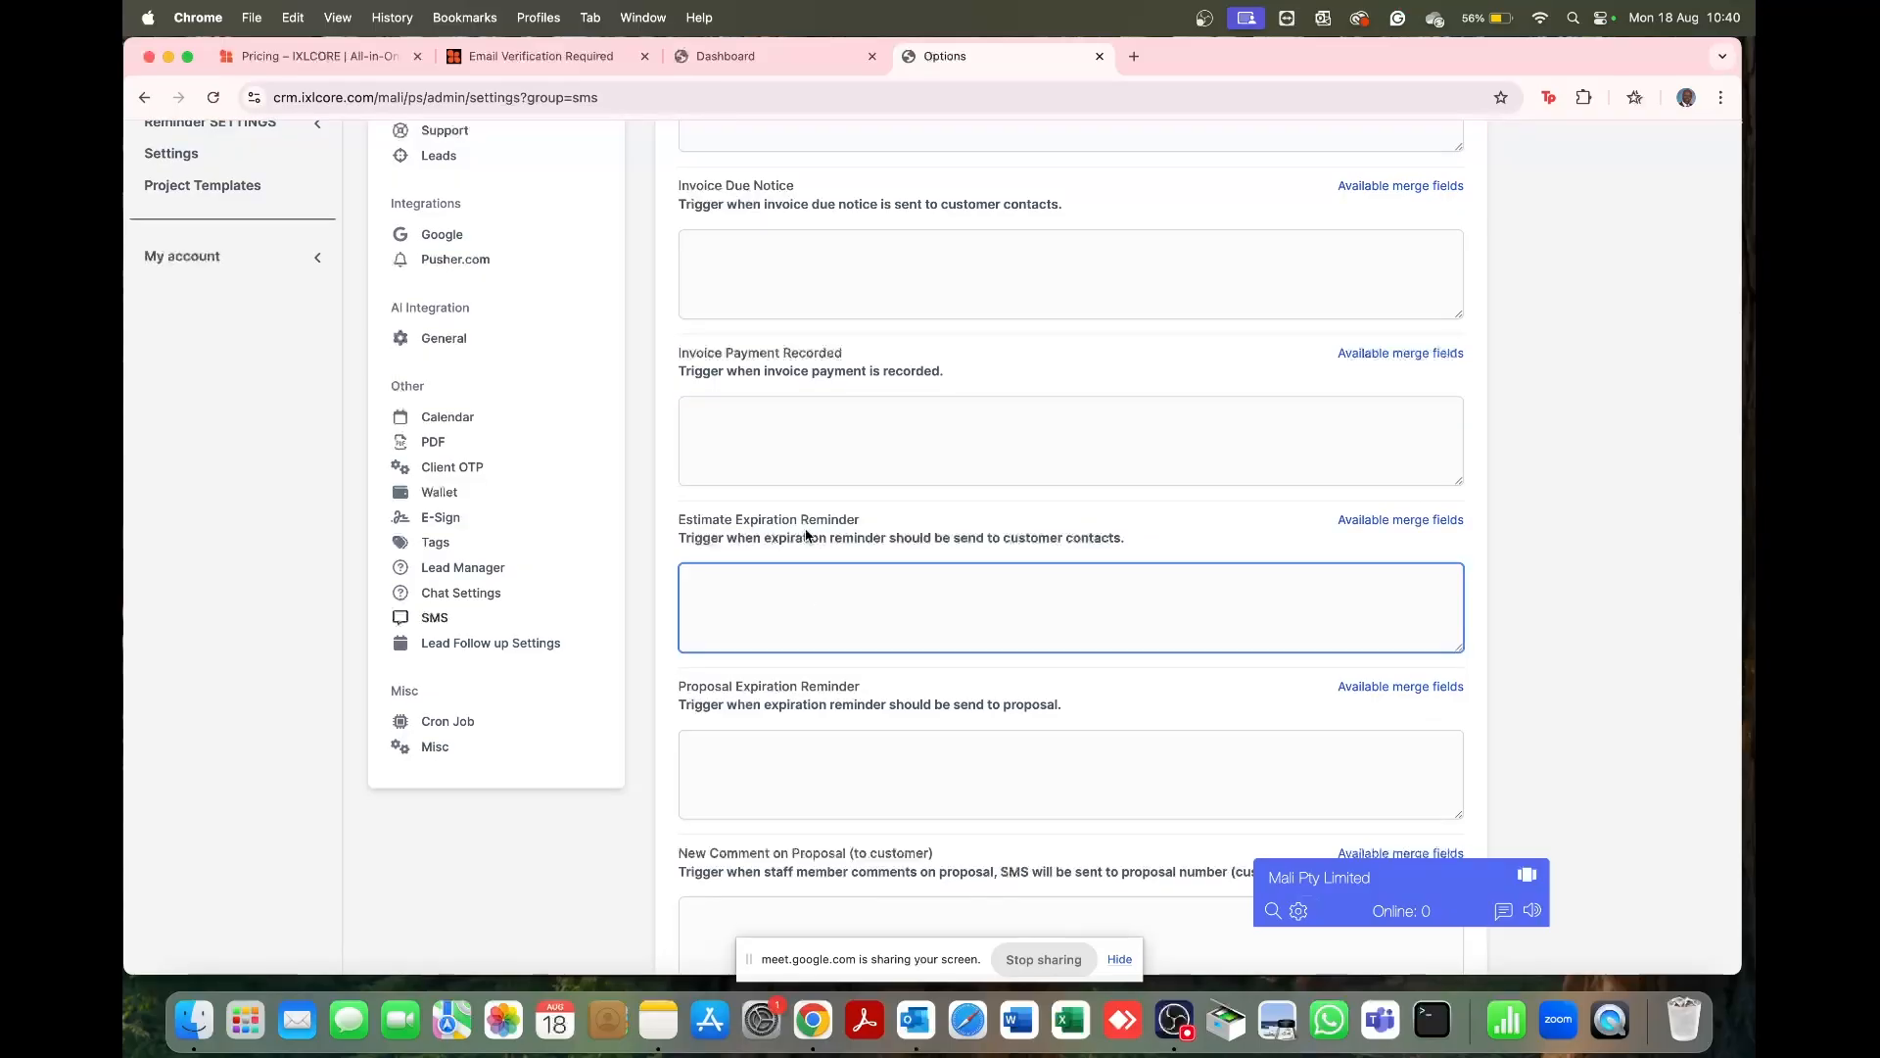
scroll(807, 534, down, 6)
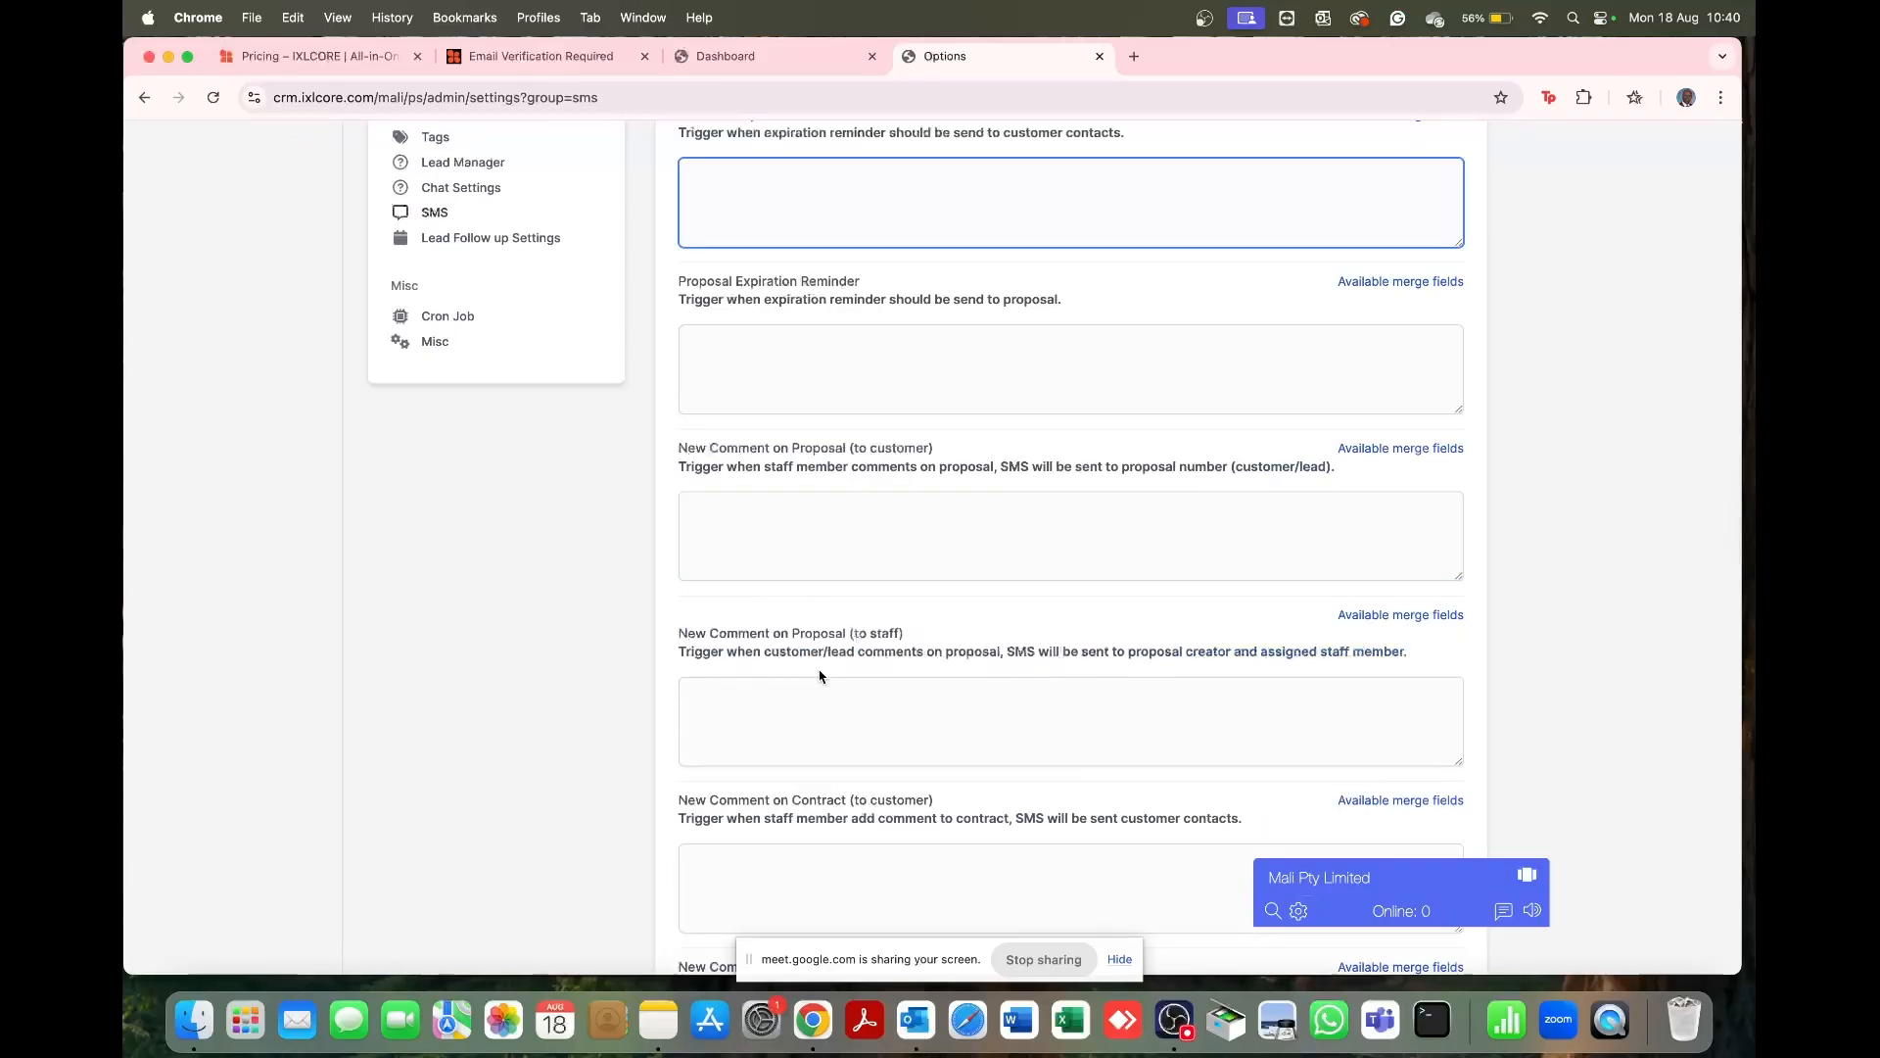
scroll(820, 676, down, 4)
Step: Review the comment triggers and show the Staff Reminder merge fields list
click(743, 408)
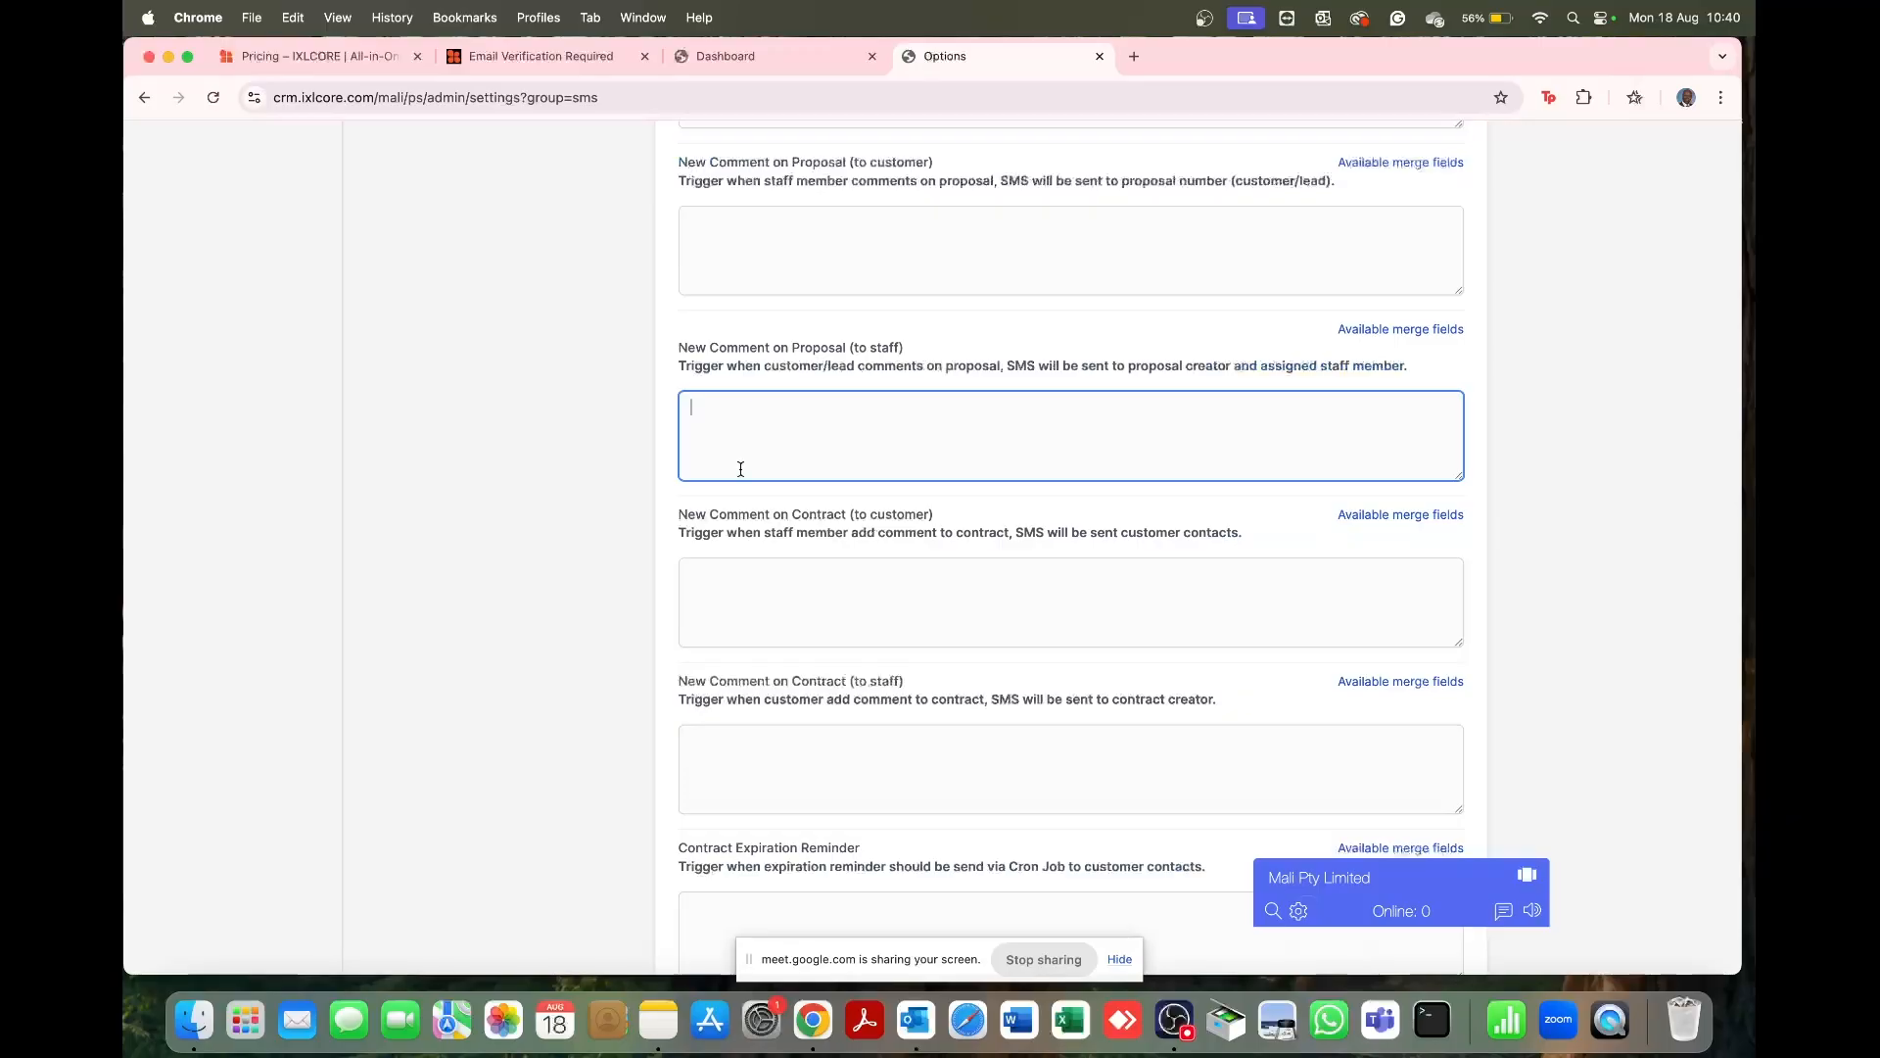
click(734, 586)
scroll(734, 583, up, 8)
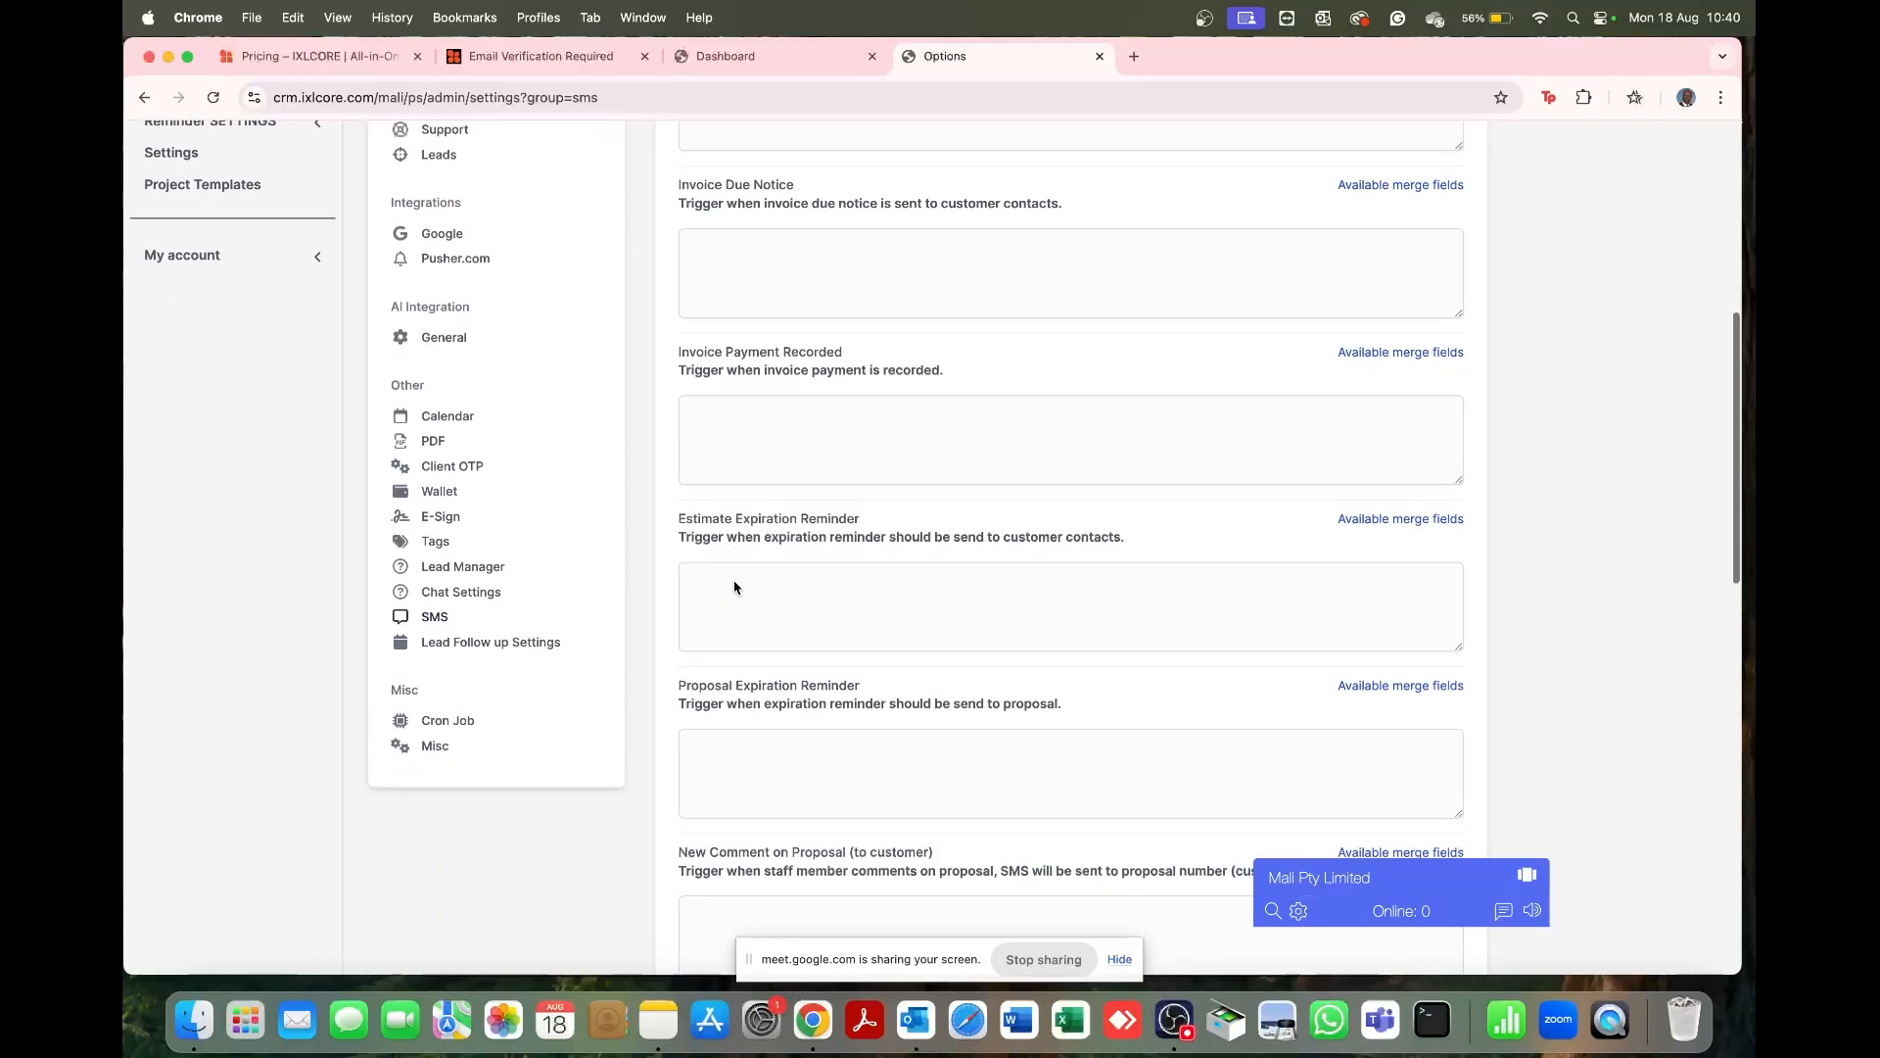
scroll(735, 583, down, 9)
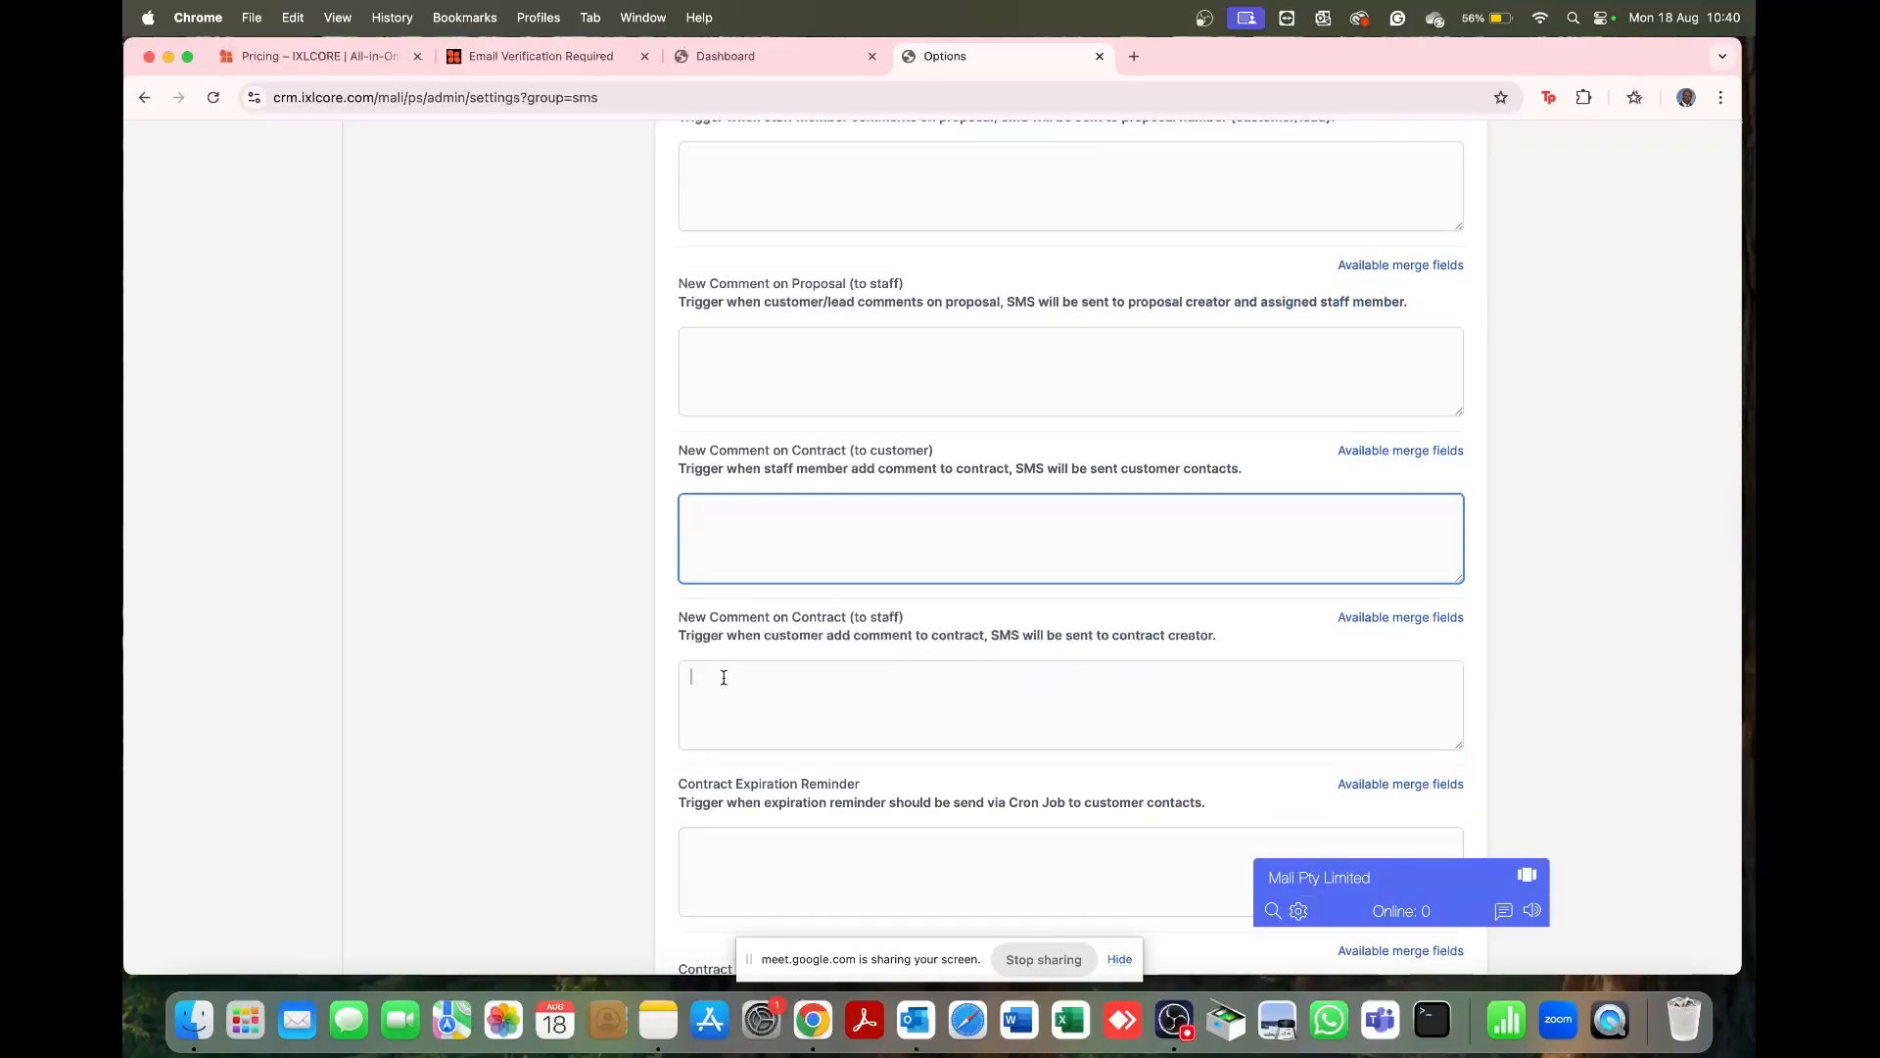
click(723, 678)
scroll(724, 678, down, 10)
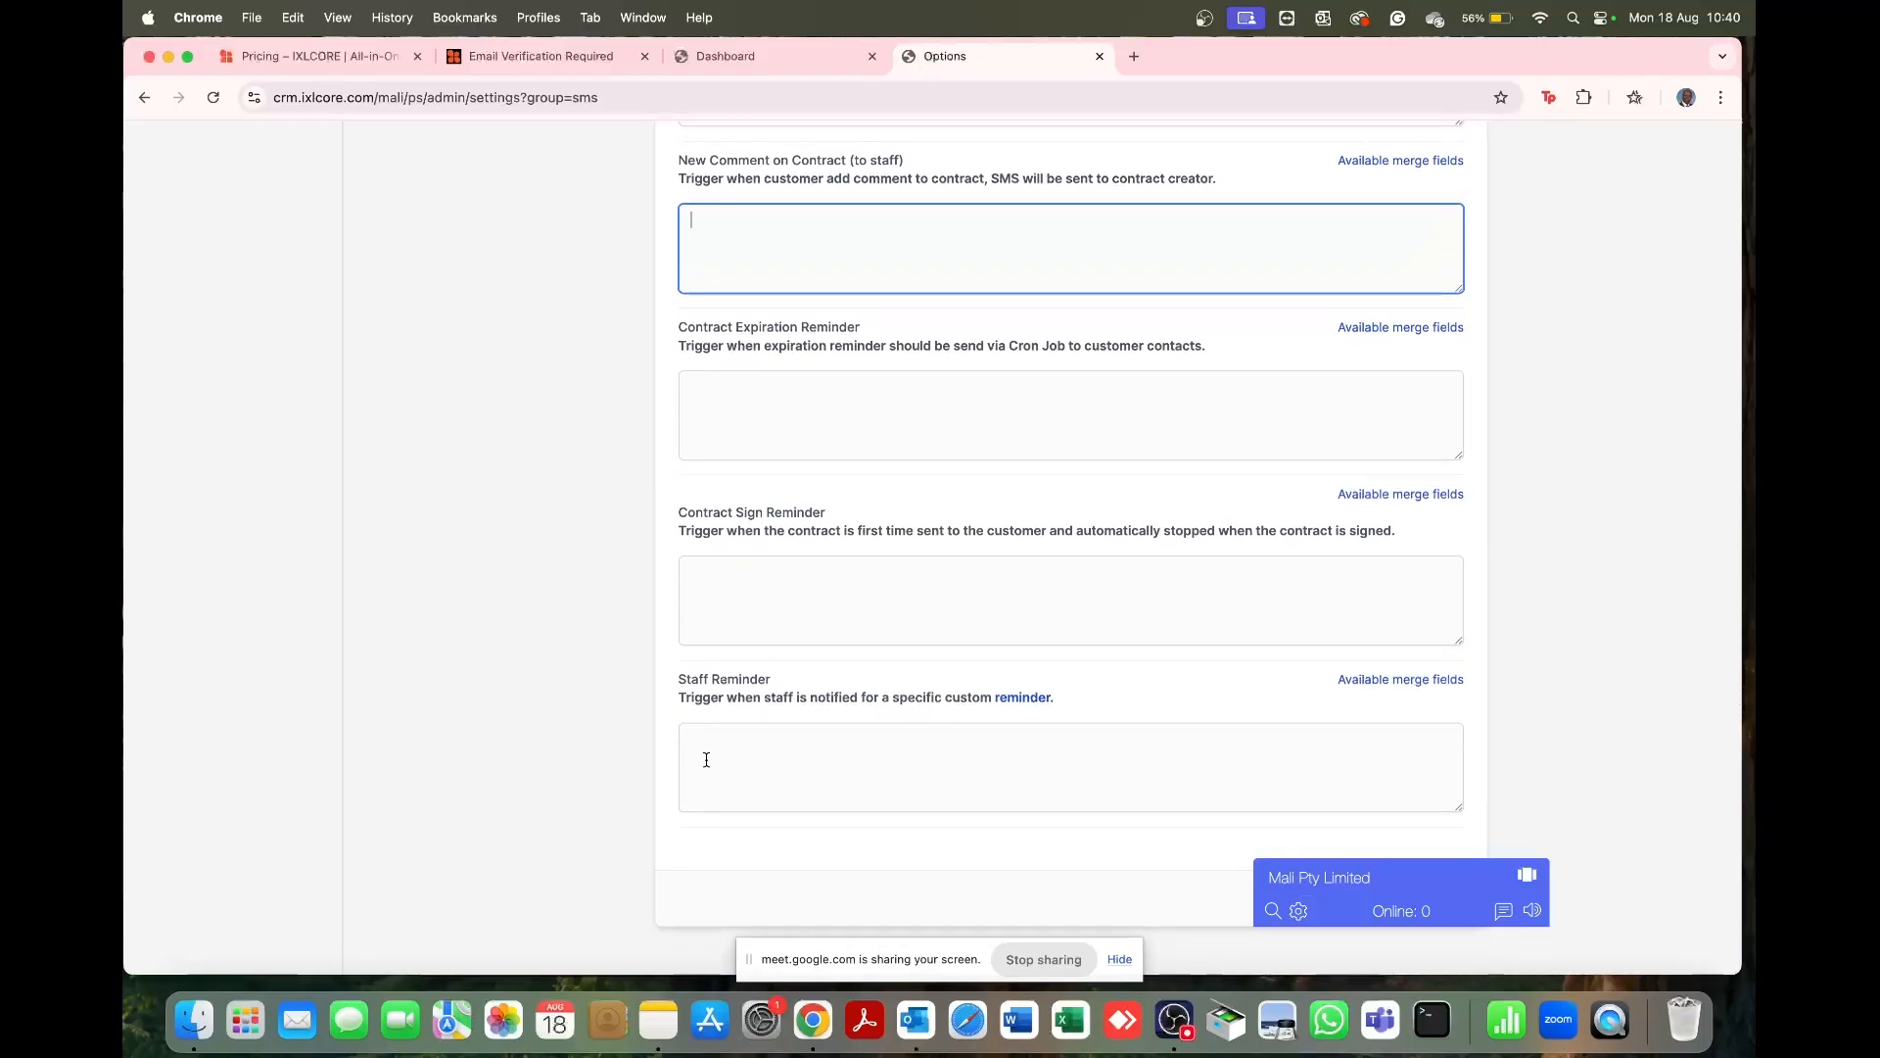
click(704, 754)
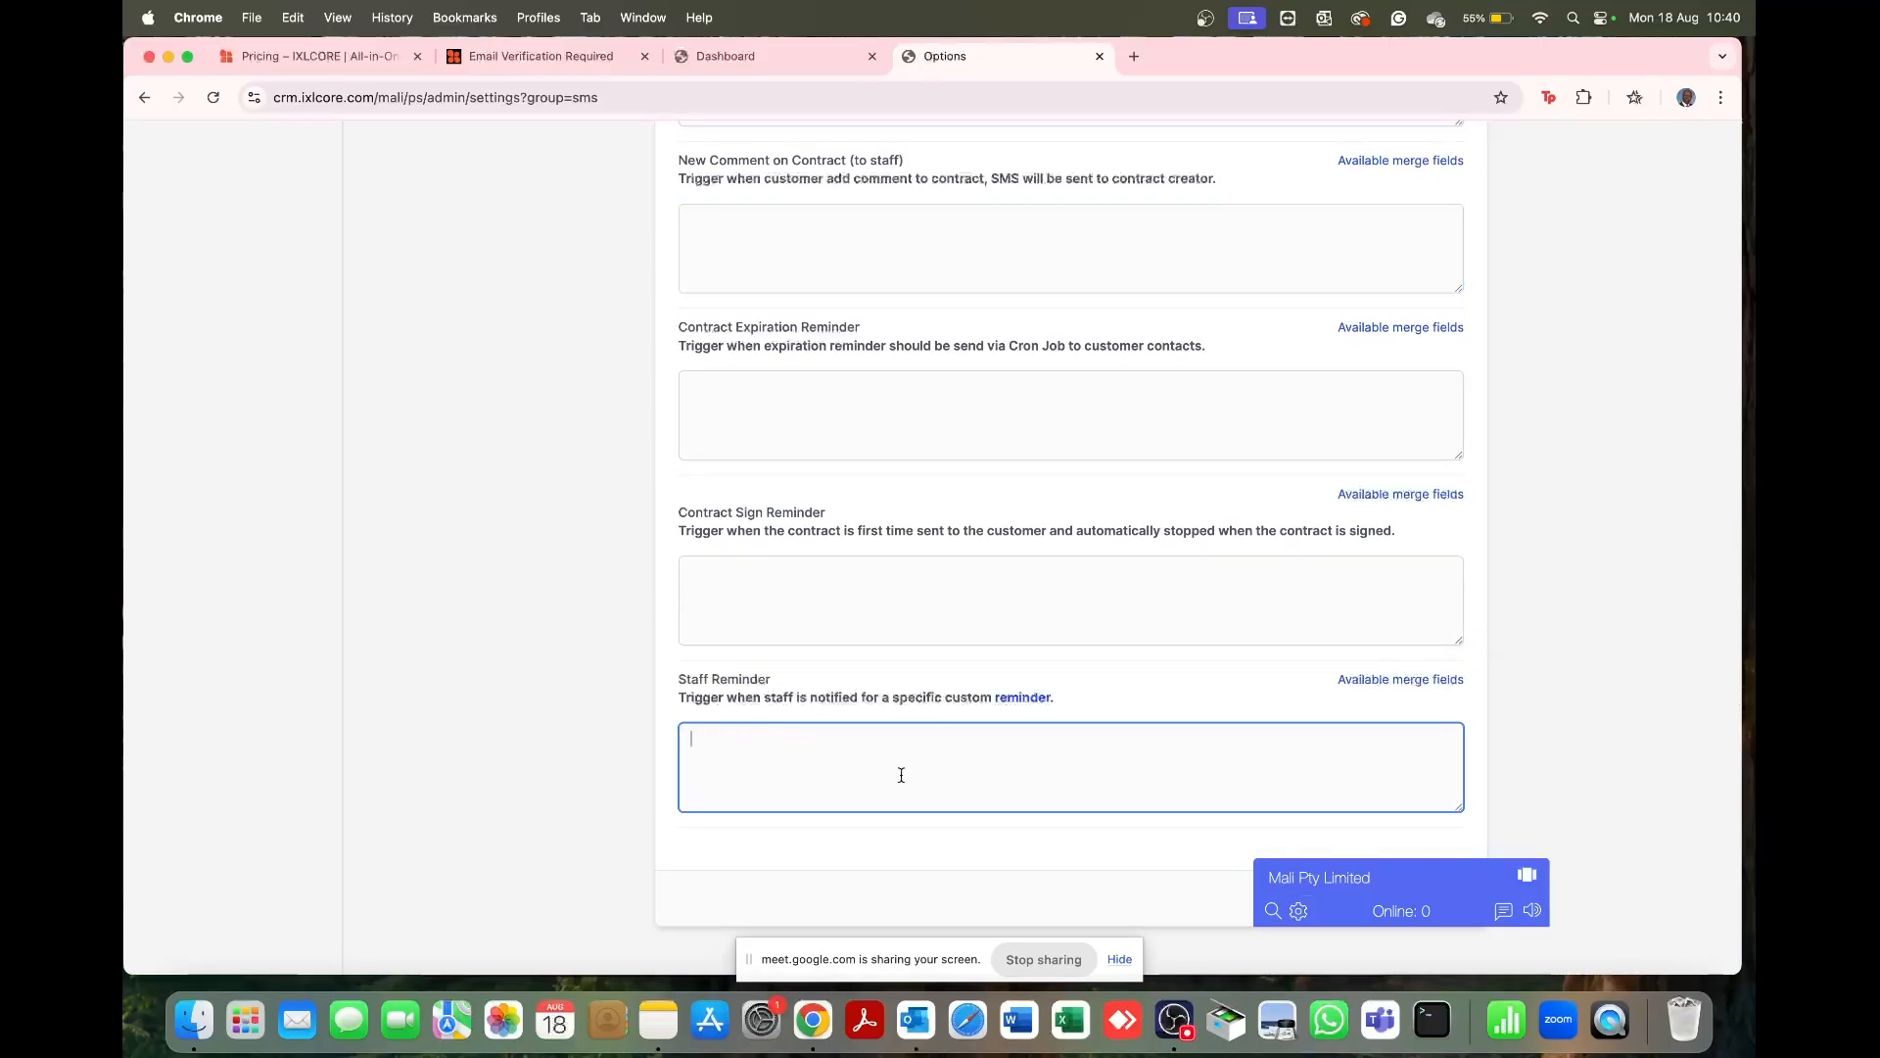
click(1390, 683)
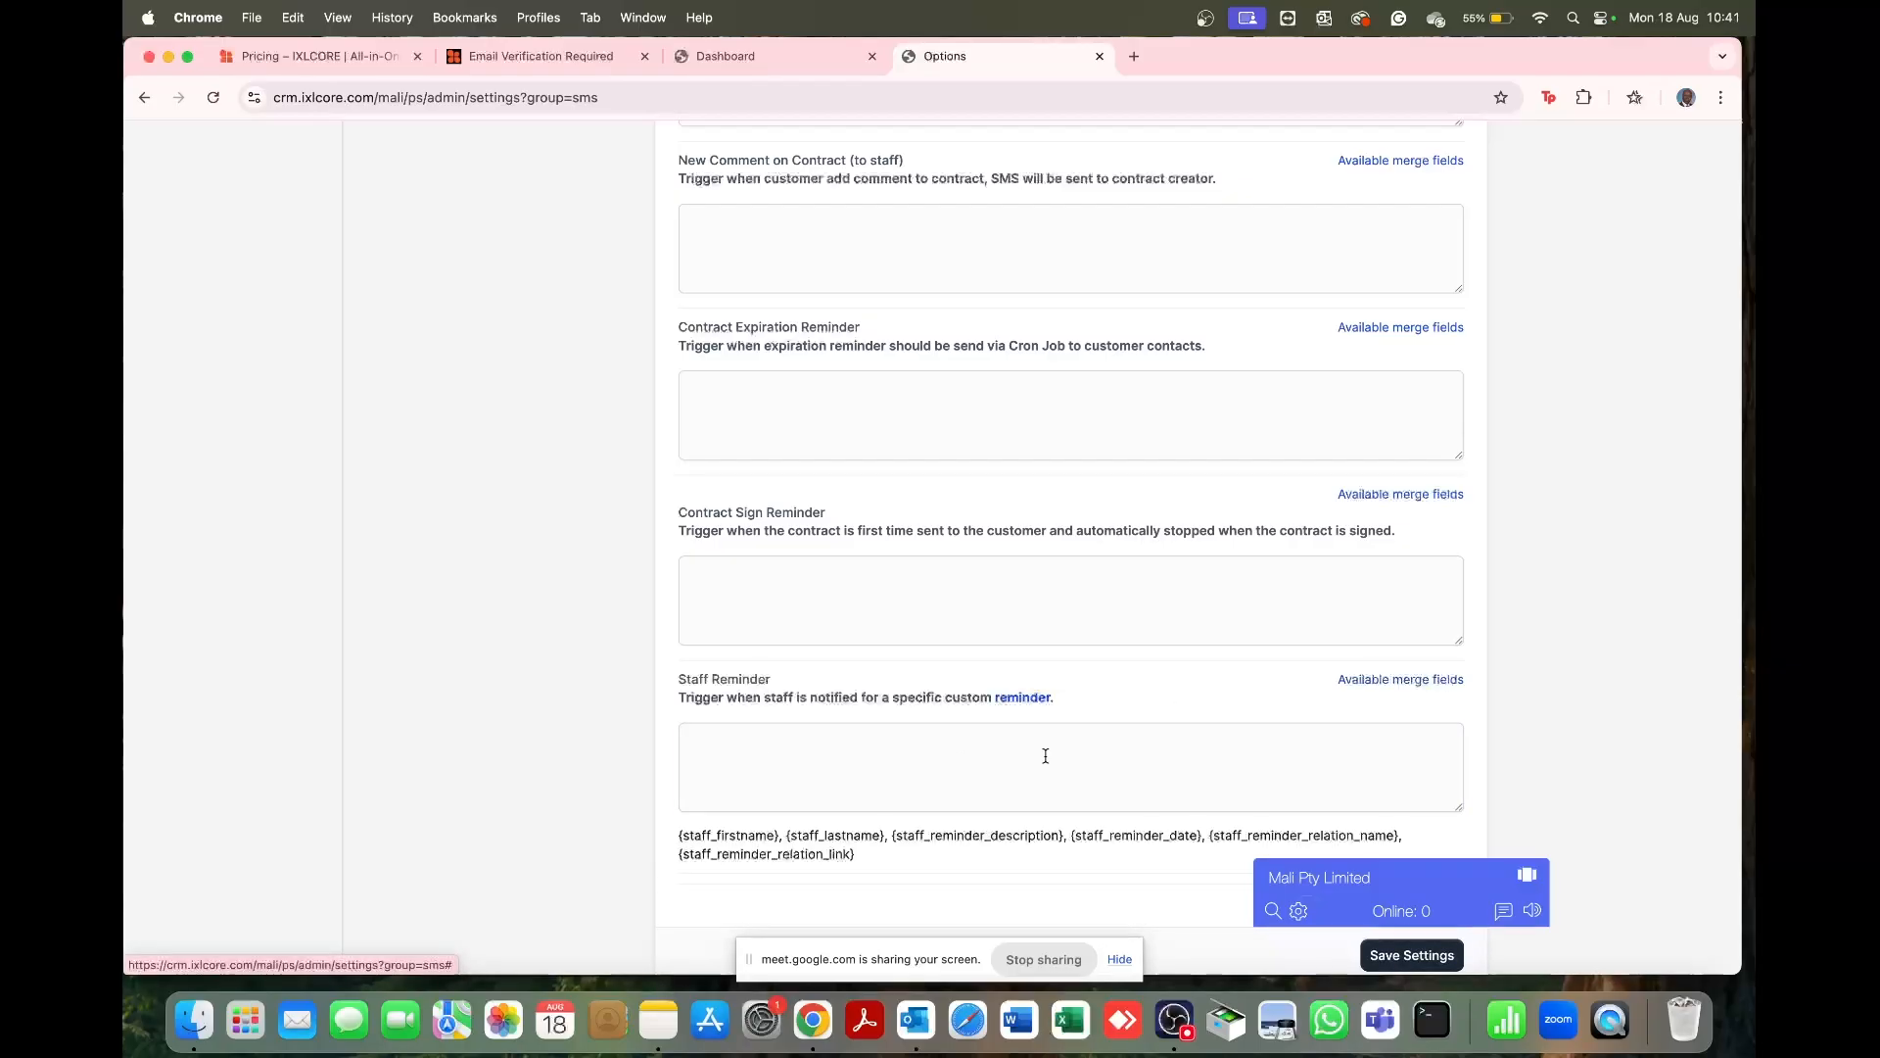
scroll(1040, 755, down, 1)
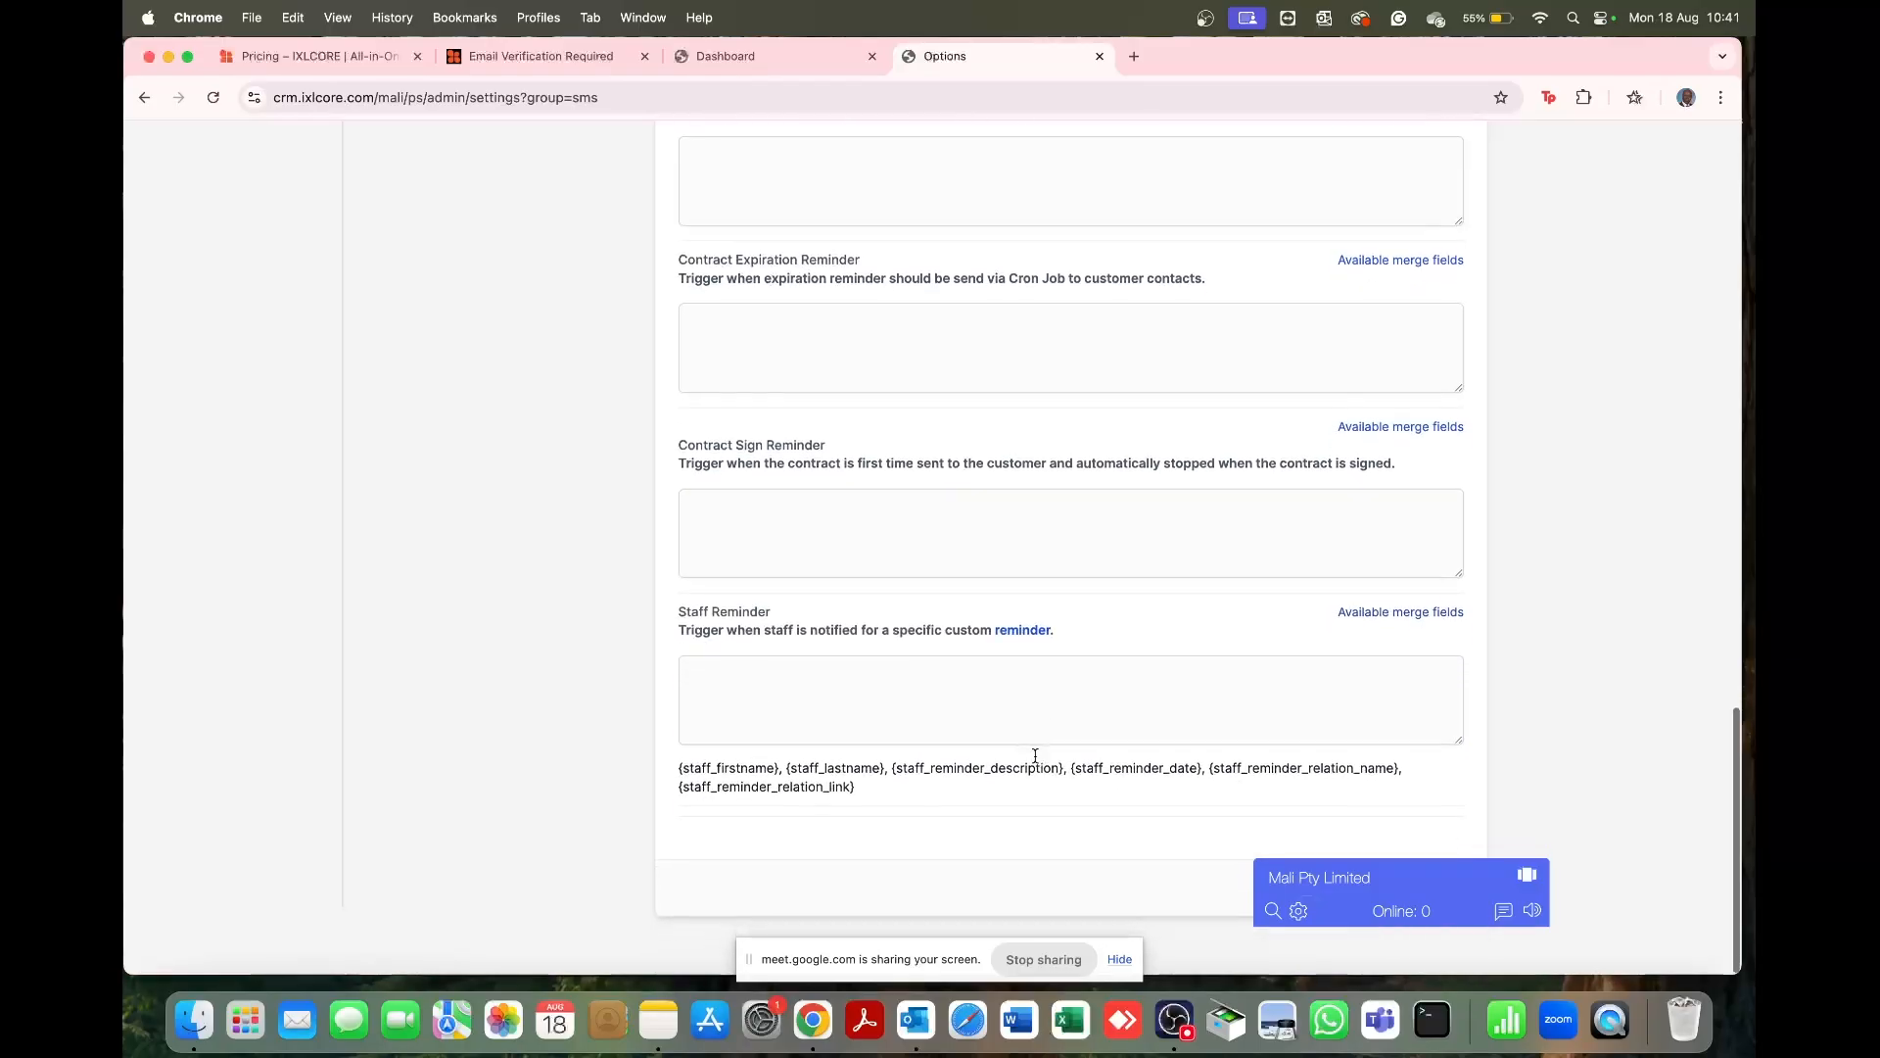
Step: Start the Staff Reminder SMS with 'Hi {staff_firstname}' followed by a new line
click(730, 684)
text(H)
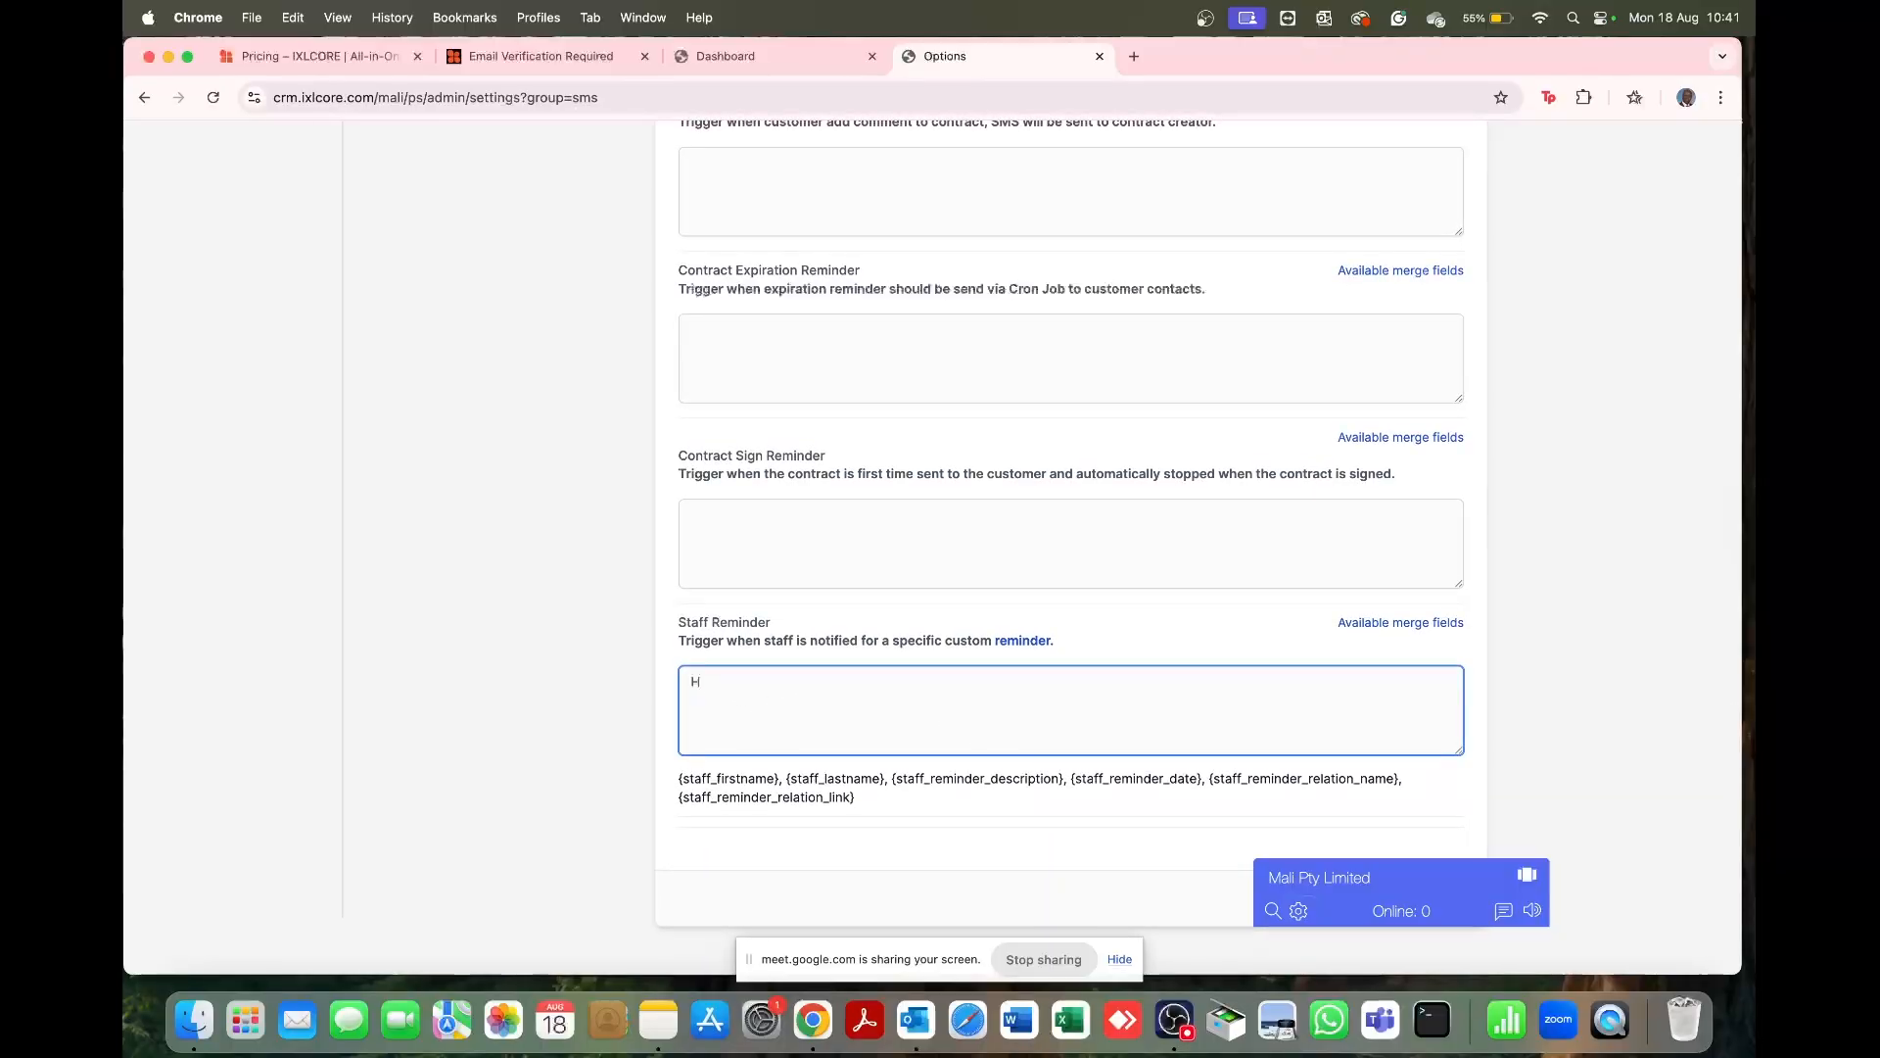
text(i)
drag(679, 777, 789, 778)
key(super+c)
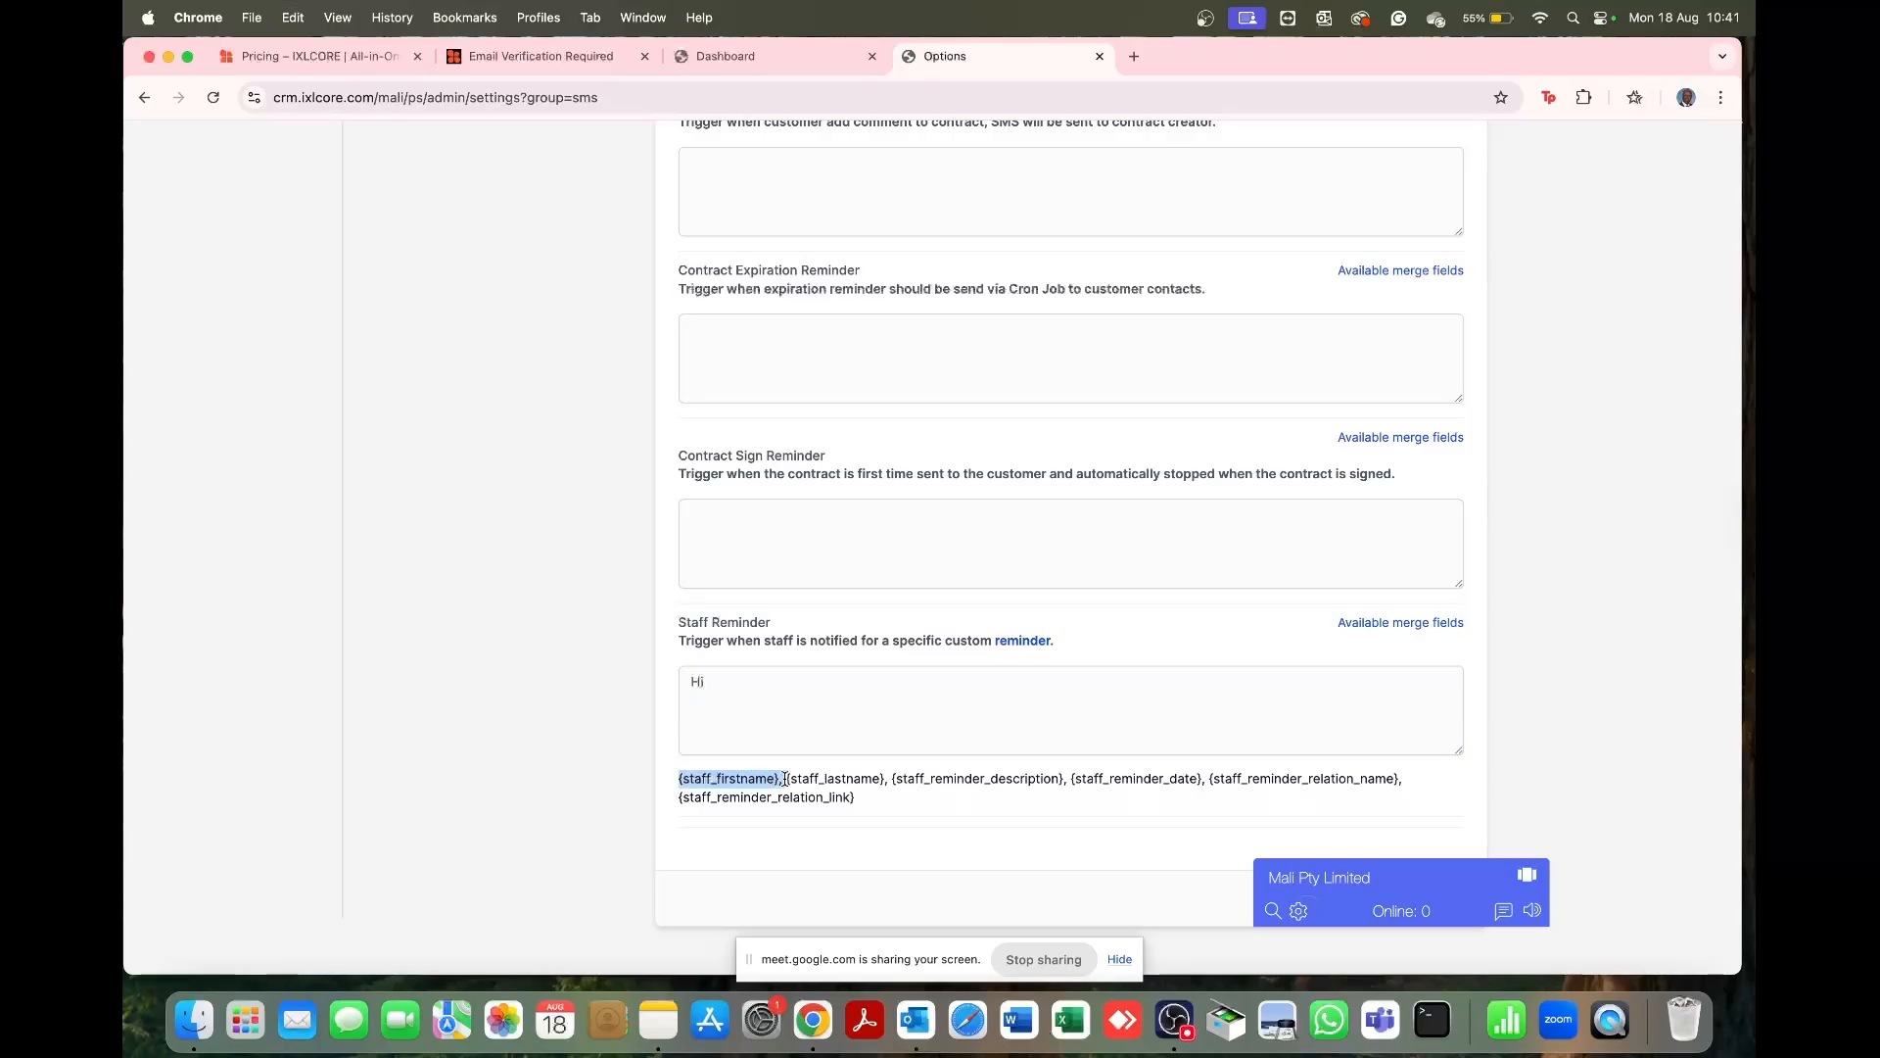
click(761, 693)
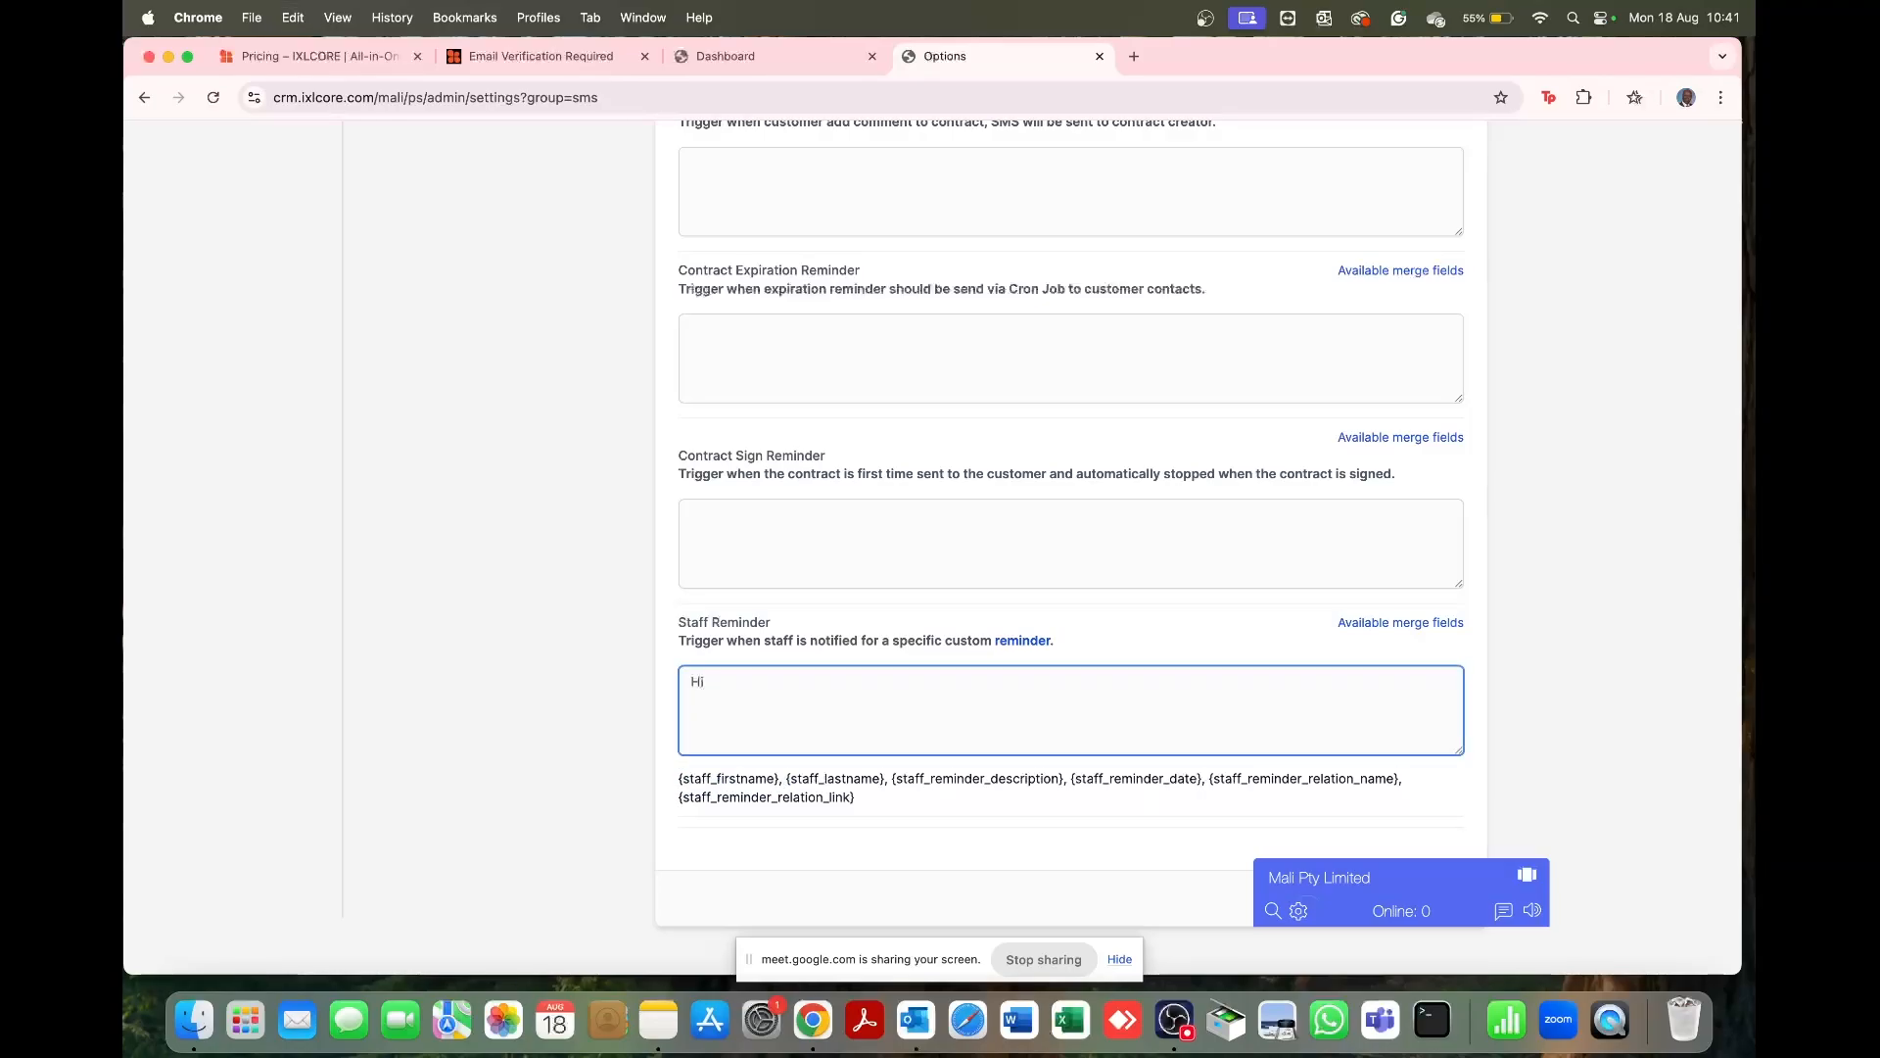
key(super+v)
key(Return)
Step: Add 'Please complete task which is due {staff_reminder_date}' and save the SMS settings
text(Please complete )
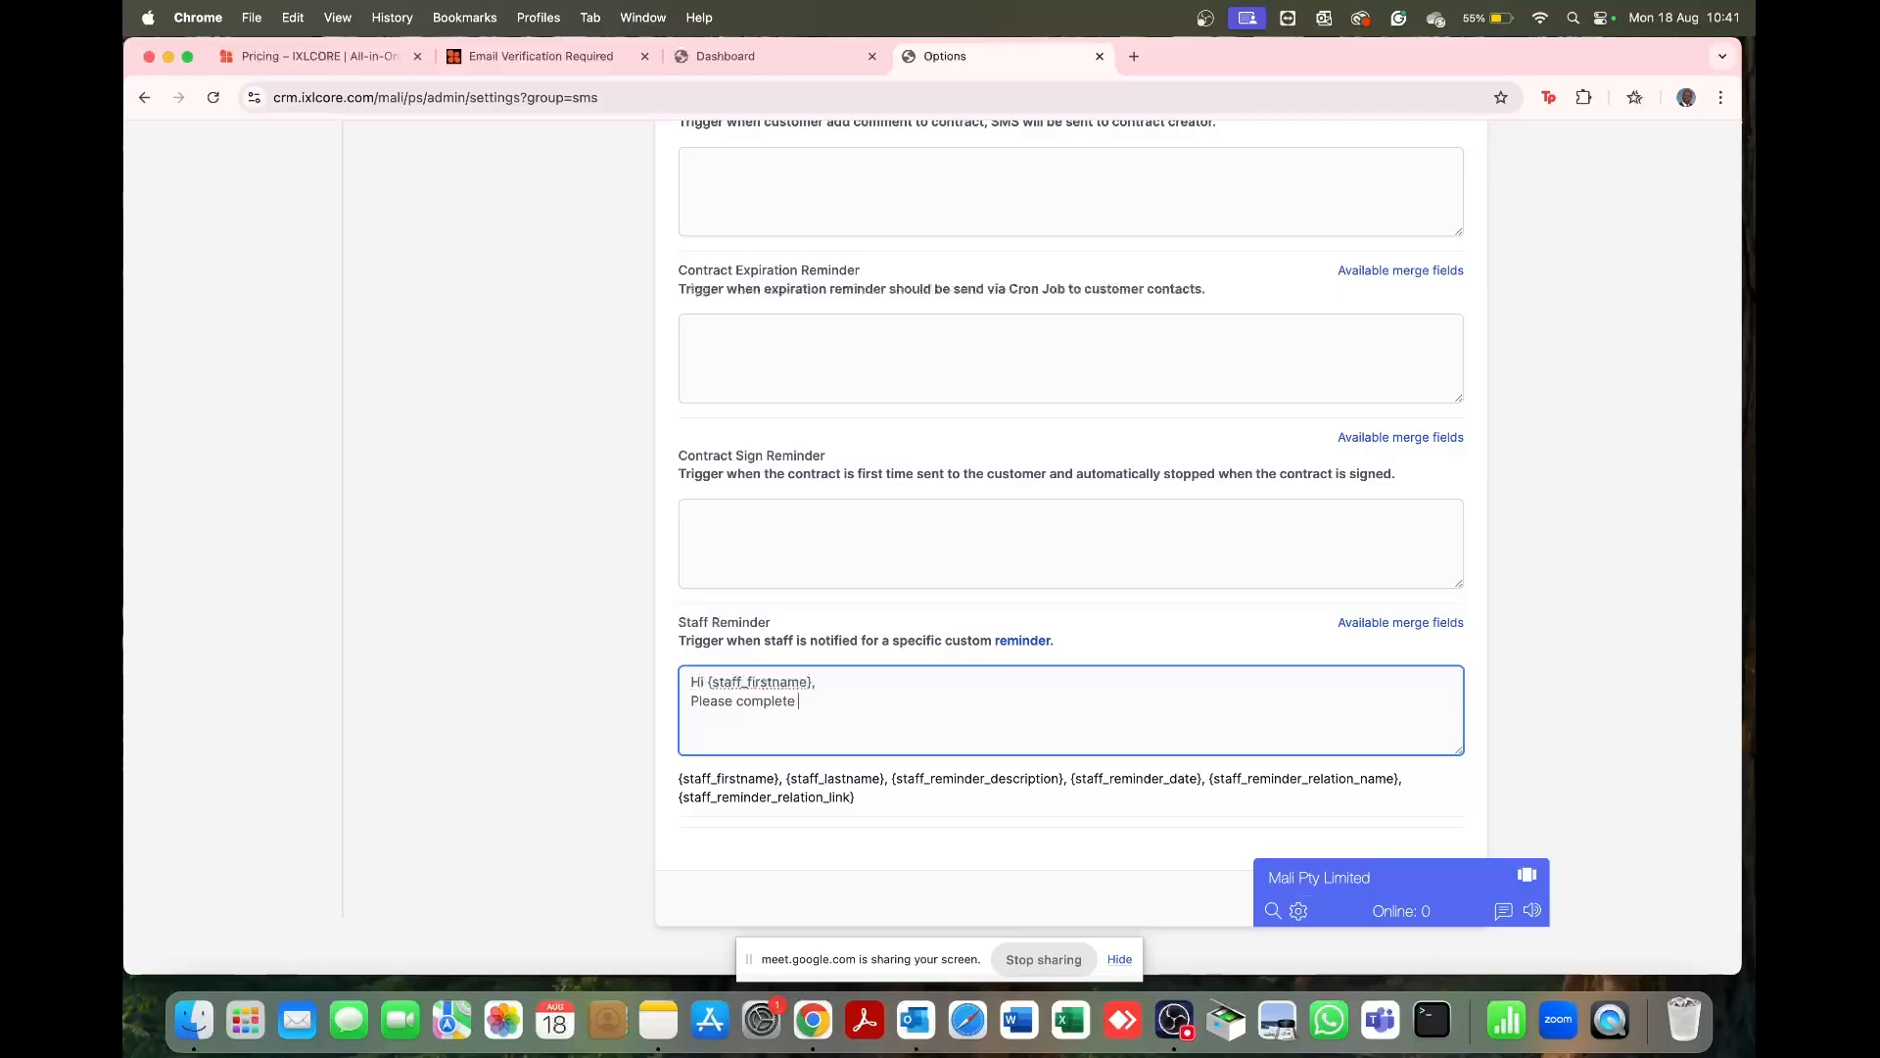
text(task which is due)
drag(1074, 779, 1207, 780)
key(super+c)
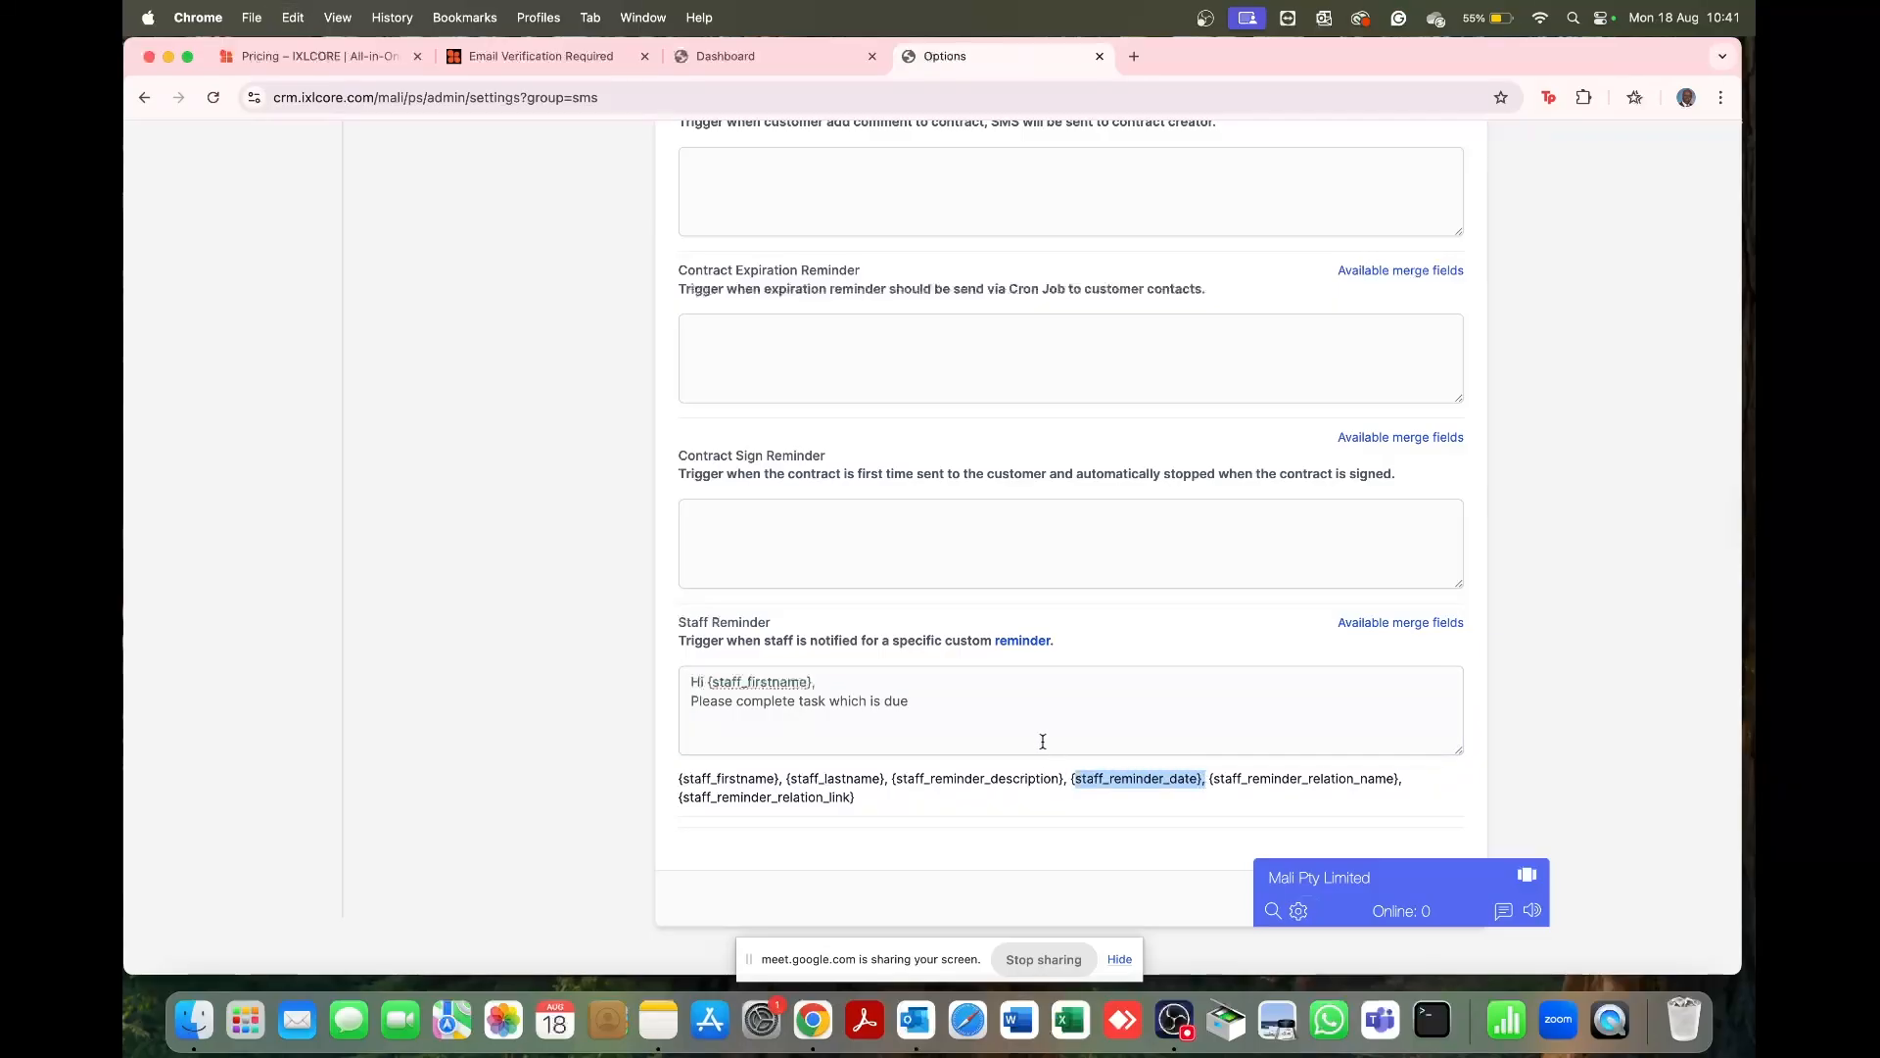
click(966, 712)
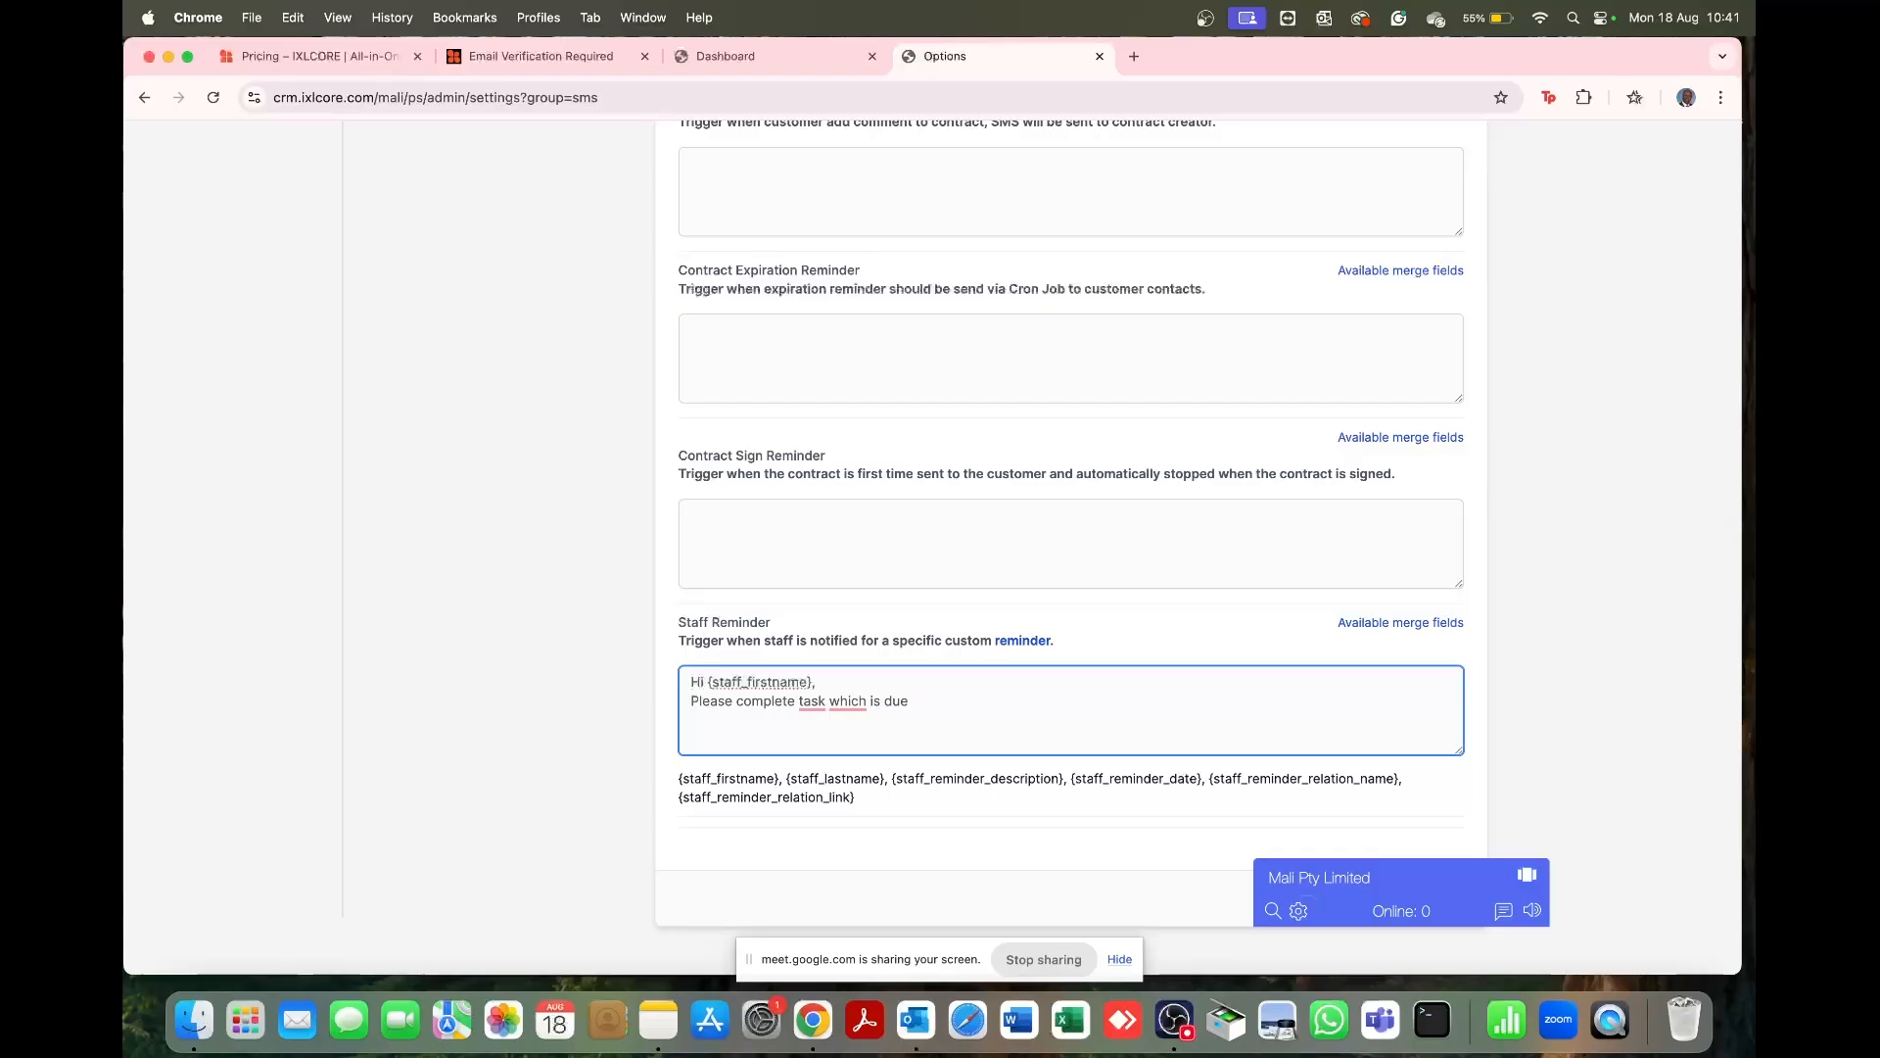
key(super+v)
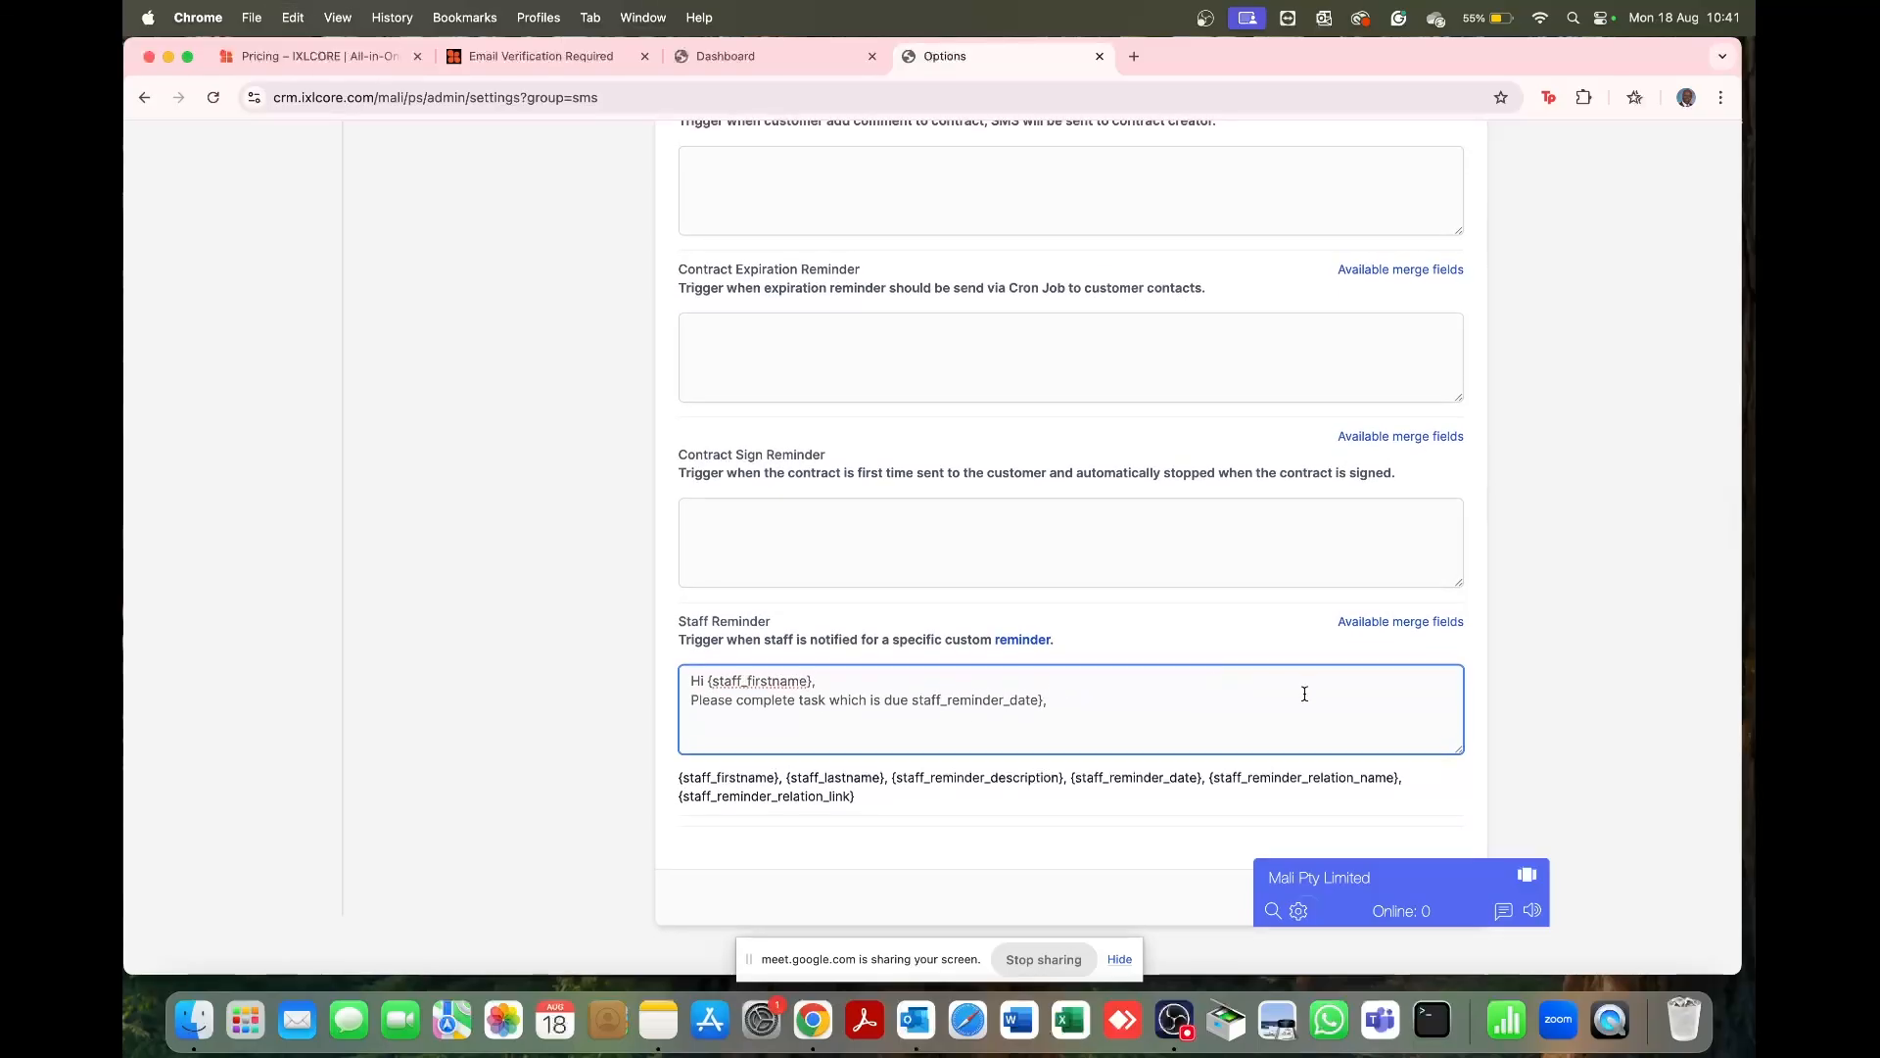
drag(1422, 879, 1213, 871)
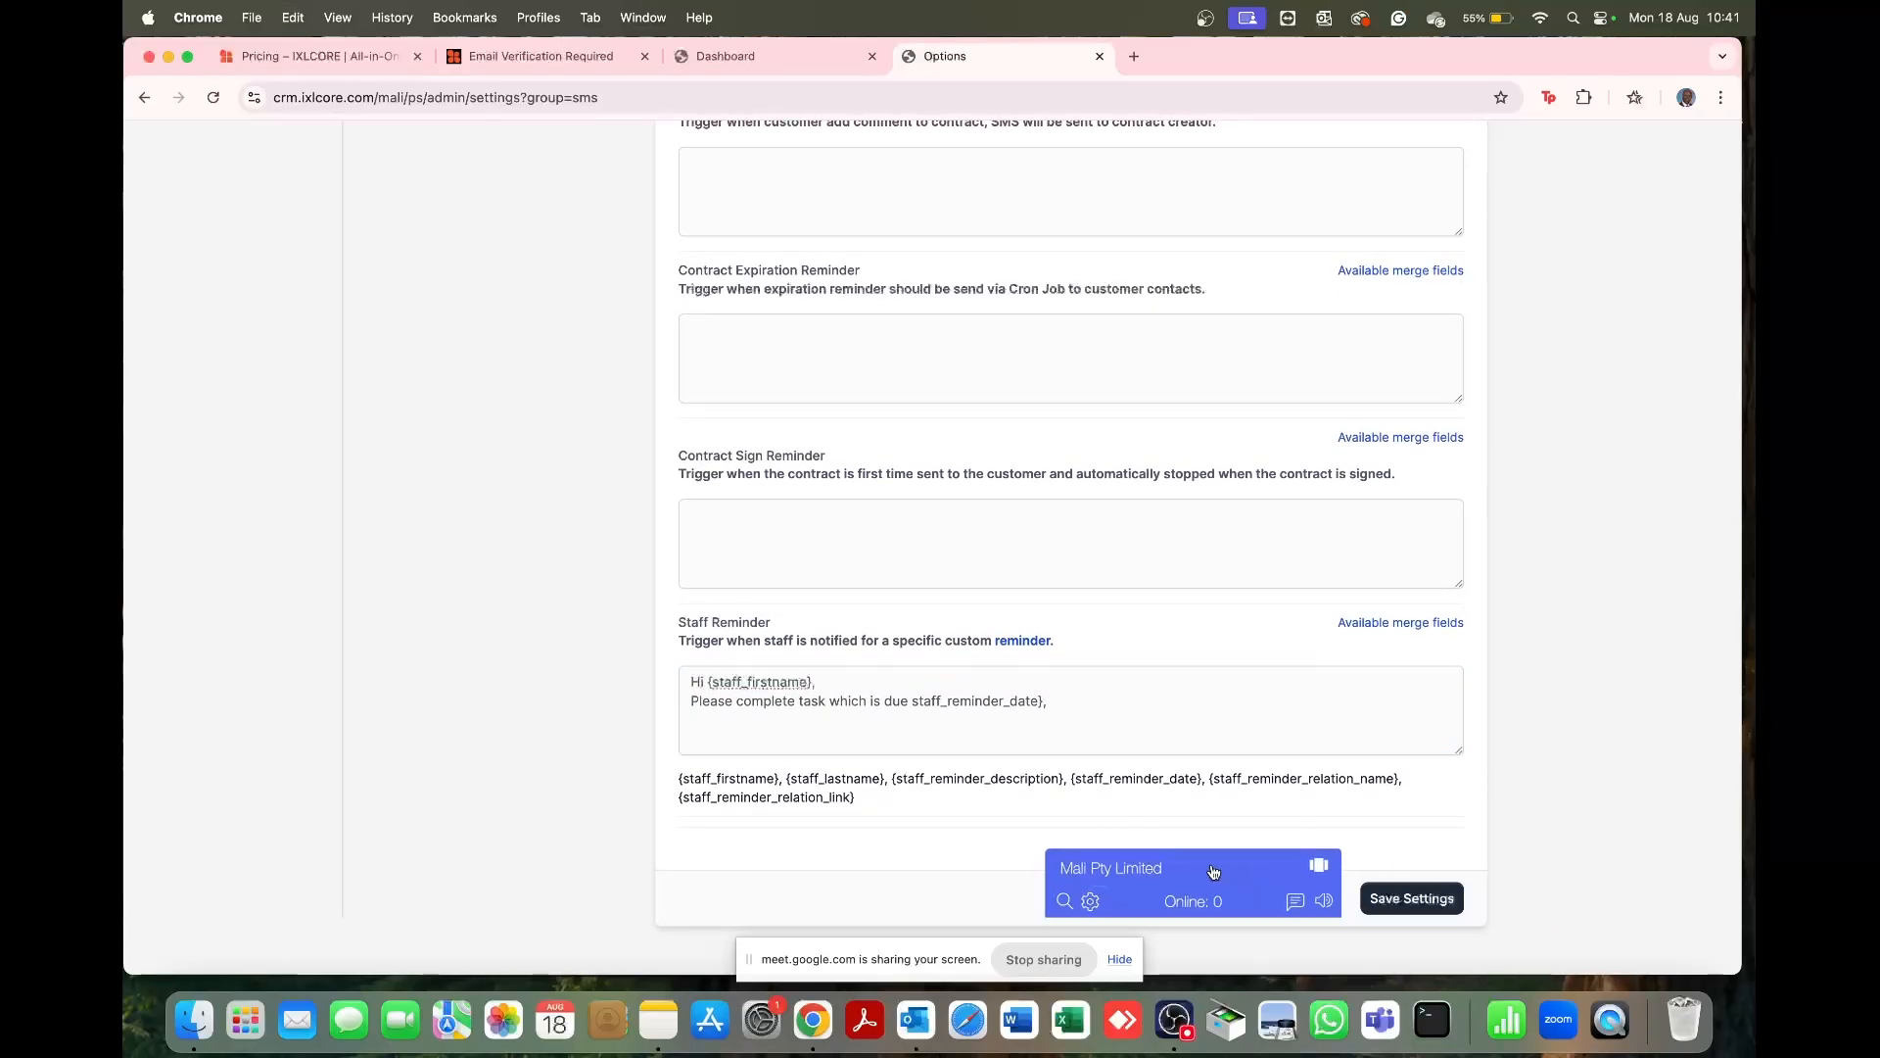
click(1410, 898)
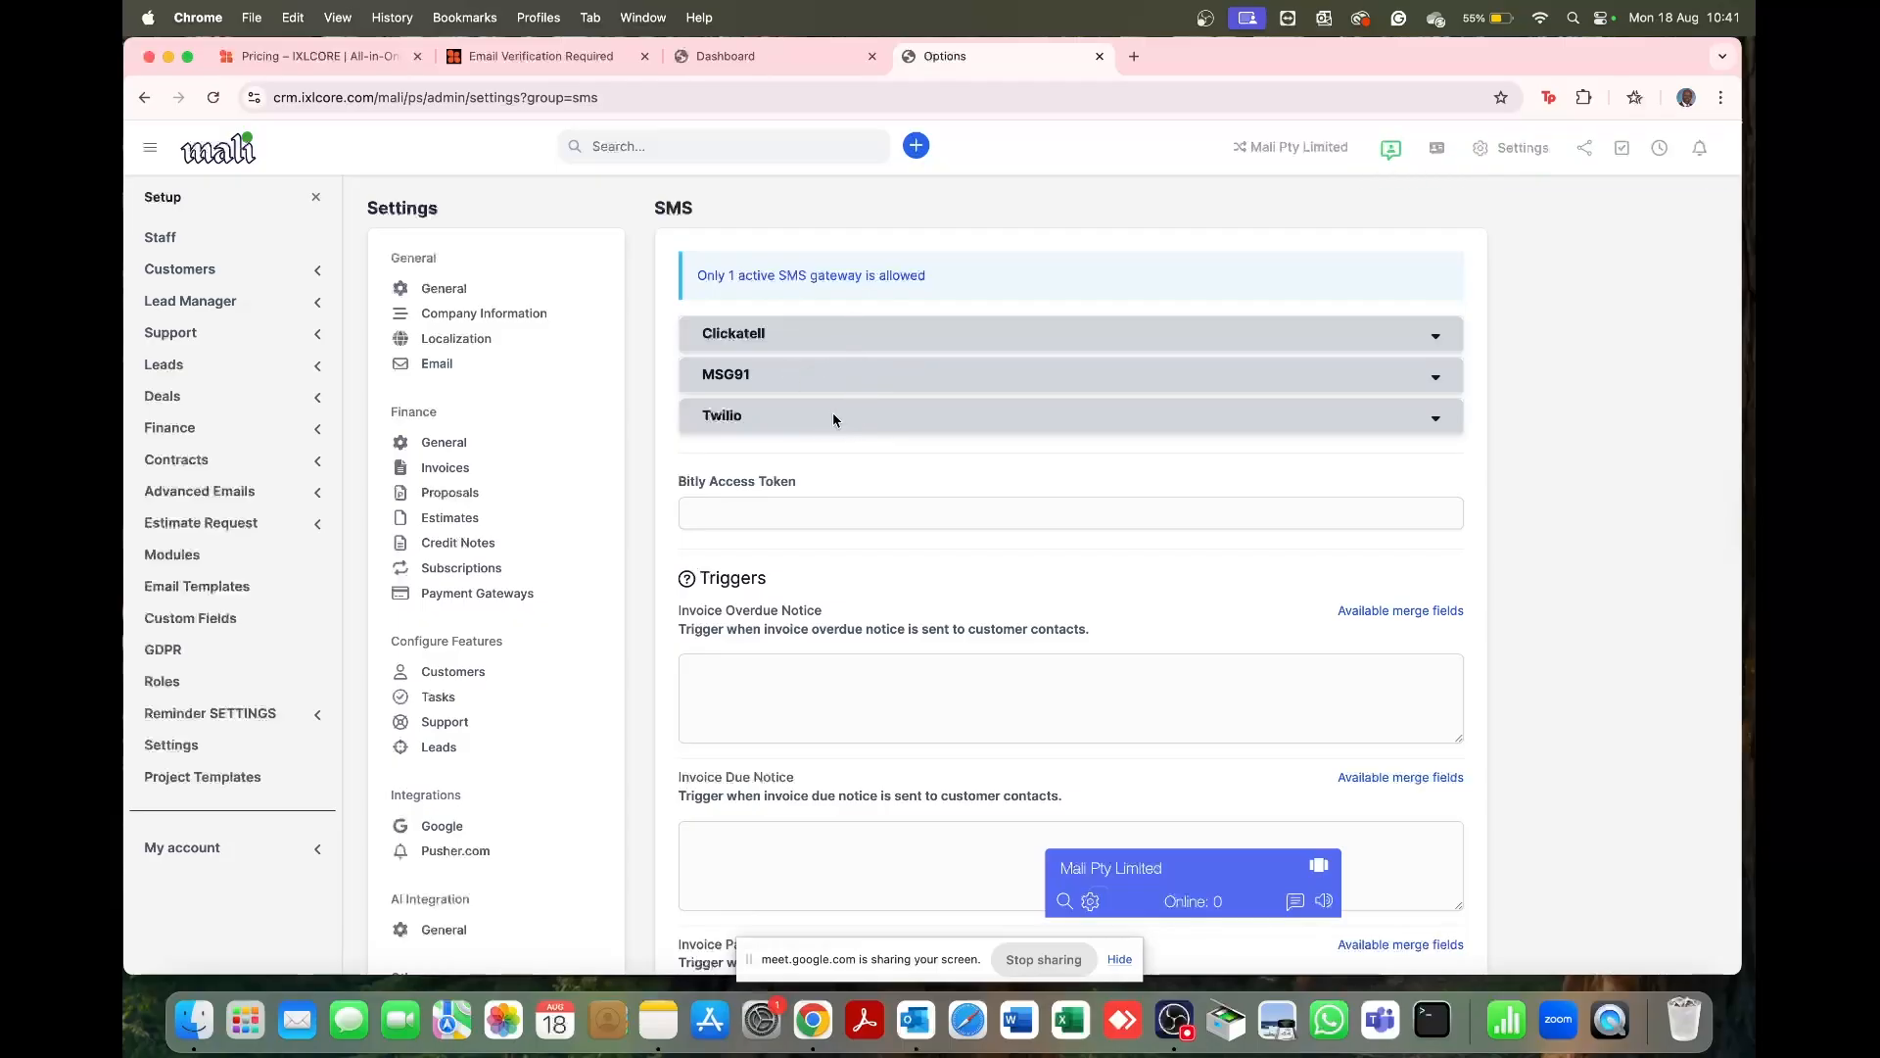
Step: Open the Lead Follow up settings page
scroll(843, 424, down, 3)
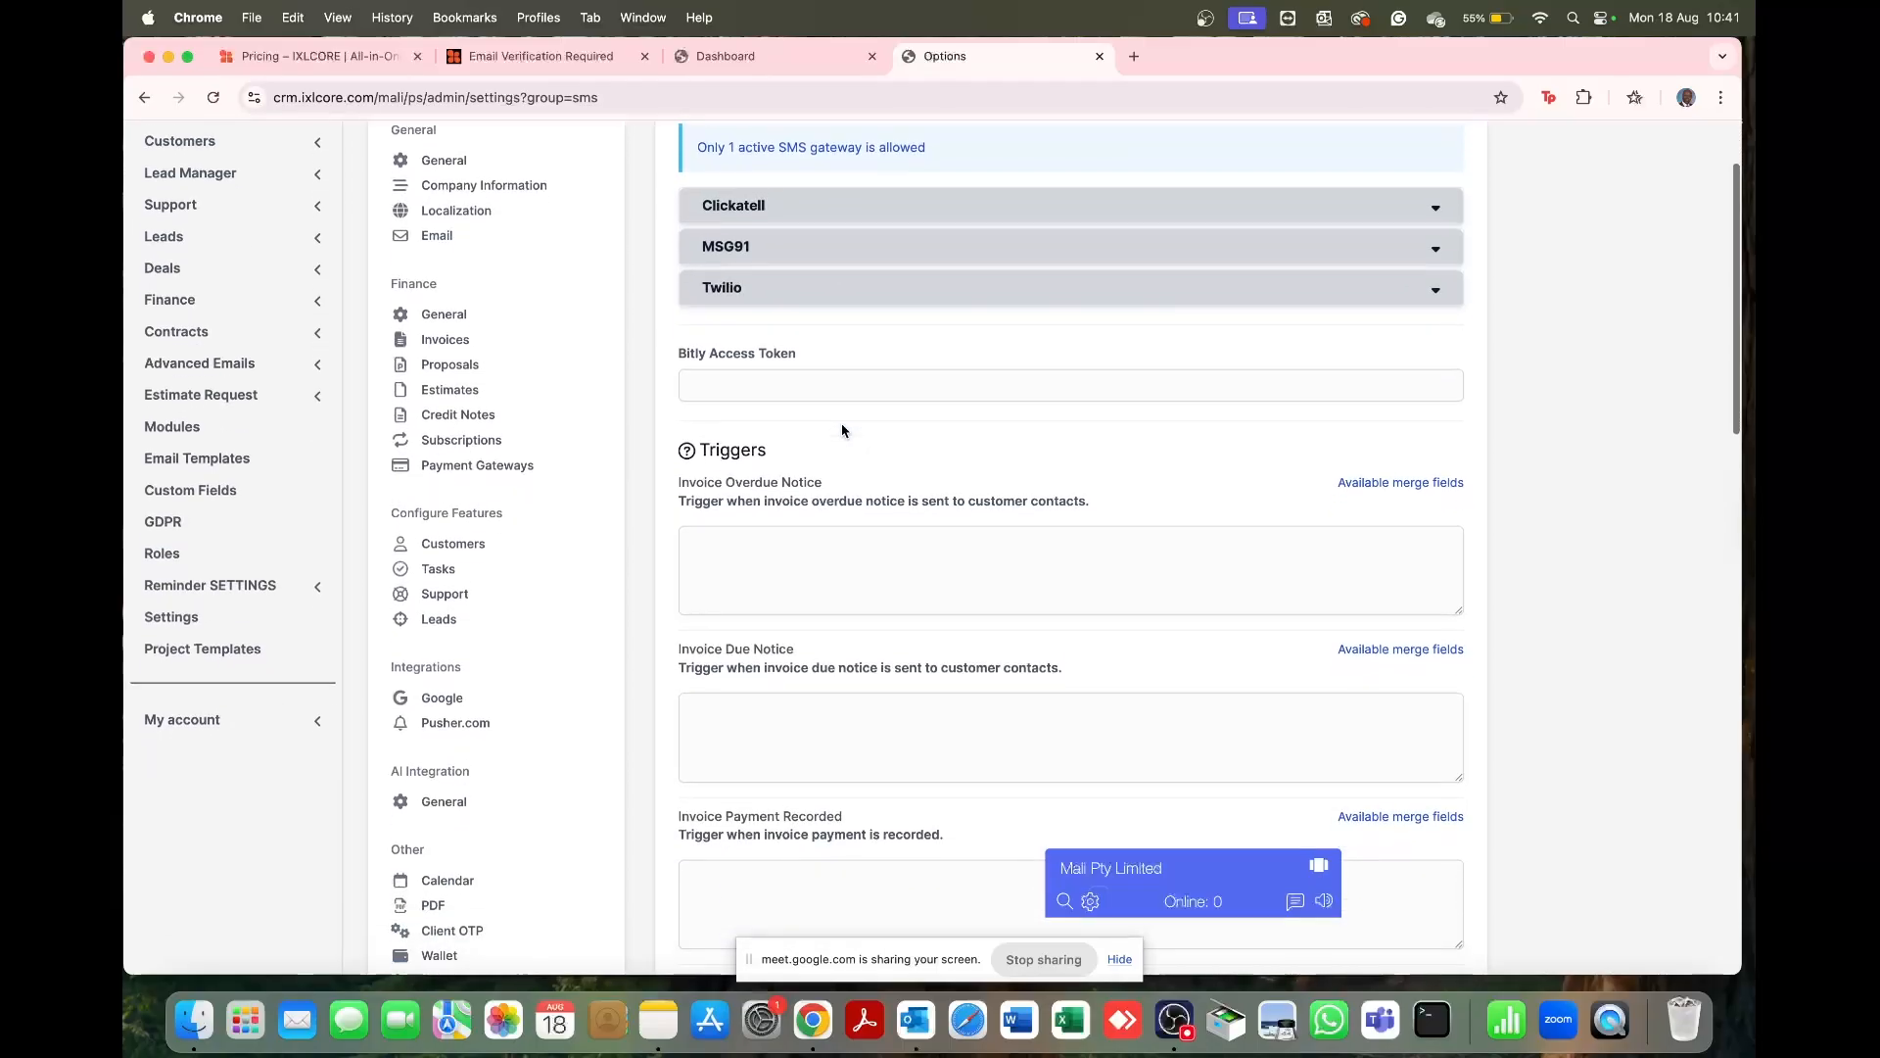
scroll(527, 726, down, 10)
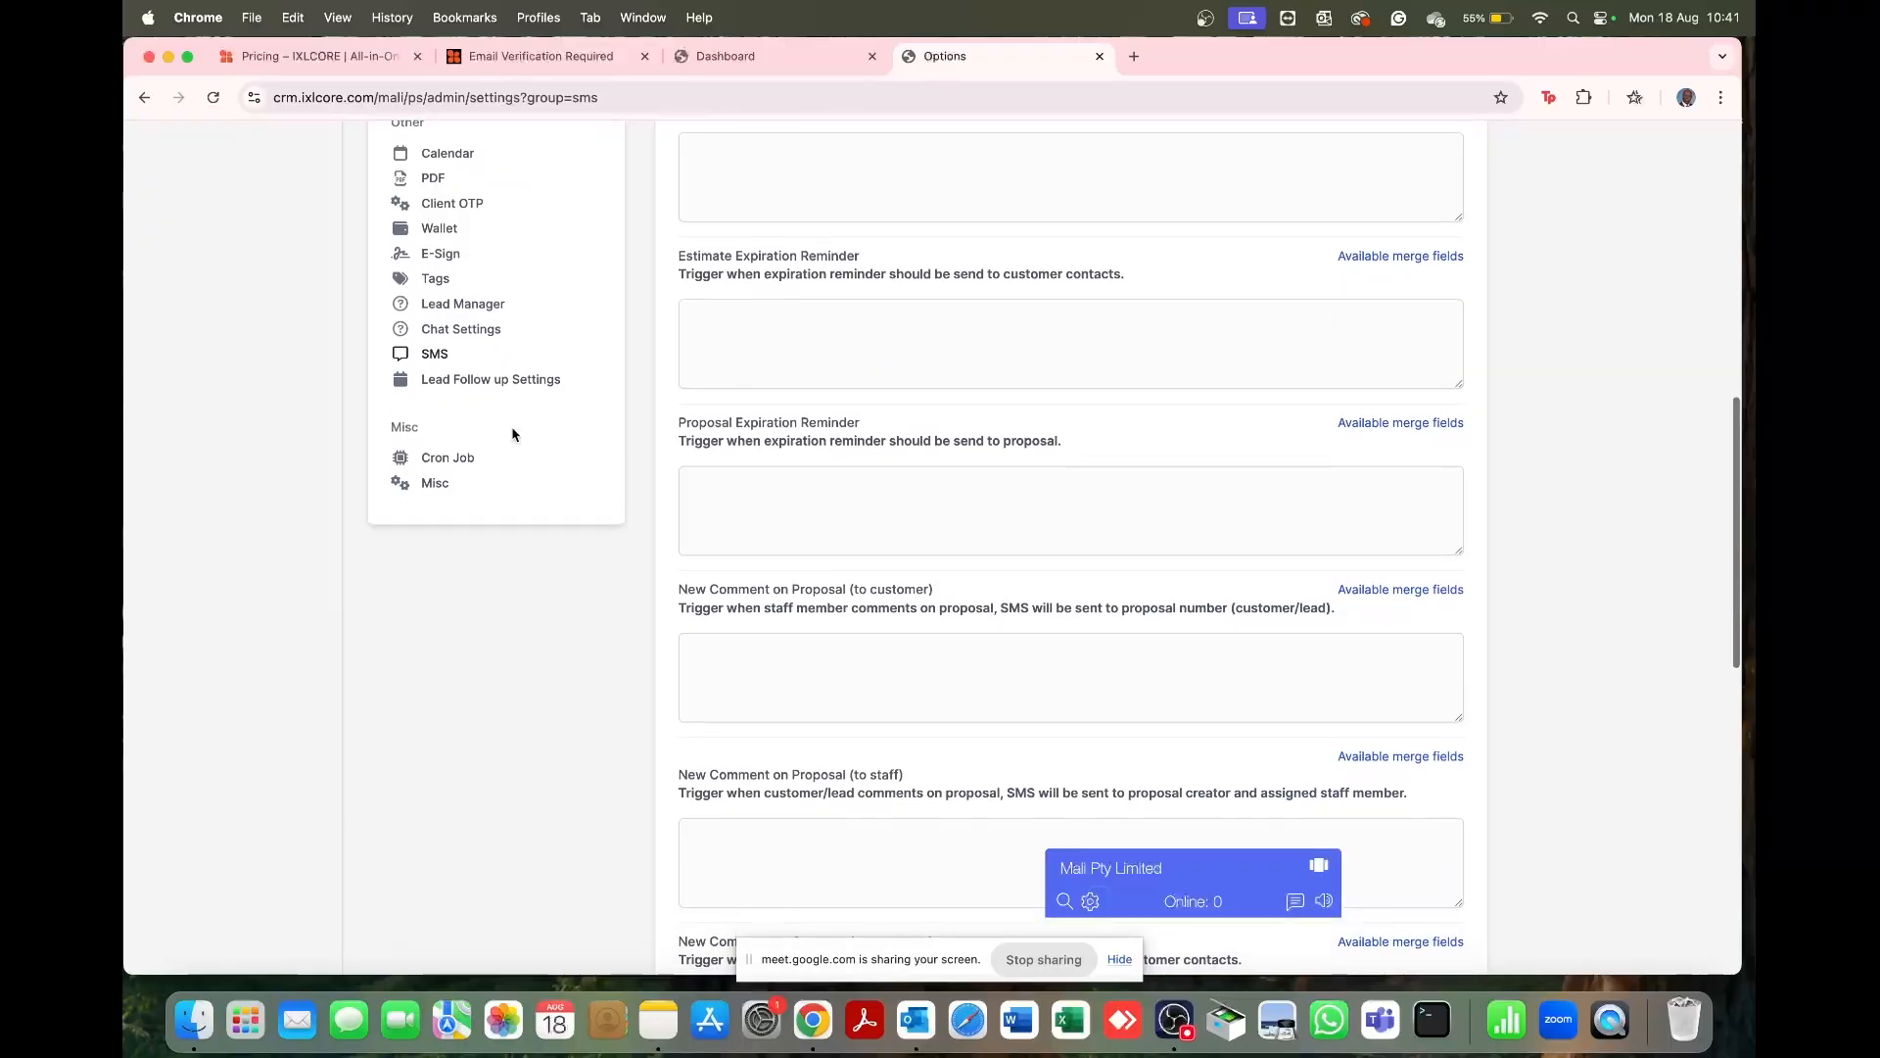
click(478, 383)
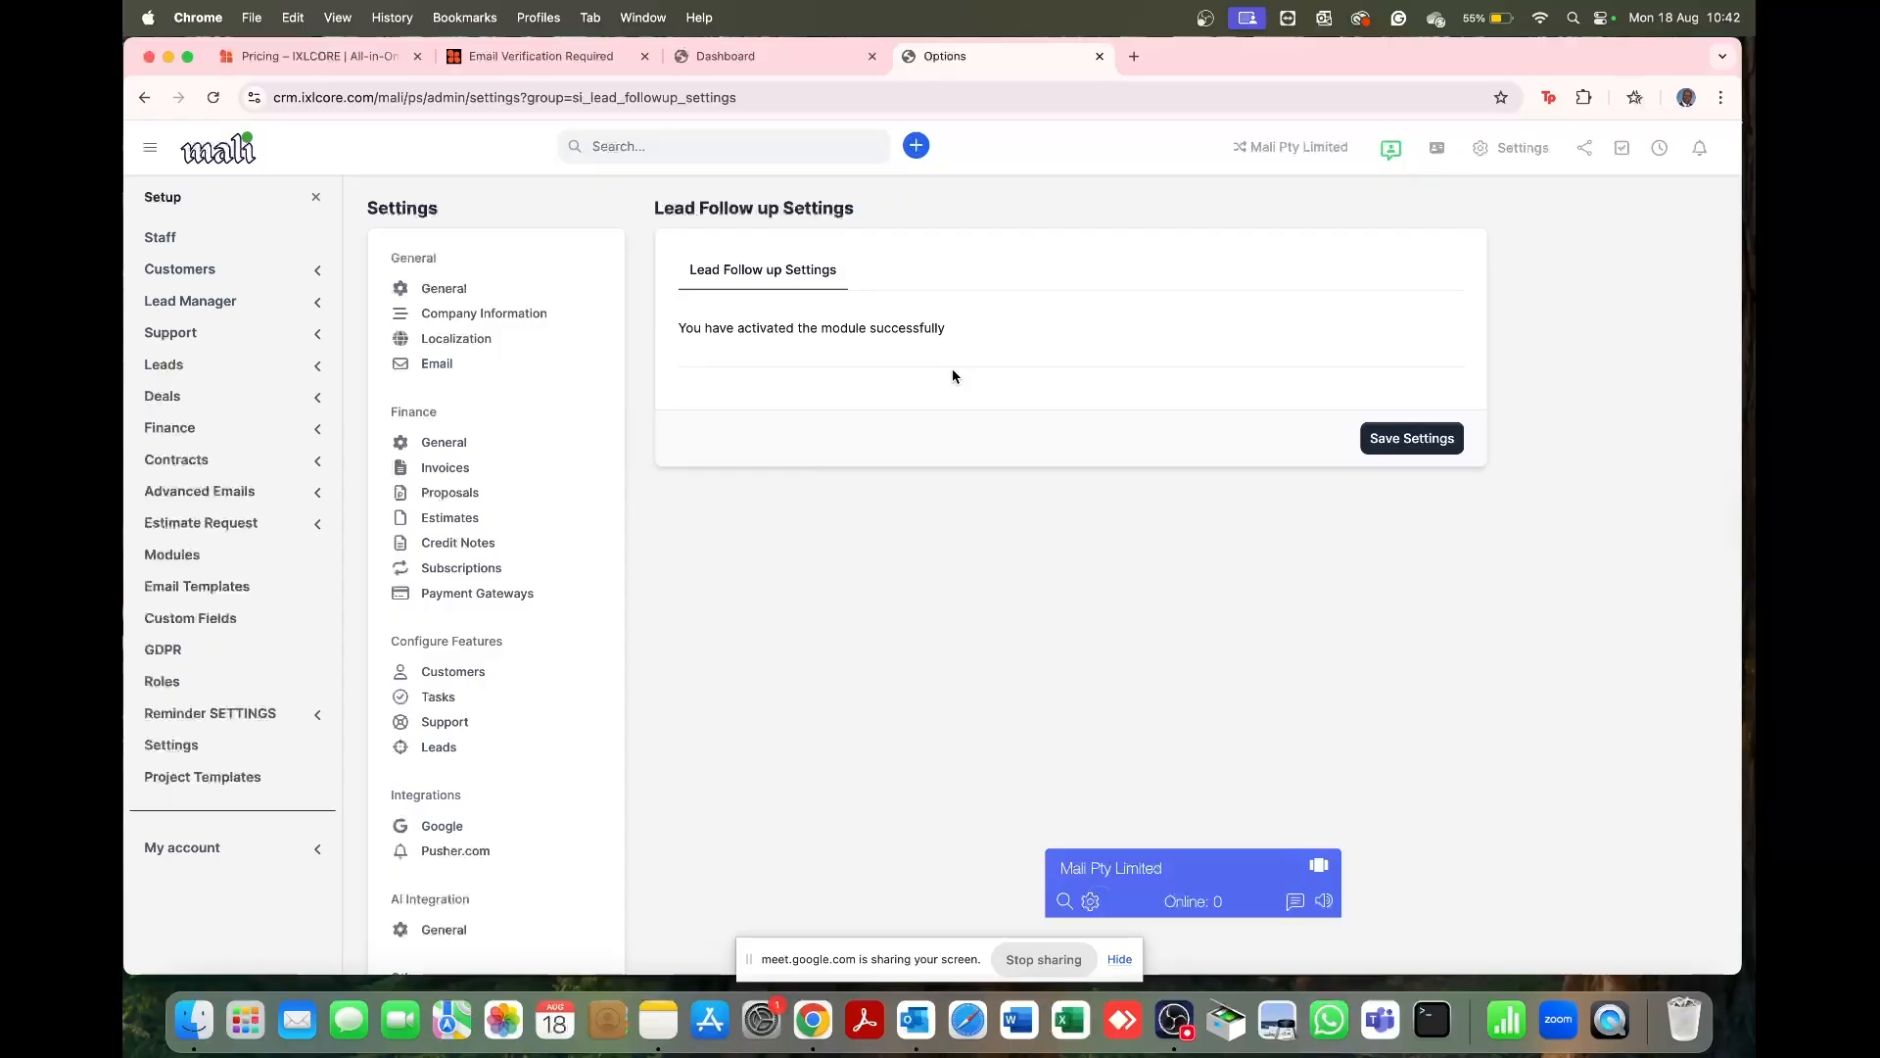
Step: Open Cron Job settings and review invoice options: automatic operations at hour 21, reminders 2 days before due
scroll(952, 375, down, 3)
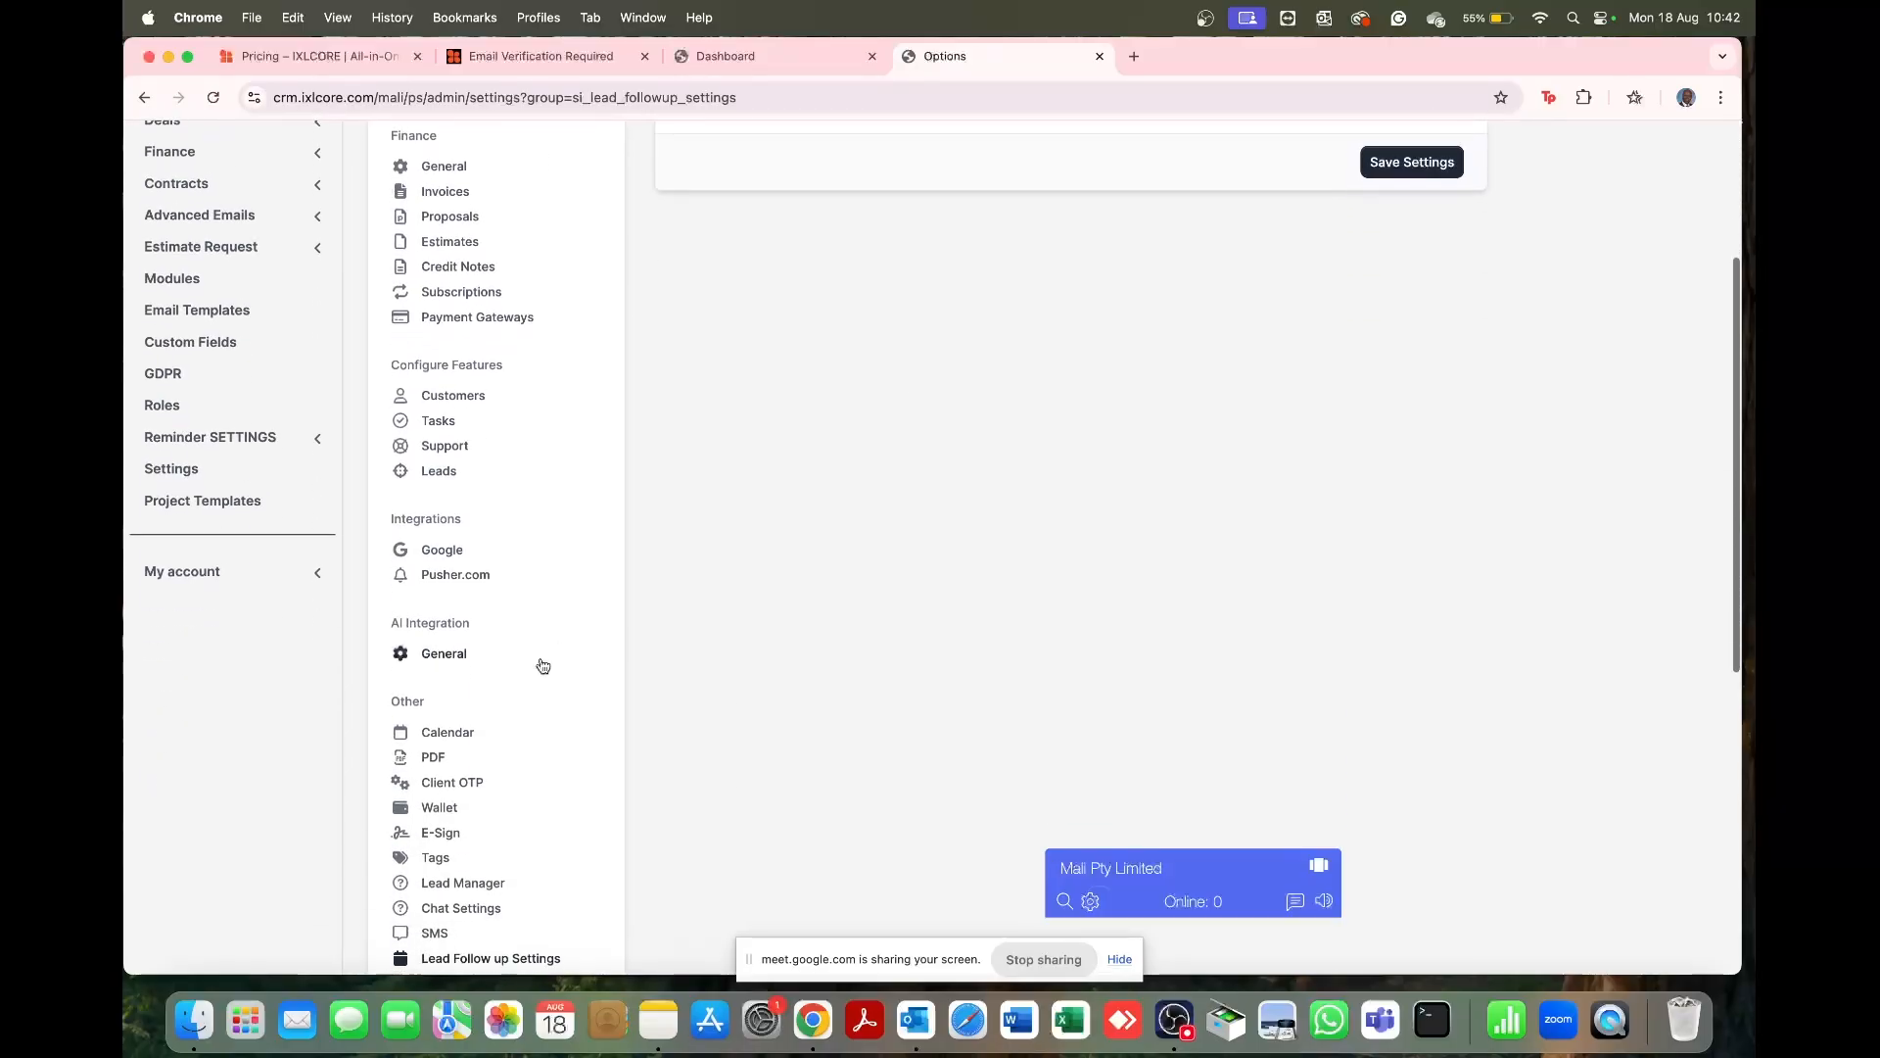
scroll(544, 665, down, 5)
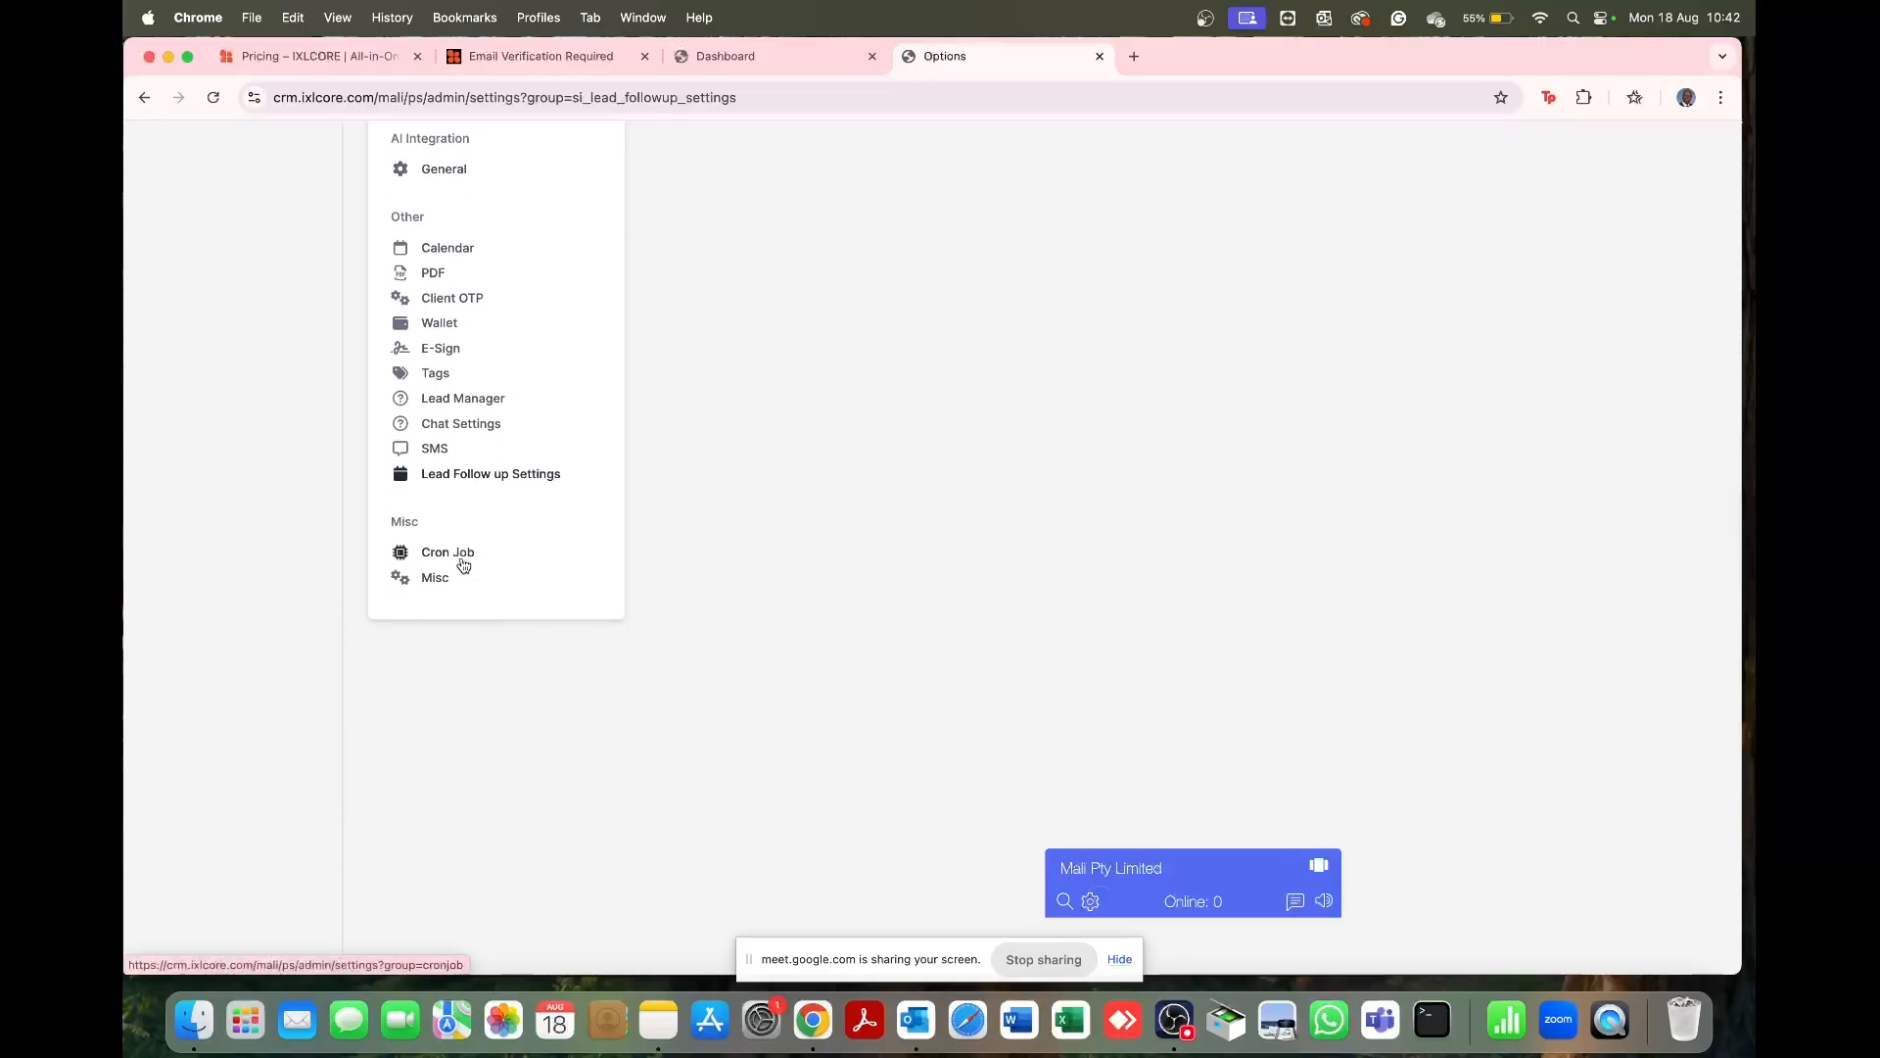
click(463, 565)
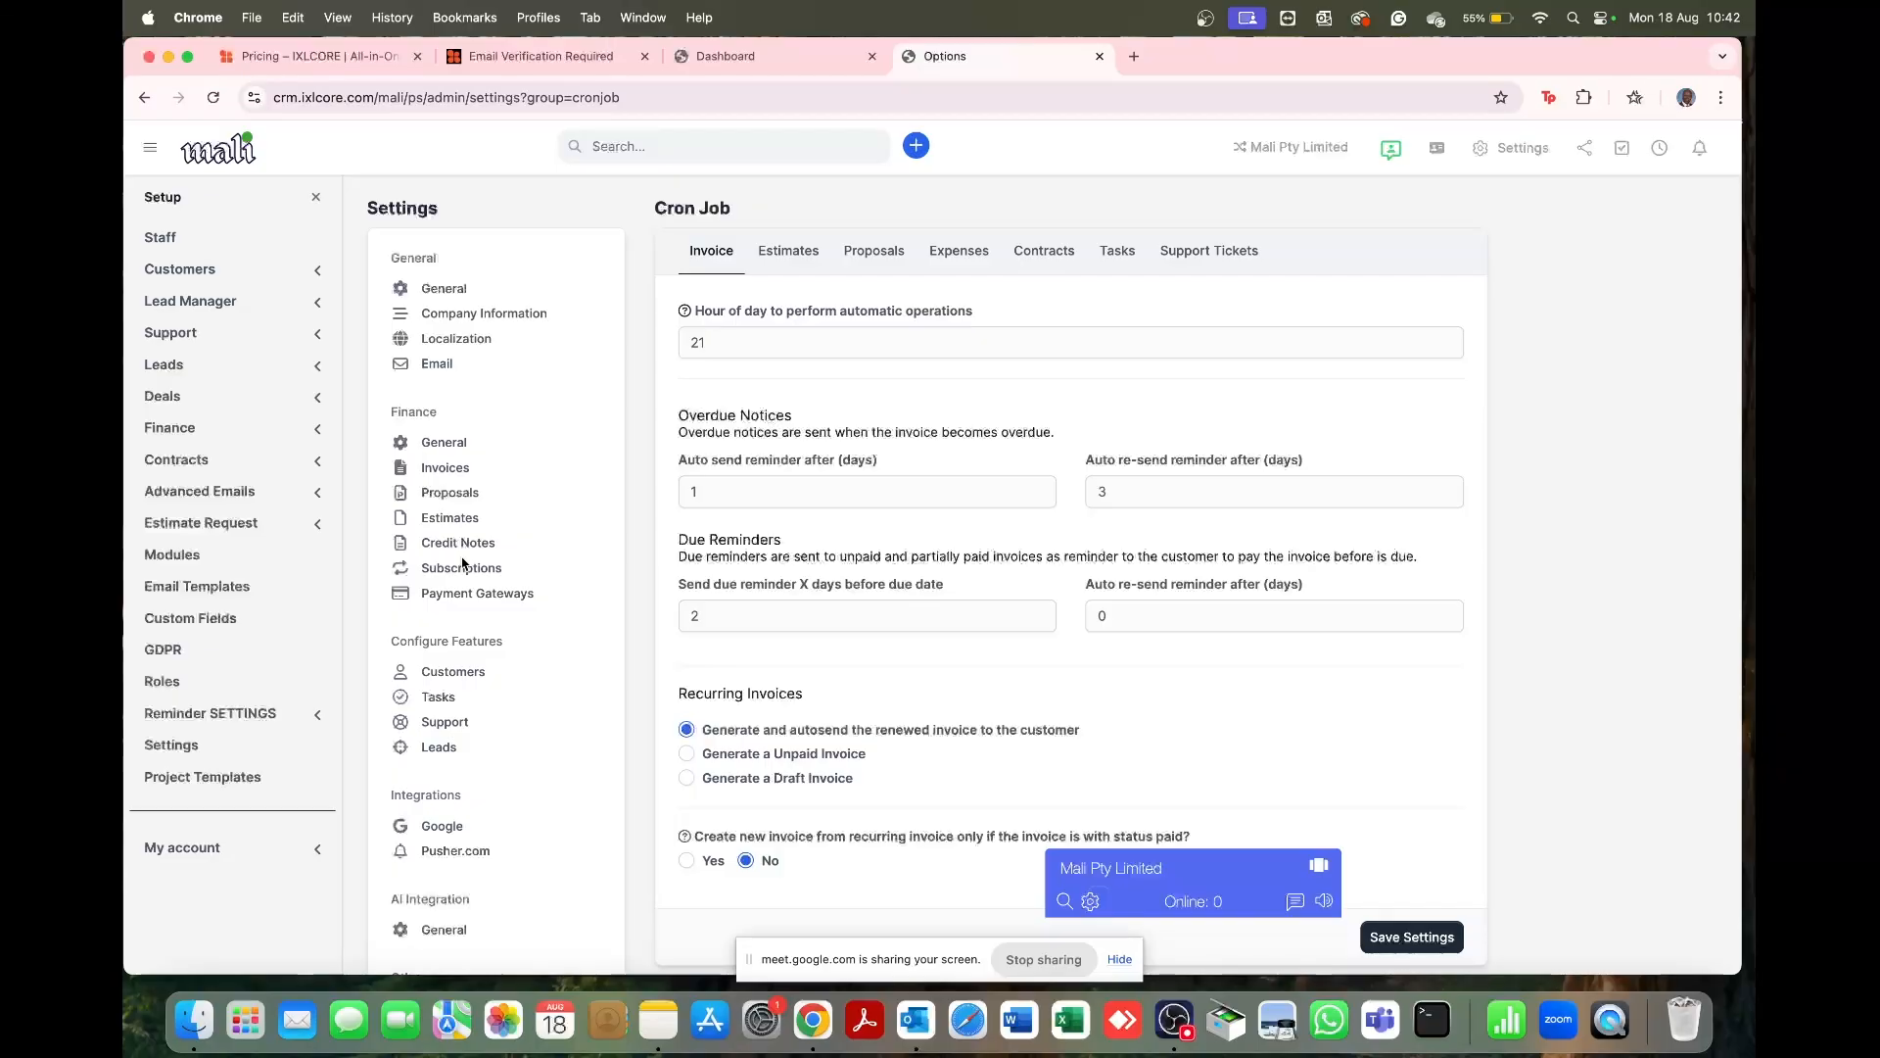
scroll(914, 587, down, 5)
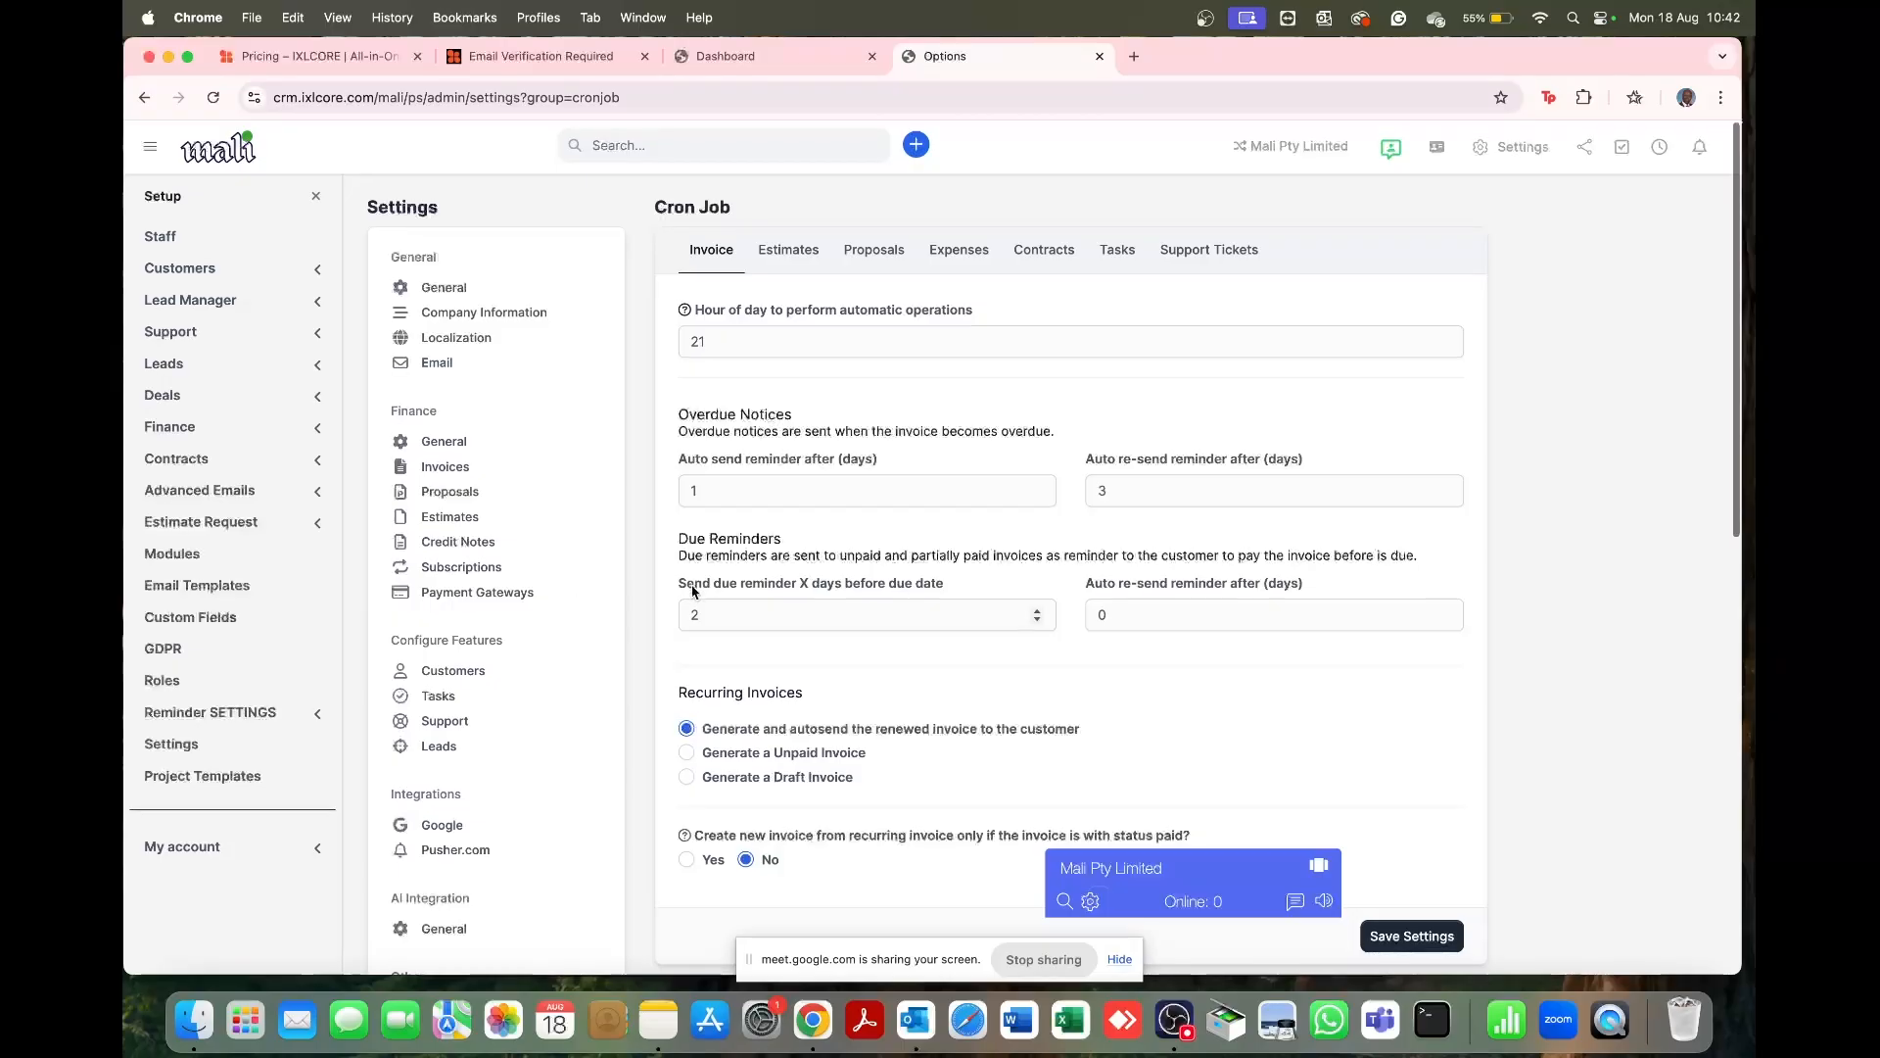
scroll(503, 721, down, 5)
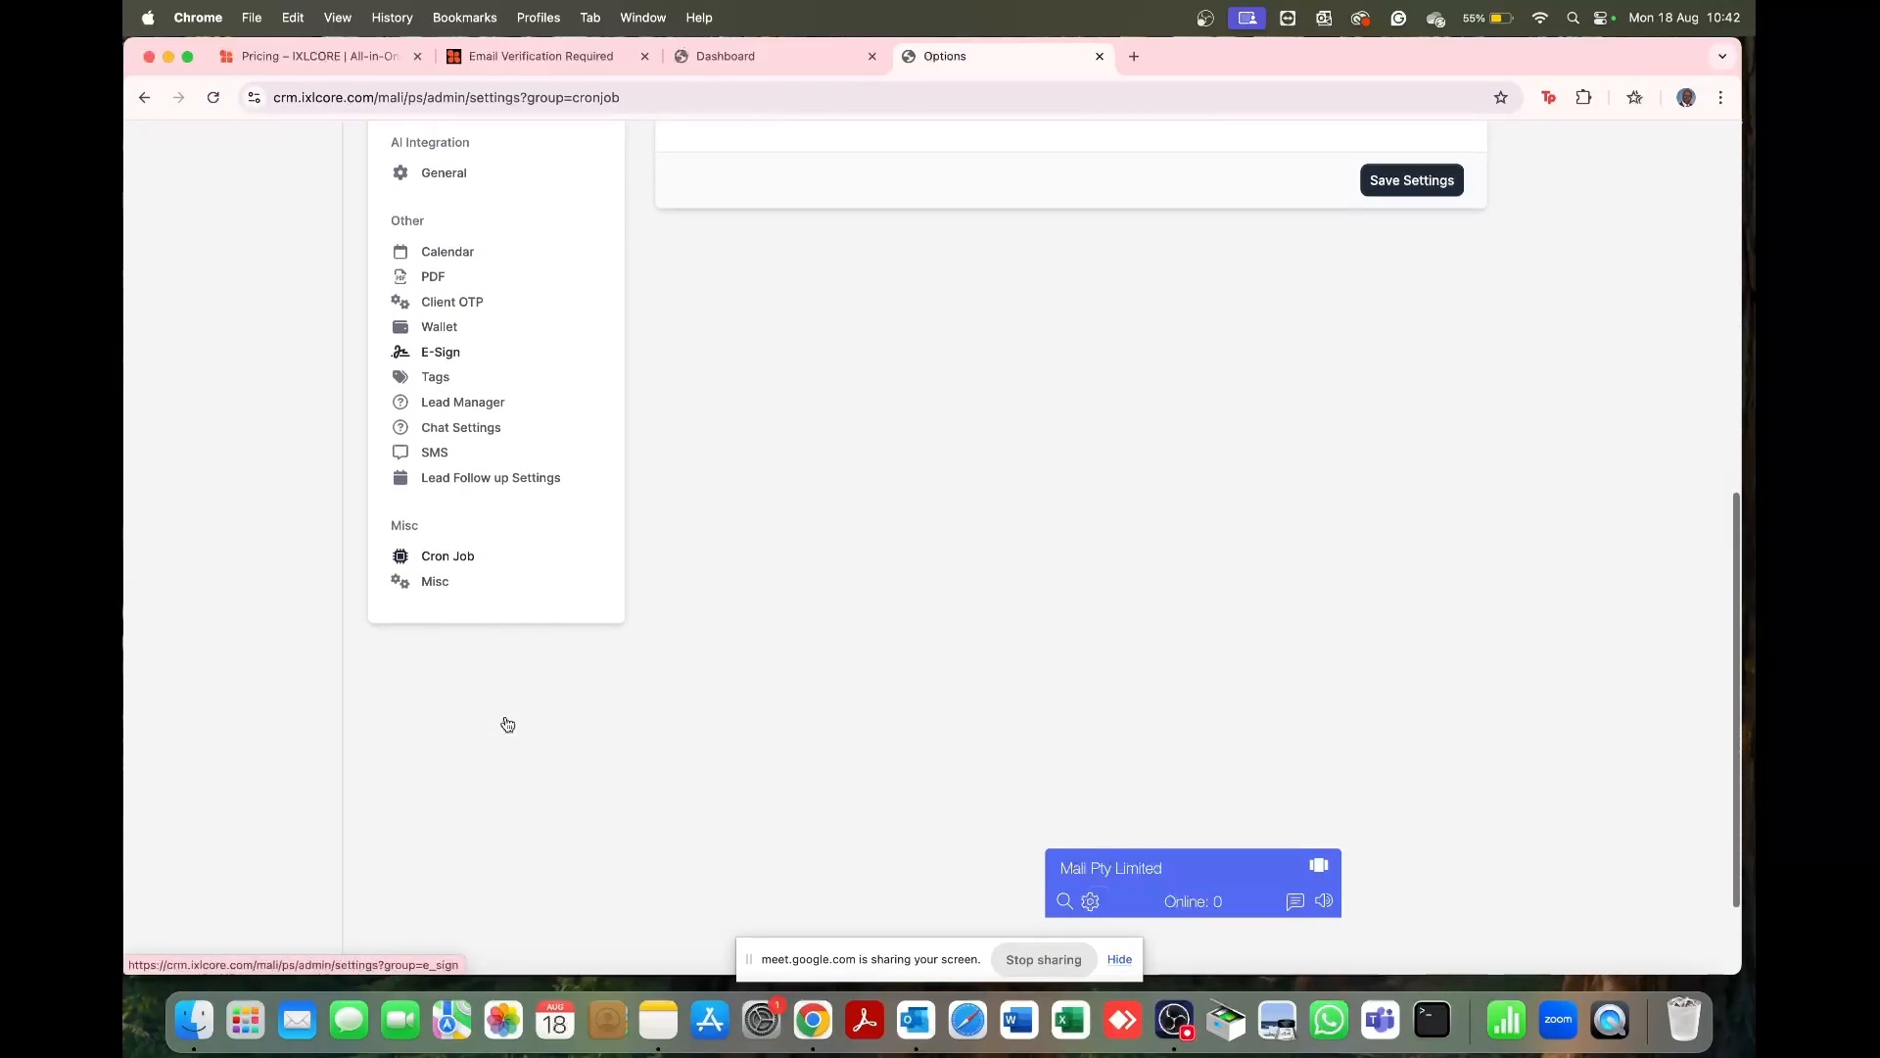
Step: Open the Misc settings showing the 10 MB upload limit and 1-month log retention
click(444, 537)
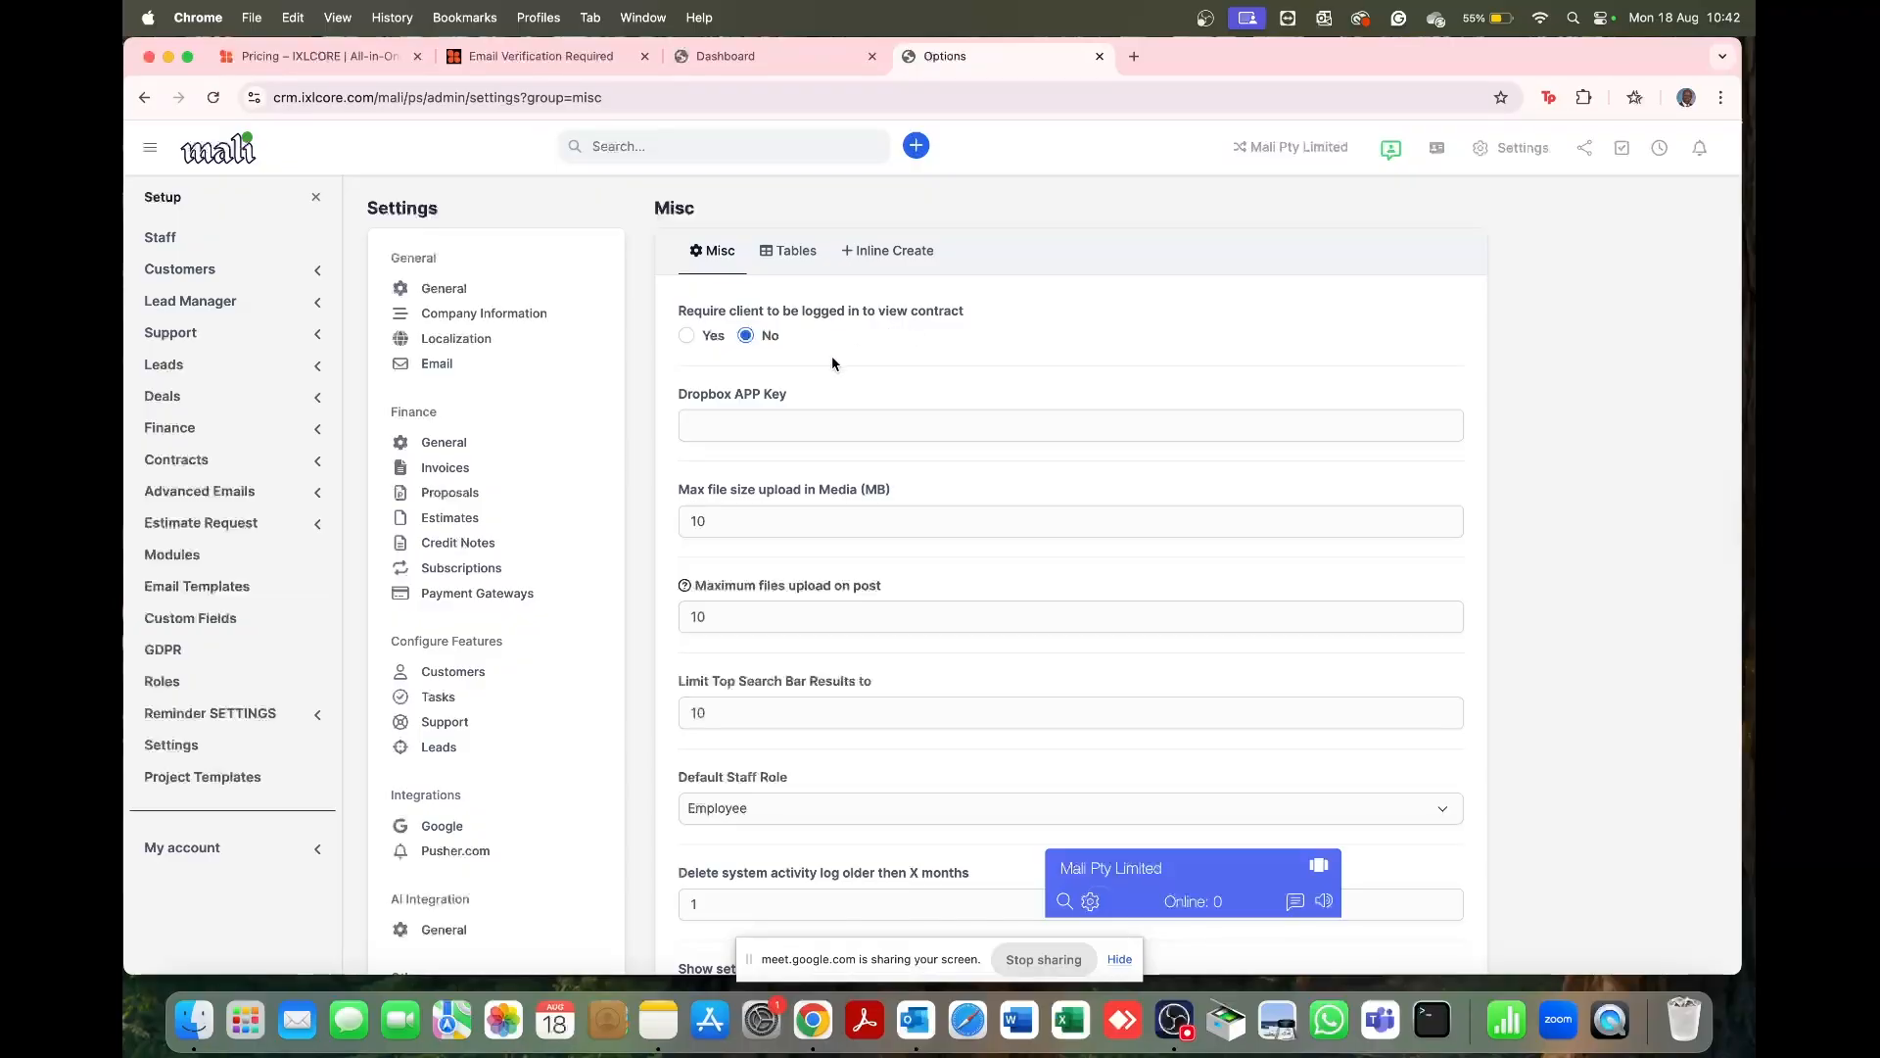
scroll(832, 356, down, 2)
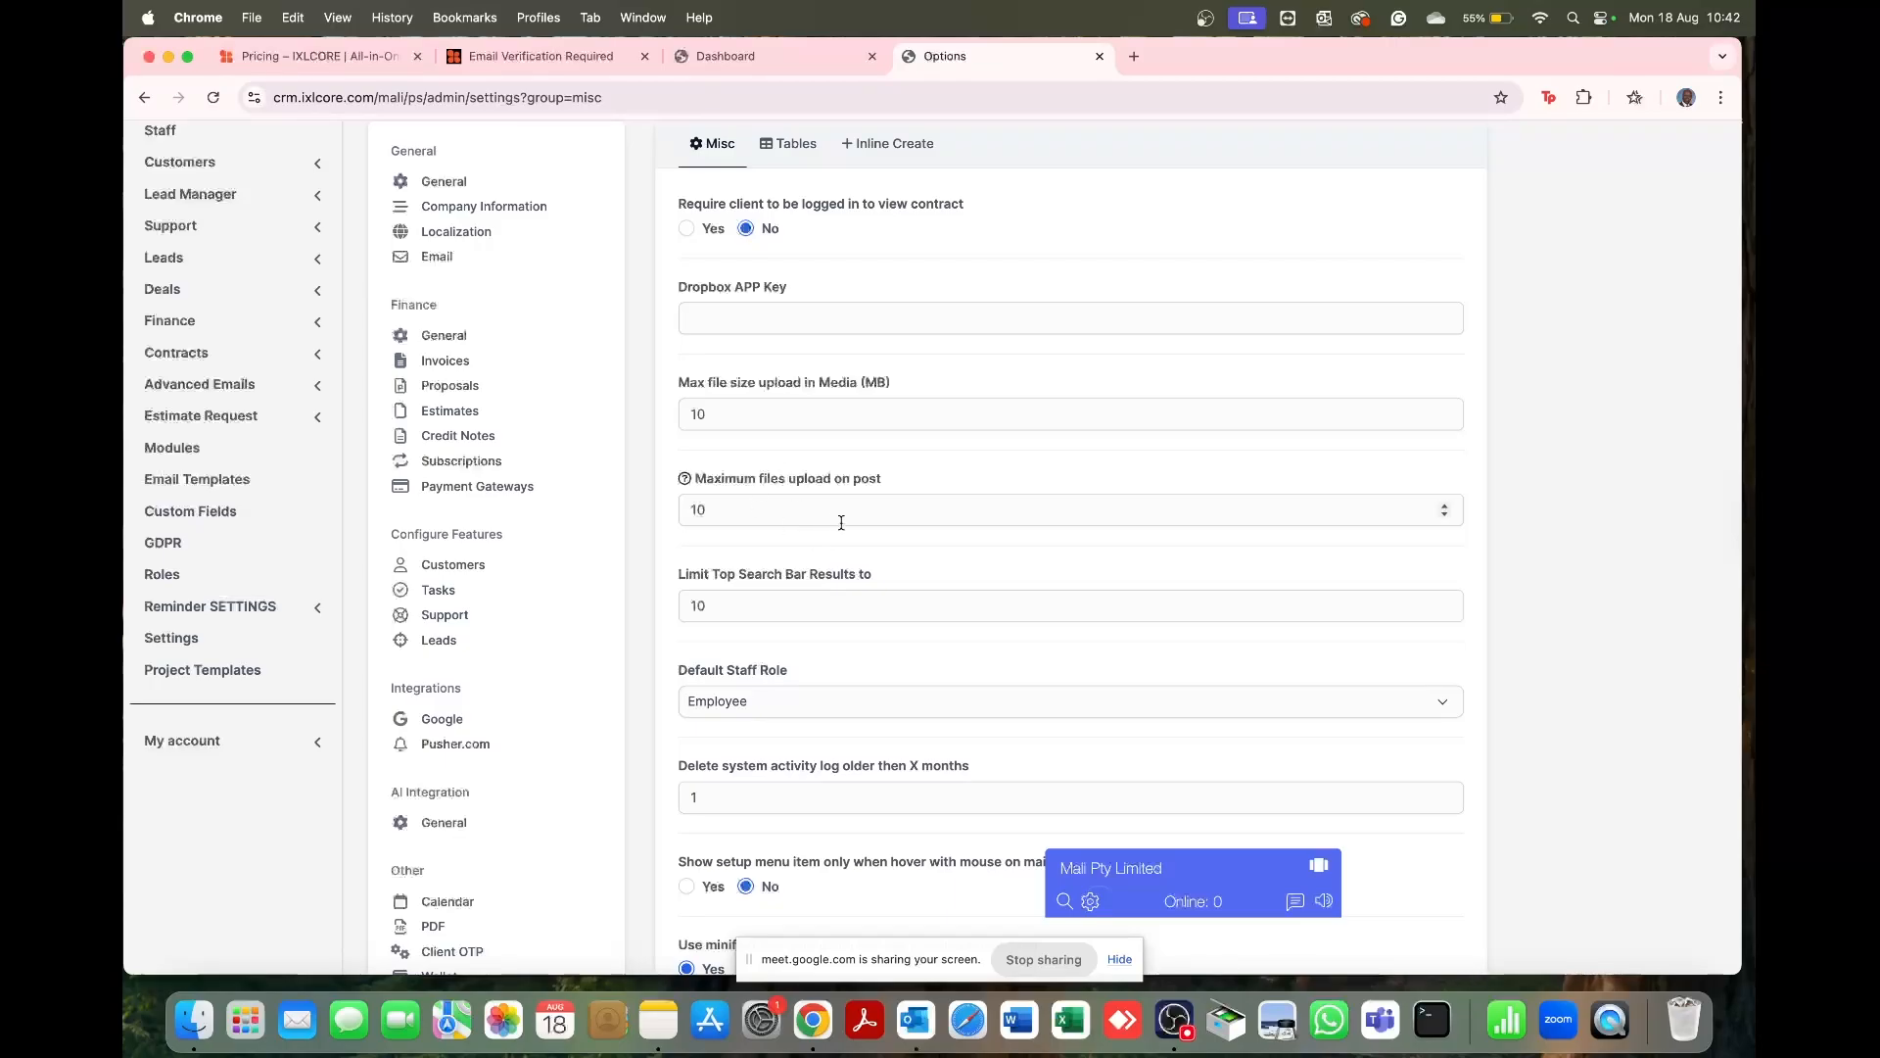
scroll(842, 522, down, 5)
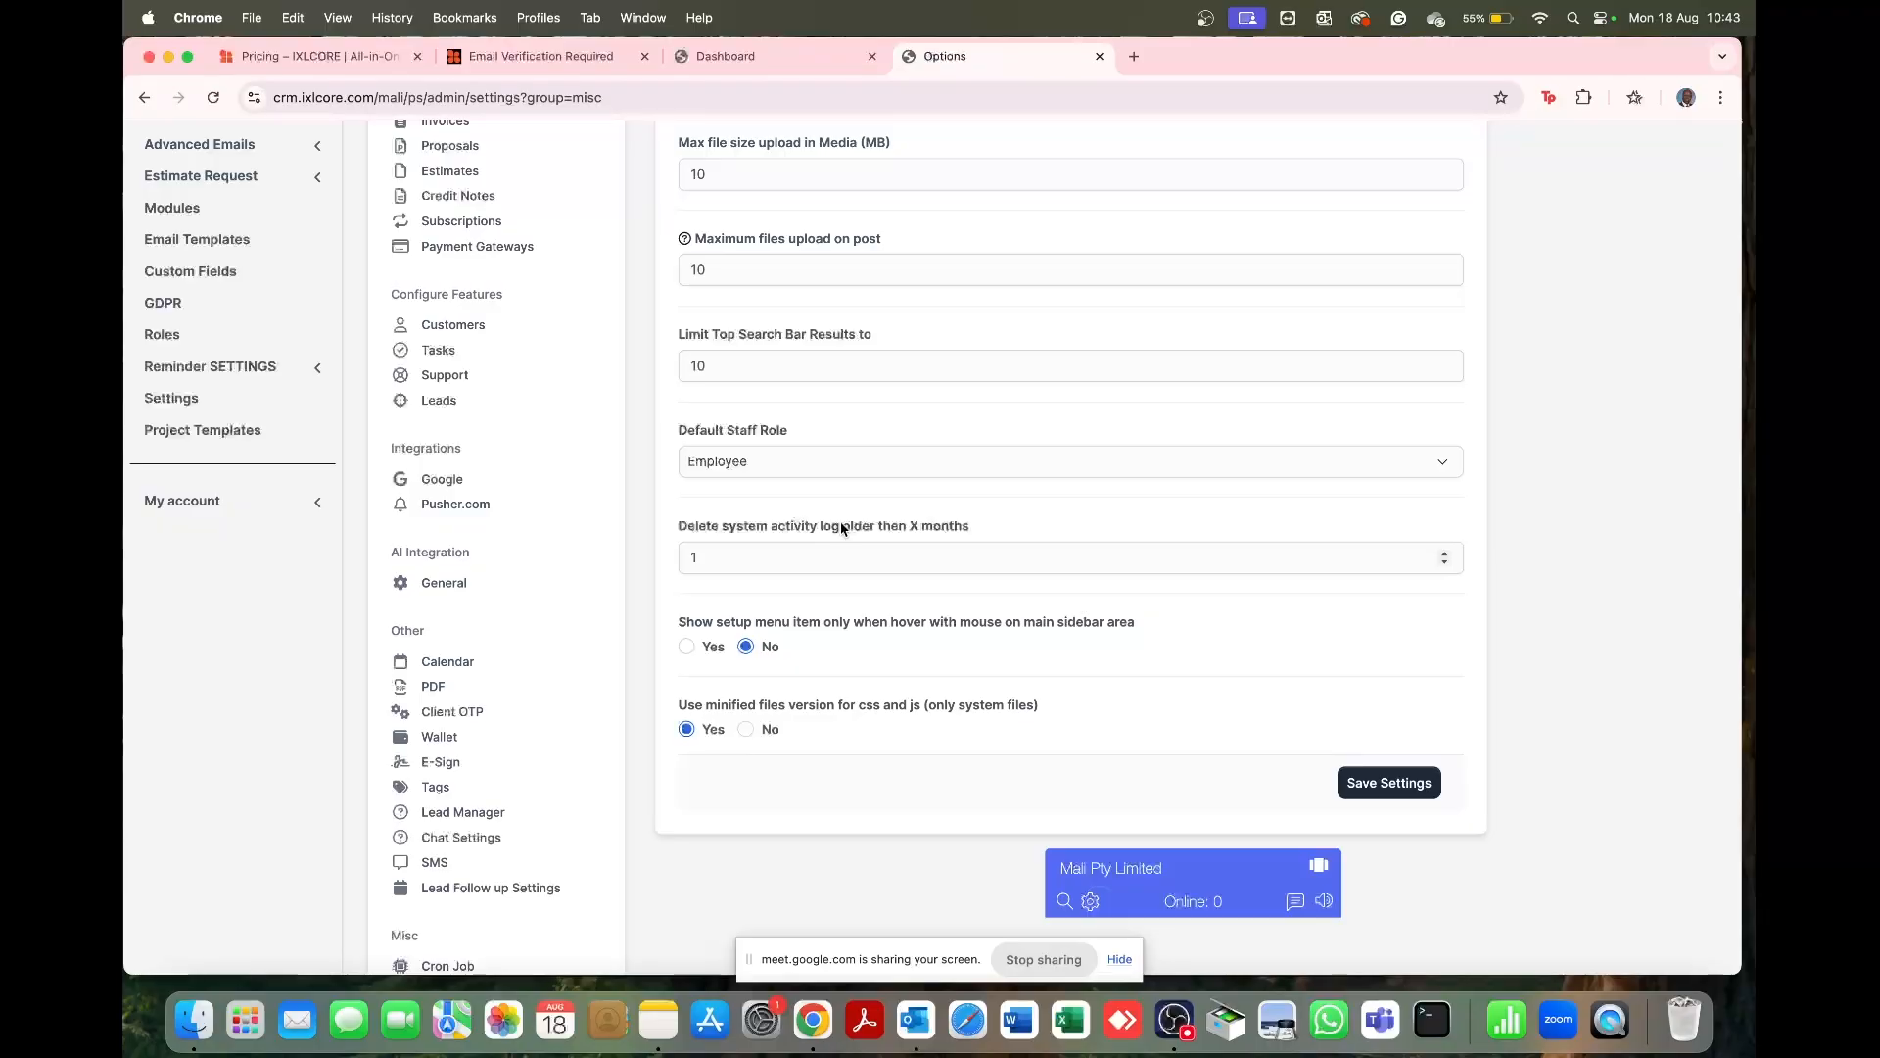
Step: Keep Employee as the default staff role and save the Misc settings
click(826, 468)
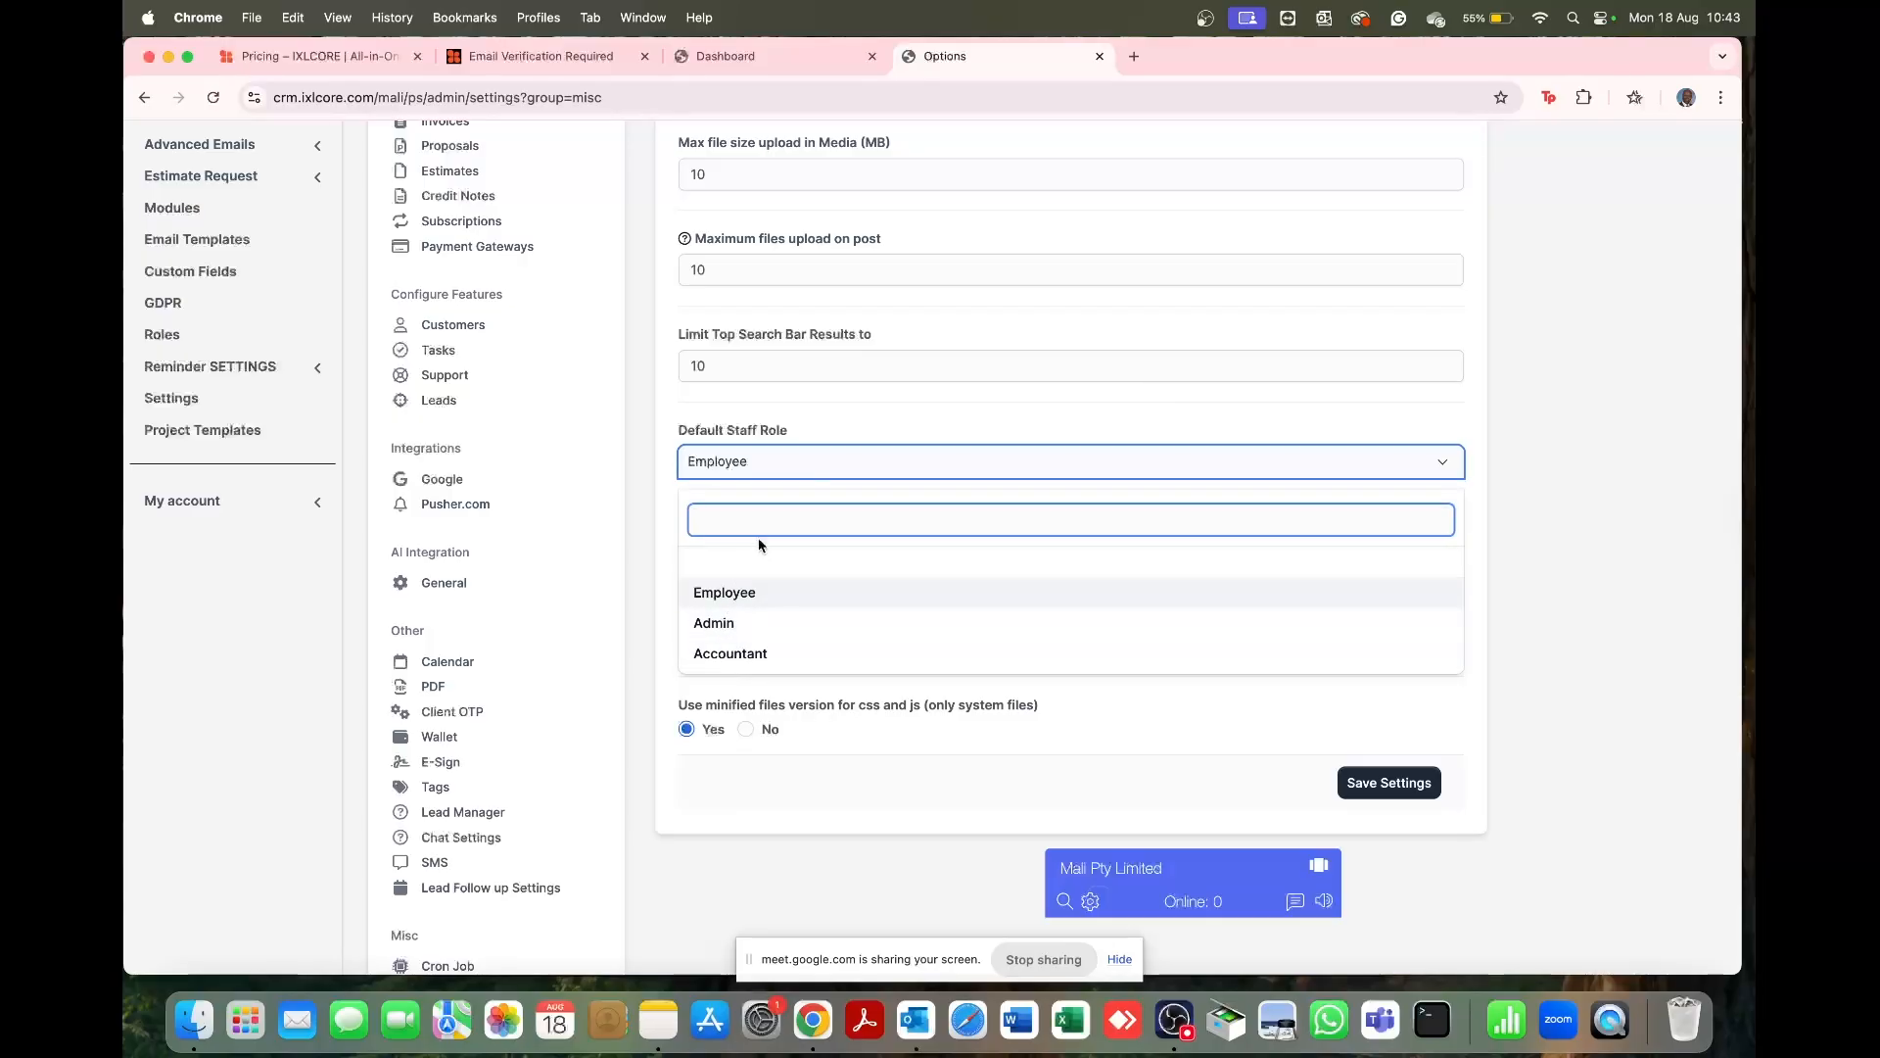
click(745, 468)
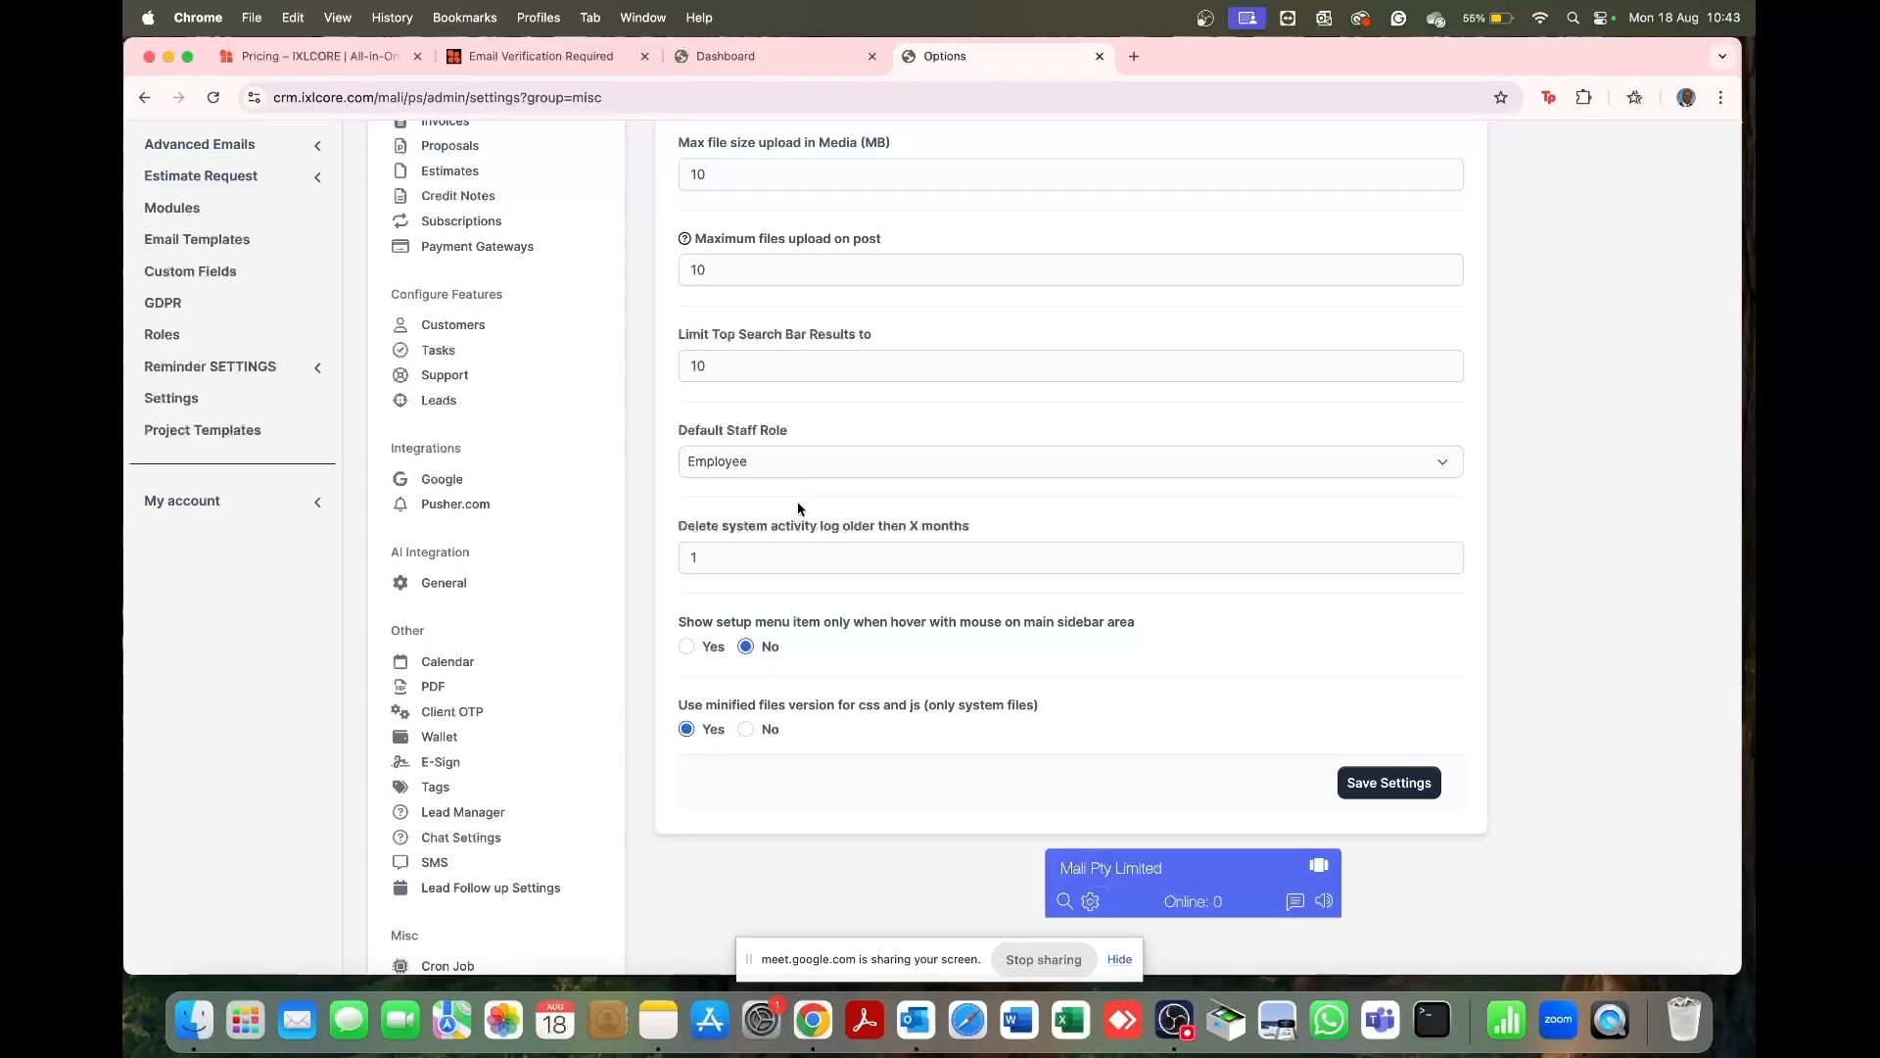
scroll(797, 502, down, 2)
scroll(797, 501, up, 10)
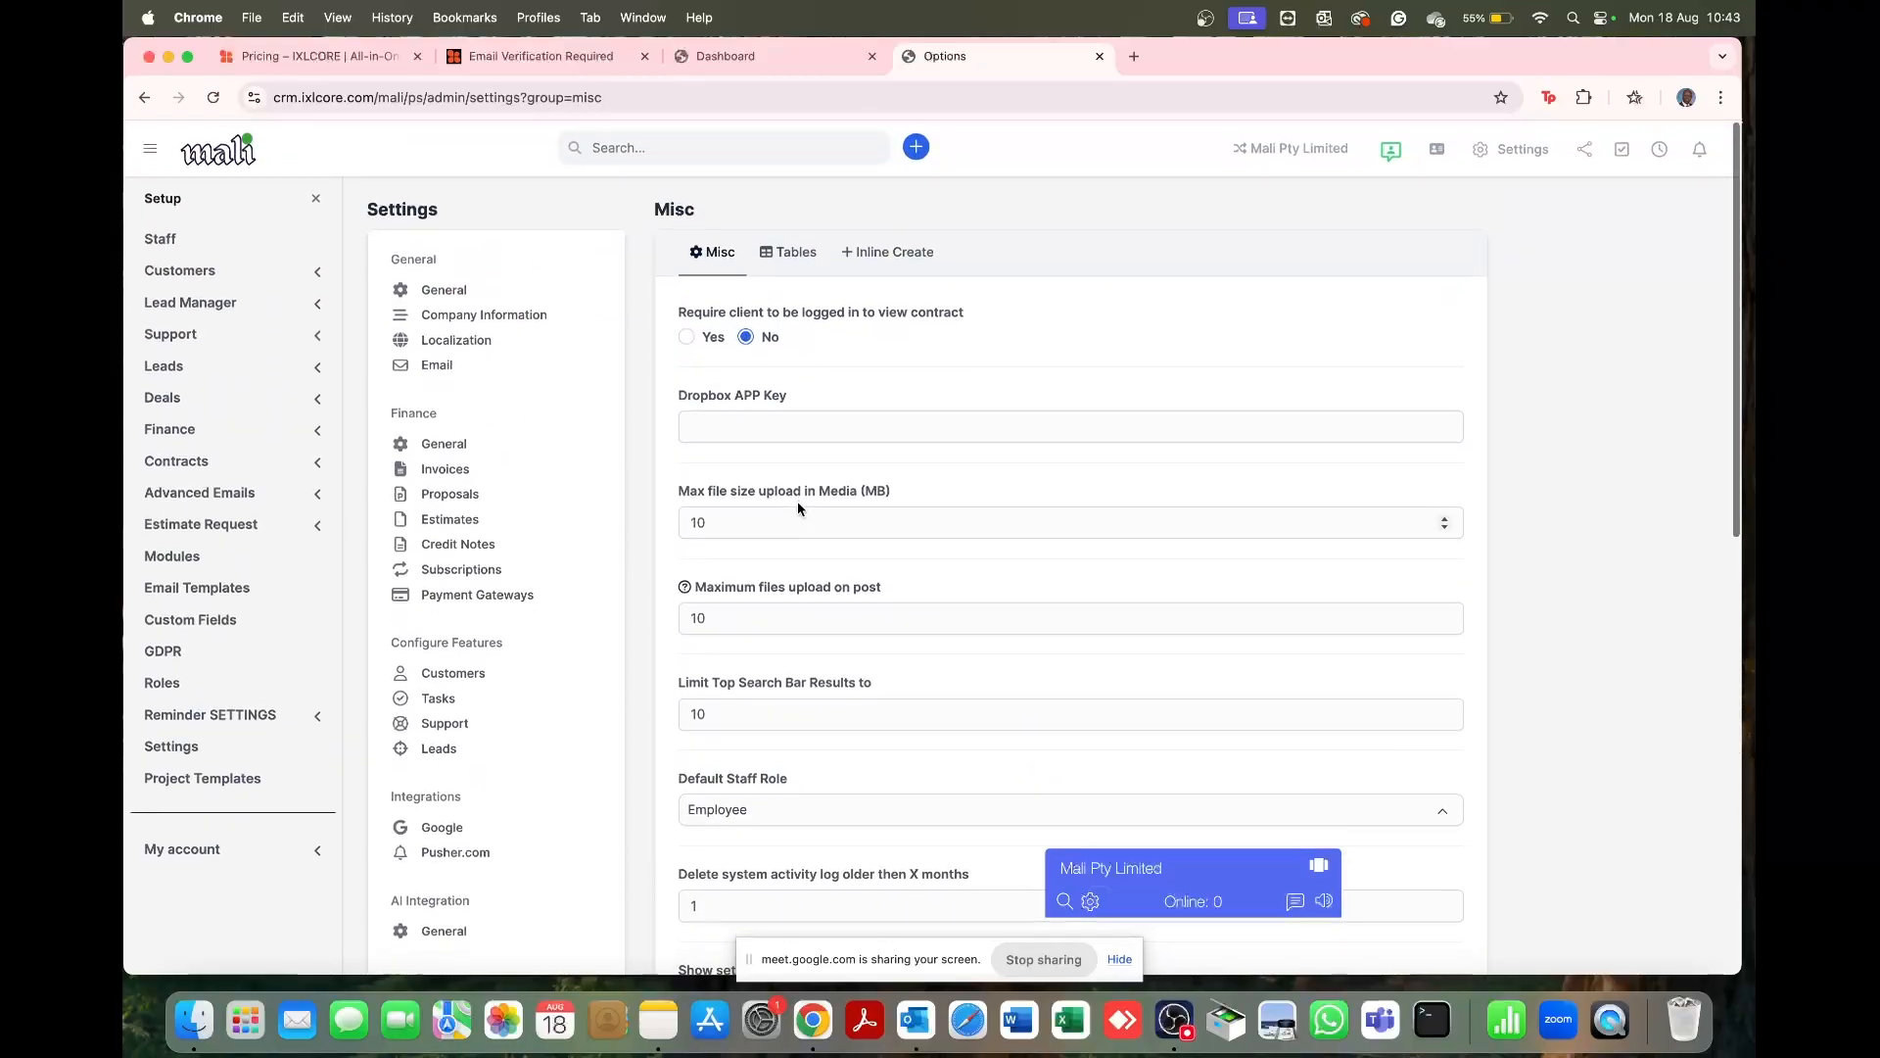
scroll(797, 508, down, 15)
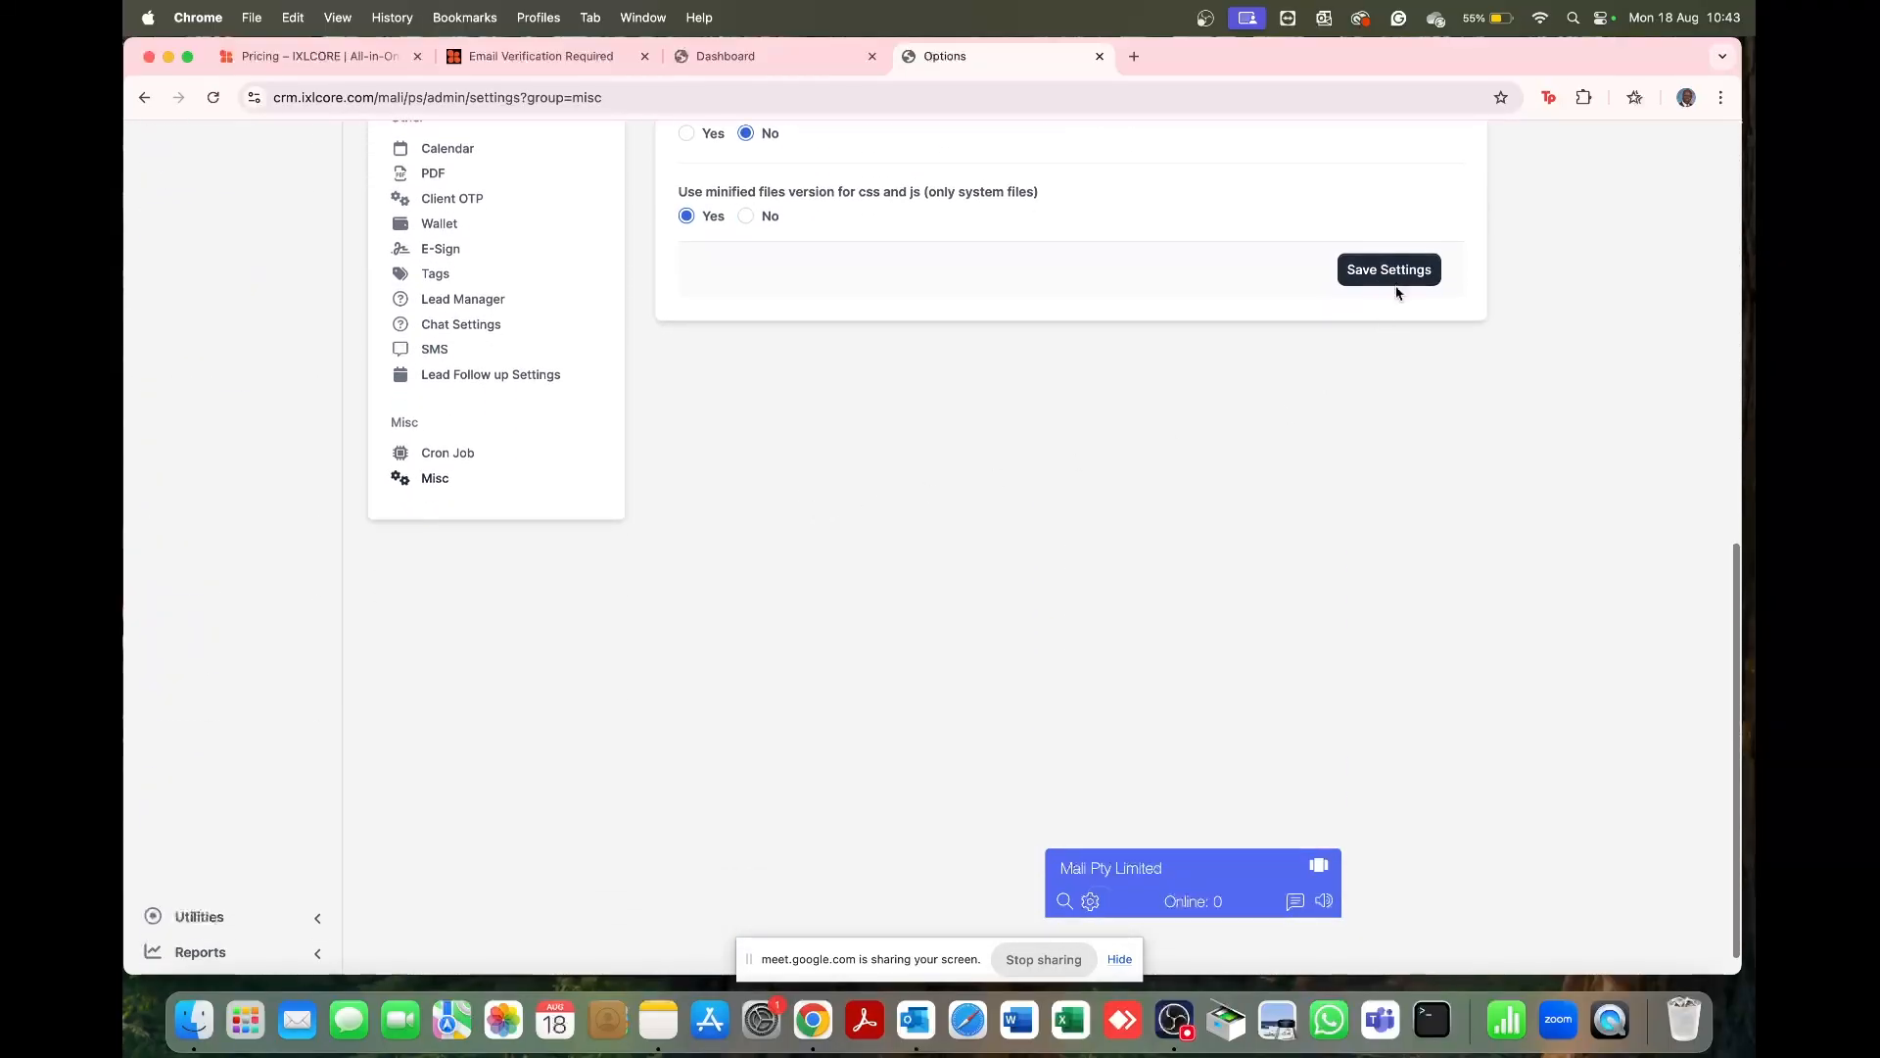
click(1396, 283)
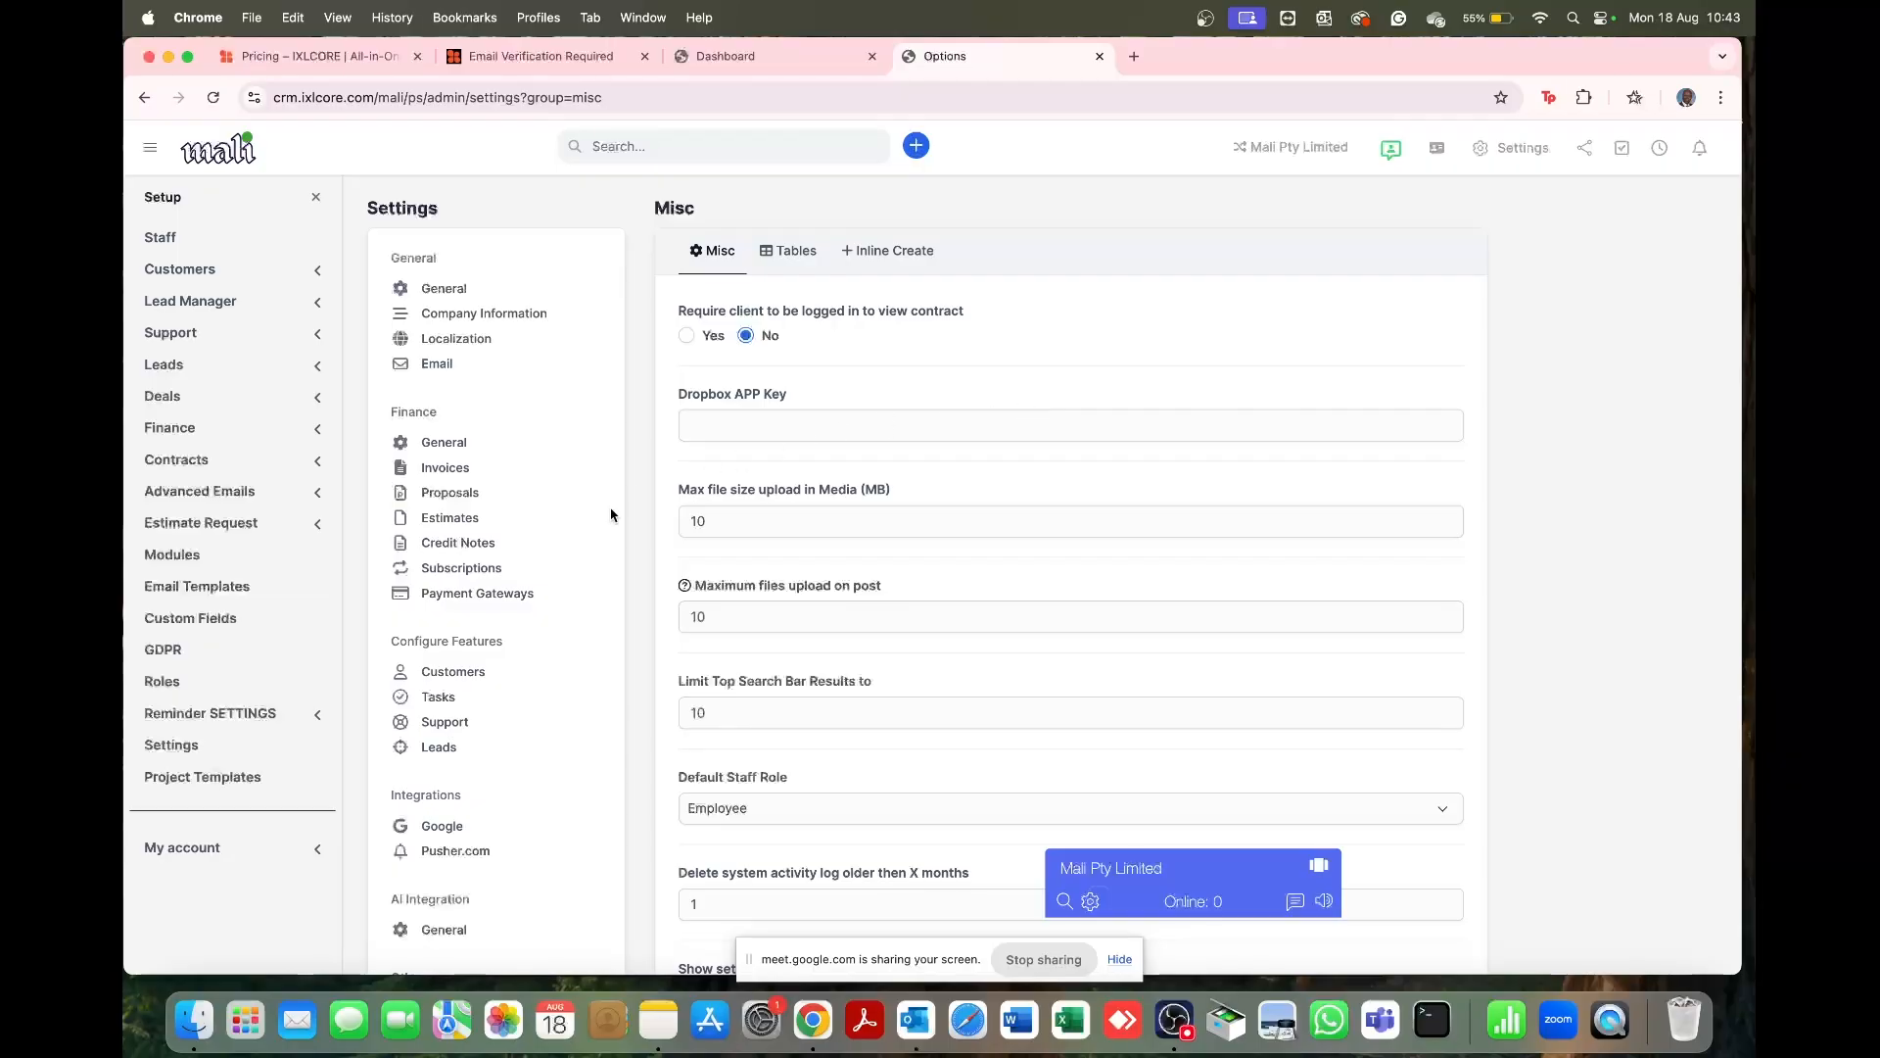
scroll(513, 656, down, 3)
scroll(513, 657, down, 5)
scroll(516, 654, up, 15)
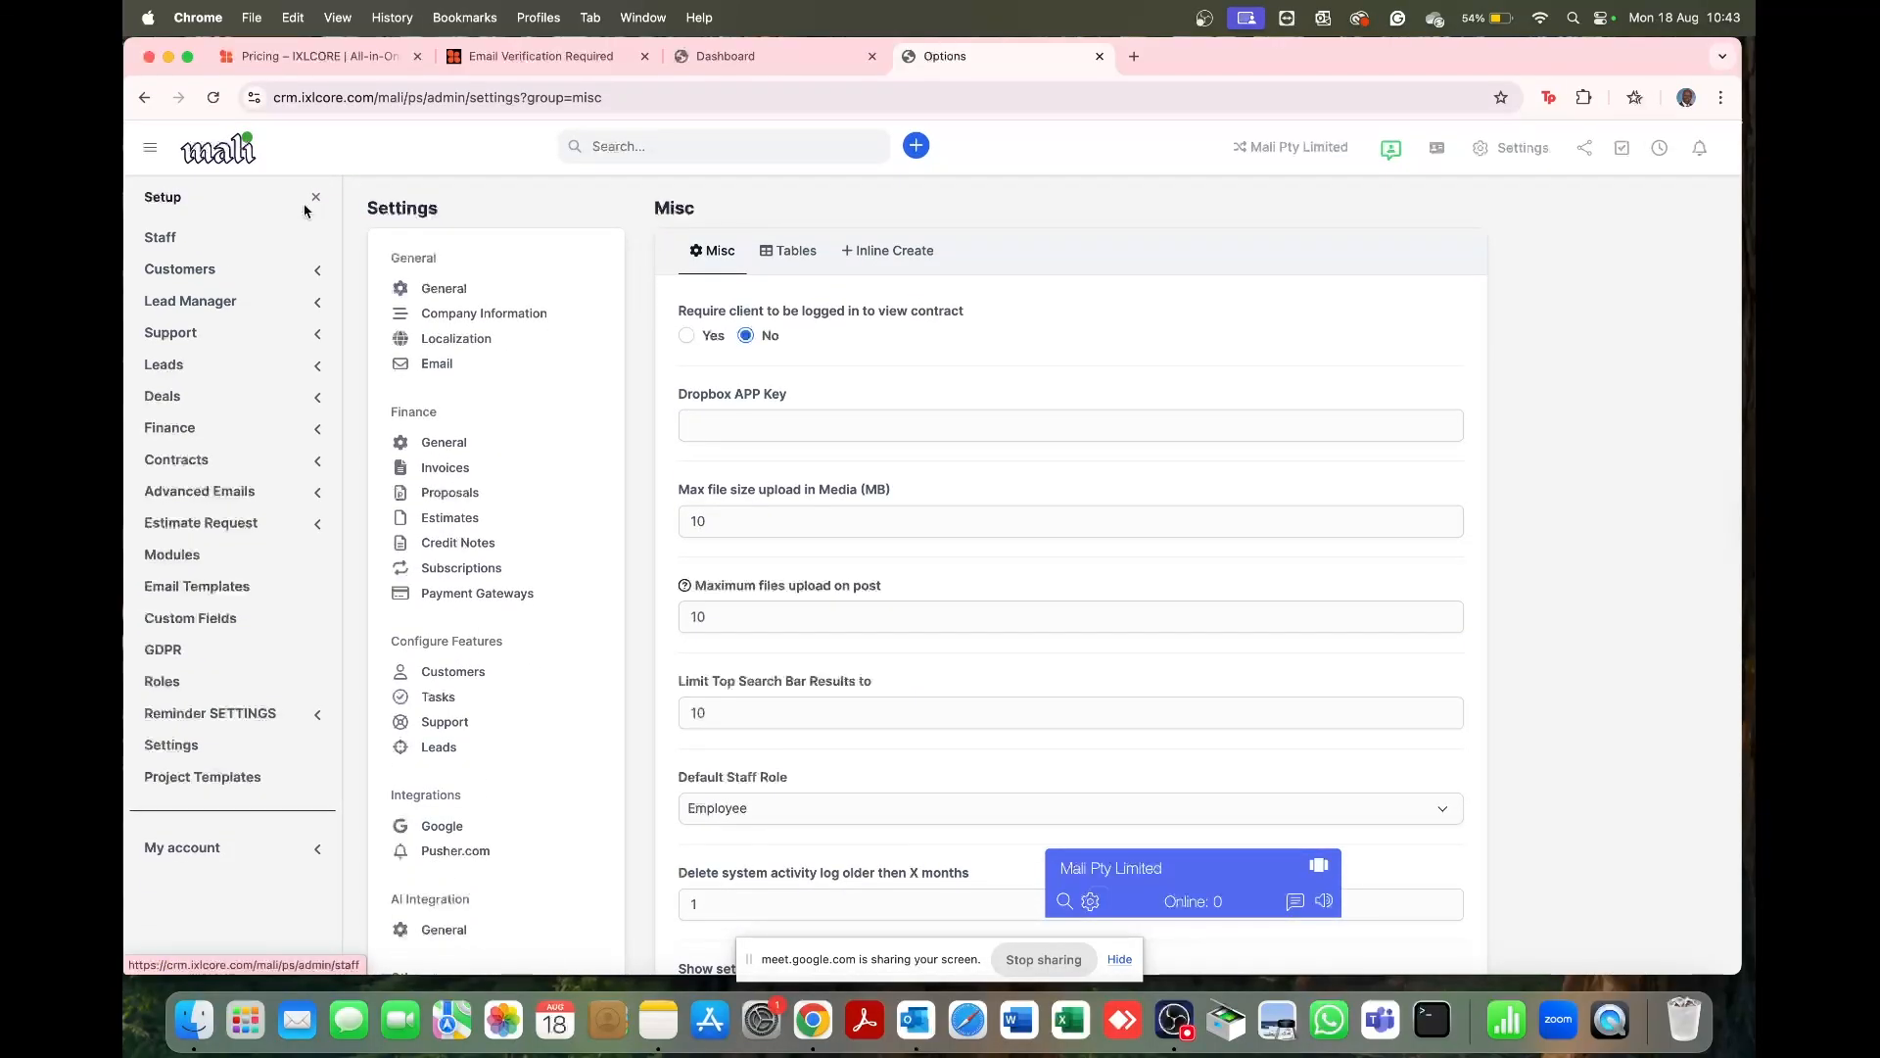
Step: Return to admin Settings and review the Email page: PHPMailer over SMTP, TLS encryption, port 587
click(315, 198)
scroll(227, 489, down, 5)
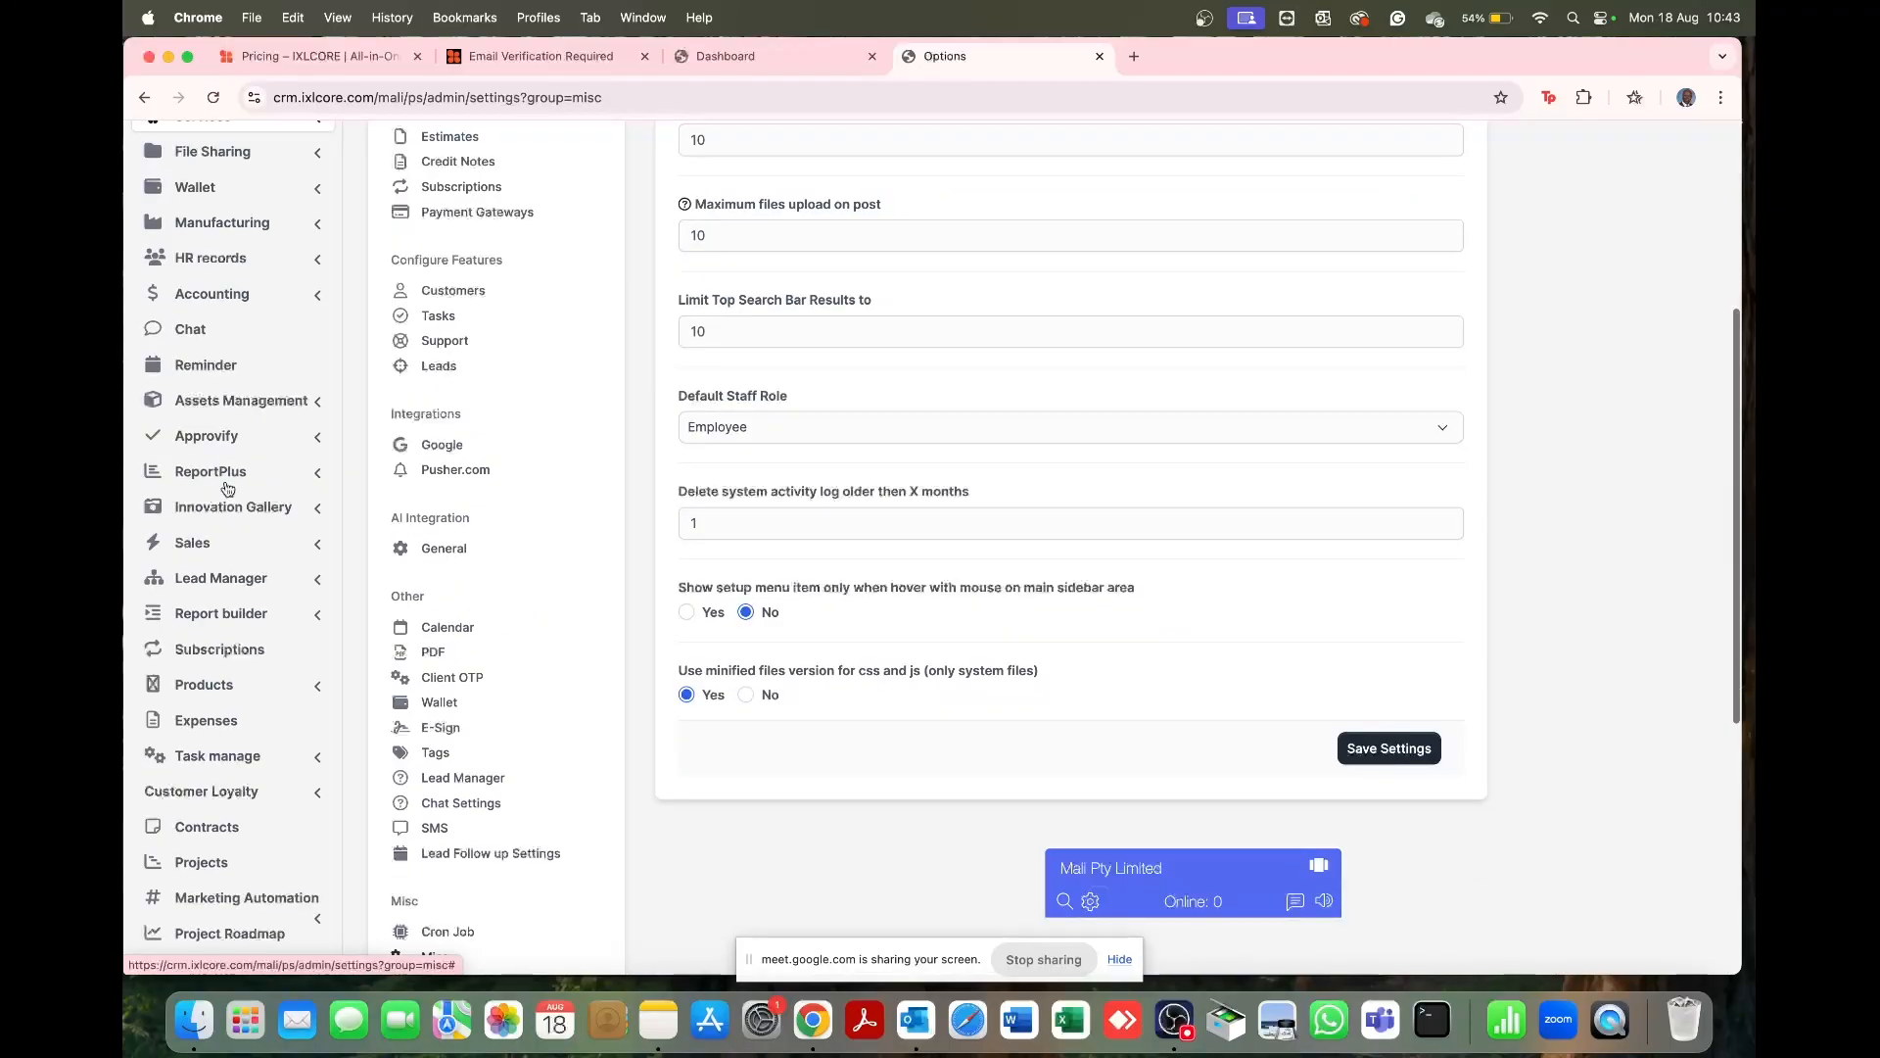
scroll(227, 489, down, 5)
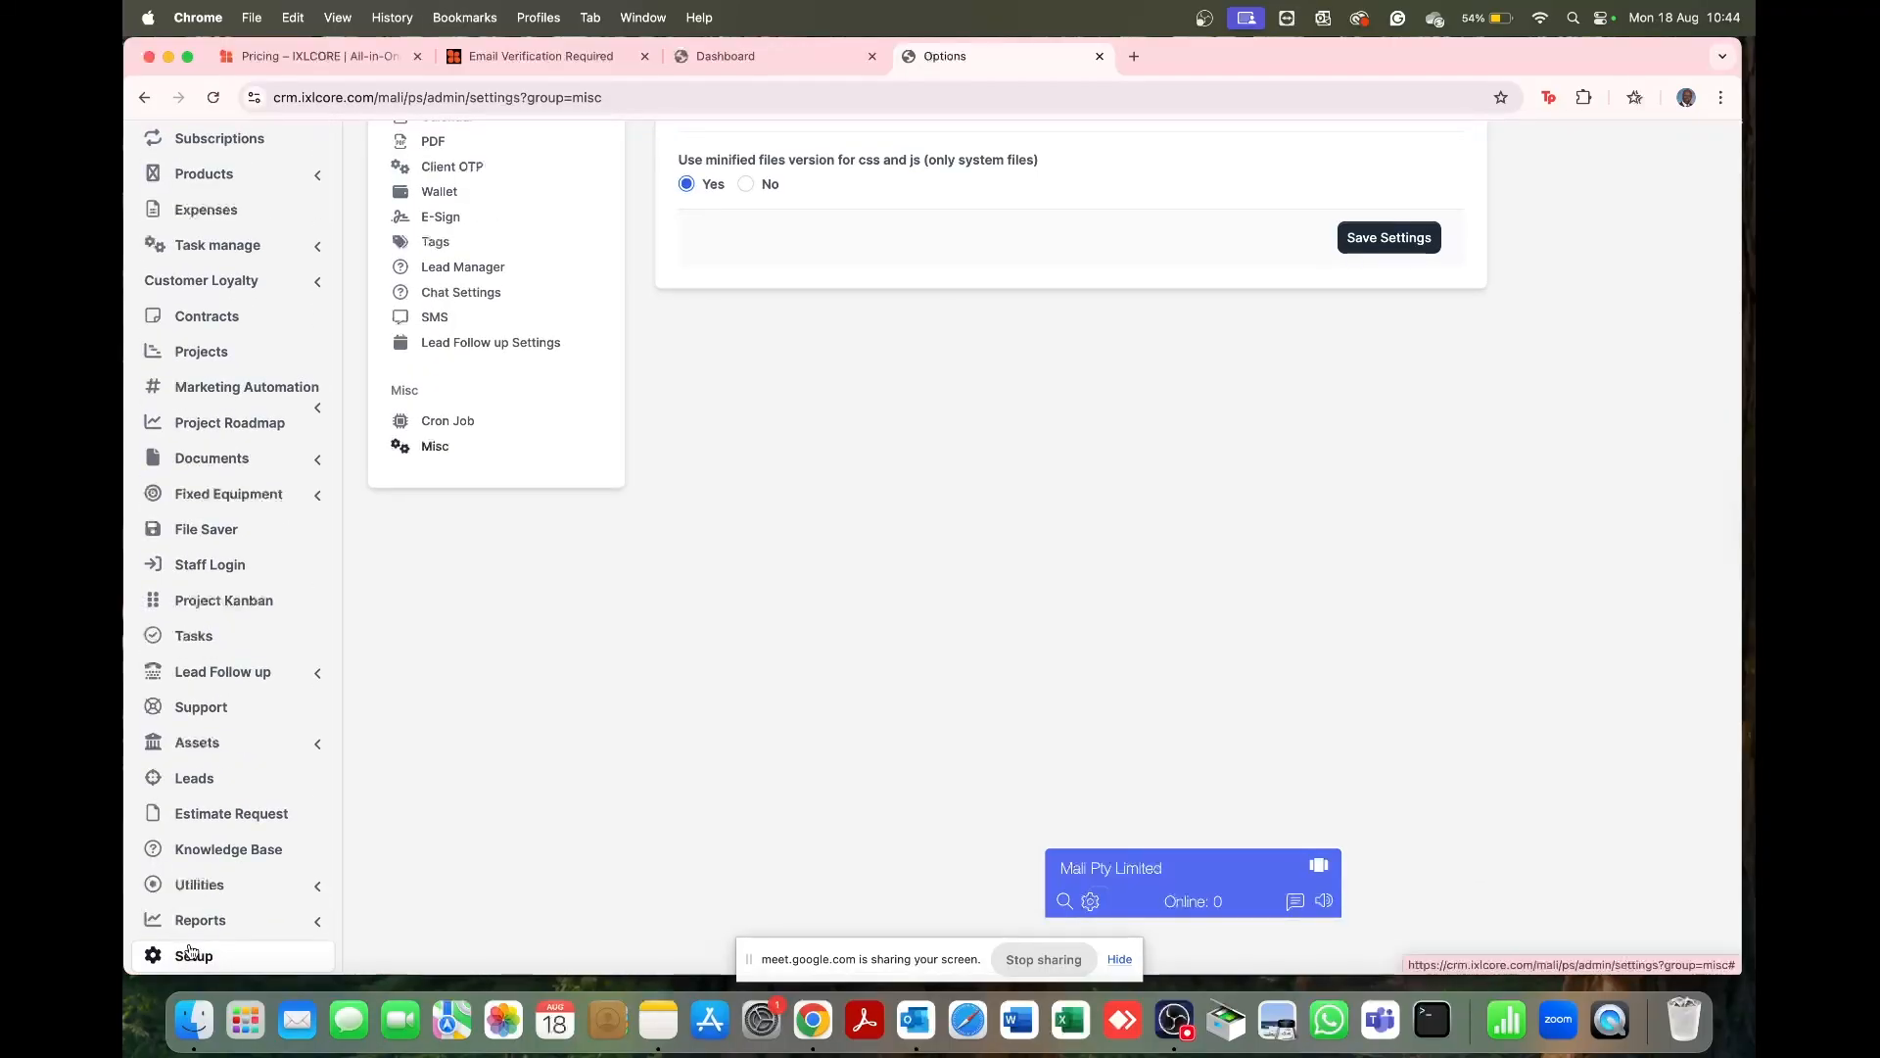
scroll(260, 578, up, 10)
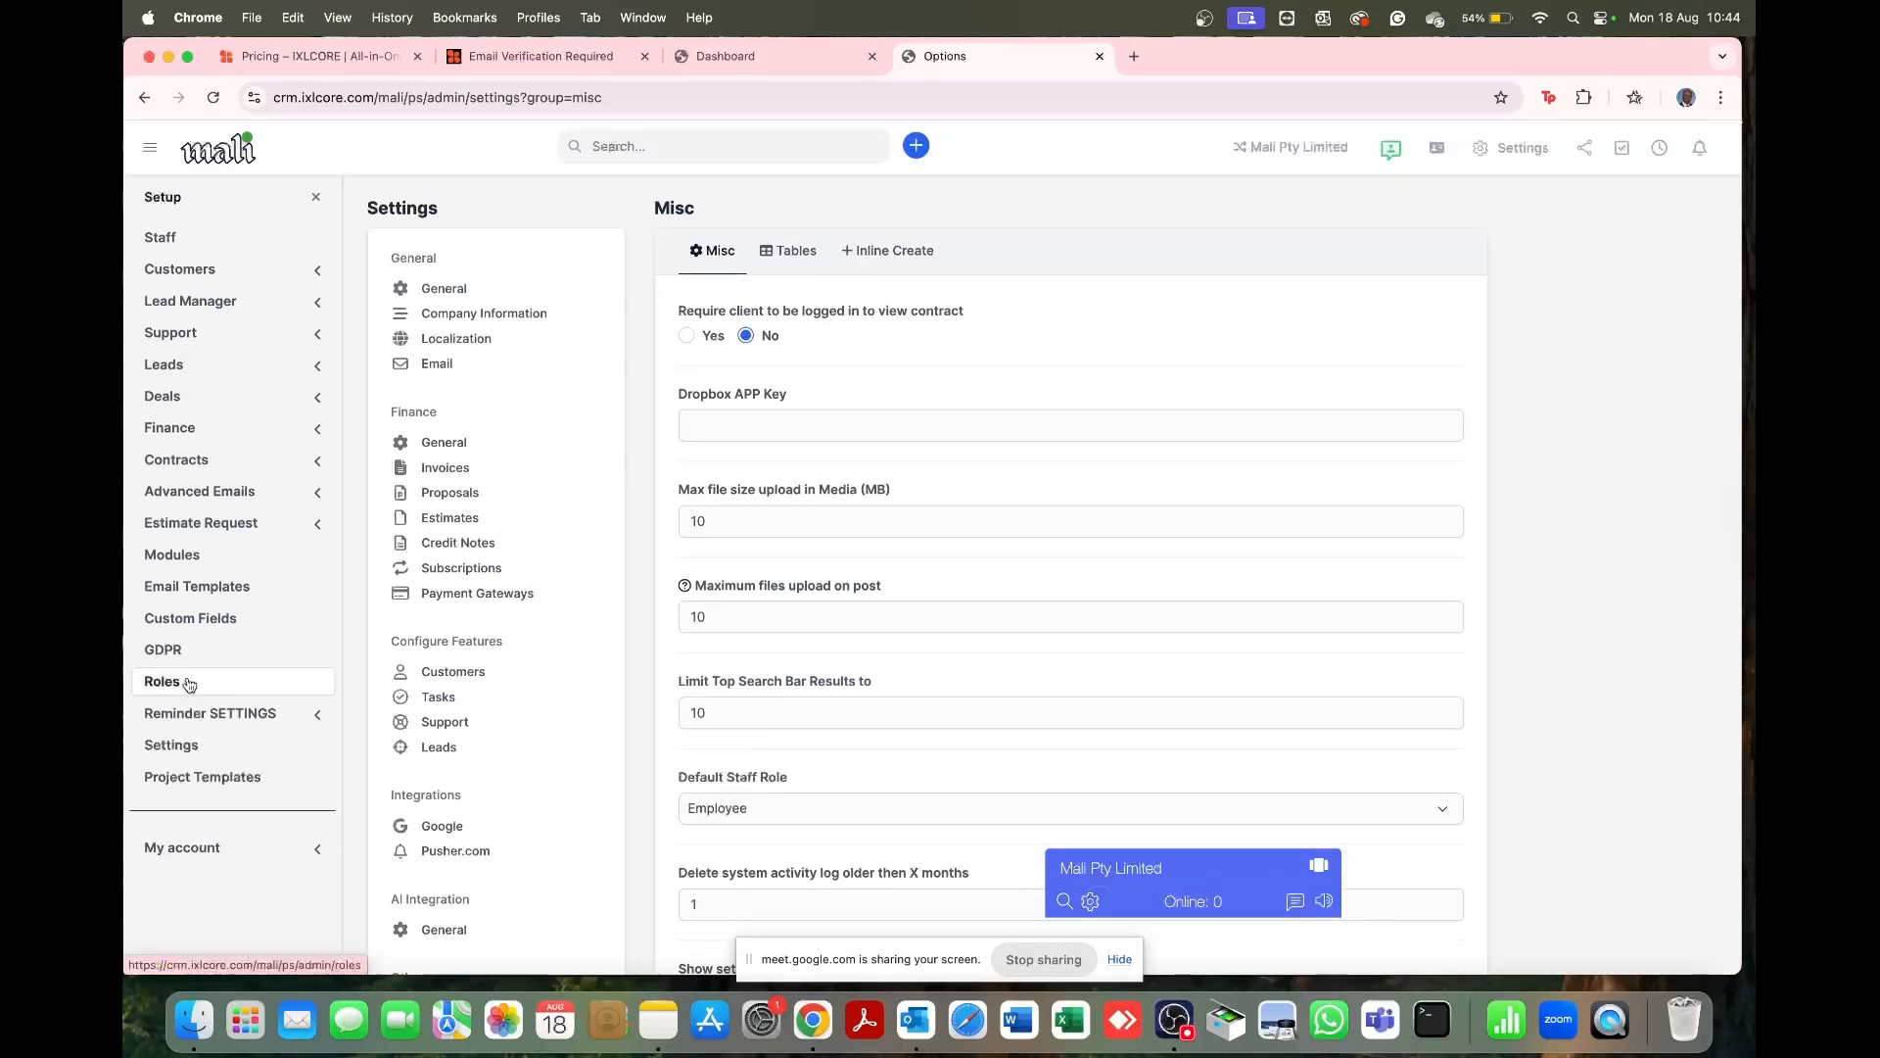
click(193, 749)
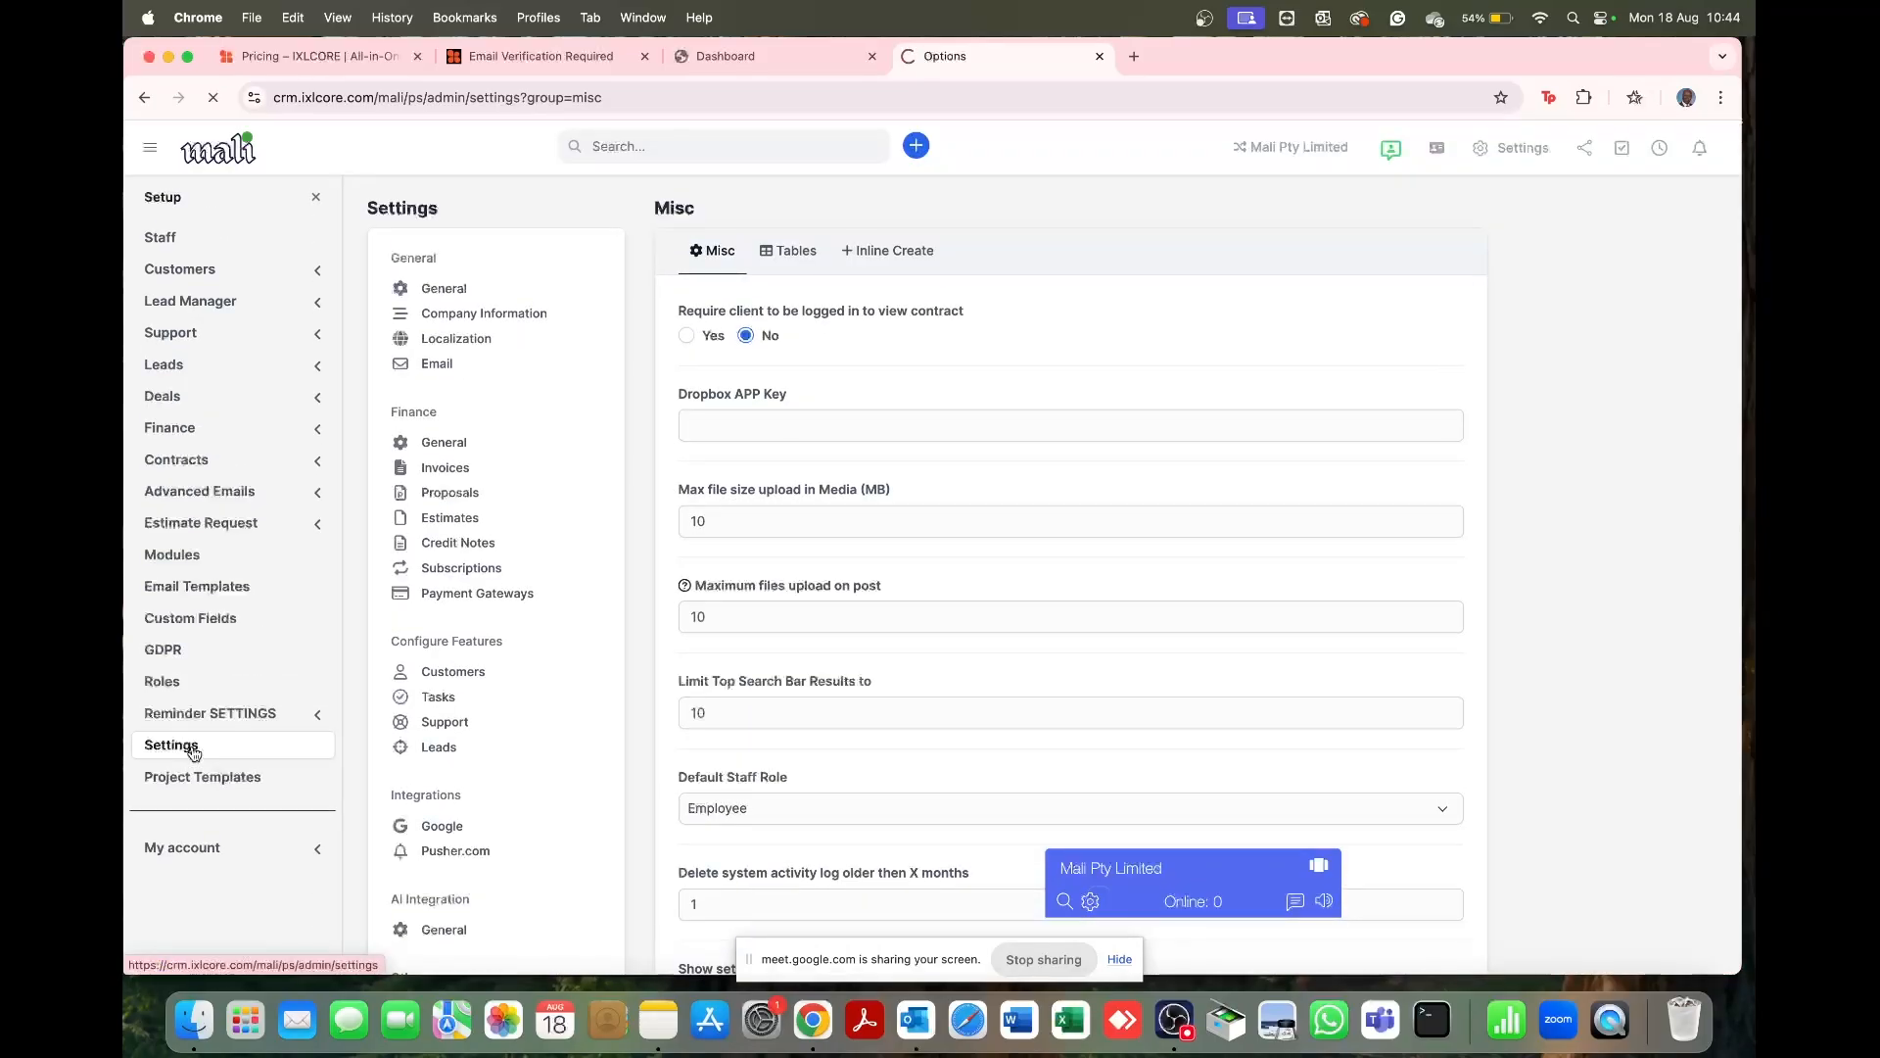
click(448, 378)
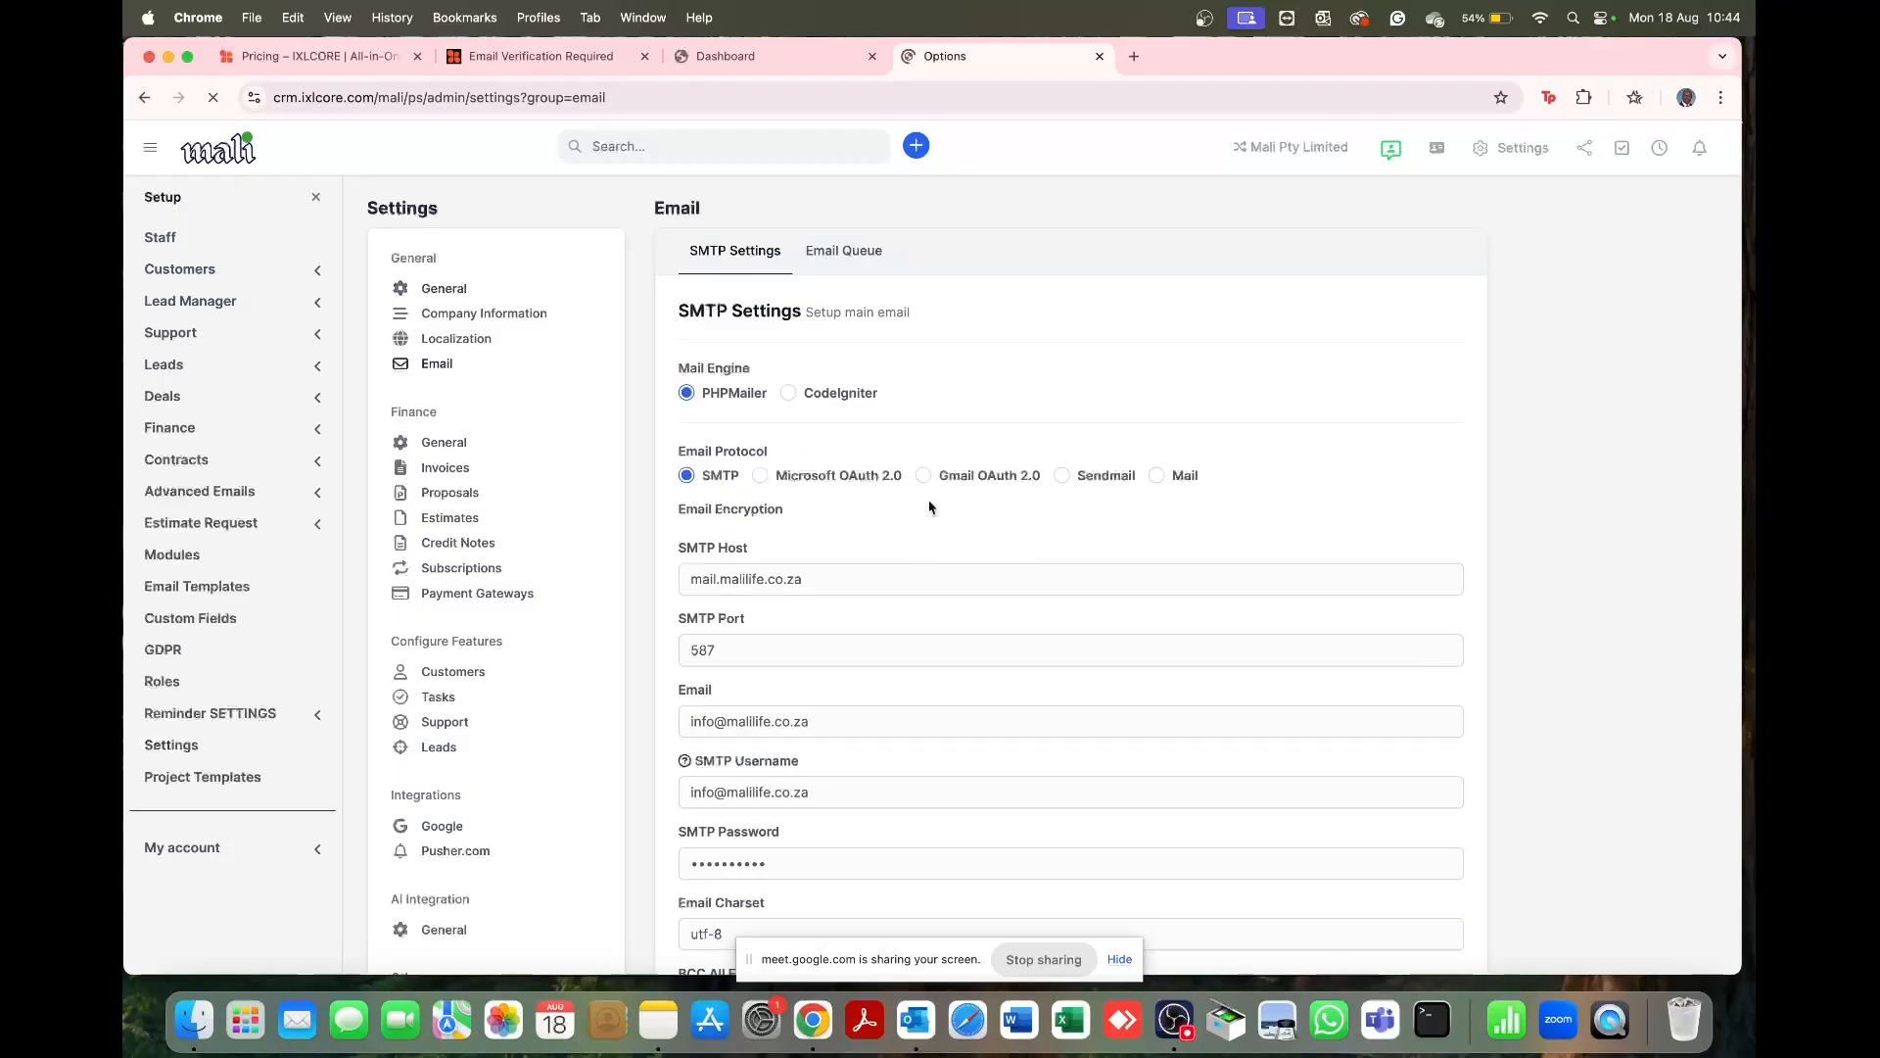
scroll(929, 506, down, 5)
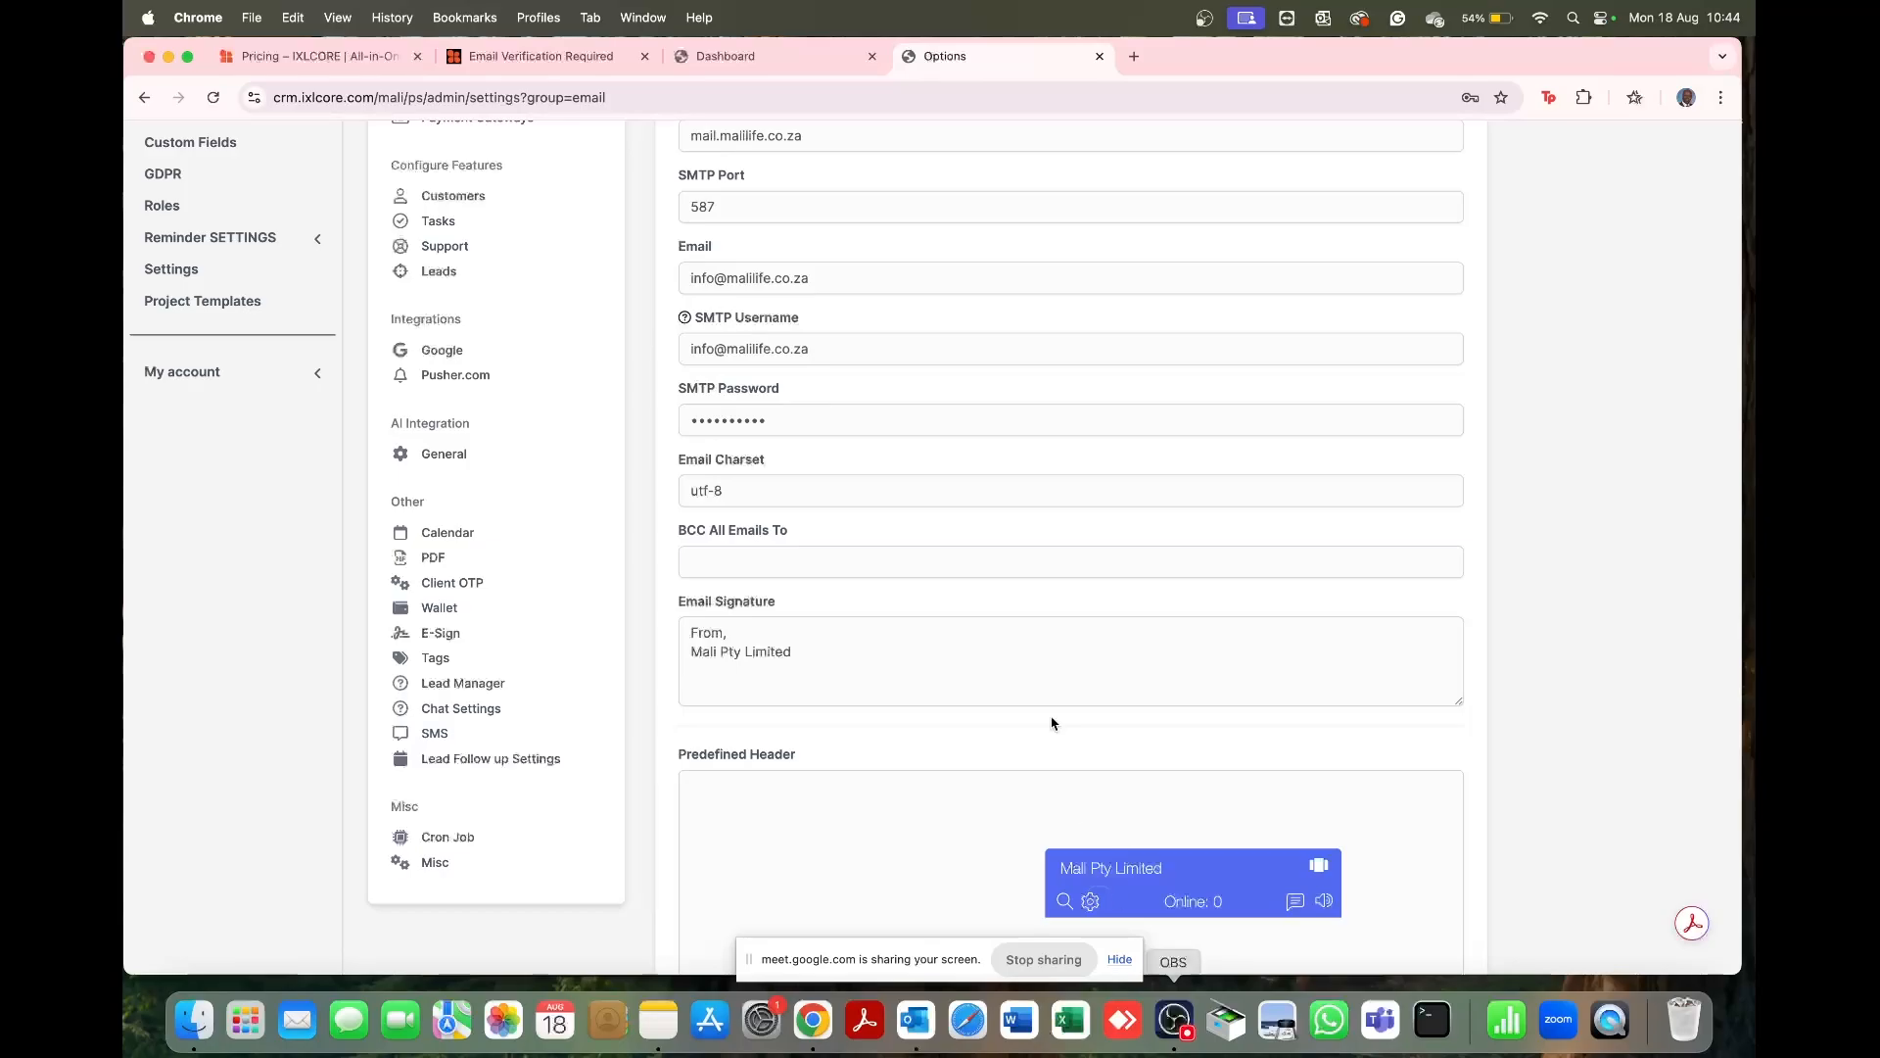
scroll(980, 451, up, 5)
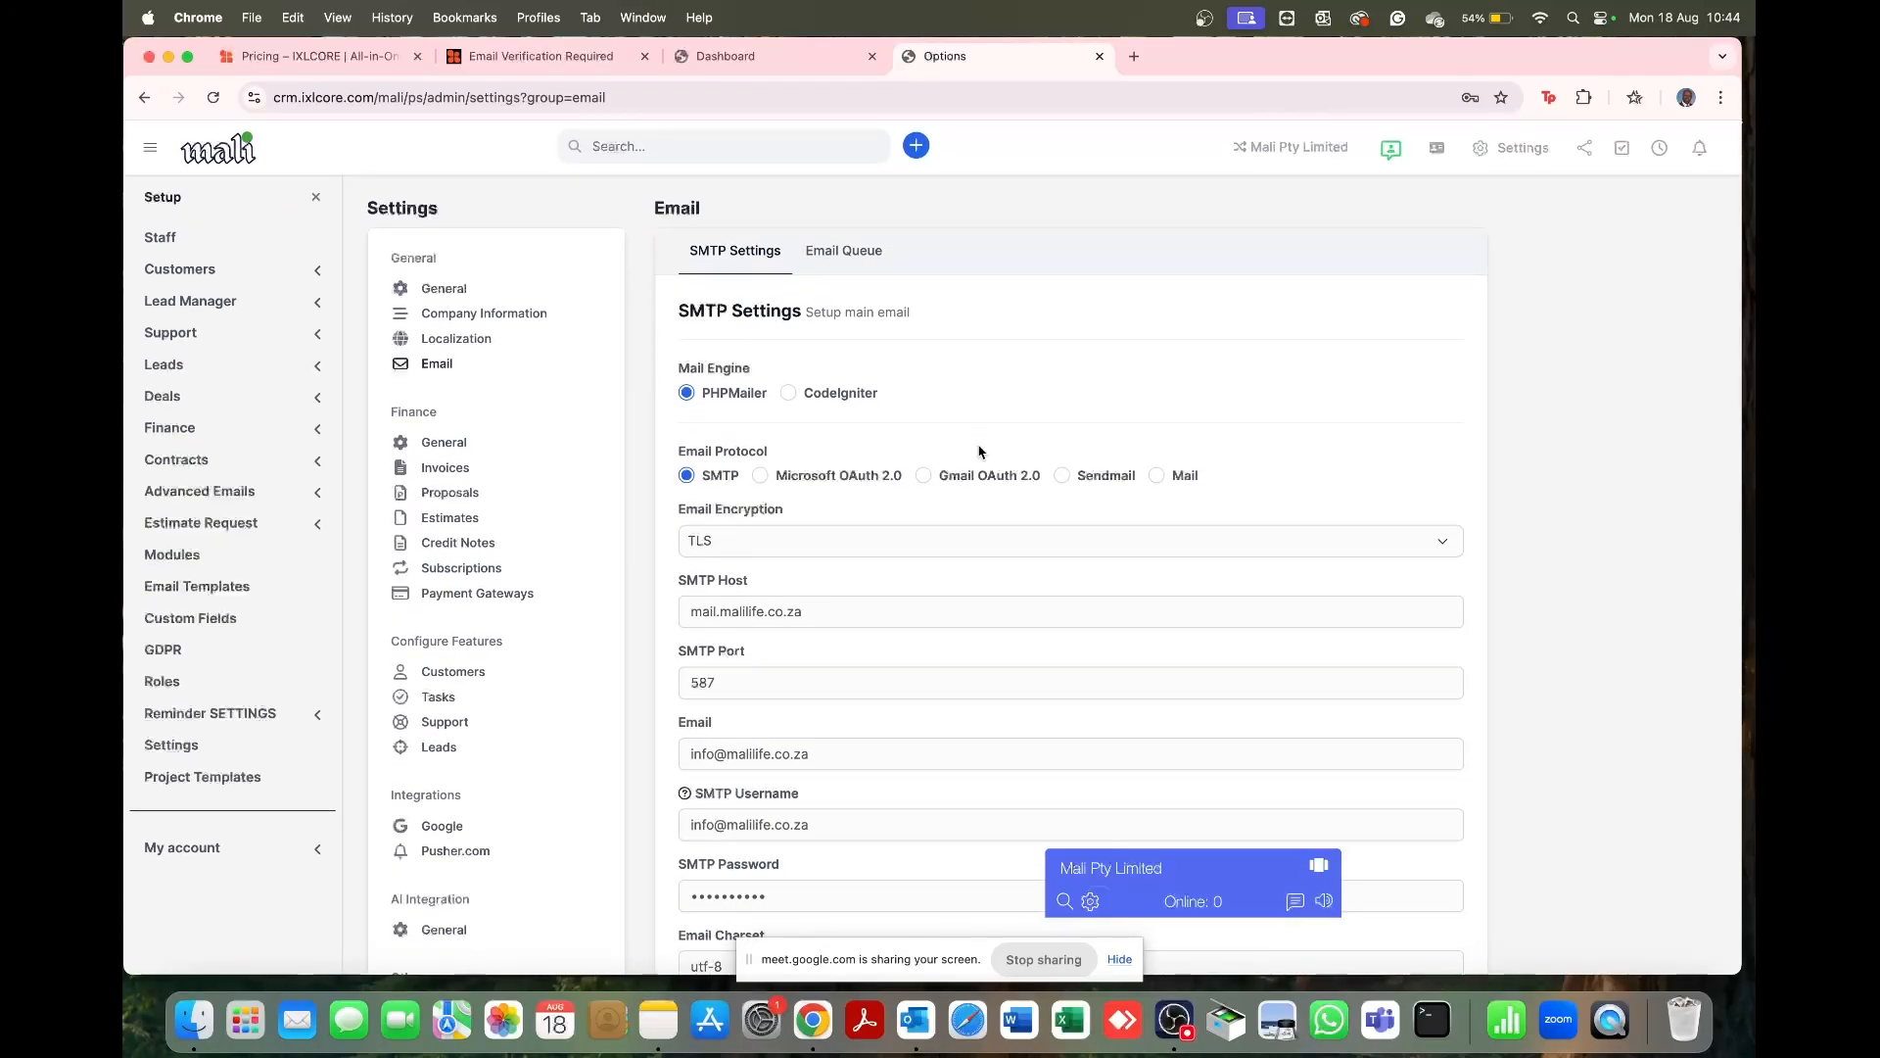
Step: Review General settings down to Save Settings: company name Mali Pty Limited, both RTL options off
click(453, 290)
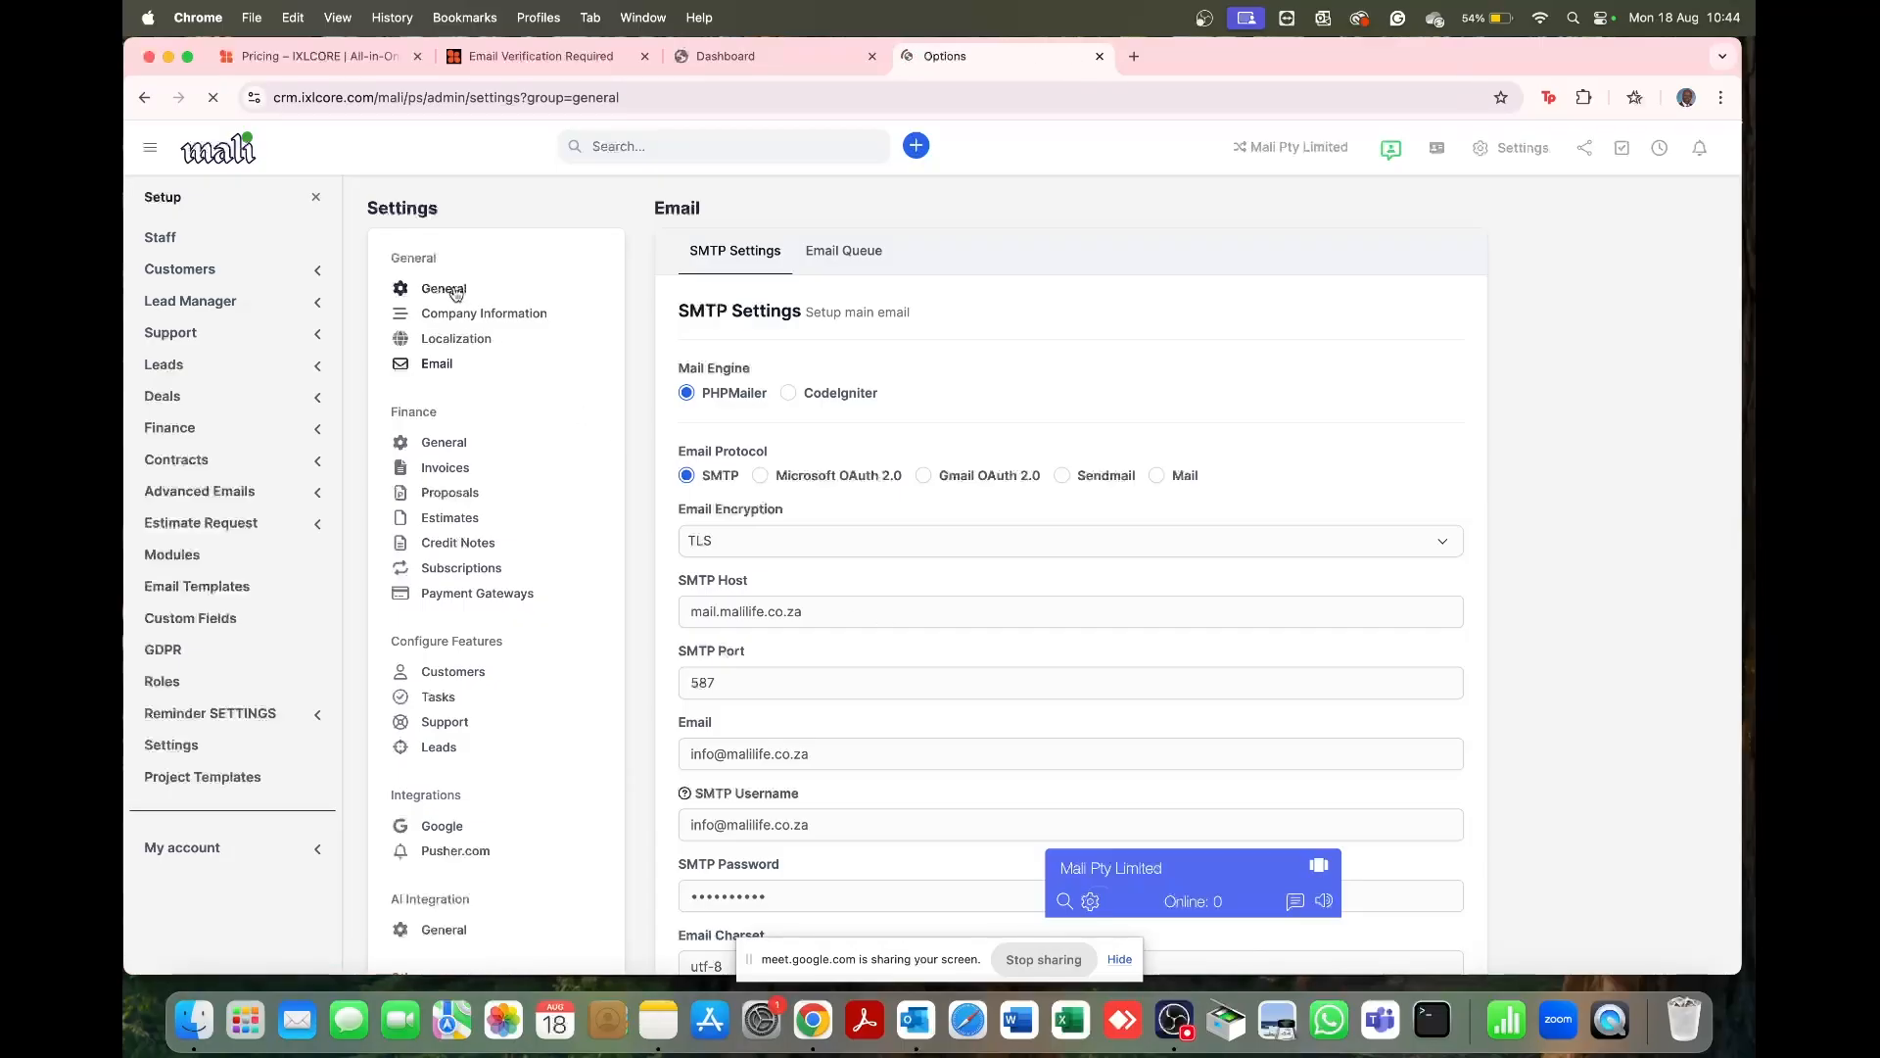
scroll(451, 754, down, 6)
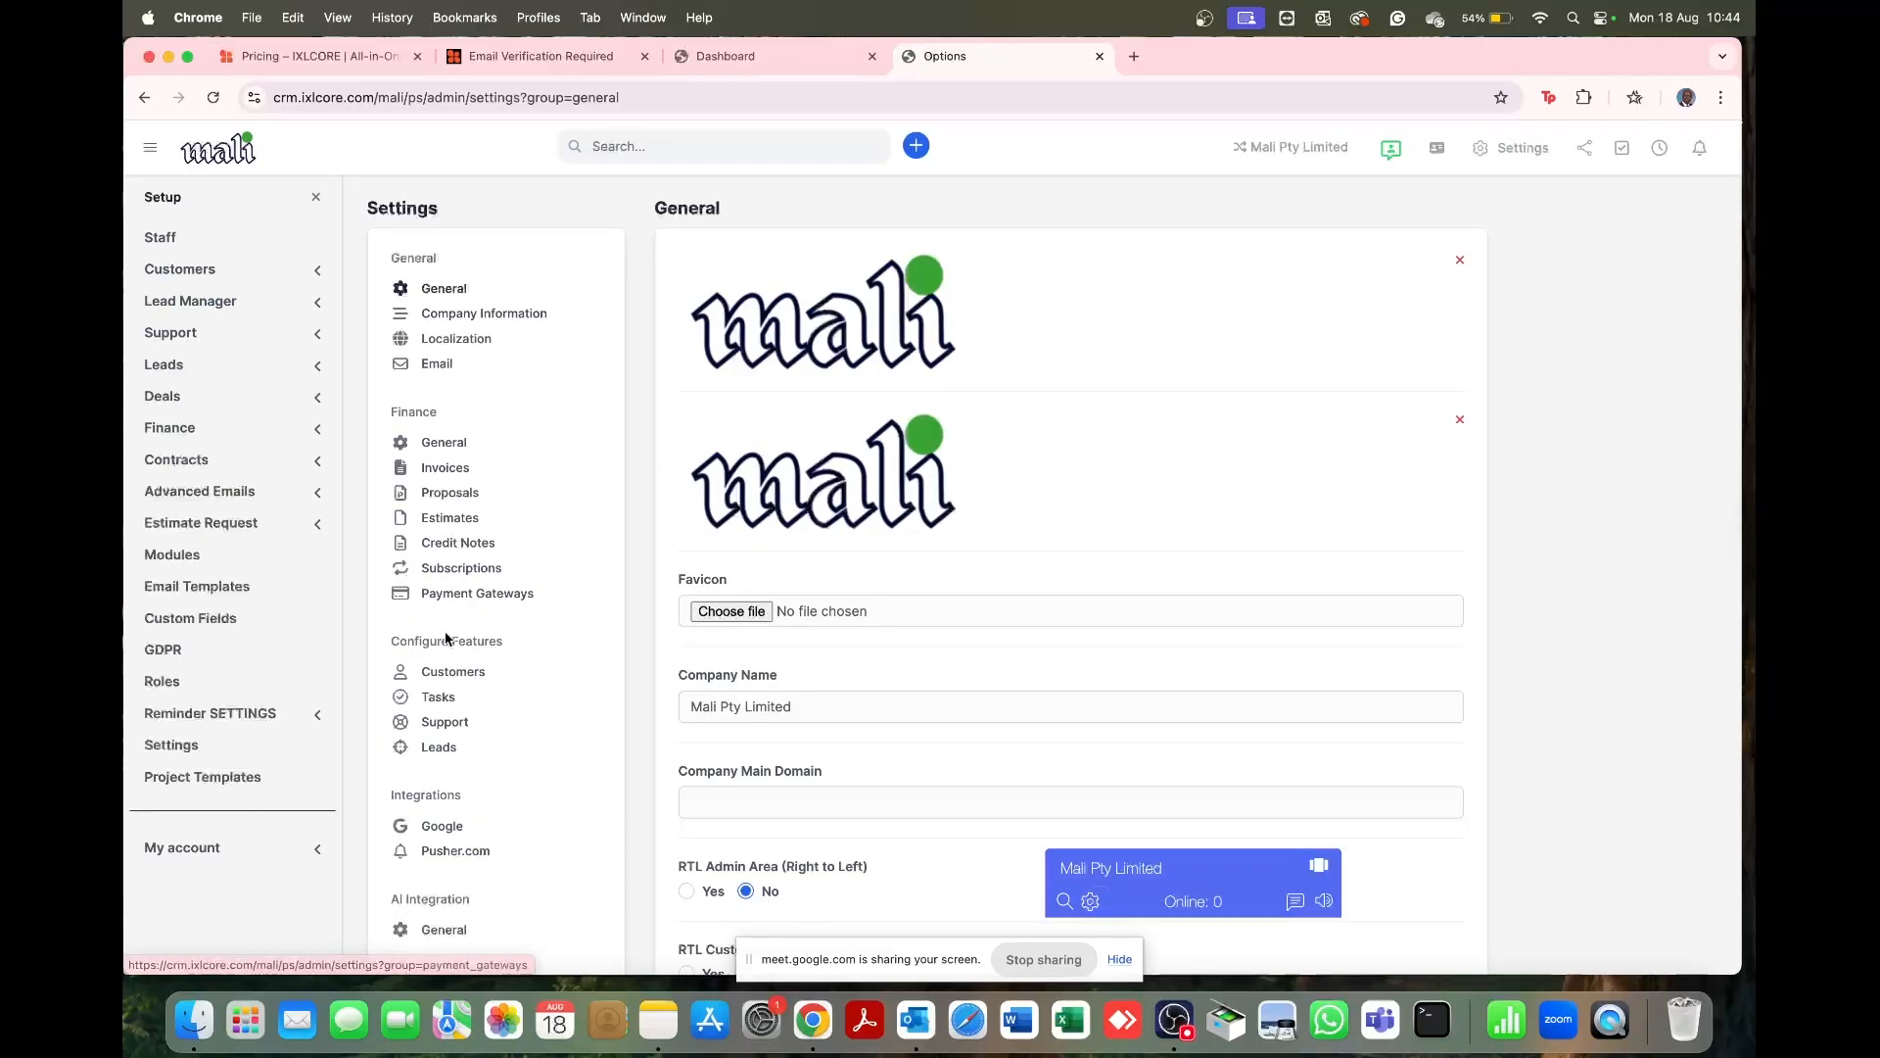
scroll(462, 760, down, 1)
scroll(462, 761, down, 4)
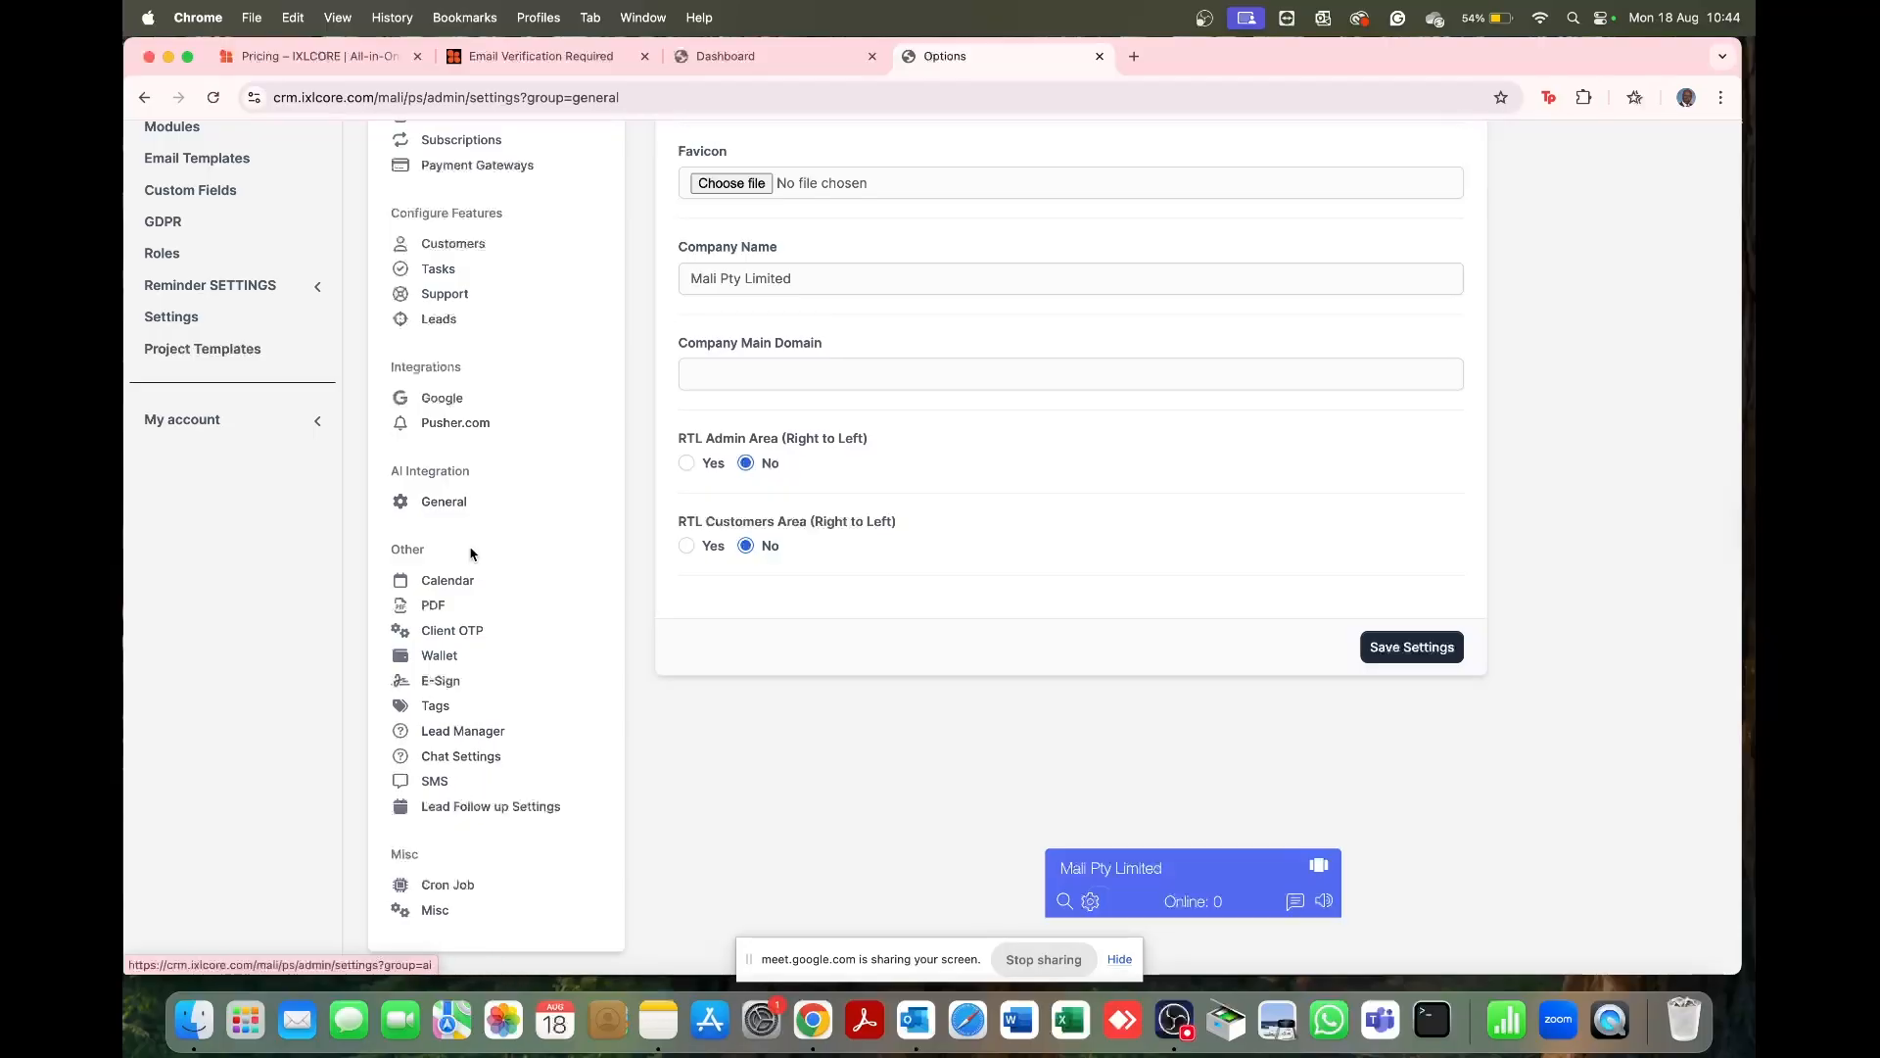
scroll(474, 627, down, 3)
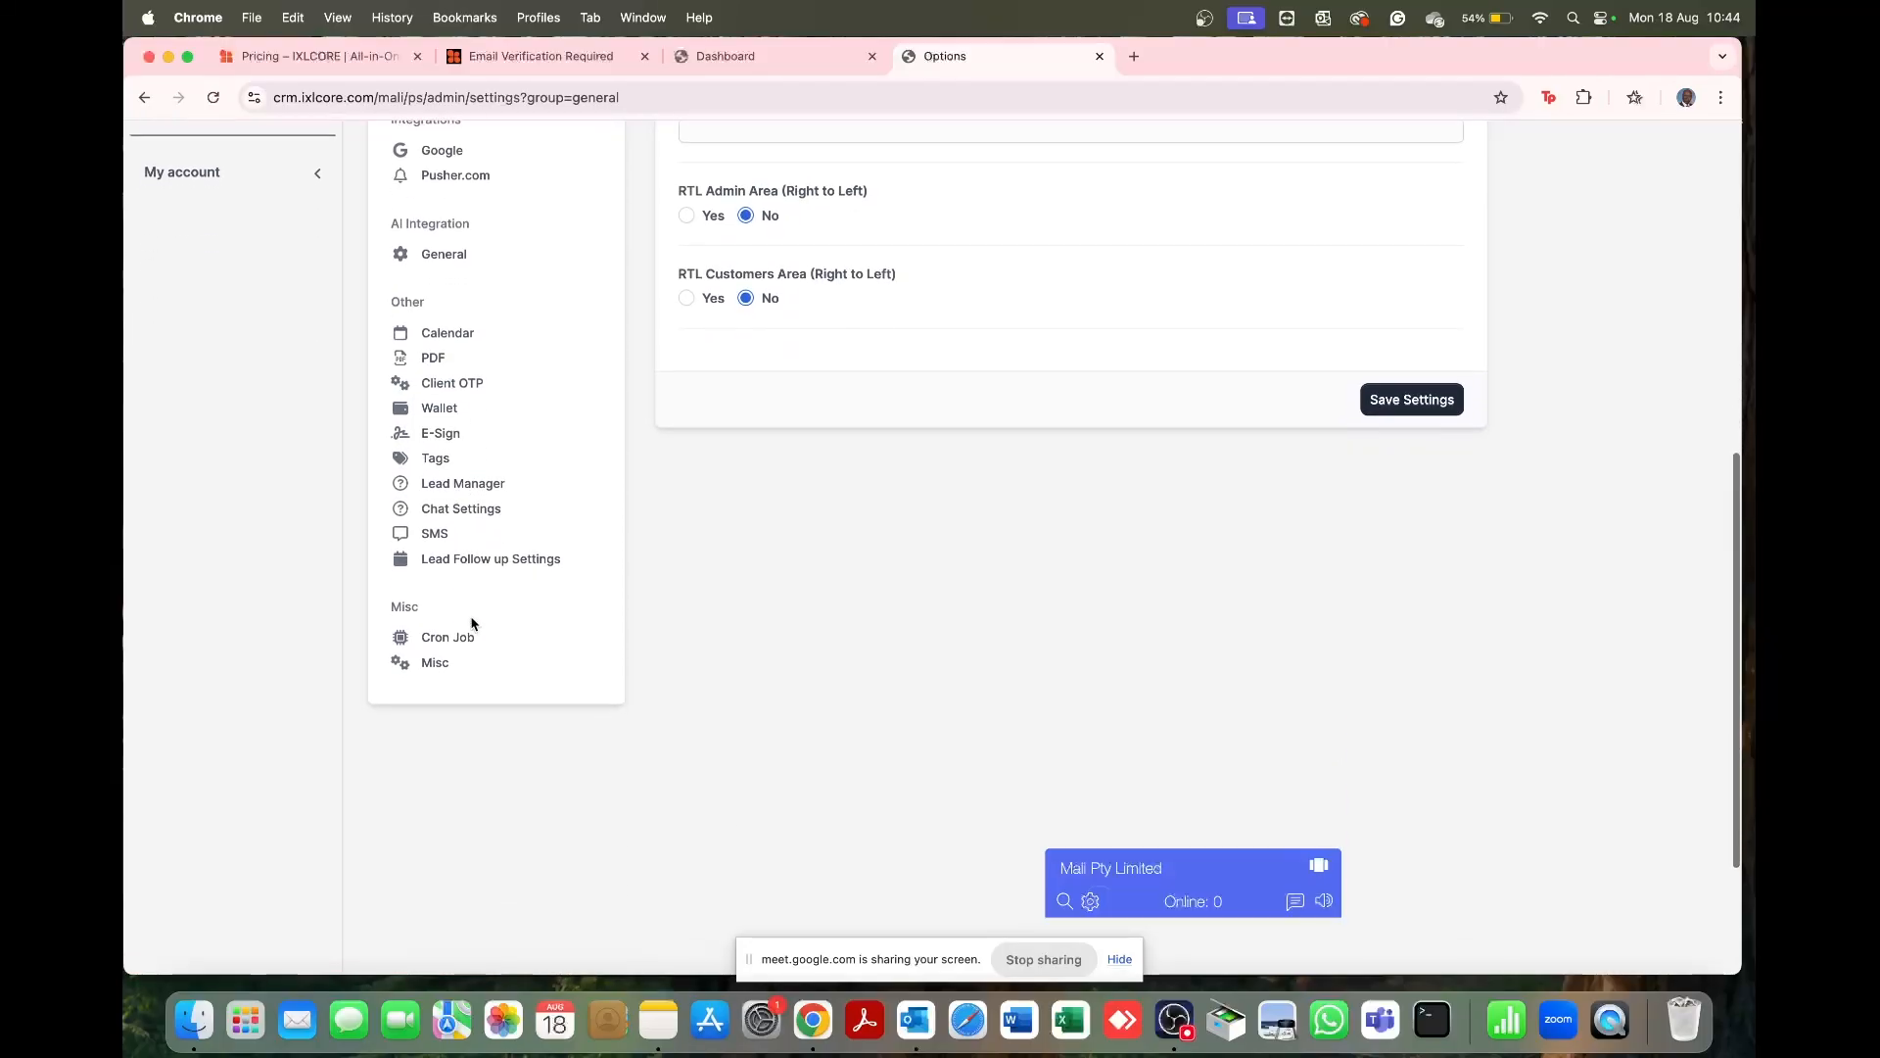
scroll(474, 294, up, 10)
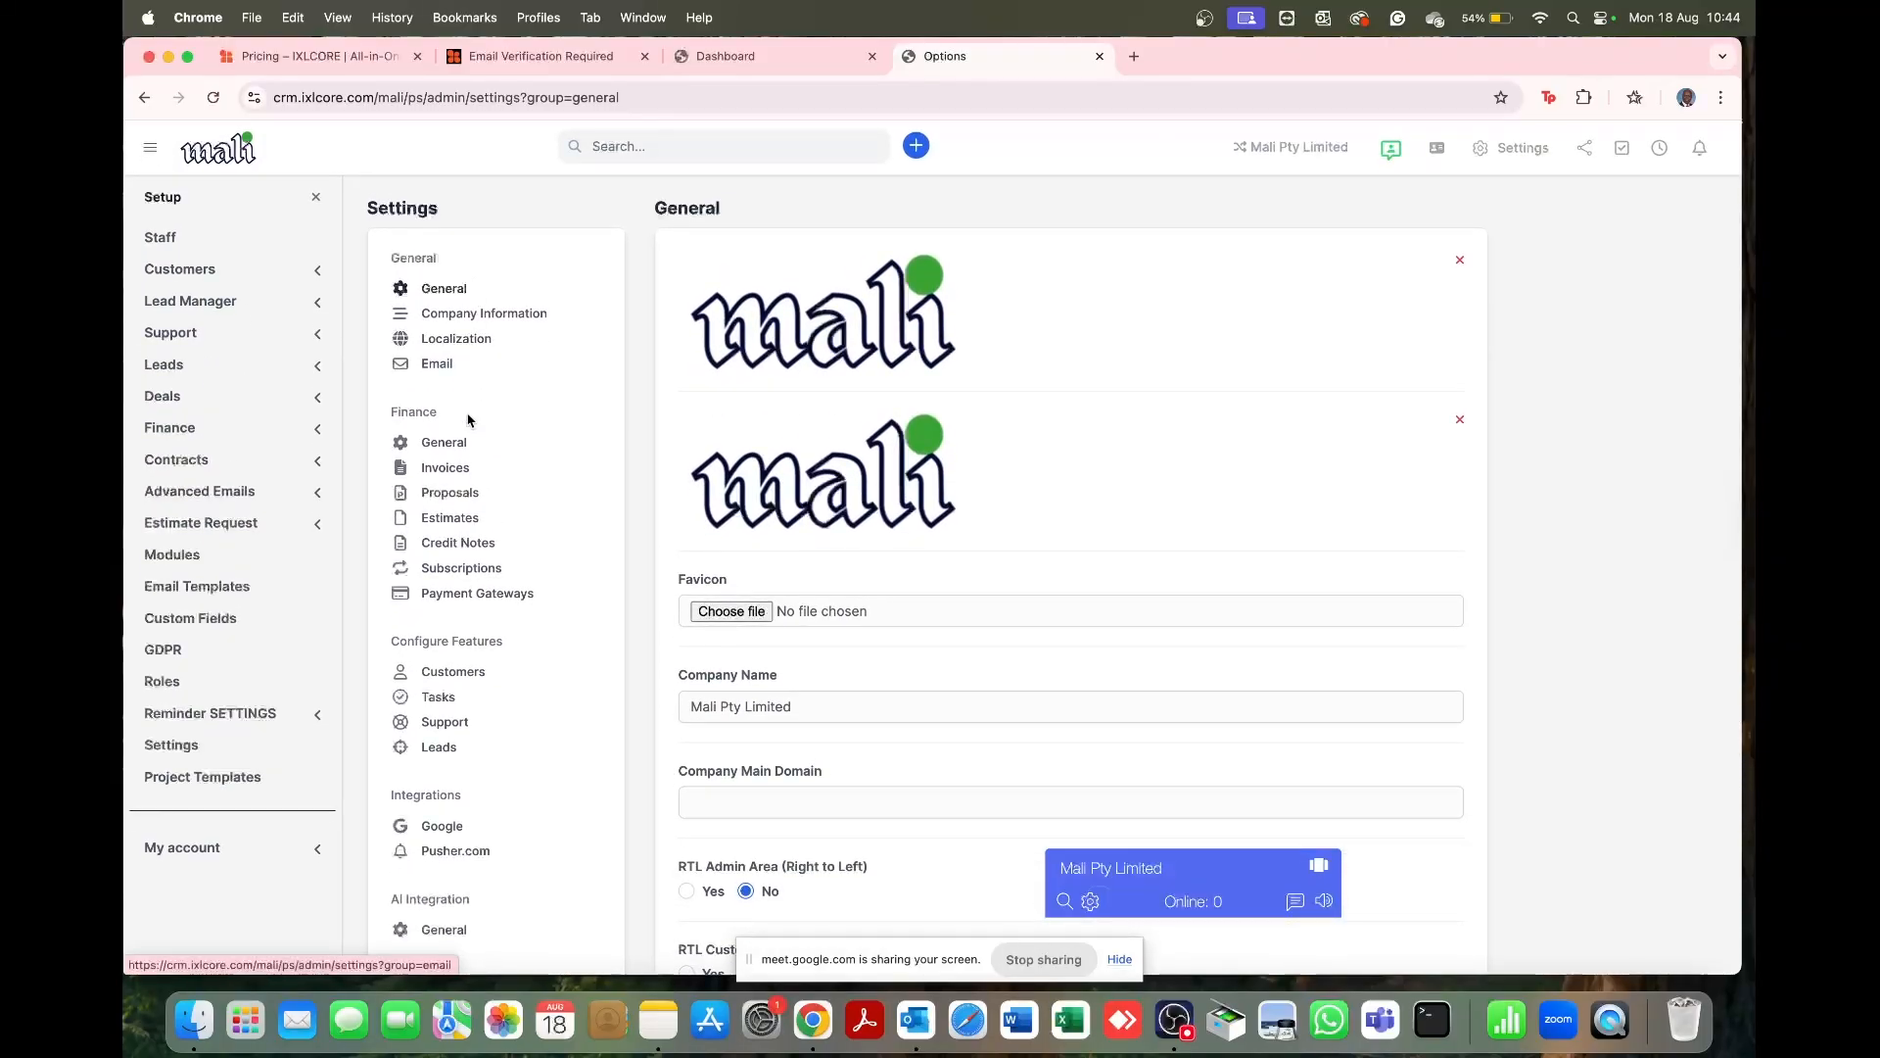
scroll(488, 720, down, 2)
scroll(488, 720, down, 4)
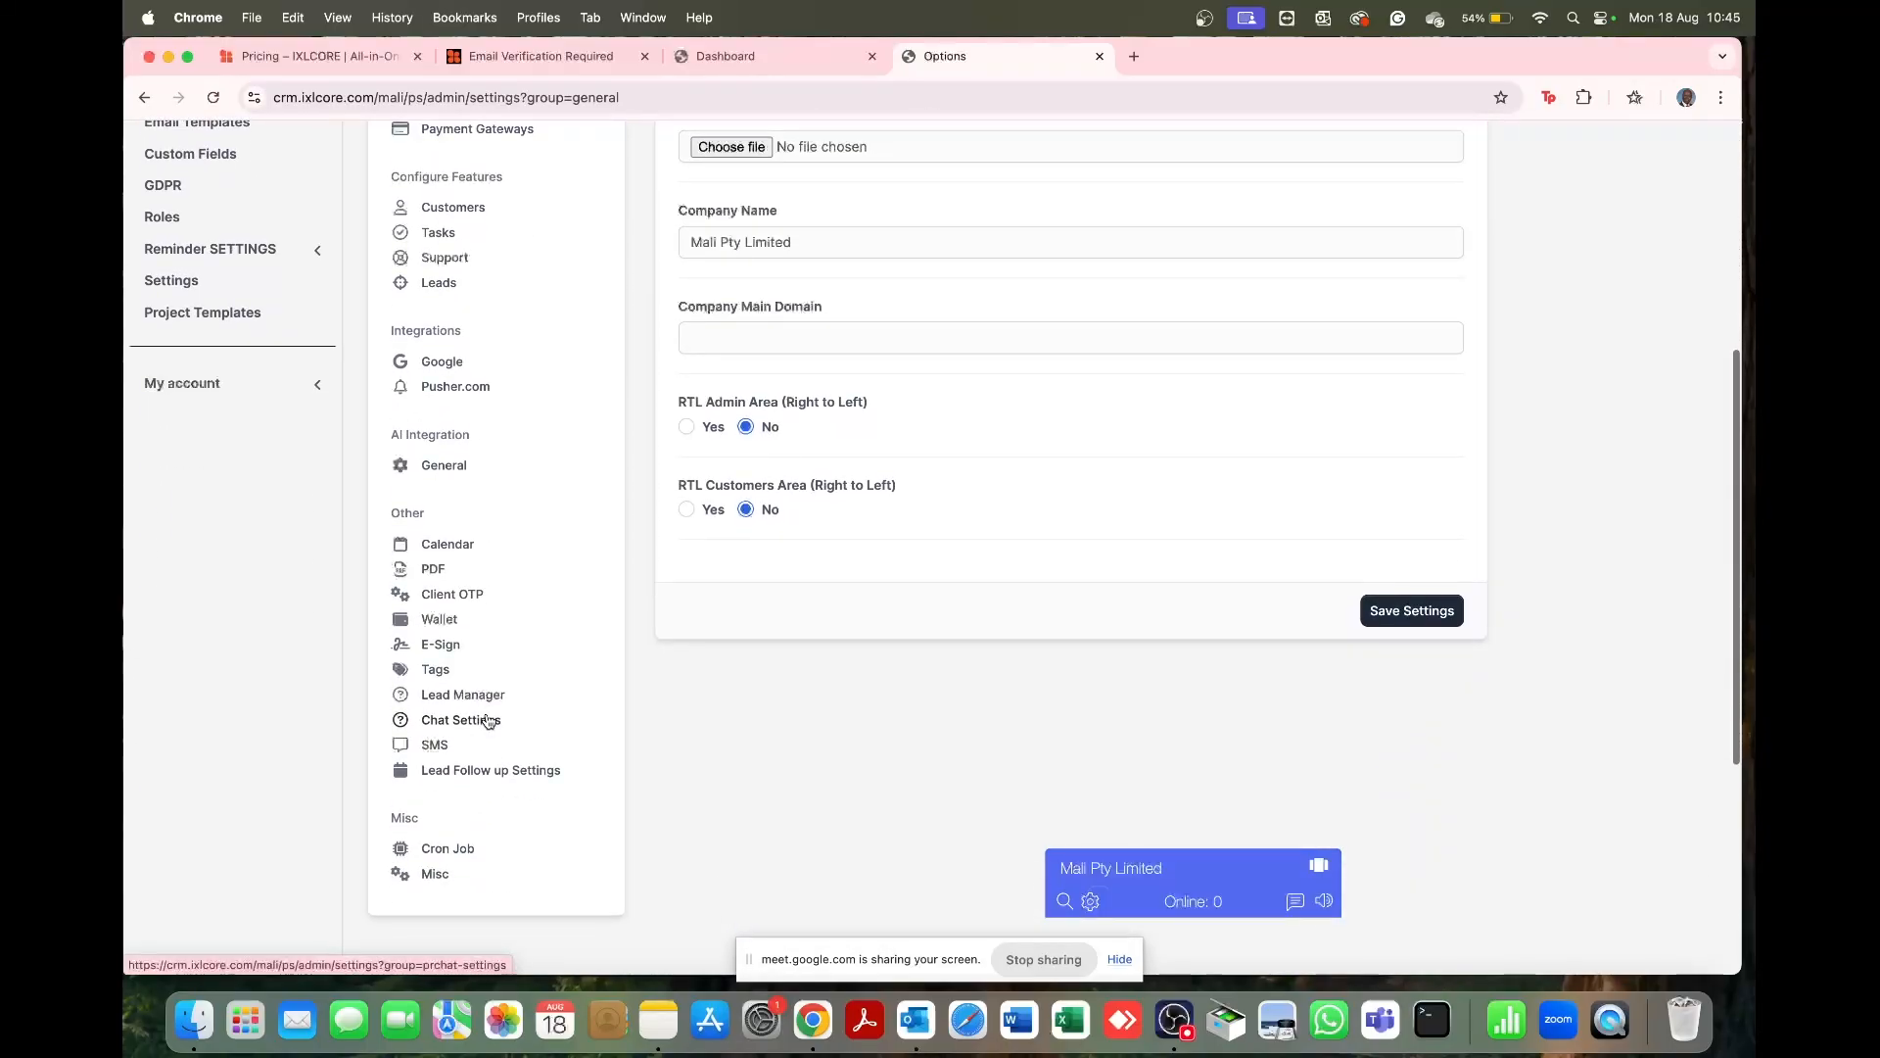